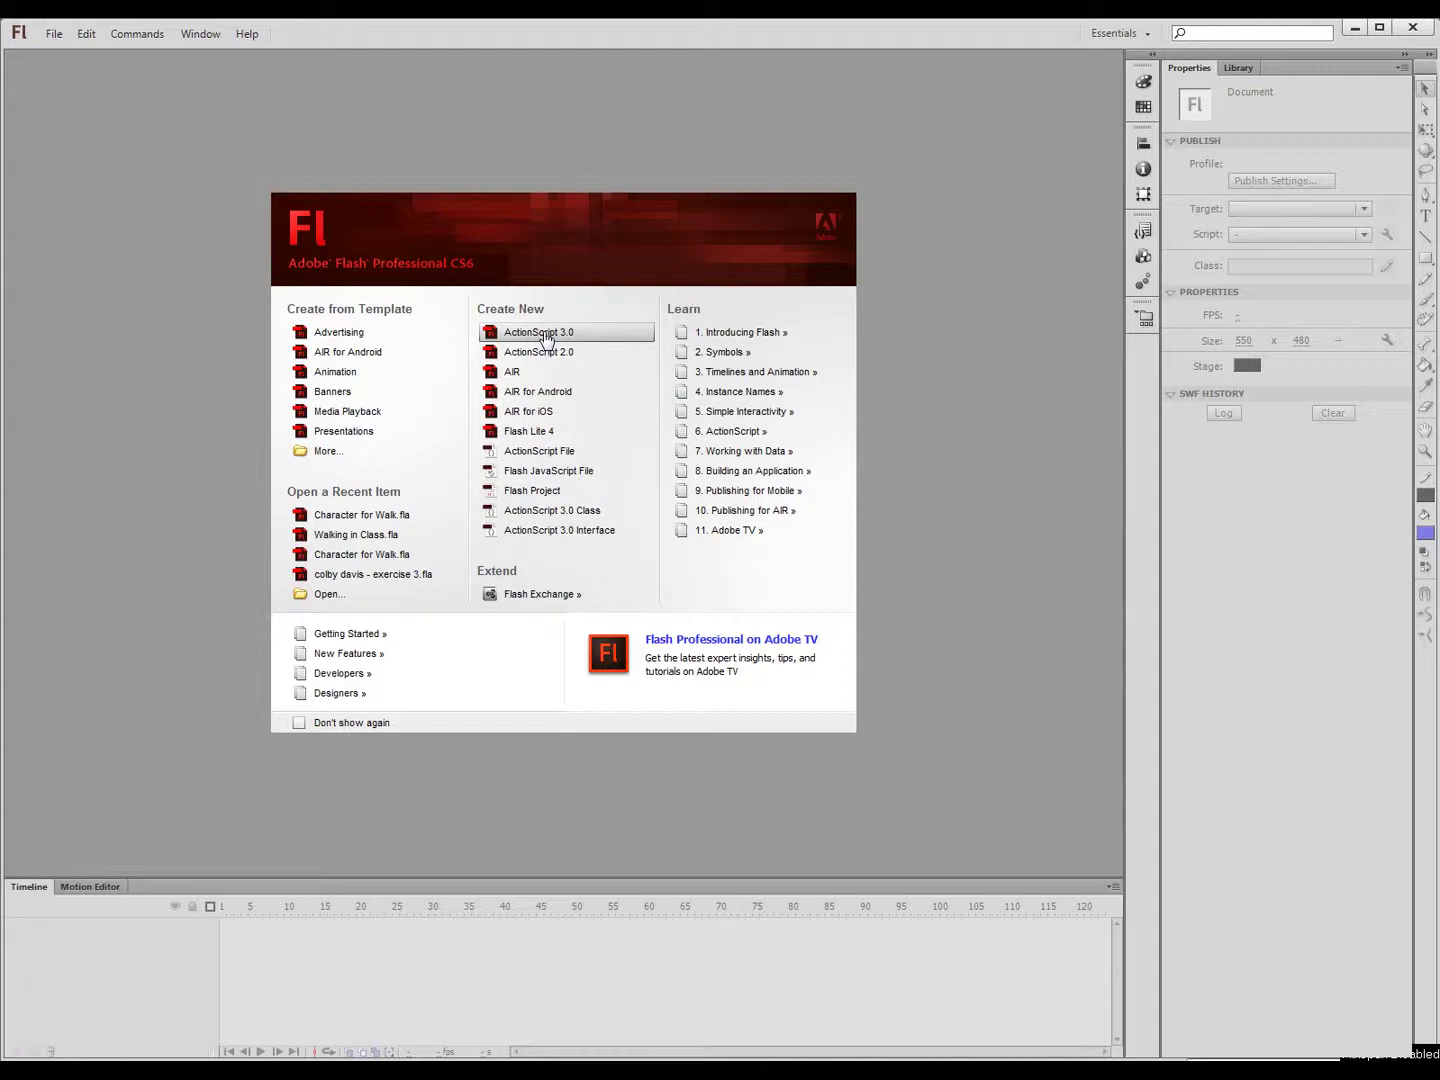
Create a new ActionScript 3.0 document and set its stage size to 1280 x 720 px
{"action": "left_click", "coordinate": [545, 336]}
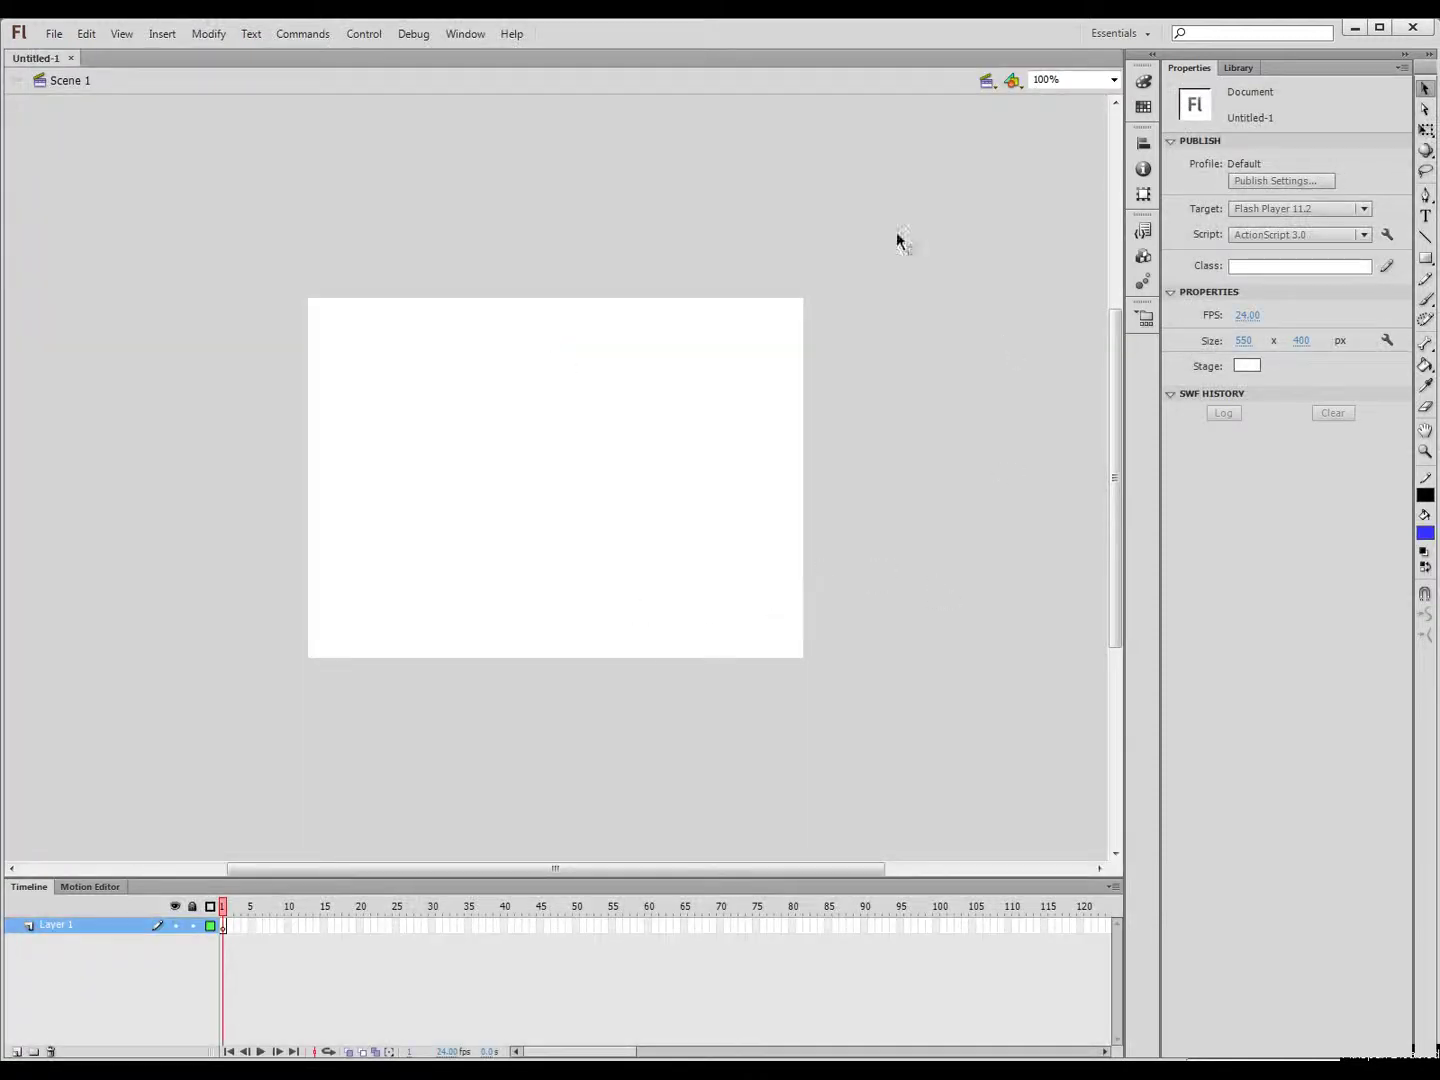
{"action": "left_click", "coordinate": [1242, 340]}
{"action": "type", "text": "1280"}
{"action": "key", "text": "Tab"}
{"action": "type", "text": "720"}
{"action": "key", "text": "Return"}
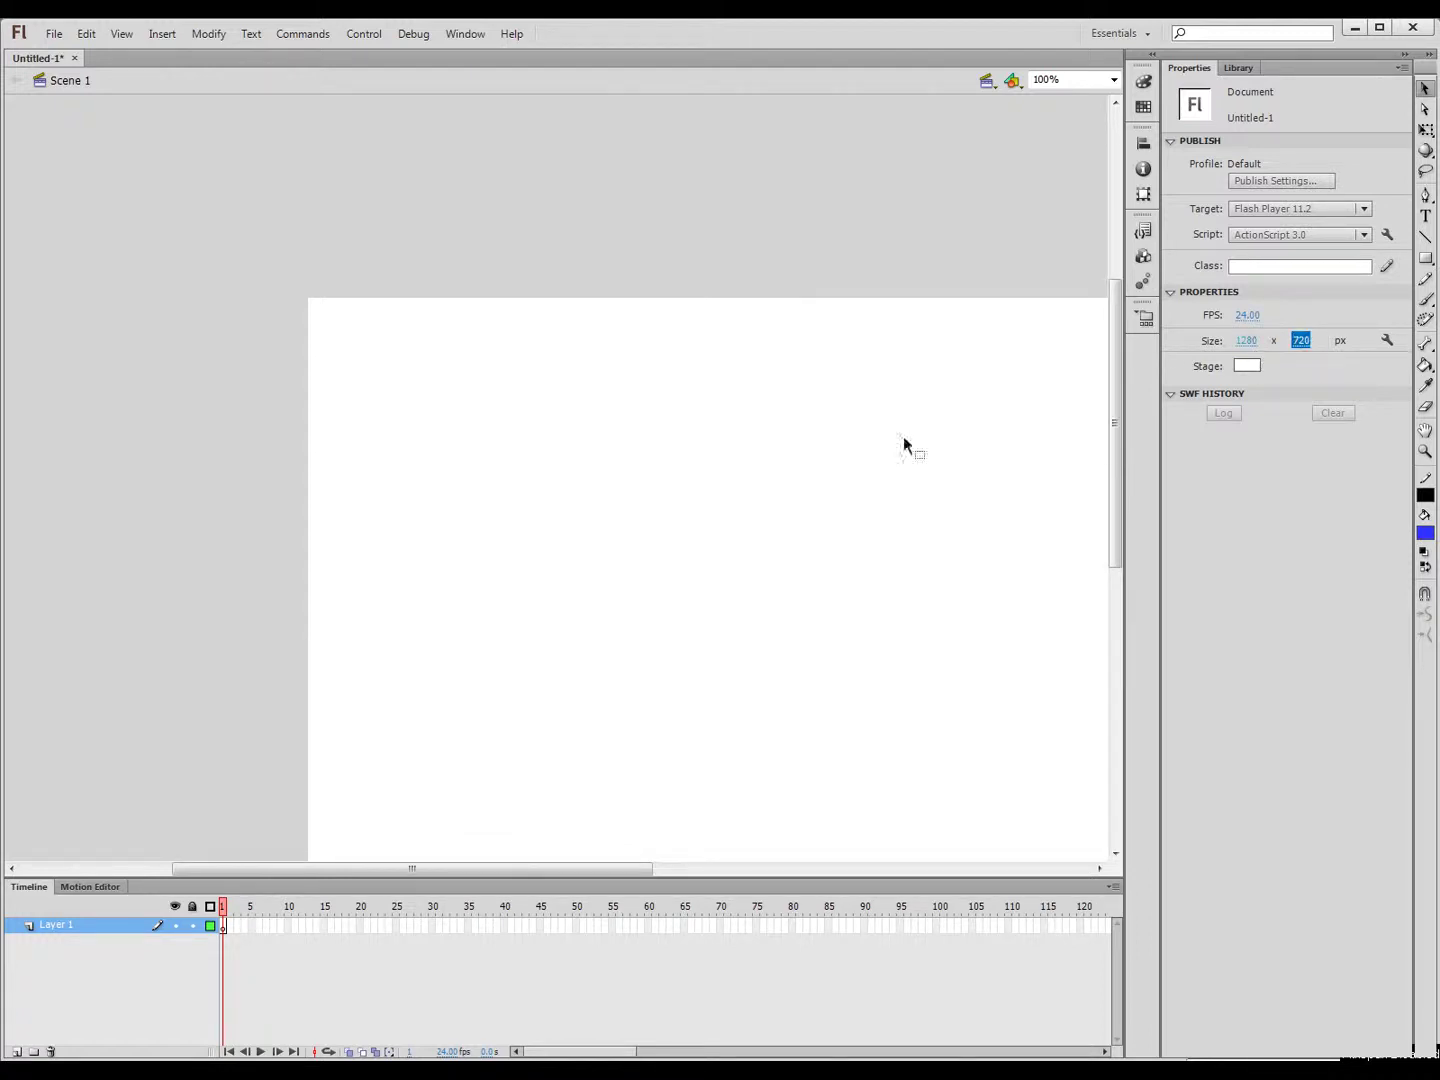
{"action": "left_click", "coordinate": [831, 498]}
{"action": "left_click_drag", "start_coordinate": [799, 482], "coordinate": [512, 337]}
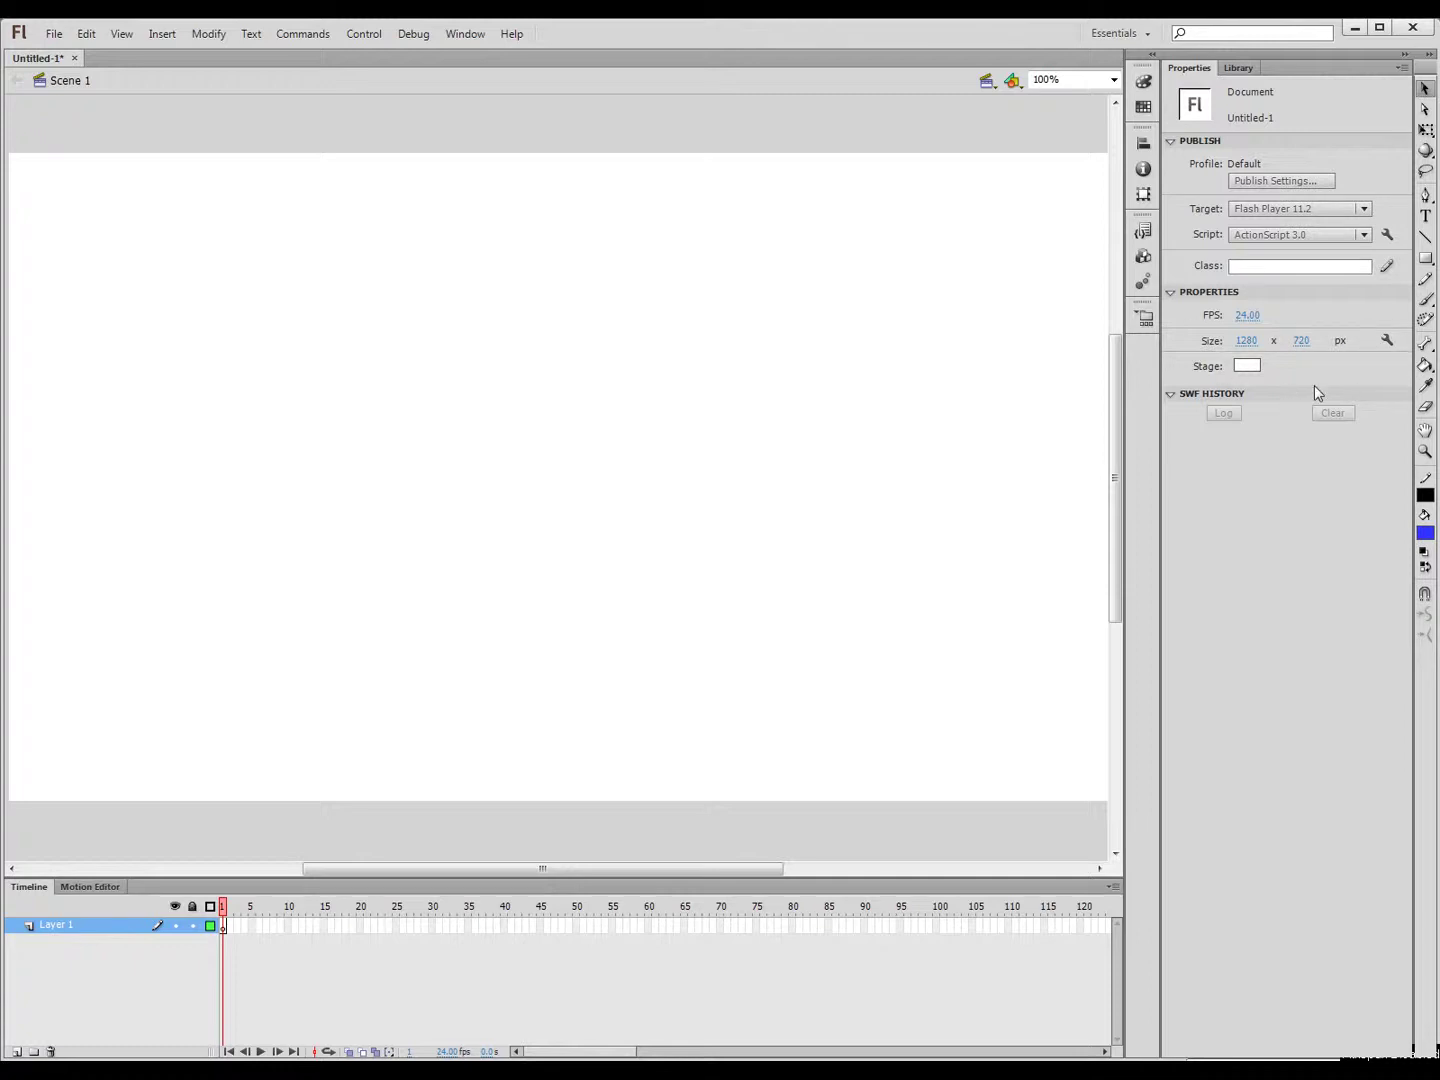
Try light grey, bright blue and cyan as the stage background colour
{"action": "left_click", "coordinate": [1246, 364]}
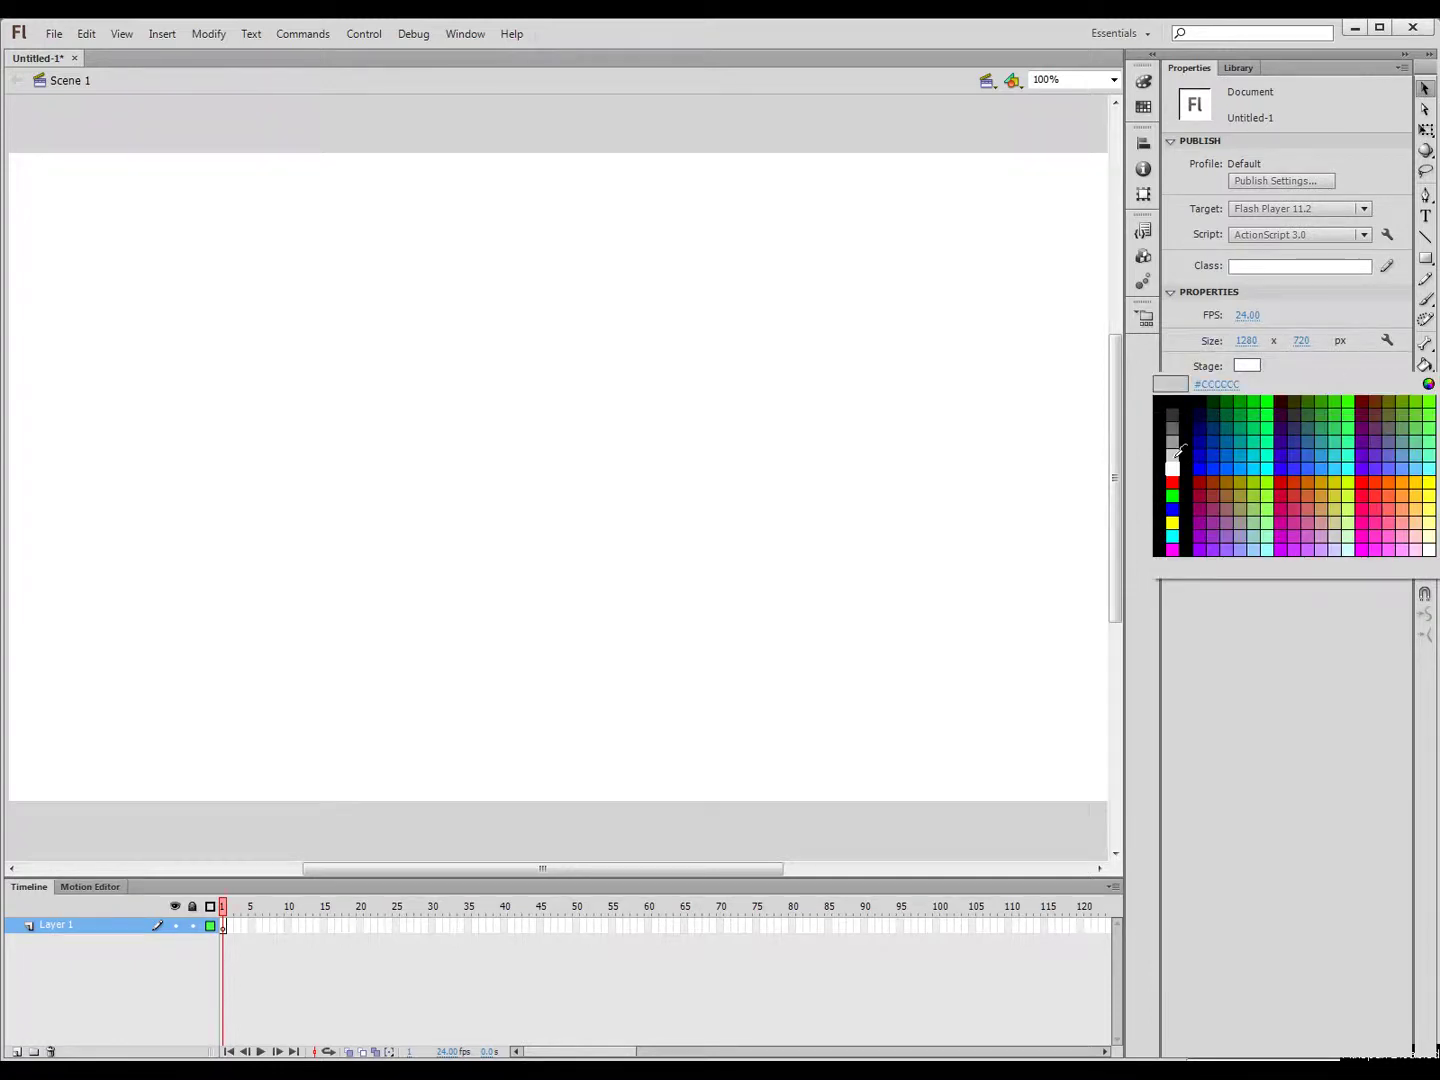
{"action": "left_click", "coordinate": [1176, 450]}
{"action": "left_click", "coordinate": [1247, 364]}
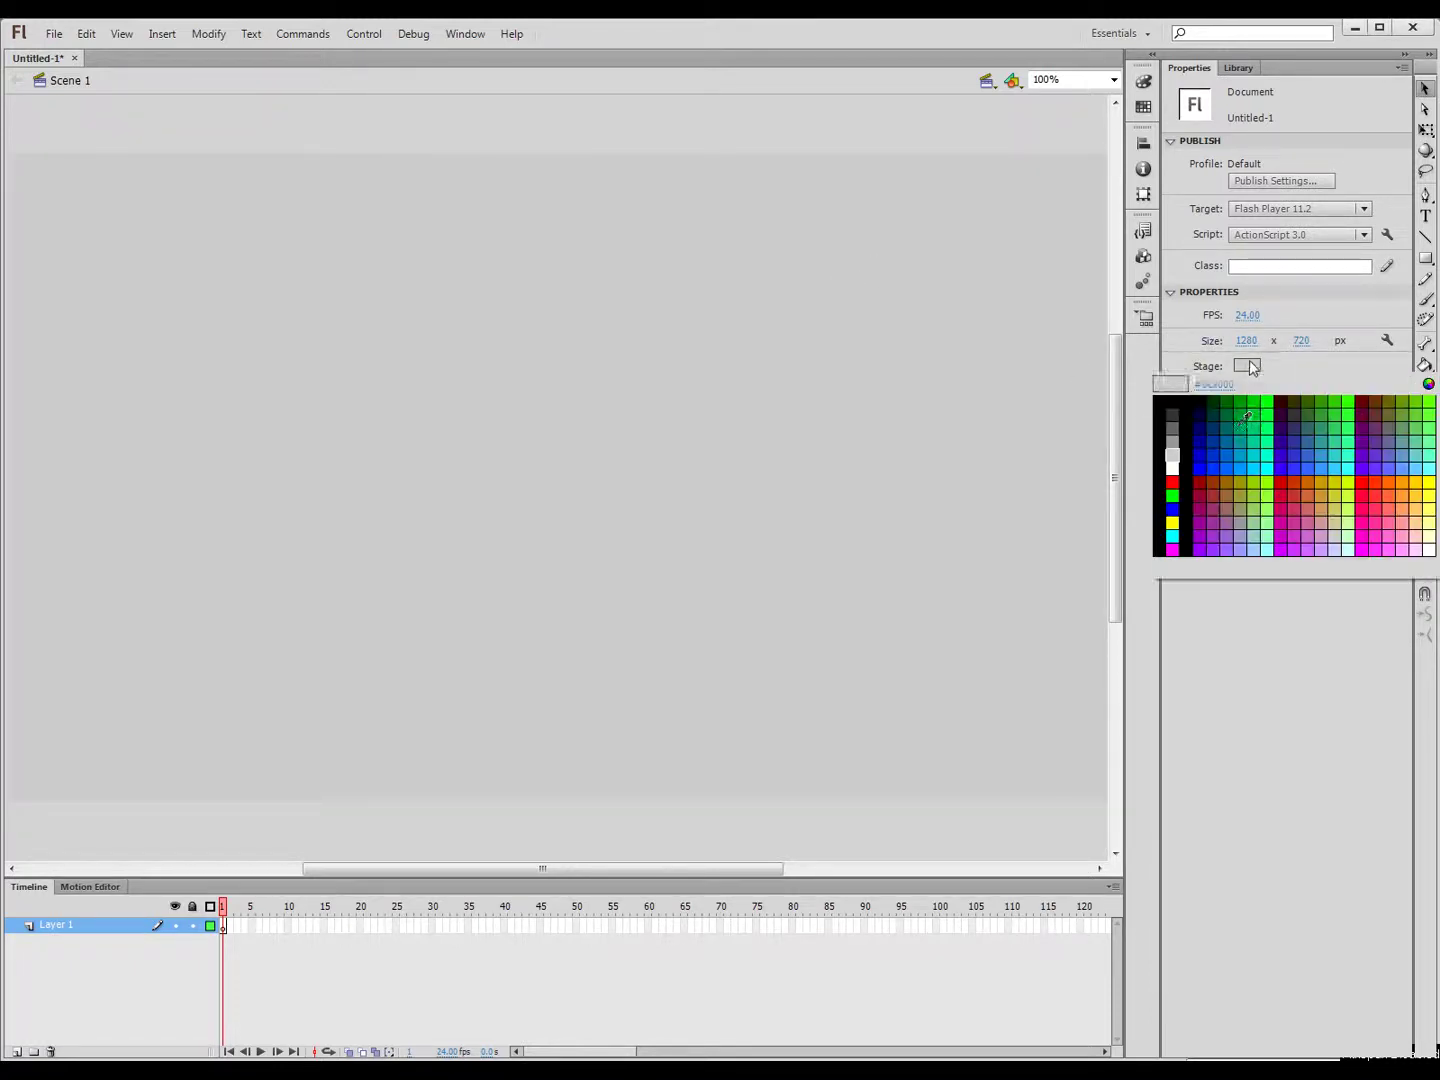
{"action": "left_click", "coordinate": [1338, 461]}
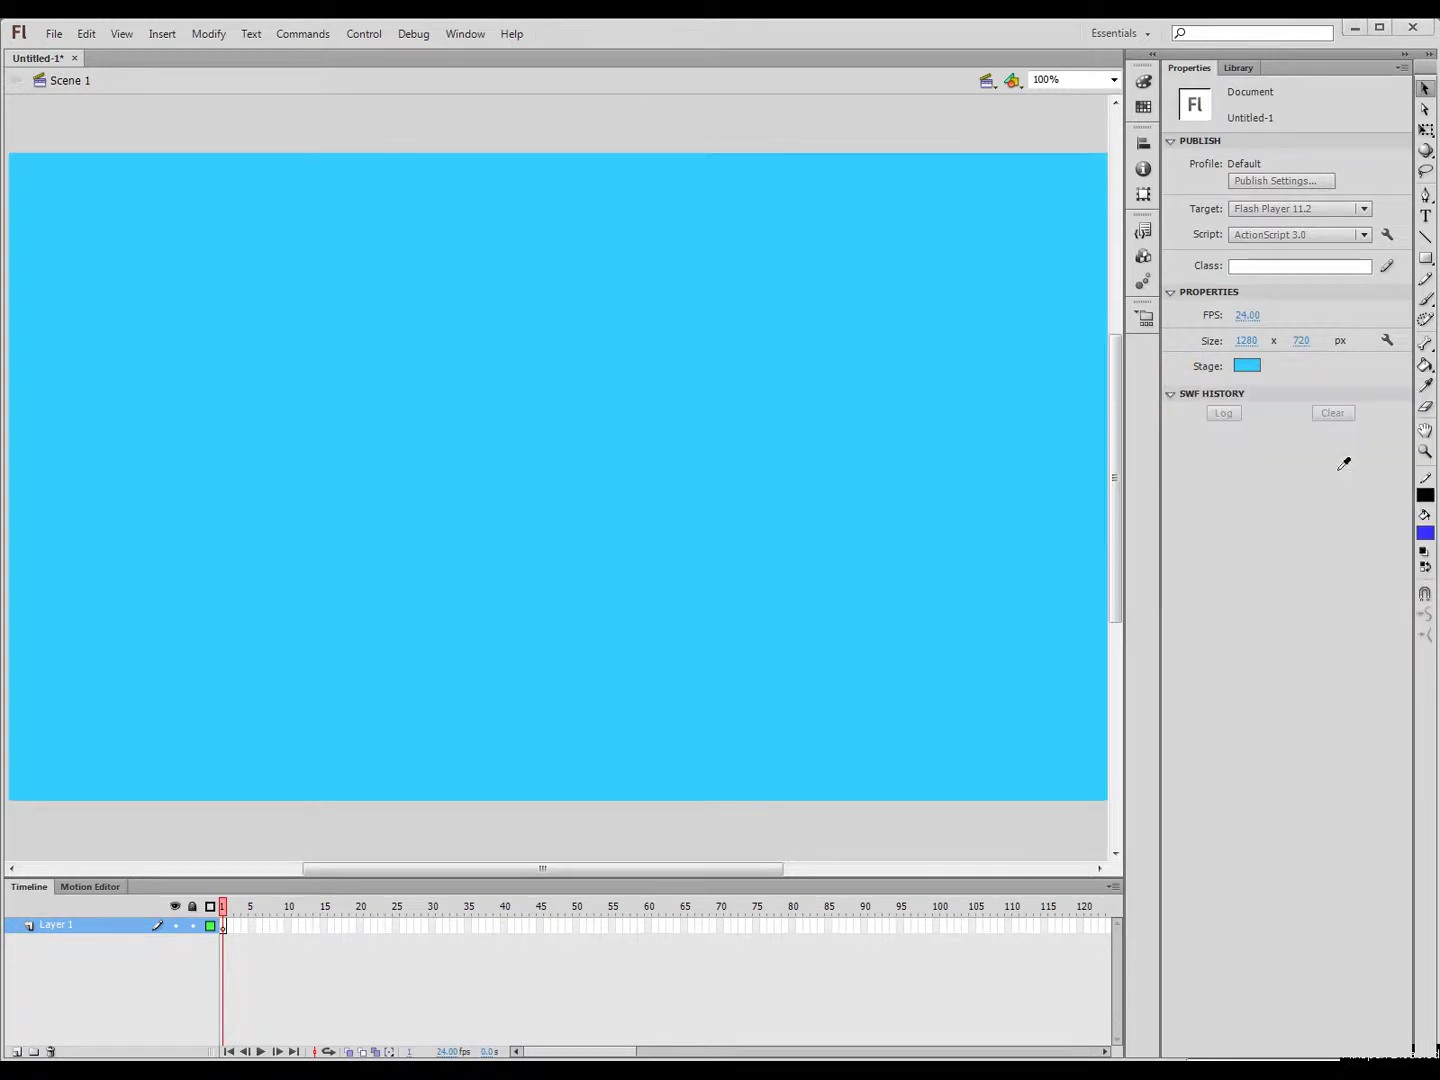
{"action": "left_click", "coordinate": [1247, 364]}
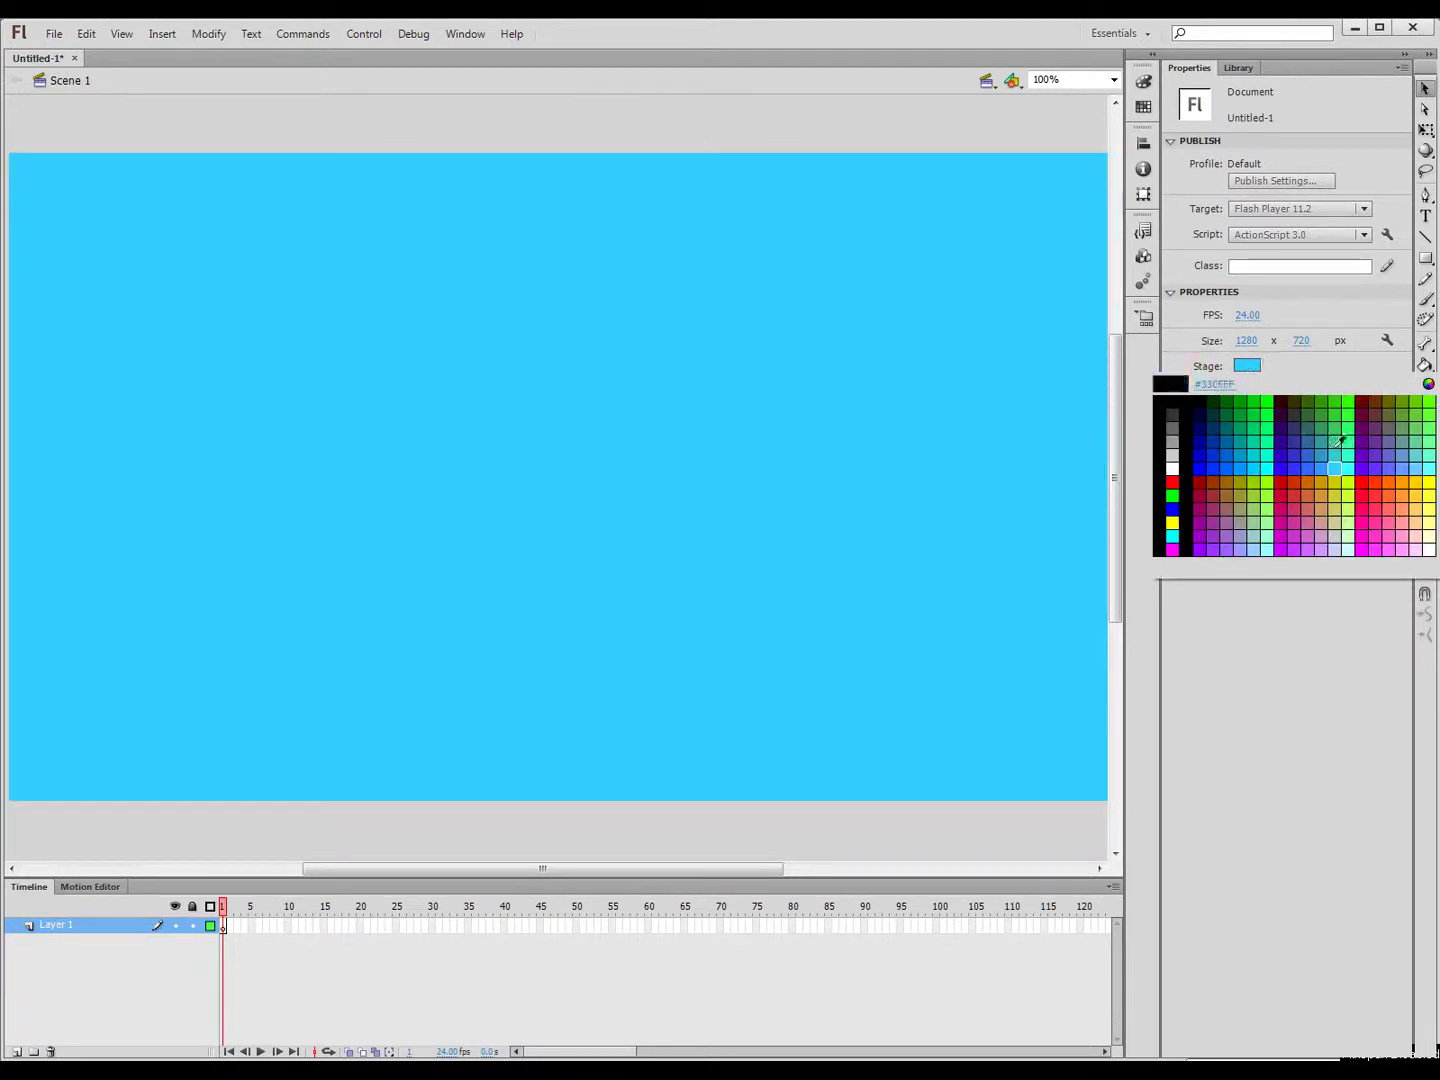
{"action": "left_click", "coordinate": [1341, 472]}
Set the stage background colour to a light sky blue
{"action": "left_click", "coordinate": [1257, 365]}
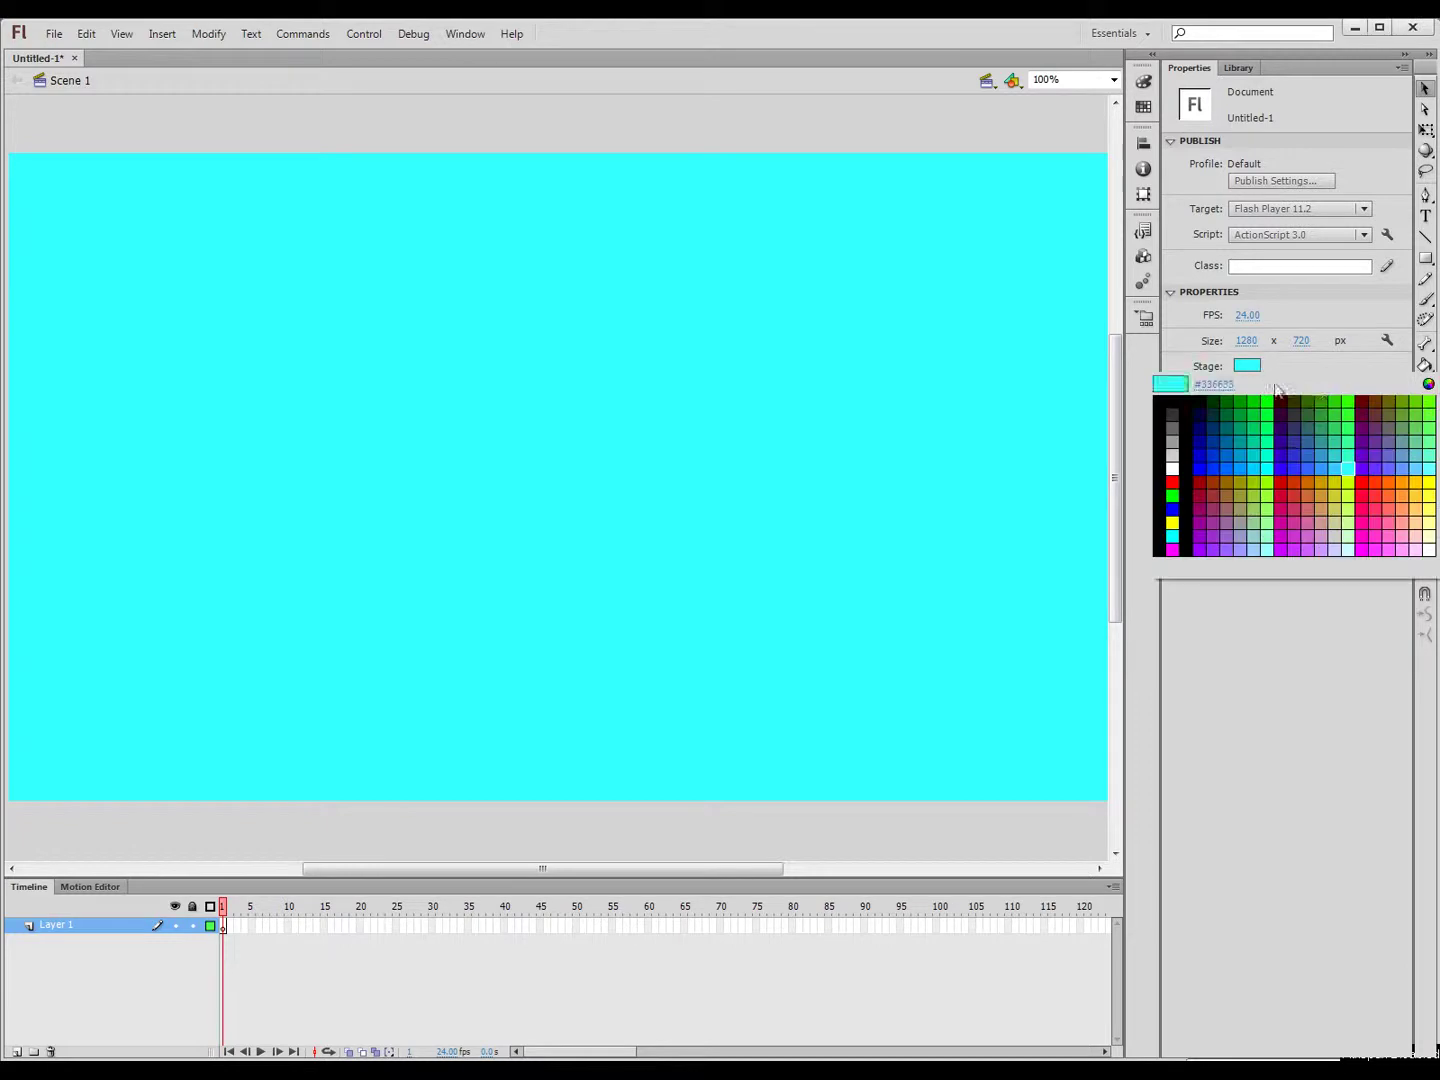
{"action": "left_click", "coordinate": [1426, 467]}
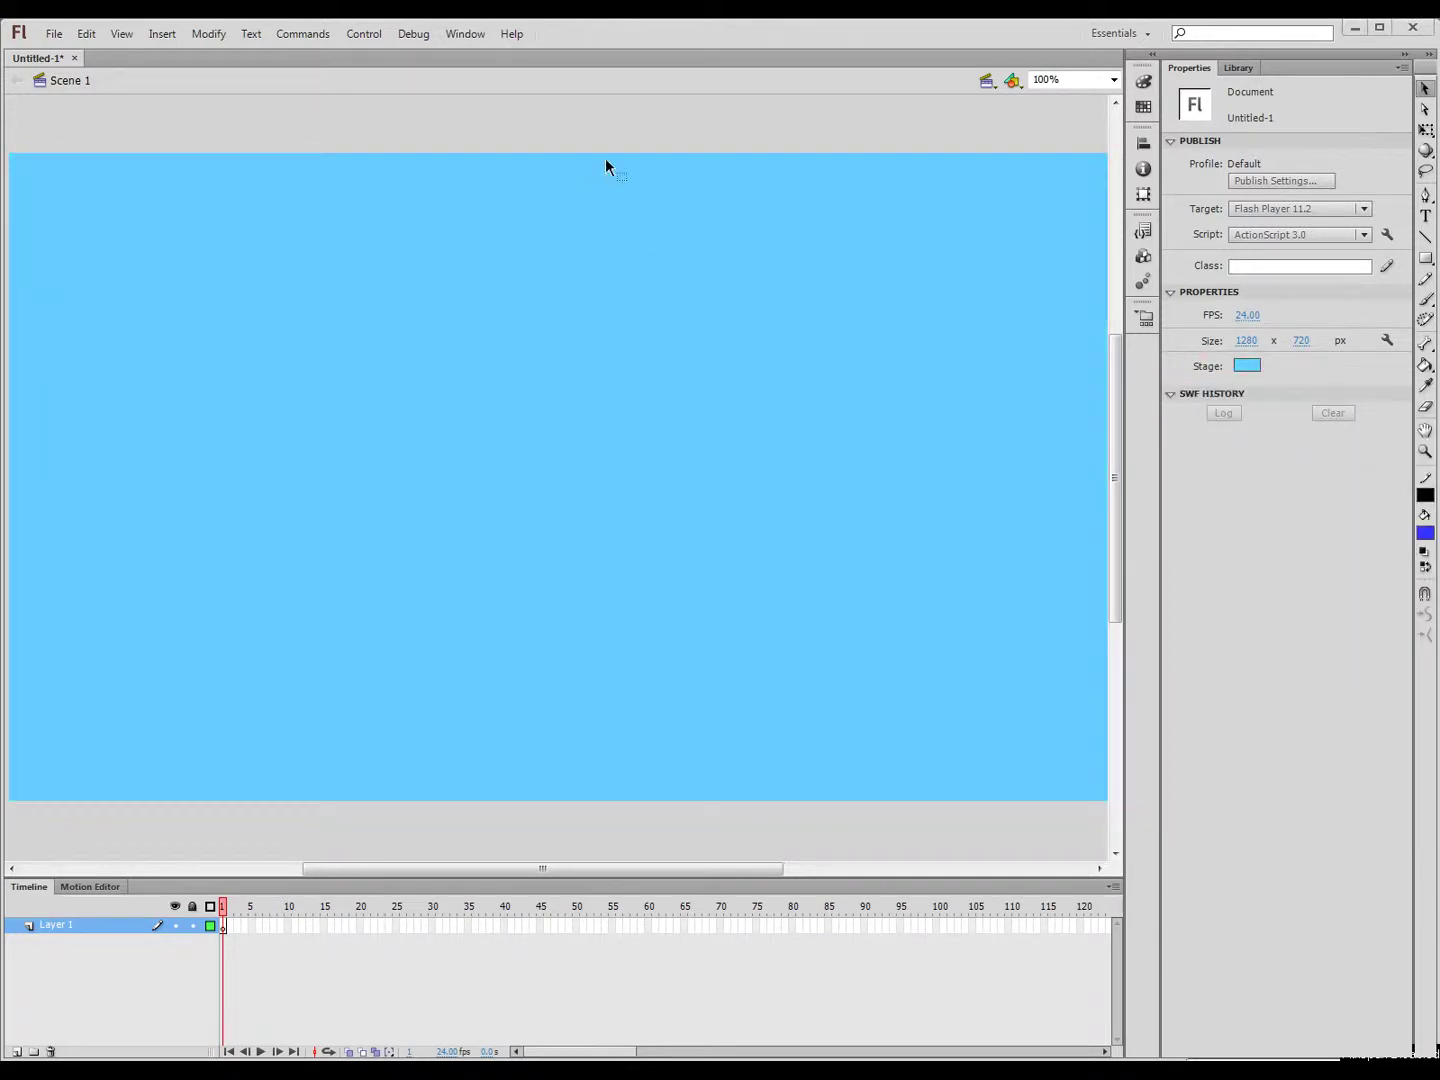
Draw a ground rectangle about 1370 x 180 px across the lower part of the stage, extending past its side and bottom edges
{"action": "key", "text": "z"}
{"action": "left_click", "coordinate": [643, 337], "text": "alt"}
{"action": "left_click_drag", "start_coordinate": [170, 341], "coordinate": [898, 758]}
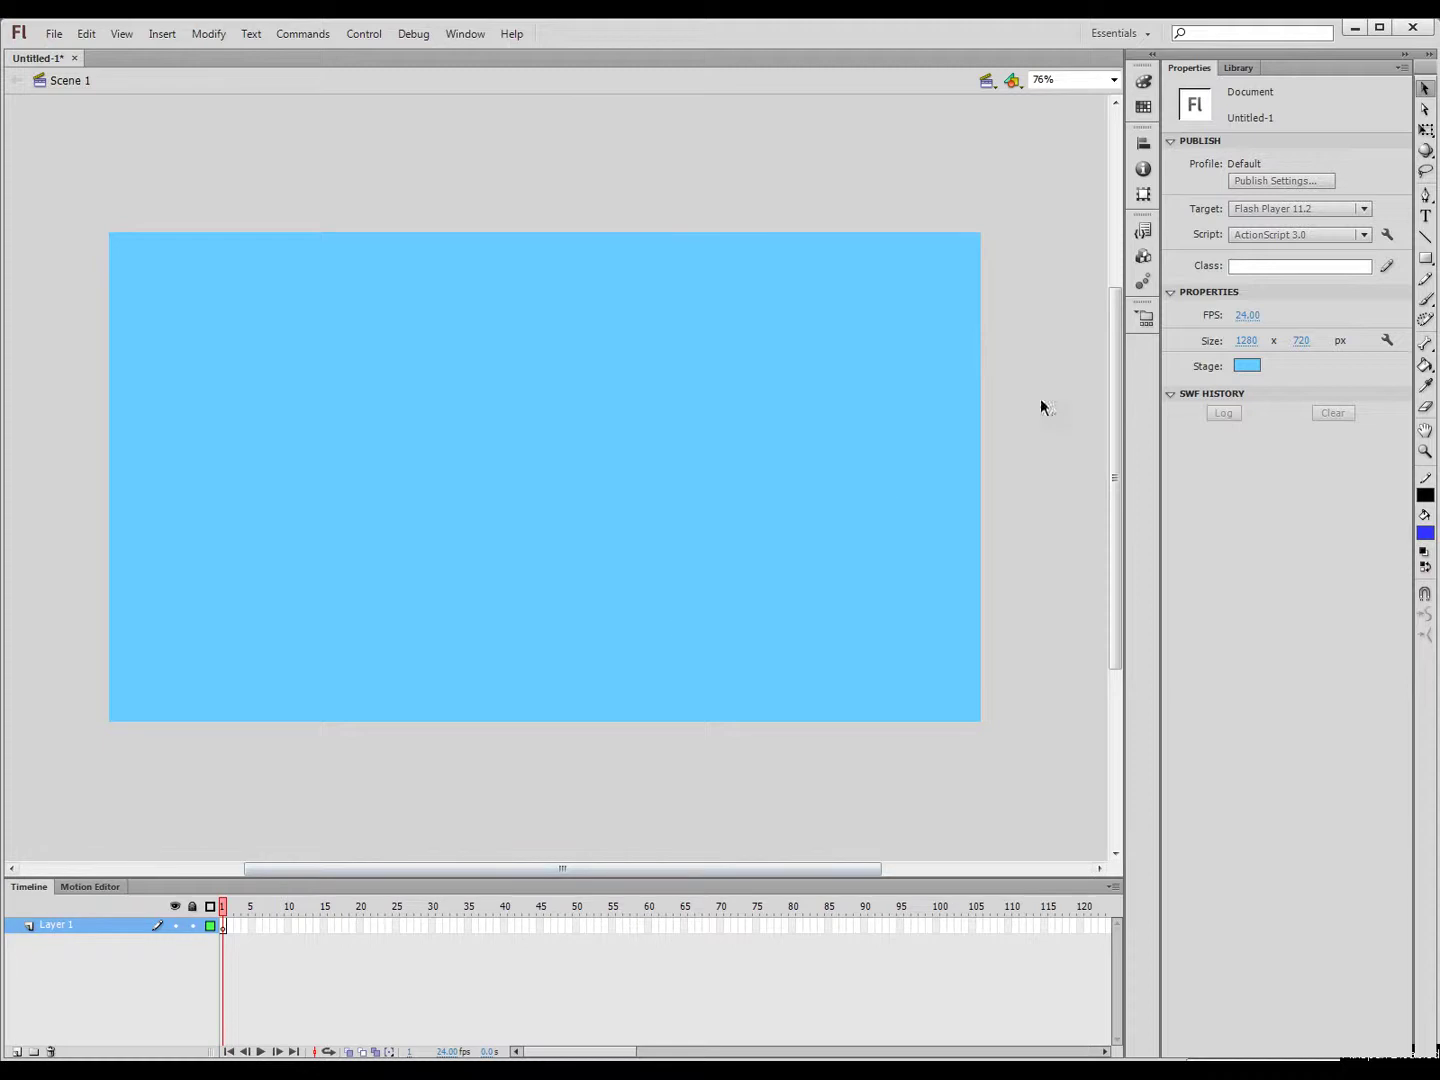
{"action": "left_click", "coordinate": [1427, 257]}
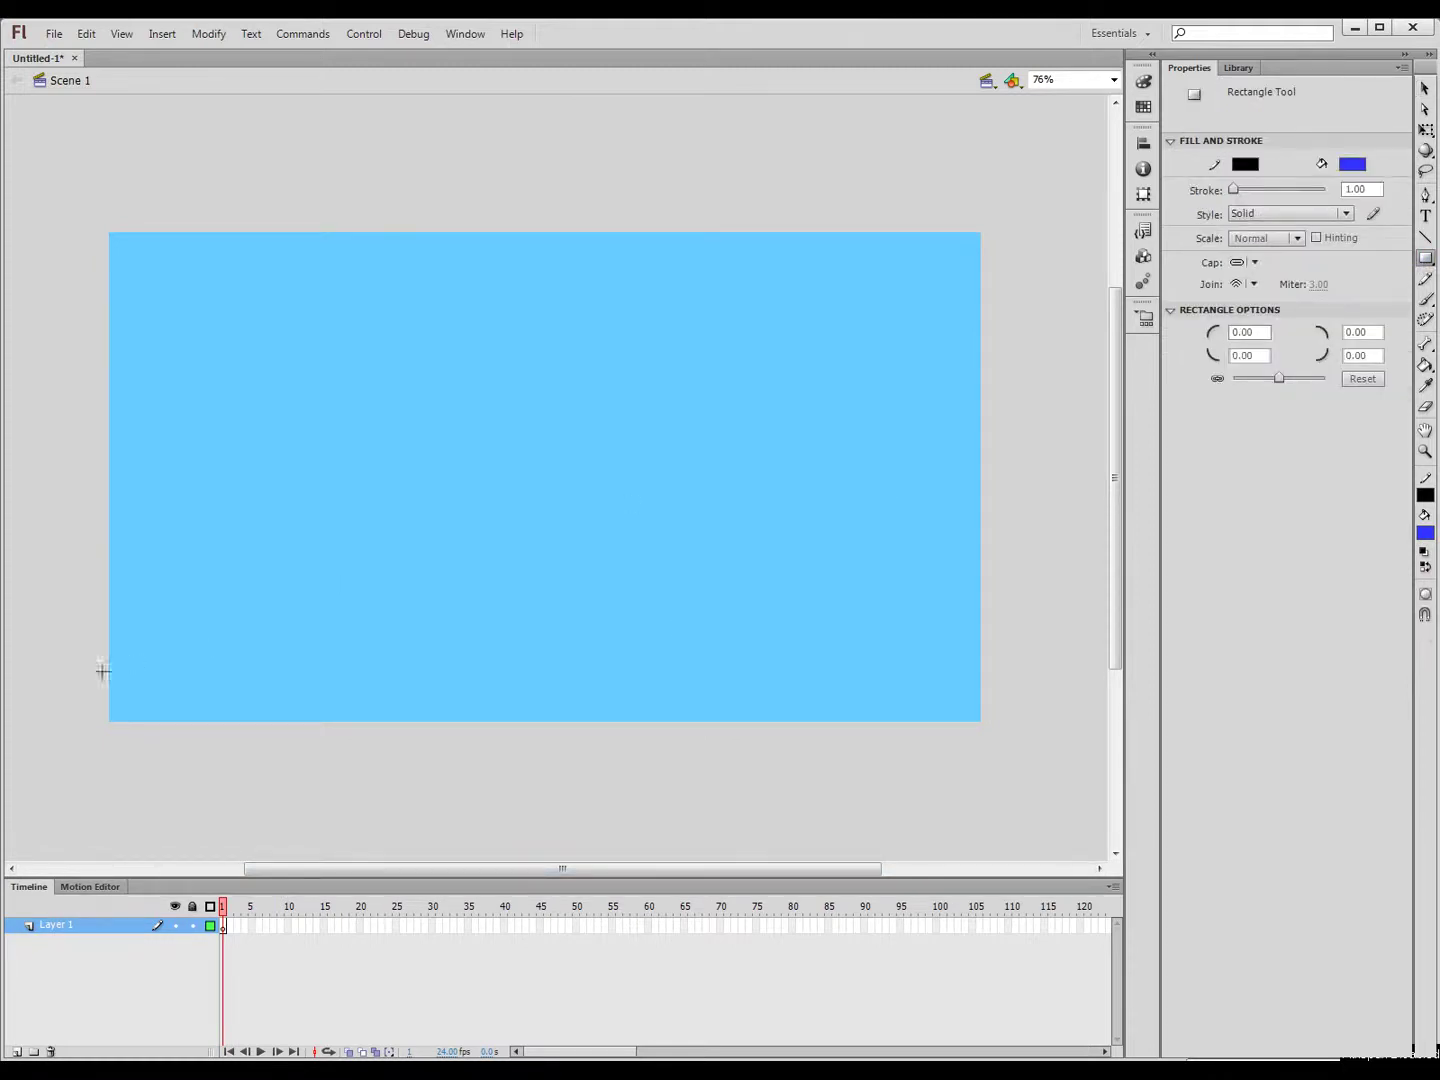
{"action": "left_click_drag", "start_coordinate": [83, 644], "coordinate": [1015, 766]}
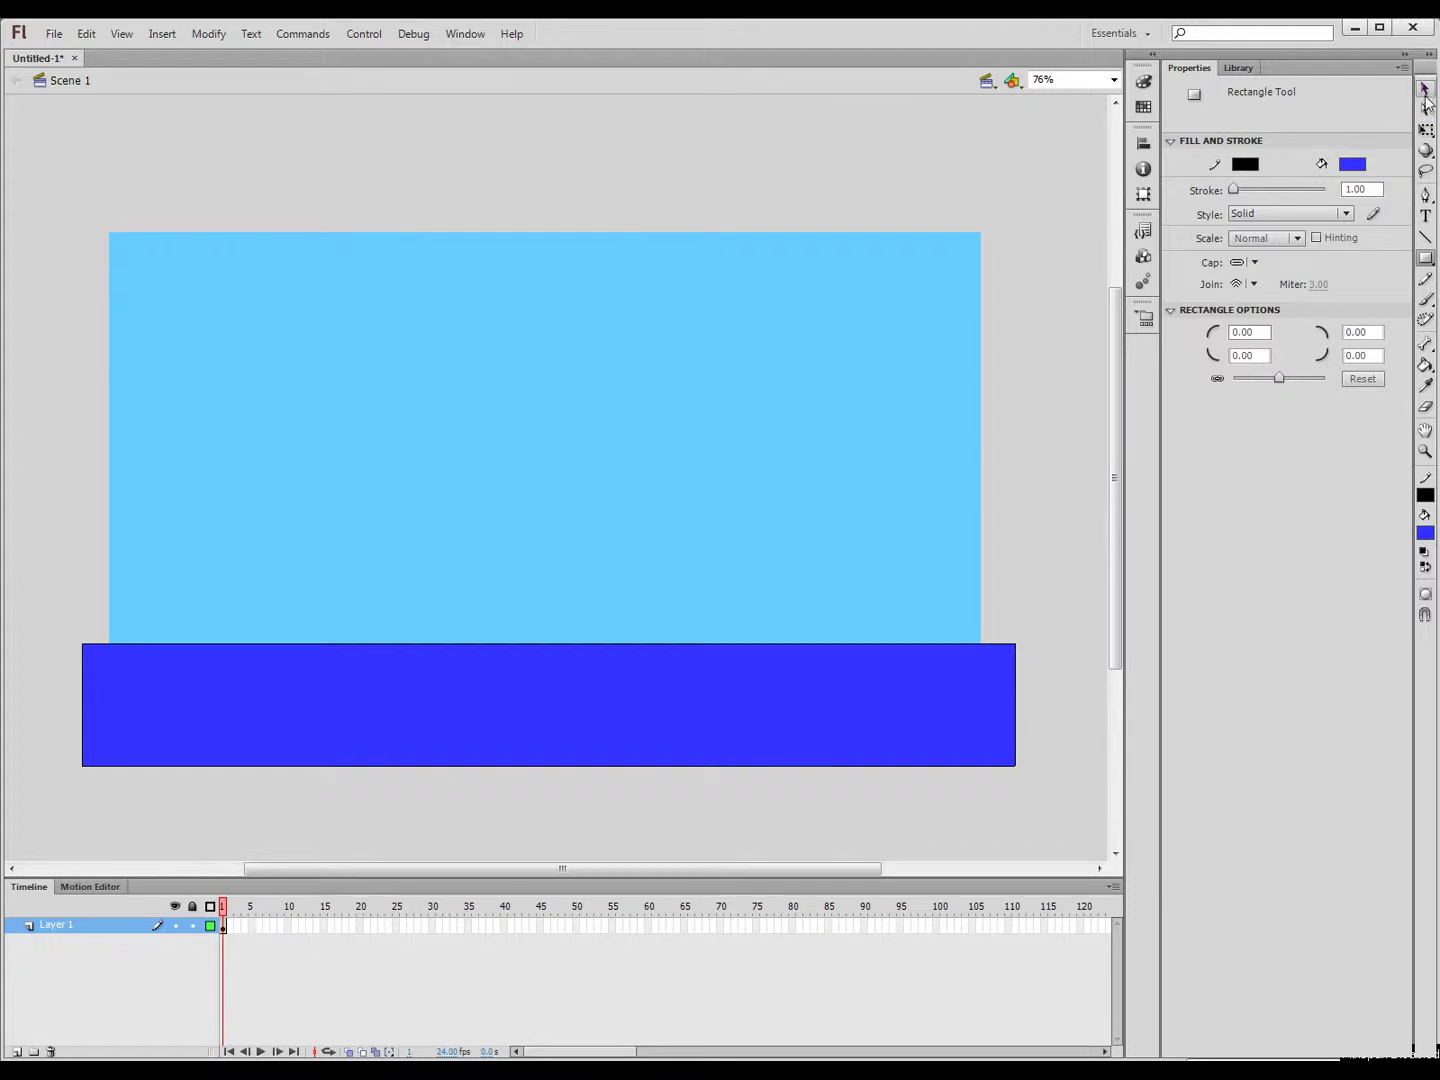
Change the ground rectangle's fill from blue to a bright green
{"action": "left_click", "coordinate": [1427, 93]}
{"action": "left_click", "coordinate": [763, 689]}
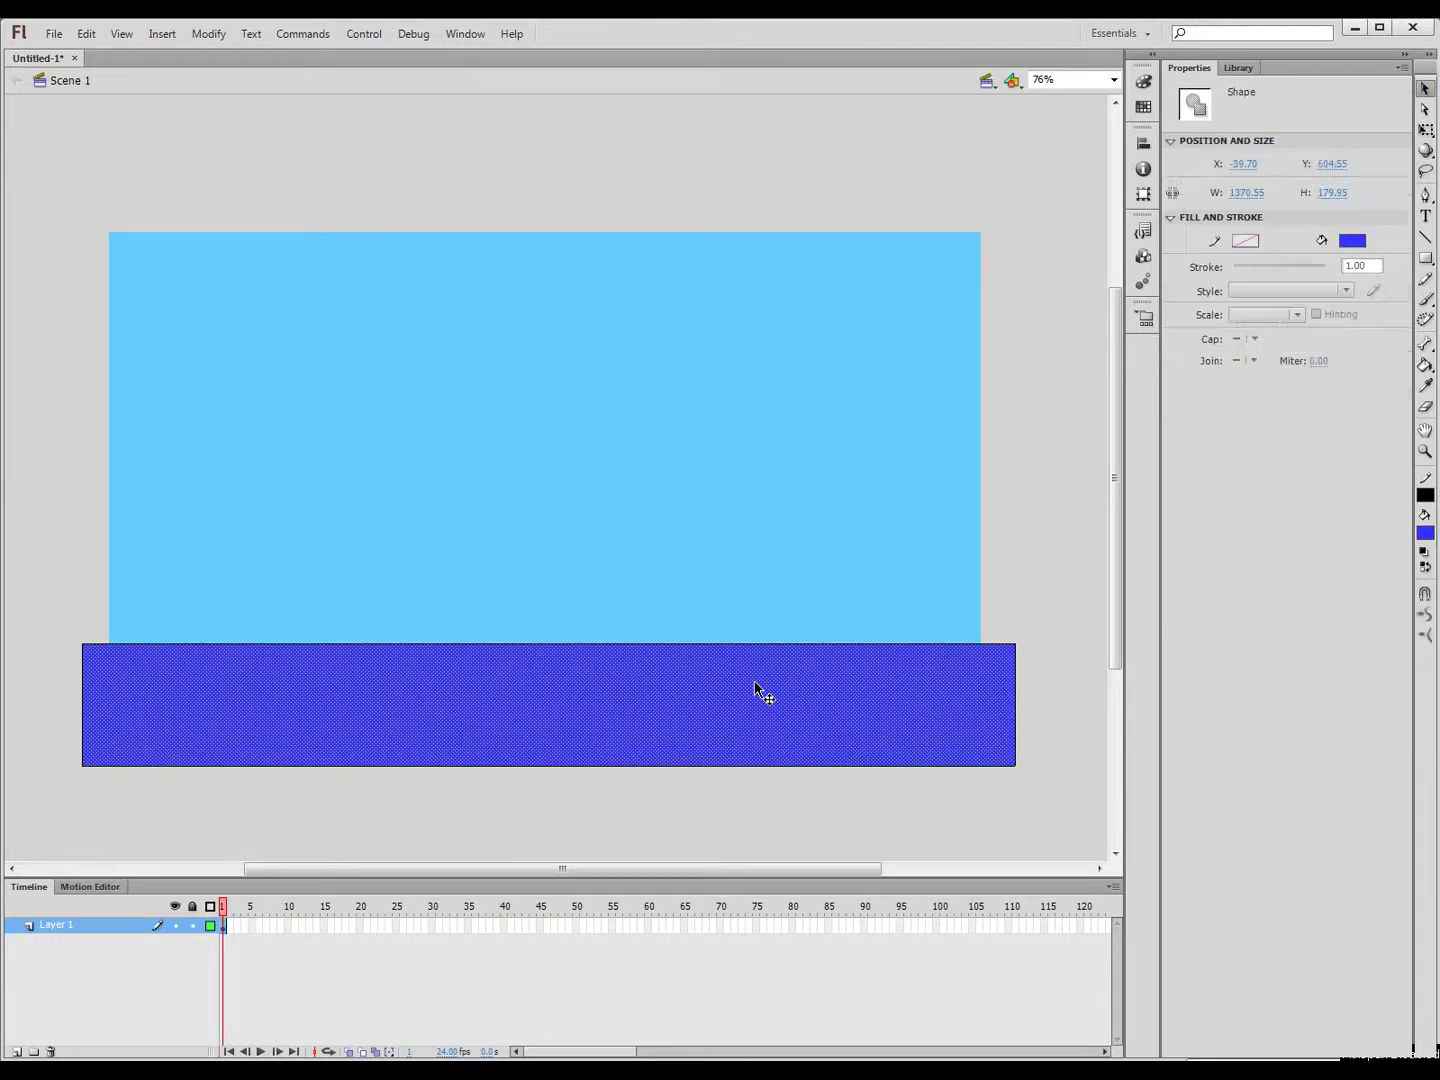
{"action": "left_click", "coordinate": [1349, 242]}
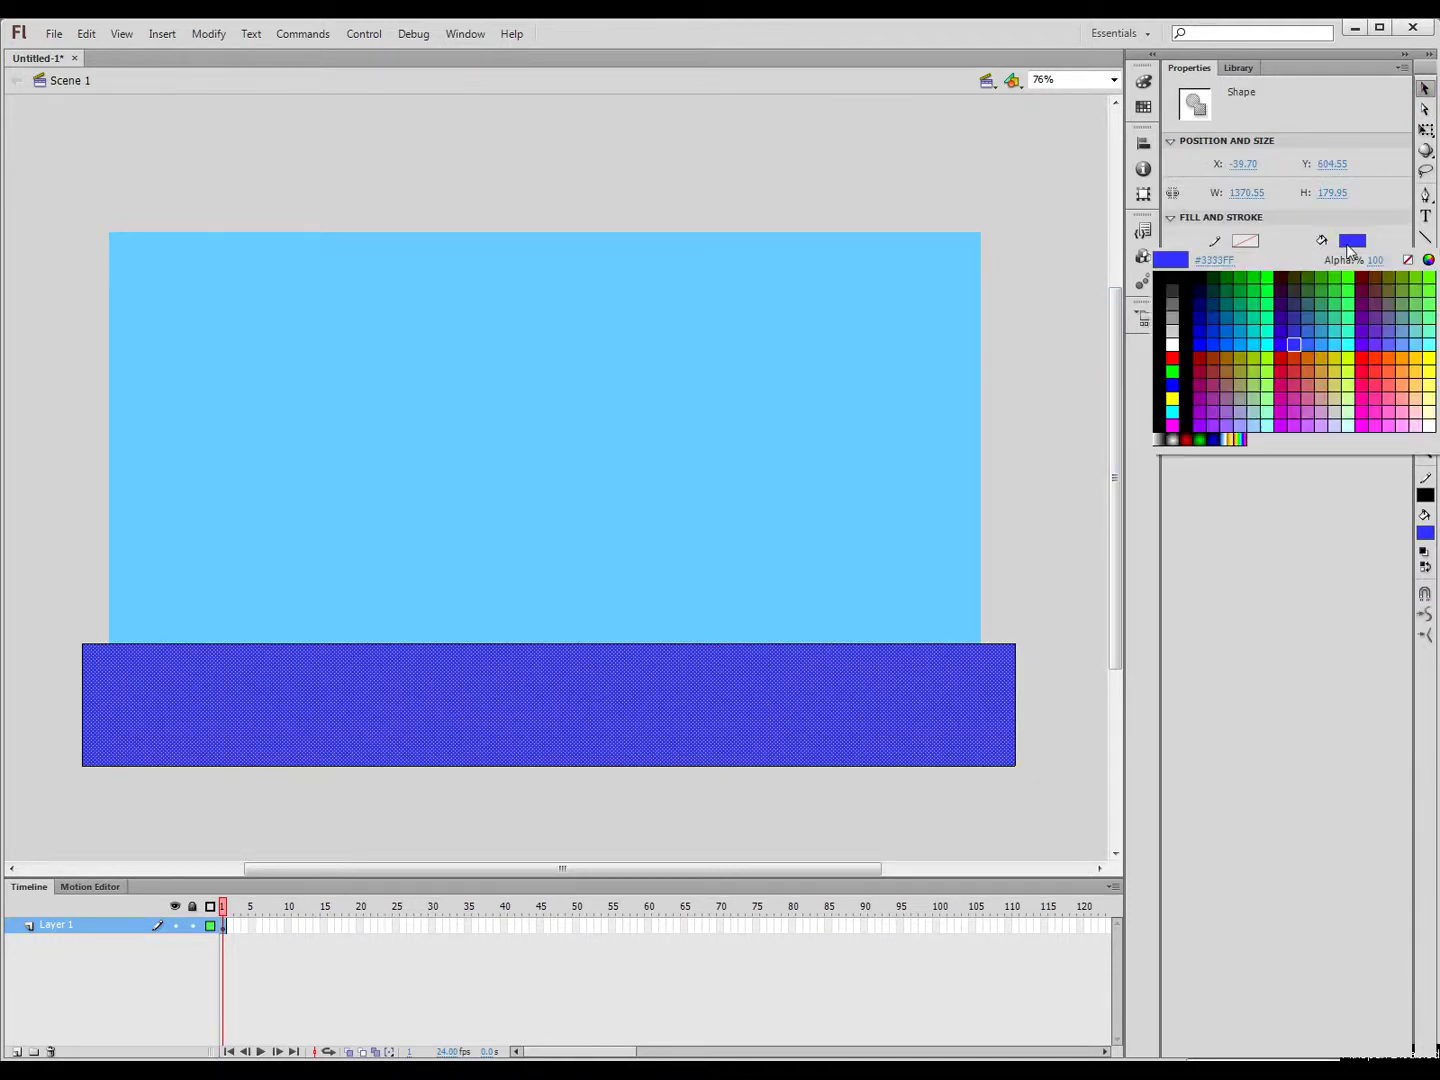
{"action": "left_click", "coordinate": [1256, 274]}
{"action": "left_click", "coordinate": [84, 237]}
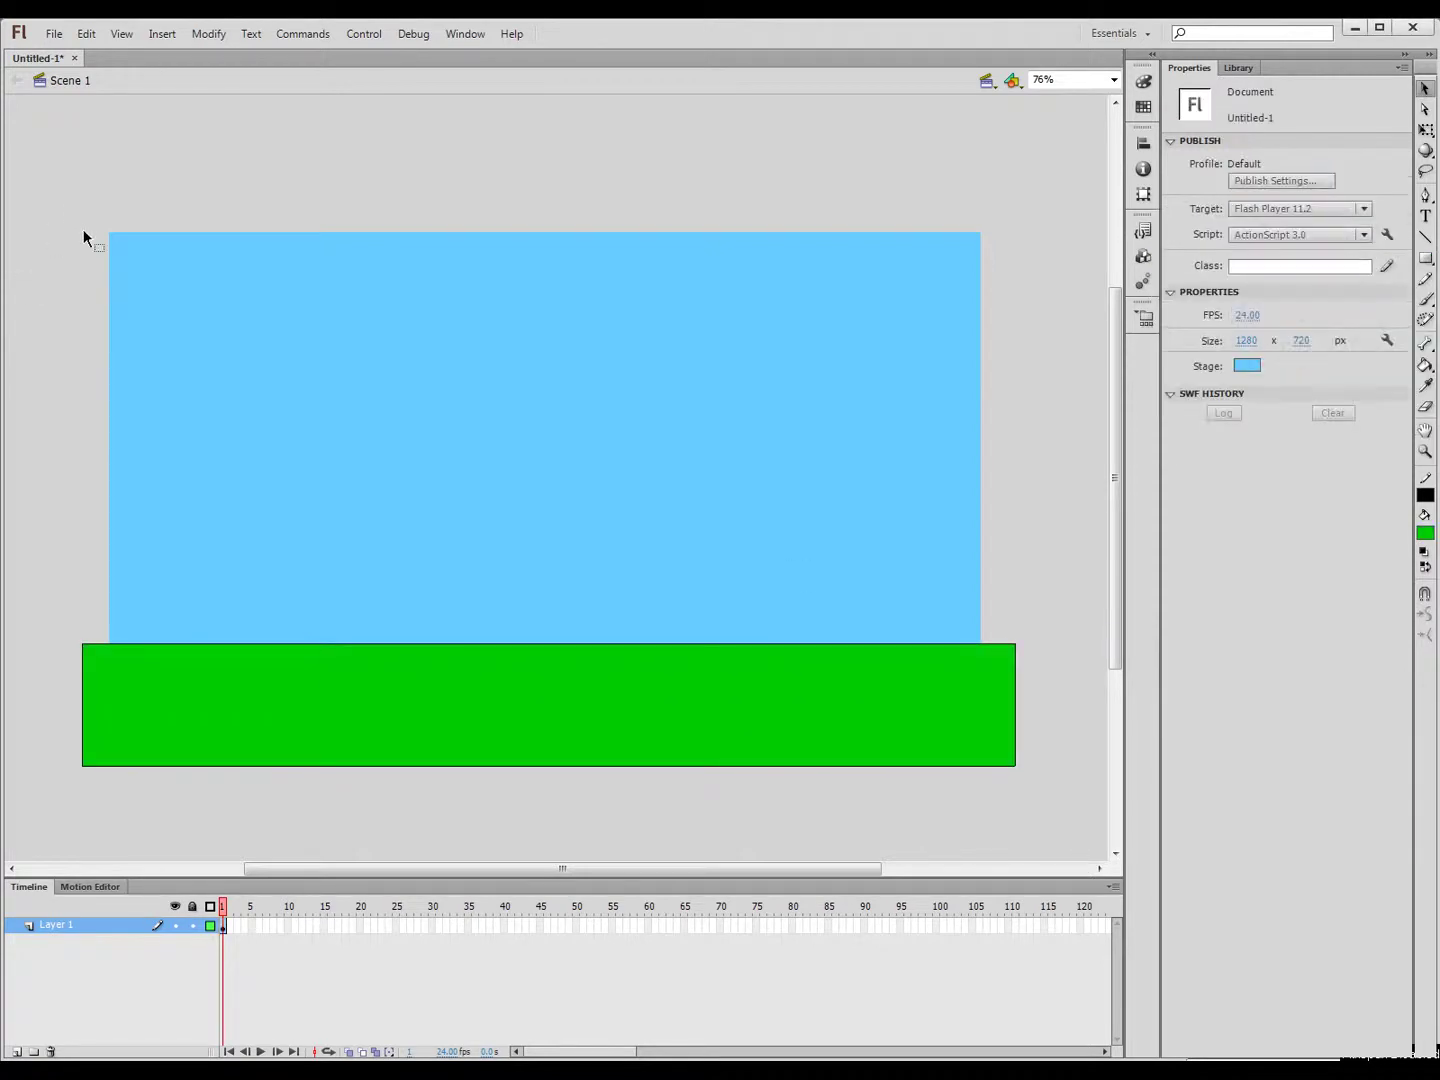
Try a stroke thickness of 8.80 on the green ground rectangle's outline
{"action": "left_click", "coordinate": [636, 724]}
{"action": "mouse_move", "coordinate": [27, 572]}
{"action": "left_mouse_down"}
{"action": "mouse_move", "coordinate": [697, 816]}
{"action": "mouse_move", "coordinate": [1070, 827]}
{"action": "left_mouse_up"}
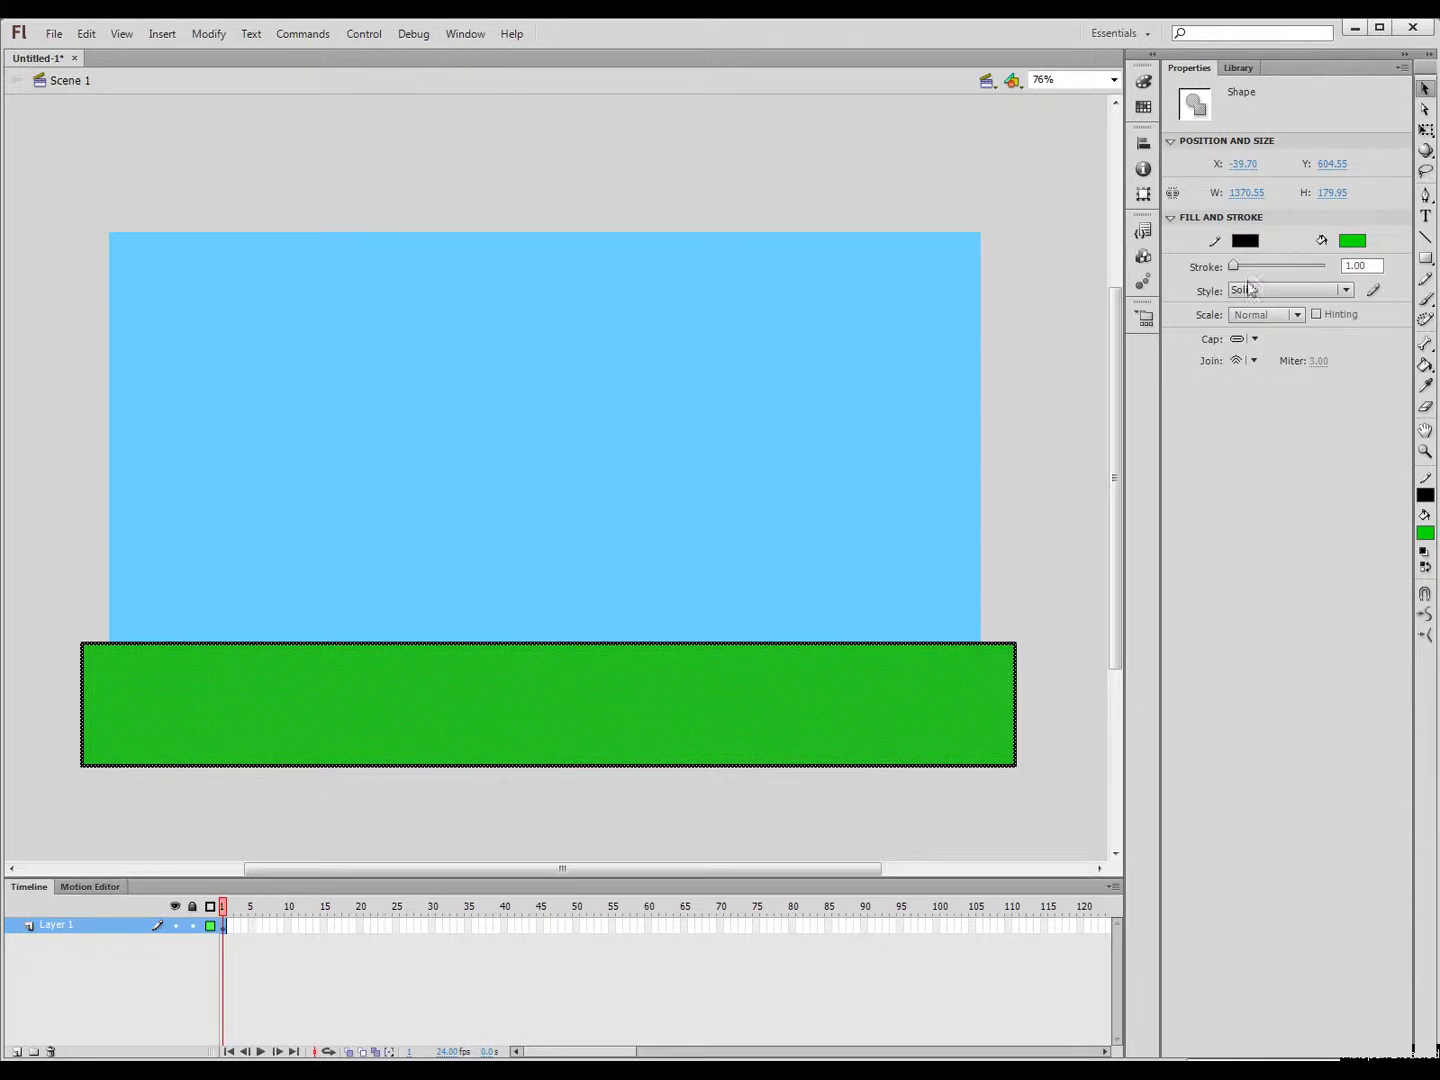
{"action": "left_click_drag", "start_coordinate": [1235, 266], "coordinate": [1238, 265]}
{"action": "left_click", "coordinate": [1076, 525]}
Set the stroke thickness of the green ground rectangle's outline to 6
{"action": "left_click_drag", "start_coordinate": [43, 611], "coordinate": [1036, 845]}
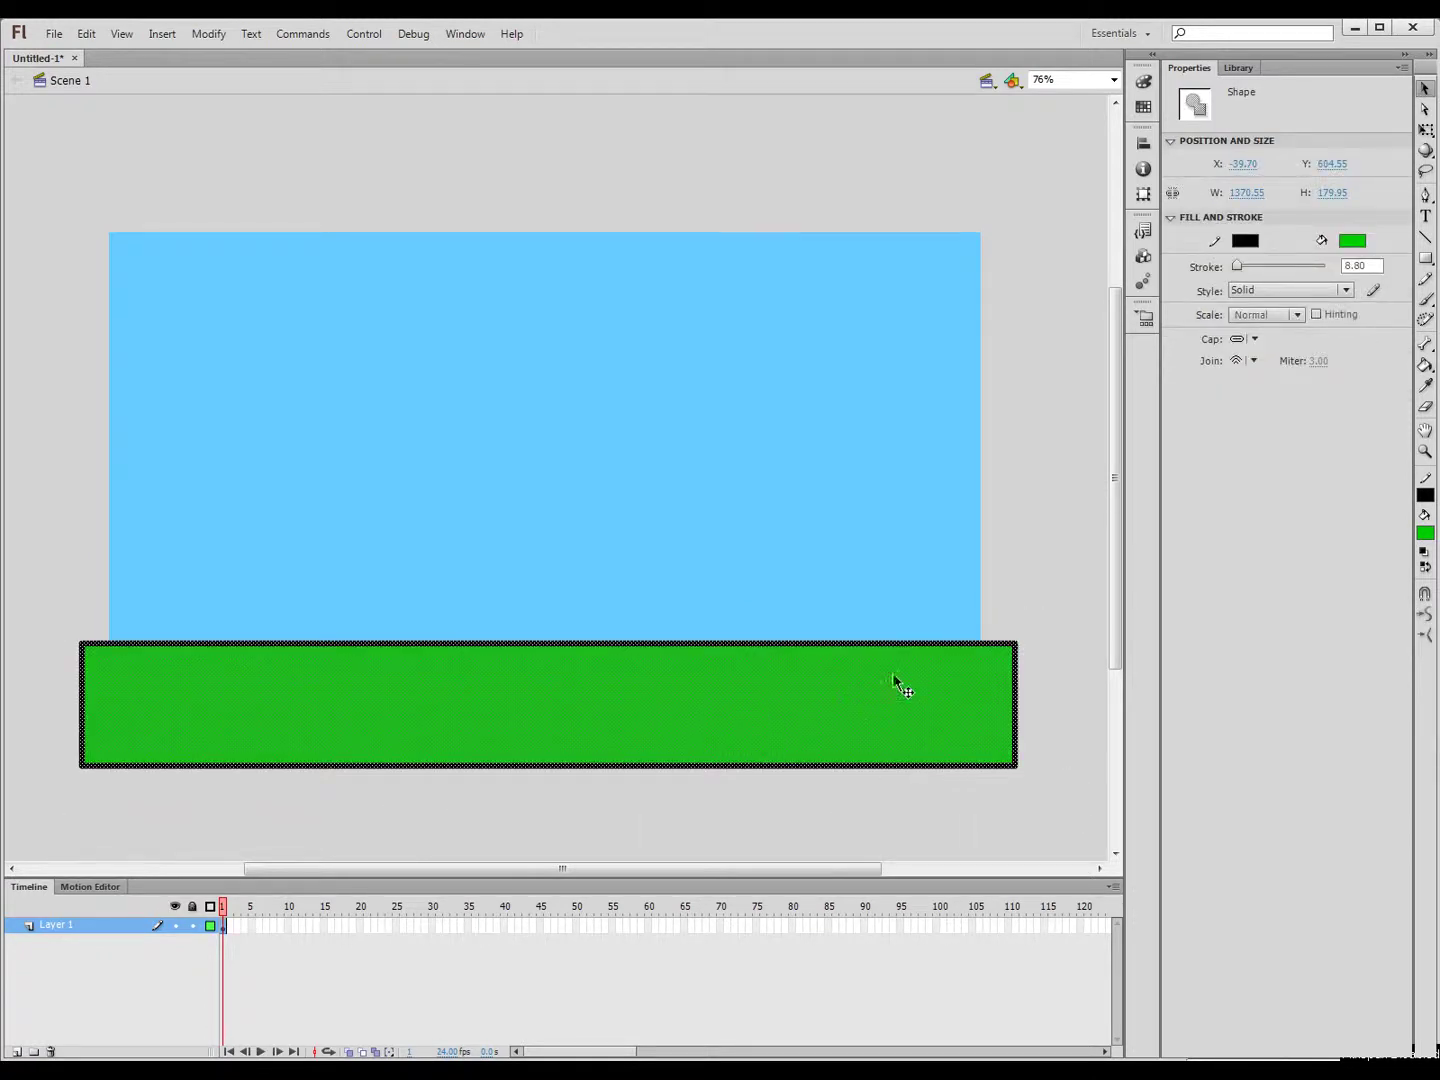
{"action": "left_click", "coordinate": [1226, 268]}
{"action": "type", "text": "6"}
{"action": "key", "text": "Return"}
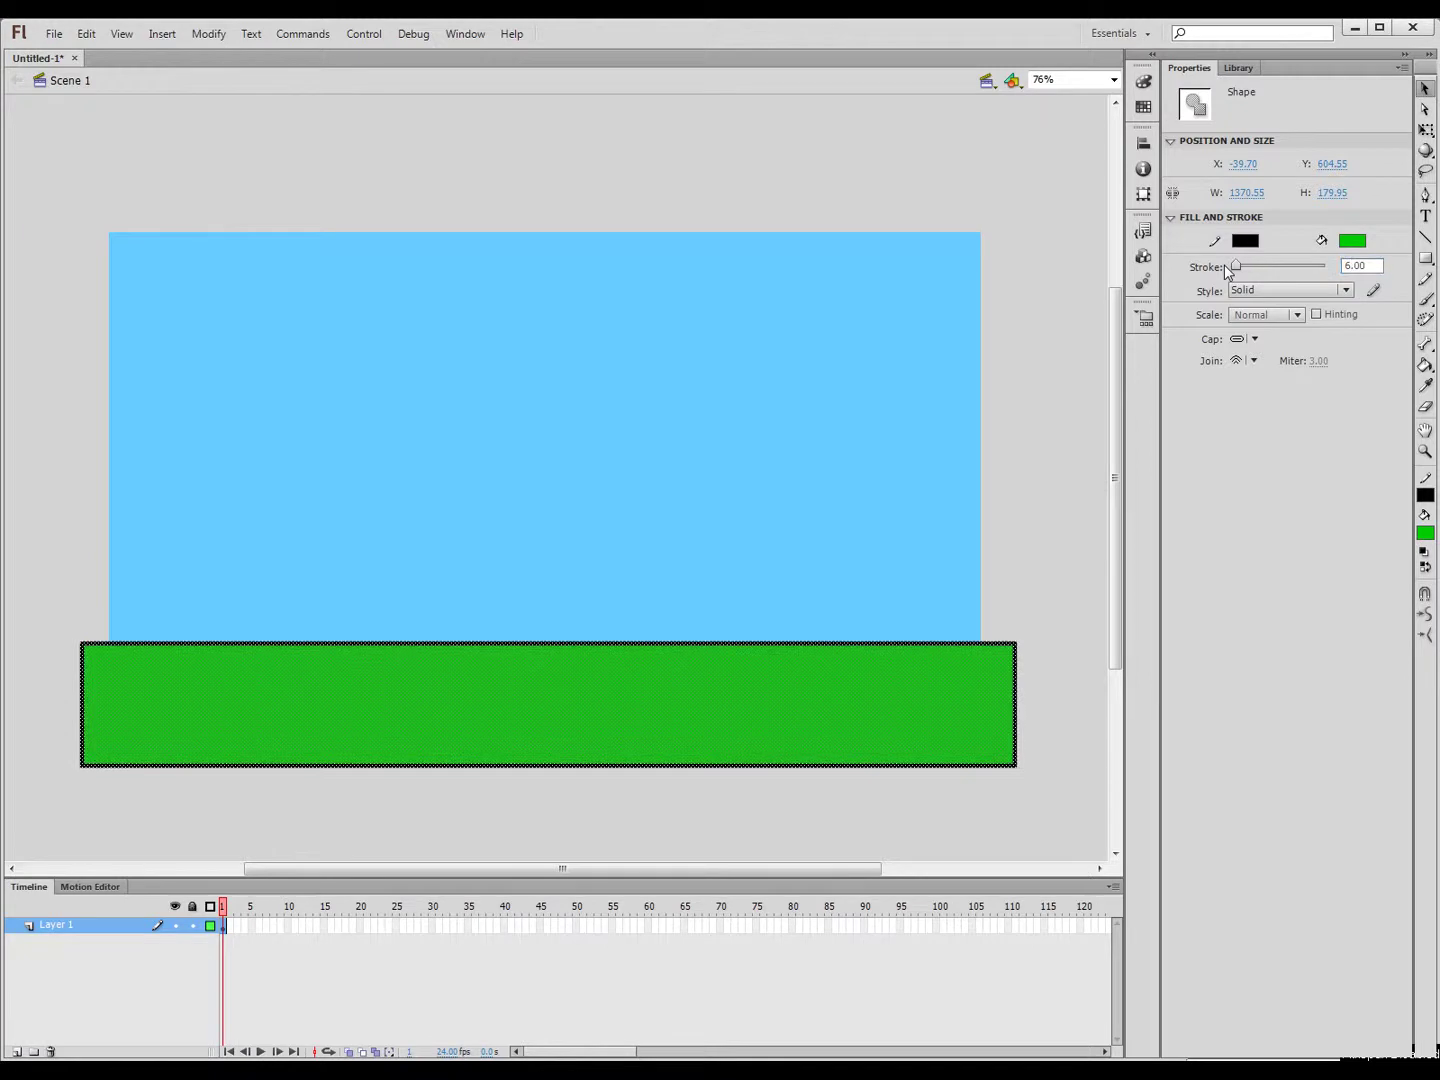
{"action": "left_click", "coordinate": [948, 575]}
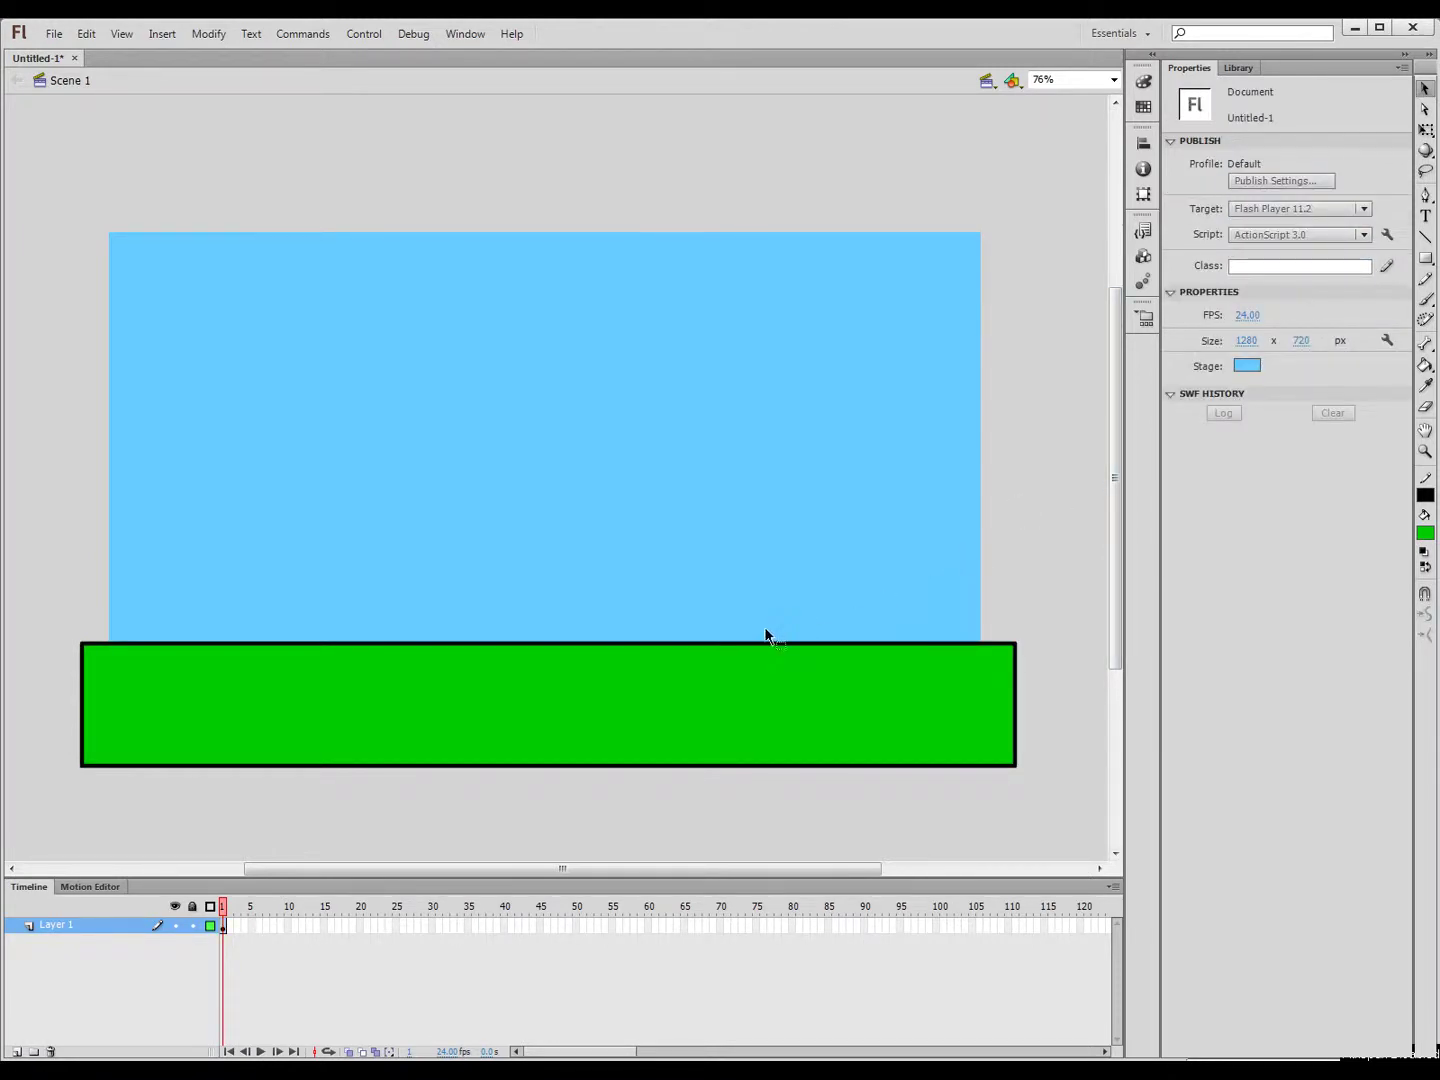
Draw a circle about 118 px in diameter just above the ground near the stage's left side with the Oval tool
{"action": "left_click", "coordinate": [1430, 258]}
{"action": "left_click", "coordinate": [1430, 258]}
{"action": "left_click", "coordinate": [1281, 281]}
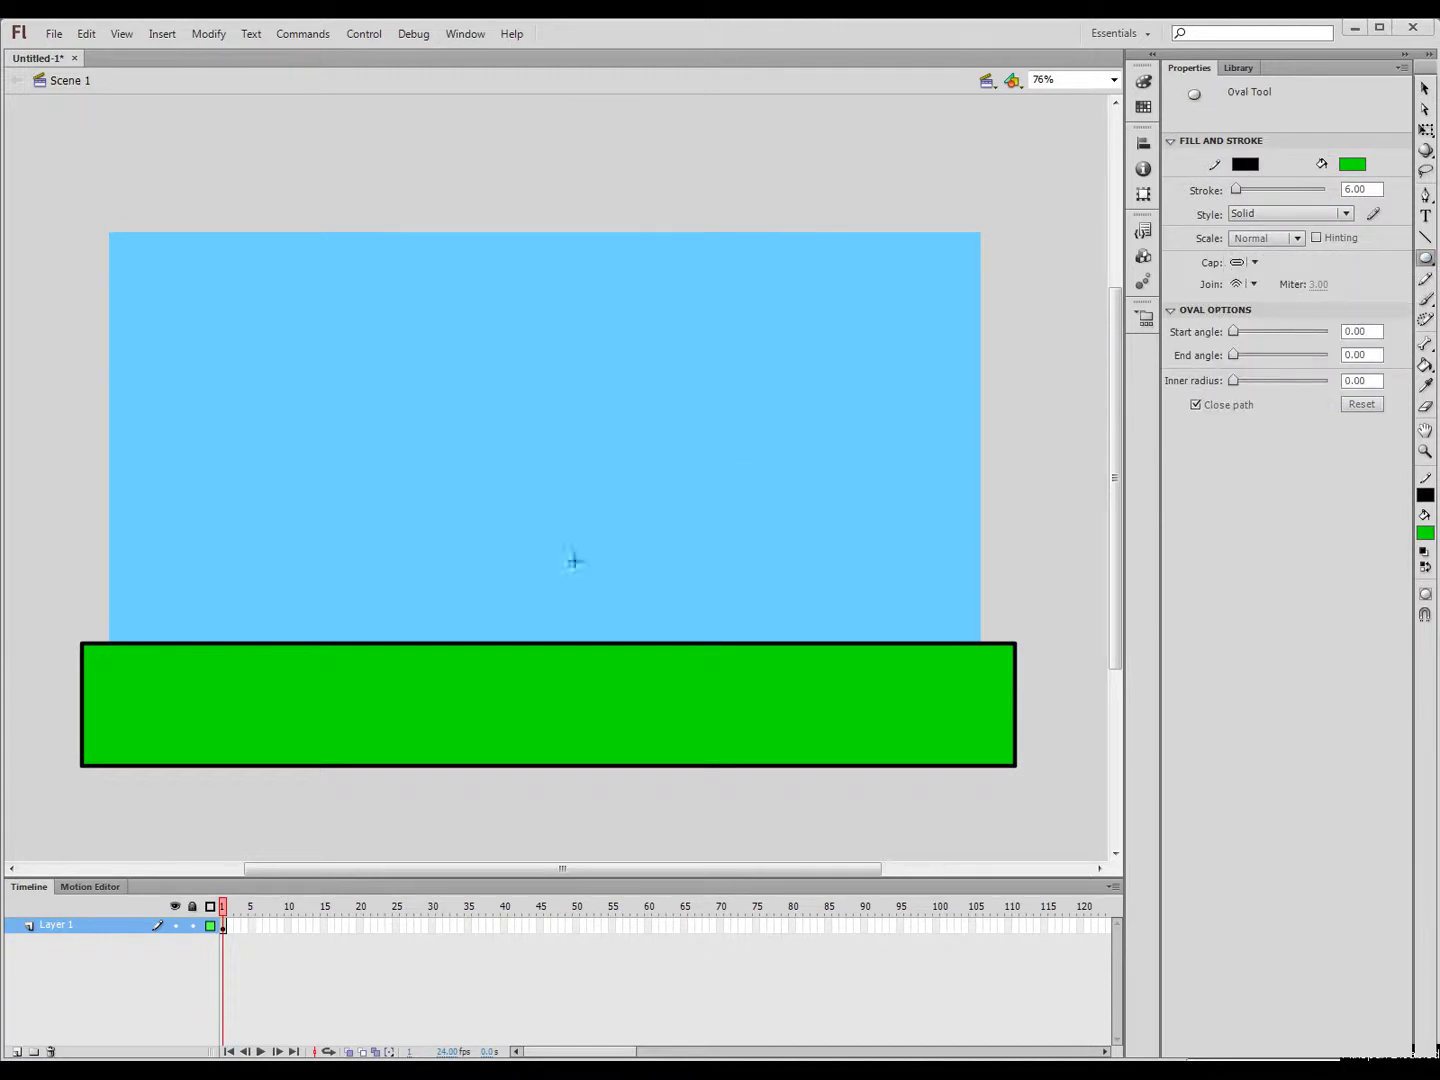
{"action": "mouse_move", "coordinate": [223, 524]}
{"action": "left_mouse_down"}
{"action": "mouse_move", "coordinate": [330, 630]}
{"action": "mouse_move", "coordinate": [276, 601]}
{"action": "mouse_move", "coordinate": [293, 603]}
{"action": "left_mouse_up"}
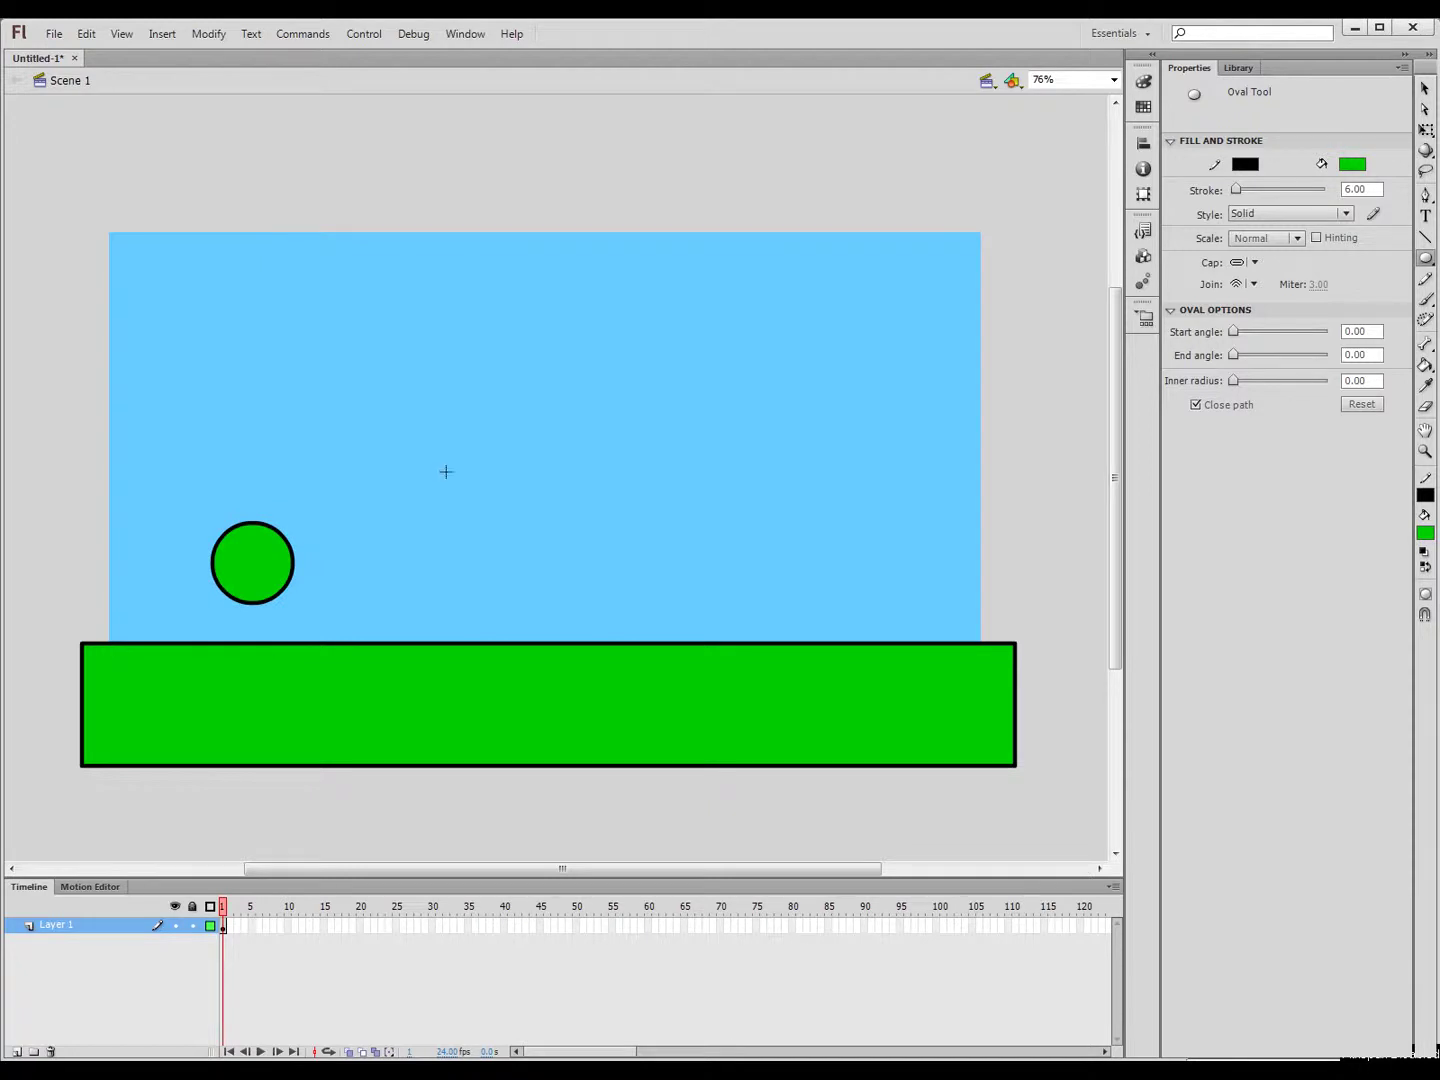
Fill the circle with the red-orange colour #CC3300
{"action": "left_click", "coordinate": [1426, 89]}
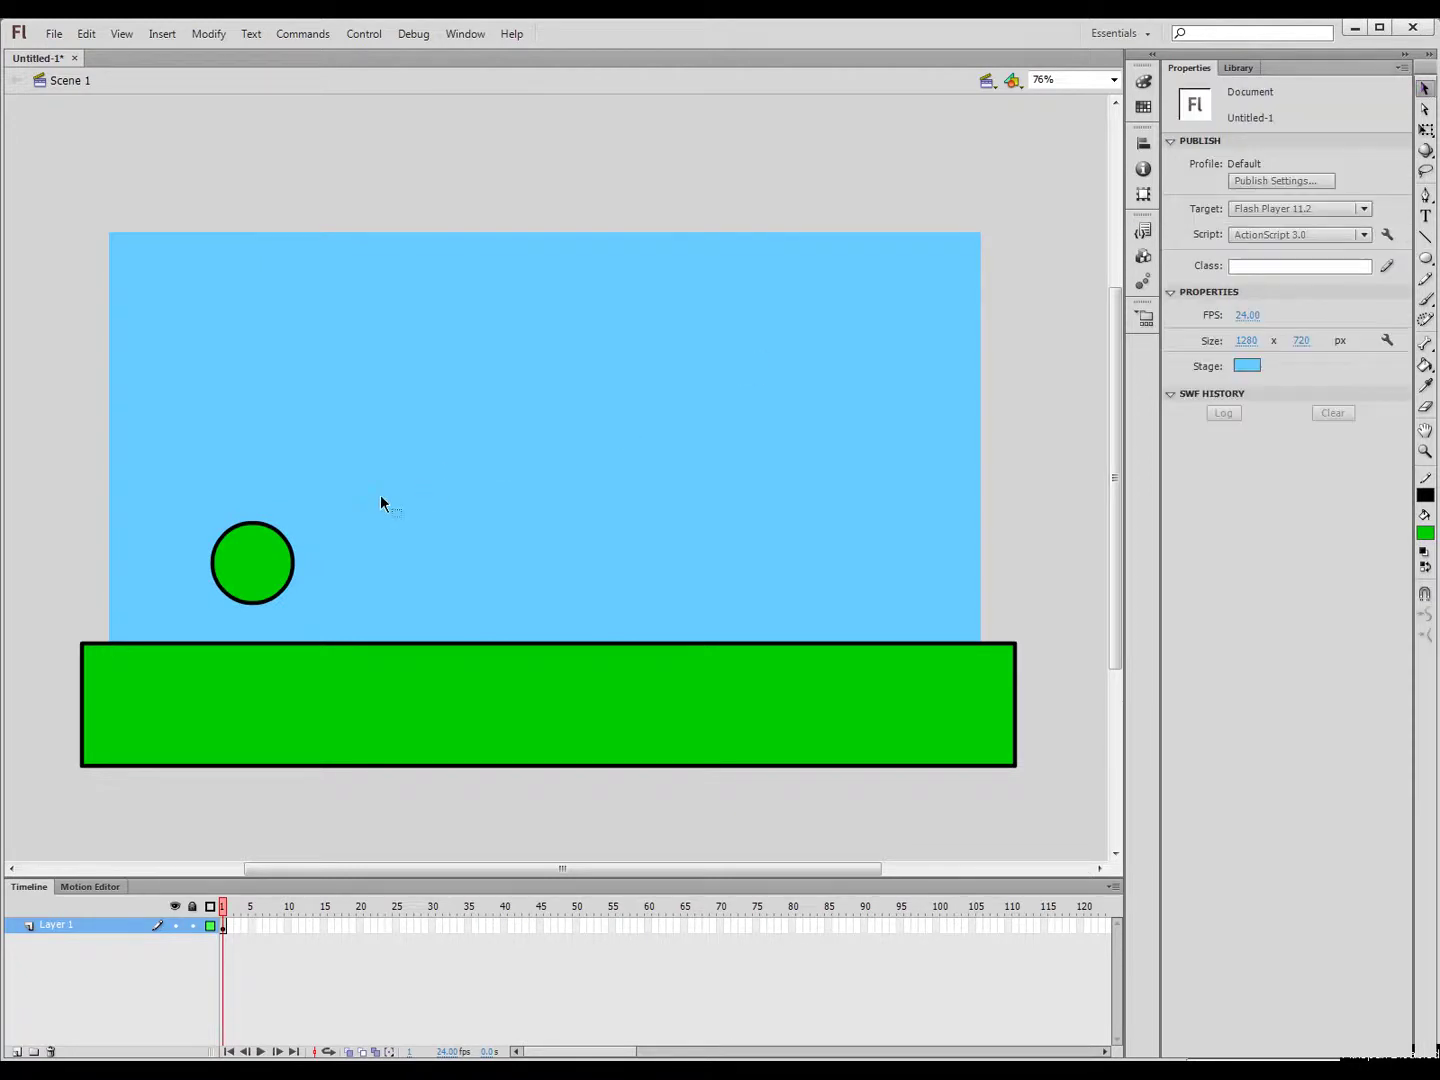
{"action": "left_click_drag", "start_coordinate": [163, 487], "coordinate": [367, 613]}
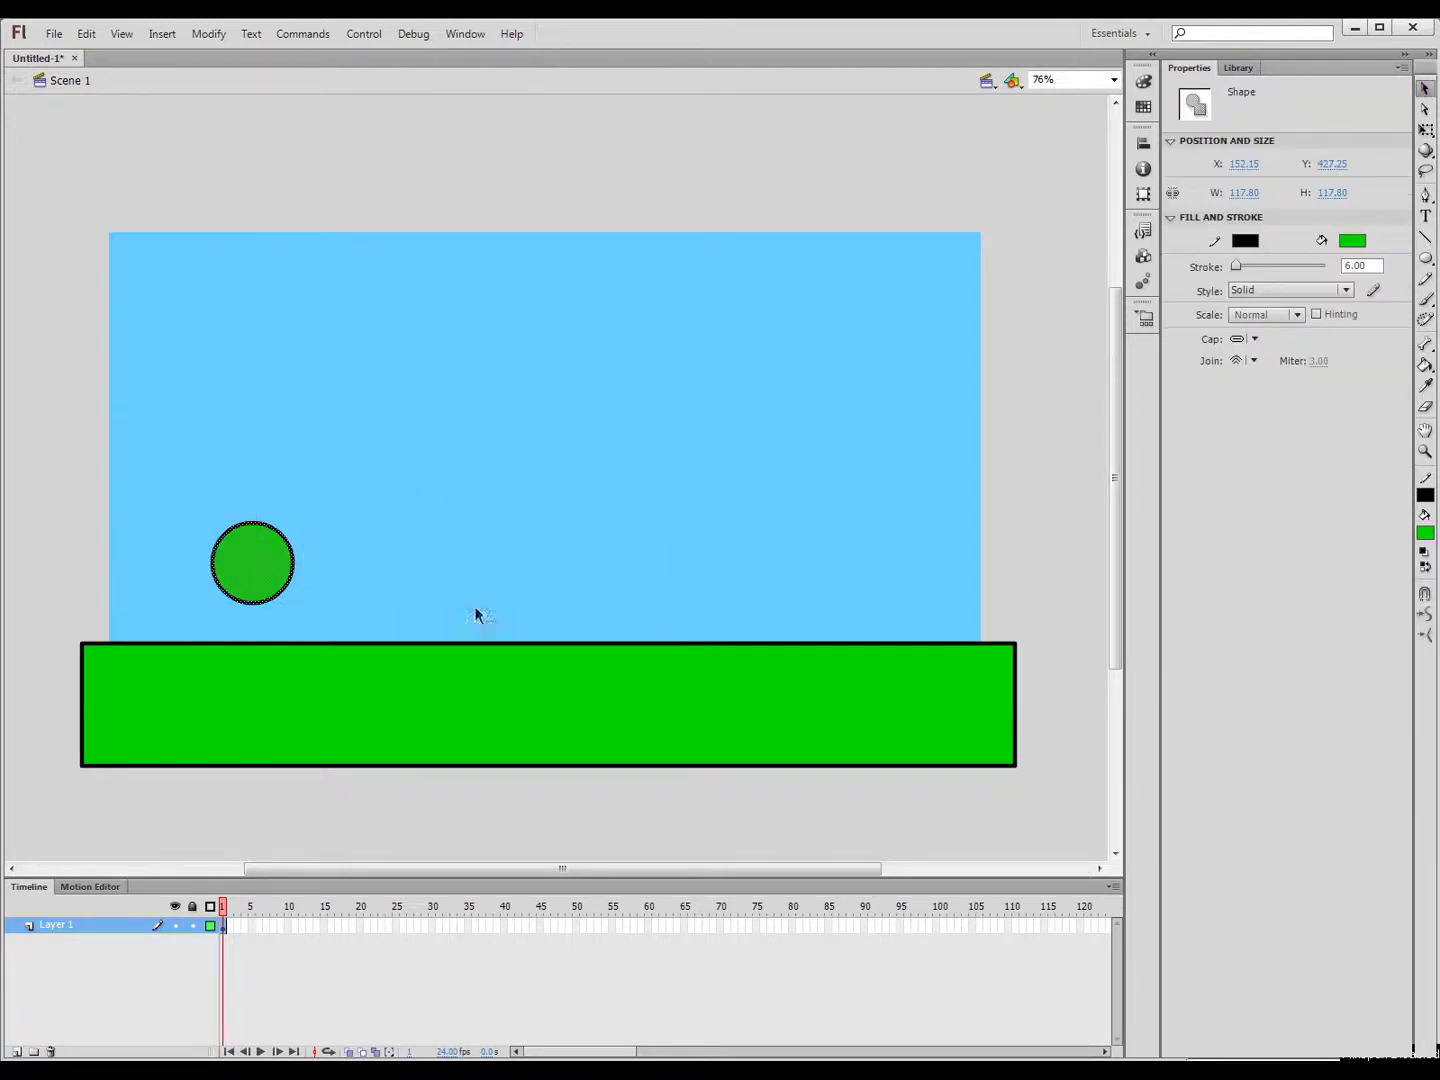
{"action": "left_click", "coordinate": [1355, 242]}
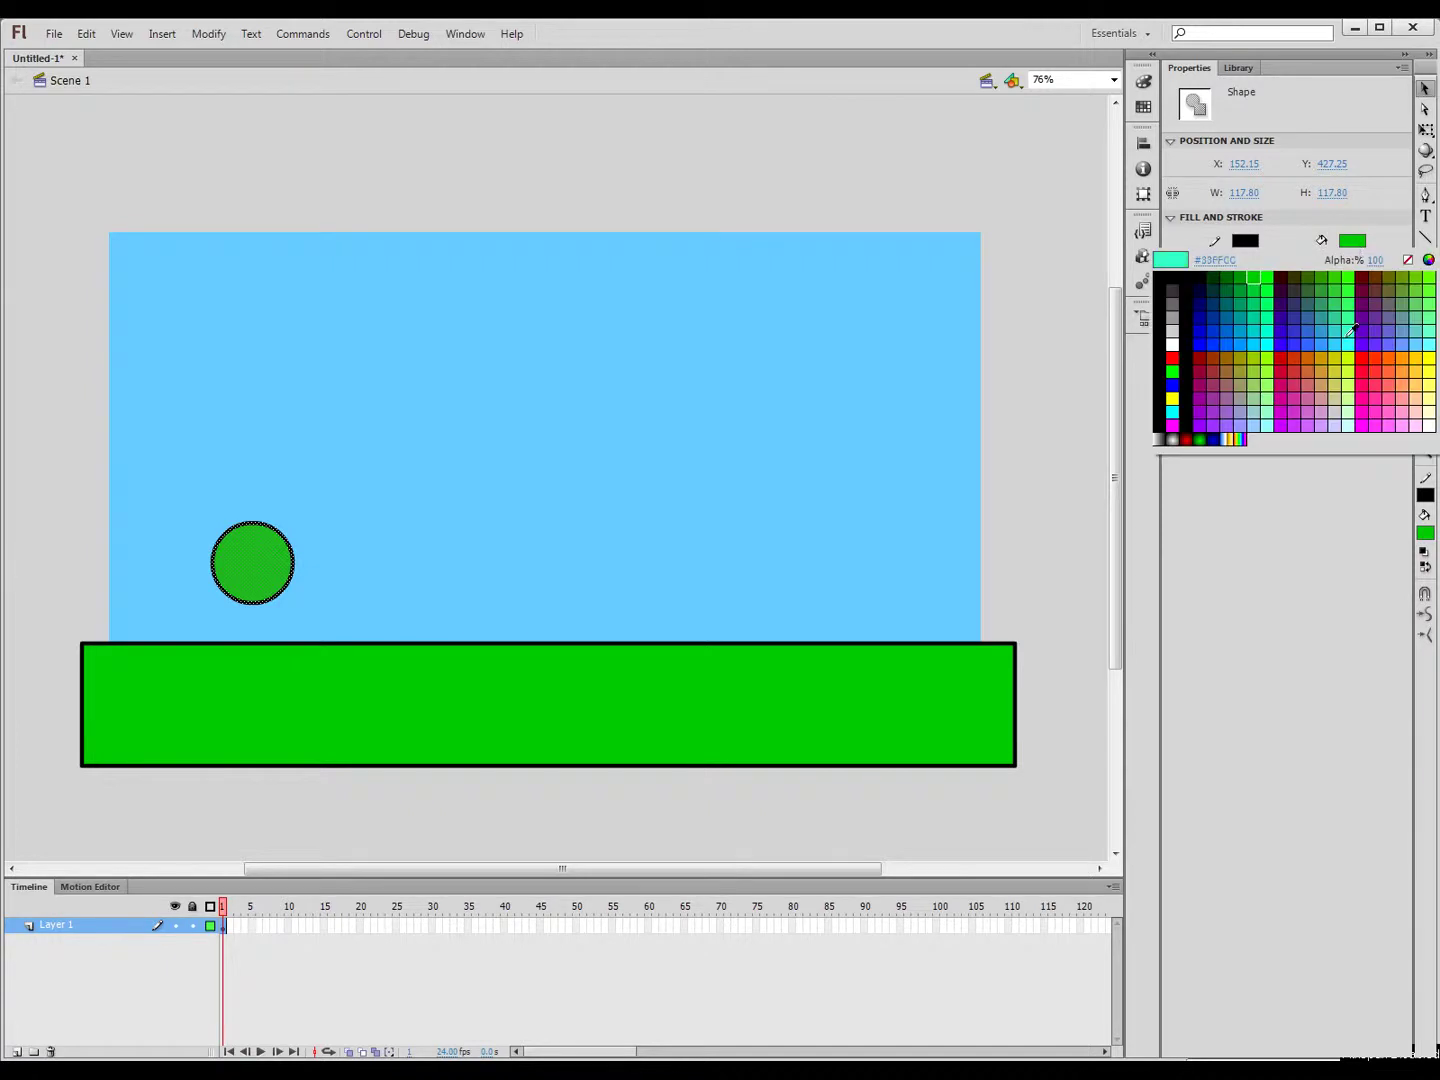
{"action": "left_click", "coordinate": [1299, 352]}
{"action": "left_click", "coordinate": [166, 183]}
{"action": "left_click_drag", "start_coordinate": [146, 502], "coordinate": [332, 613]}
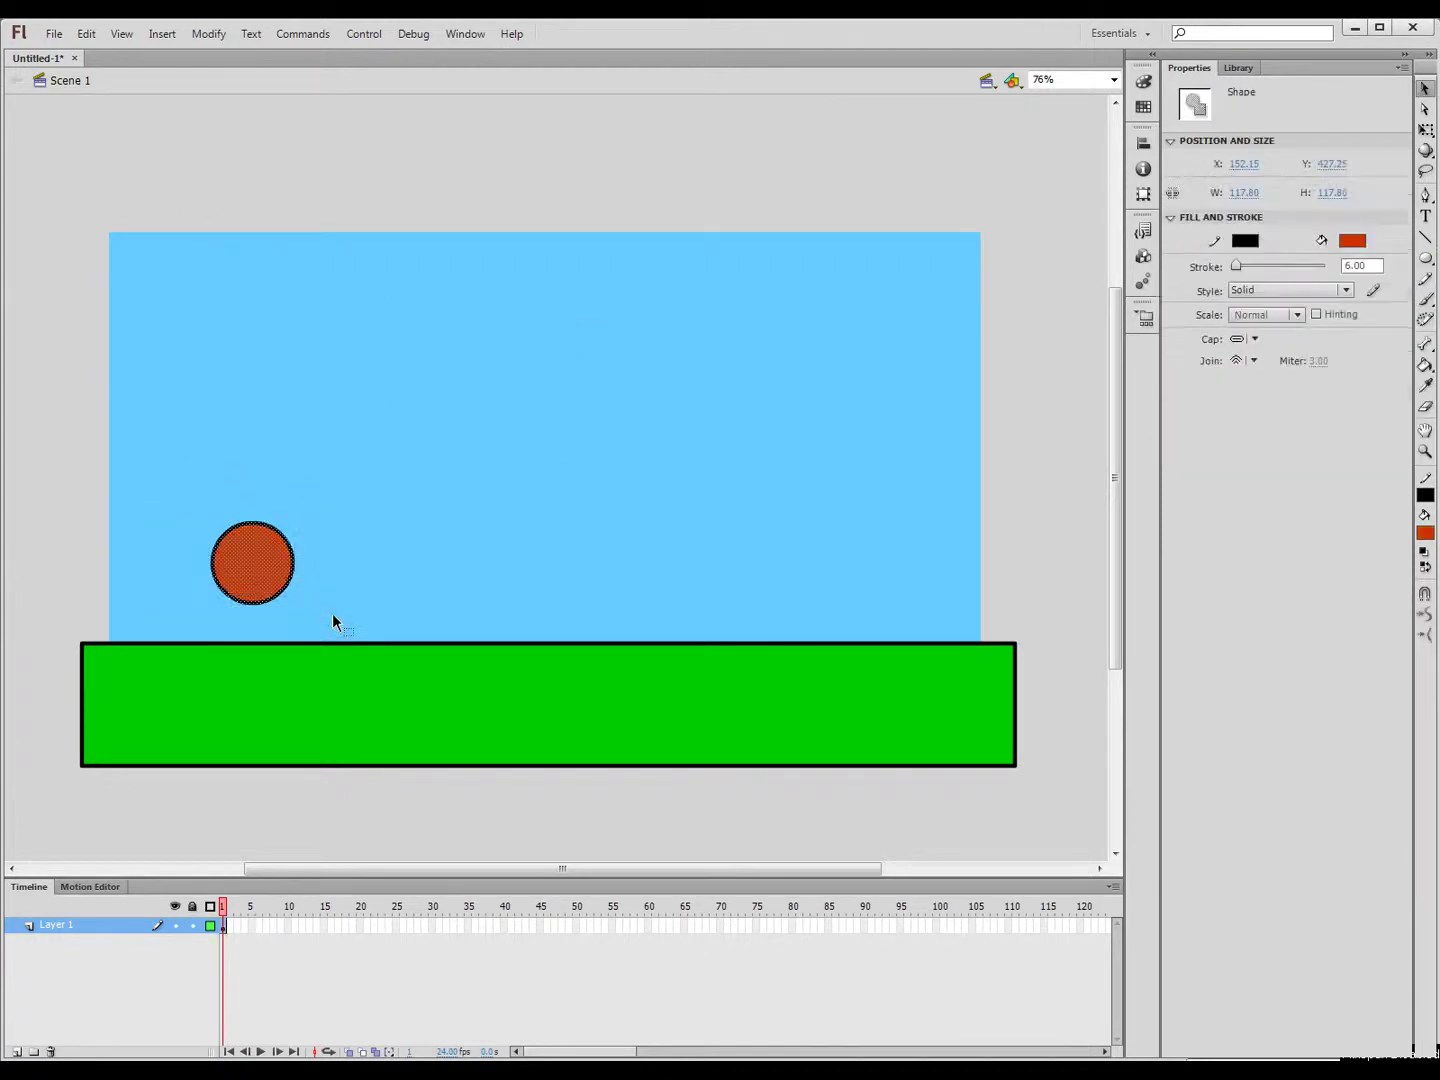
{"action": "left_click", "coordinate": [917, 157]}
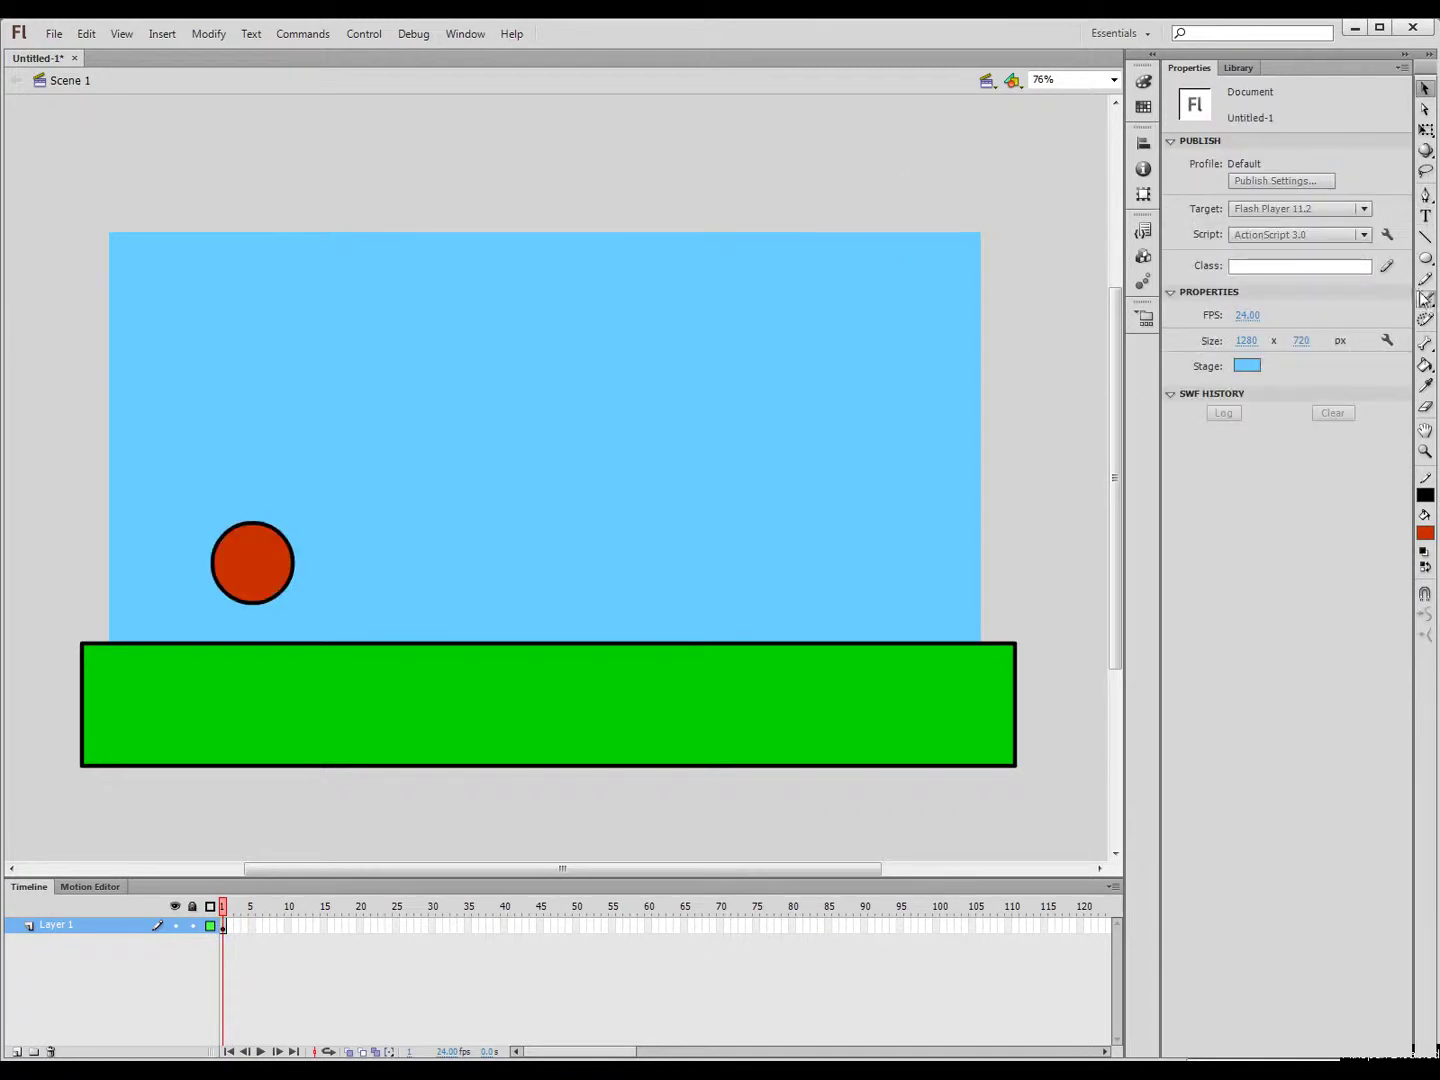
Draw a tall rectangle about 98 x 369 px above the ground near the stage's middle and select its fill and outline
{"action": "left_click", "coordinate": [1425, 257]}
{"action": "left_click", "coordinate": [1256, 261]}
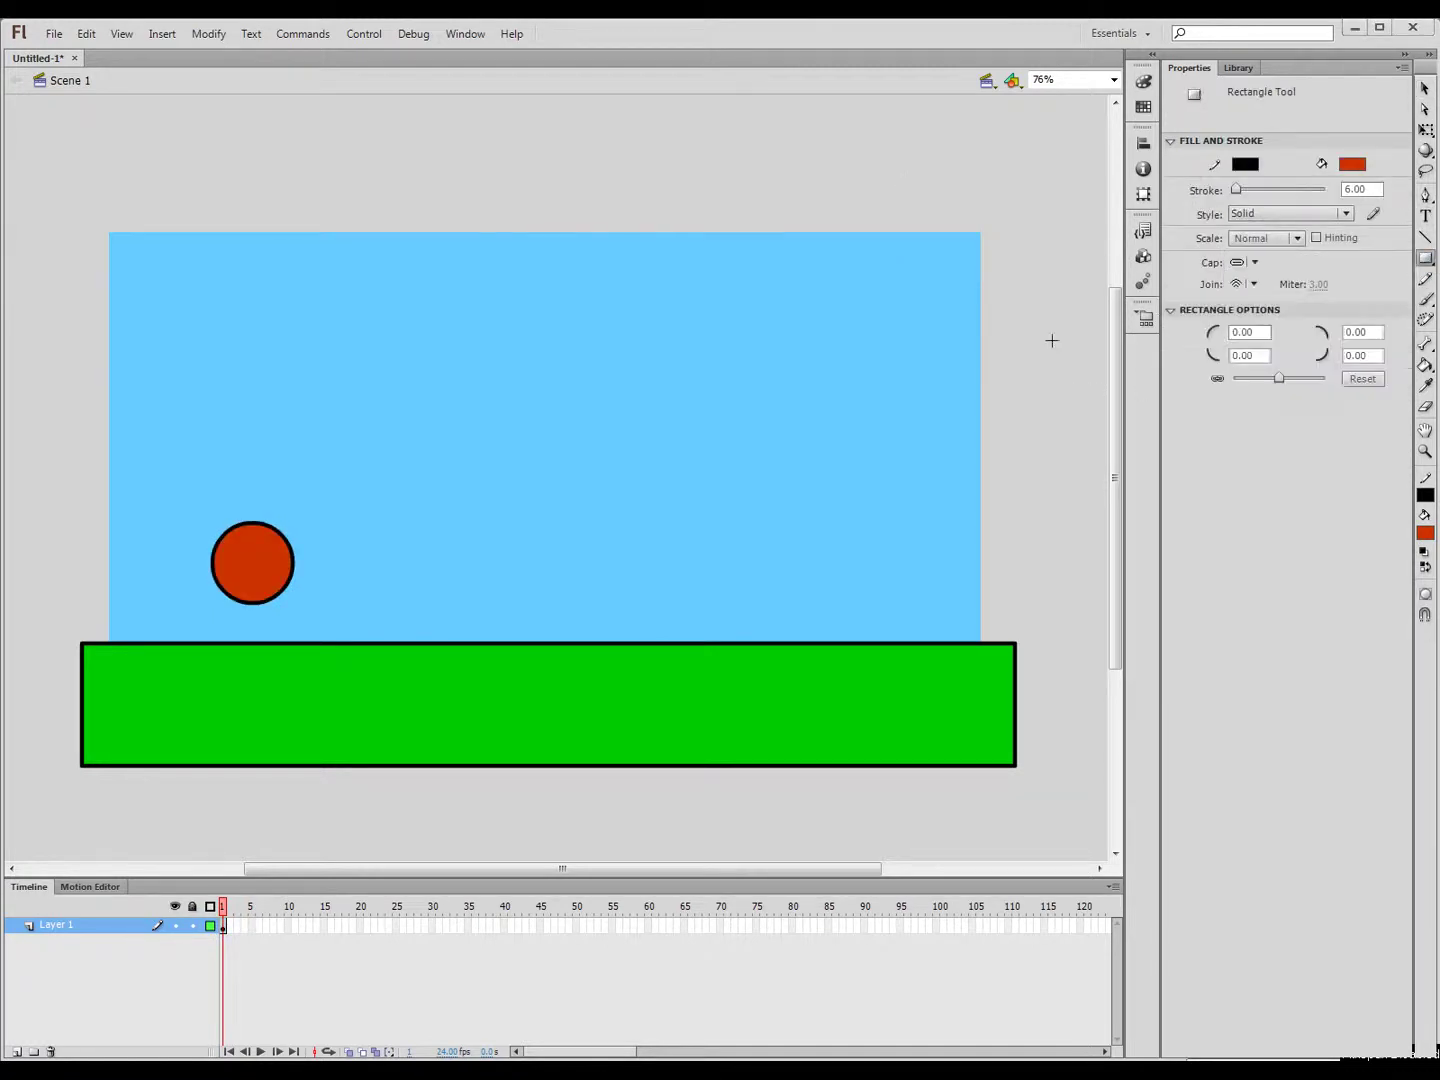
{"action": "left_click_drag", "start_coordinate": [476, 371], "coordinate": [544, 621]}
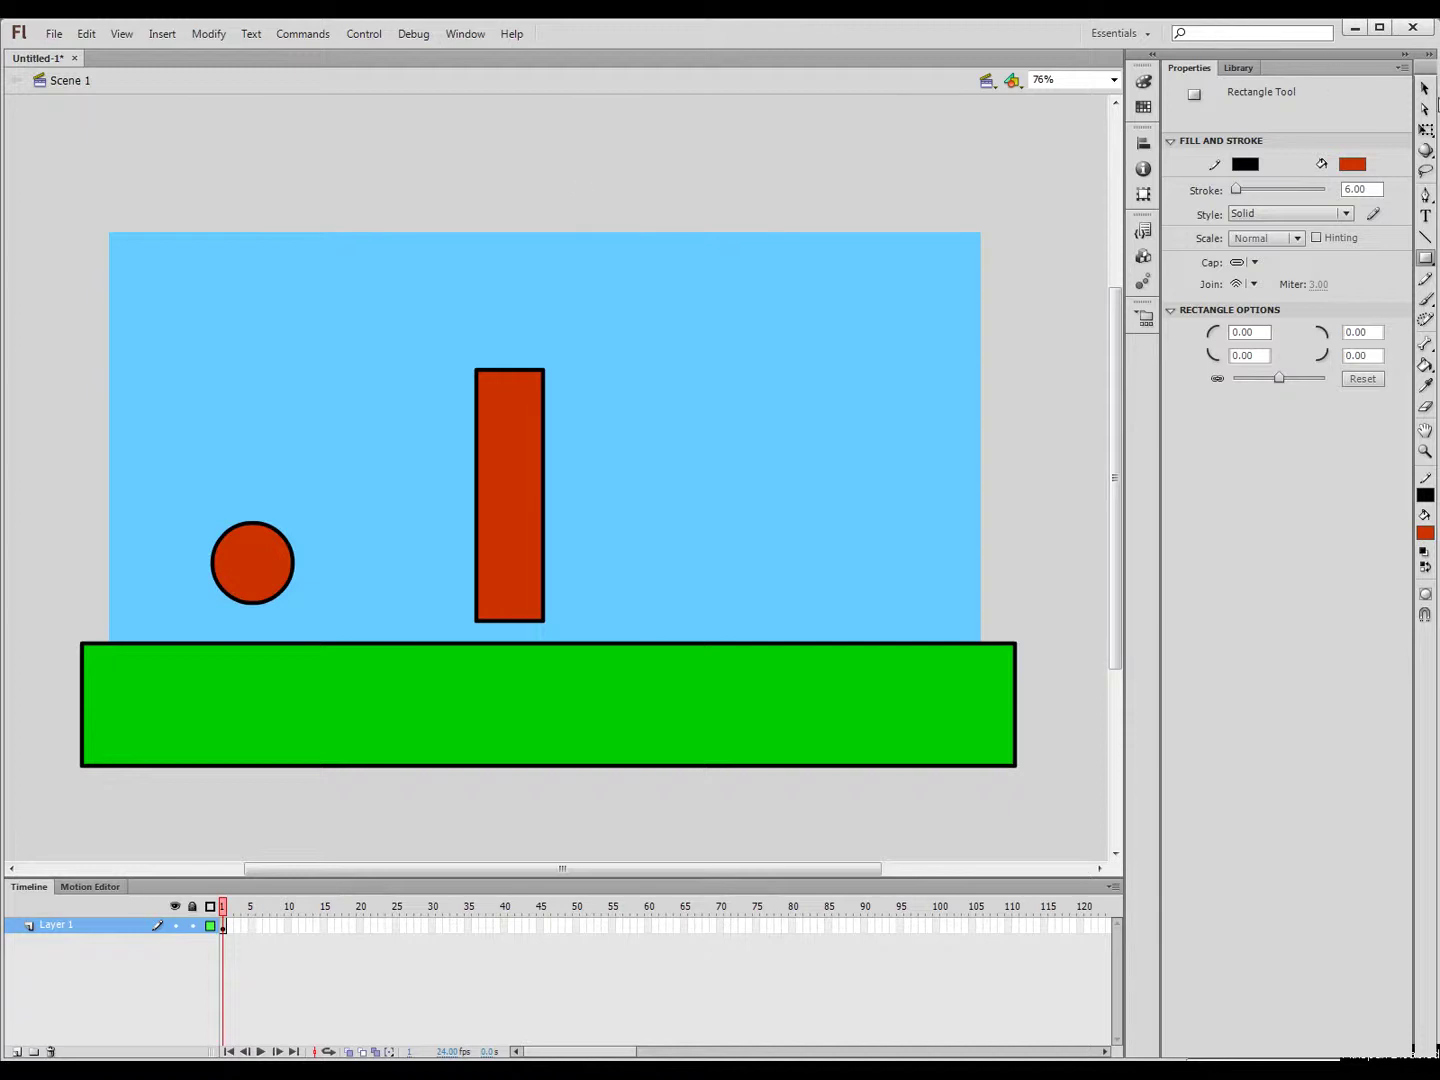
{"action": "left_click", "coordinate": [1426, 87]}
{"action": "left_click_drag", "start_coordinate": [417, 315], "coordinate": [640, 640]}
Try overlapping the tall rectangle with the ground and pulling it away again, and undo these moves
{"action": "left_click_drag", "start_coordinate": [509, 531], "coordinate": [557, 606]}
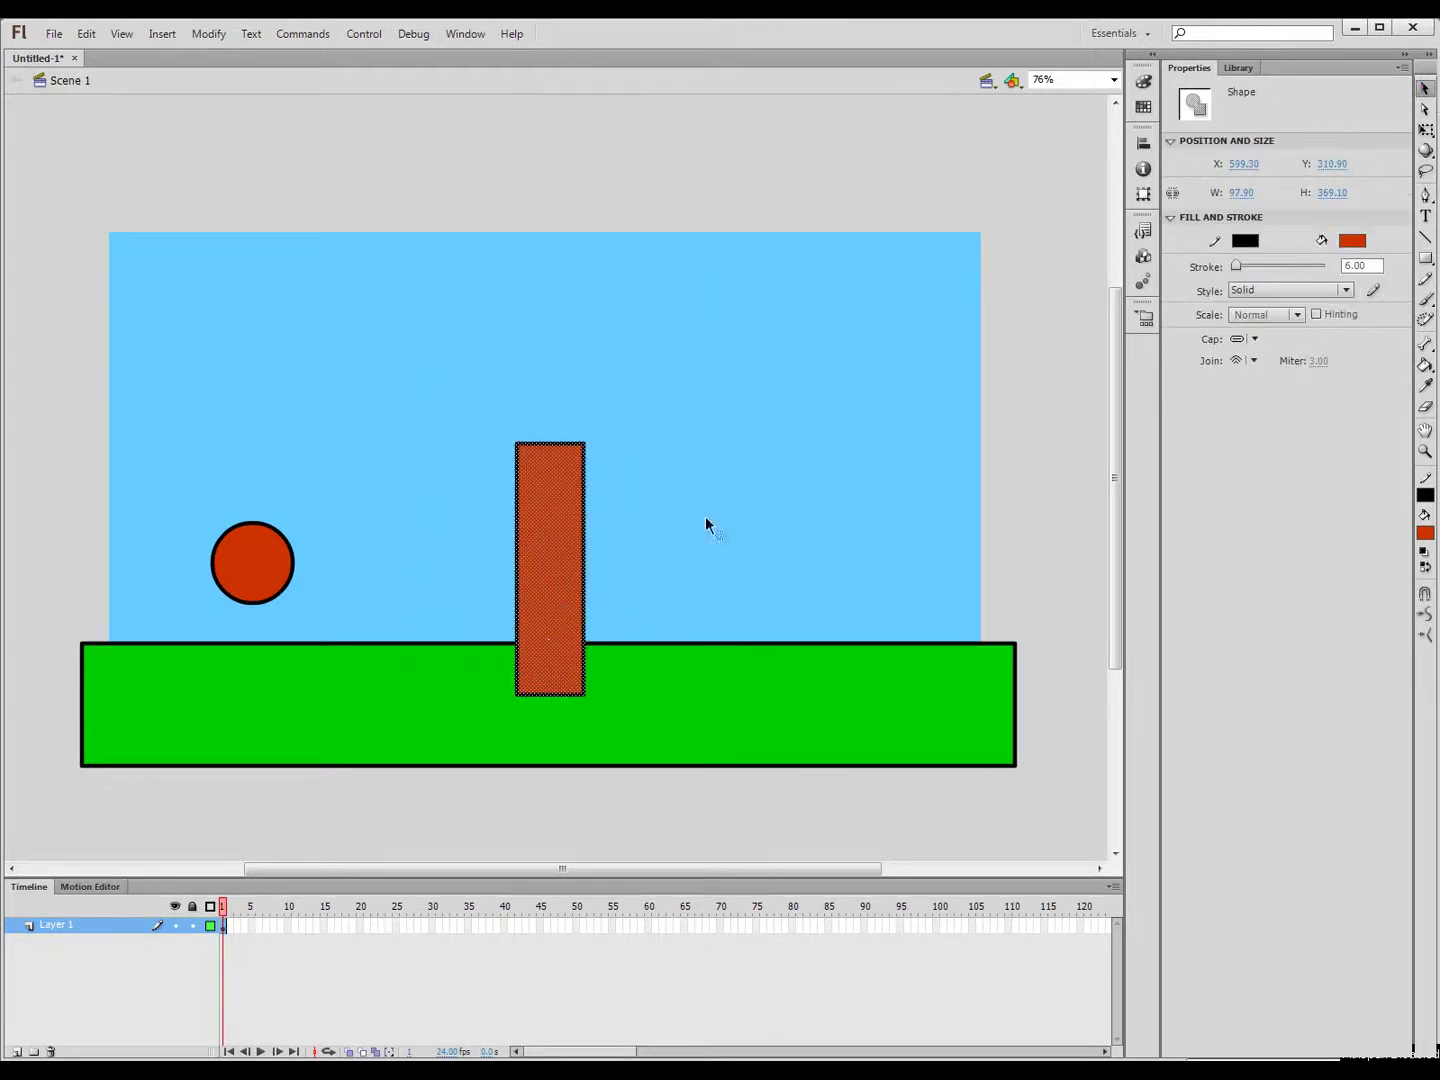
{"action": "left_click", "coordinate": [707, 521]}
{"action": "left_click_drag", "start_coordinate": [550, 509], "coordinate": [701, 440]}
{"action": "key", "text": "ctrl+z"}
{"action": "key", "text": "ctrl+z"}
{"action": "key", "text": "ctrl+z"}
Move the tall rectangle up and right to about X 594, Y 144 and change its fill to teal
{"action": "left_click_drag", "start_coordinate": [513, 489], "coordinate": [556, 445]}
{"action": "left_click", "coordinate": [677, 441]}
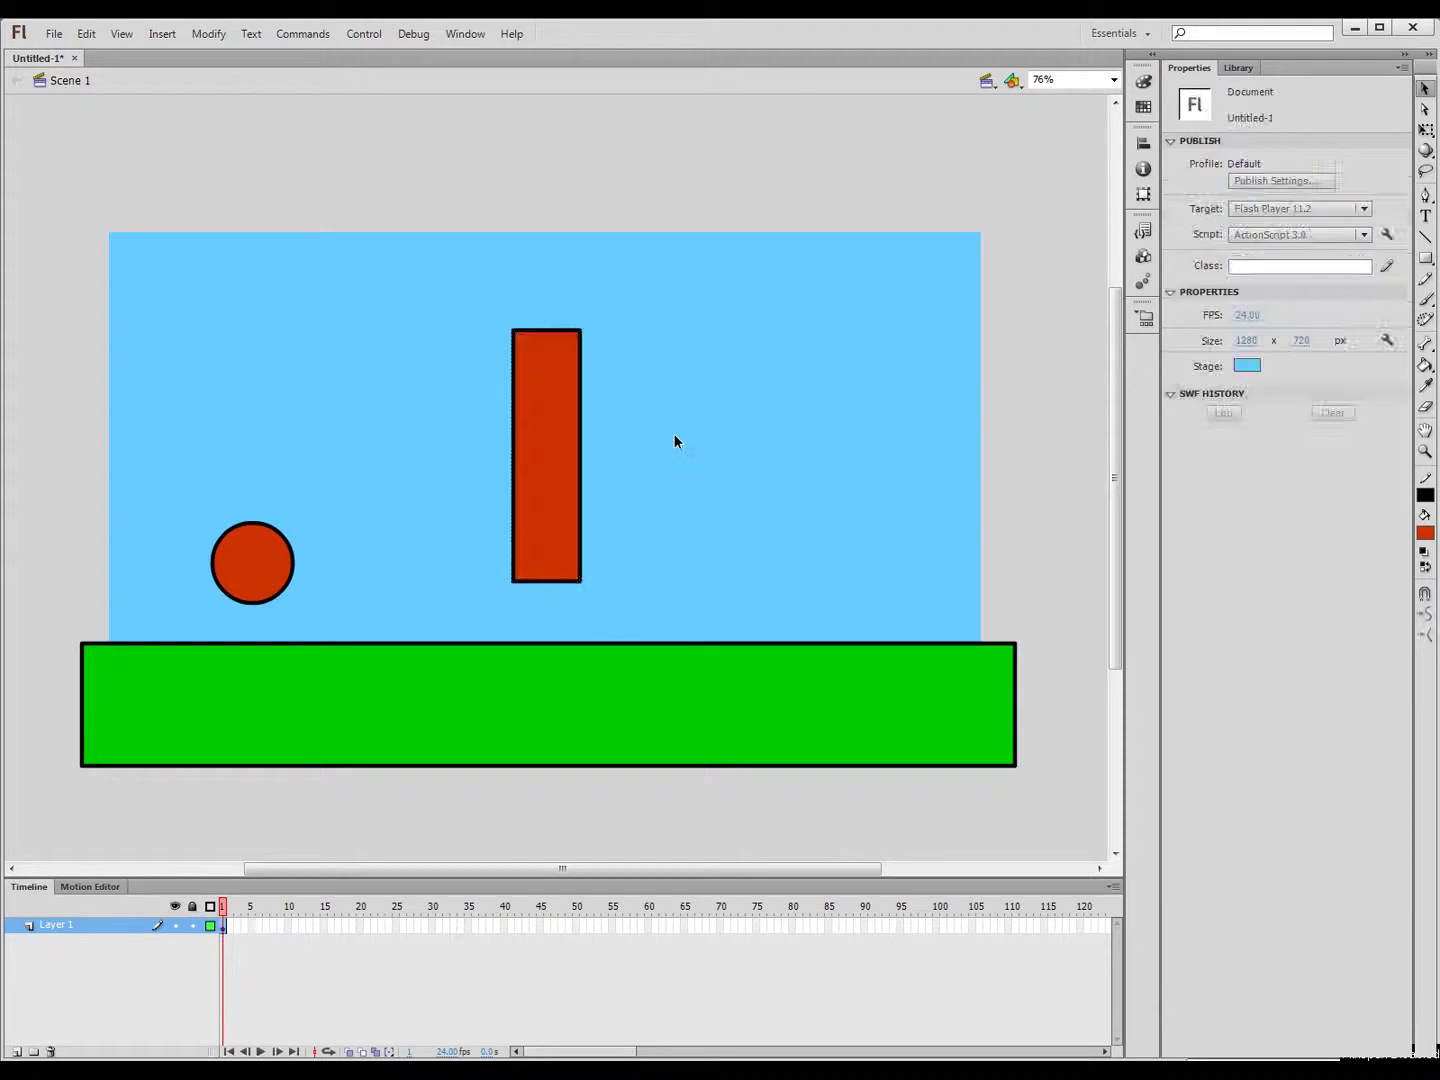
{"action": "left_click_drag", "start_coordinate": [461, 279], "coordinate": [666, 600]}
{"action": "left_click", "coordinate": [1352, 241]}
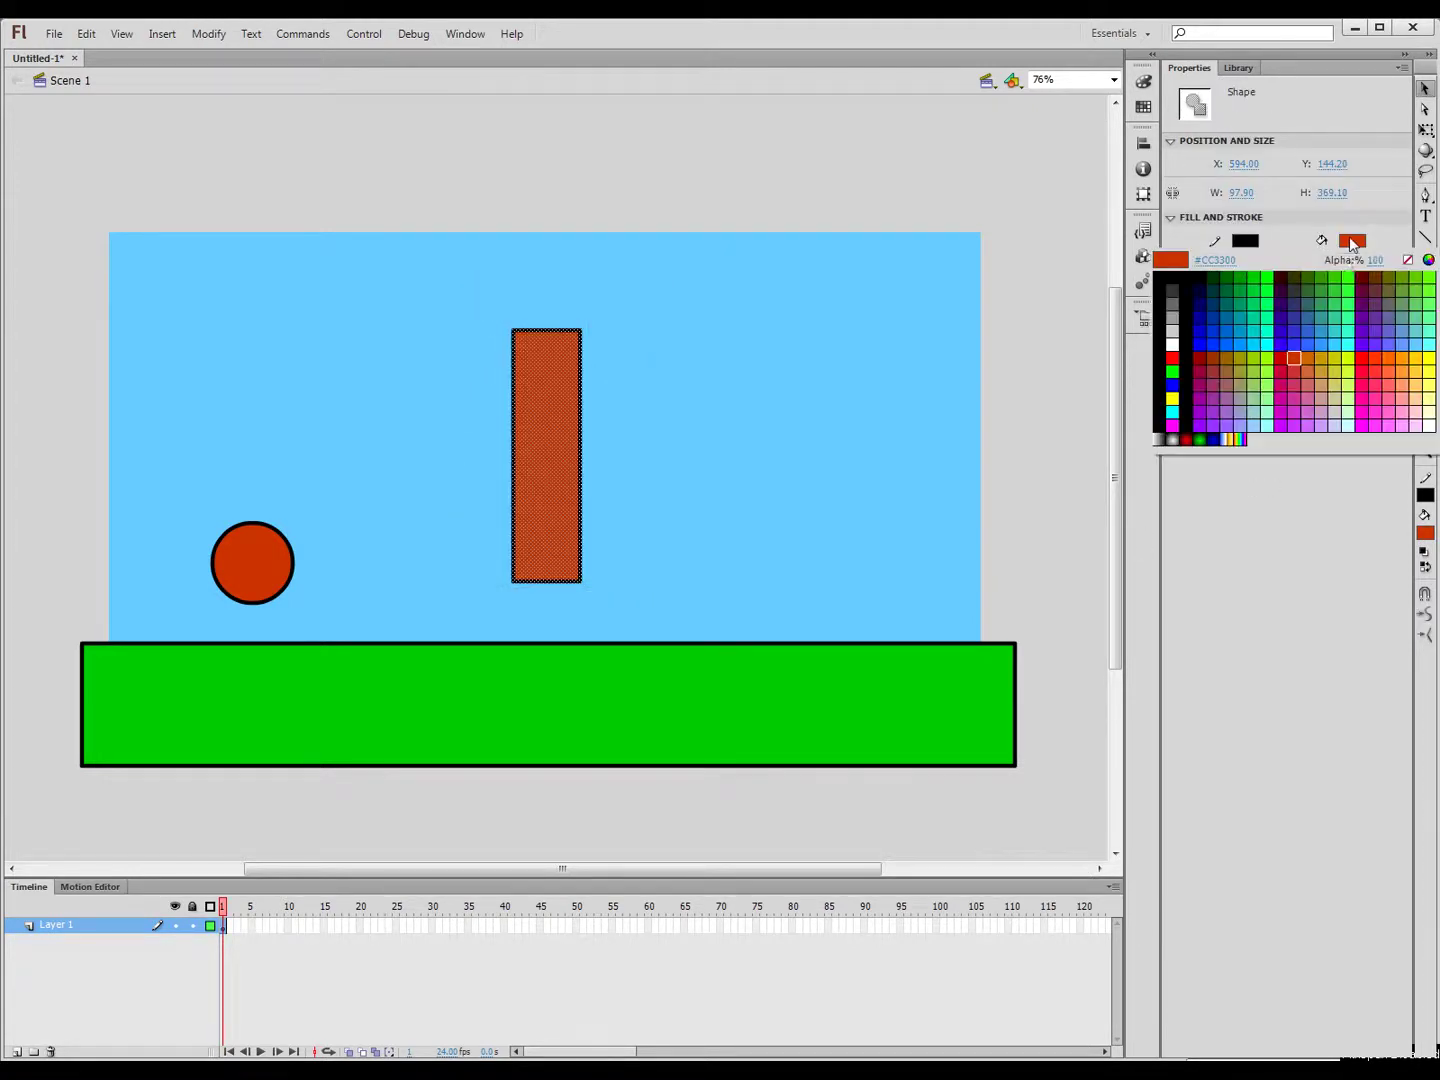
{"action": "left_click", "coordinate": [1333, 331]}
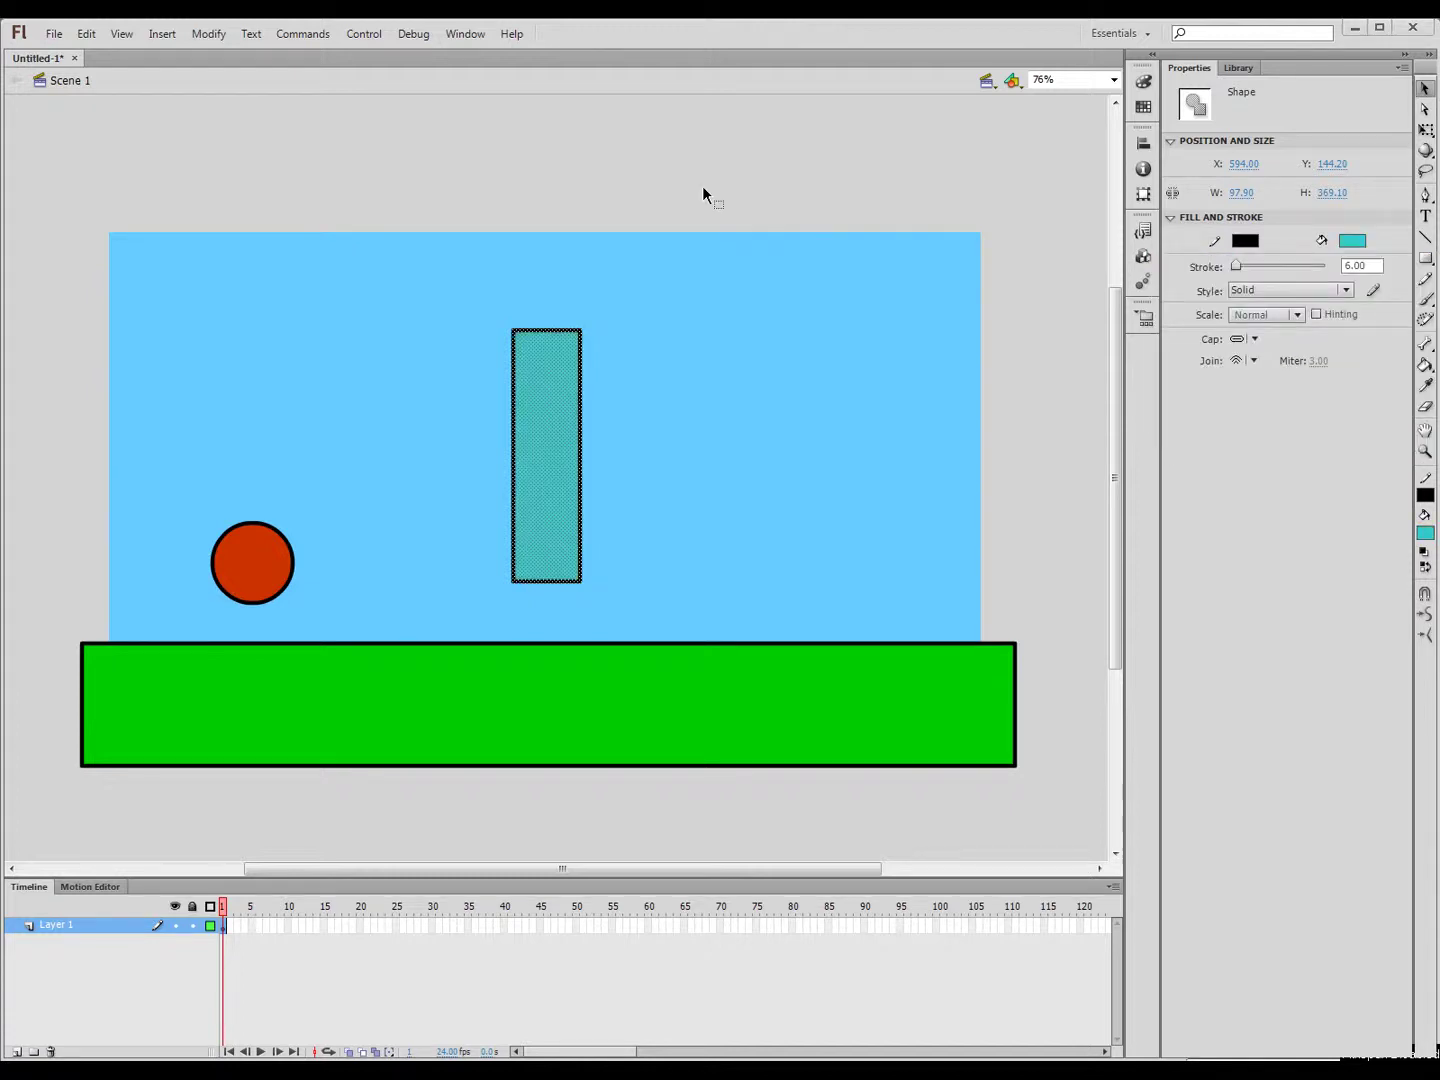
{"action": "left_click", "coordinate": [644, 165]}
{"action": "left_click_drag", "start_coordinate": [455, 276], "coordinate": [658, 653]}
{"action": "left_click", "coordinate": [678, 166]}
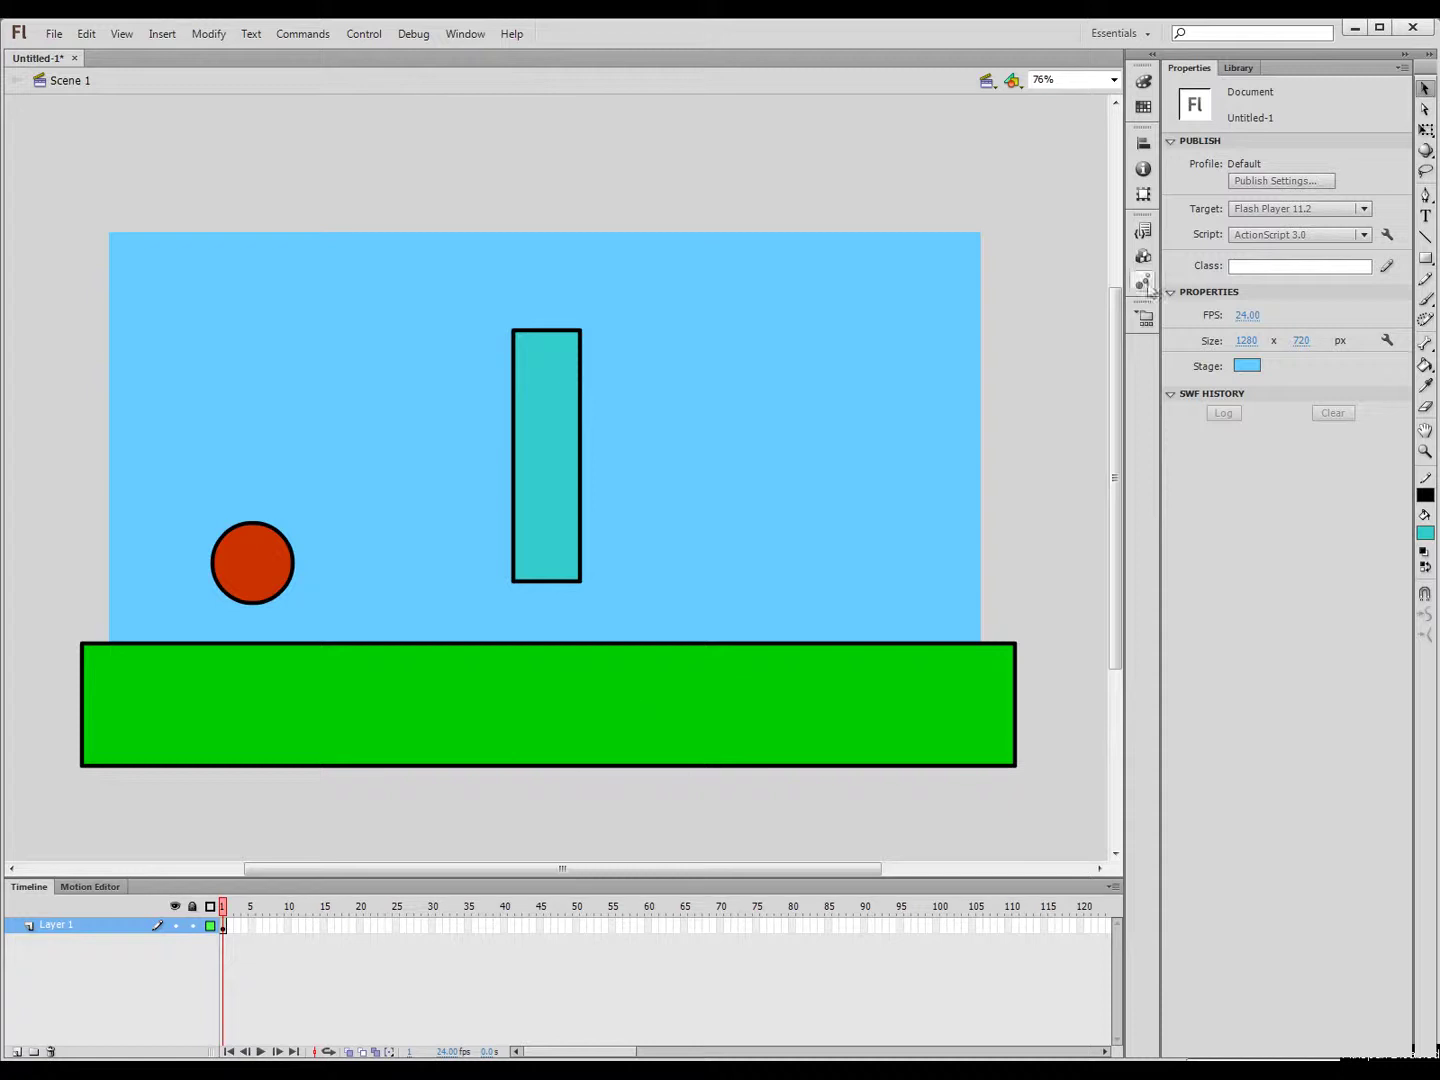
Show the document's library and move the teal rectangle's fill to the right, away from its outline
{"action": "left_click", "coordinate": [1247, 68]}
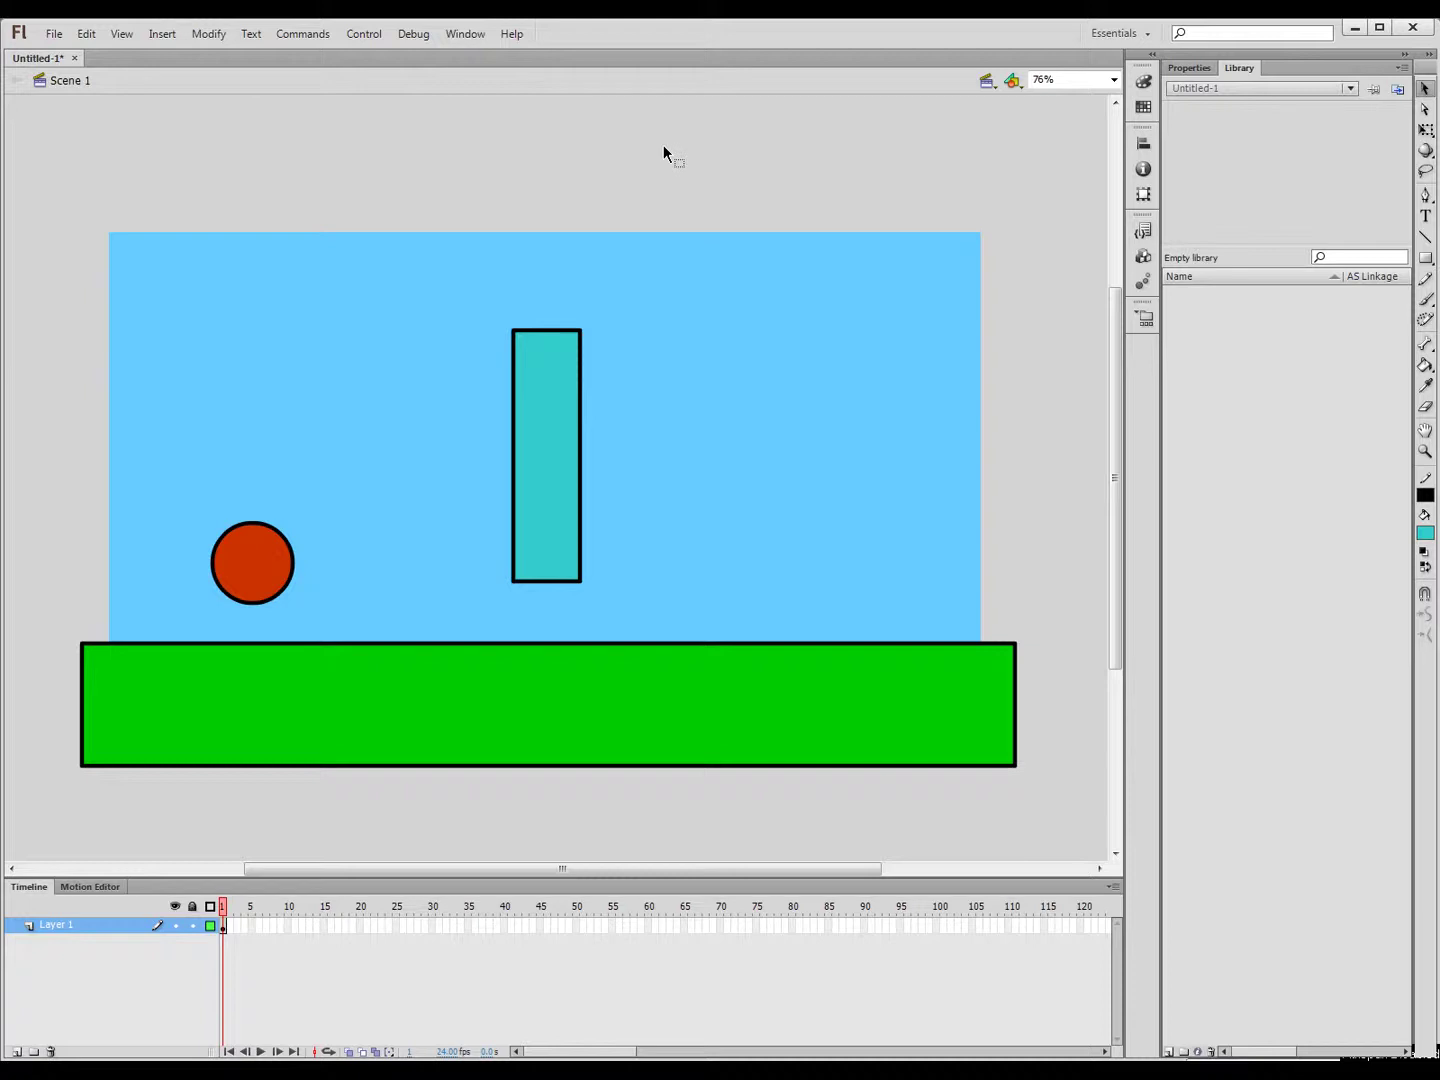
{"action": "left_click", "coordinate": [987, 80]}
{"action": "left_click", "coordinate": [410, 173]}
{"action": "left_click_drag", "start_coordinate": [544, 454], "coordinate": [716, 484]}
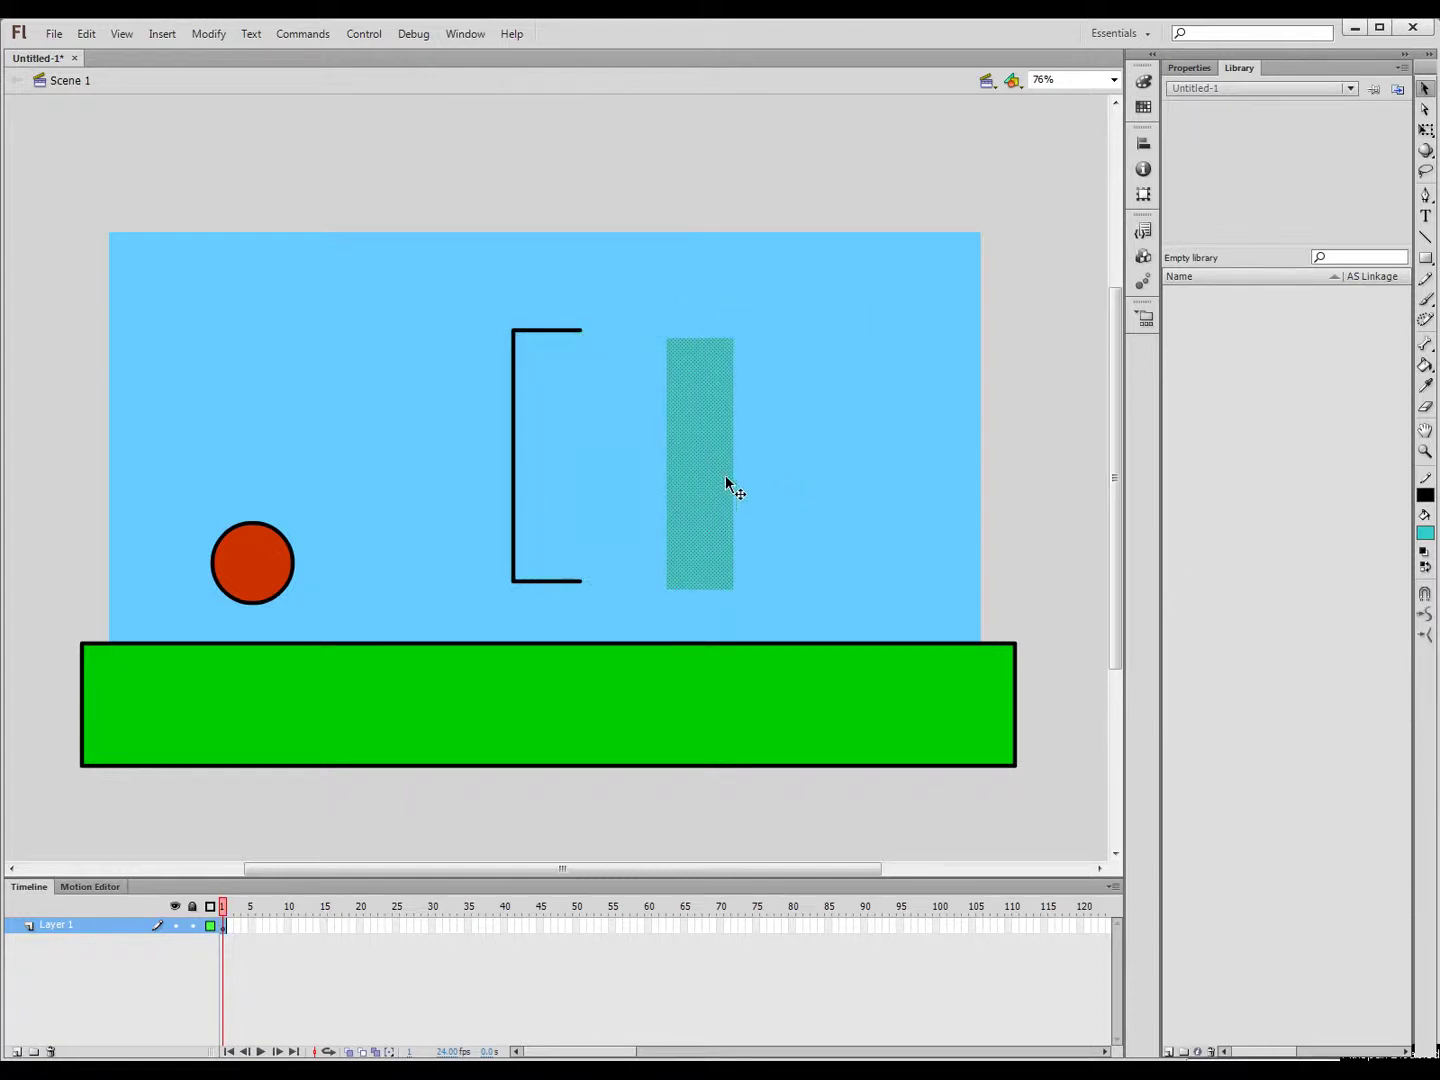
Undo moving the teal rectangle's fill and select the rectangle's fill and outline together
{"action": "key", "text": "ctrl+z"}
{"action": "left_click", "coordinate": [706, 476]}
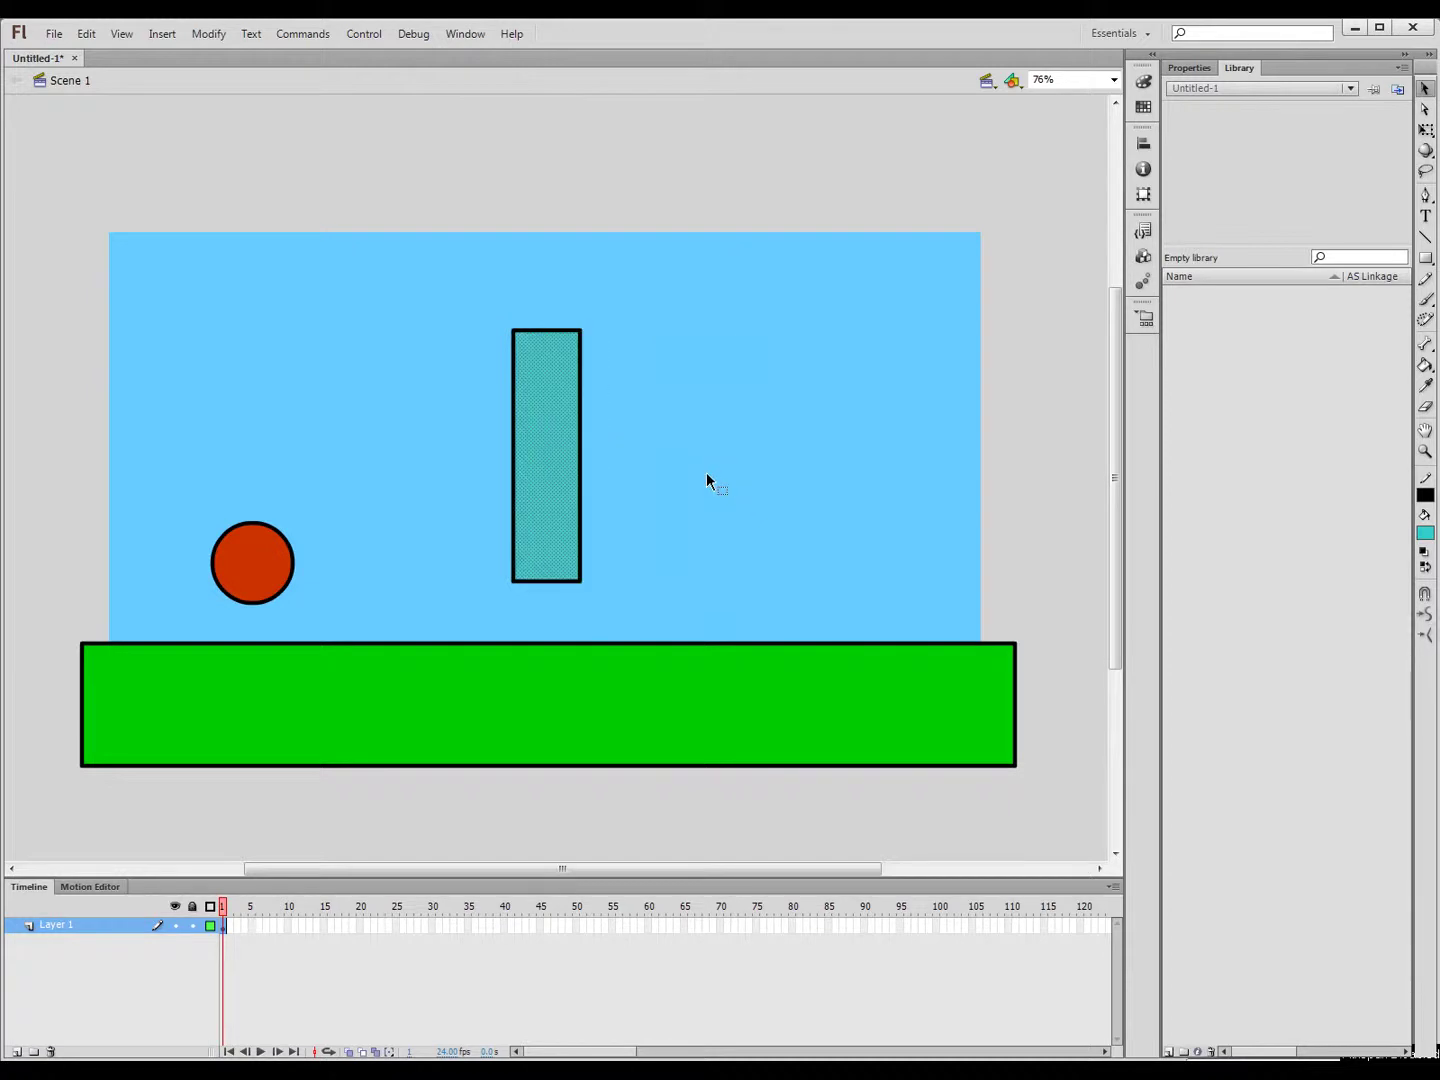
{"action": "left_click_drag", "start_coordinate": [479, 298], "coordinate": [637, 588]}
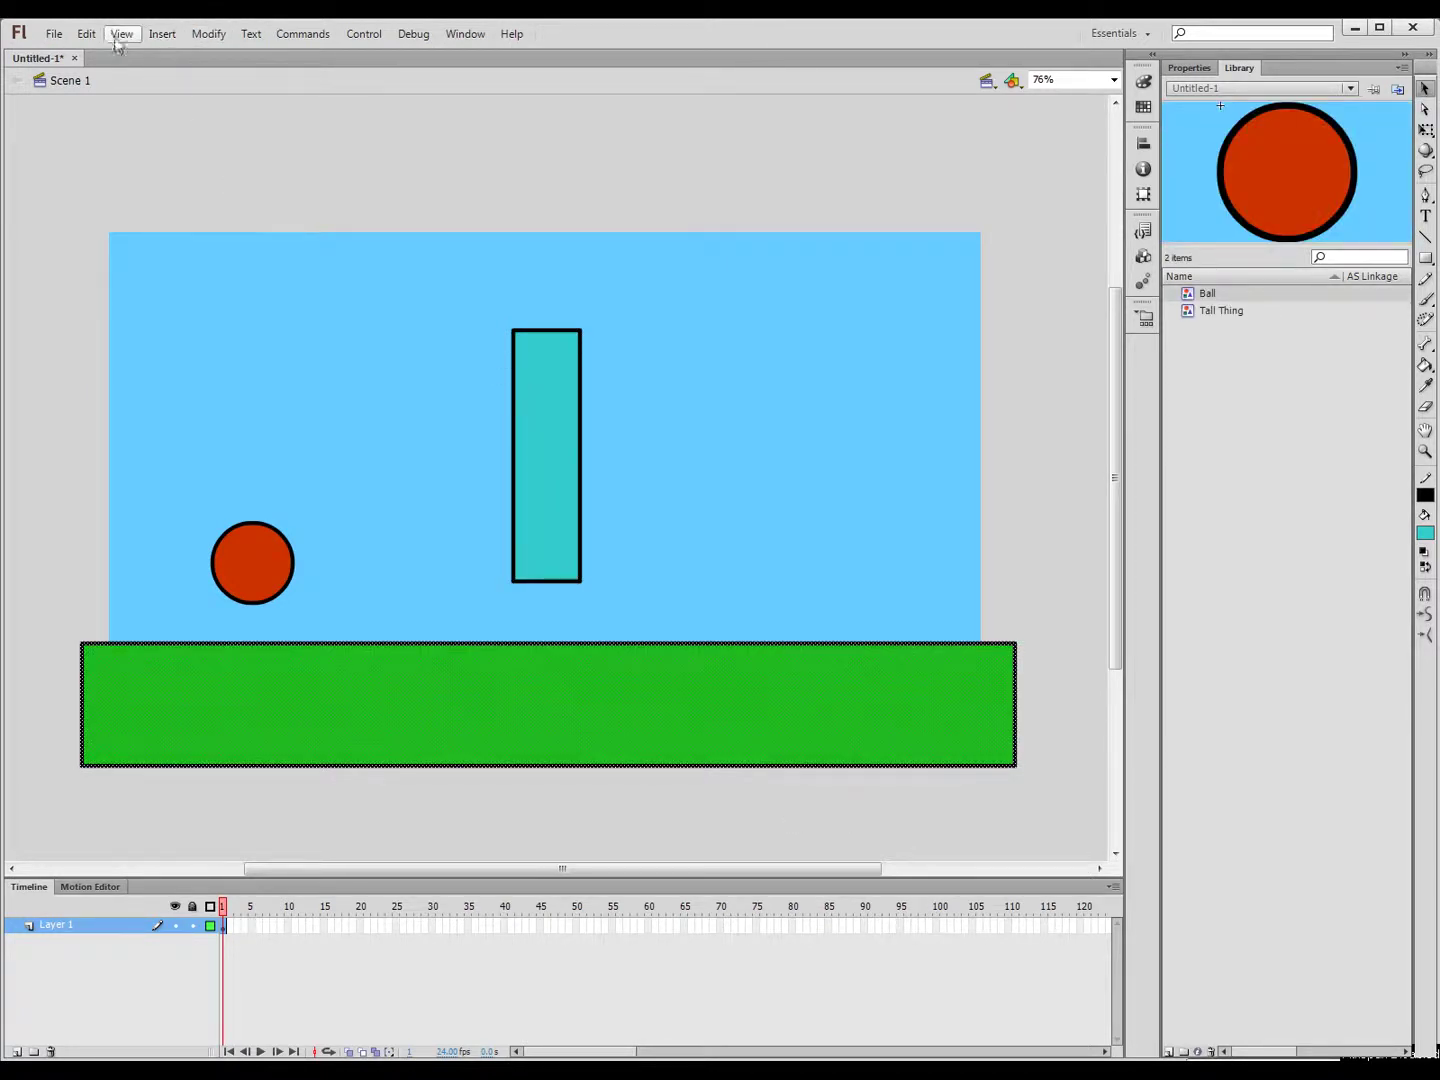
Convert the selected green ground to a Graphic symbol named Ground and deselect it
{"action": "left_click", "coordinate": [208, 36]}
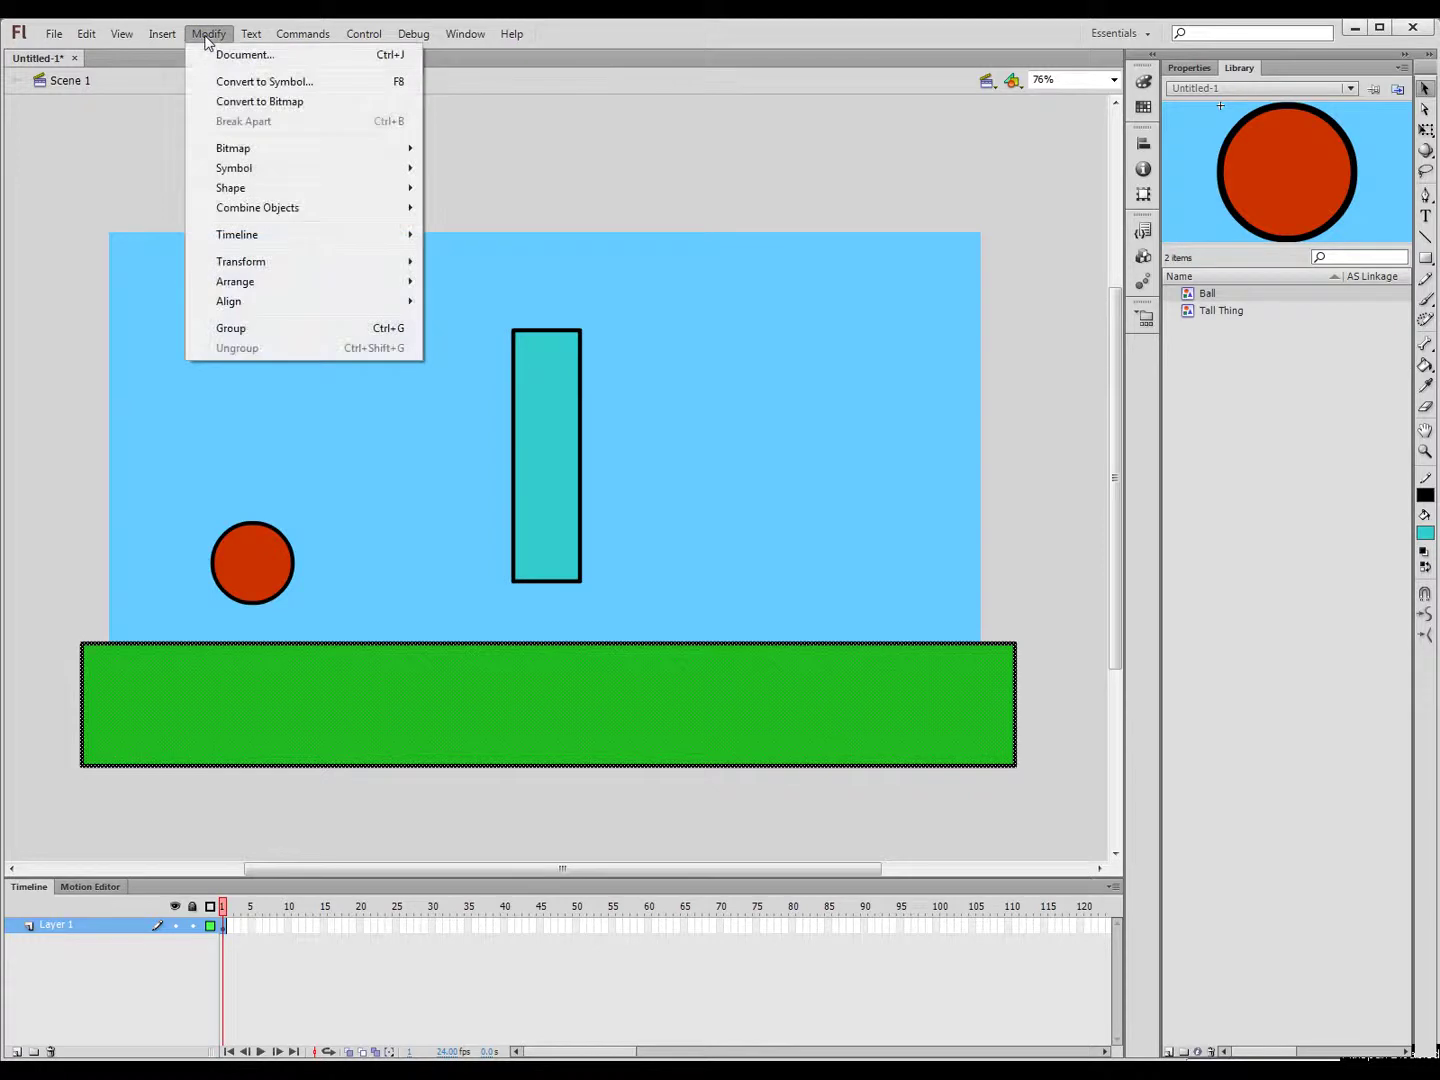
{"action": "left_click", "coordinate": [241, 85]}
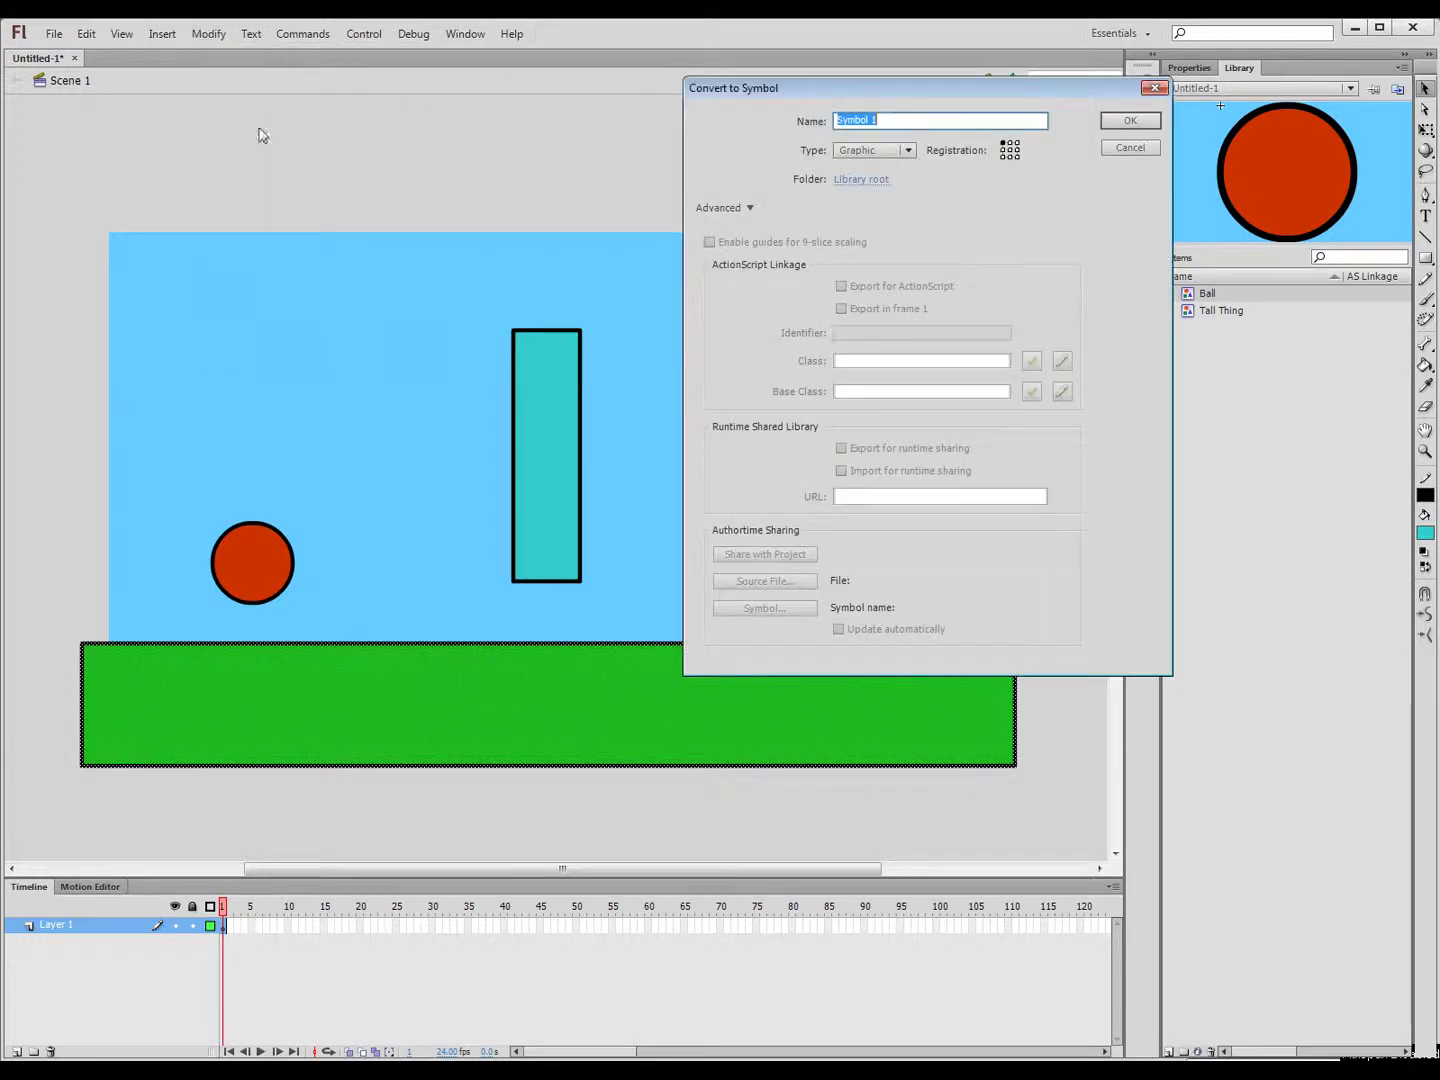
{"action": "type", "text": "Ground"}
{"action": "key", "text": "Return"}
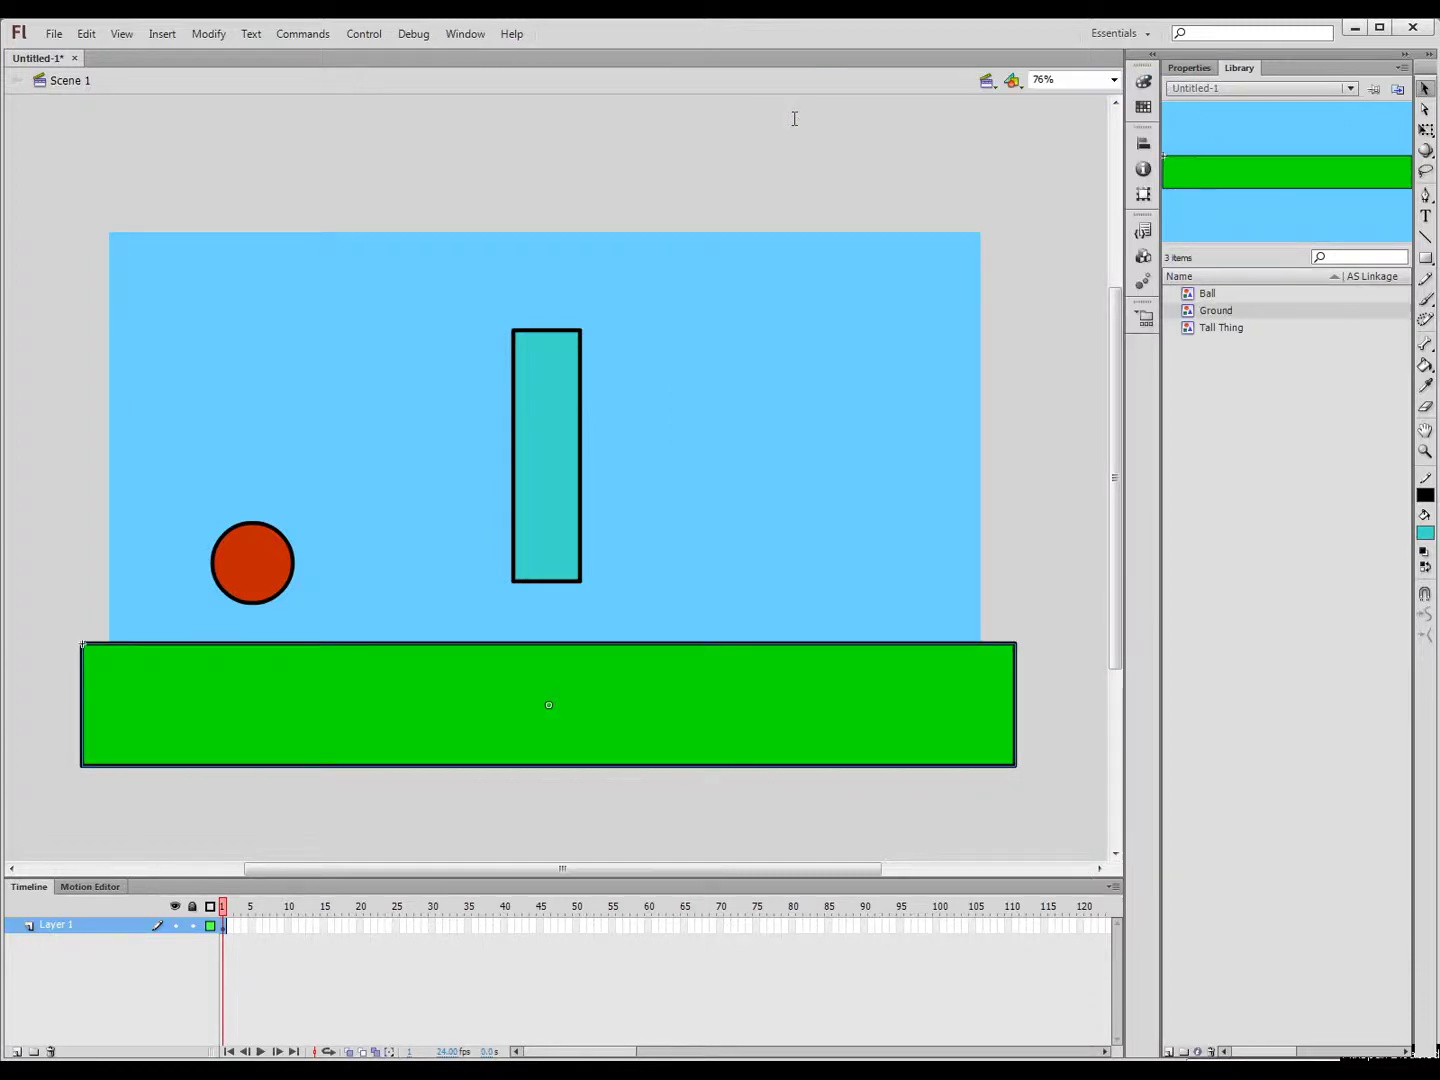
{"action": "left_click", "coordinate": [336, 152]}
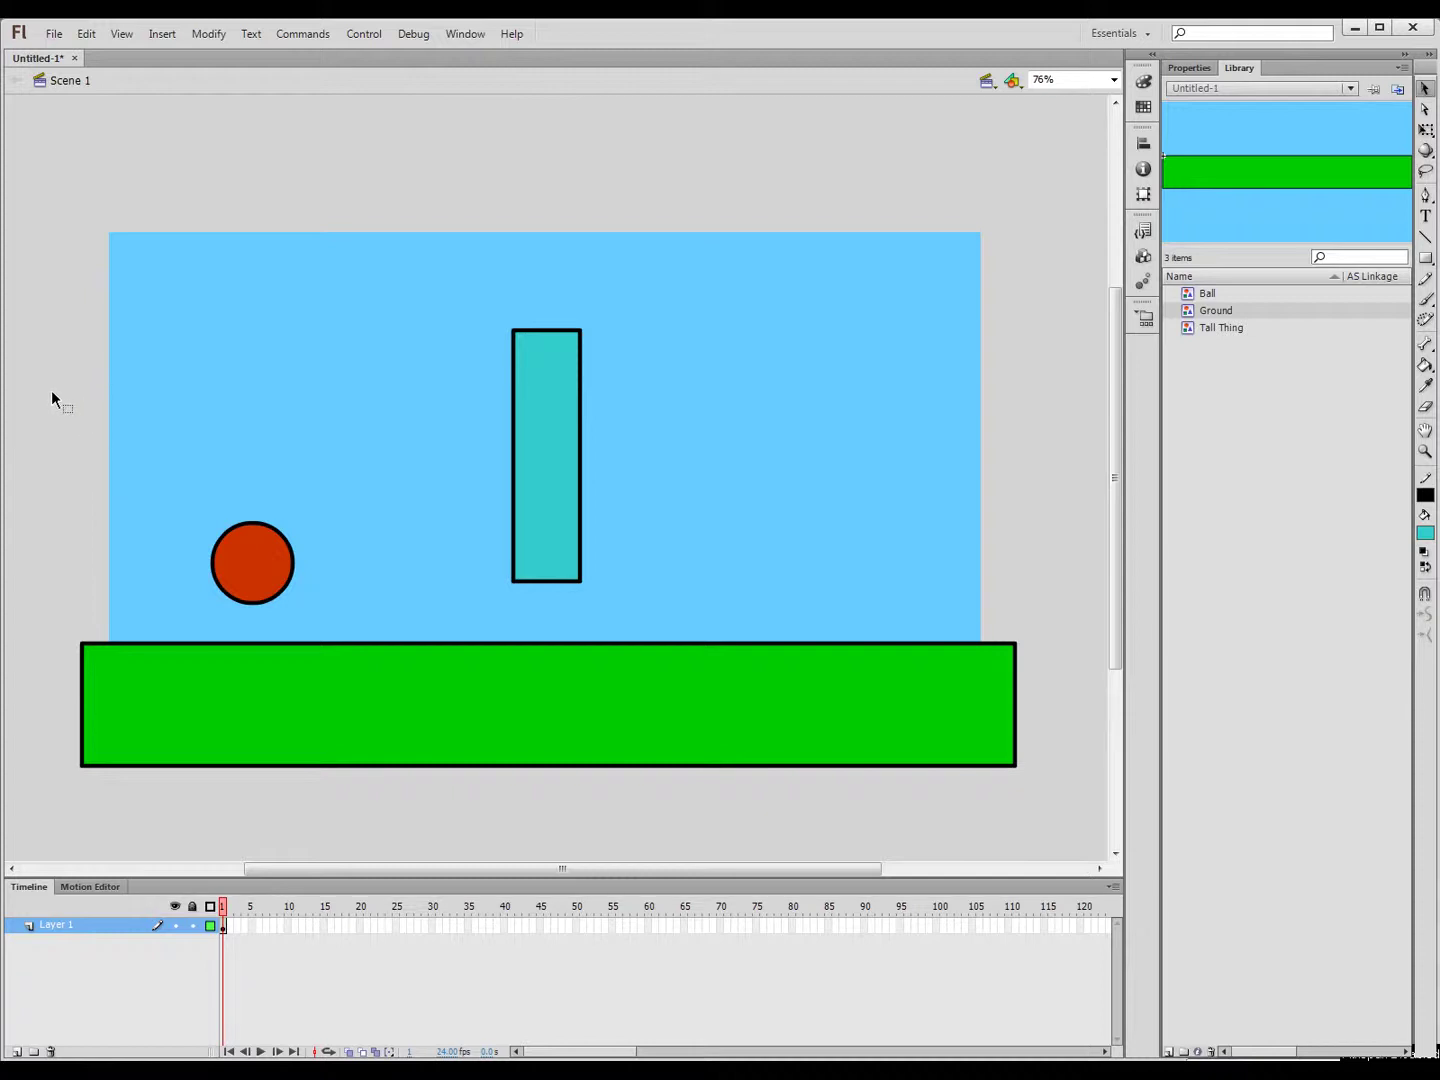
Distribute the ground, ball and tall rectangle symbols to separate layers and delete the empty Layer 1
{"action": "left_click", "coordinate": [252, 575]}
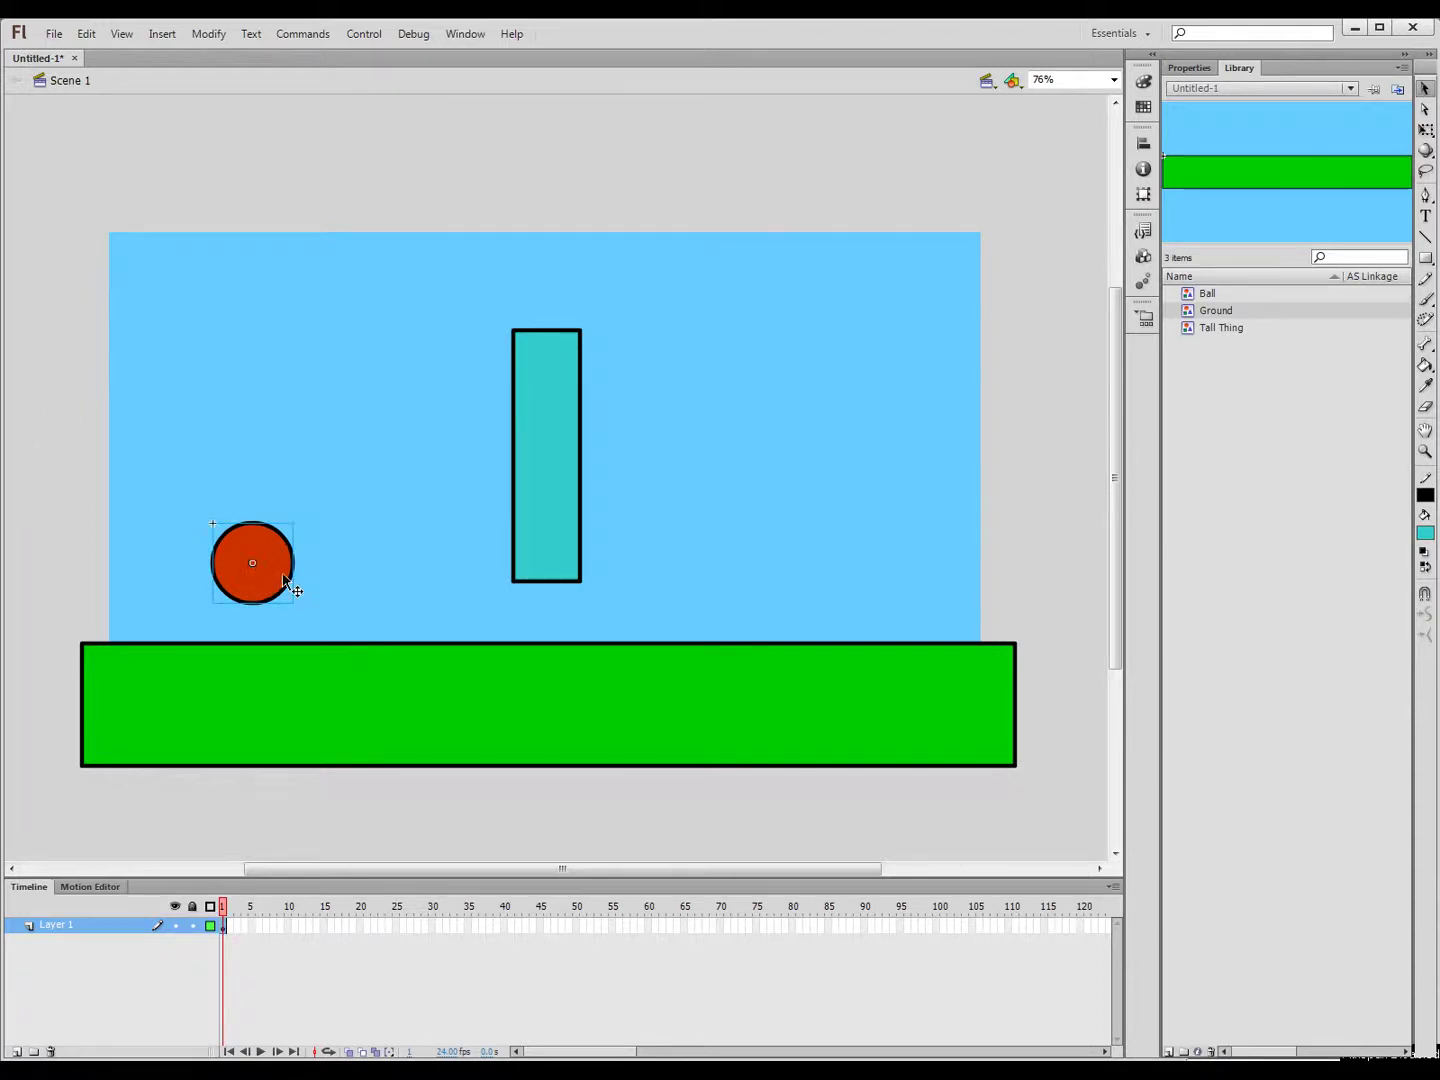
{"action": "left_click", "coordinate": [44, 524]}
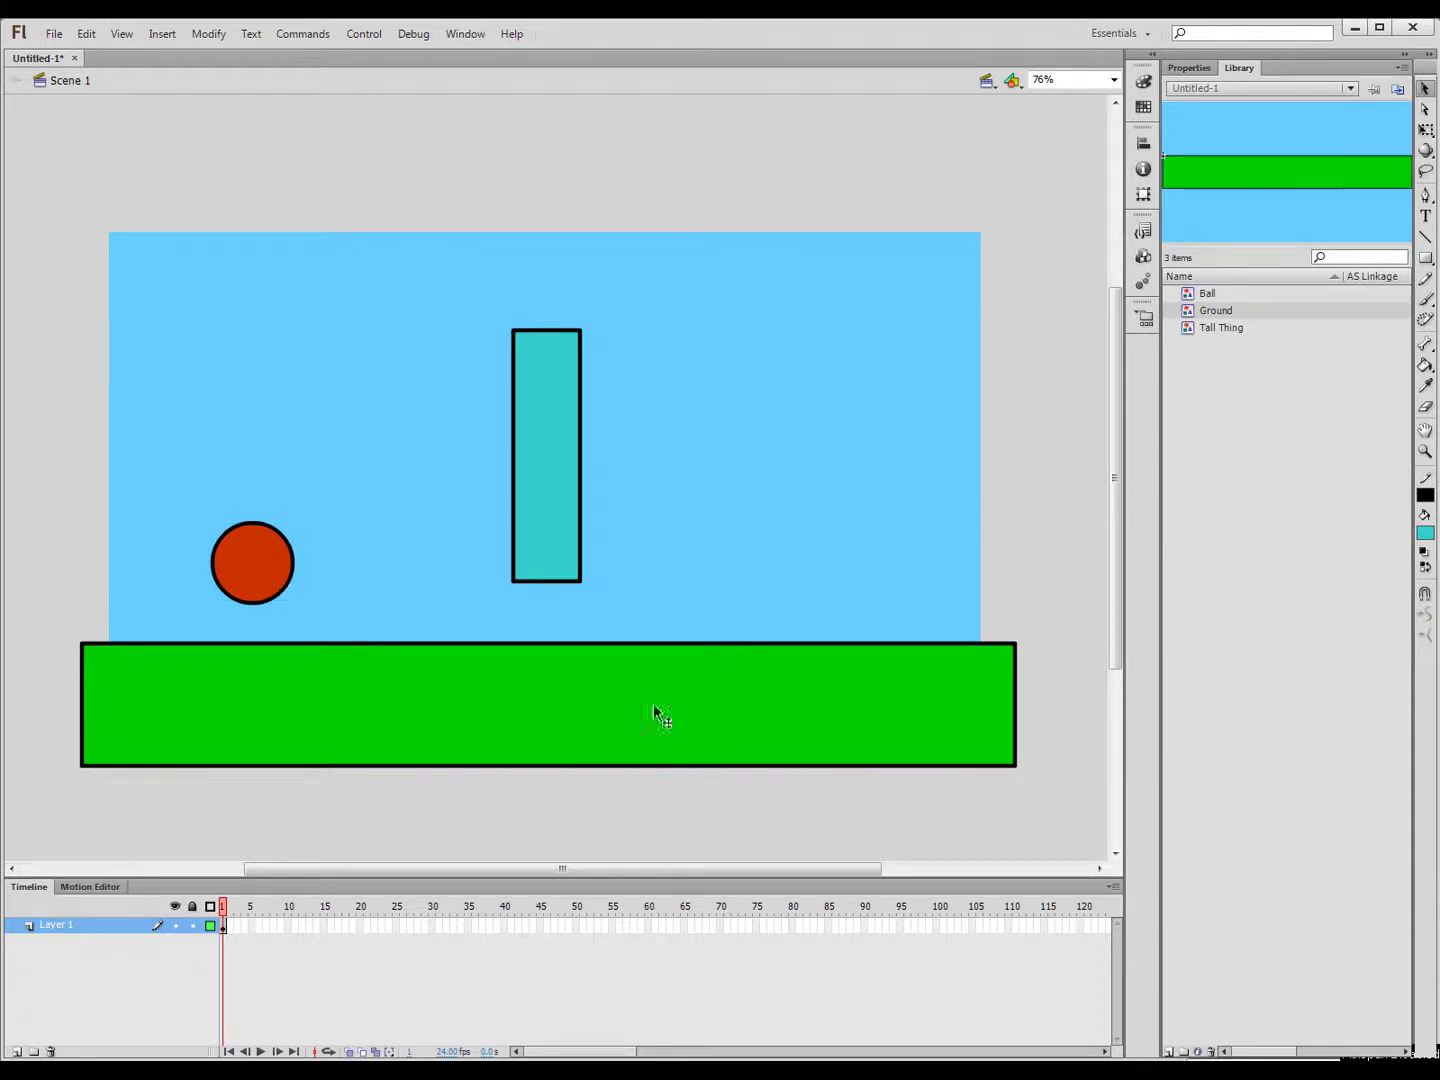
{"action": "left_click_drag", "start_coordinate": [34, 256], "coordinate": [1070, 826]}
{"action": "right_click", "coordinate": [400, 699]}
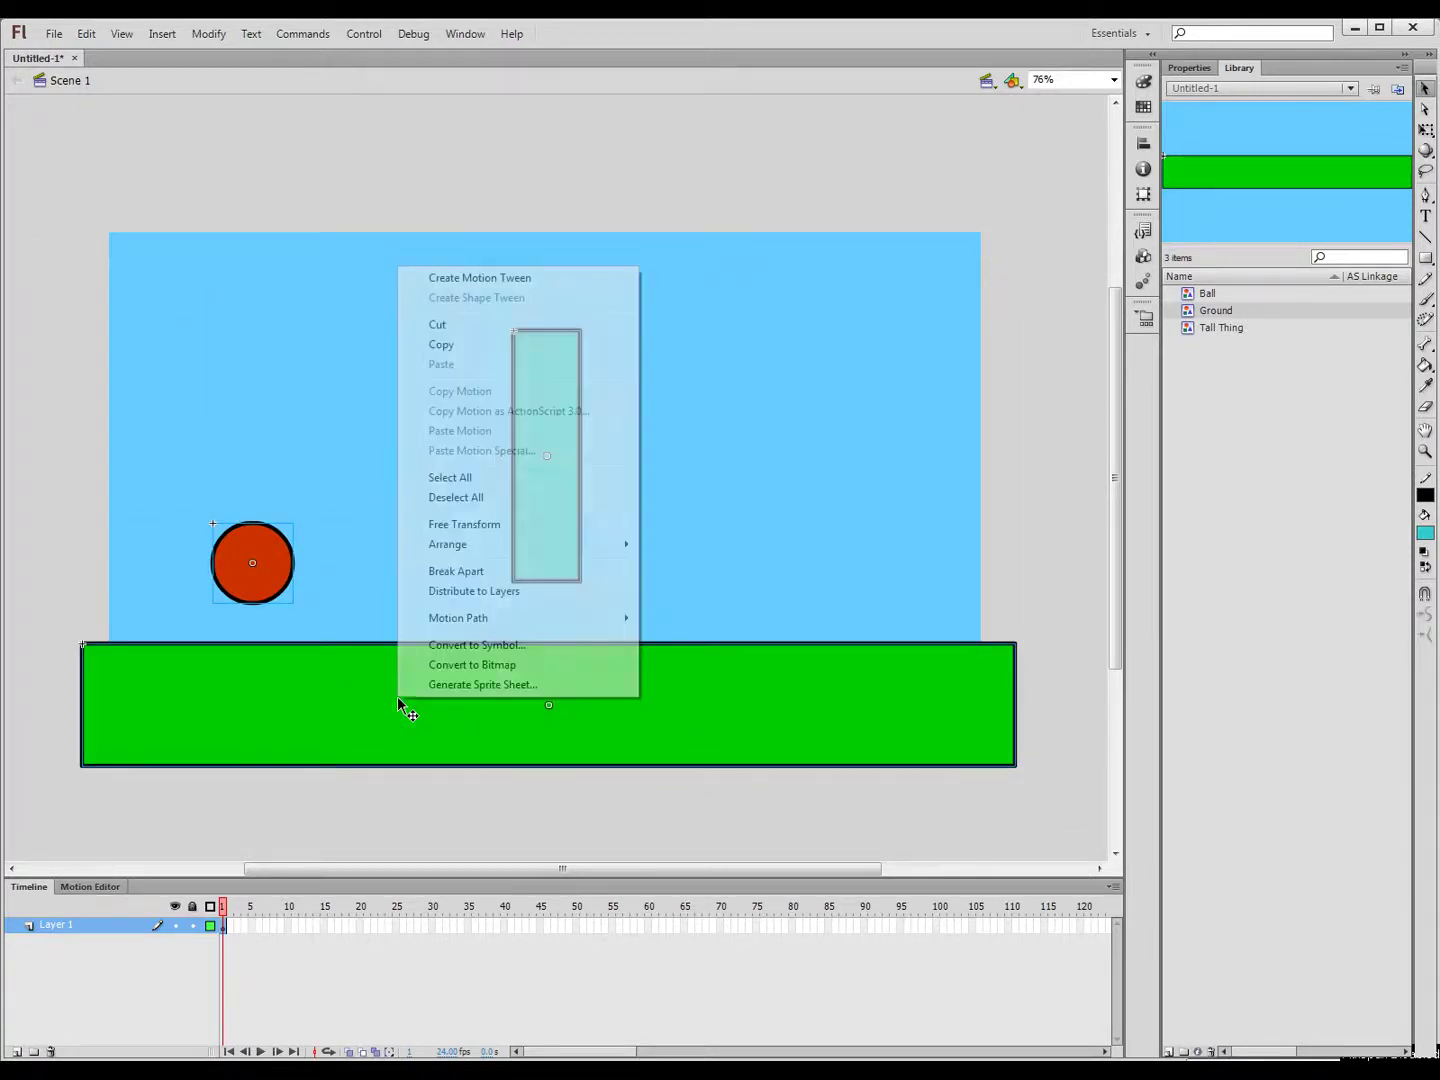
{"action": "left_click", "coordinate": [476, 591]}
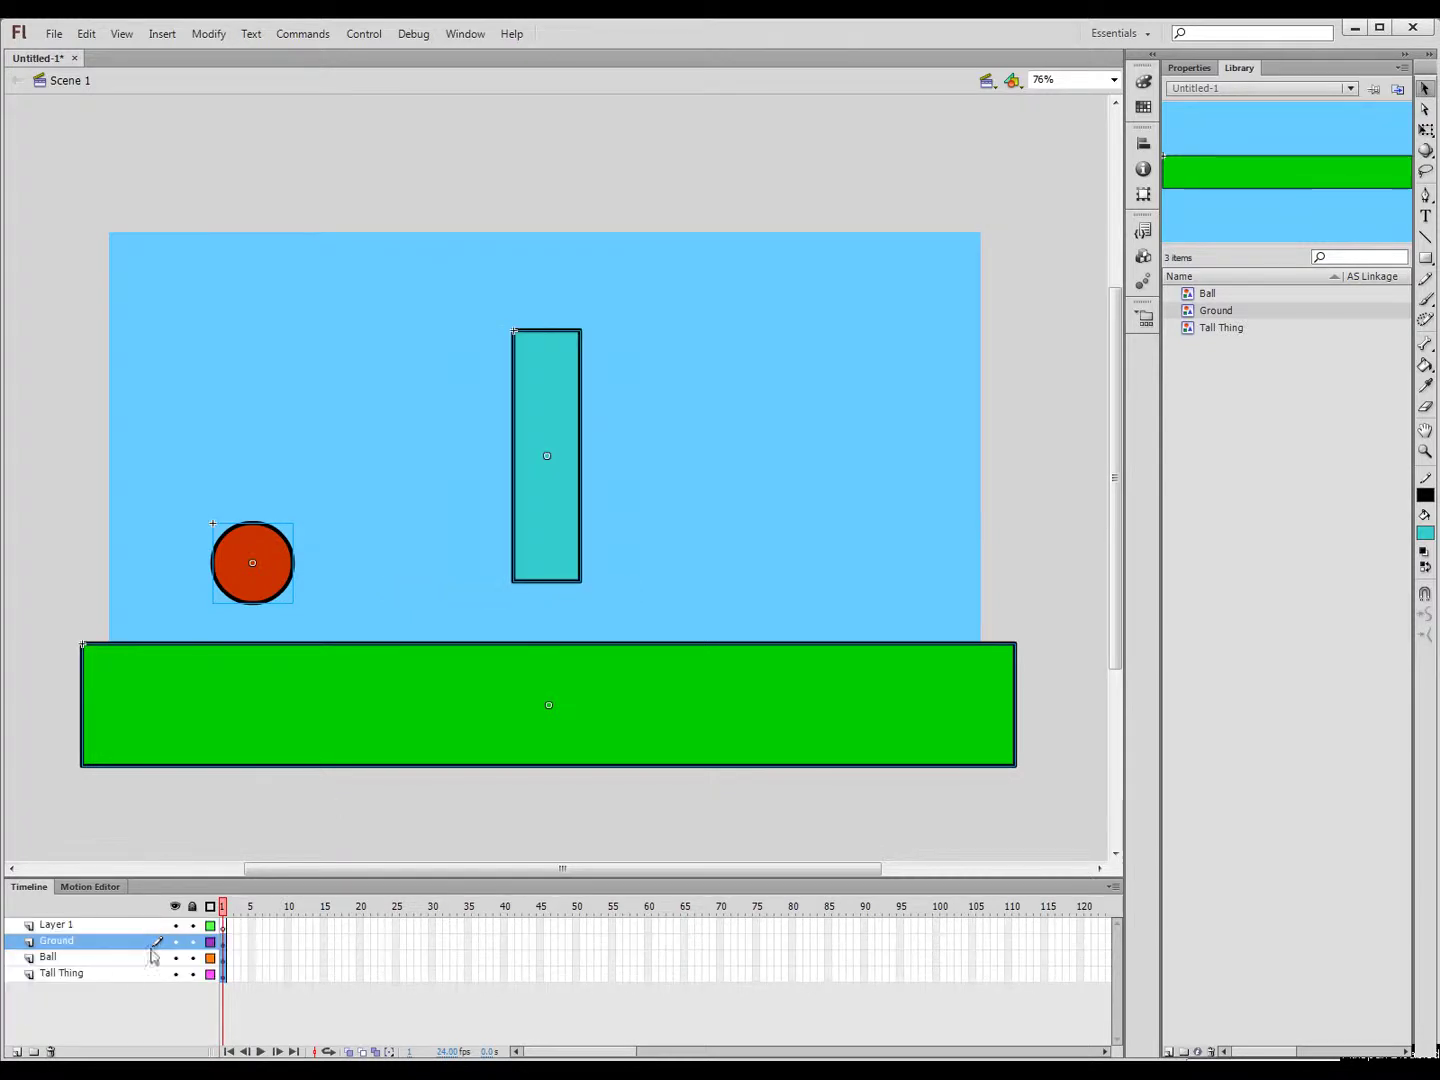
{"action": "left_click", "coordinate": [56, 926]}
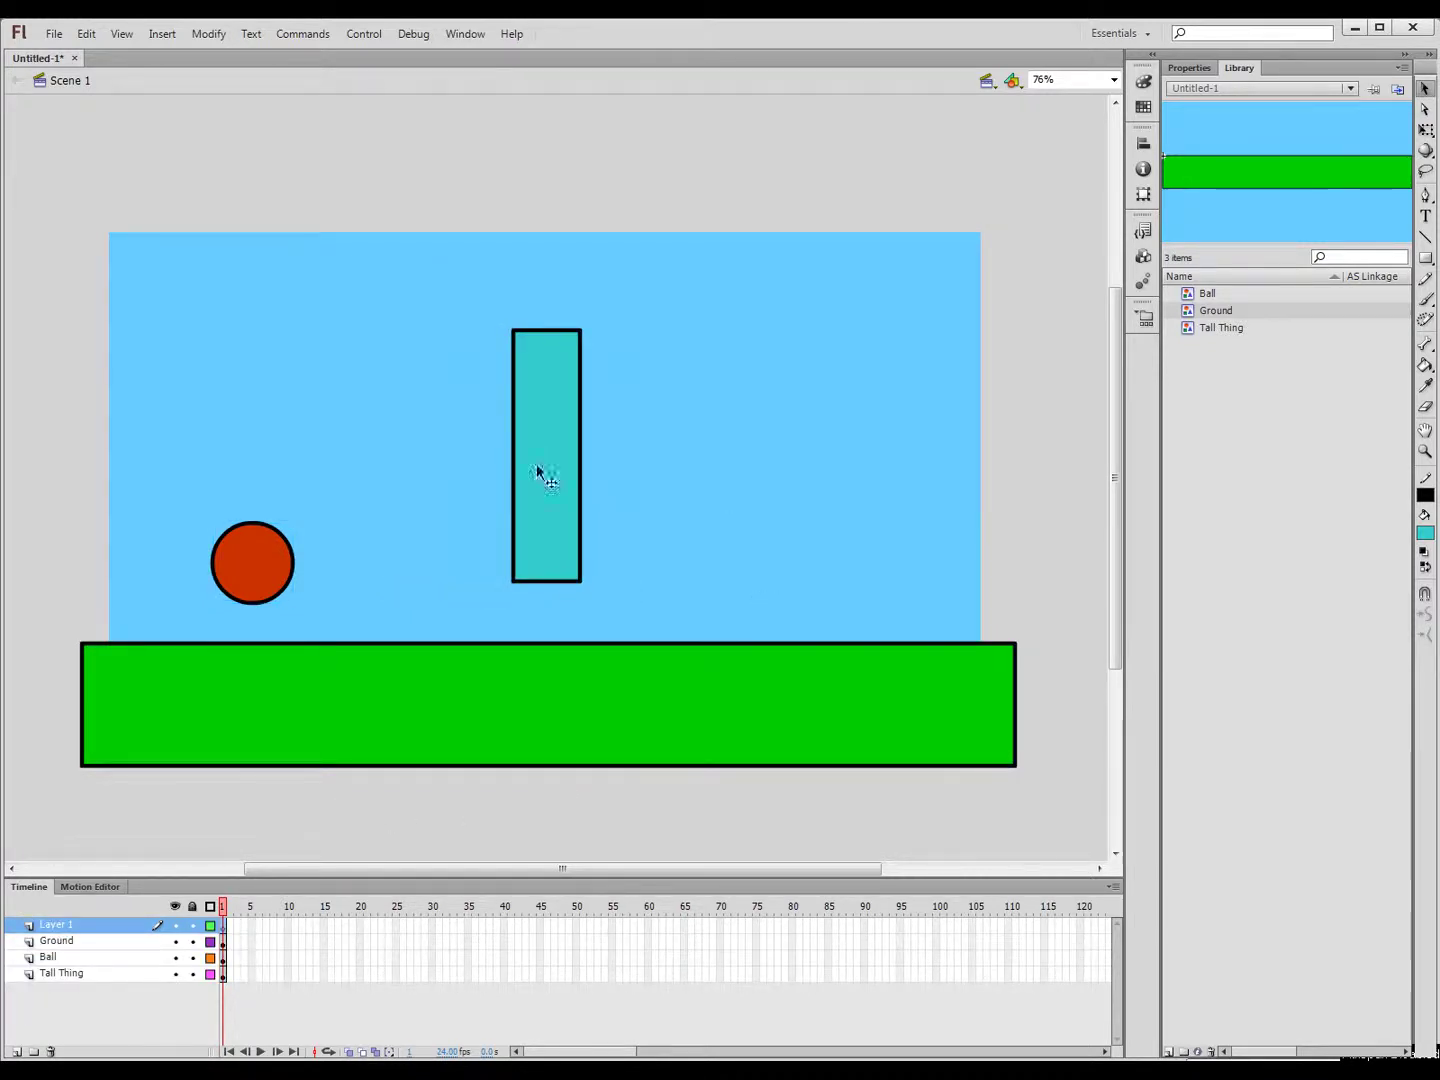
{"action": "left_click", "coordinate": [50, 1051]}
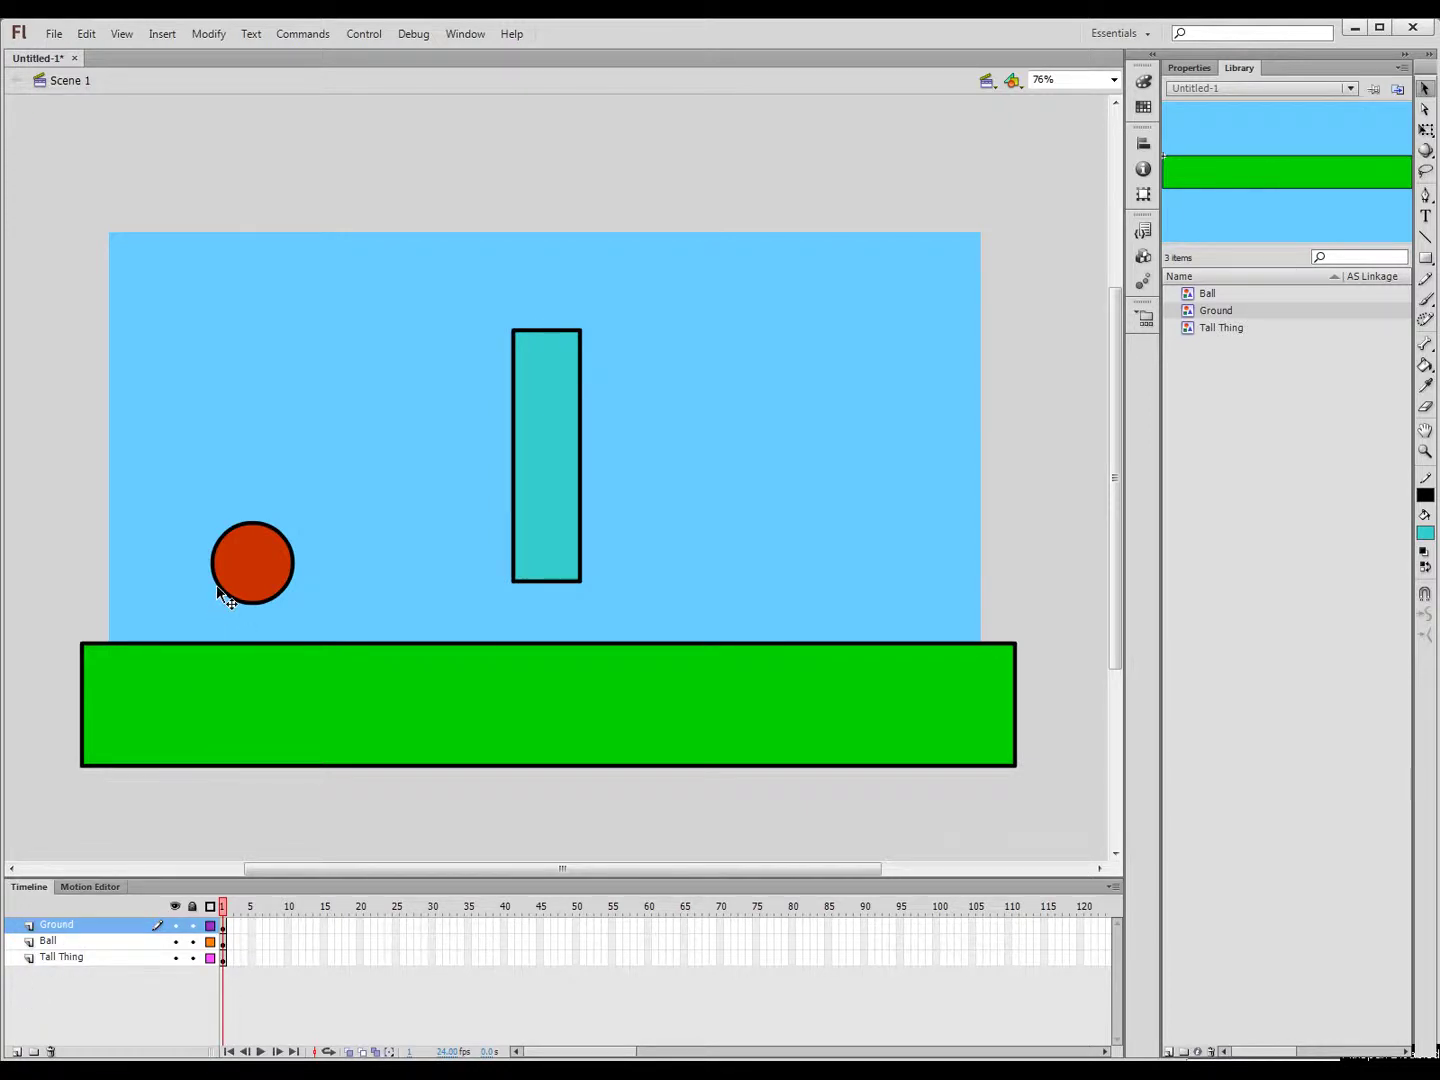
Try moving the ball down behind the ground and bring it back up above it
{"action": "left_click_drag", "start_coordinate": [270, 572], "coordinate": [374, 662]}
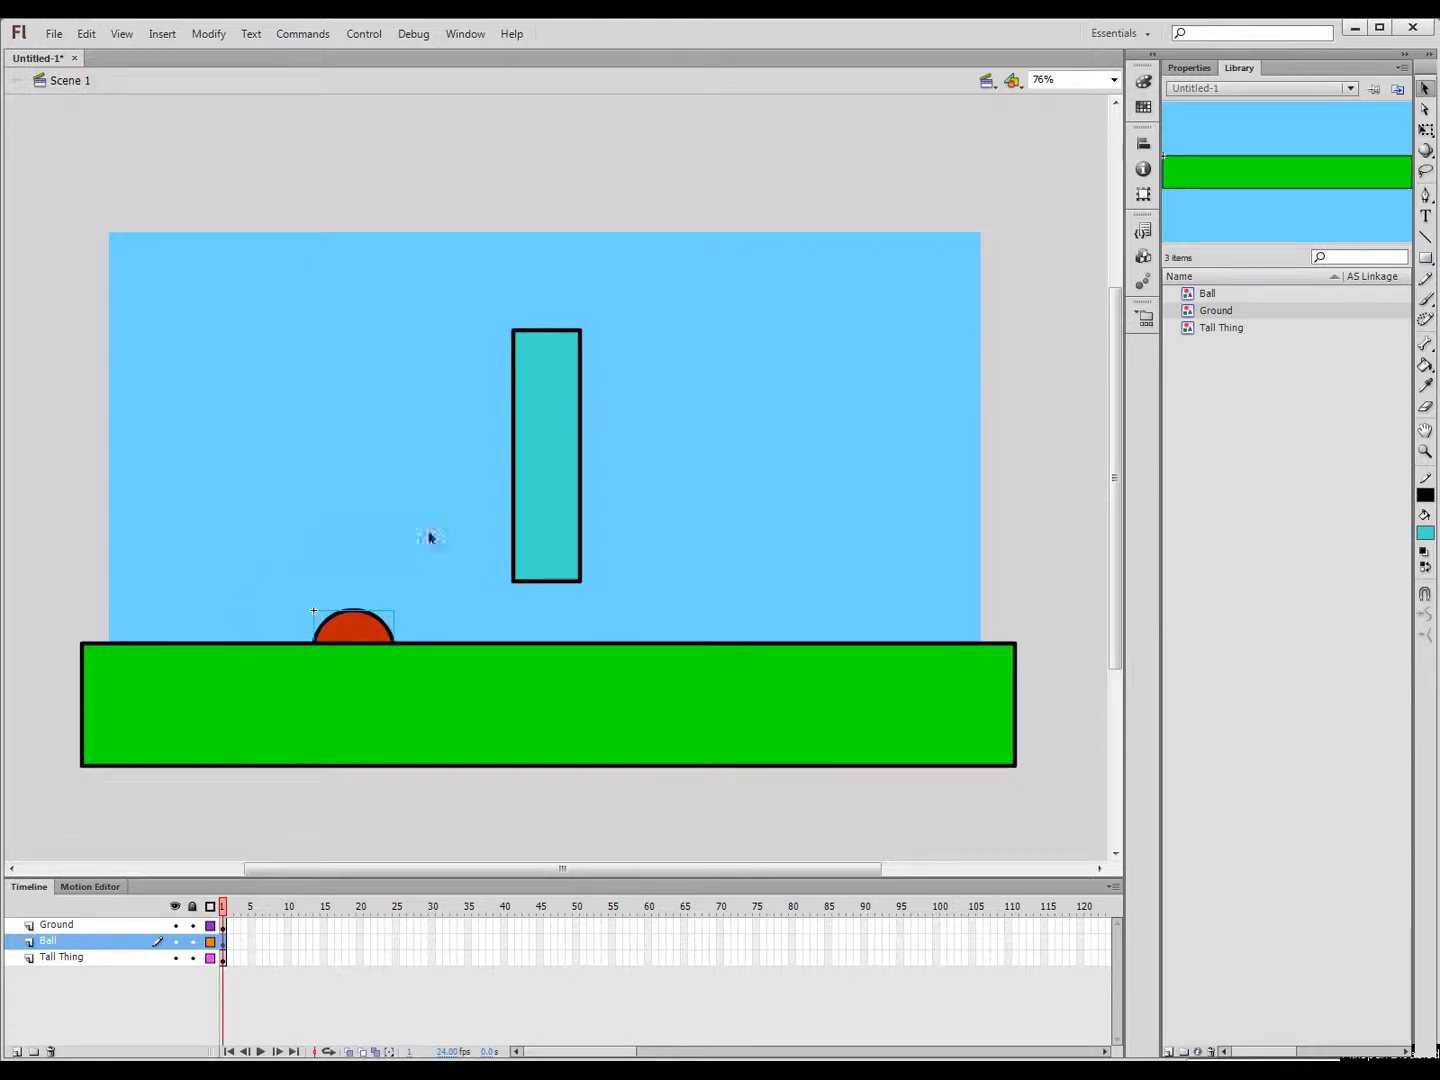
{"action": "key", "text": "ctrl+z"}
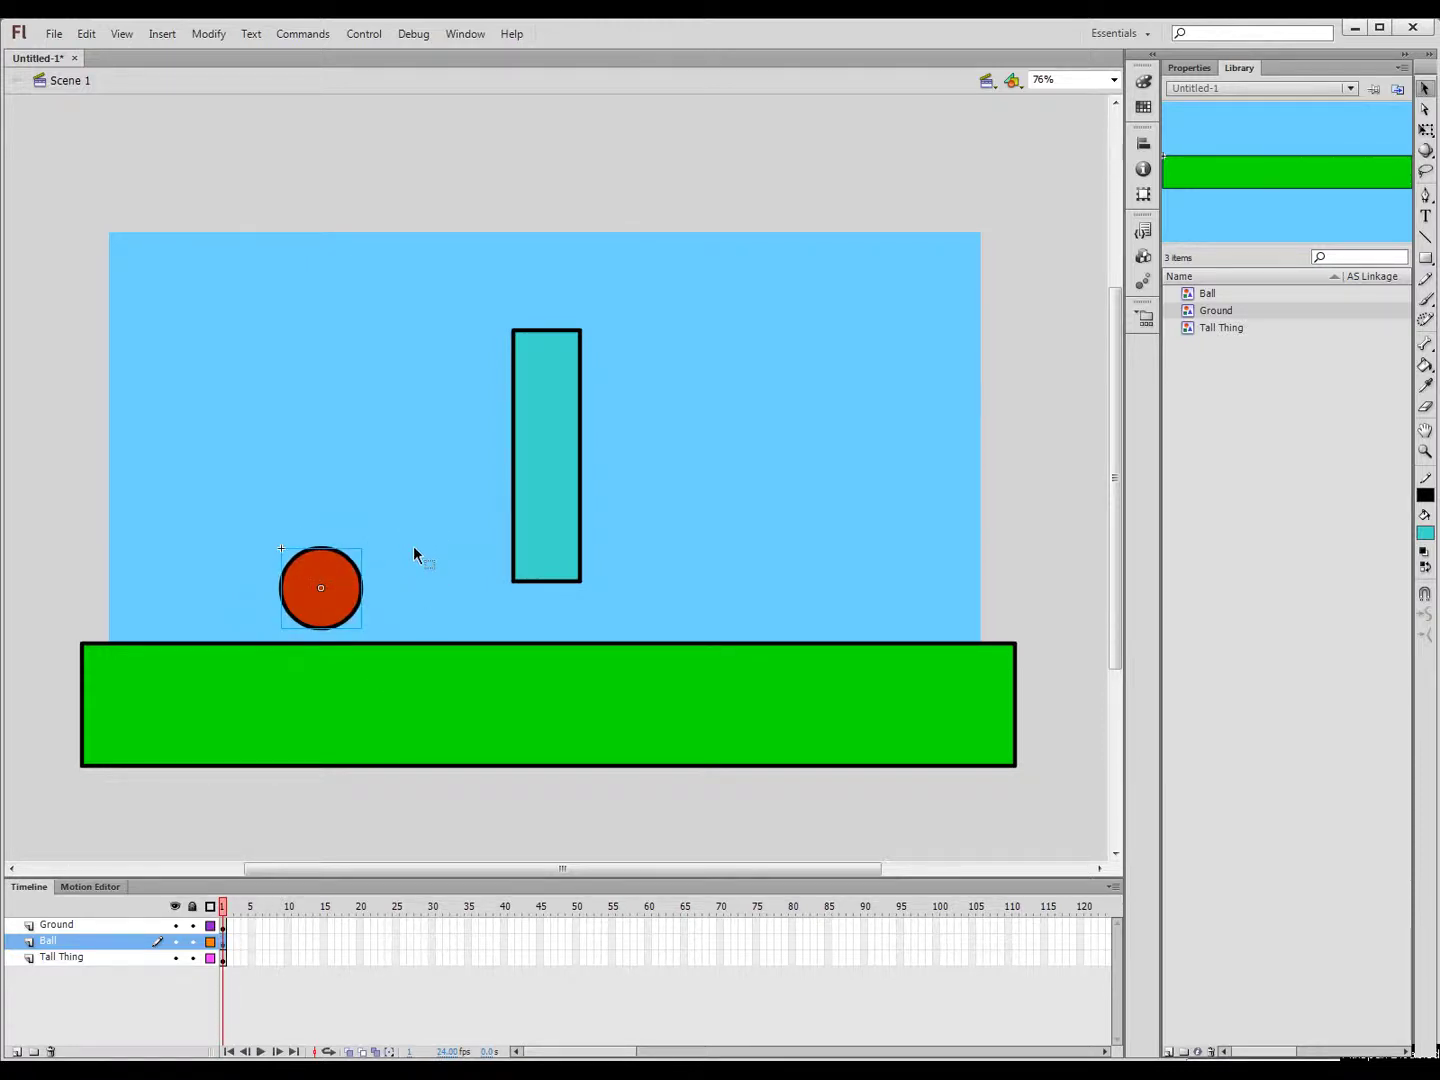
{"action": "left_click_drag", "start_coordinate": [336, 600], "coordinate": [252, 564]}
Lower the teal rectangle until its base tucks behind the ground and rest the ball on the ground's upper edge
{"action": "left_click", "coordinate": [579, 571]}
{"action": "left_click_drag", "start_coordinate": [551, 544], "coordinate": [543, 600]}
{"action": "left_click", "coordinate": [707, 575]}
{"action": "left_click_drag", "start_coordinate": [257, 592], "coordinate": [251, 643]}
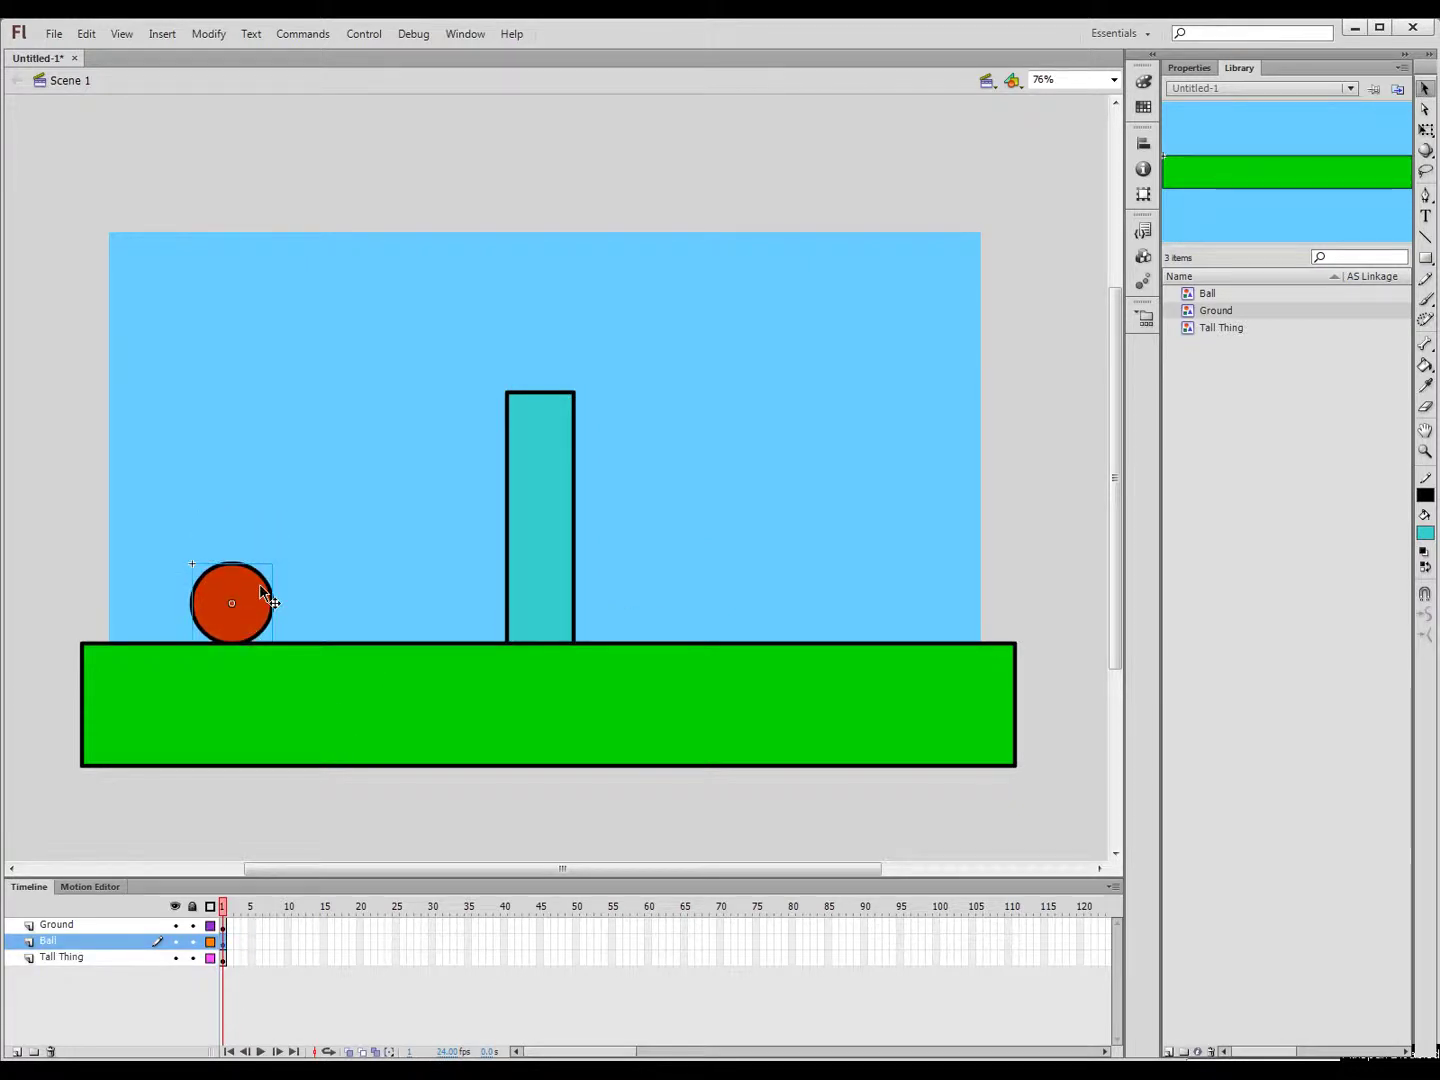
Open the Ball symbol for editing in place and return to Scene 1
{"action": "left_click", "coordinate": [29, 530]}
{"action": "double_click", "coordinate": [256, 588]}
{"action": "left_click", "coordinate": [57, 548]}
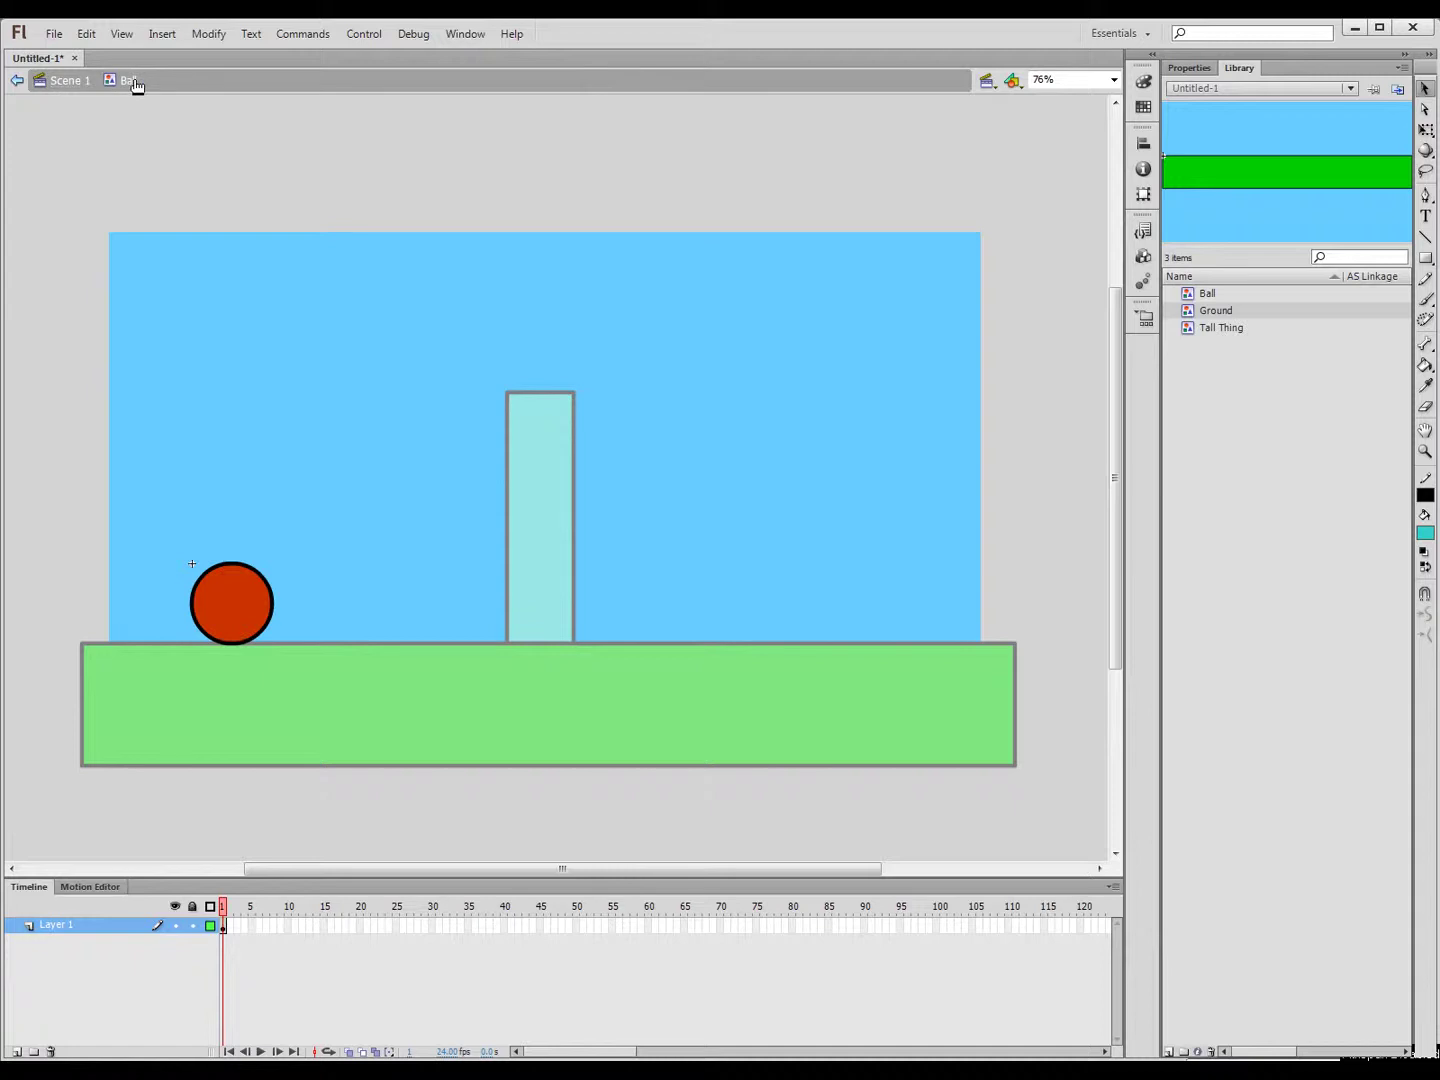
{"action": "left_click", "coordinate": [67, 84]}
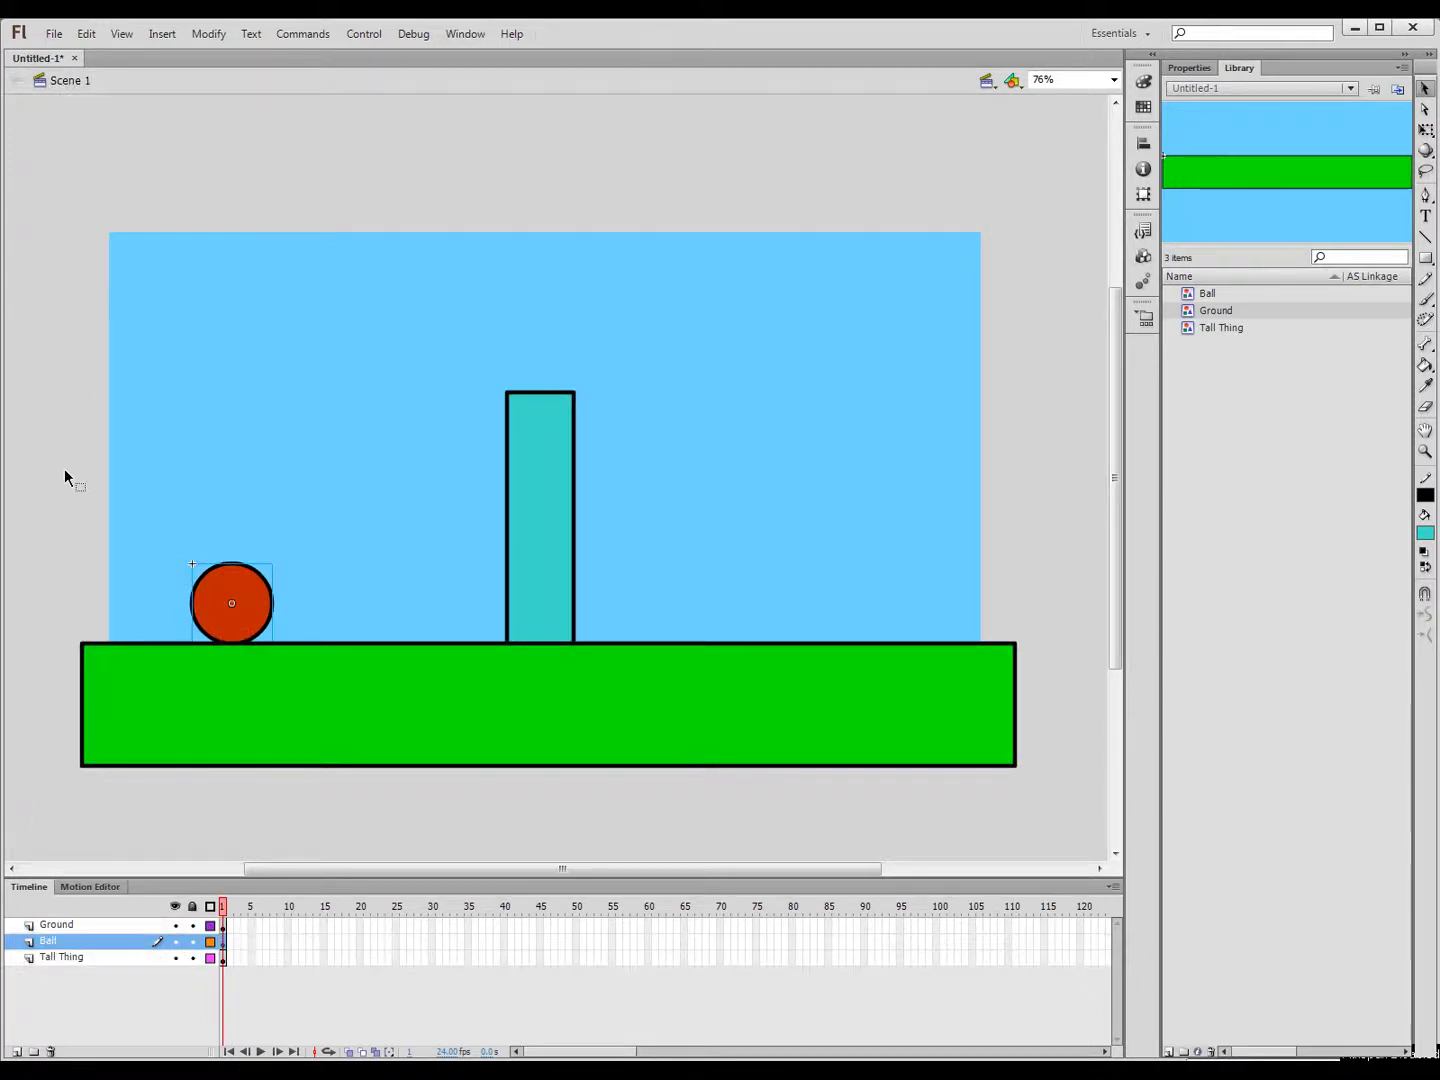
Open the Ball symbol for editing in place and select the ball's fill and outline
{"action": "double_click", "coordinate": [246, 580]}
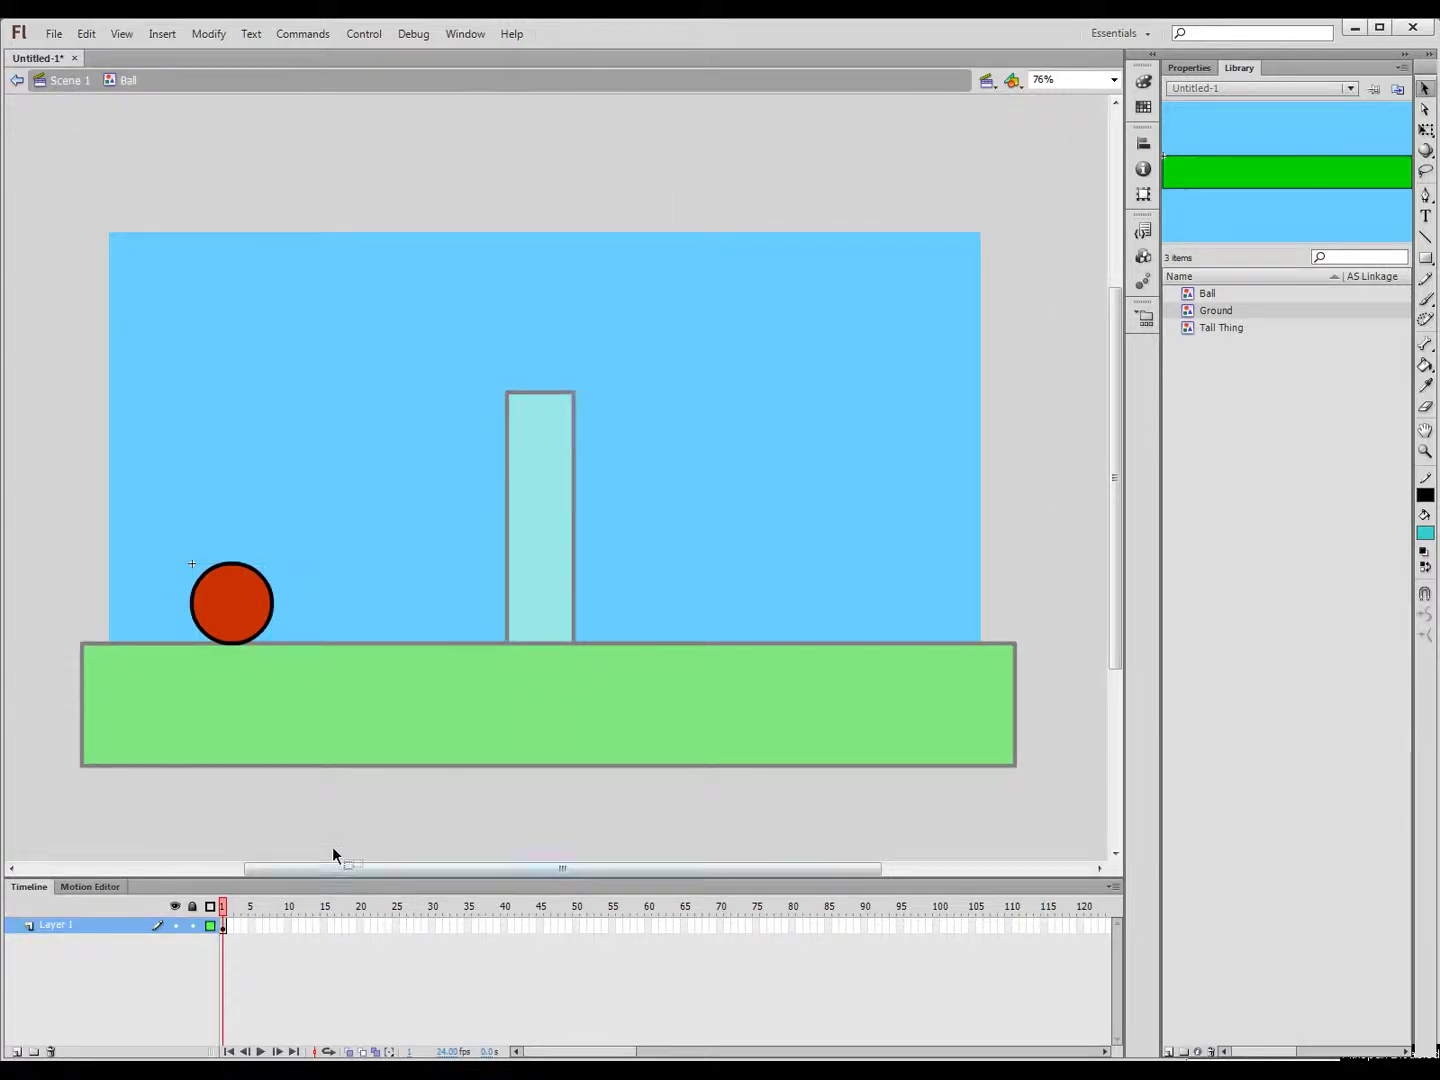
{"action": "left_click", "coordinate": [434, 926]}
{"action": "left_click_drag", "start_coordinate": [58, 523], "coordinate": [334, 718]}
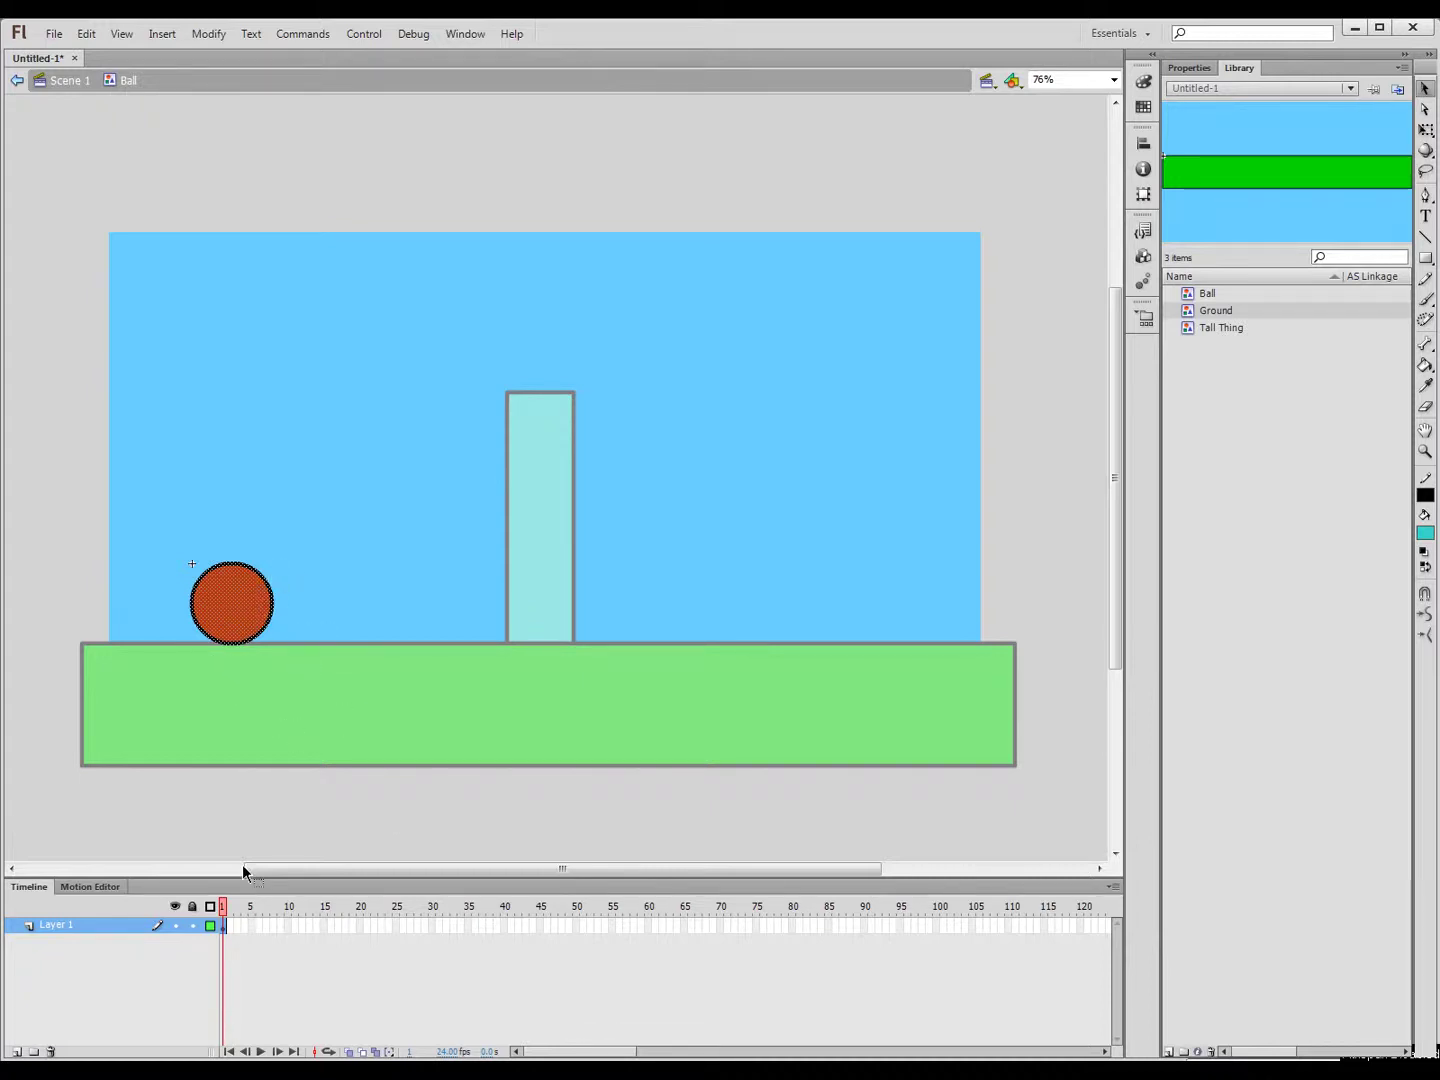
Insert a keyframe at frame 2 in the Ball symbol and delete the ball from that frame
{"action": "right_click", "coordinate": [233, 924]}
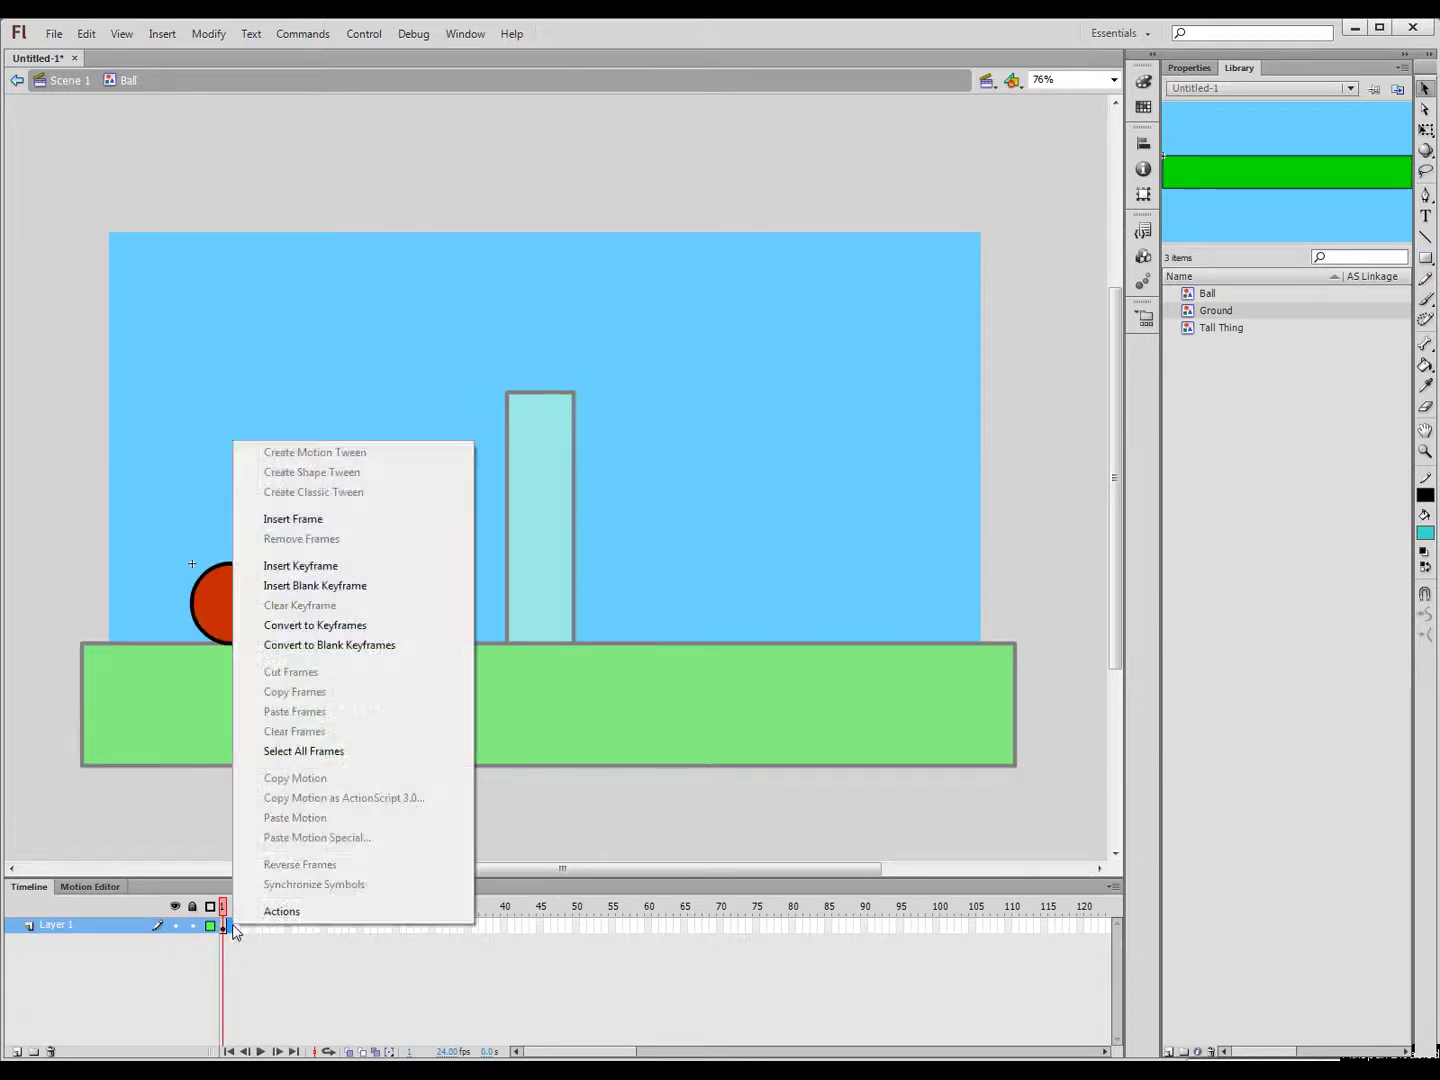
{"action": "left_click", "coordinate": [344, 573]}
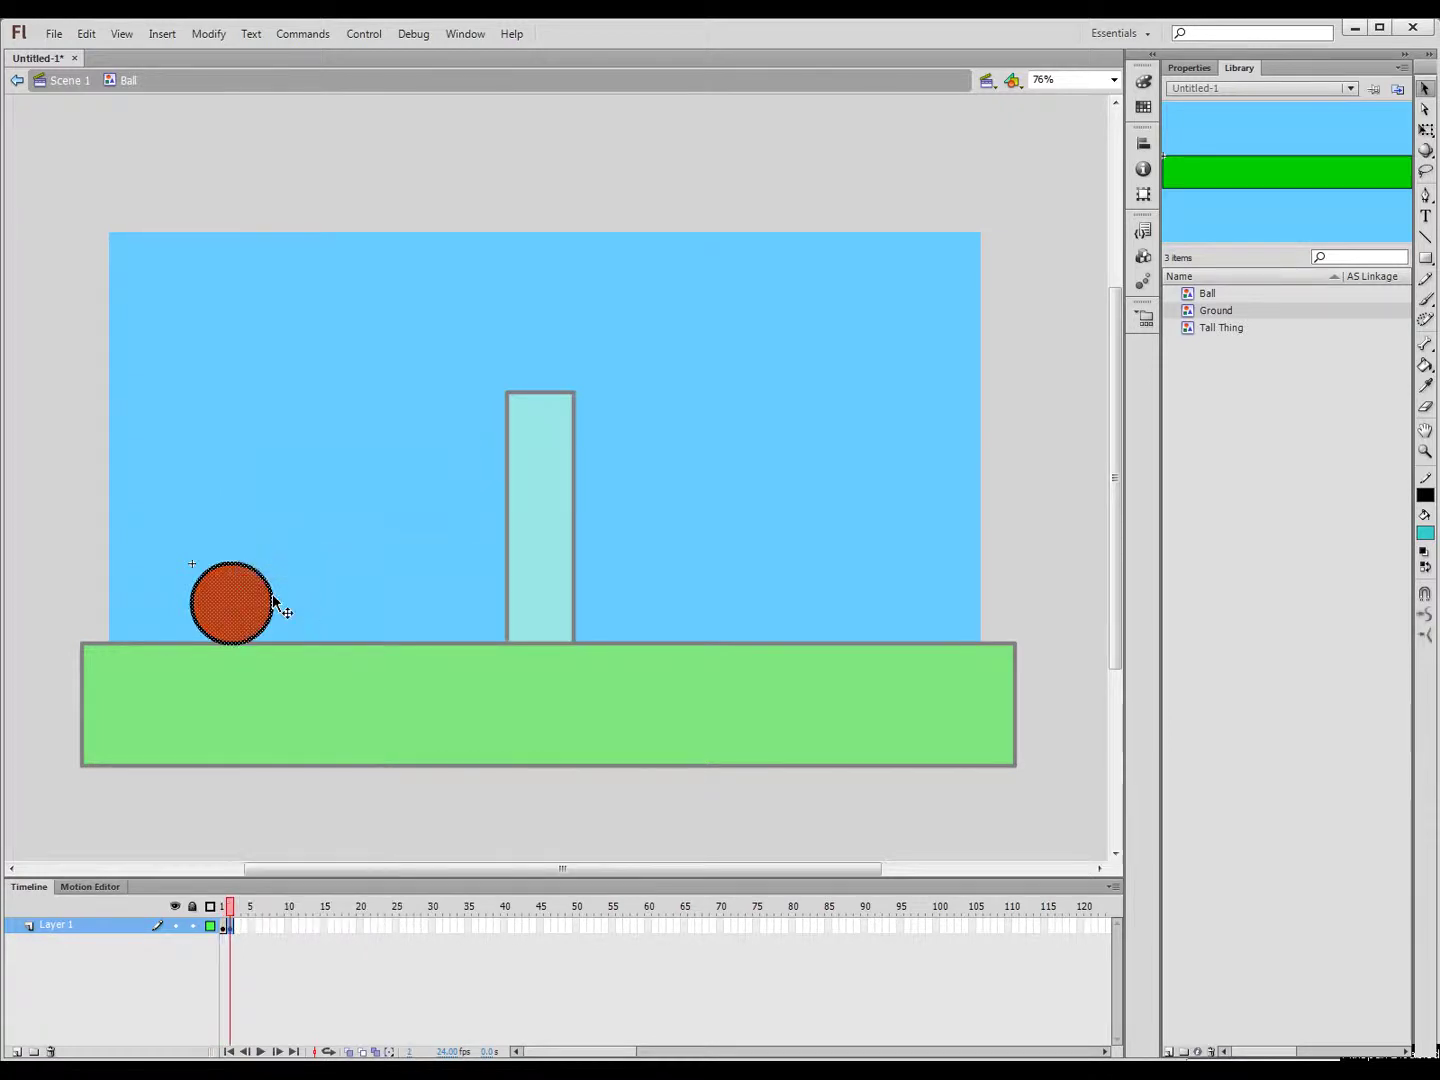
{"action": "key", "text": "Delete"}
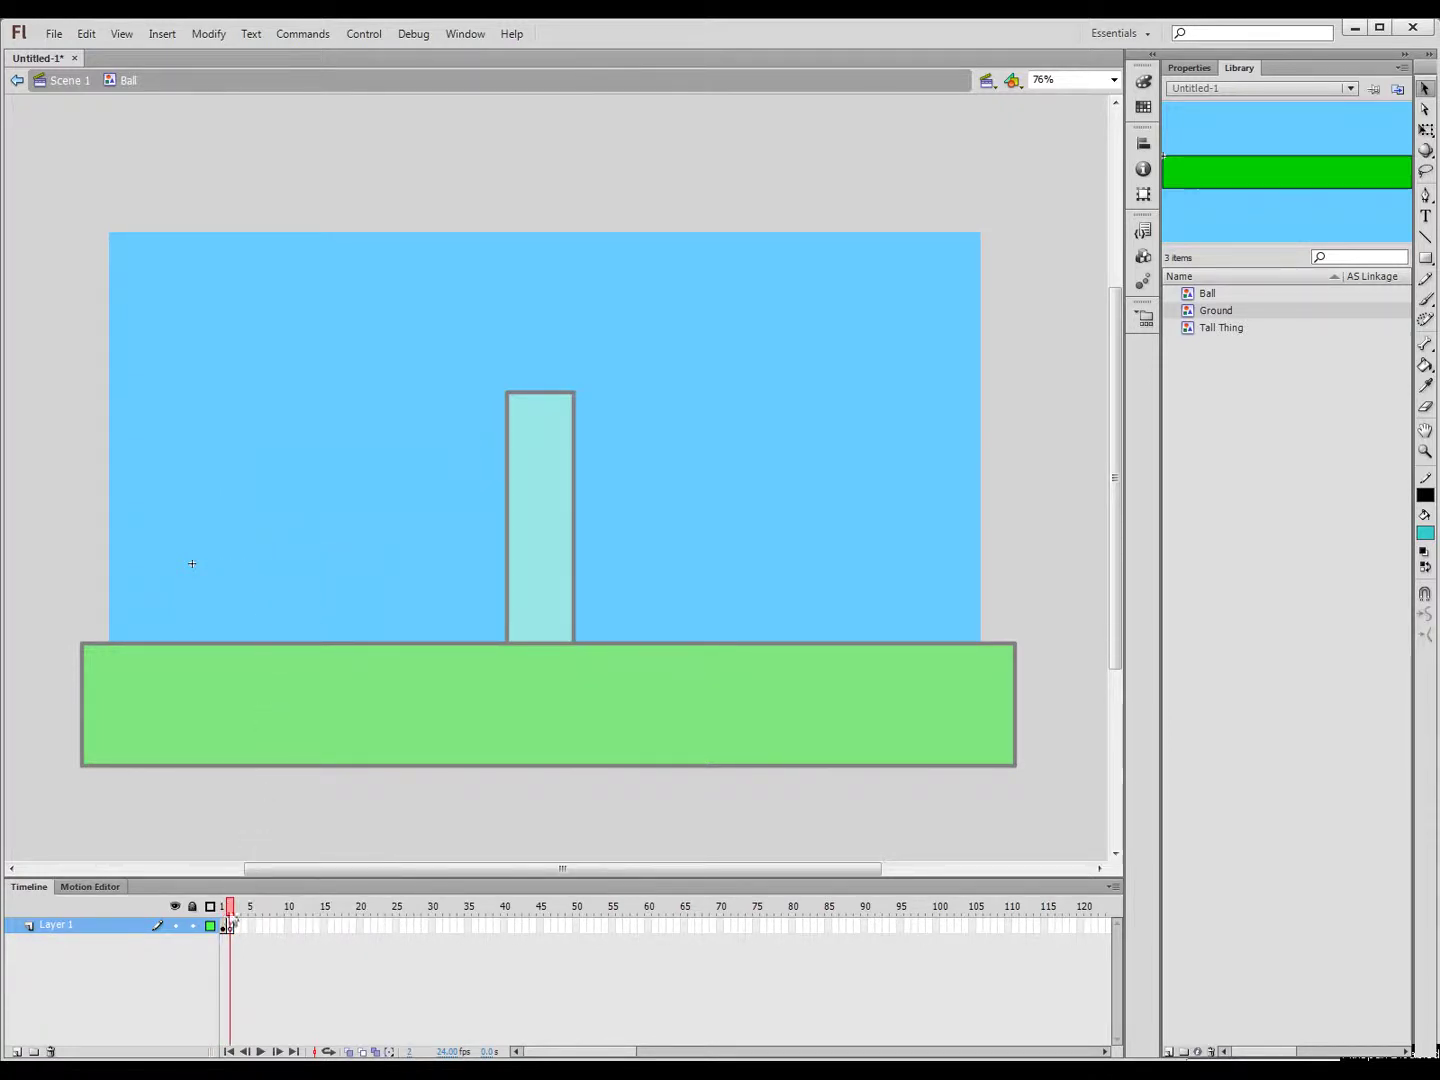
{"action": "mouse_move", "coordinate": [234, 913]}
{"action": "left_mouse_down"}
{"action": "mouse_move", "coordinate": [222, 912]}
{"action": "mouse_move", "coordinate": [234, 913]}
{"action": "left_mouse_up"}
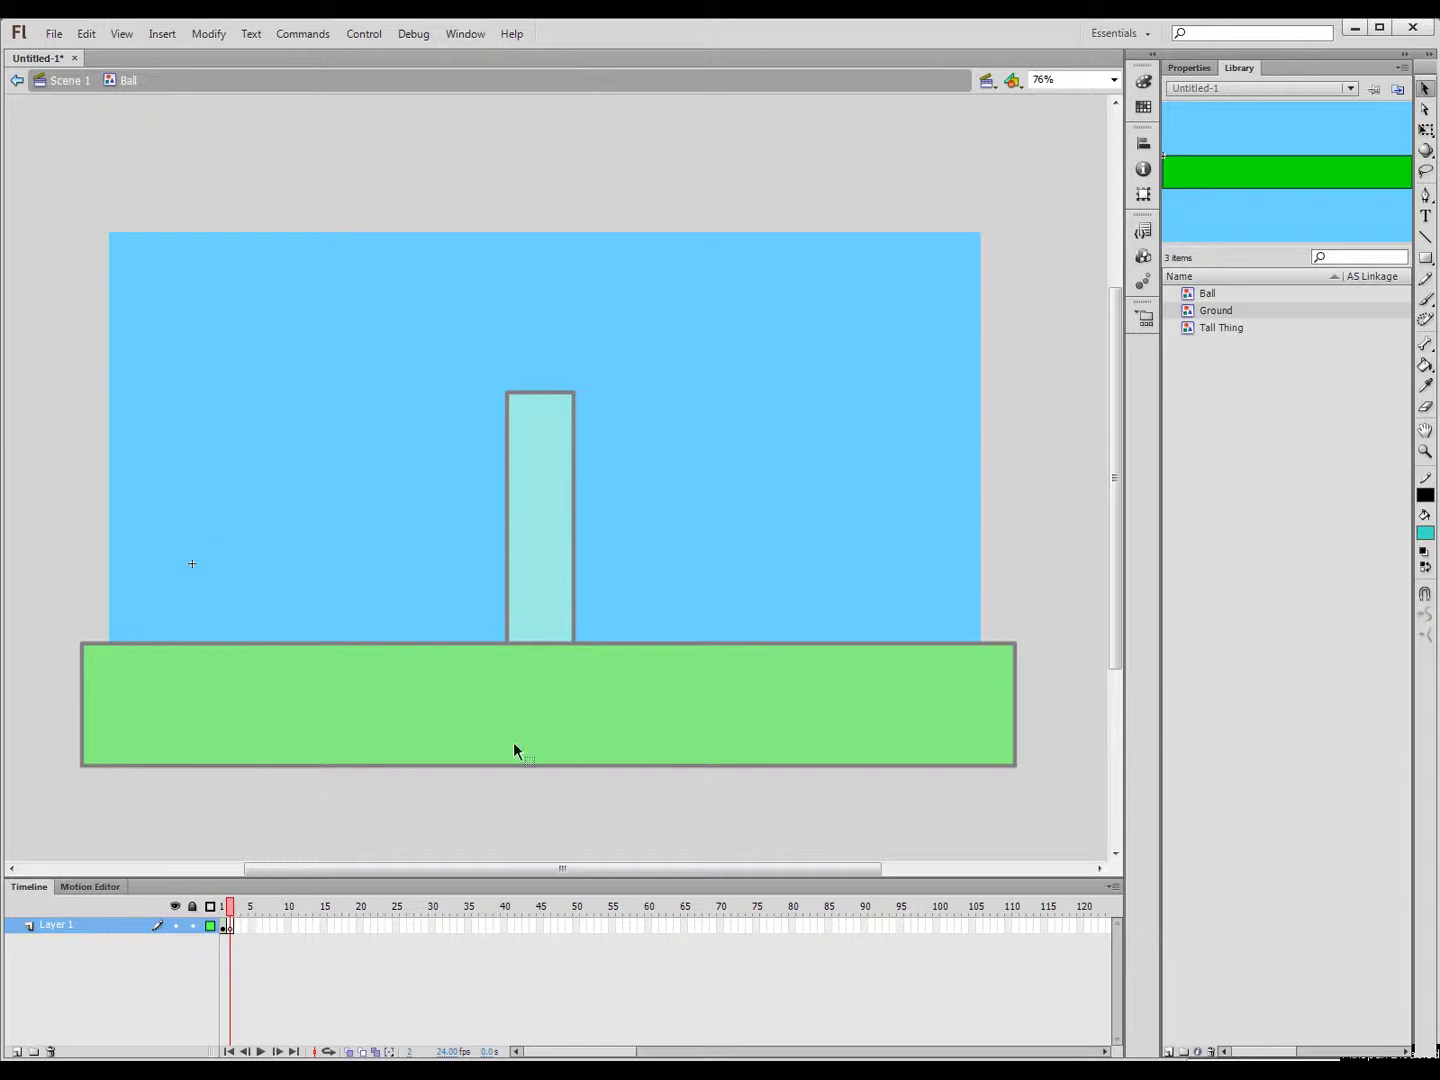
Scribble a teal shape with the Brush tool on frame 2, remove that keyframe and return to frame 1
{"action": "left_click", "coordinate": [1425, 300]}
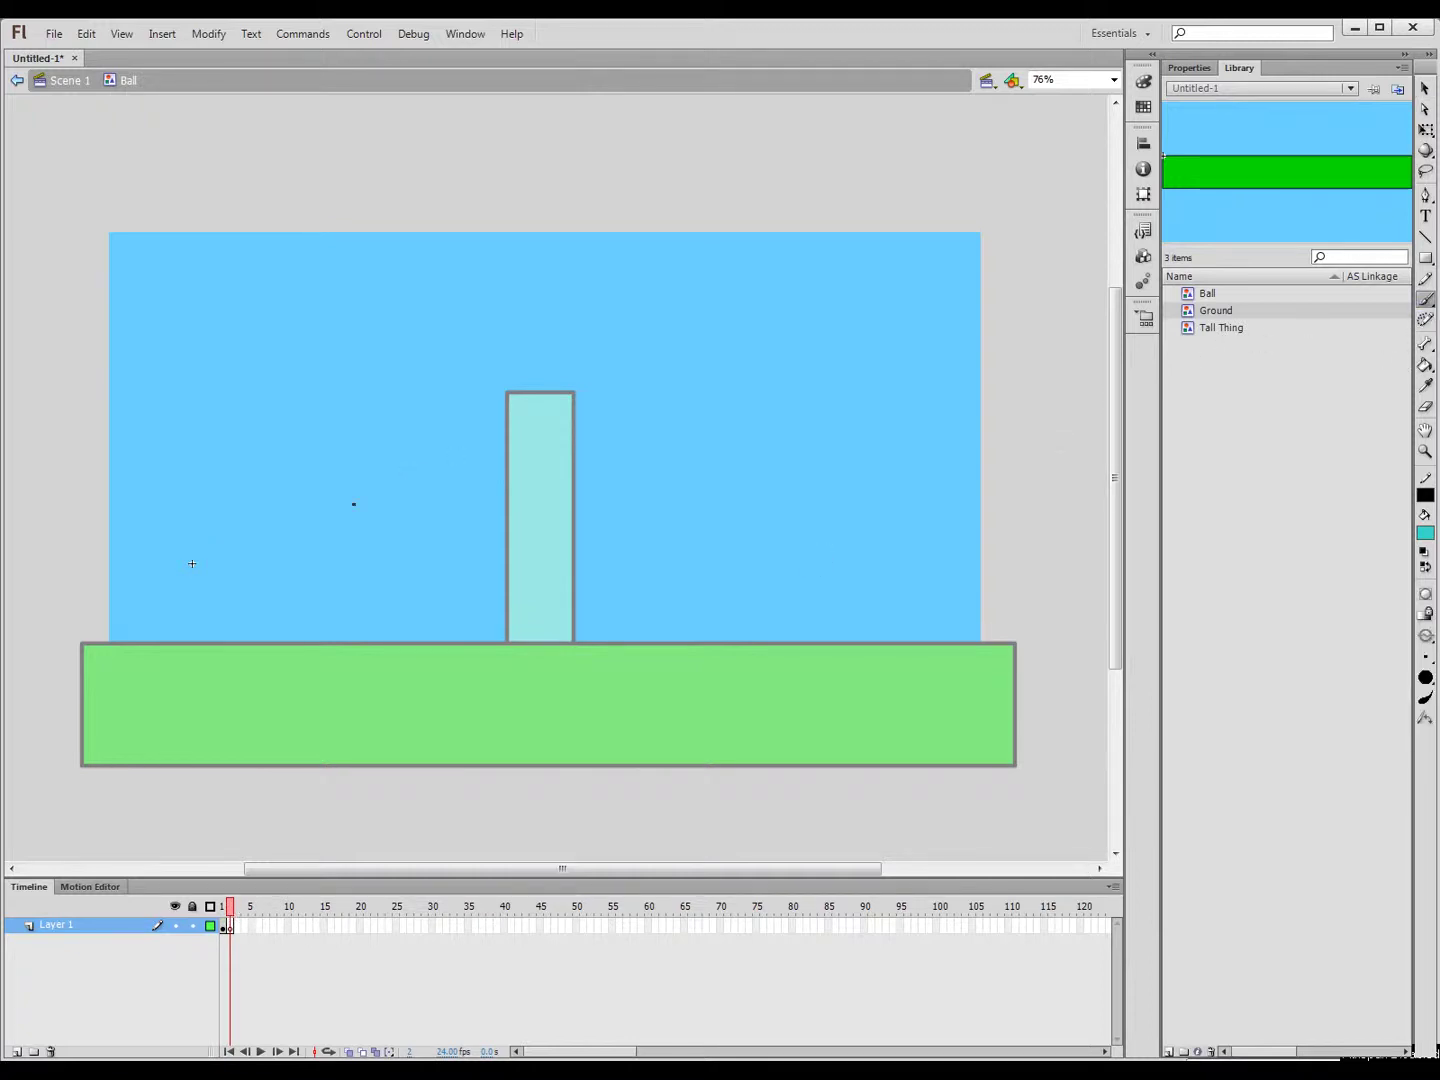
{"action": "mouse_move", "coordinate": [270, 553]}
{"action": "left_mouse_down"}
{"action": "mouse_move", "coordinate": [212, 598]}
{"action": "mouse_move", "coordinate": [250, 583]}
{"action": "mouse_move", "coordinate": [229, 535]}
{"action": "mouse_move", "coordinate": [250, 599]}
{"action": "left_mouse_up"}
{"action": "left_click_drag", "start_coordinate": [230, 913], "coordinate": [237, 918]}
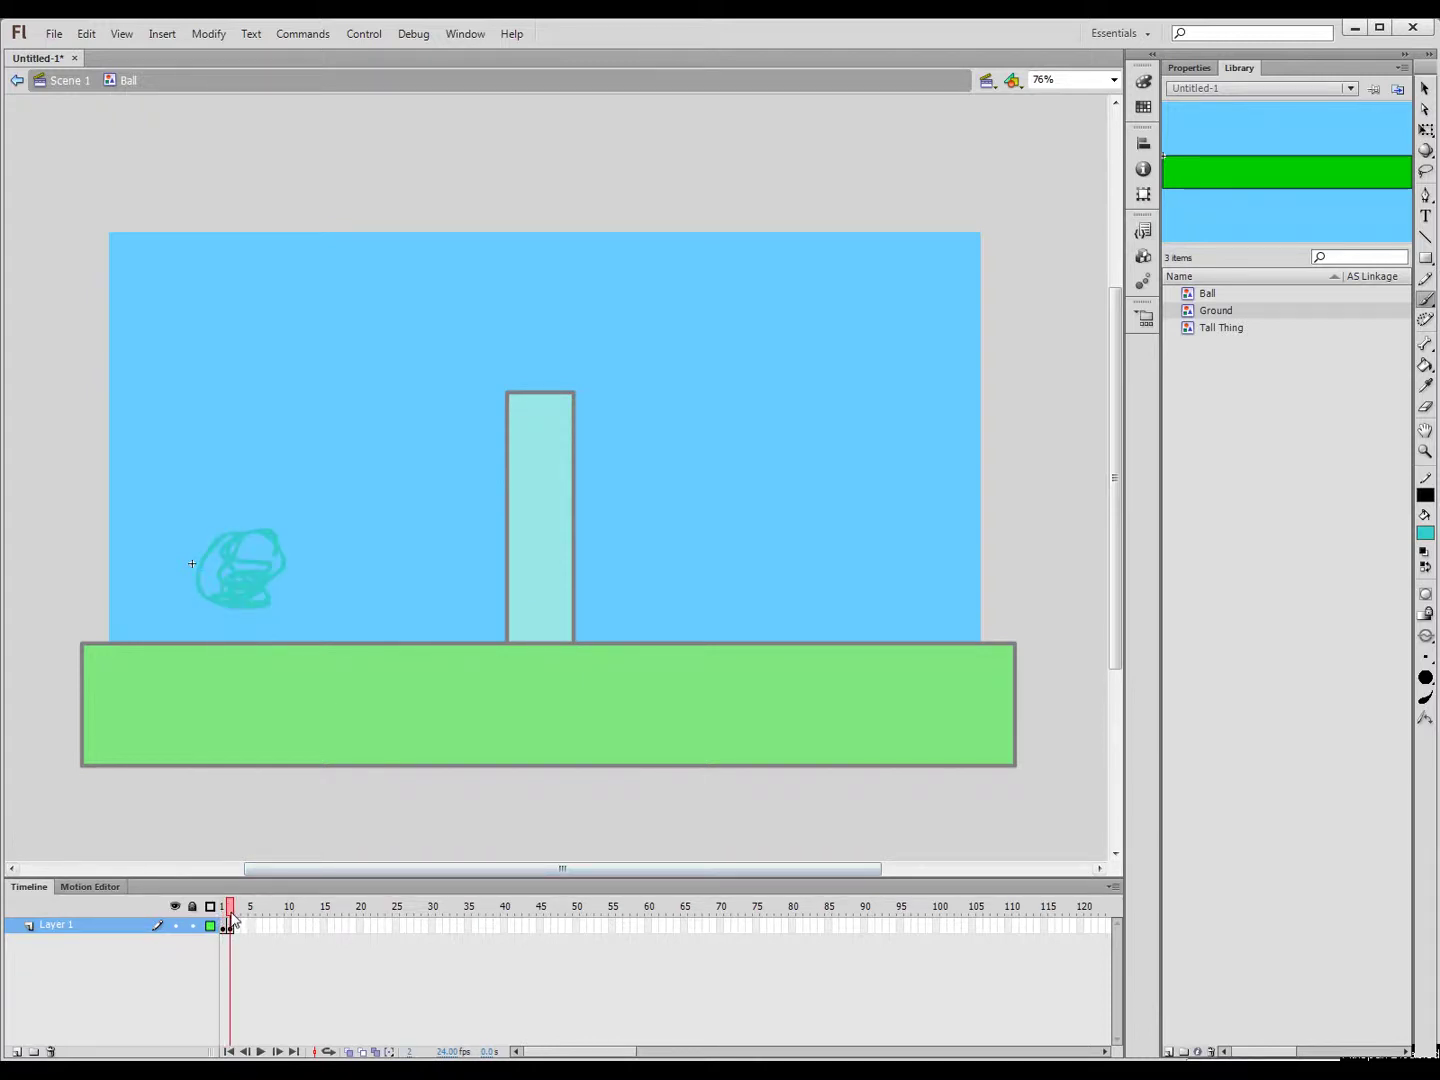
{"action": "left_click_drag", "start_coordinate": [239, 931], "coordinate": [235, 931]}
{"action": "left_click", "coordinate": [223, 924]}
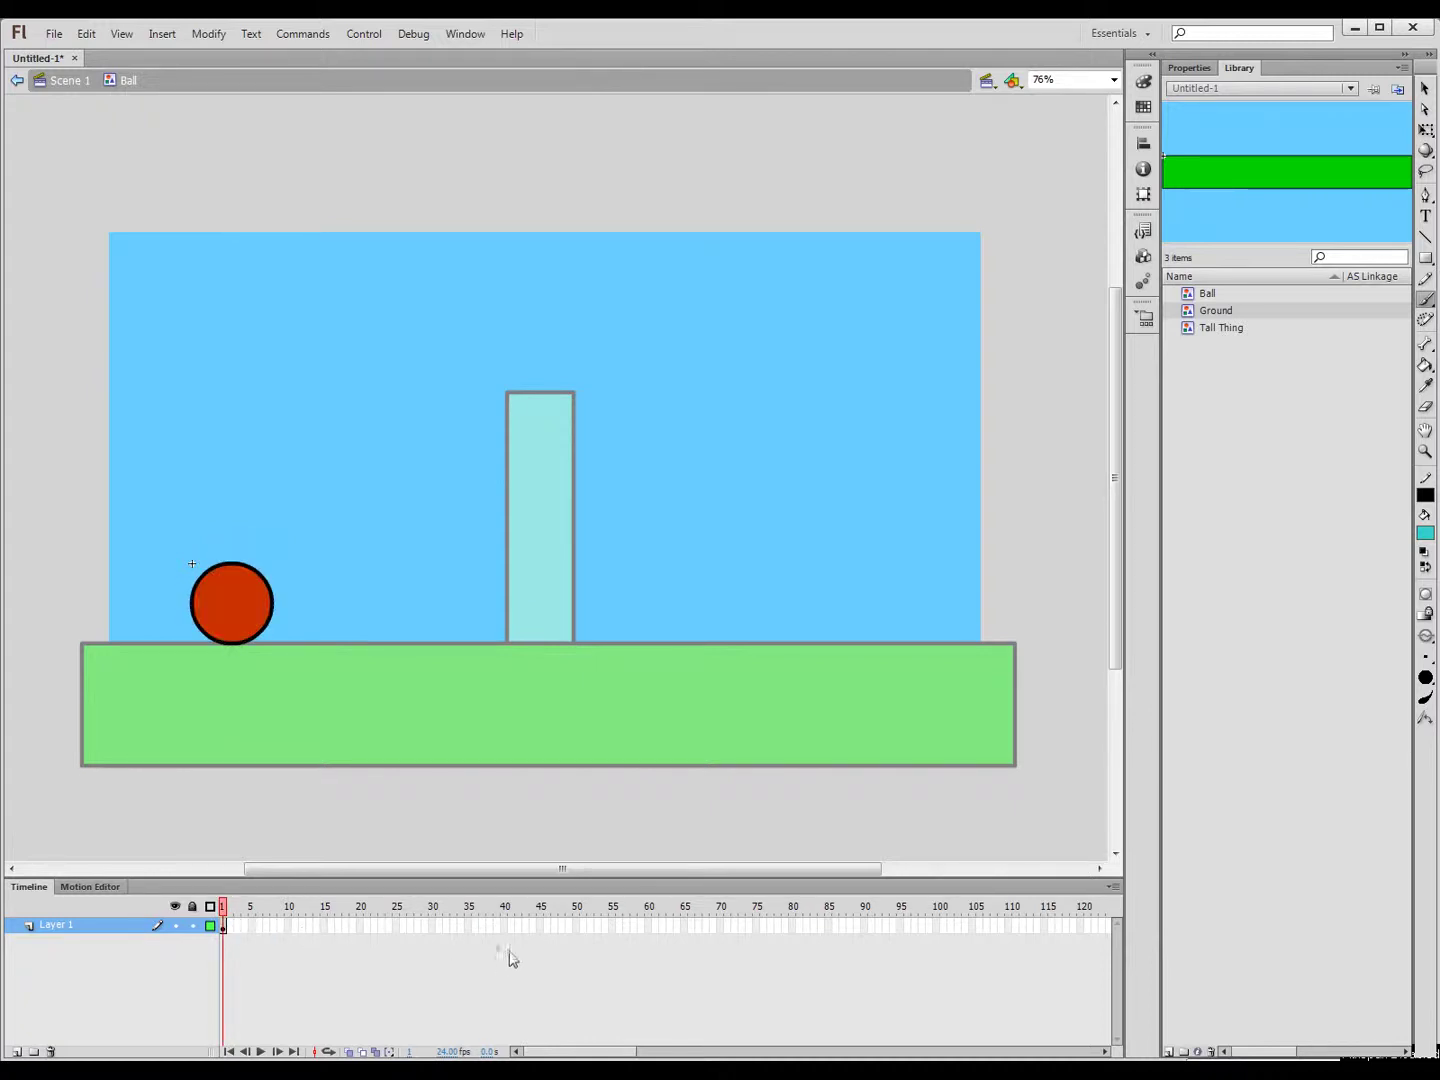
Insert a keyframe at frame 30 on the Ball symbol's Layer 1 and scrub between frames 1 and 30
{"action": "left_click", "coordinate": [434, 929]}
{"action": "right_click", "coordinate": [433, 930]}
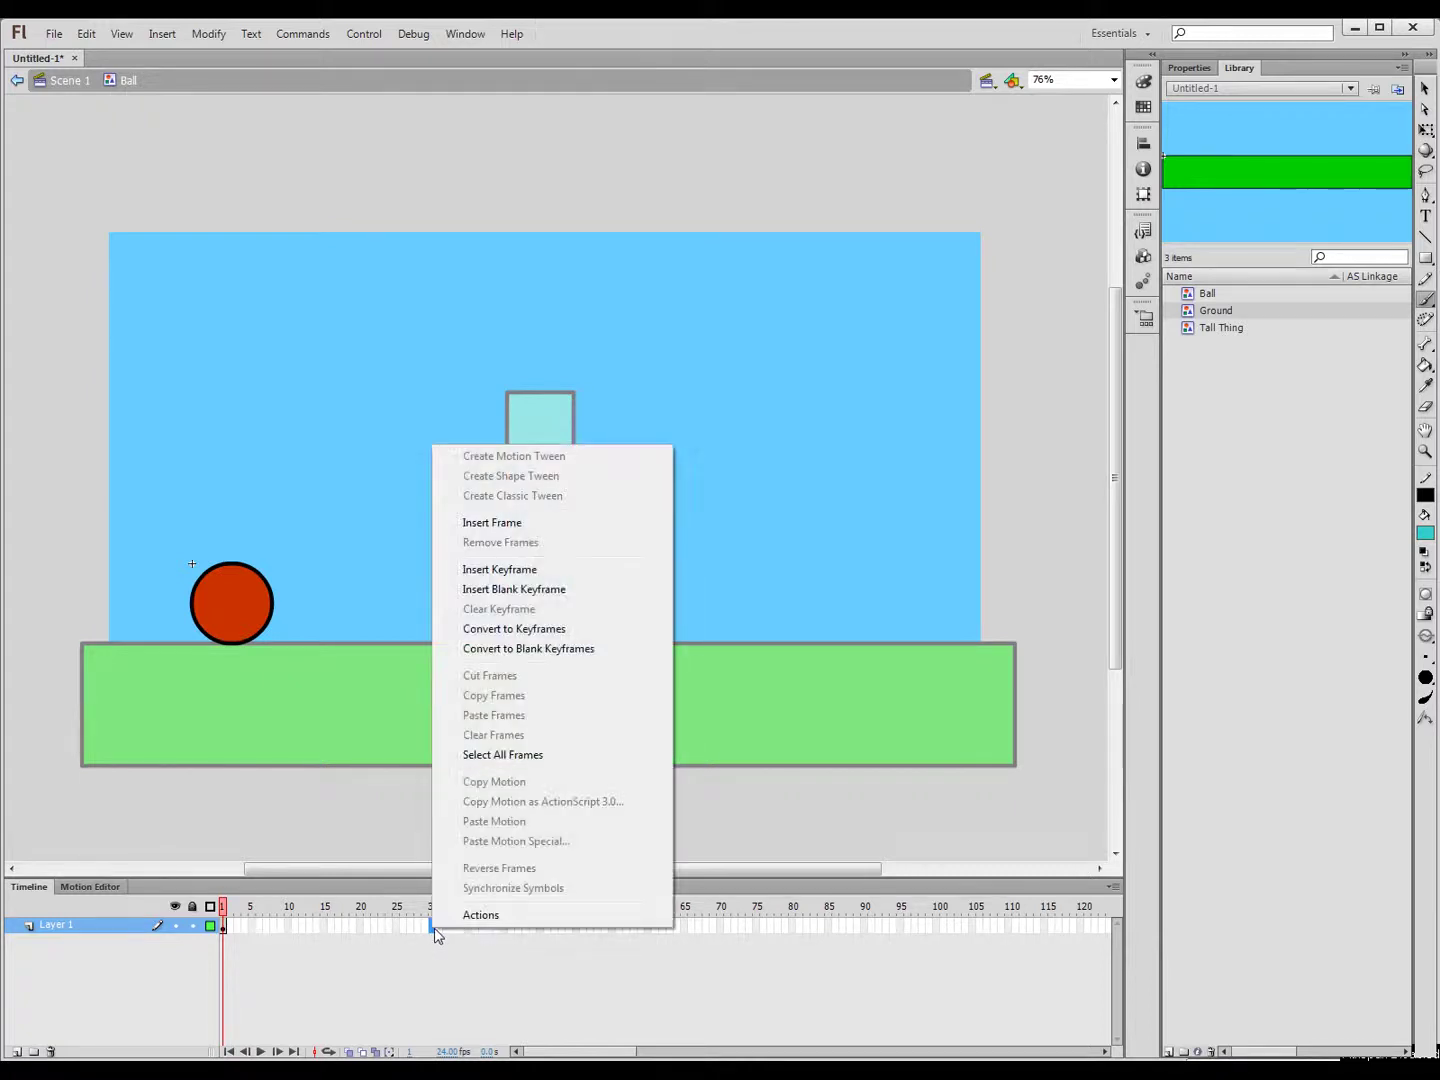
{"action": "left_click", "coordinate": [548, 570]}
{"action": "left_click_drag", "start_coordinate": [436, 916], "coordinate": [185, 931]}
{"action": "left_click", "coordinate": [224, 928]}
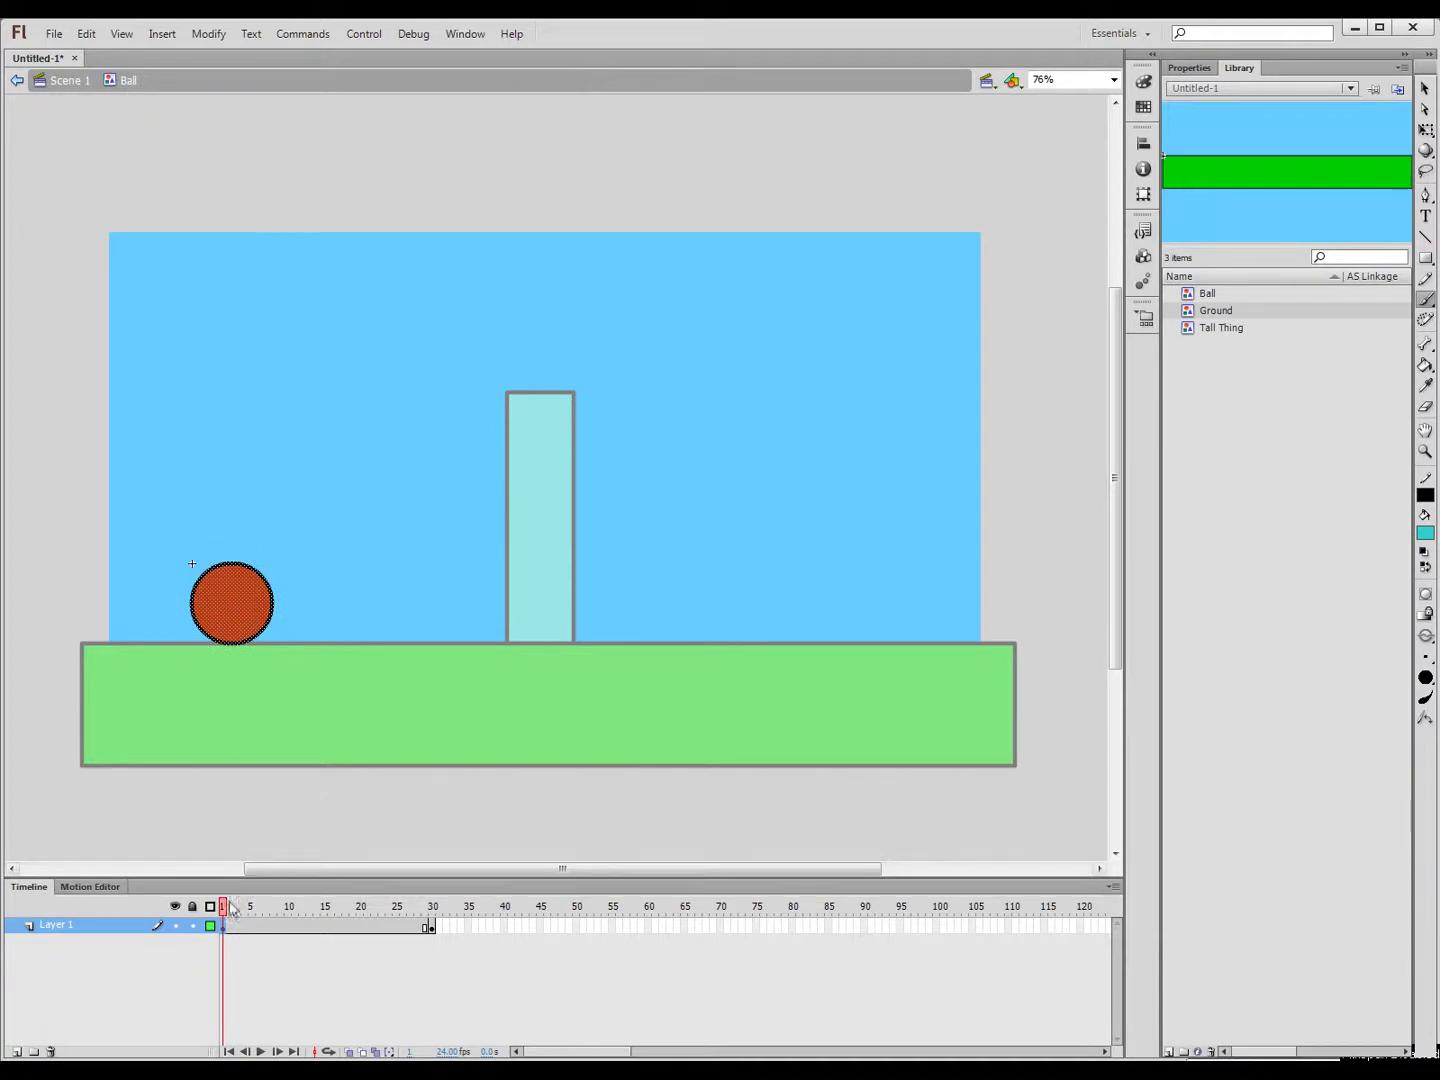
{"action": "left_click_drag", "start_coordinate": [227, 913], "coordinate": [433, 928]}
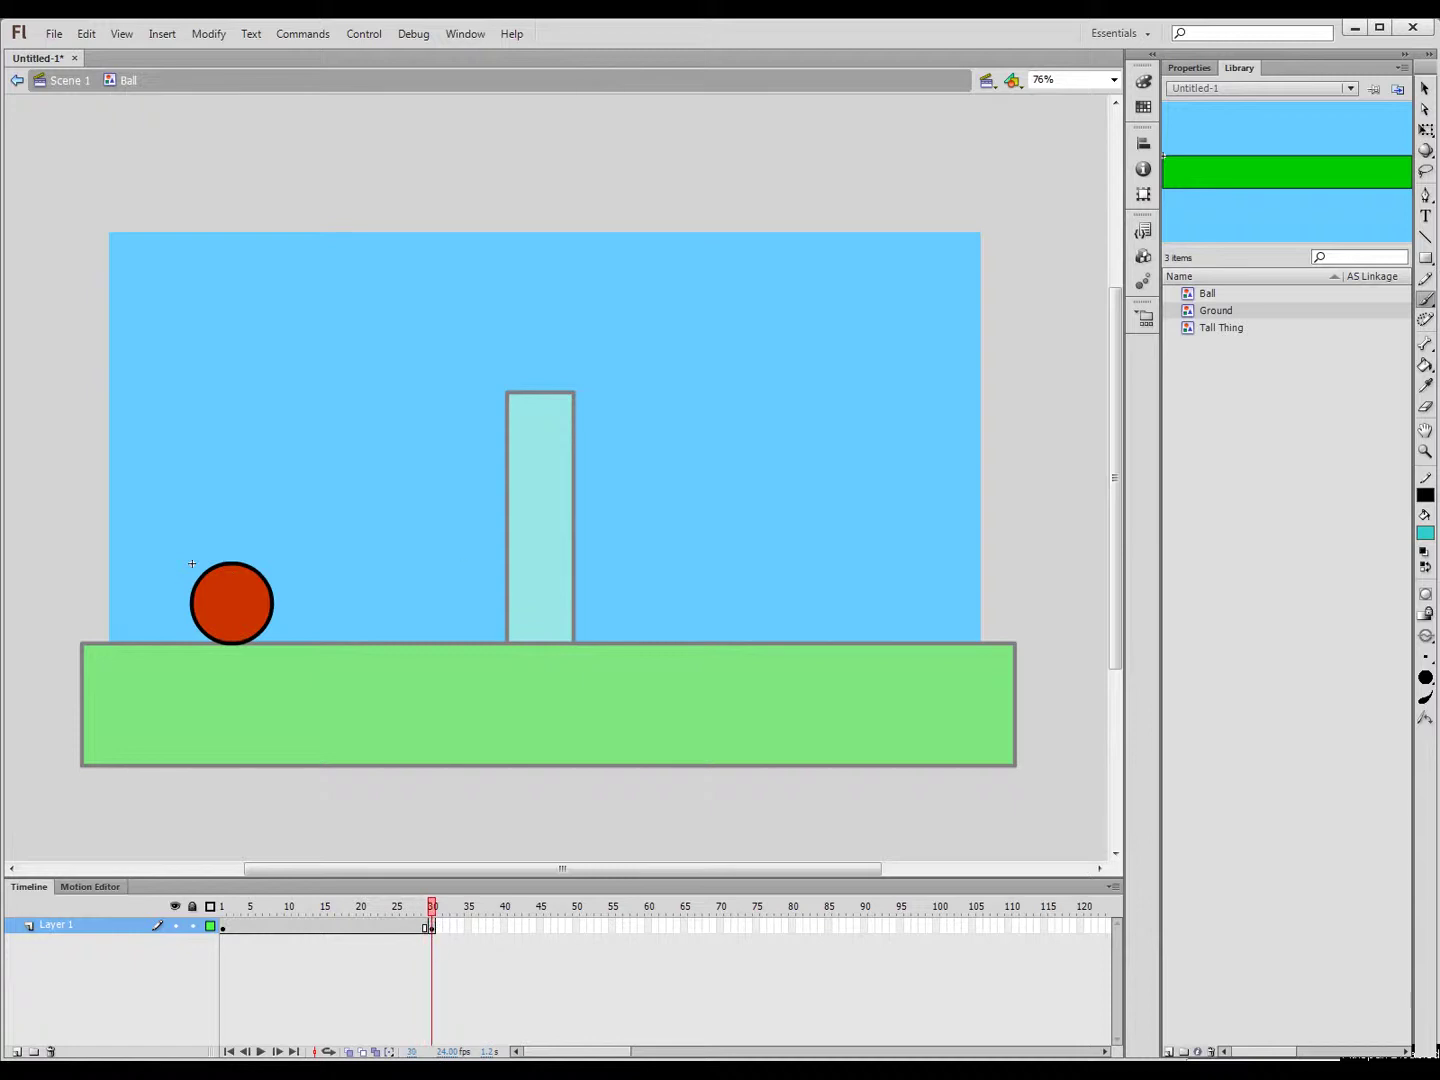
Switch to the Selection tool and insert a keyframe at frame 15 on the Ball symbol's Layer 1
{"action": "left_click", "coordinate": [1419, 92]}
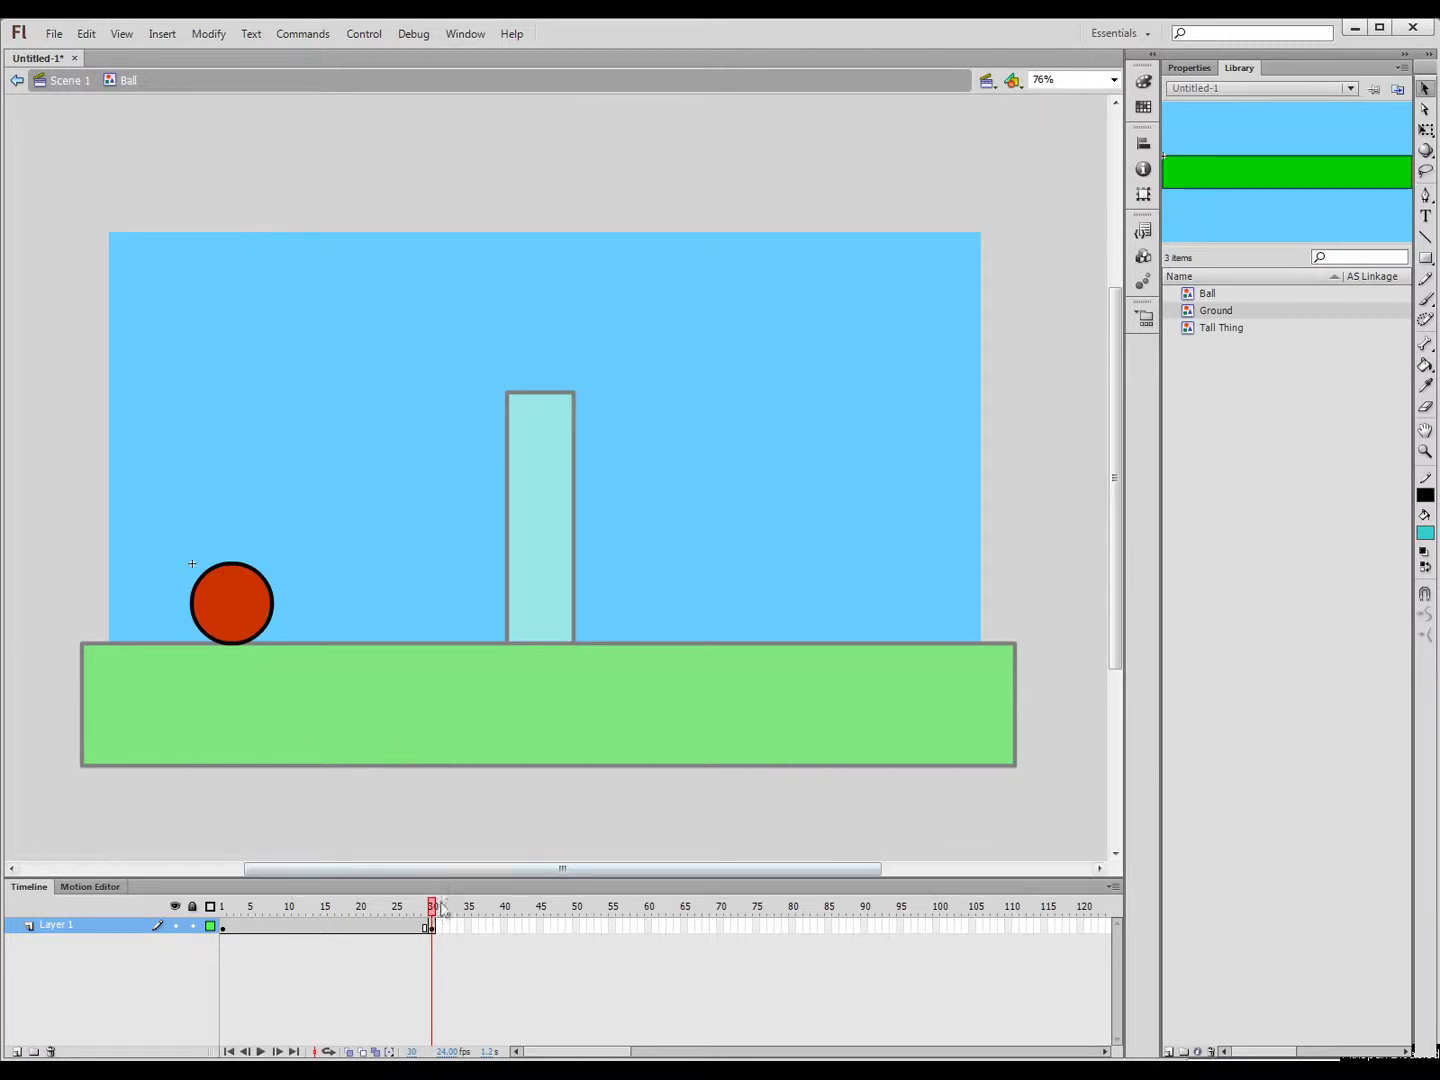
{"action": "left_click_drag", "start_coordinate": [434, 914], "coordinate": [333, 941]}
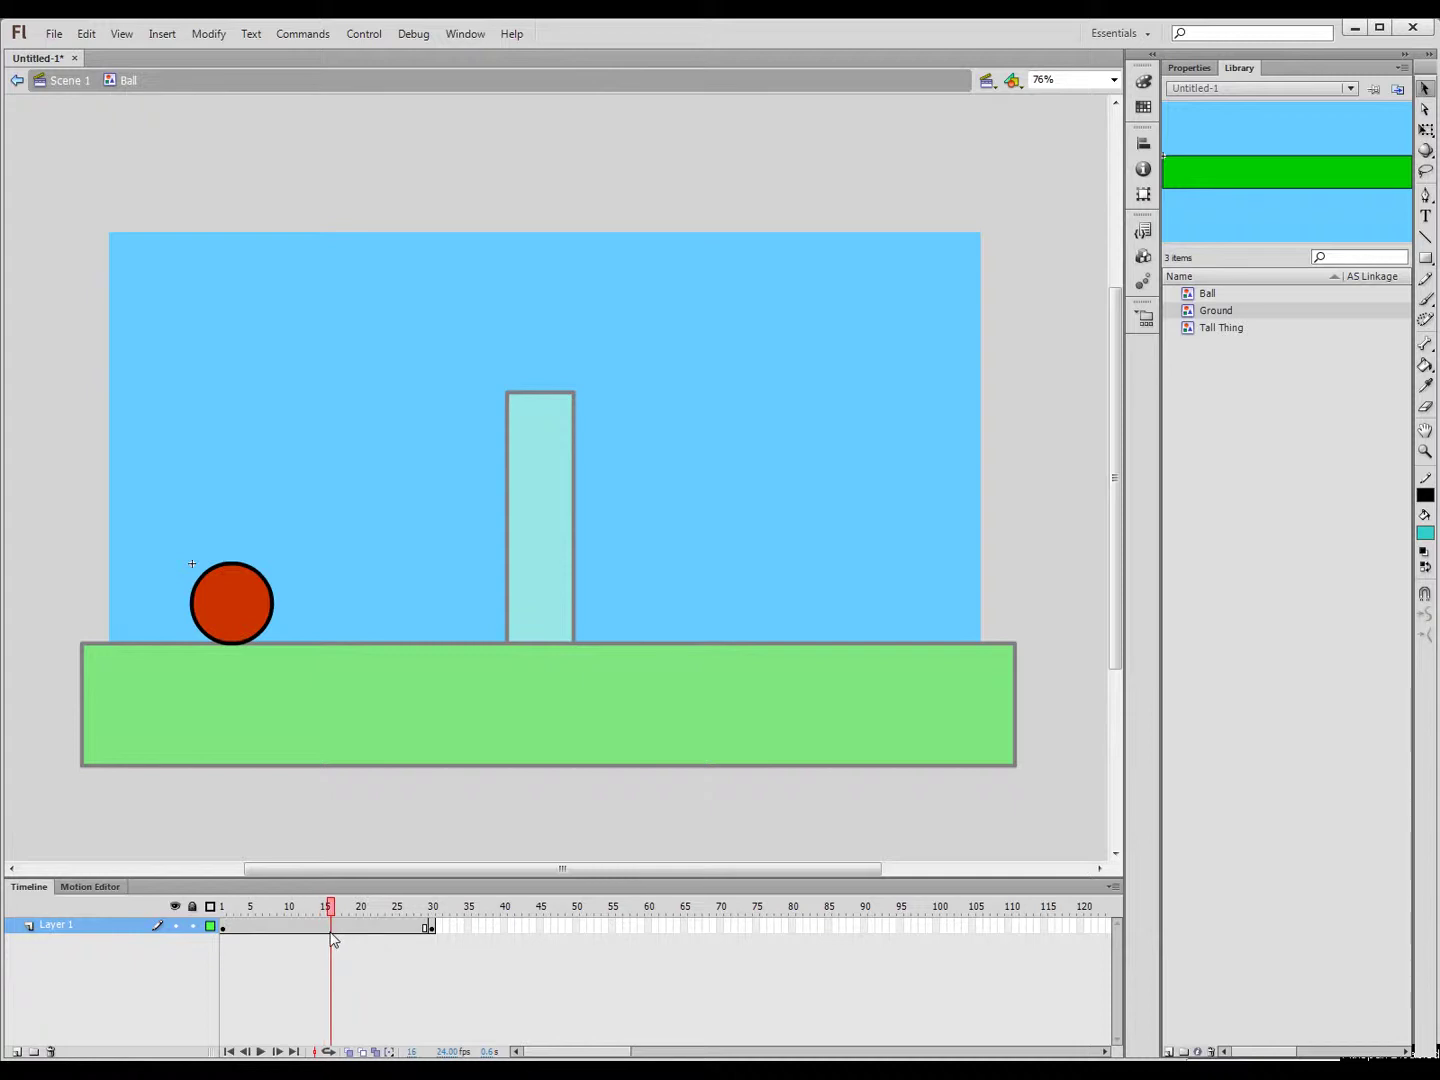
{"action": "left_click_drag", "start_coordinate": [331, 936], "coordinate": [323, 937]}
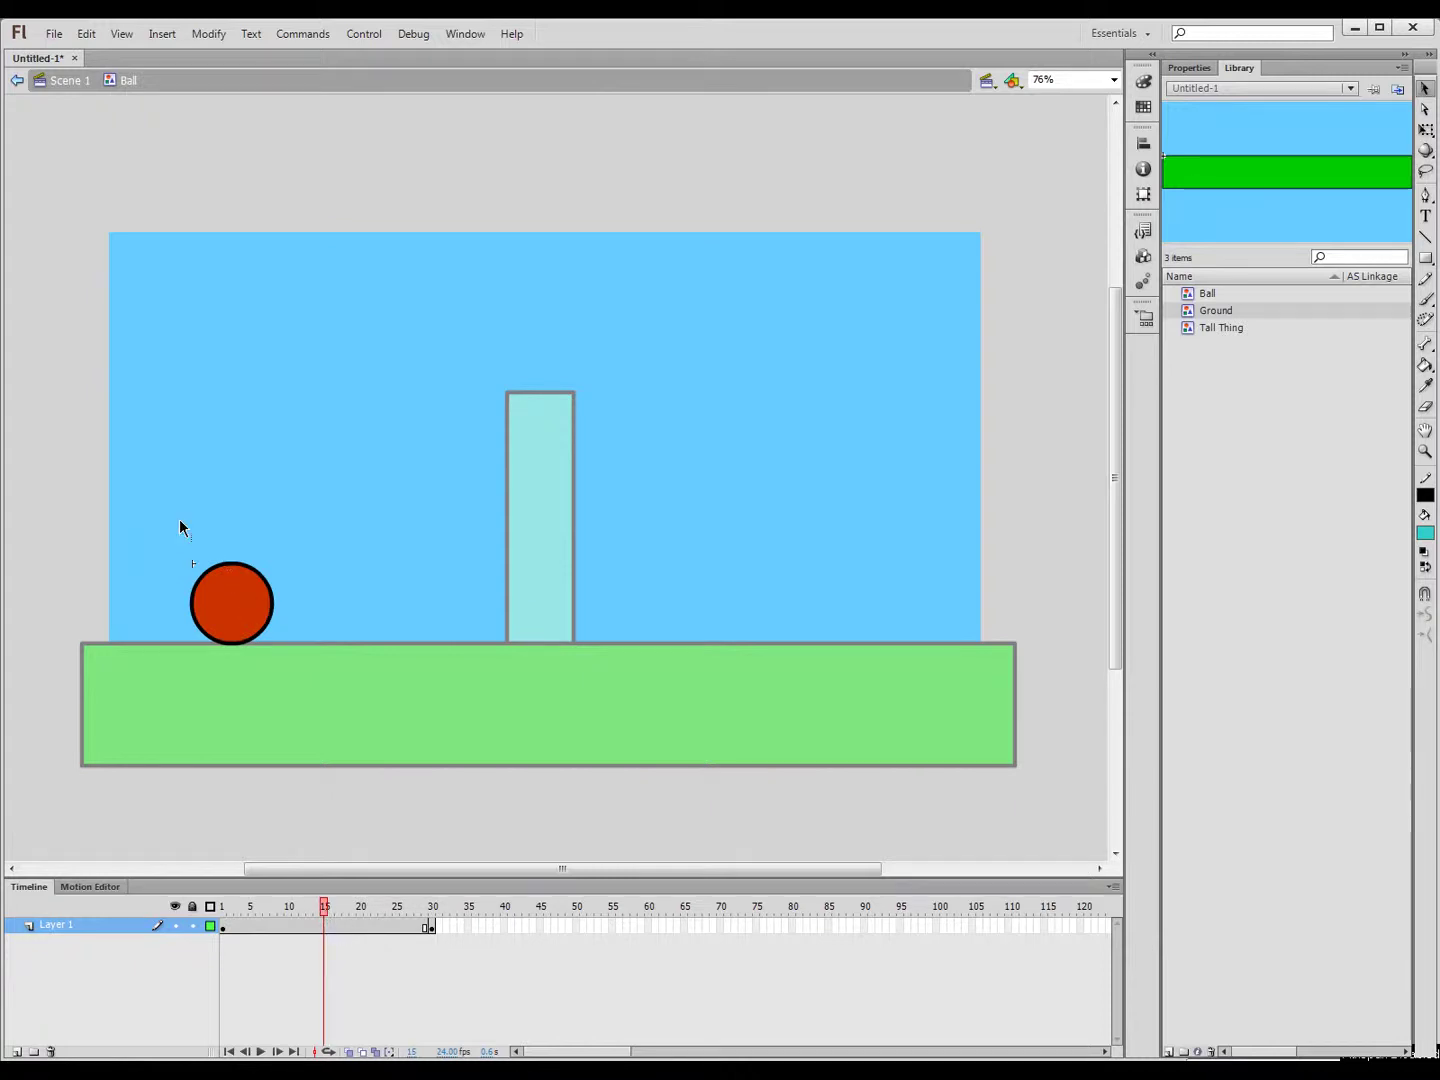
{"action": "right_click", "coordinate": [323, 936]}
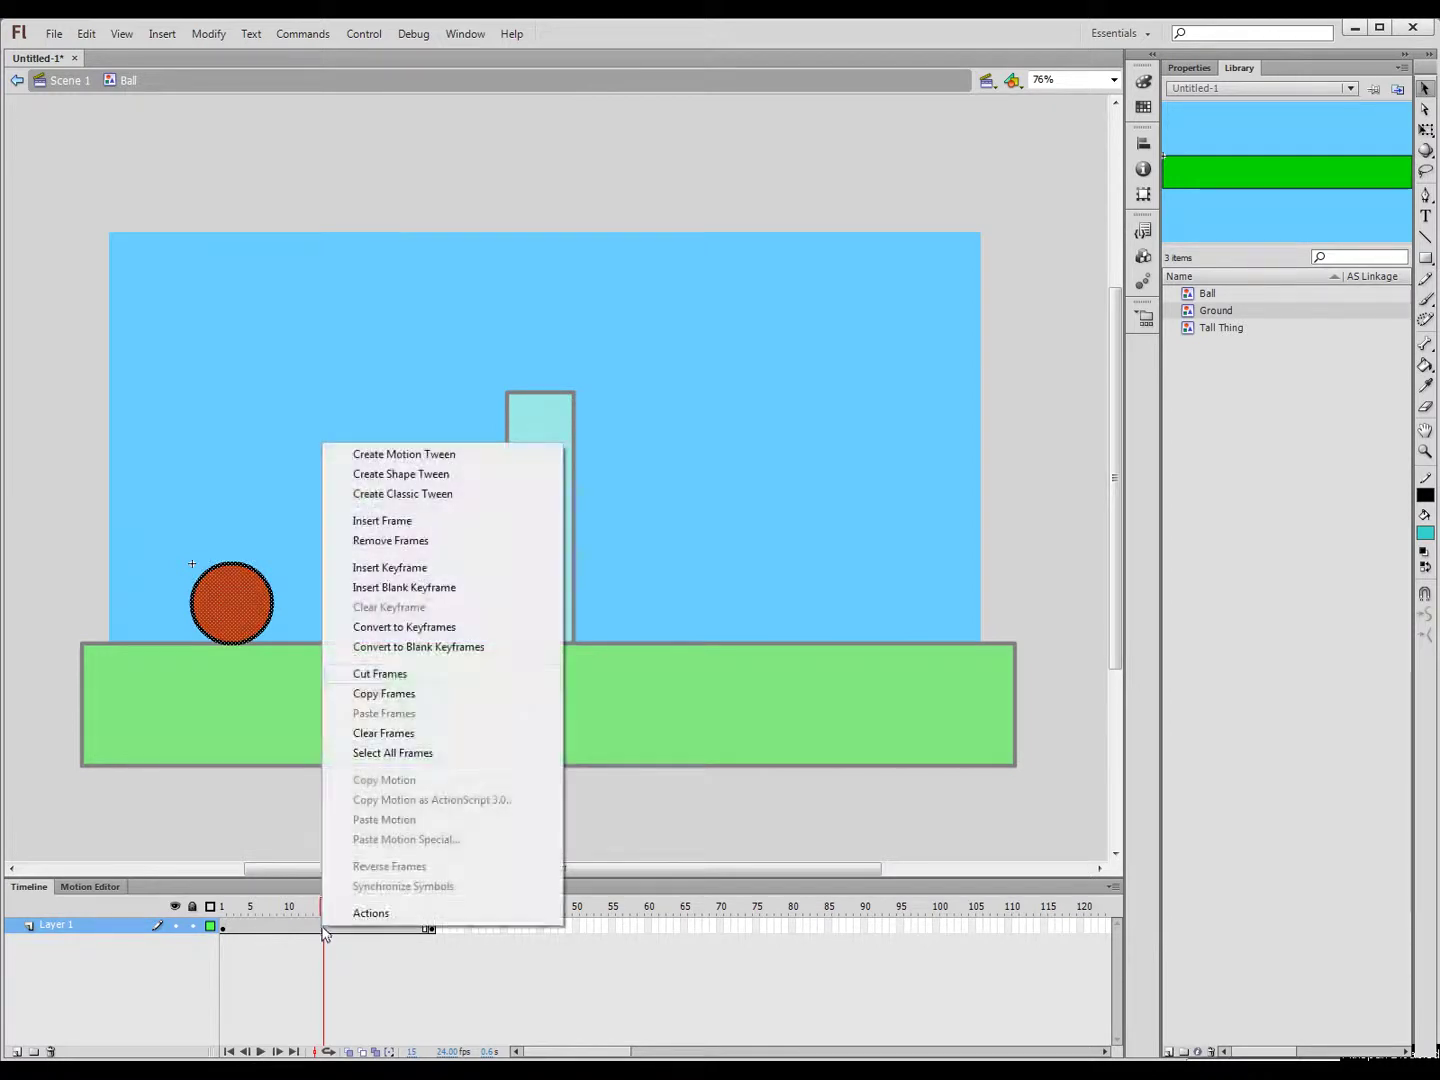
{"action": "left_click", "coordinate": [417, 575]}
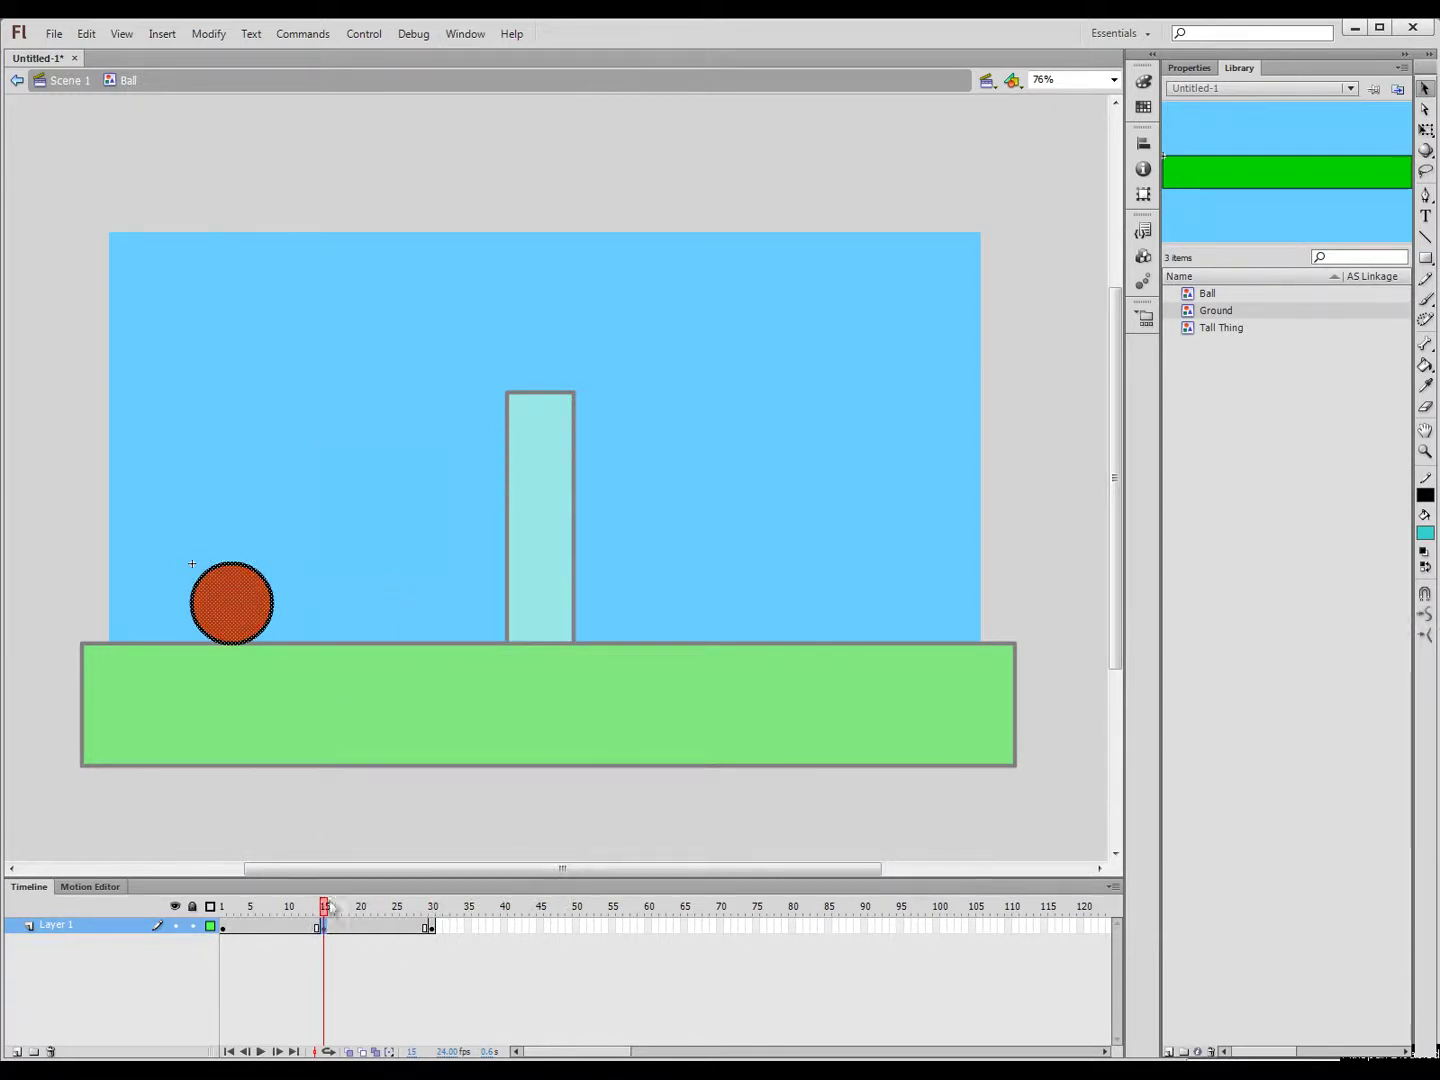
{"action": "mouse_move", "coordinate": [325, 908]}
{"action": "left_mouse_down"}
{"action": "mouse_move", "coordinate": [222, 910]}
{"action": "mouse_move", "coordinate": [327, 933]}
{"action": "mouse_move", "coordinate": [433, 928]}
{"action": "mouse_move", "coordinate": [325, 931]}
{"action": "left_mouse_up"}
{"action": "left_click", "coordinate": [325, 936]}
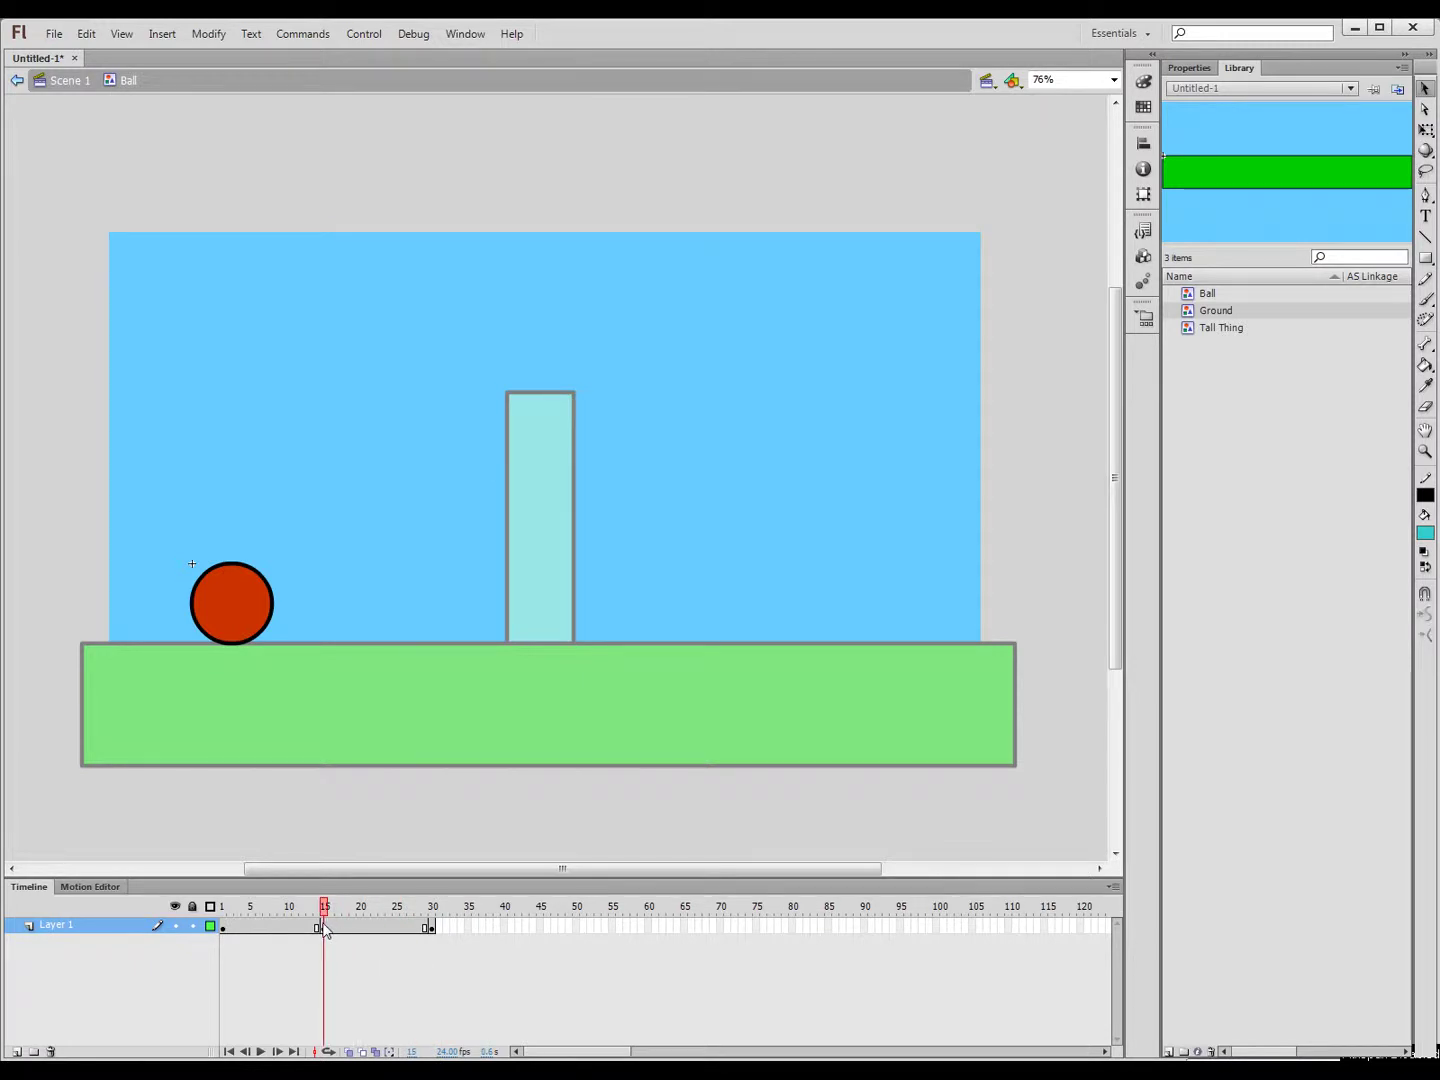
Move the whole ball straight up into the sky at frame 15 and play the animation
{"action": "left_click_drag", "start_coordinate": [188, 541], "coordinate": [307, 681]}
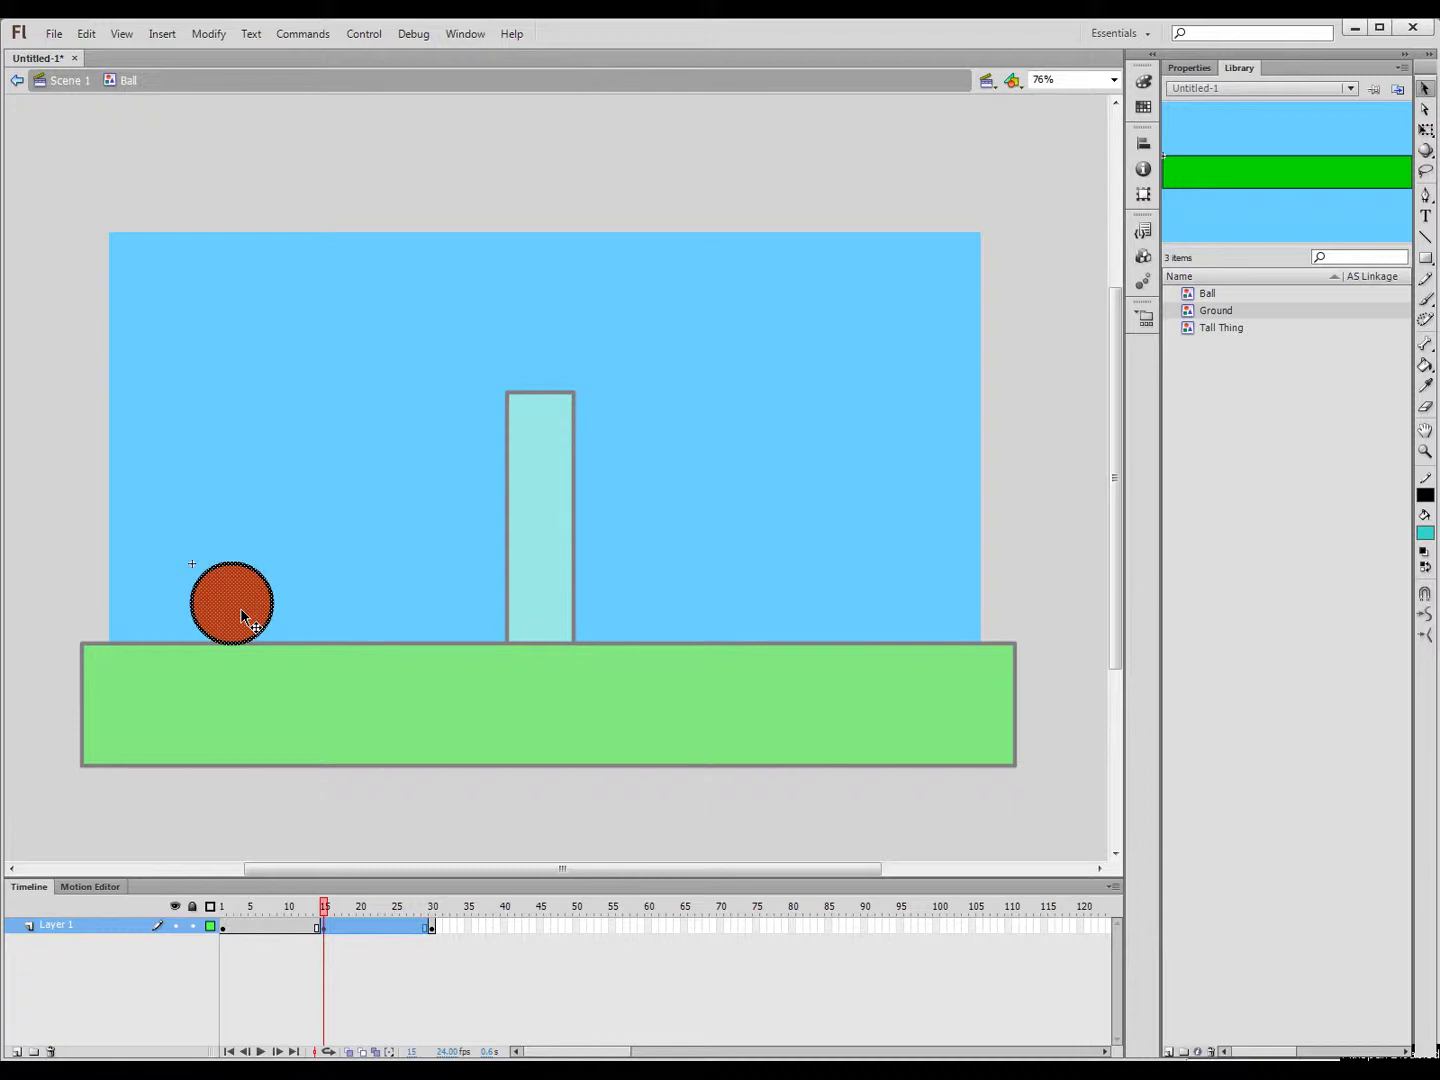
{"action": "left_click_drag", "start_coordinate": [240, 612], "coordinate": [244, 386]}
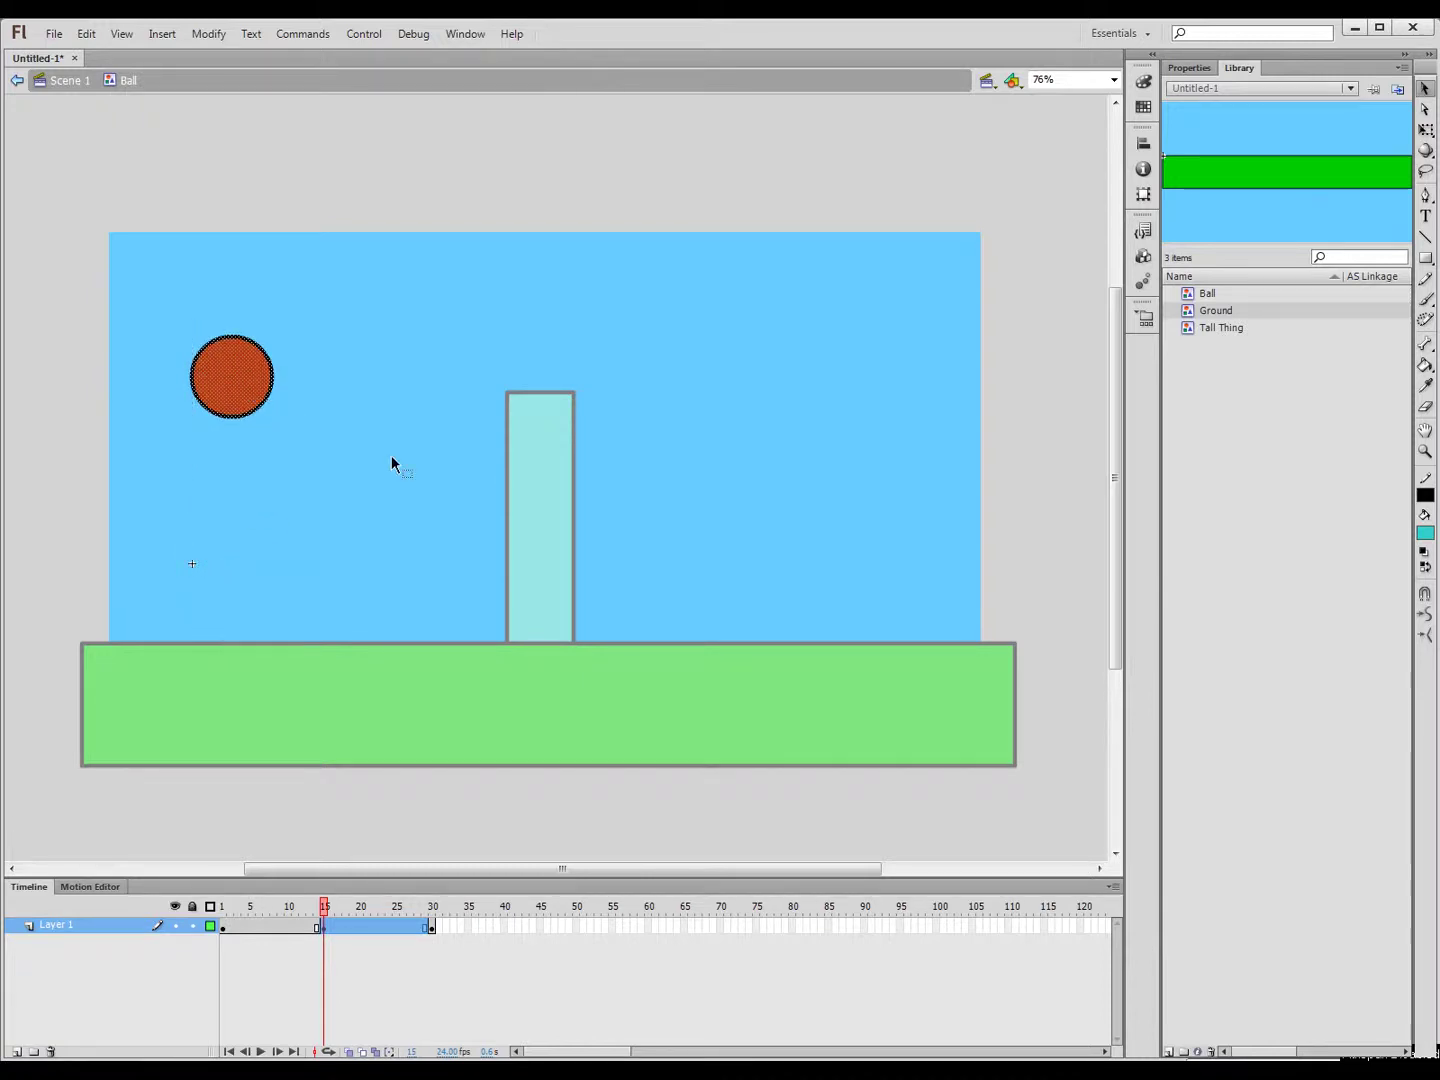
{"action": "key", "text": "Return"}
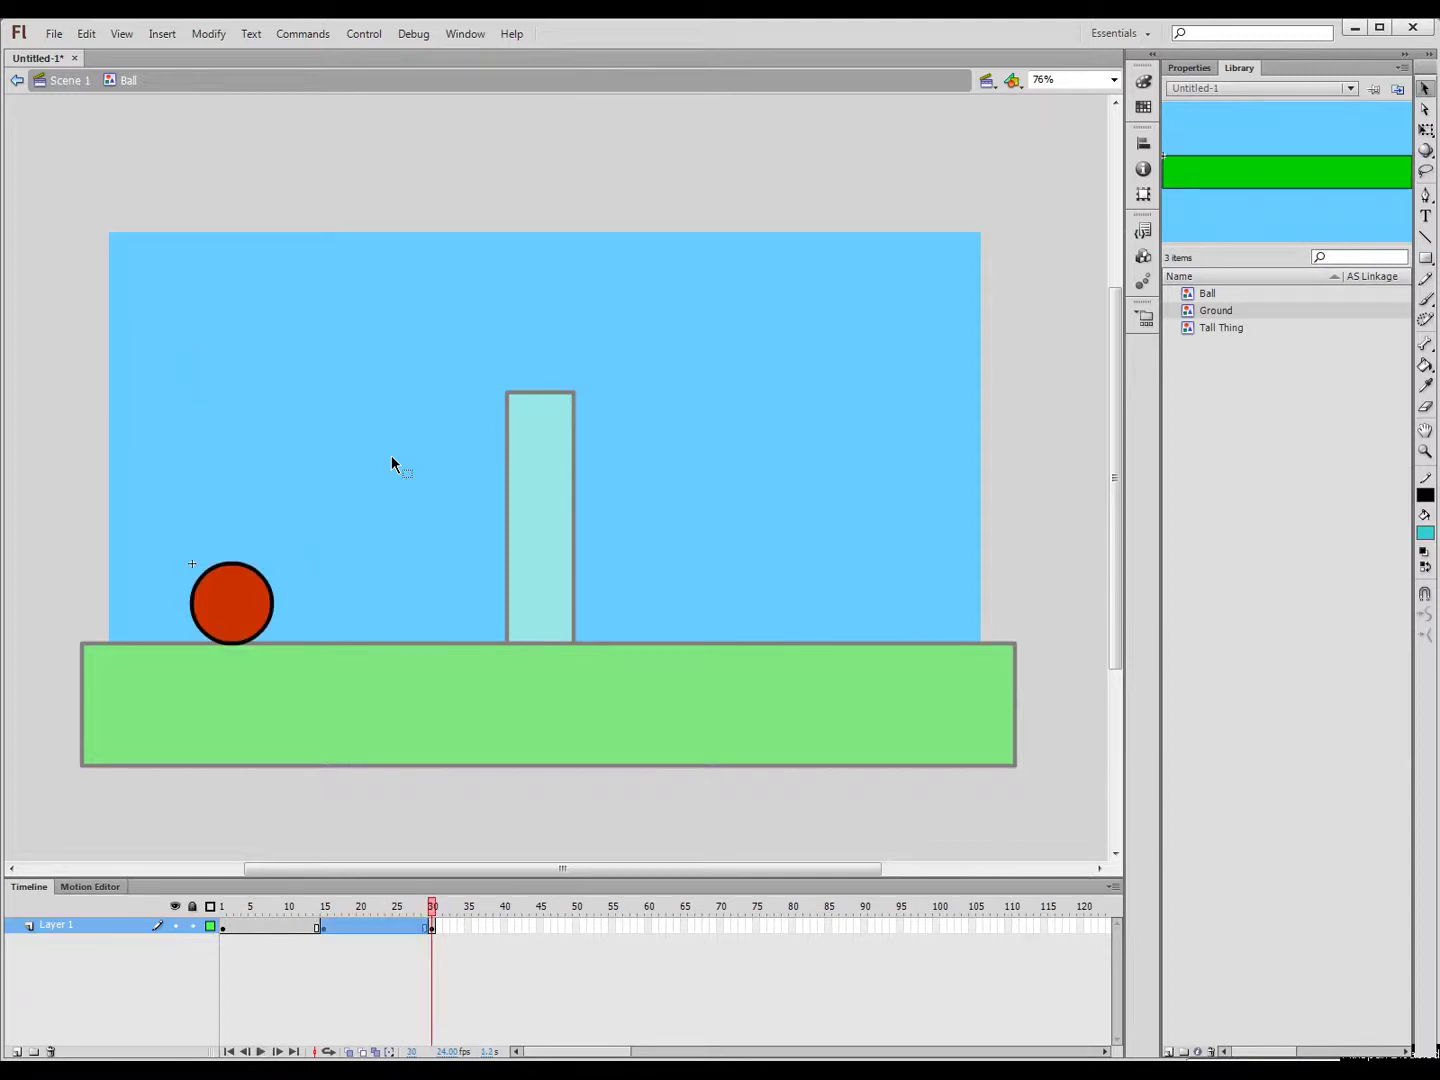
Compare the ball's position at the keyframes on frames 1, 15 and 30
{"action": "left_click", "coordinate": [222, 918]}
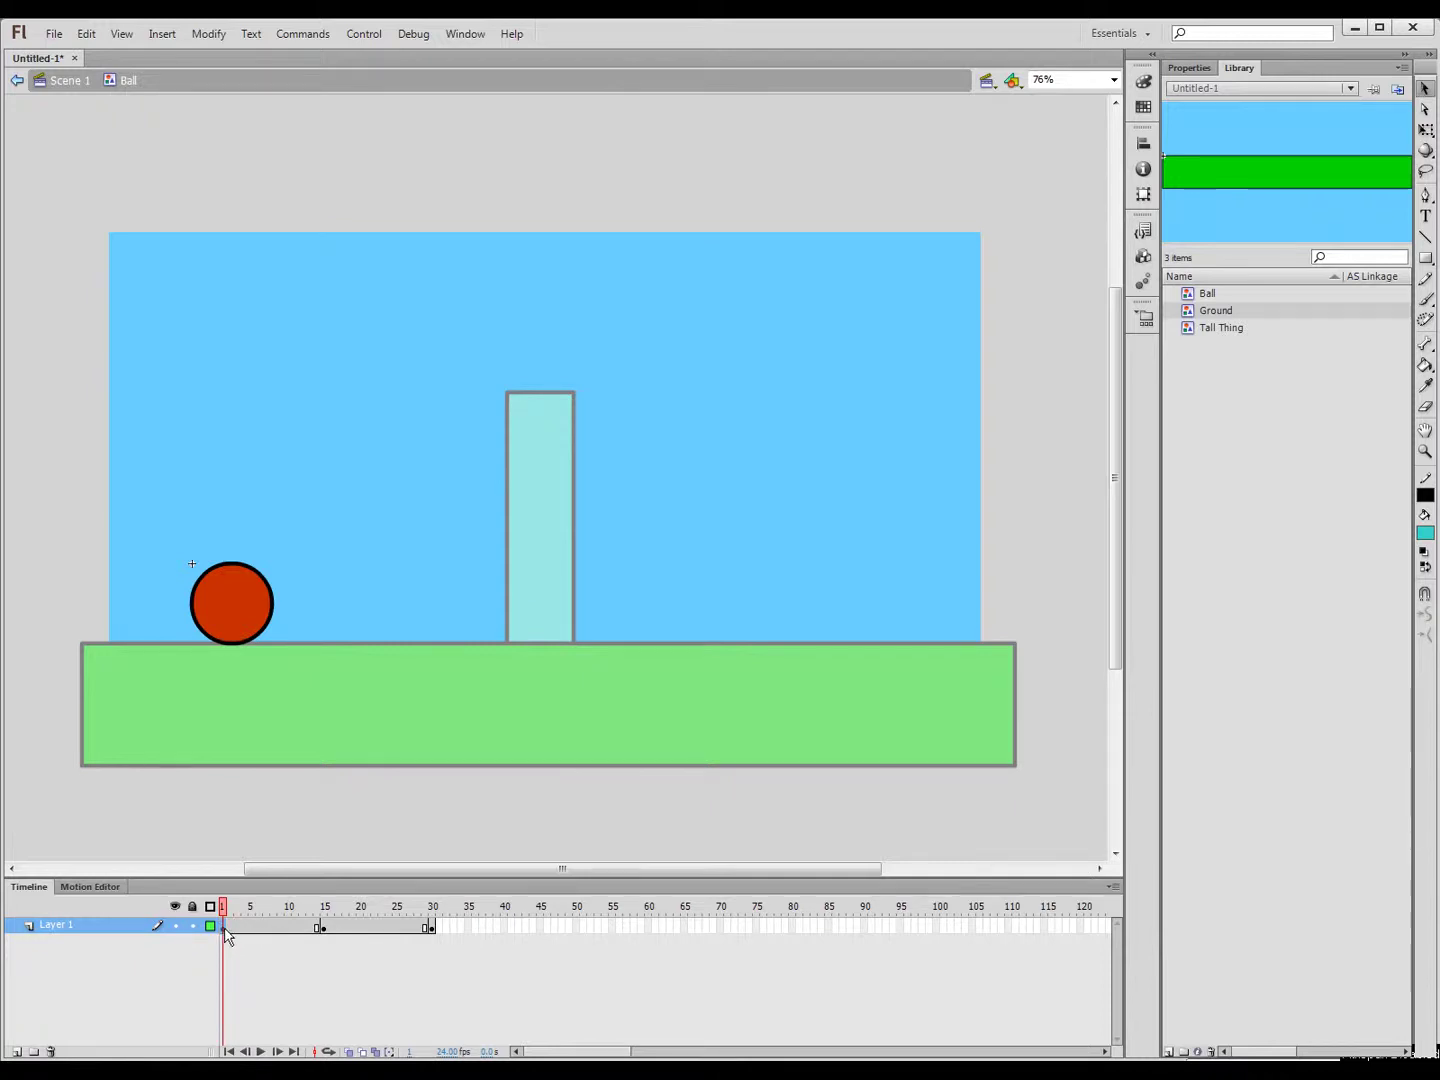
{"action": "left_click", "coordinate": [321, 930]}
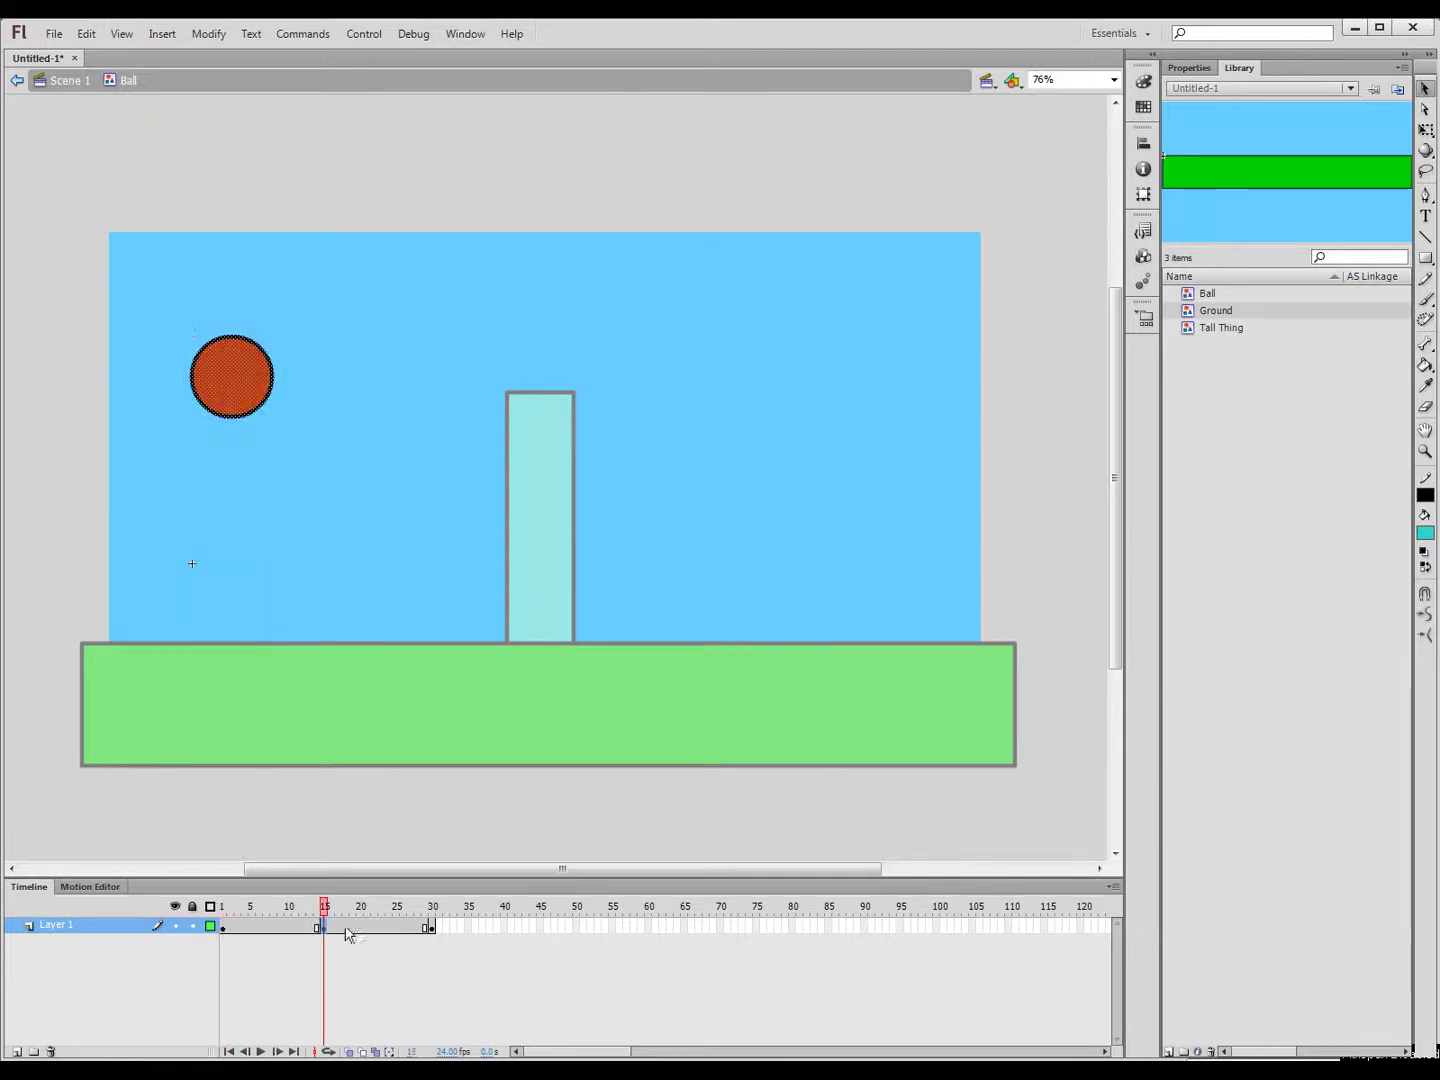
{"action": "left_click", "coordinate": [431, 930]}
{"action": "left_click", "coordinate": [223, 928]}
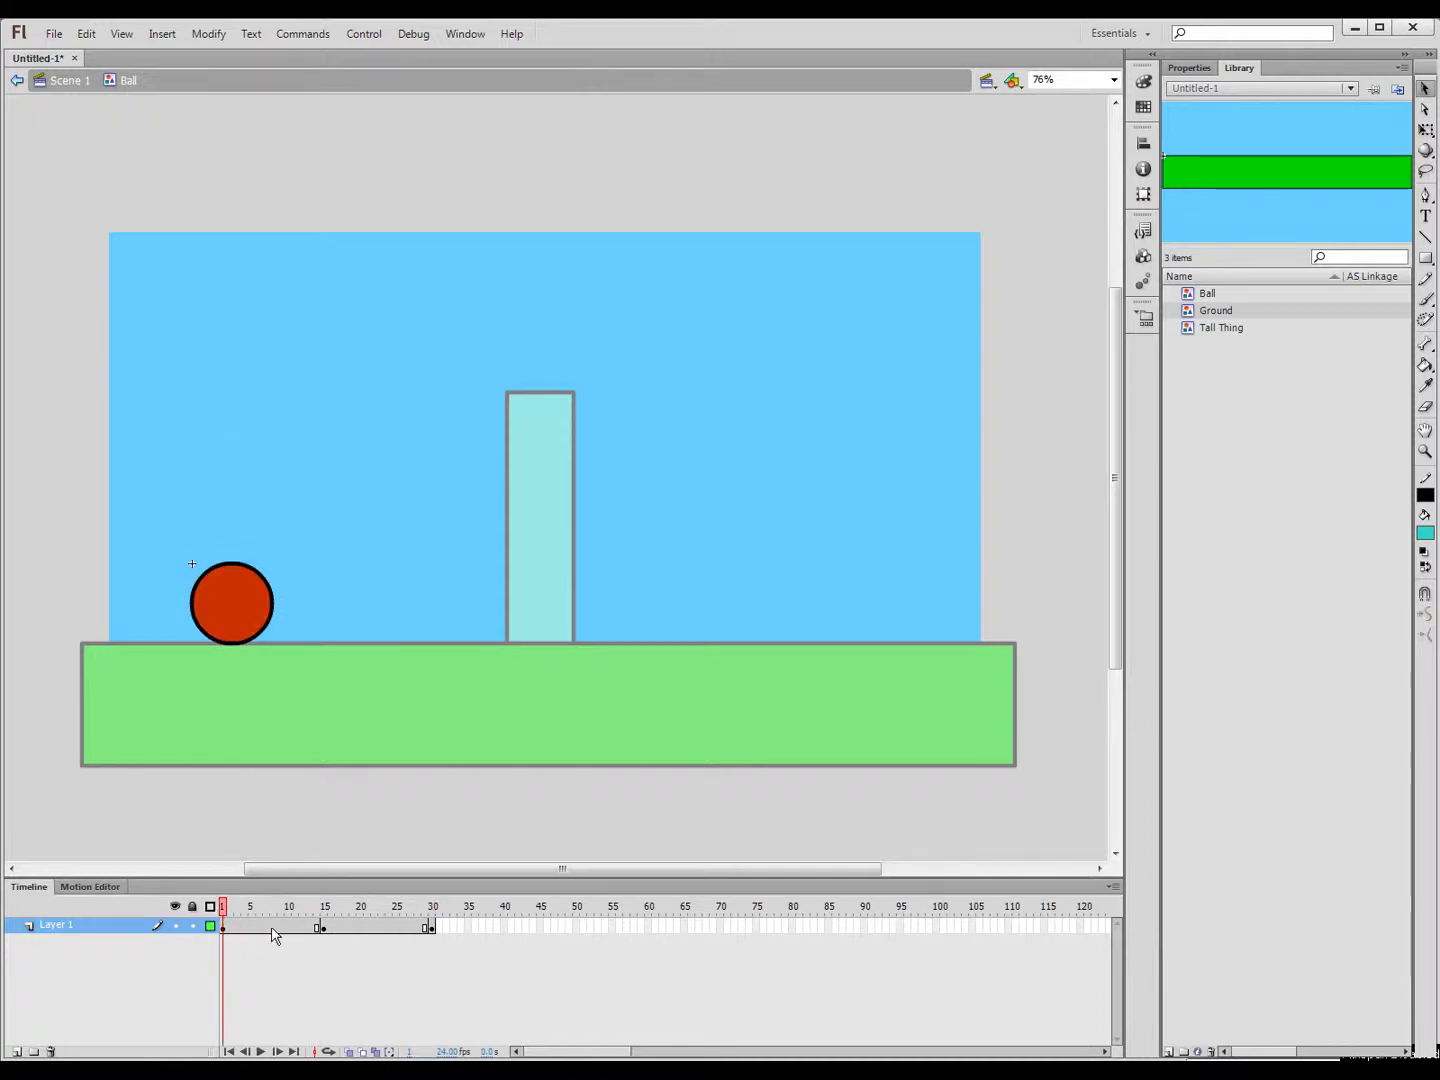
{"action": "mouse_move", "coordinate": [221, 913]}
{"action": "left_mouse_down"}
{"action": "mouse_move", "coordinate": [436, 931]}
{"action": "mouse_move", "coordinate": [88, 916]}
{"action": "left_mouse_up"}
Create a classic tween from the frame 1 keyframe to the frame 15 keyframe on the Ball symbol's Layer 1
{"action": "left_click", "coordinate": [227, 930]}
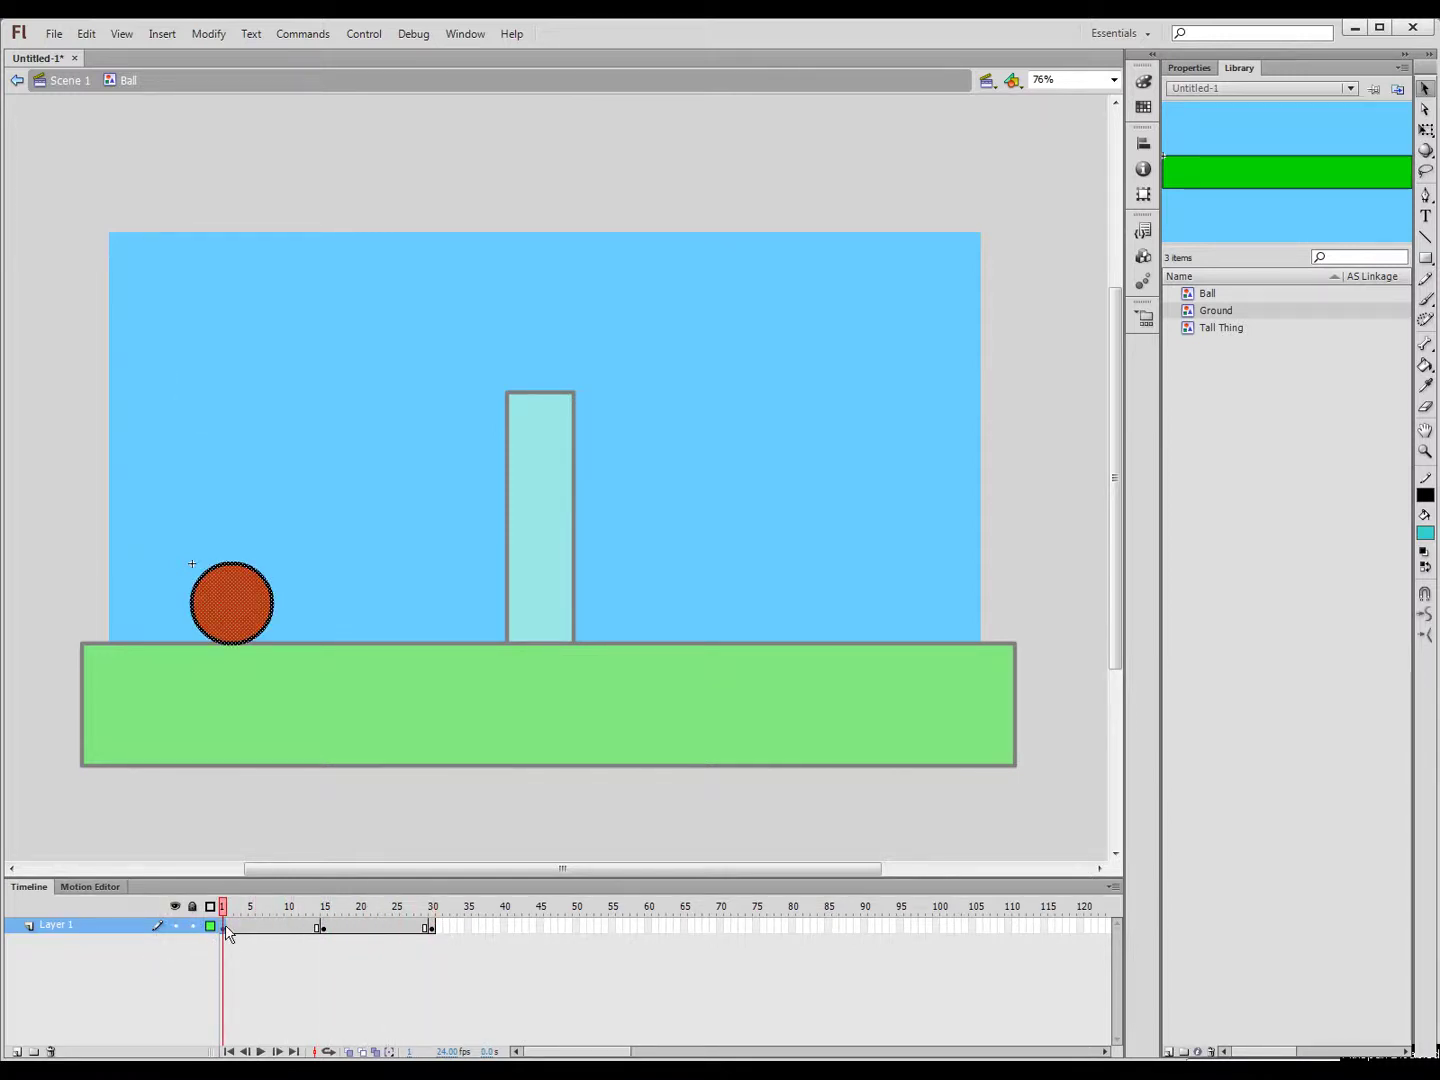
{"action": "right_click", "coordinate": [228, 930]}
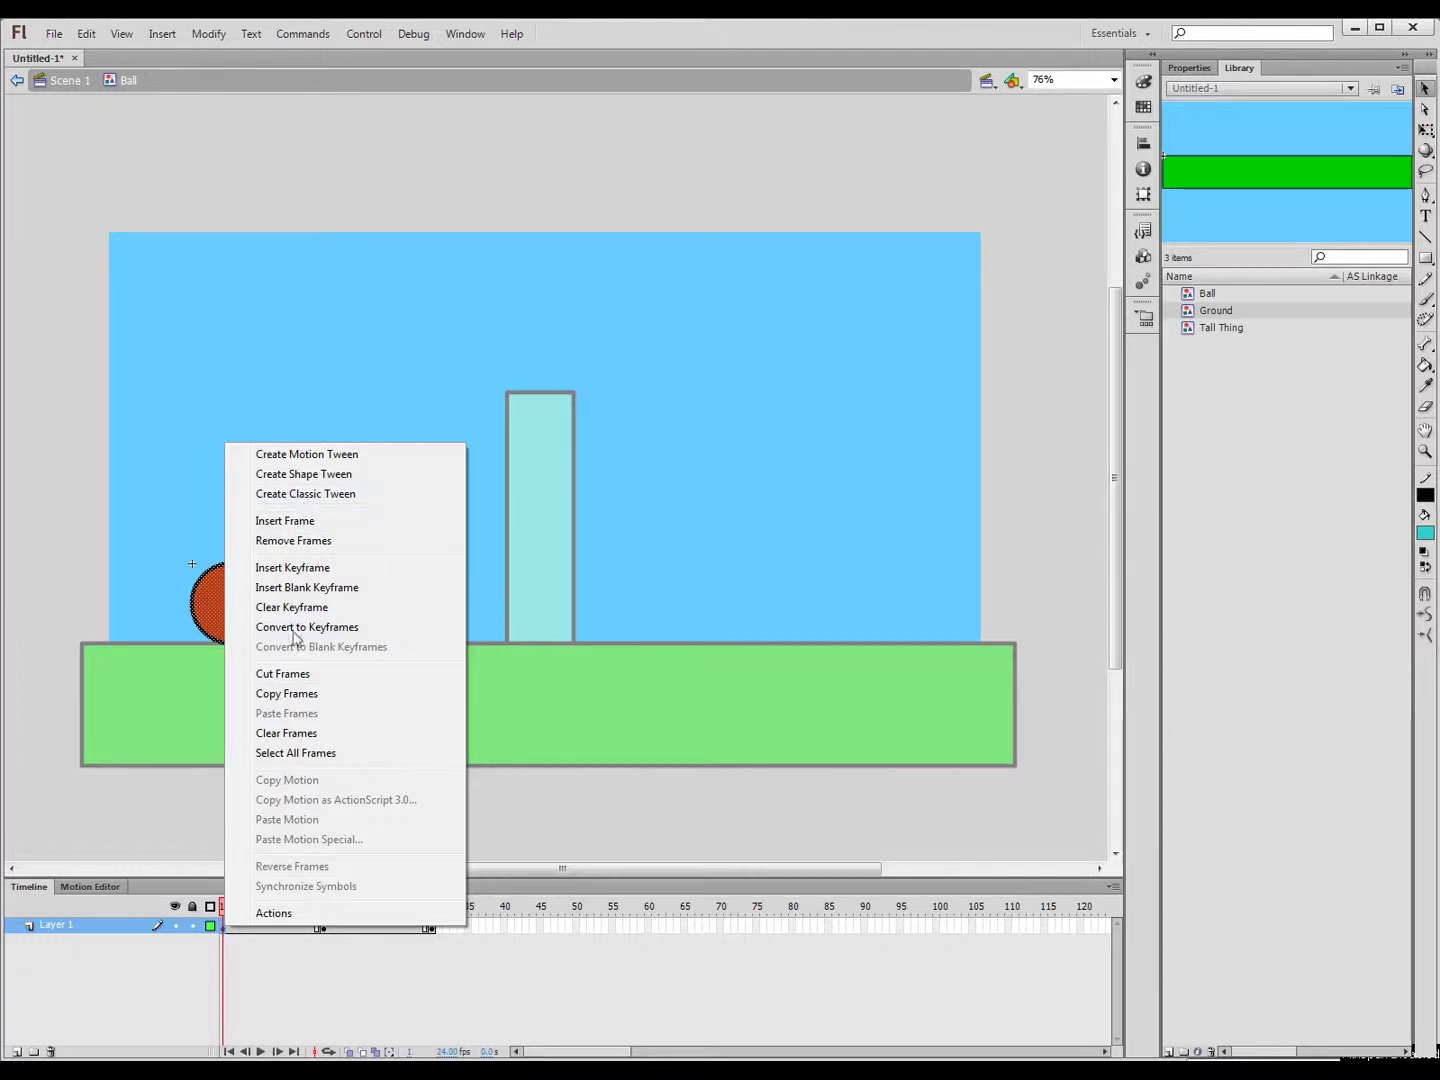
{"action": "left_click", "coordinate": [246, 949]}
{"action": "right_click", "coordinate": [223, 931]}
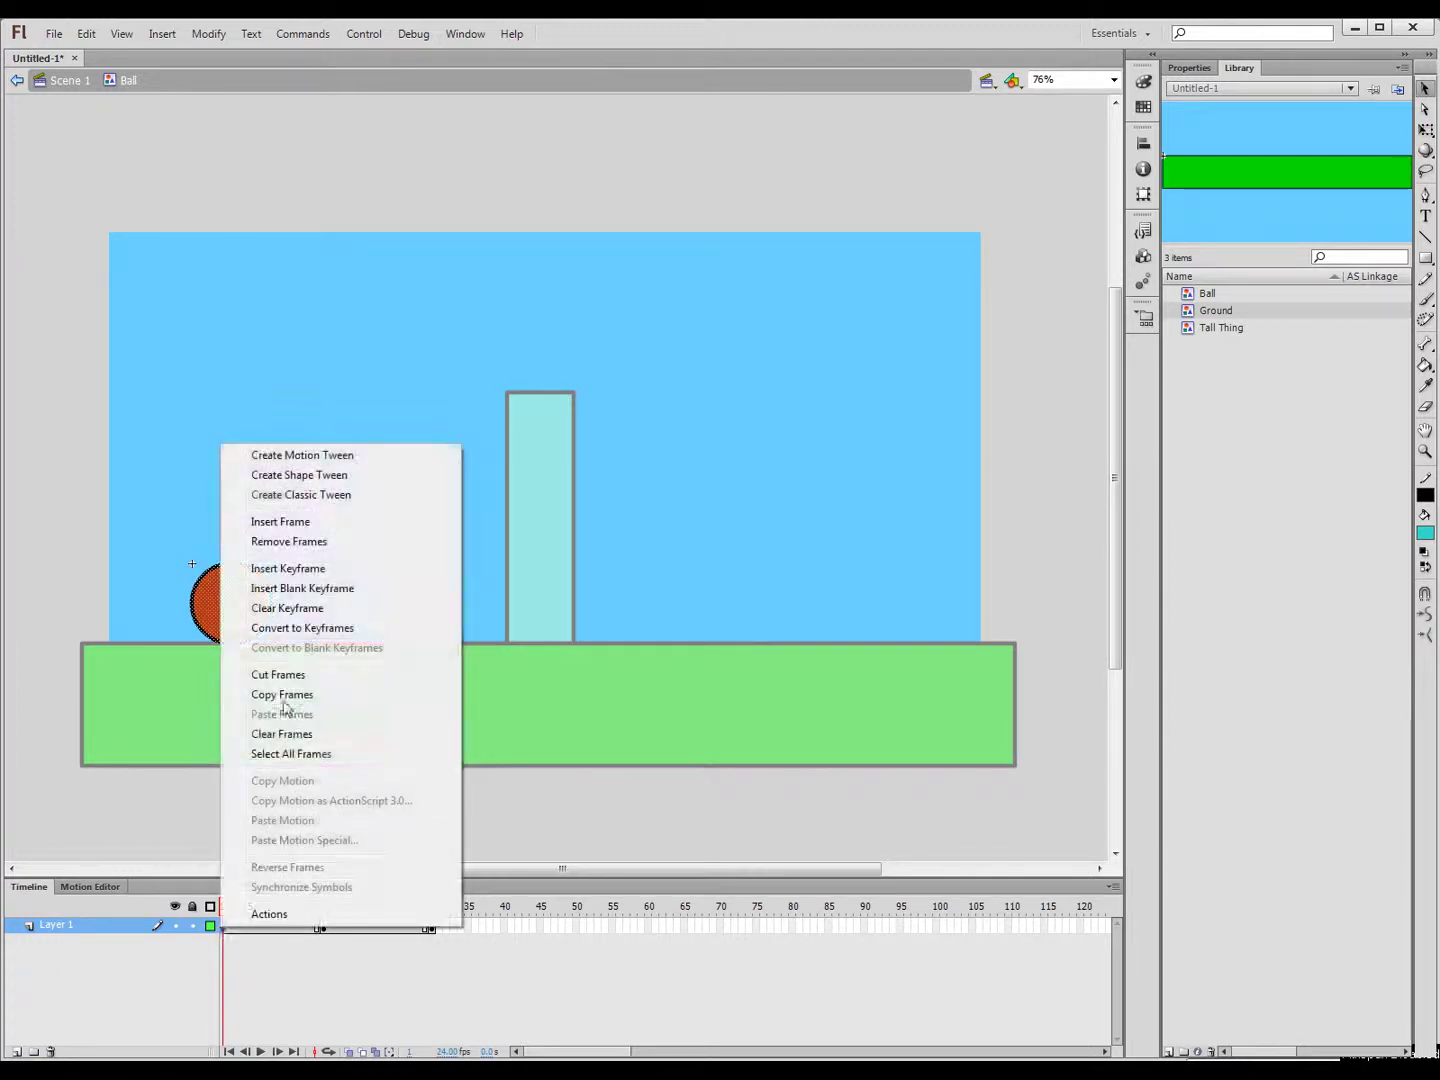
{"action": "left_click", "coordinate": [310, 495]}
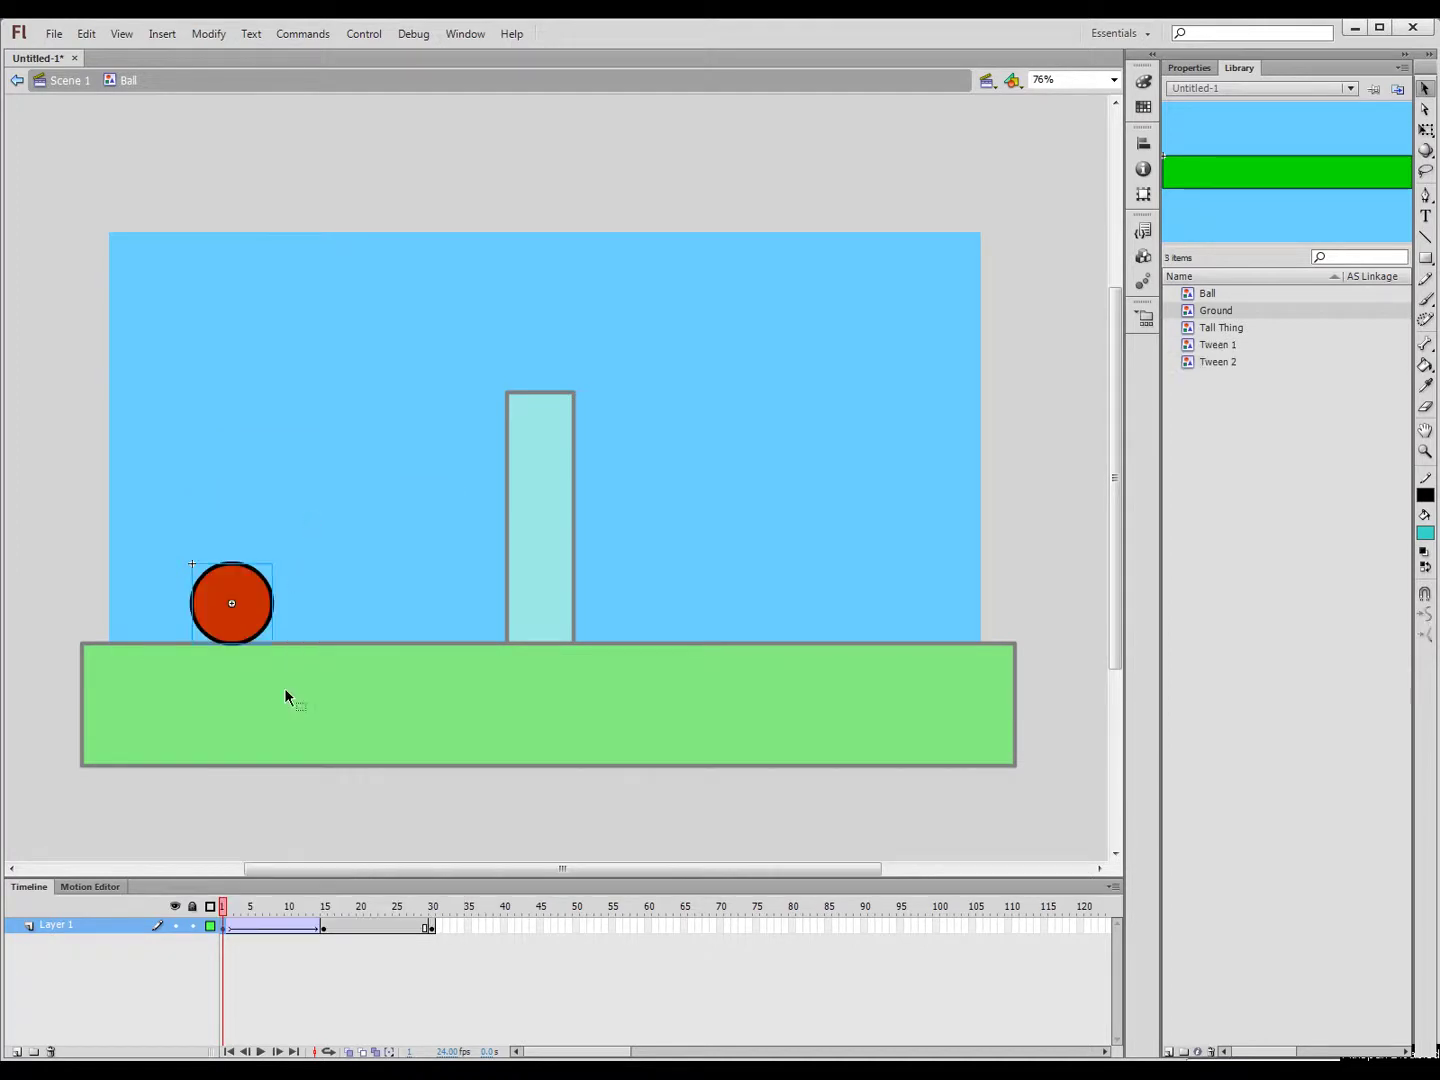
Create a classic tween from the frame 15 keyframe to the frame 30 keyframe on the Ball symbol's Layer 1
{"action": "left_click", "coordinate": [238, 912]}
{"action": "left_click_drag", "start_coordinate": [238, 914], "coordinate": [325, 923]}
{"action": "right_click", "coordinate": [324, 929]}
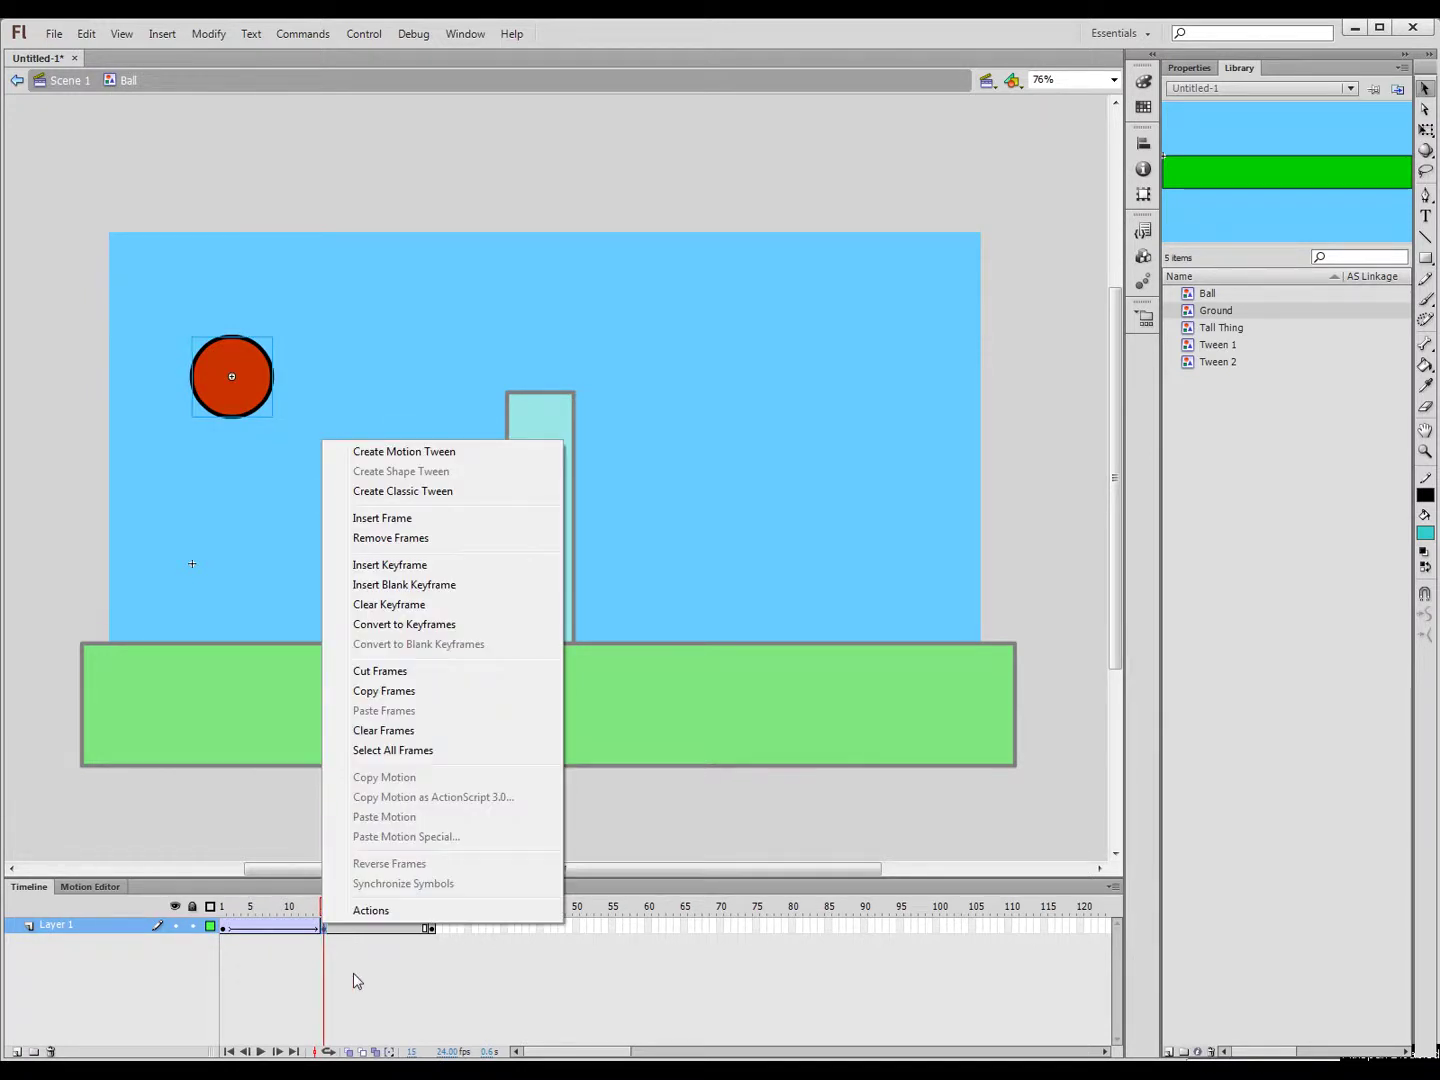
{"action": "left_click", "coordinate": [324, 928]}
{"action": "mouse_move", "coordinate": [321, 916]}
{"action": "left_mouse_down"}
{"action": "mouse_move", "coordinate": [431, 925]}
{"action": "mouse_move", "coordinate": [324, 929]}
{"action": "left_mouse_up"}
{"action": "right_click", "coordinate": [325, 931]}
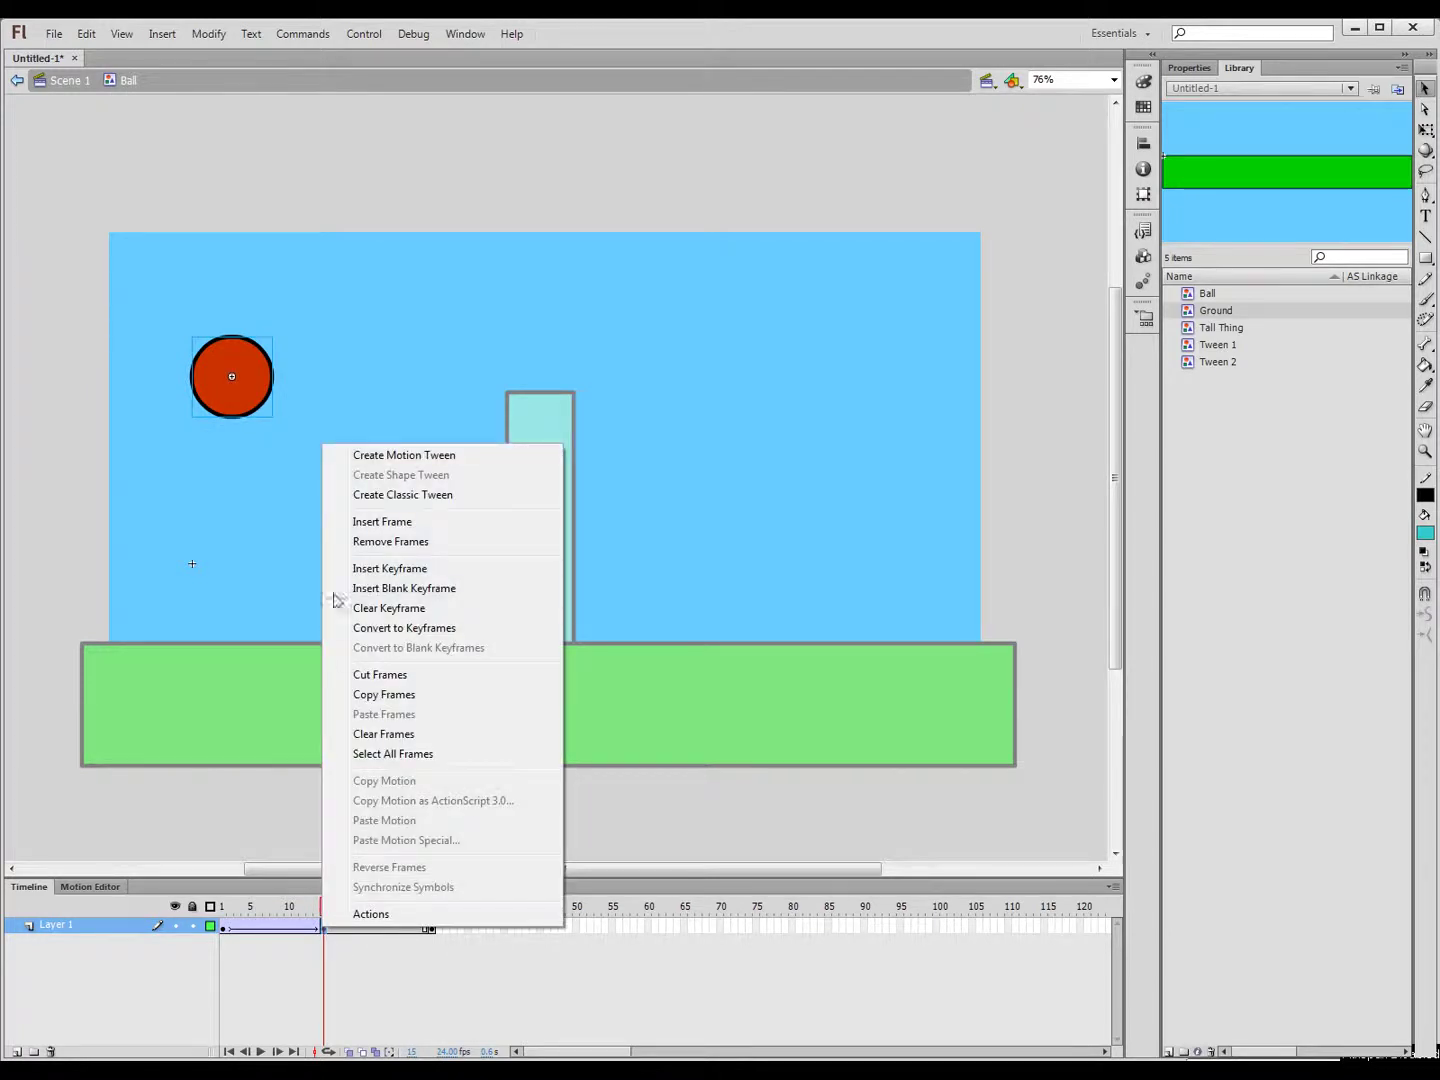
{"action": "left_click", "coordinate": [389, 496]}
Play the tweened ball, inspect frames 15 to 30 with Onion Skin, turn it off and return to frame 1
{"action": "left_click_drag", "start_coordinate": [230, 908], "coordinate": [85, 922]}
{"action": "key", "text": "Return"}
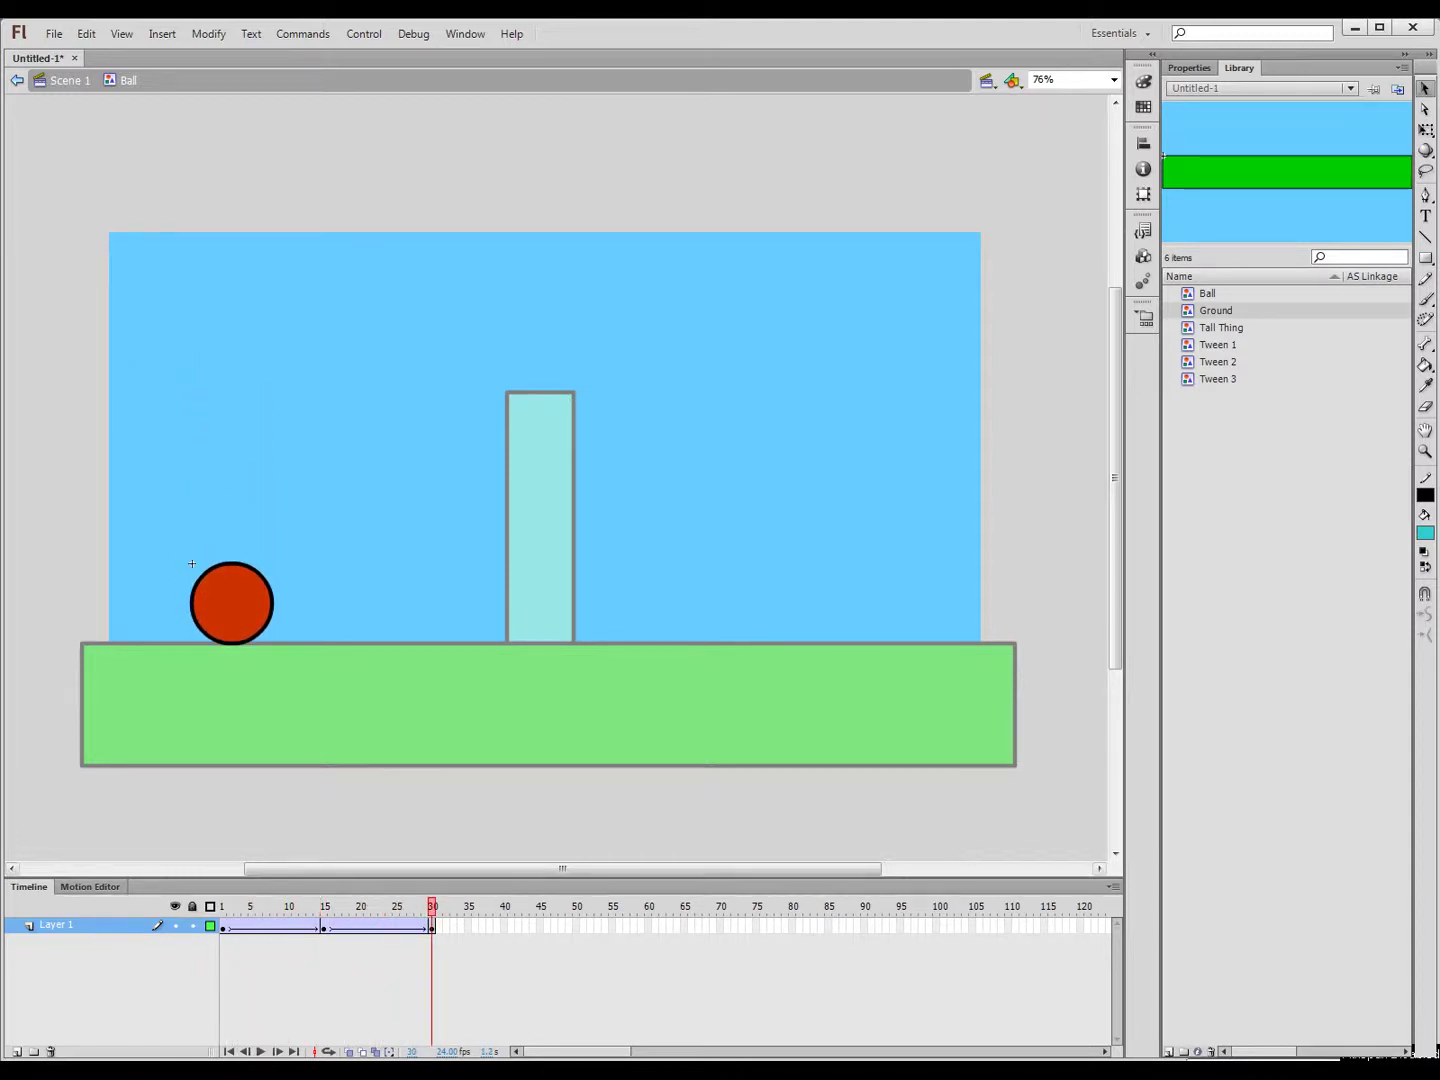
{"action": "left_click", "coordinate": [349, 1052]}
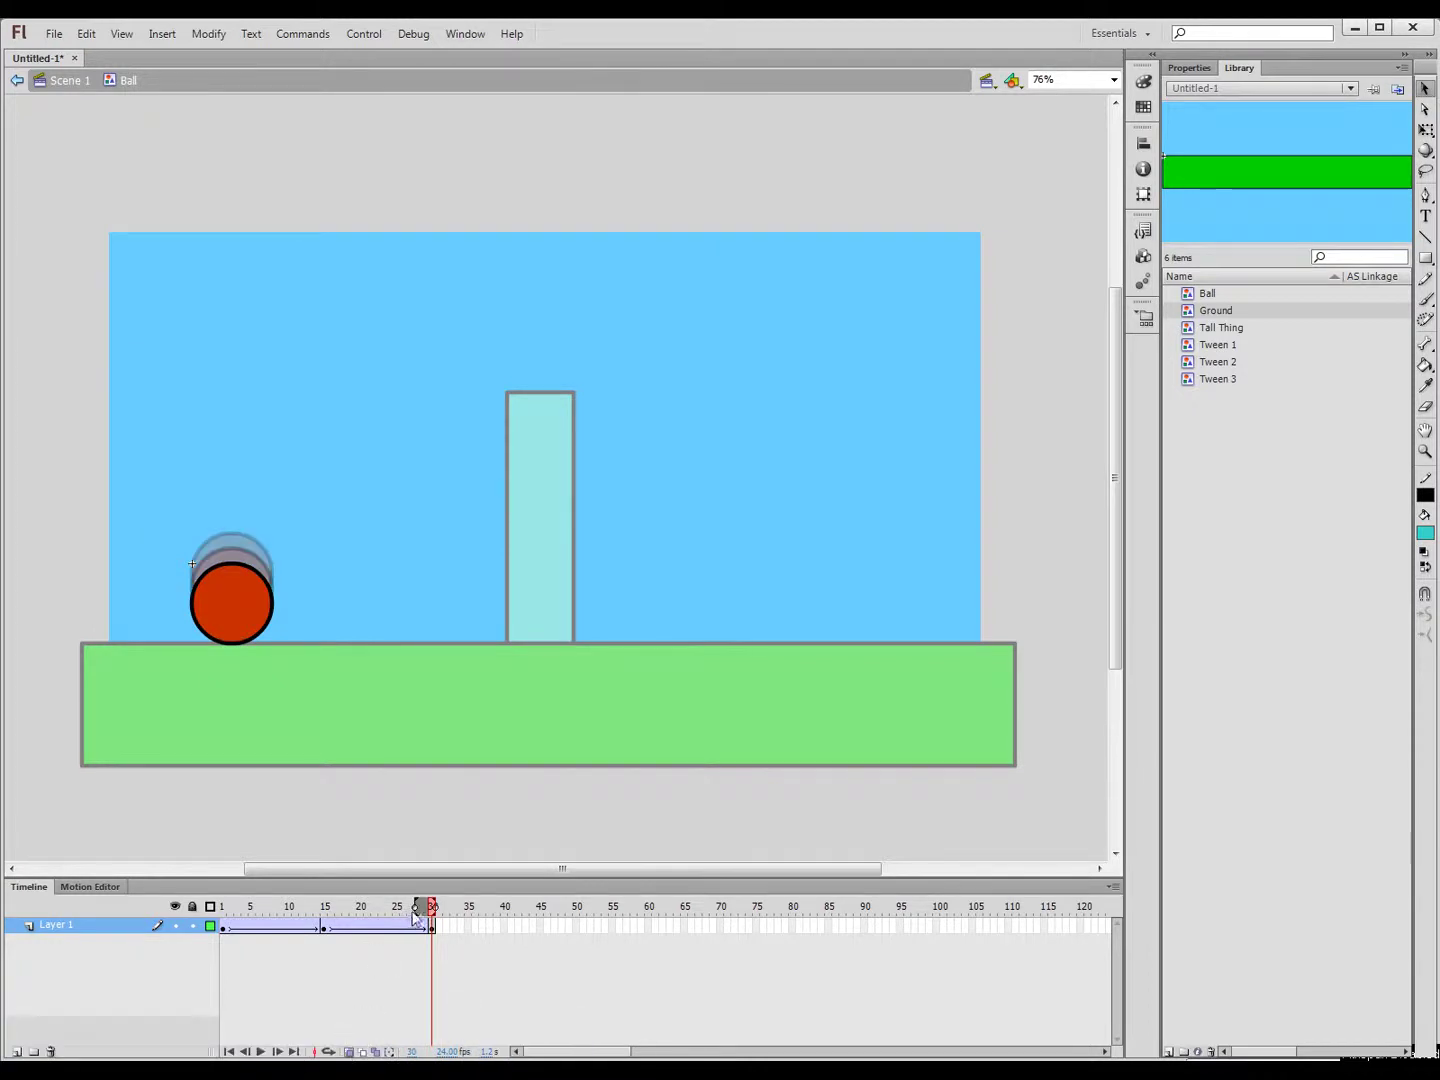
{"action": "left_click_drag", "start_coordinate": [417, 907], "coordinate": [323, 910]}
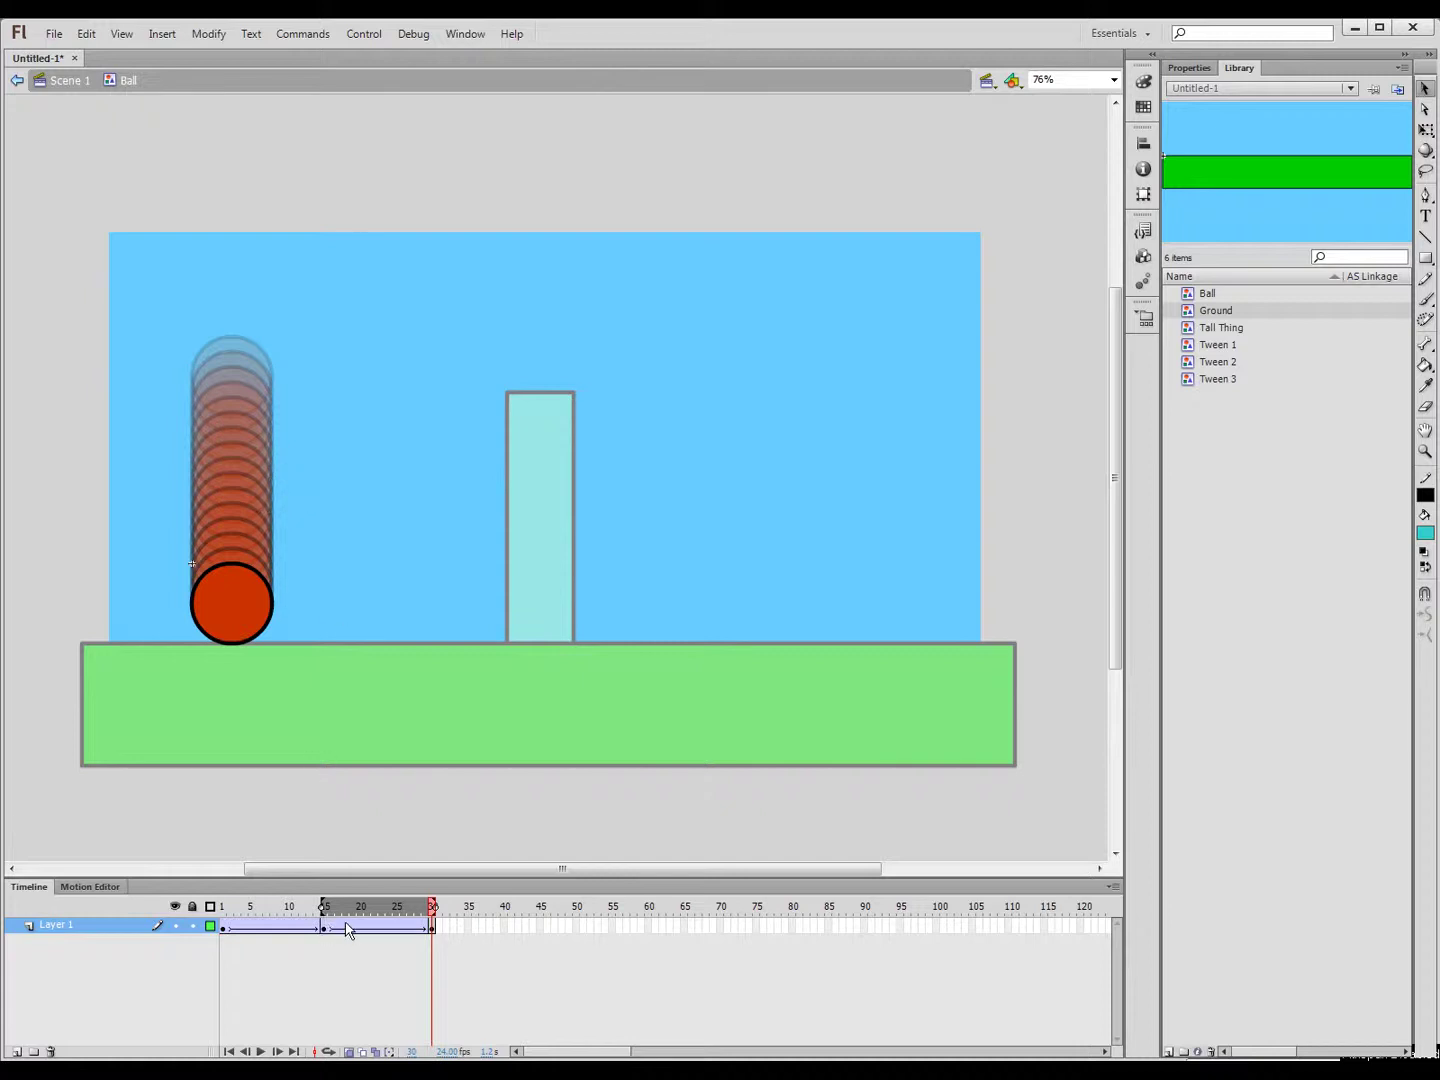
{"action": "left_click", "coordinate": [349, 1052]}
{"action": "left_click_drag", "start_coordinate": [300, 908], "coordinate": [205, 906]}
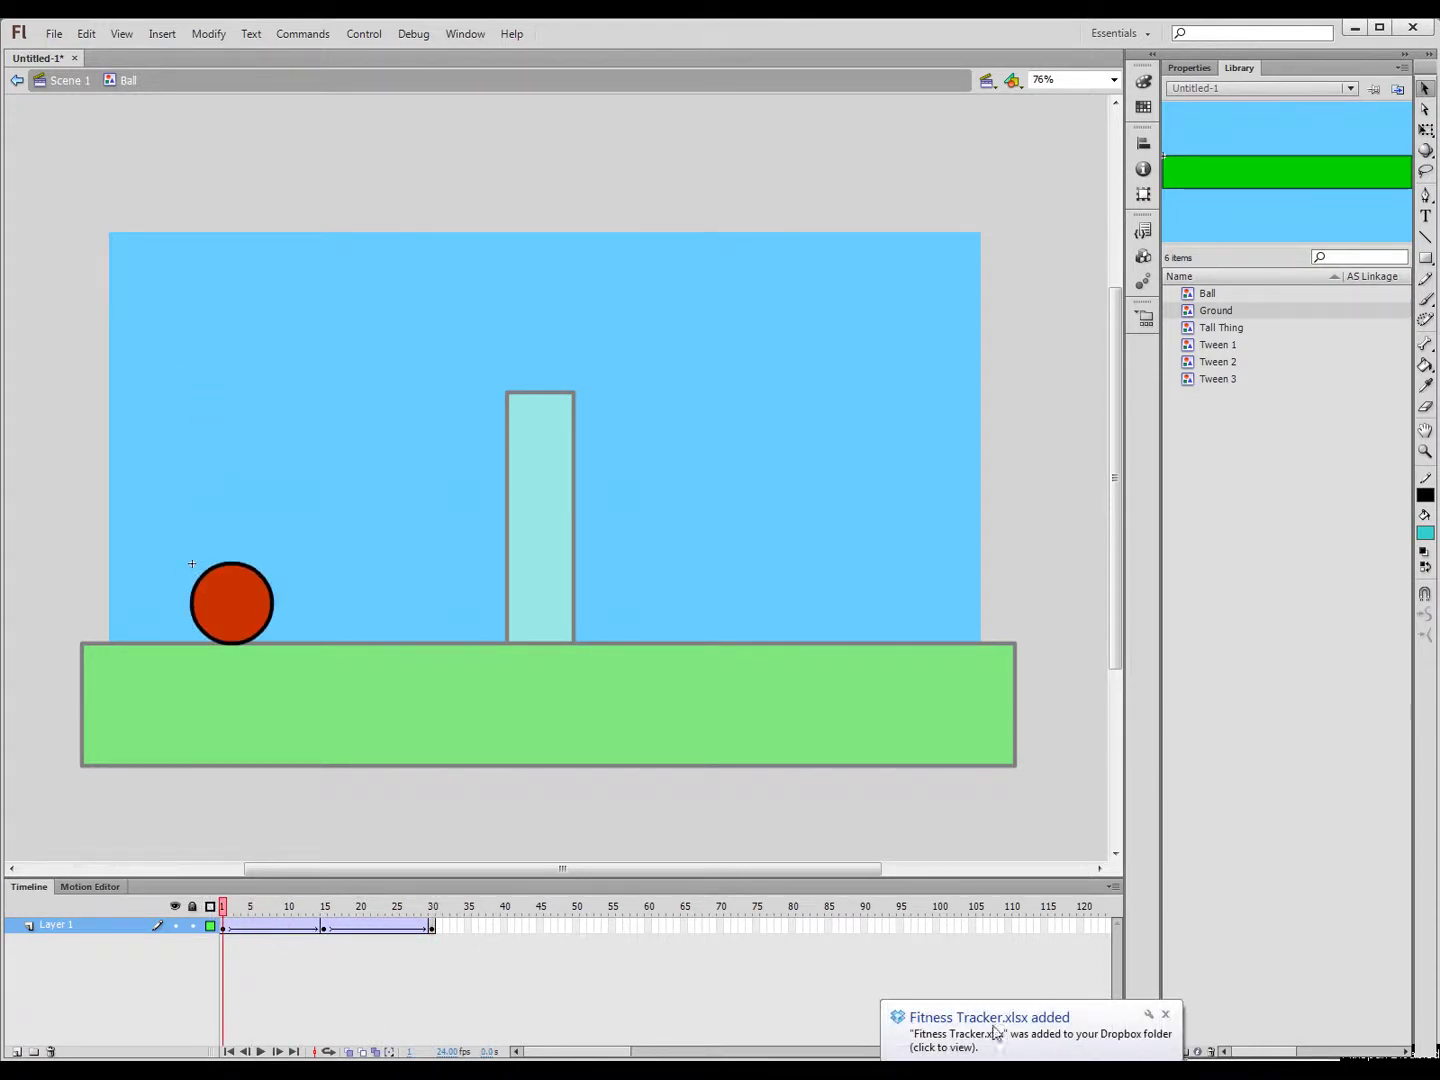
Dismiss the Dropbox notification, replay the ball's bounce twice from frame 1 and return to frame 1
{"action": "left_click", "coordinate": [1165, 1017]}
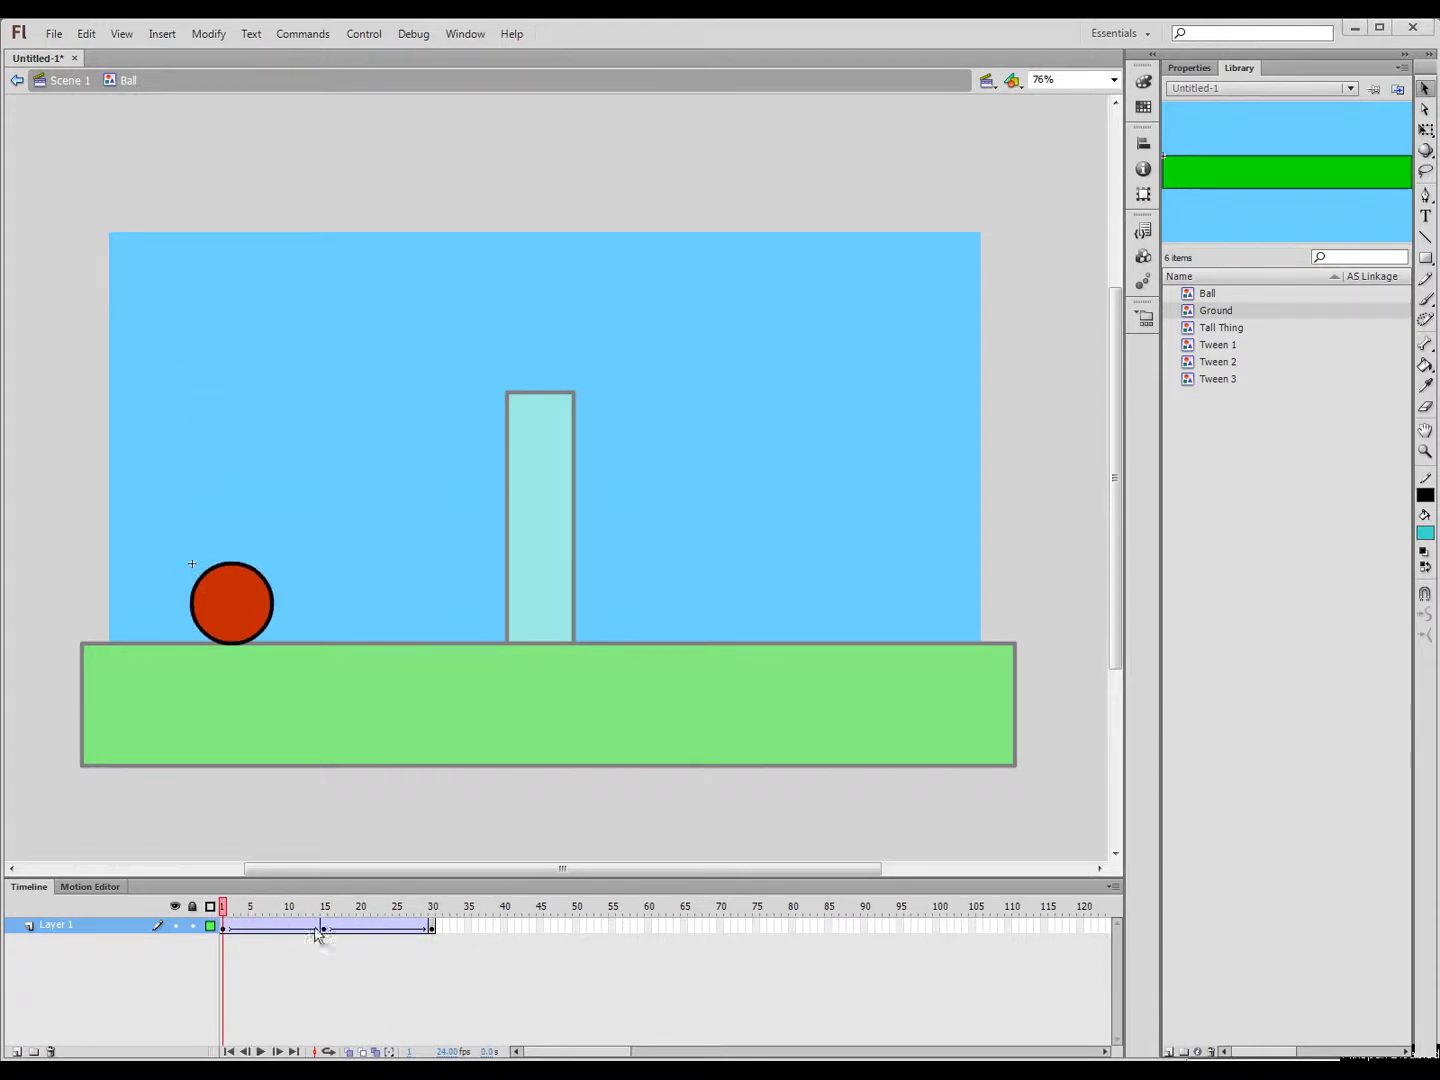
{"action": "left_click", "coordinate": [223, 929]}
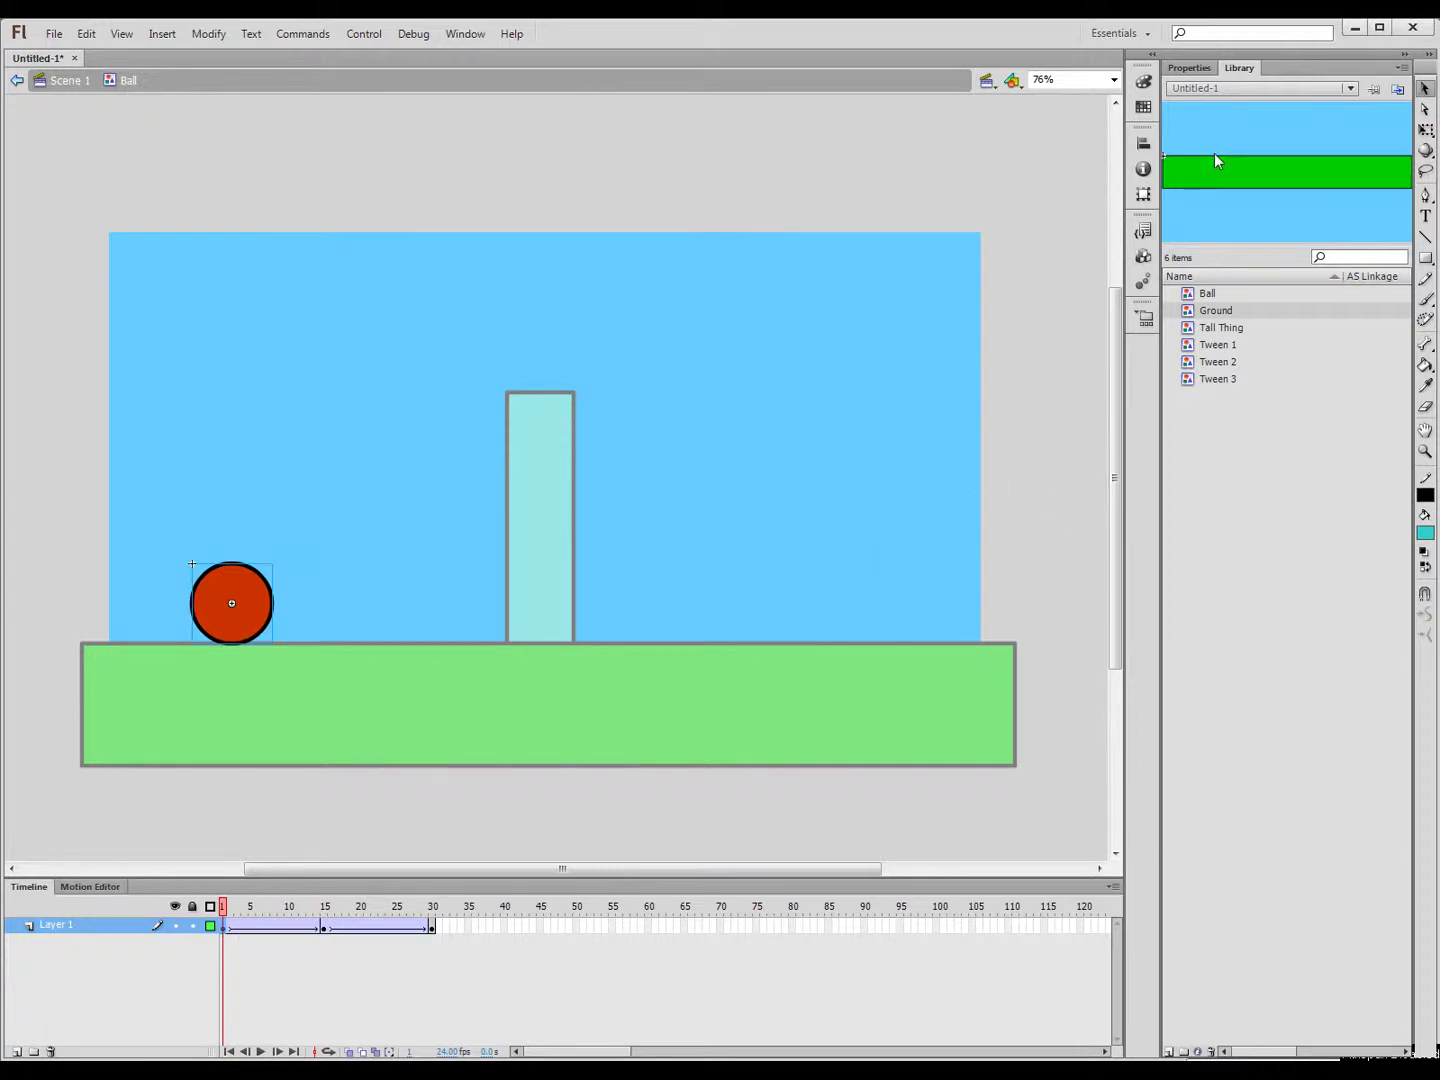
{"action": "key", "text": "Return"}
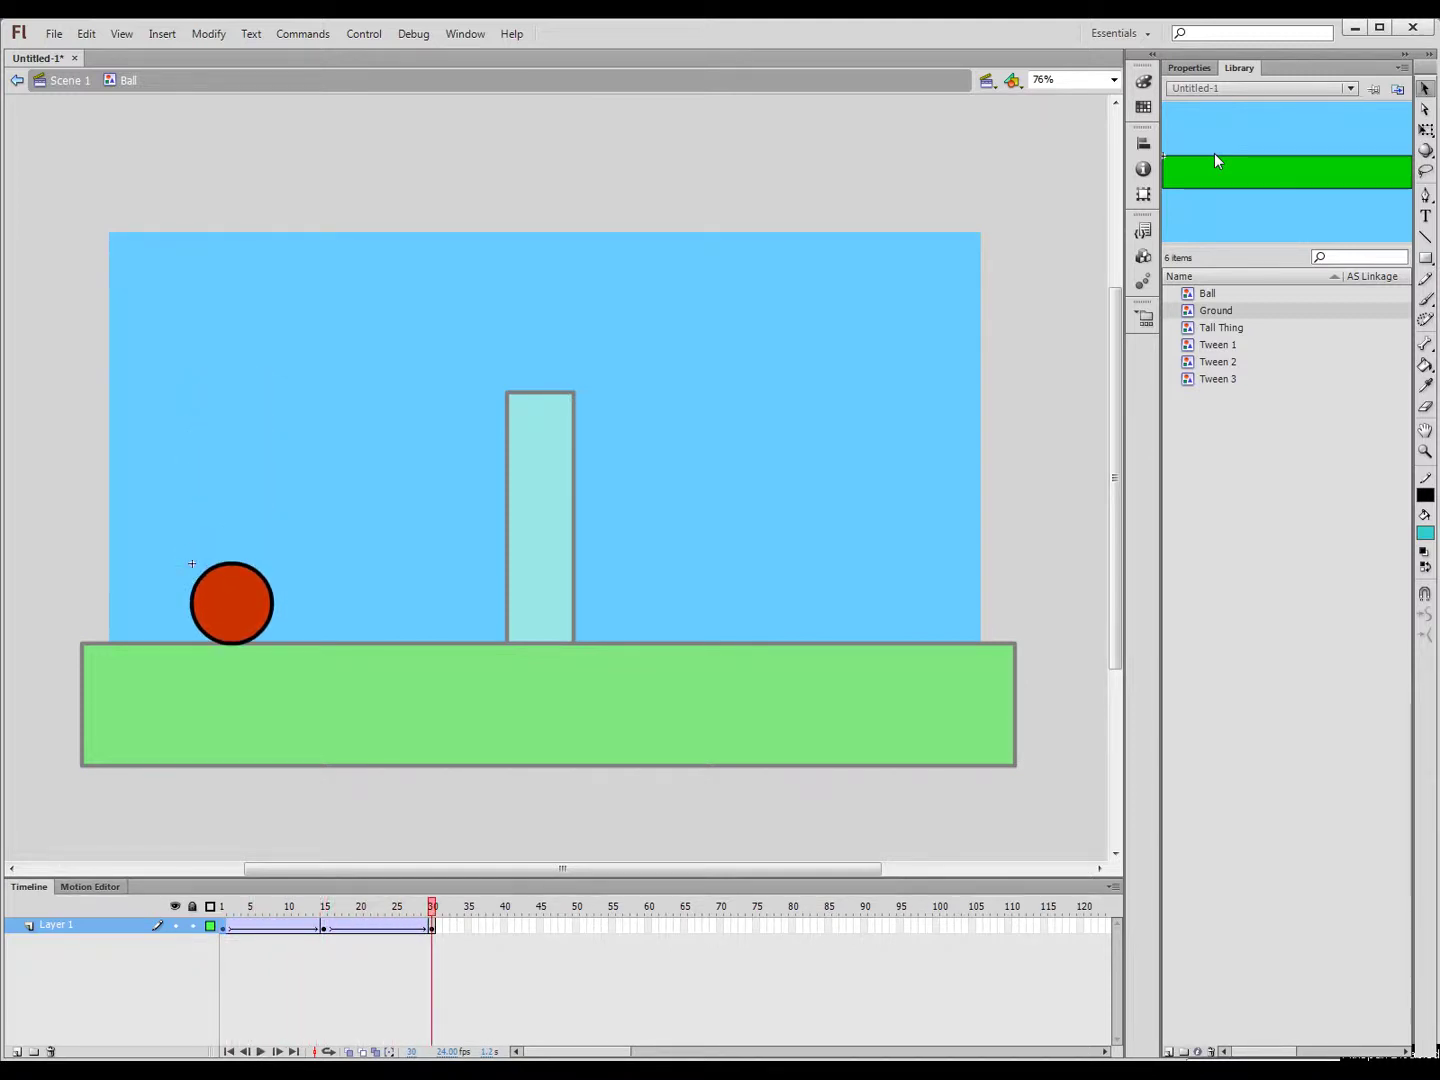
{"action": "mouse_move", "coordinate": [284, 1030]}
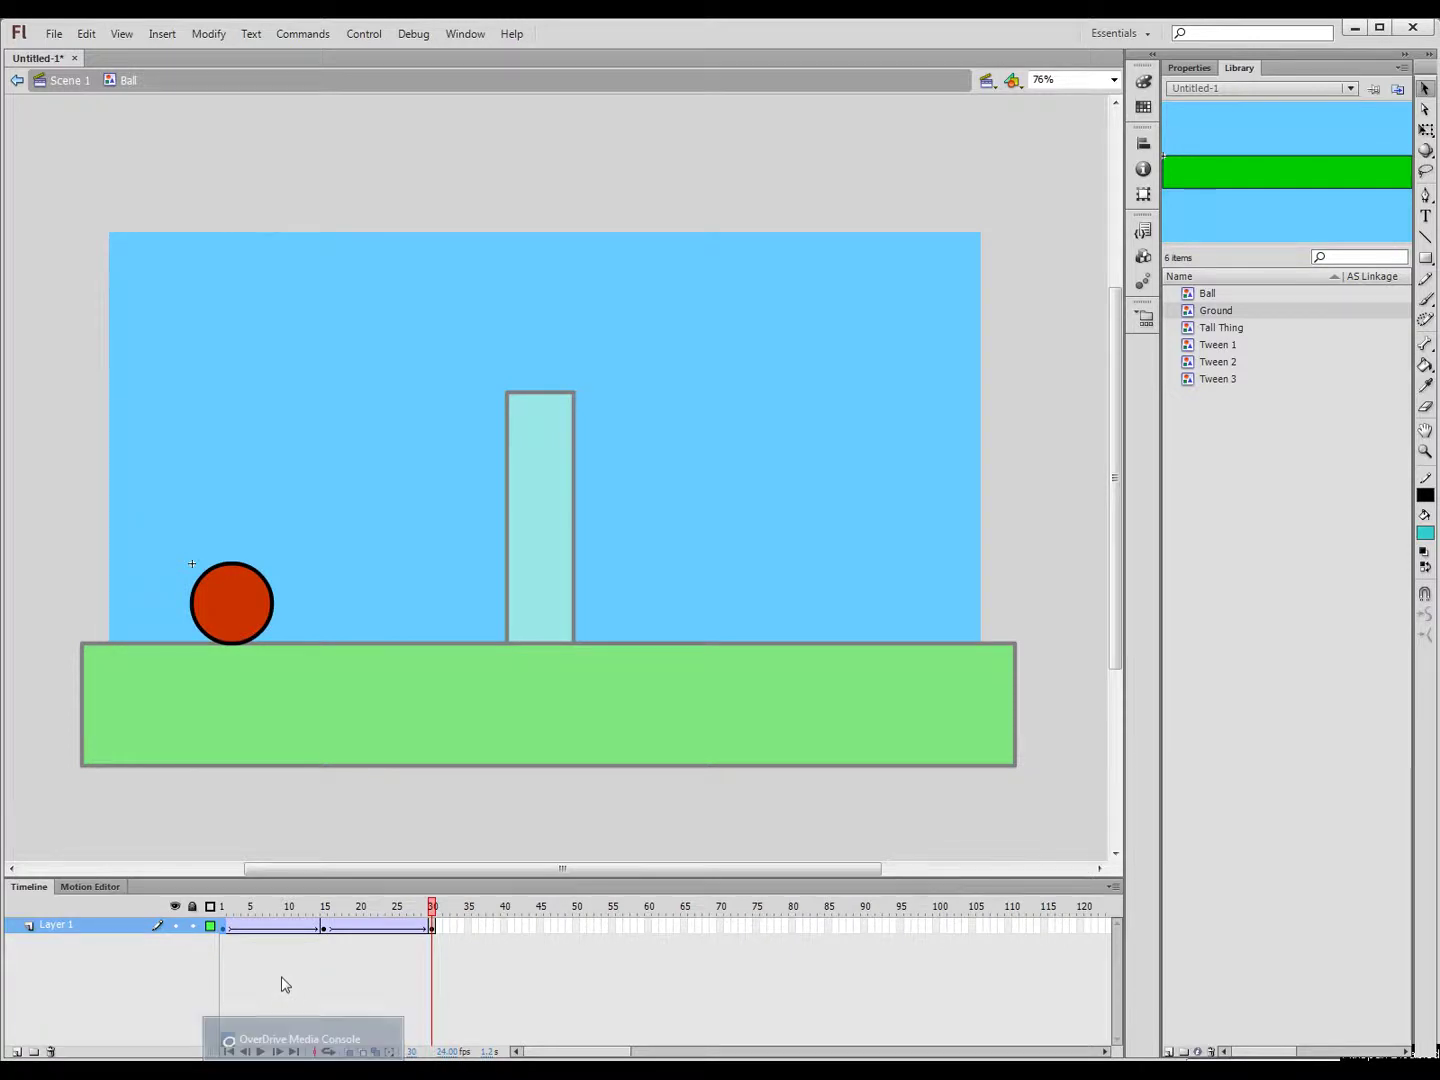
{"action": "left_click", "coordinate": [262, 1050]}
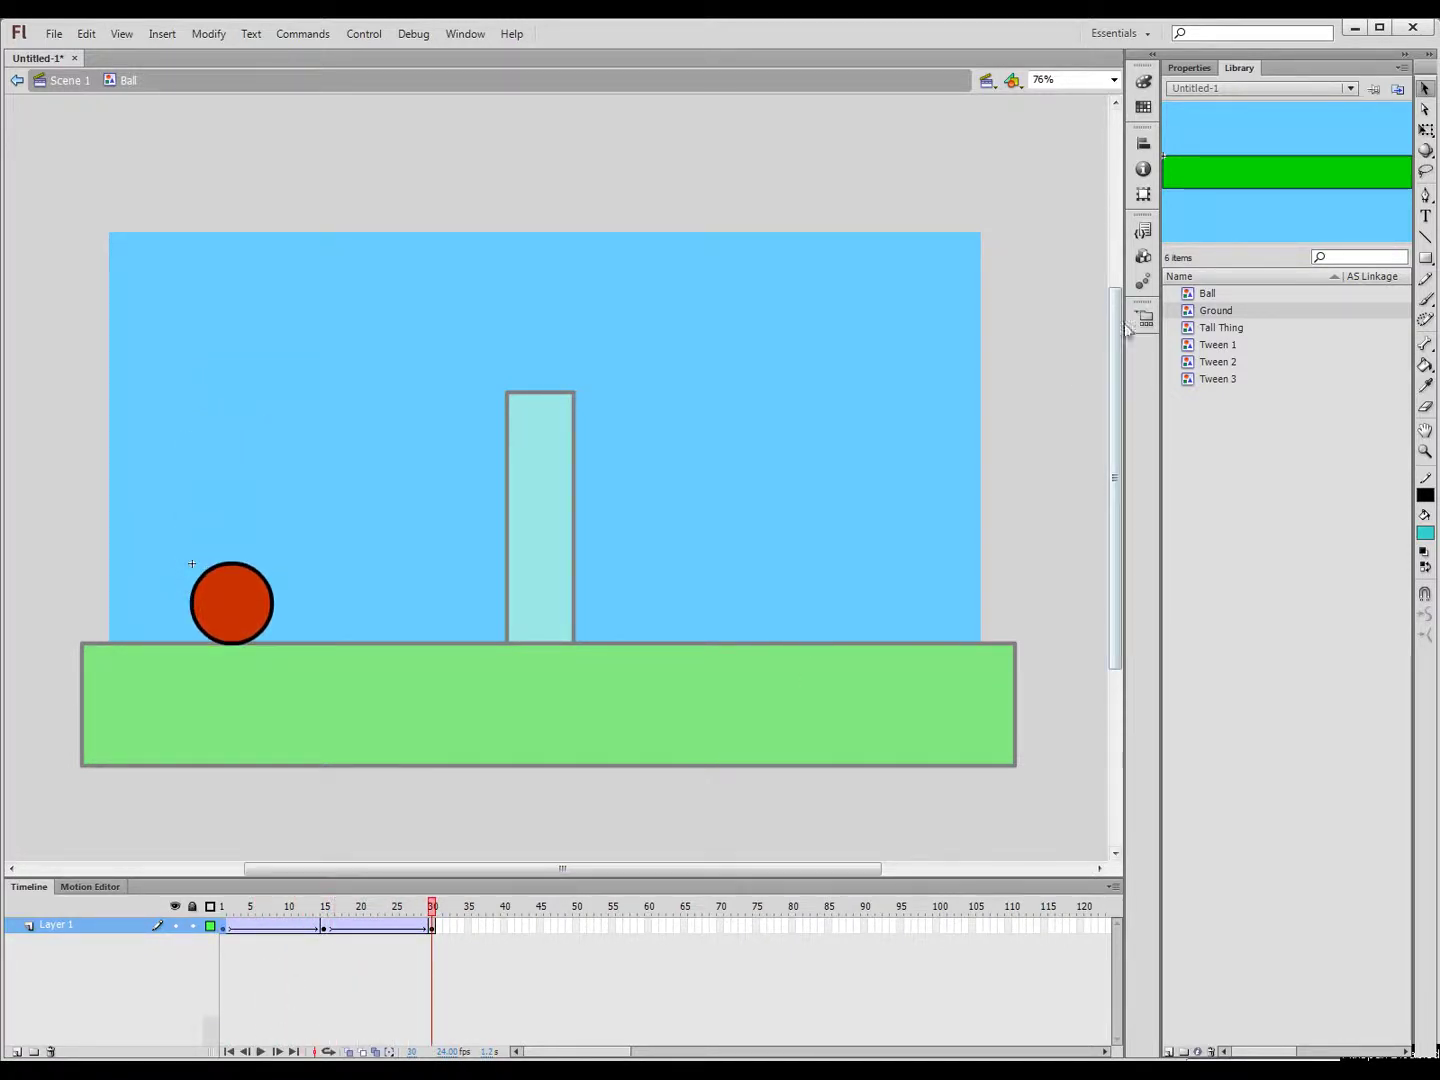
{"action": "left_click", "coordinate": [224, 911]}
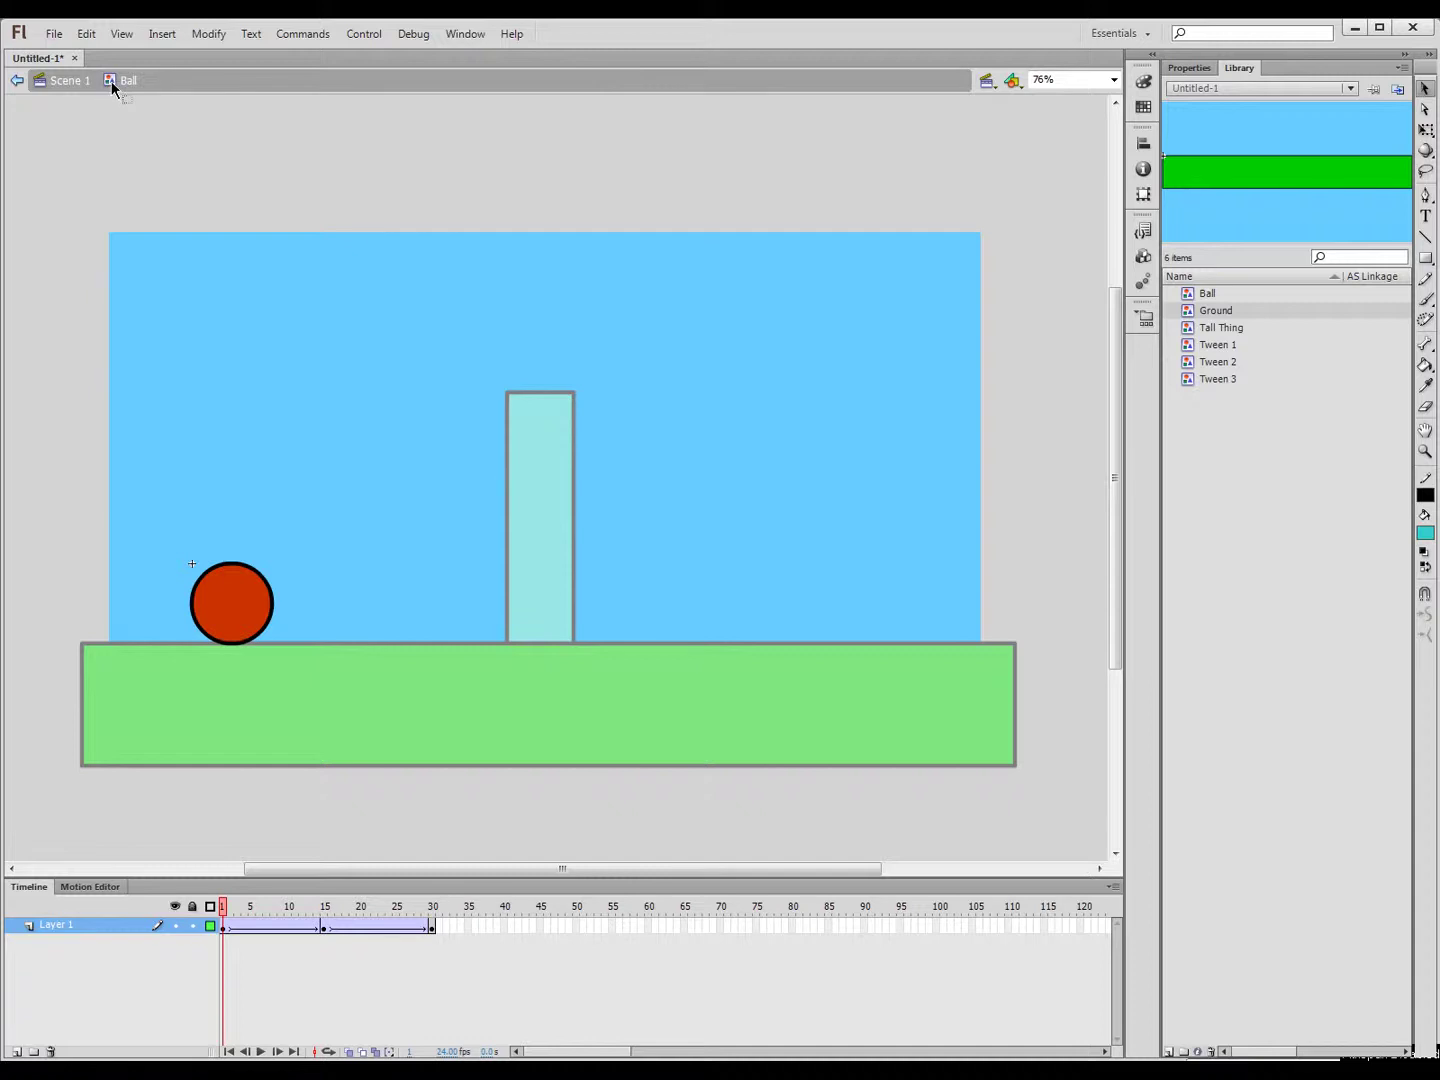
Create a new ActionScript 3.0 document of 550 by 400 px at 24 fps
{"action": "left_click", "coordinate": [54, 34]}
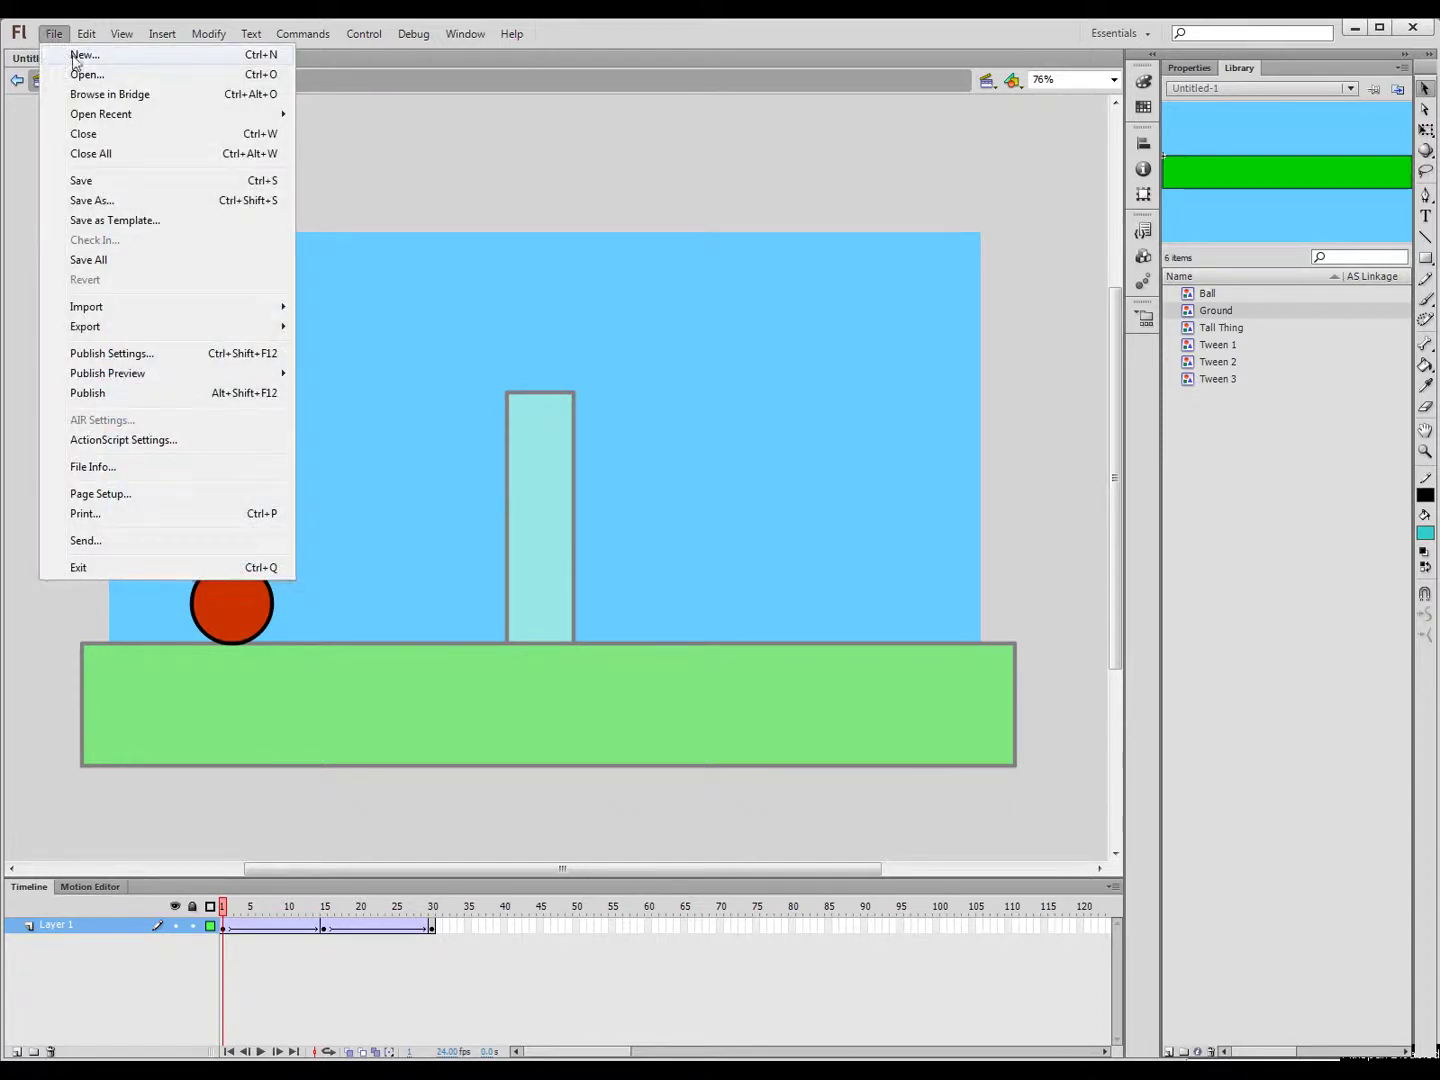
{"action": "left_click", "coordinate": [114, 58]}
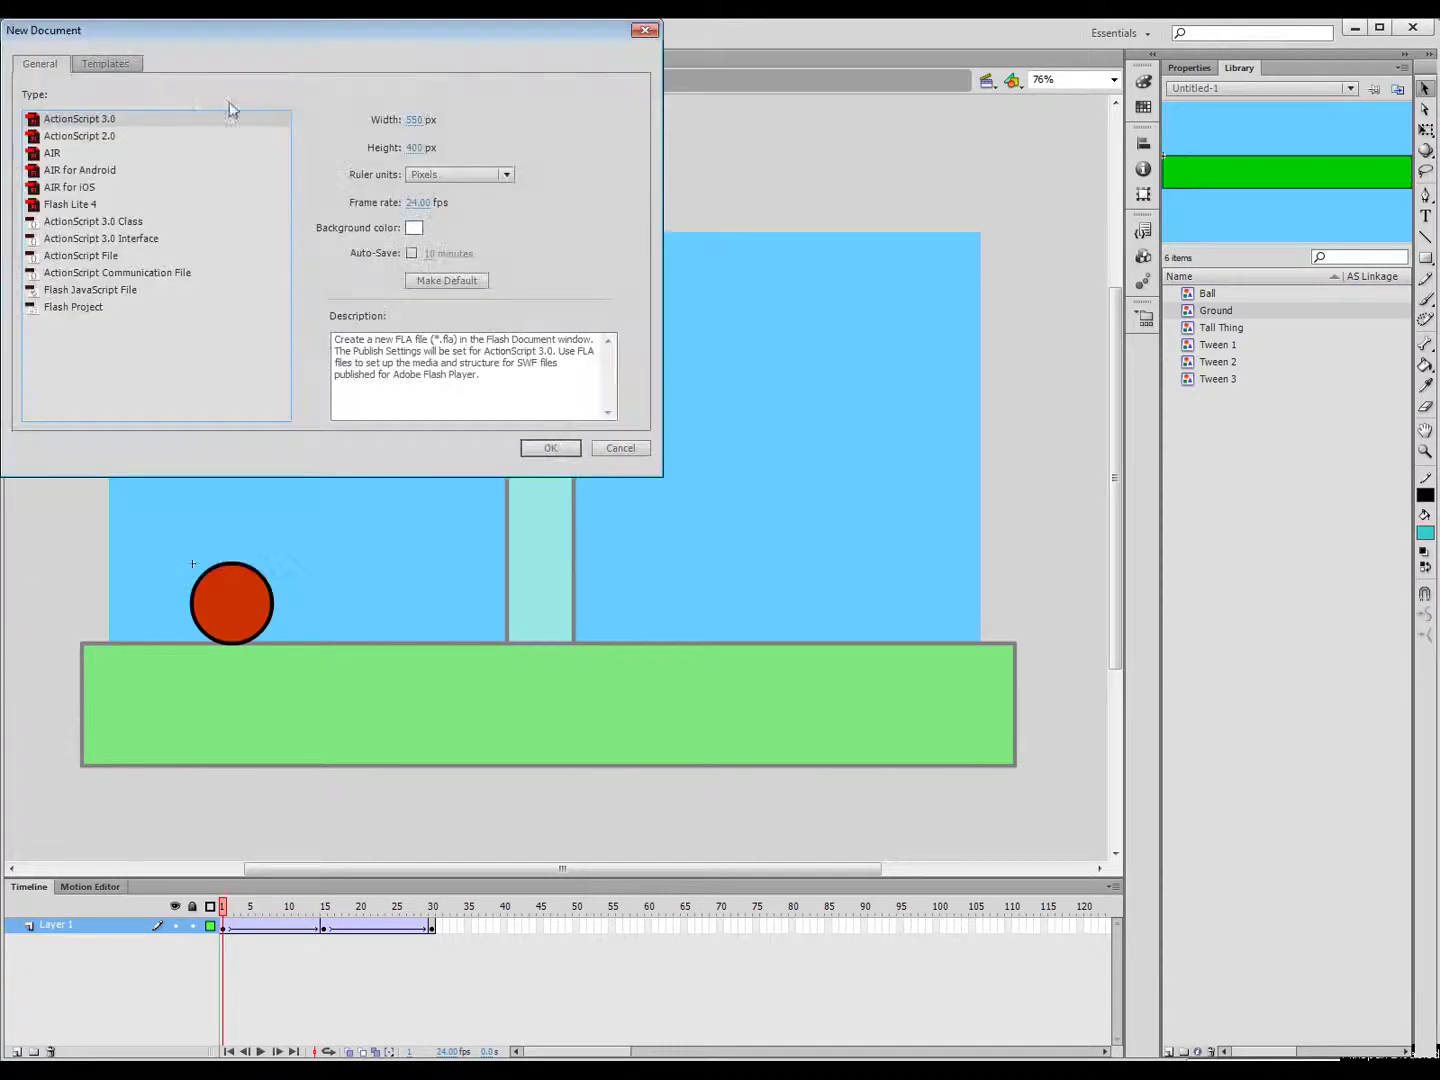
{"action": "left_click", "coordinate": [548, 448]}
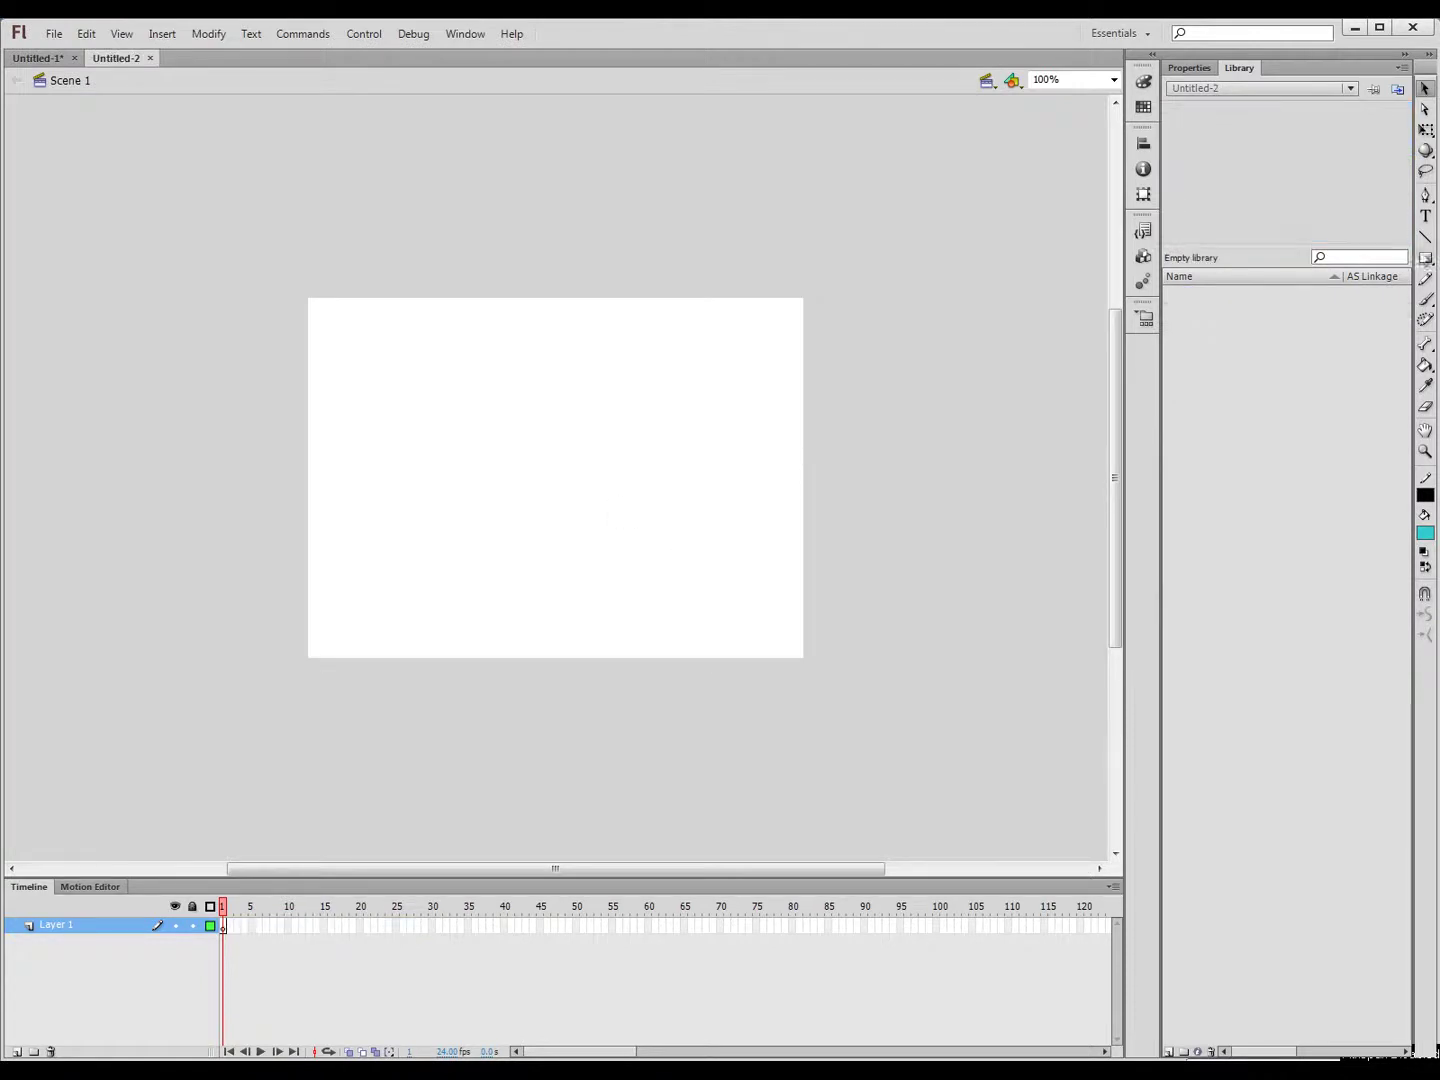
Draw a vertical and a horizontal graph axis with the Brush tool and handwrite a label on each, "Time" under the horizontal one
{"action": "left_click", "coordinate": [1425, 130]}
{"action": "left_click", "coordinate": [1426, 295]}
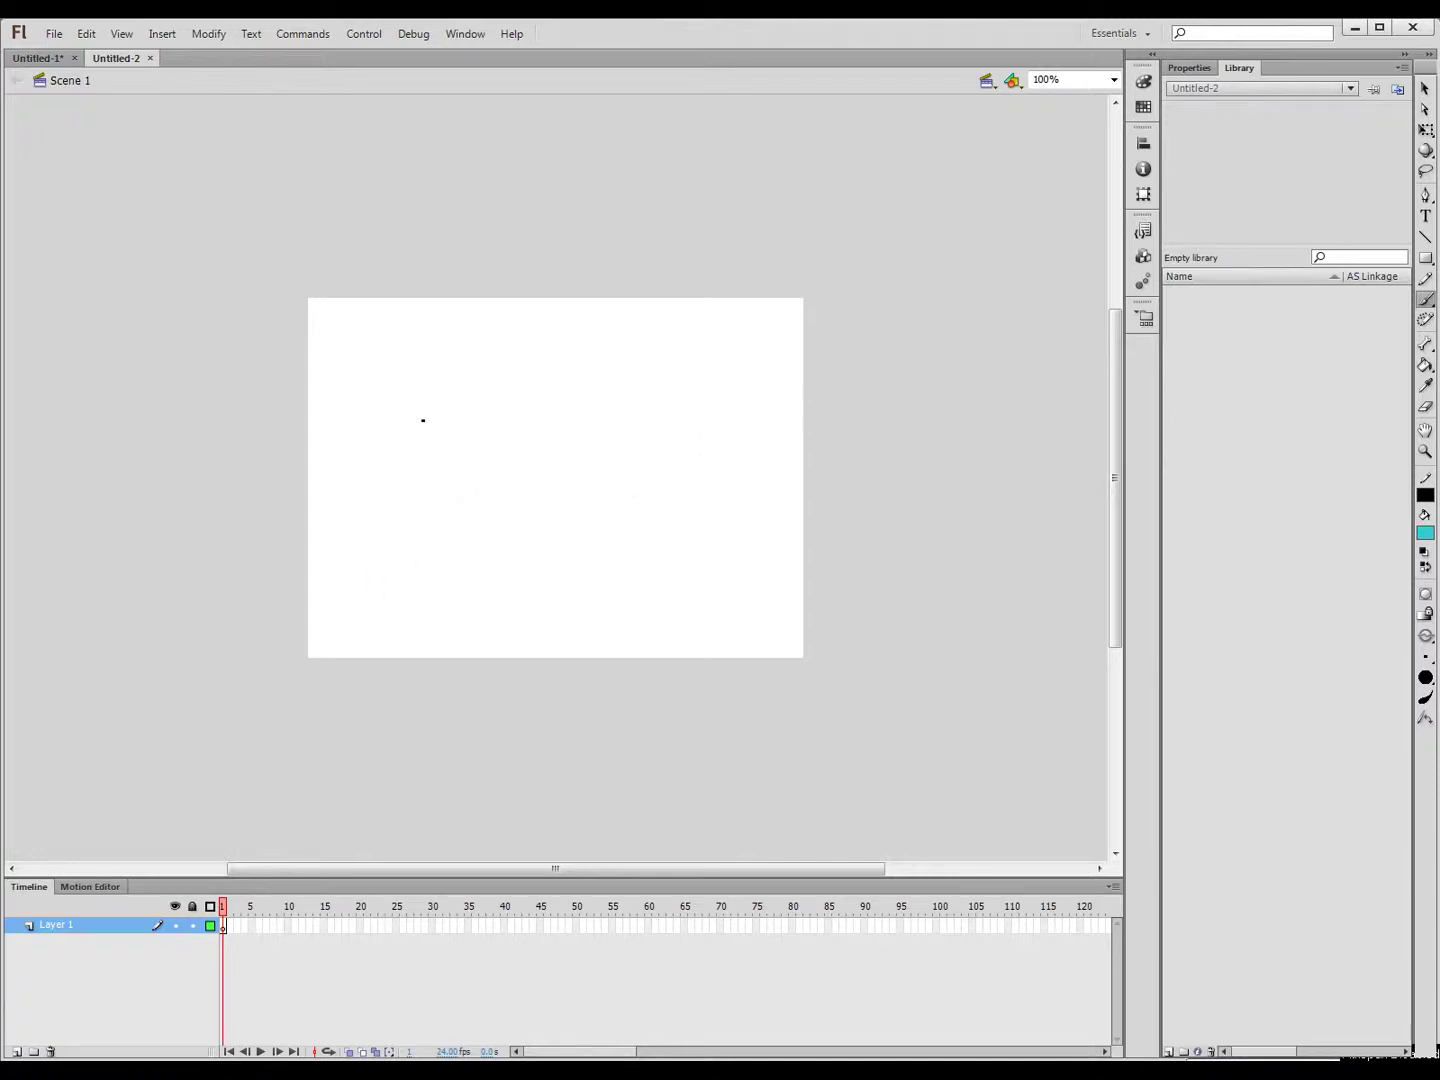
{"action": "mouse_move", "coordinate": [352, 311]}
{"action": "left_mouse_down"}
{"action": "mouse_move", "coordinate": [347, 589]}
{"action": "mouse_move", "coordinate": [410, 616]}
{"action": "mouse_move", "coordinate": [809, 626]}
{"action": "left_mouse_up"}
{"action": "left_click_drag", "start_coordinate": [369, 615], "coordinate": [869, 622]}
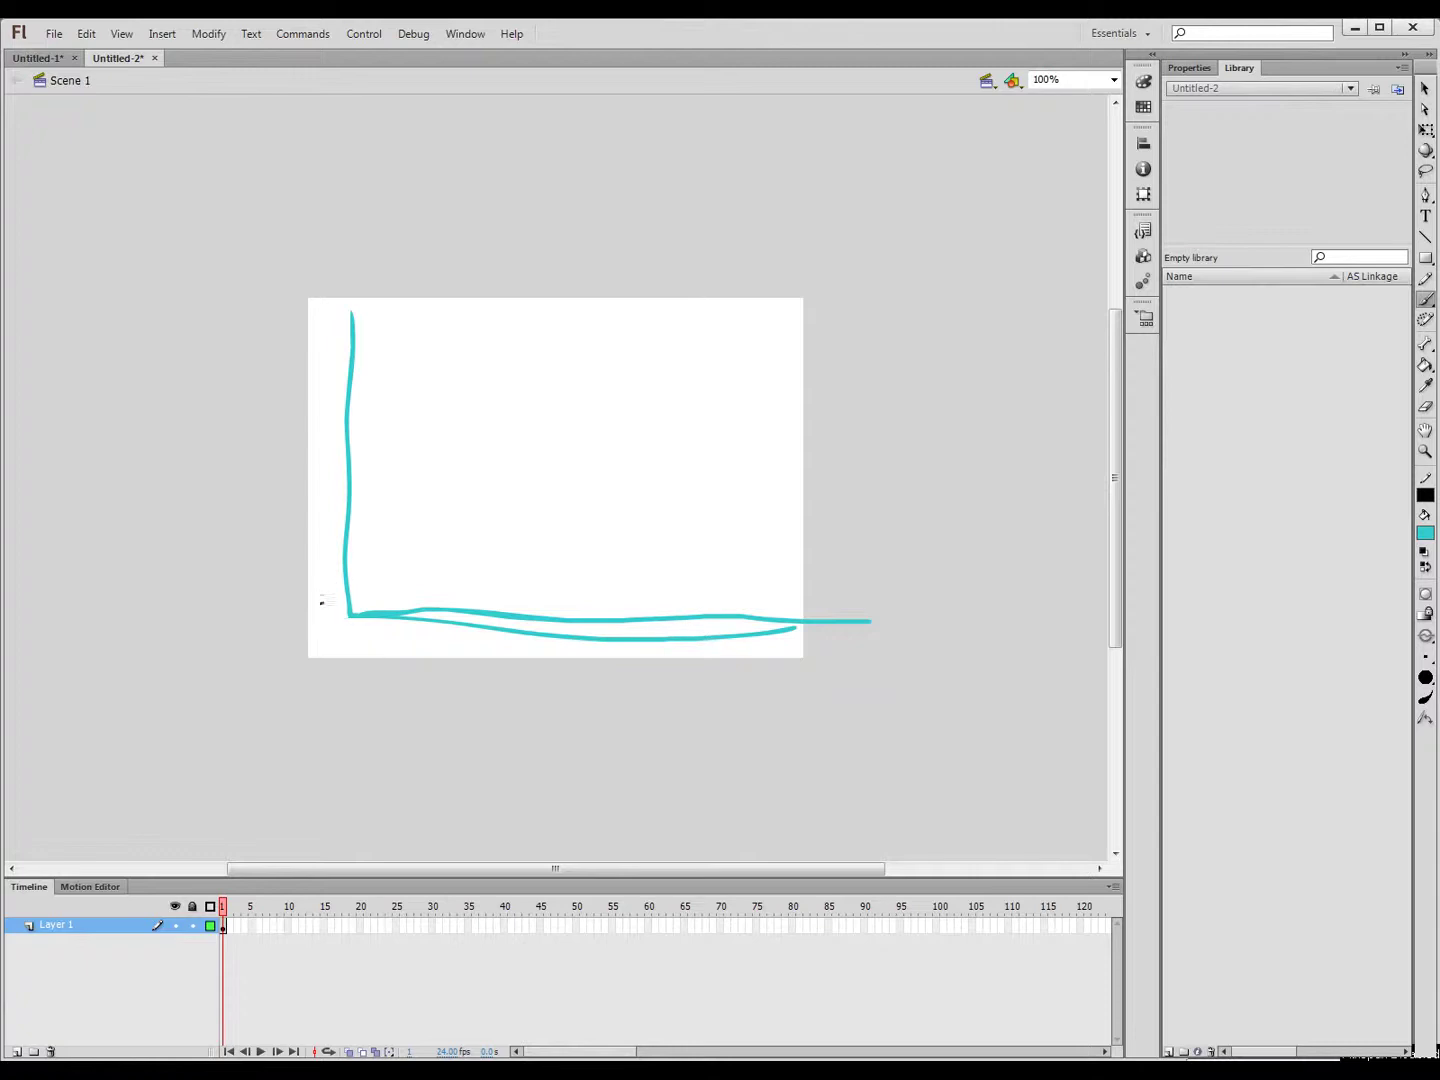
{"action": "left_click_drag", "start_coordinate": [314, 607], "coordinate": [329, 526]}
{"action": "mouse_move", "coordinate": [415, 645]}
{"action": "left_mouse_down"}
{"action": "mouse_move", "coordinate": [497, 646]}
{"action": "mouse_move", "coordinate": [435, 631]}
{"action": "left_mouse_up"}
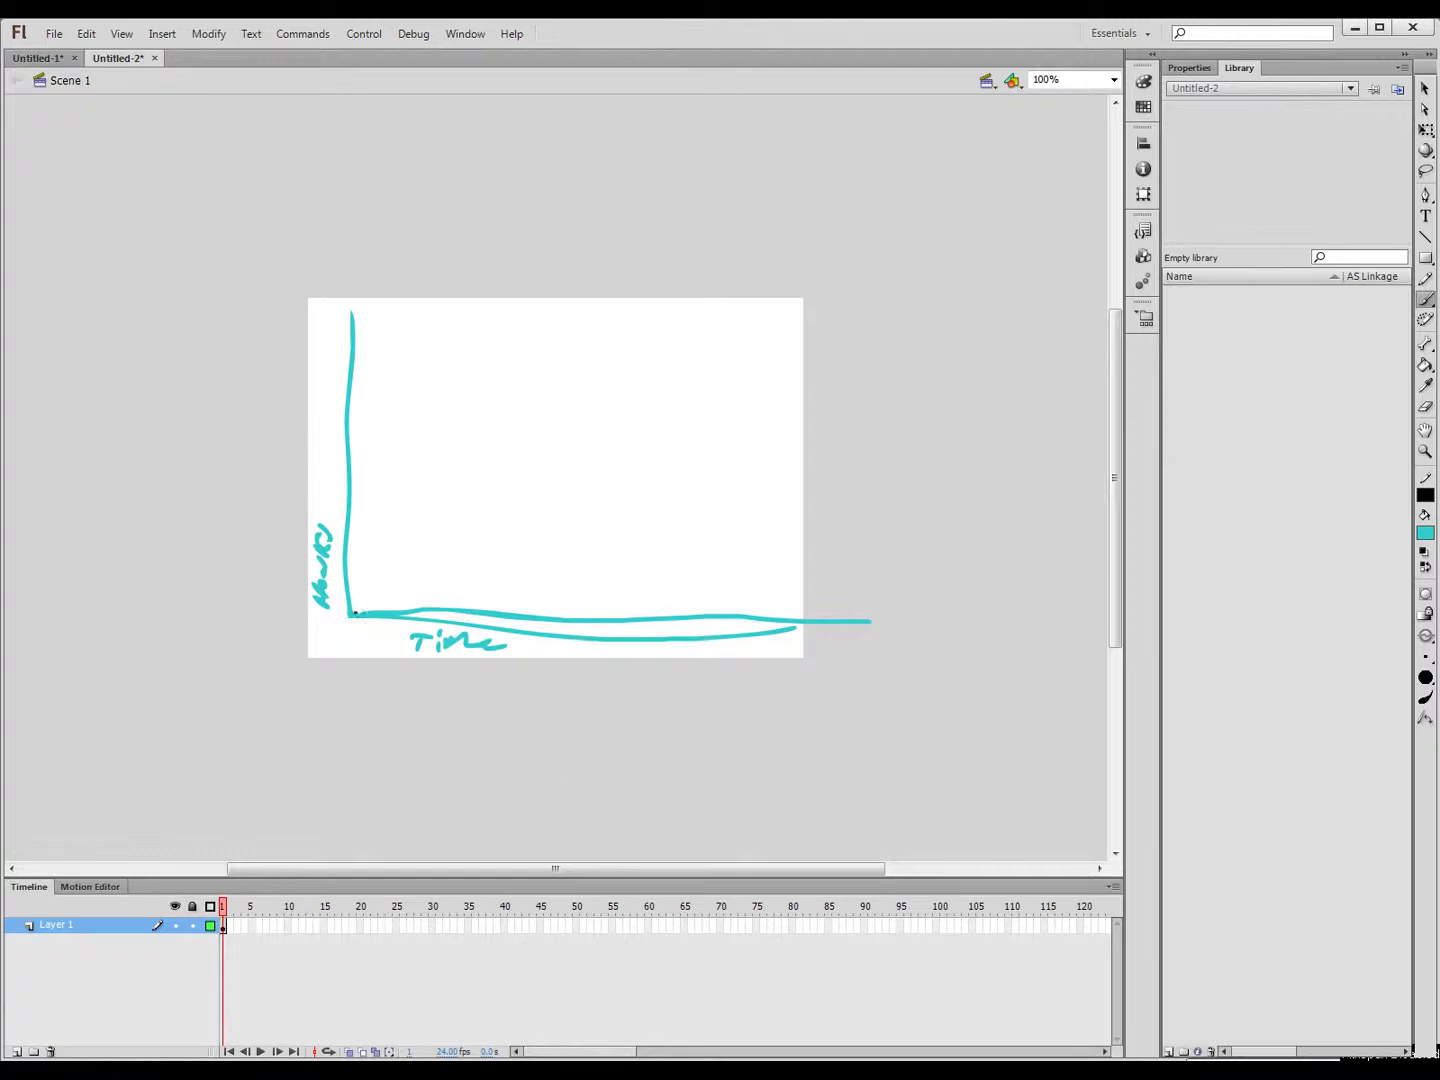
Brush tick marks on the horizontal axis, evenly rising dots above them and a straight diagonal line through the dots from the origin
{"action": "left_click", "coordinate": [357, 608]}
{"action": "mouse_move", "coordinate": [358, 607]}
{"action": "left_mouse_down"}
{"action": "mouse_move", "coordinate": [357, 642]}
{"action": "mouse_move", "coordinate": [421, 646]}
{"action": "left_mouse_up"}
{"action": "left_click", "coordinate": [420, 548]}
{"action": "left_click_drag", "start_coordinate": [493, 614], "coordinate": [491, 648]}
{"action": "left_click", "coordinate": [490, 493]}
{"action": "left_click_drag", "start_coordinate": [355, 608], "coordinate": [714, 307]}
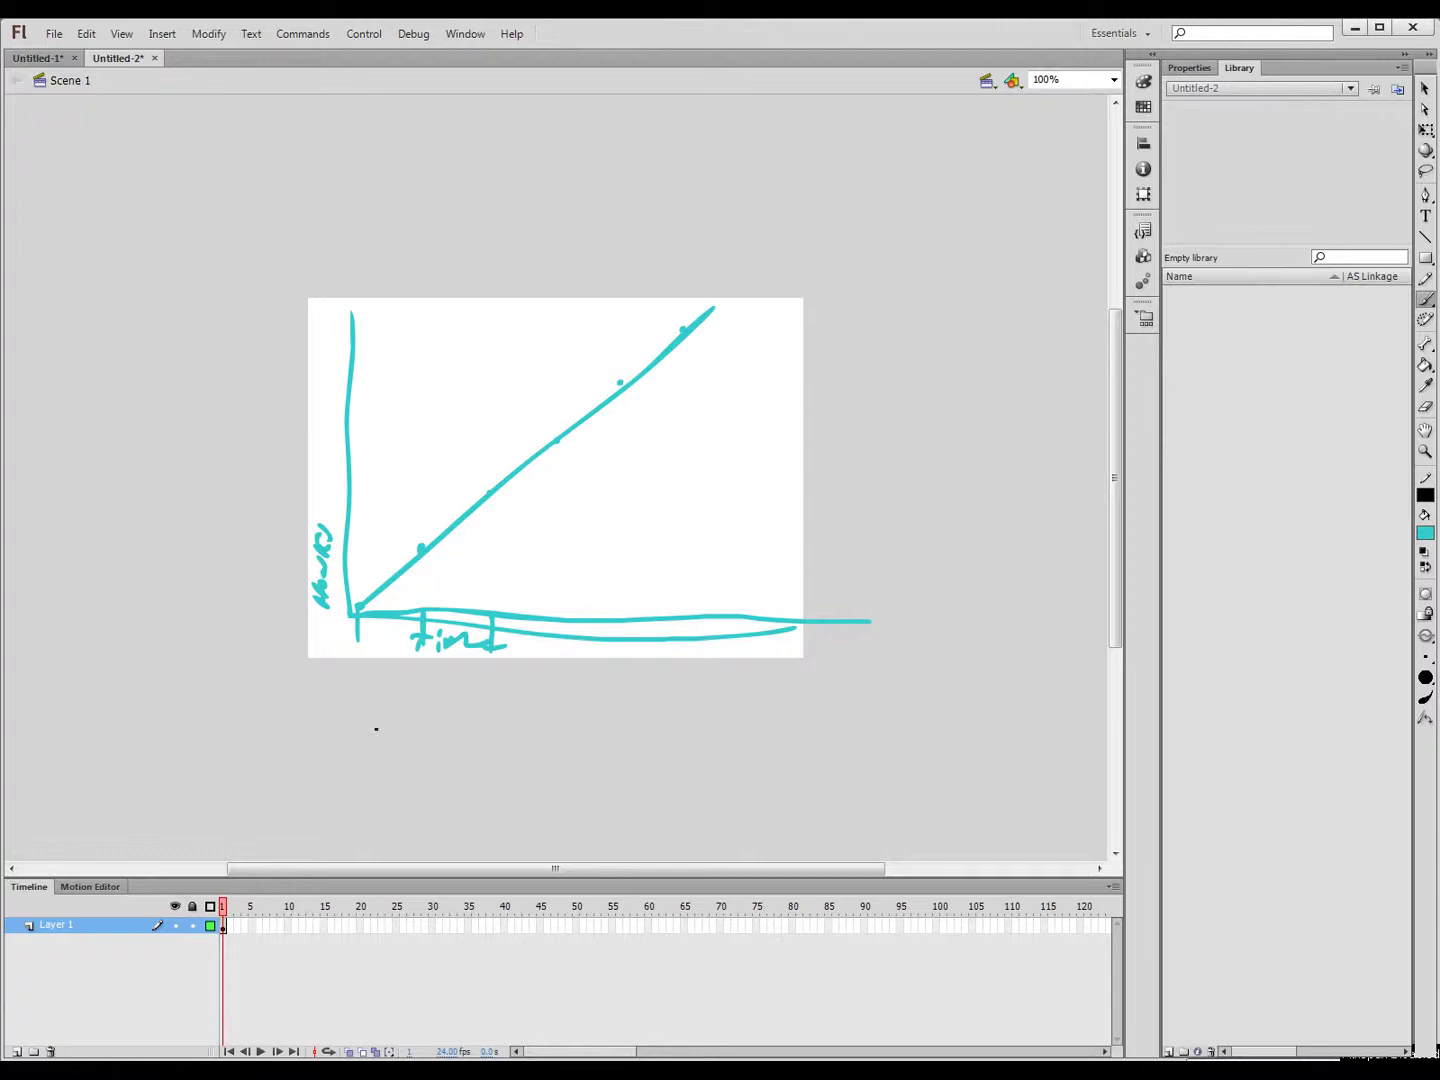
Switch back to the Untitled-1 document and play the ball's bounce twice
{"action": "mouse_move", "coordinate": [415, 1072]}
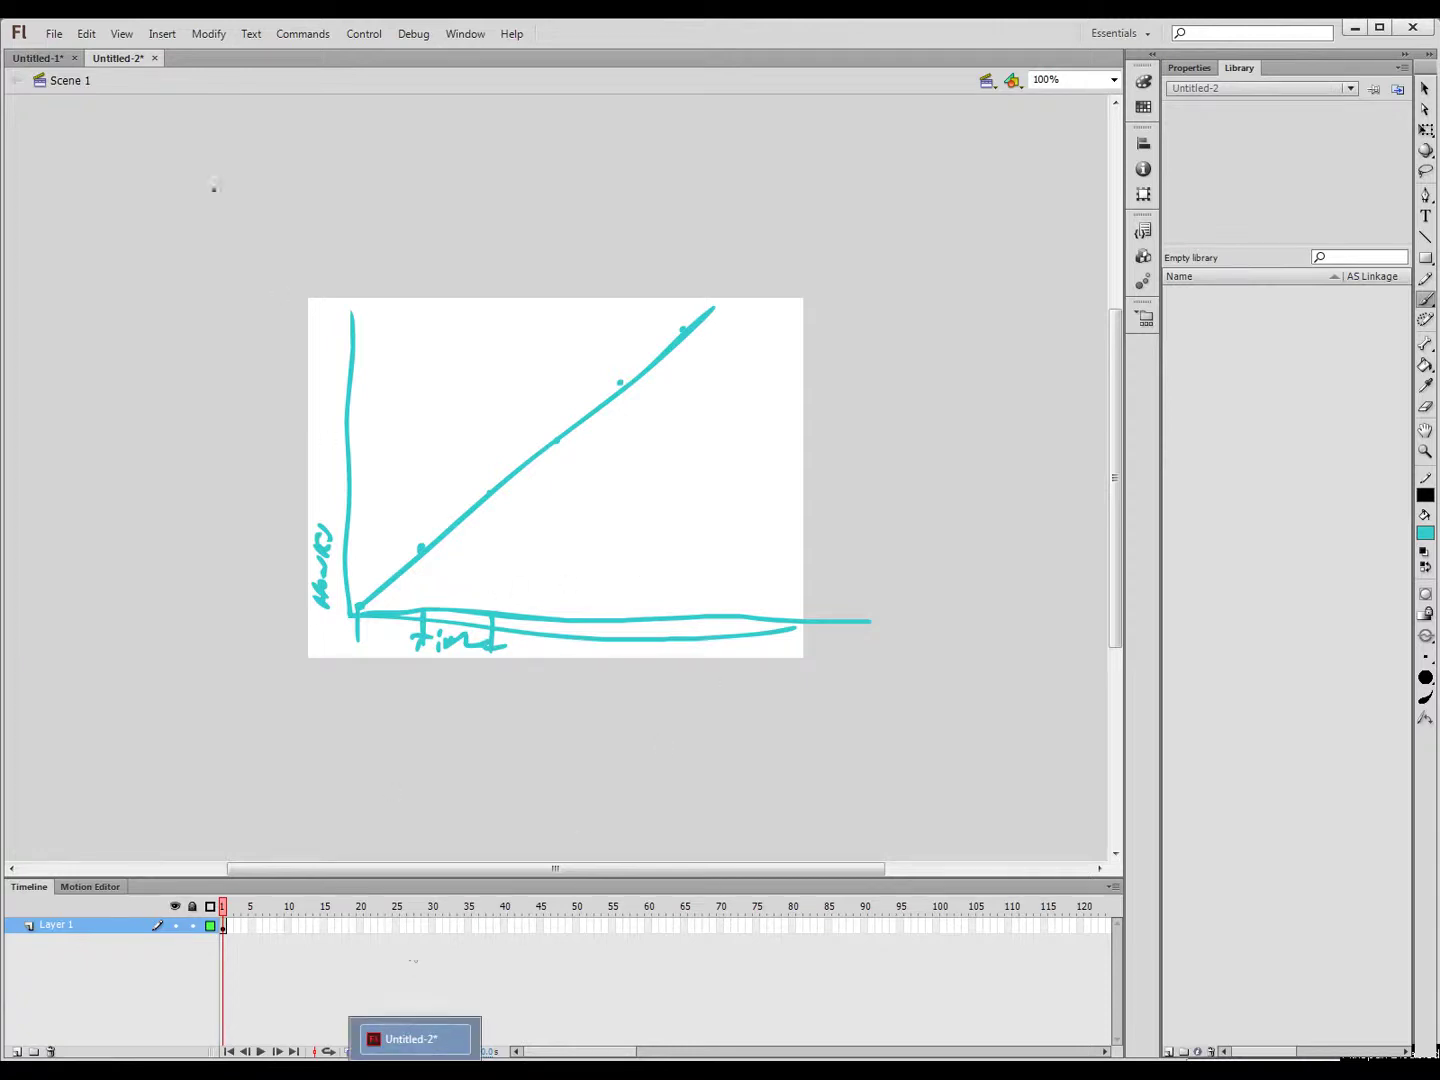
{"action": "key", "text": "ctrl+Tab"}
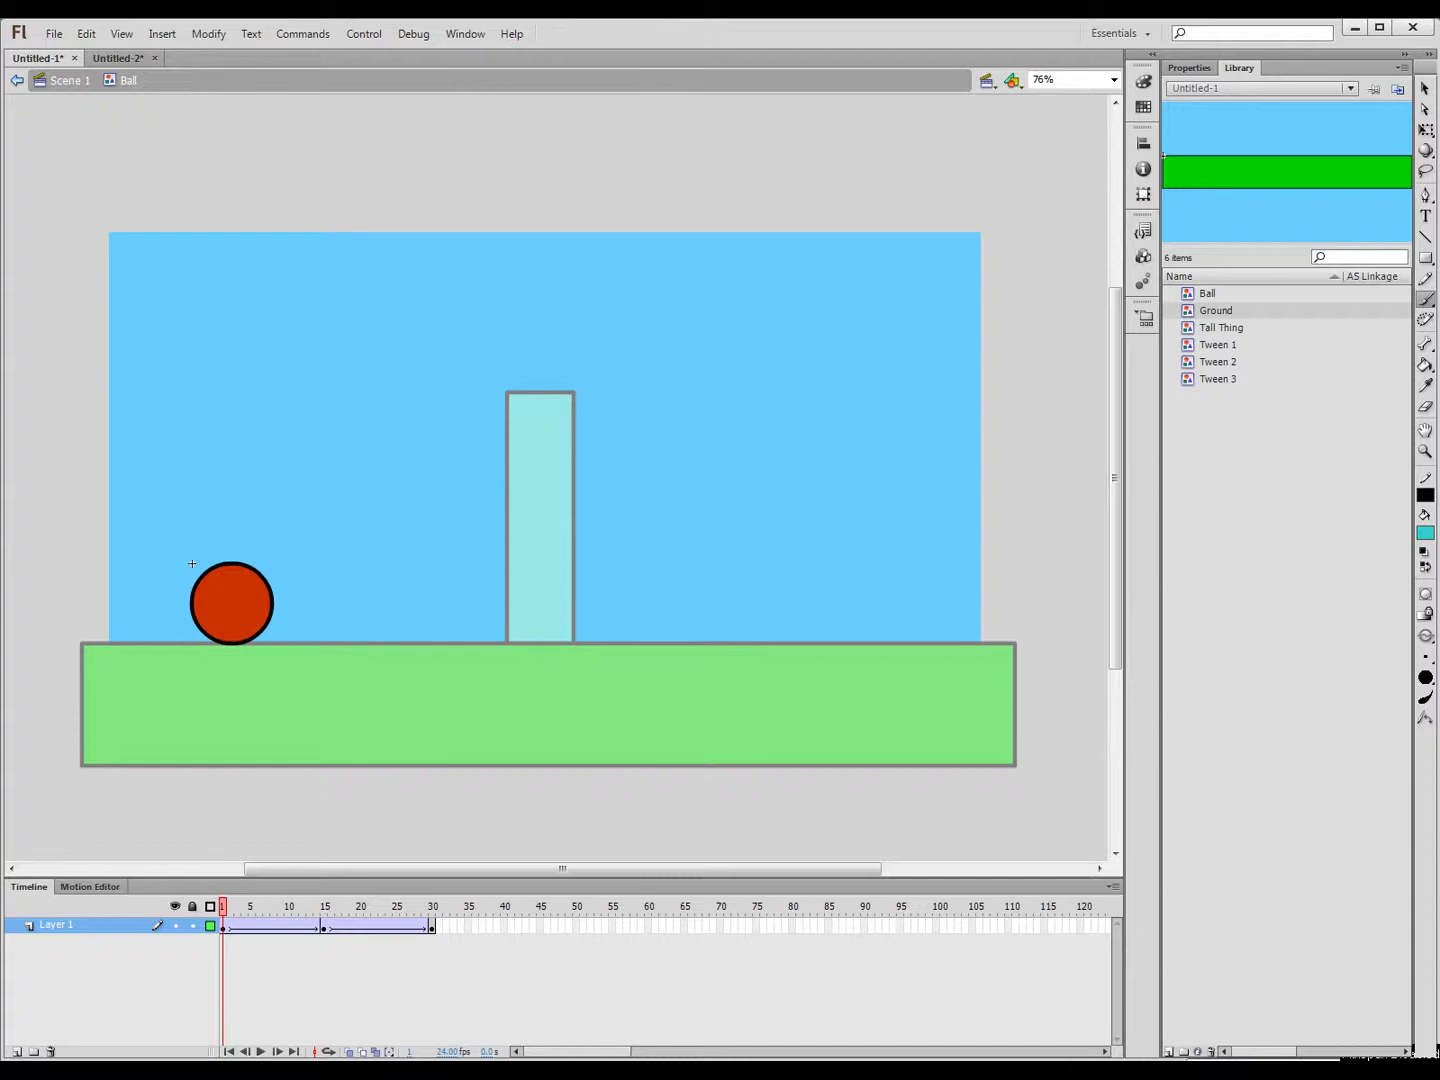
{"action": "left_click", "coordinate": [260, 1051]}
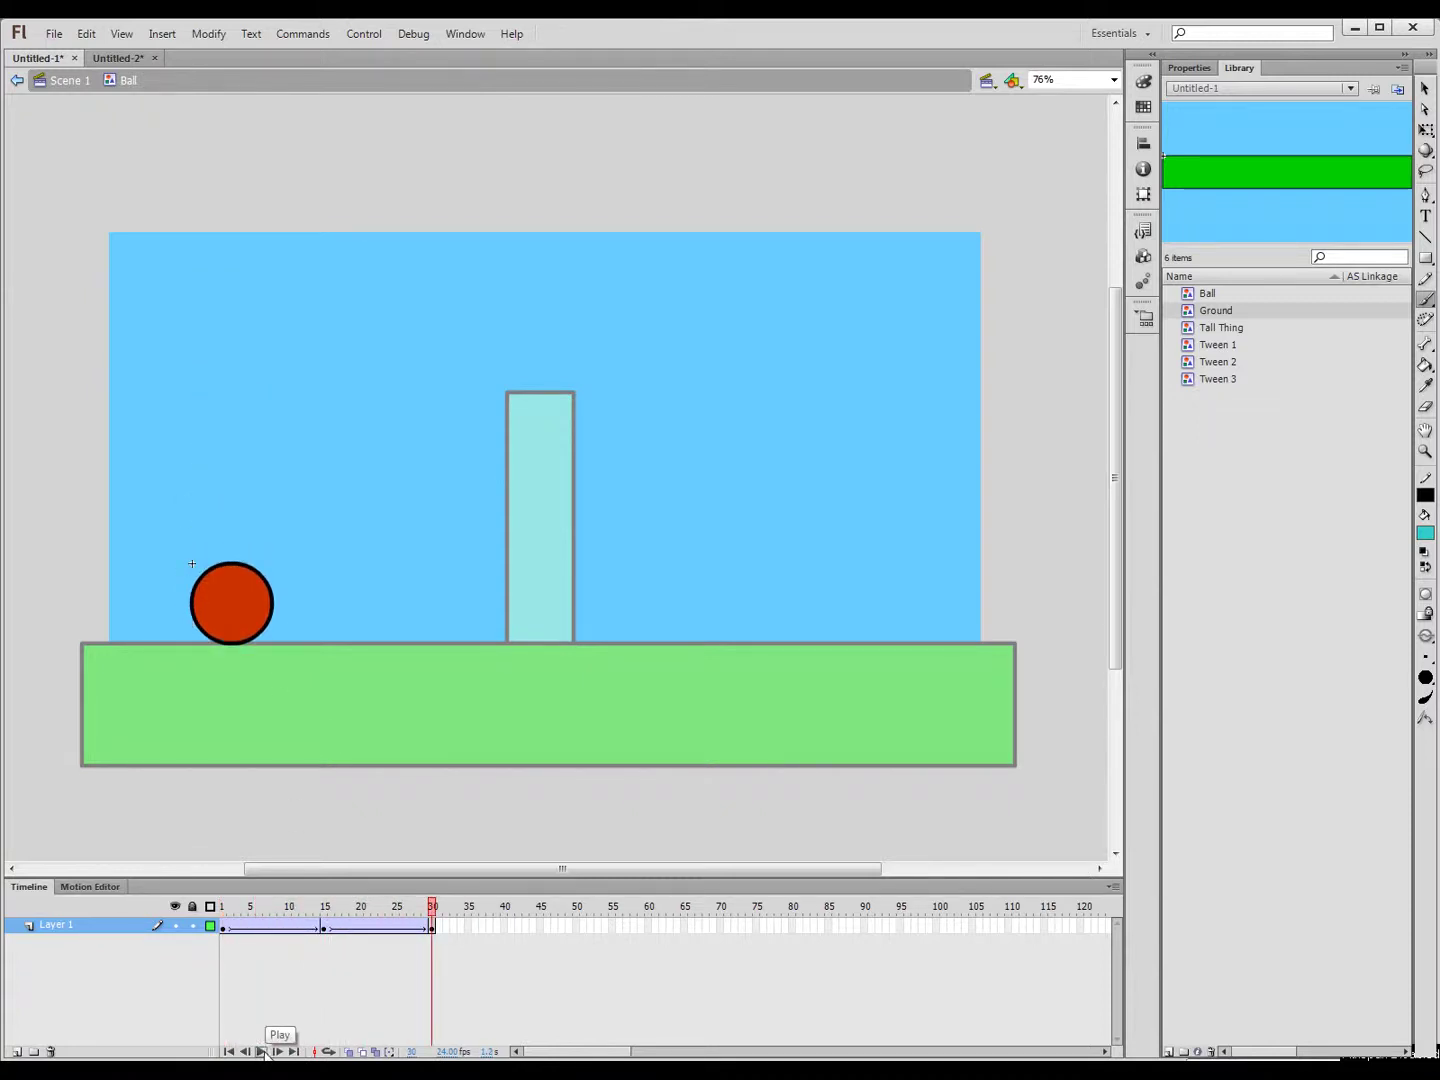
{"action": "left_click", "coordinate": [265, 1050]}
In Untitled-2, scribble out the old axis labels and handwrite "Distance" along the vertical axis and "Time" under the horizontal axis
{"action": "left_click", "coordinate": [124, 62]}
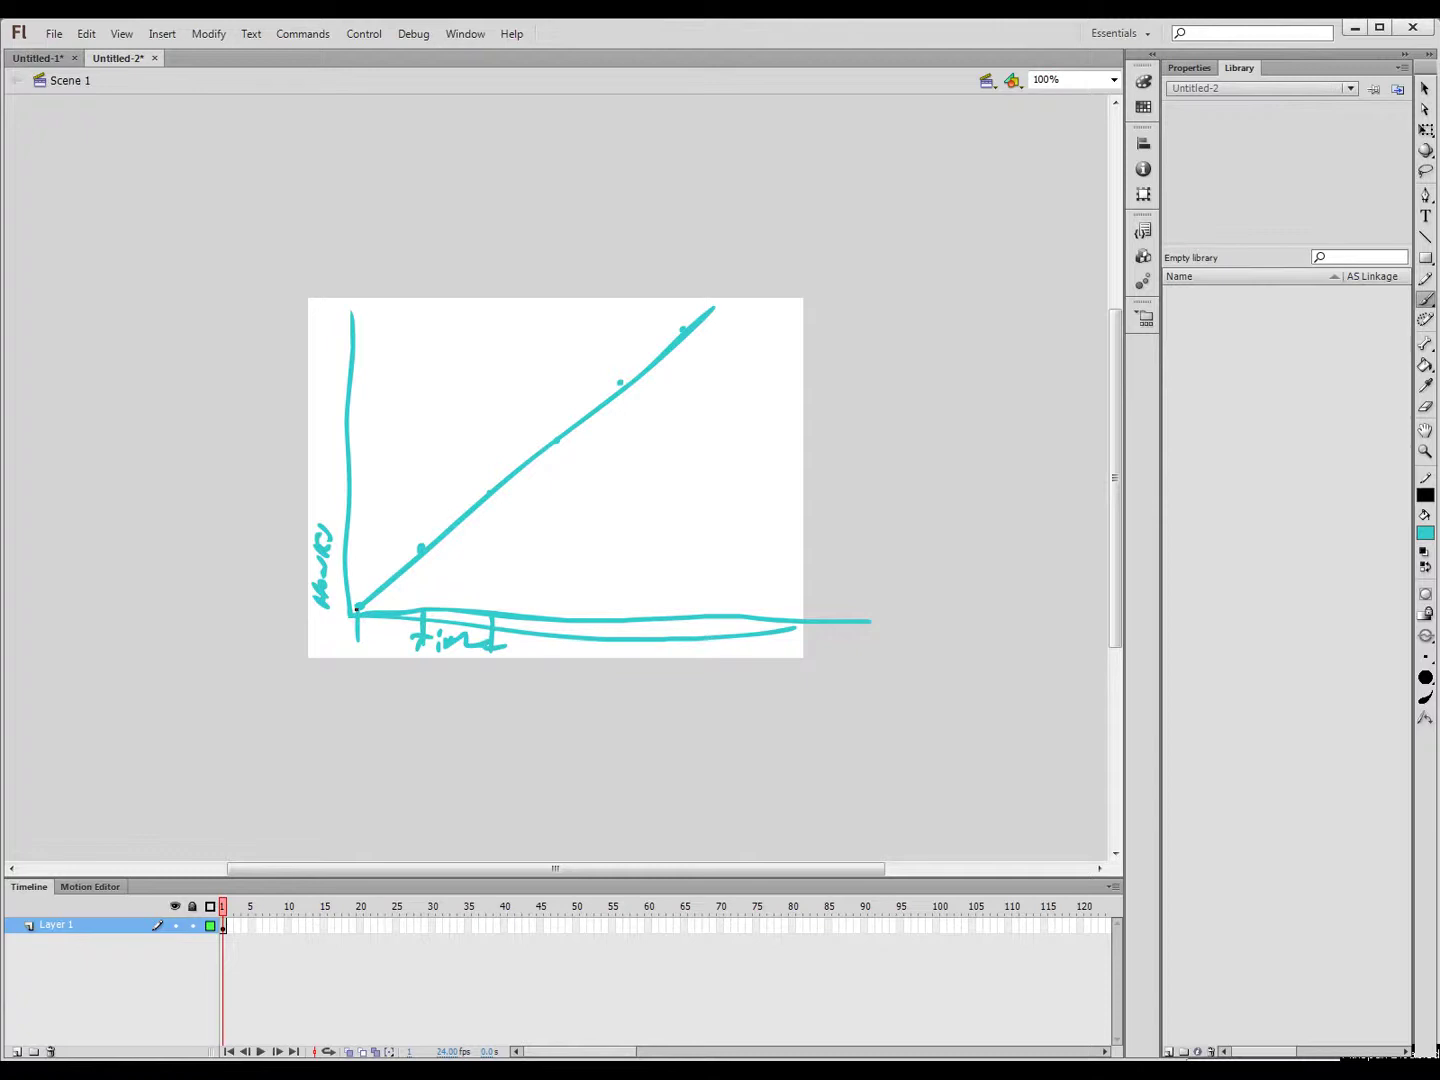
{"action": "mouse_move", "coordinate": [320, 528]}
{"action": "left_mouse_down"}
{"action": "mouse_move", "coordinate": [325, 366]}
{"action": "mouse_move", "coordinate": [345, 330]}
{"action": "left_mouse_up"}
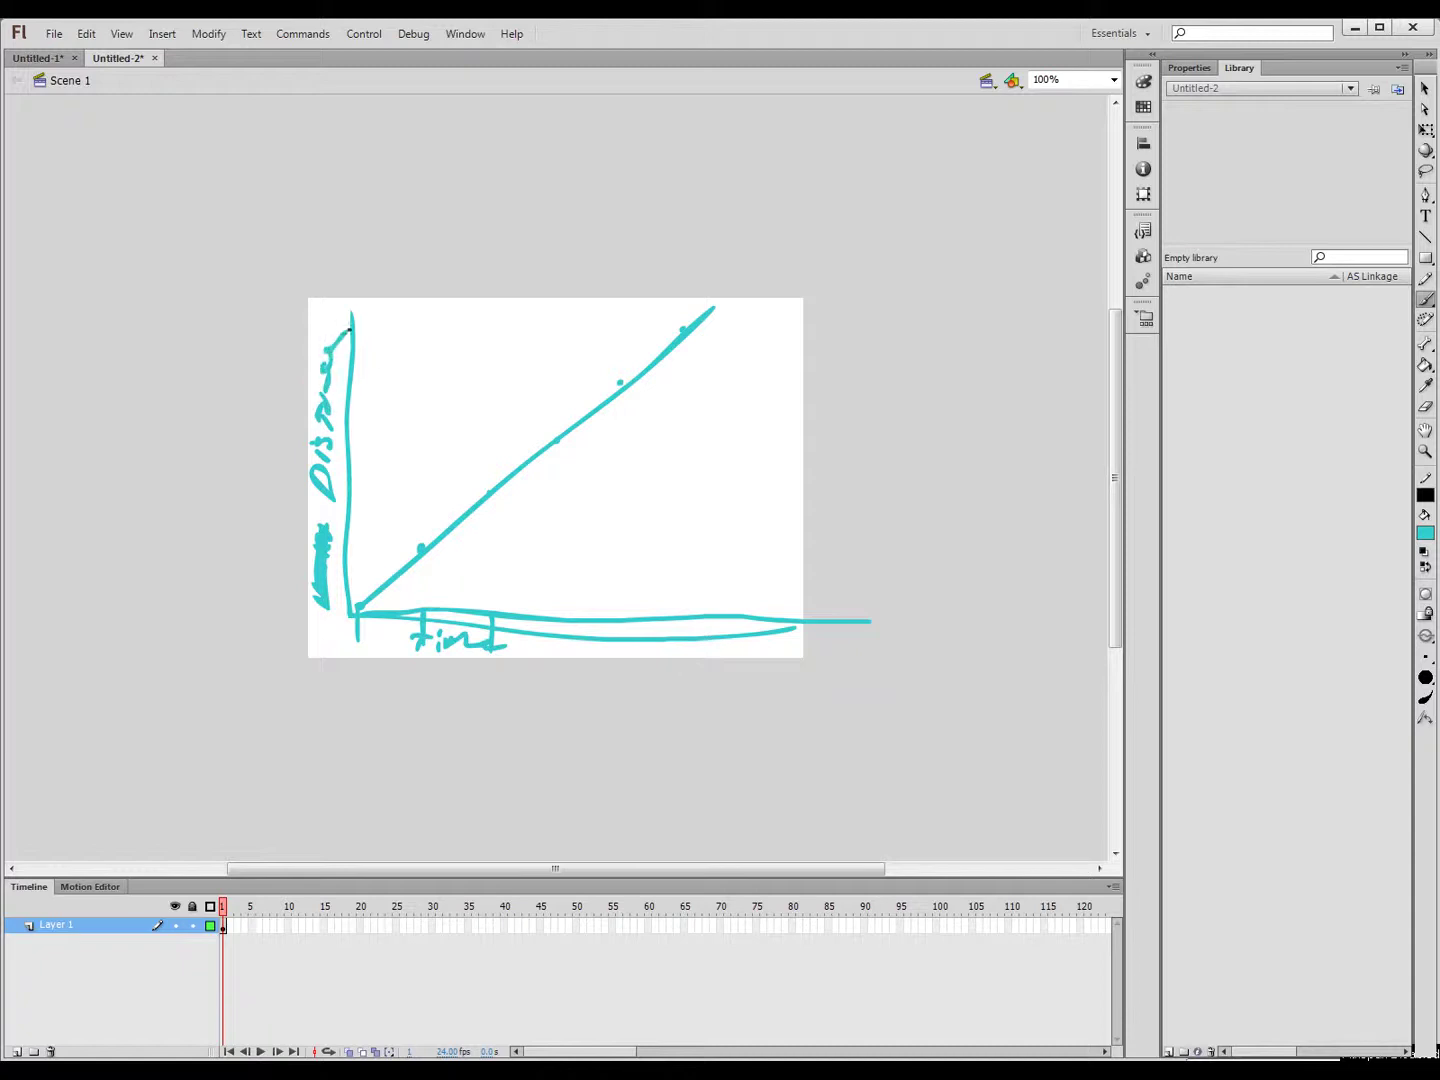
{"action": "mouse_move", "coordinate": [489, 638]}
{"action": "left_mouse_down"}
{"action": "mouse_move", "coordinate": [442, 650]}
{"action": "mouse_move", "coordinate": [488, 640]}
{"action": "mouse_move", "coordinate": [535, 662]}
{"action": "left_mouse_up"}
{"action": "mouse_move", "coordinate": [531, 640]}
{"action": "left_mouse_down"}
{"action": "mouse_move", "coordinate": [558, 635]}
{"action": "mouse_move", "coordinate": [562, 662]}
{"action": "left_mouse_up"}
{"action": "left_click_drag", "start_coordinate": [572, 653], "coordinate": [630, 646]}
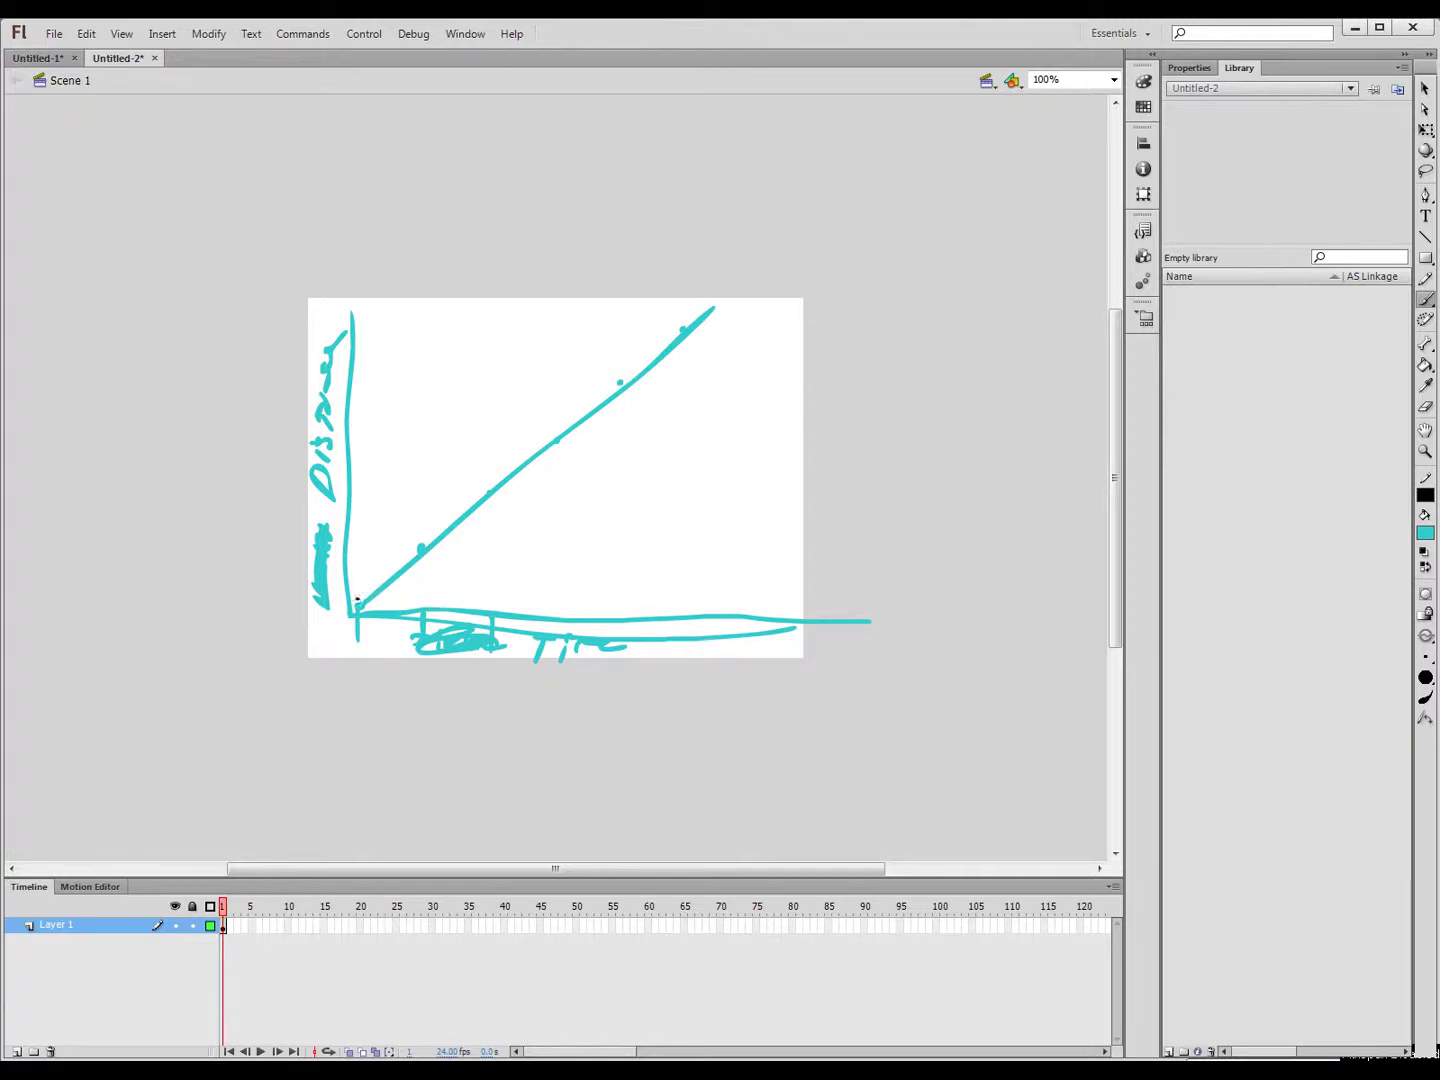
Brush rising red dots that level off, a curved red line through them from the origin, and a circle around the end point
{"action": "left_click", "coordinate": [1426, 528]}
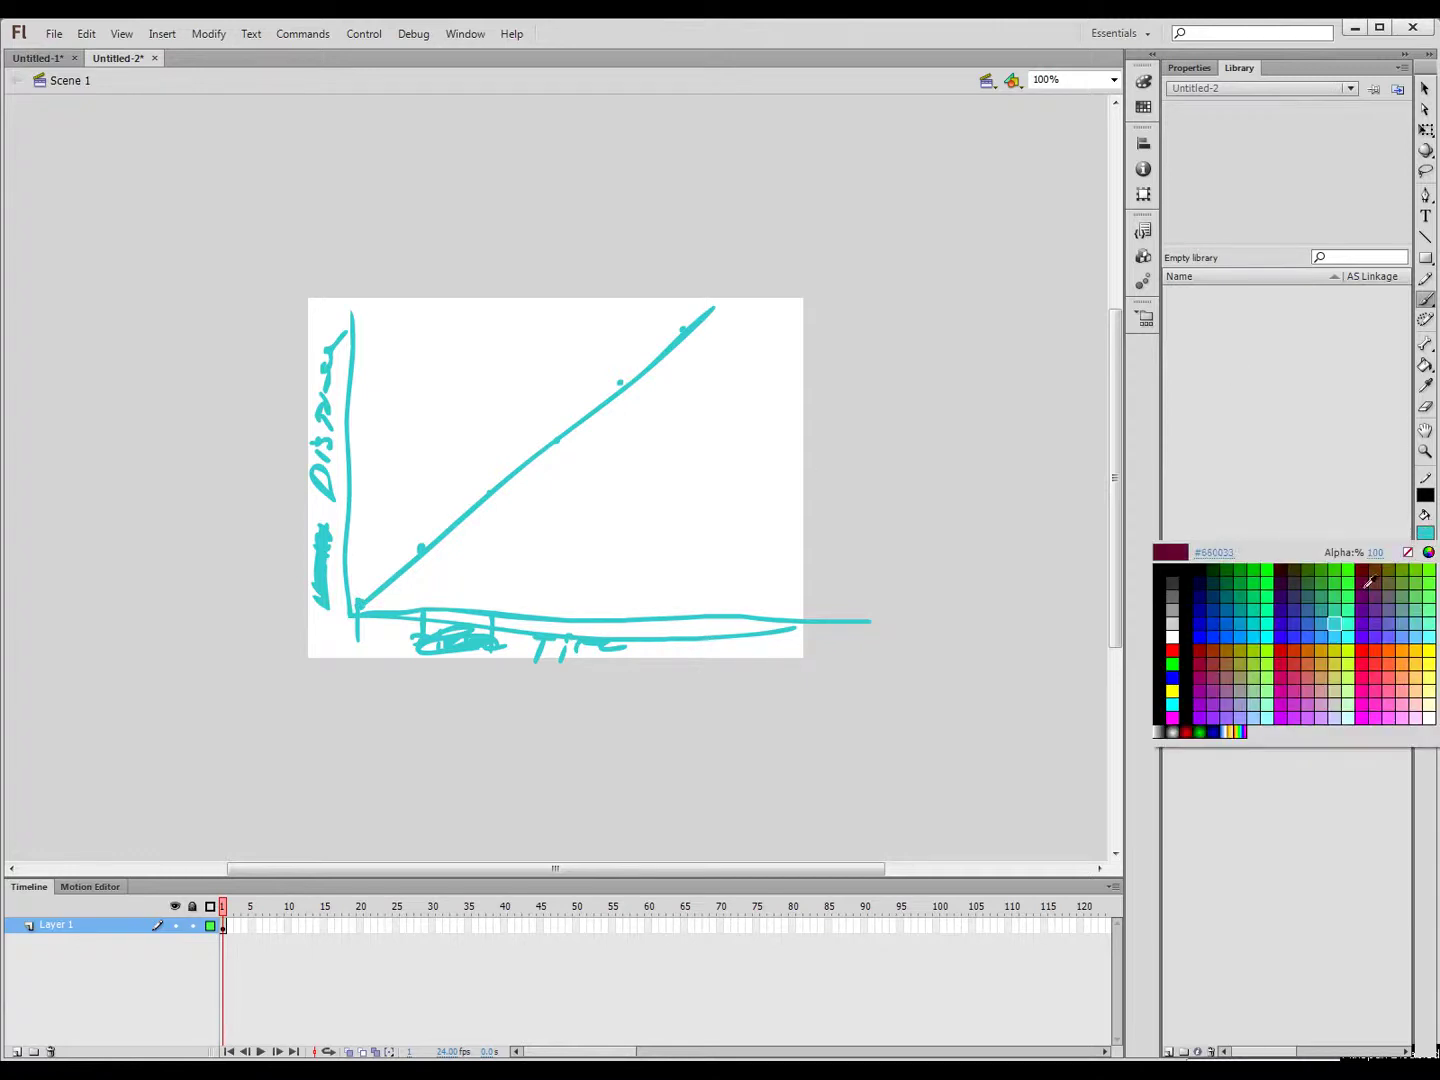
{"action": "left_click", "coordinate": [1363, 652]}
{"action": "left_click_drag", "start_coordinate": [366, 609], "coordinate": [359, 601]}
{"action": "left_click", "coordinate": [392, 515]}
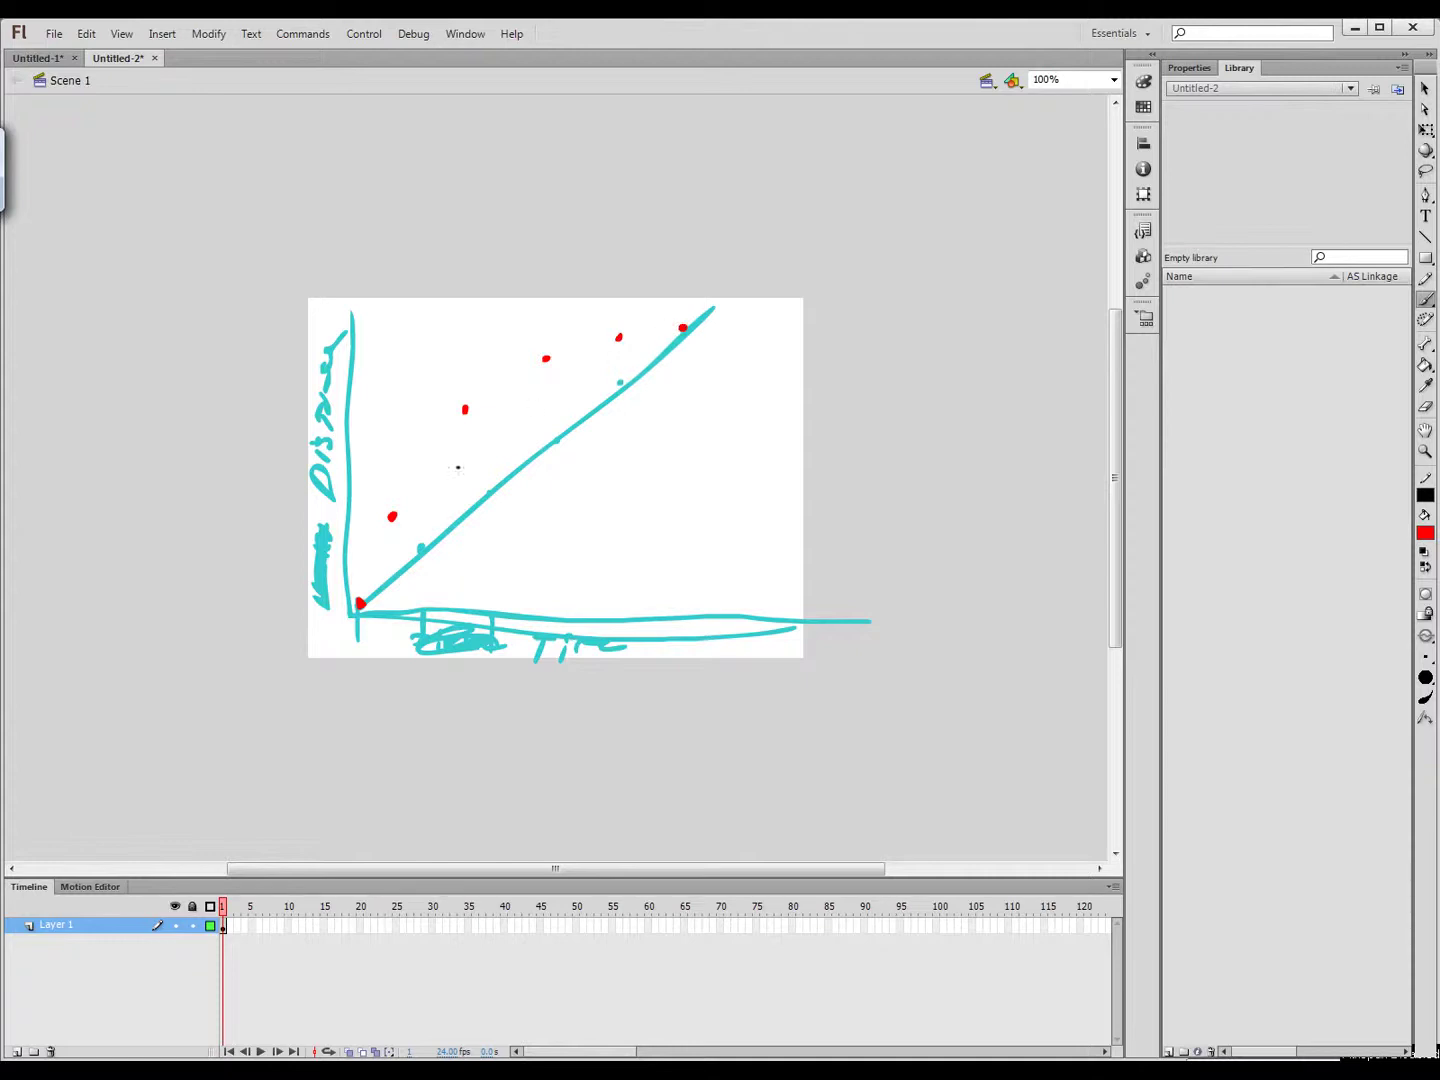
{"action": "mouse_move", "coordinate": [361, 600]}
{"action": "left_mouse_down"}
{"action": "mouse_move", "coordinate": [373, 543]}
{"action": "mouse_move", "coordinate": [473, 407]}
{"action": "mouse_move", "coordinate": [583, 347]}
{"action": "mouse_move", "coordinate": [684, 342]}
{"action": "left_mouse_up"}
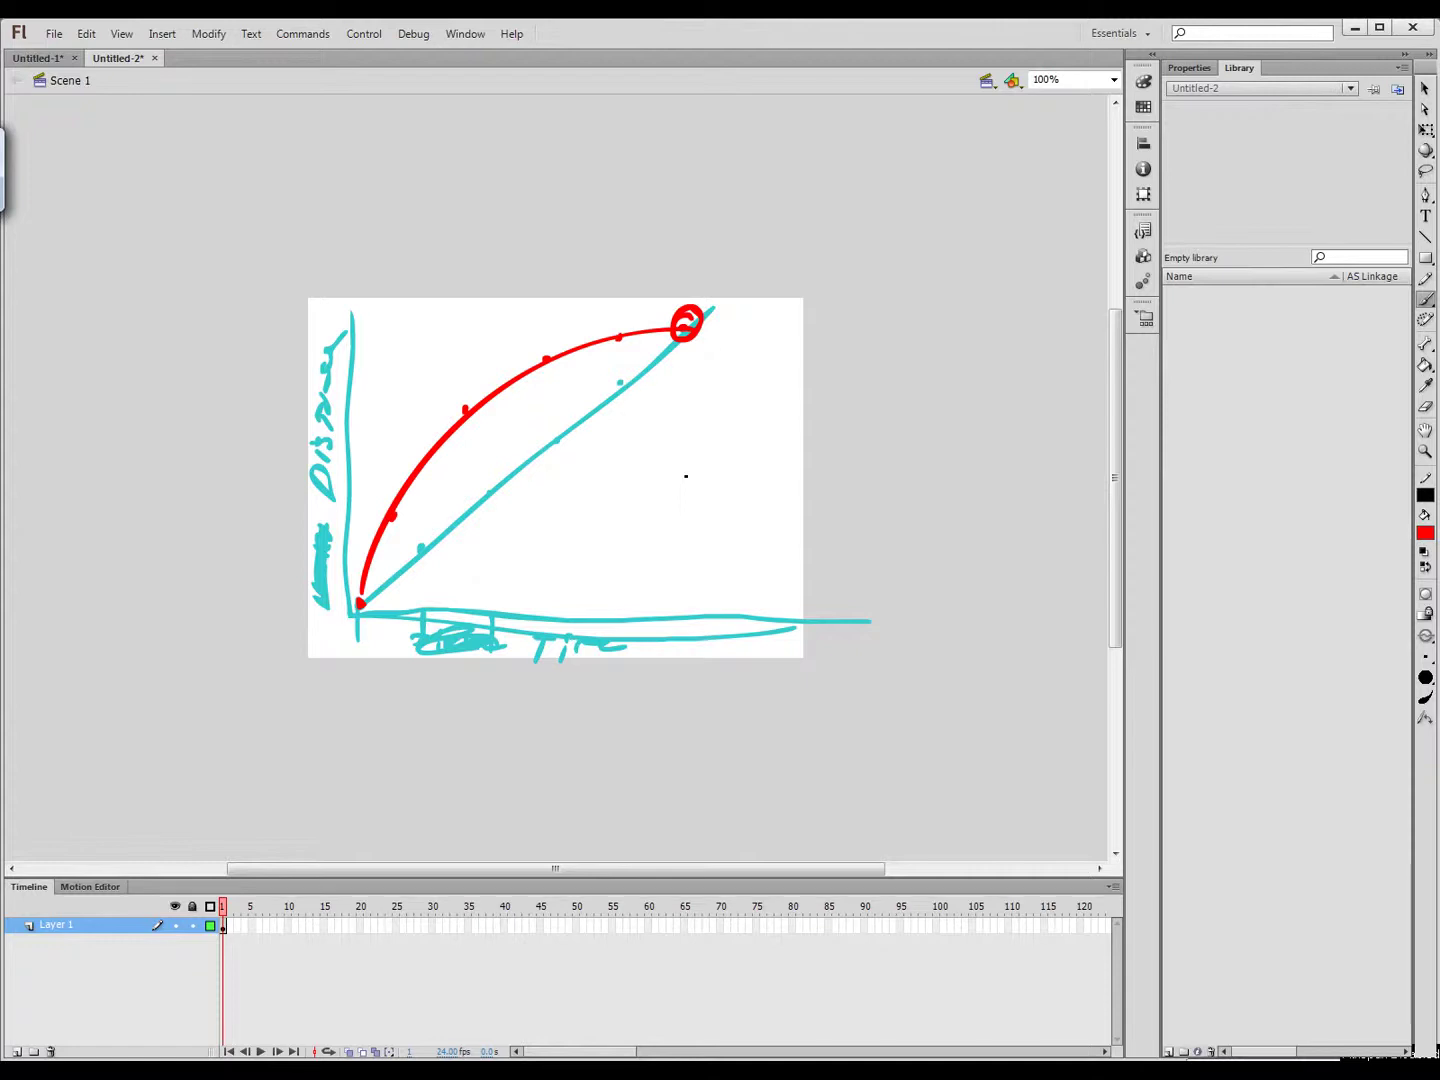
{"action": "left_click", "coordinate": [440, 1039]}
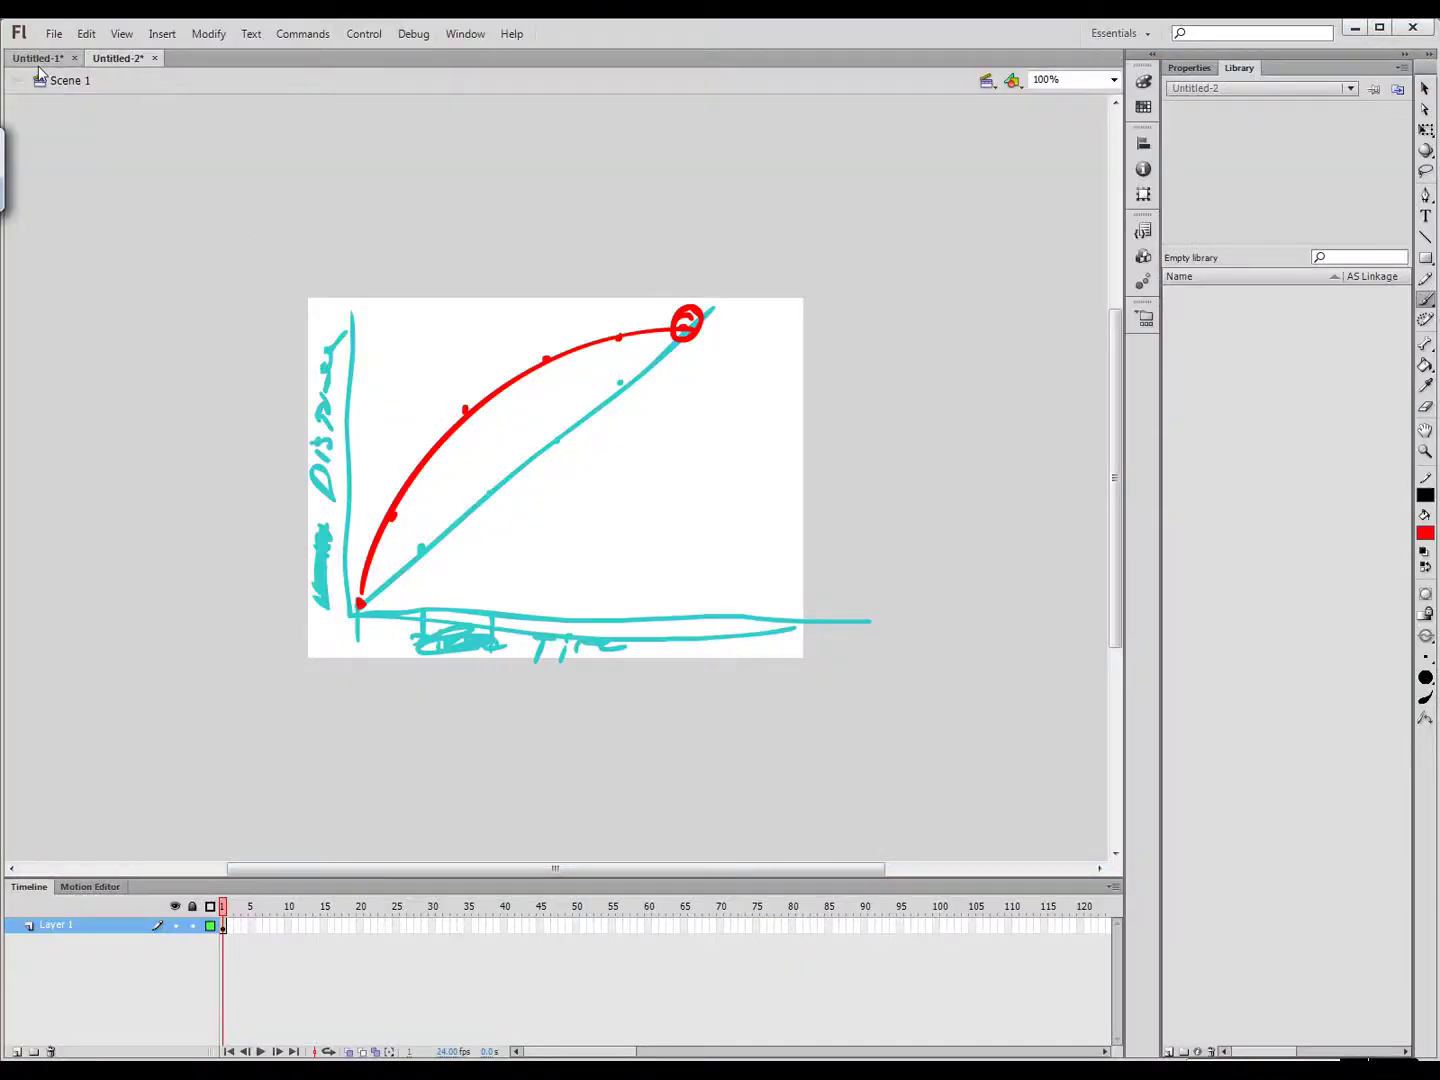
In Untitled-1, set the ease of the ball's rising tween at frame 1 to 98 and onion-skin its frames through frame 15
{"action": "left_click", "coordinate": [39, 59]}
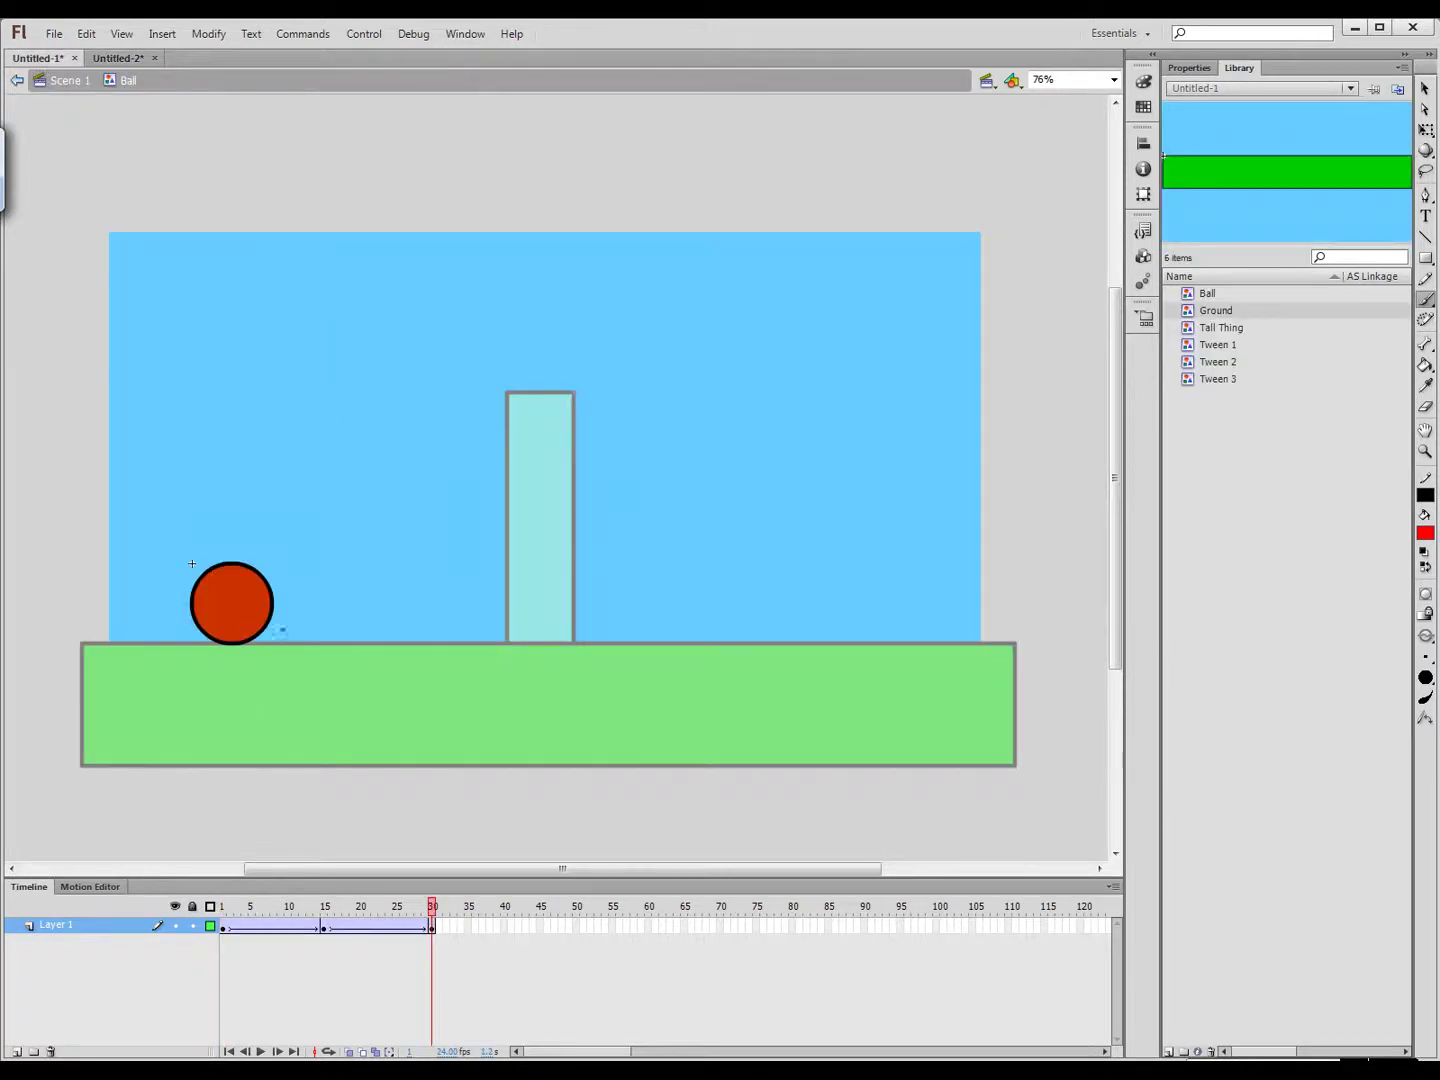
{"action": "left_click", "coordinate": [225, 926]}
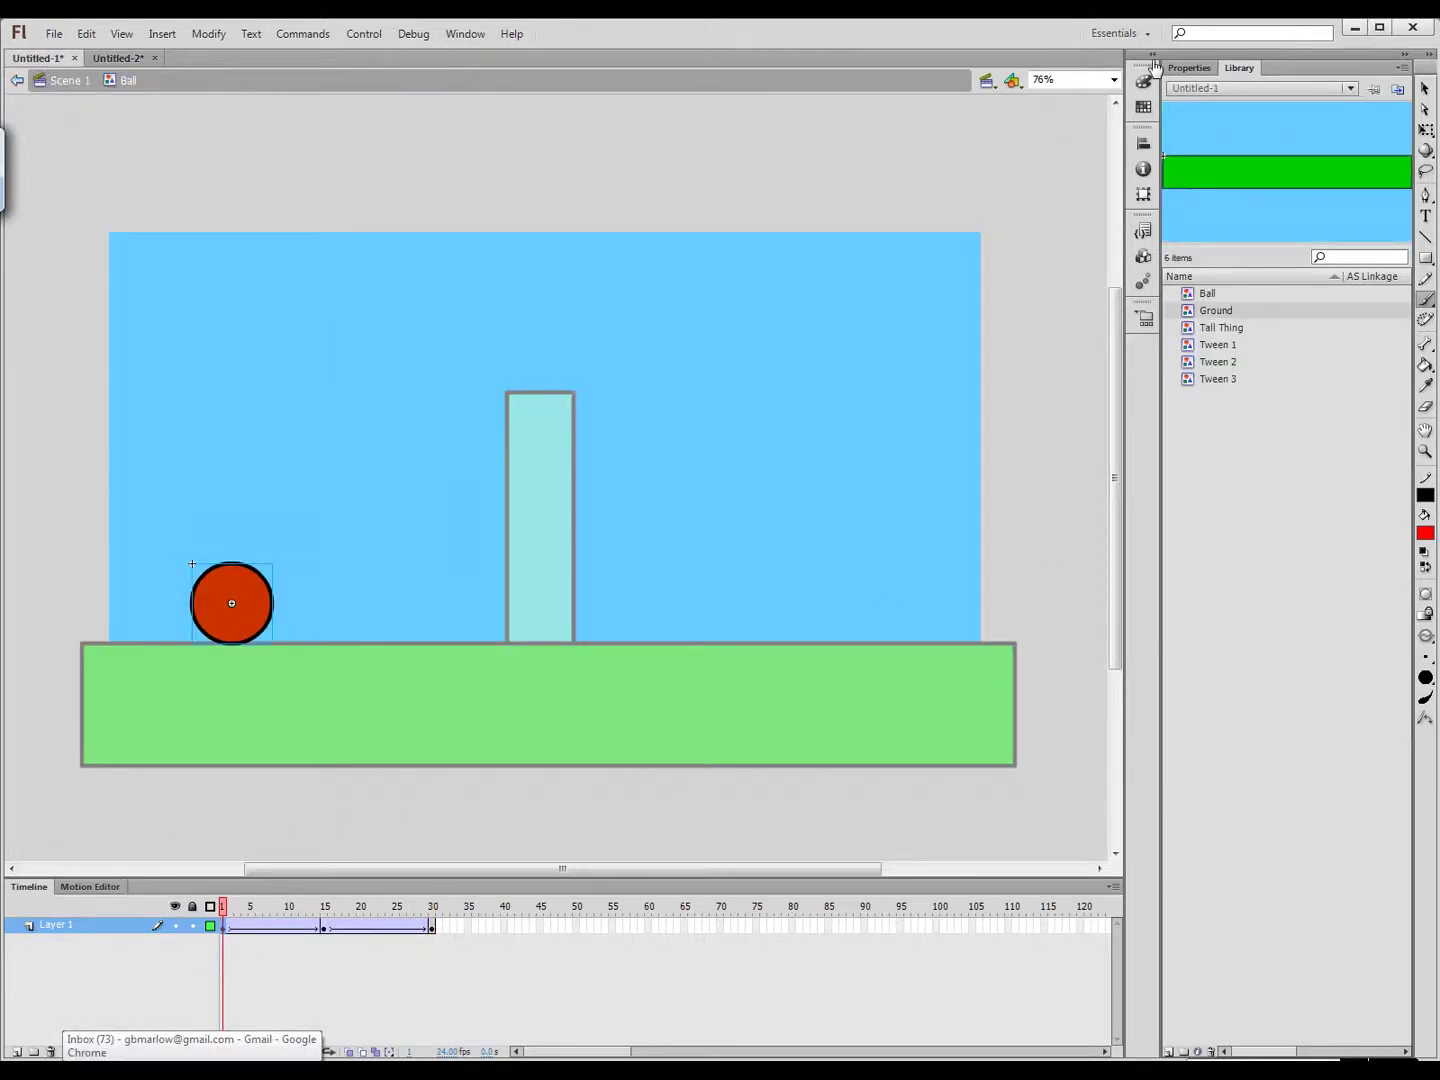
{"action": "left_click", "coordinate": [1188, 69]}
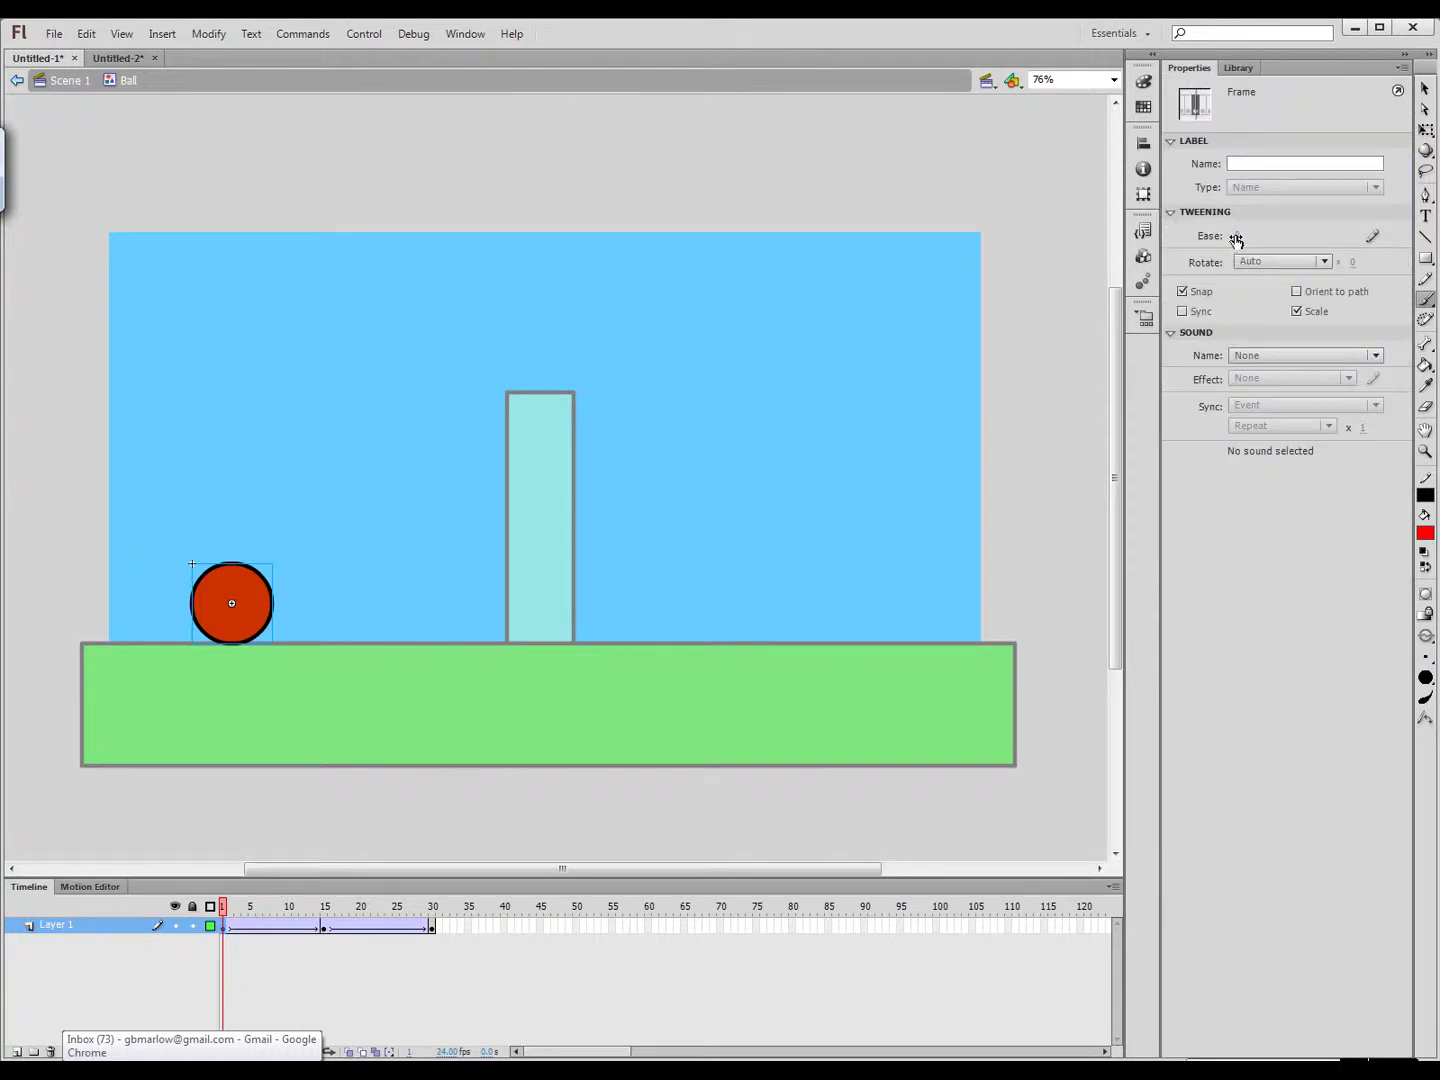
{"action": "left_click_drag", "start_coordinate": [1237, 240], "coordinate": [1425, 258]}
{"action": "left_click", "coordinate": [347, 1051]}
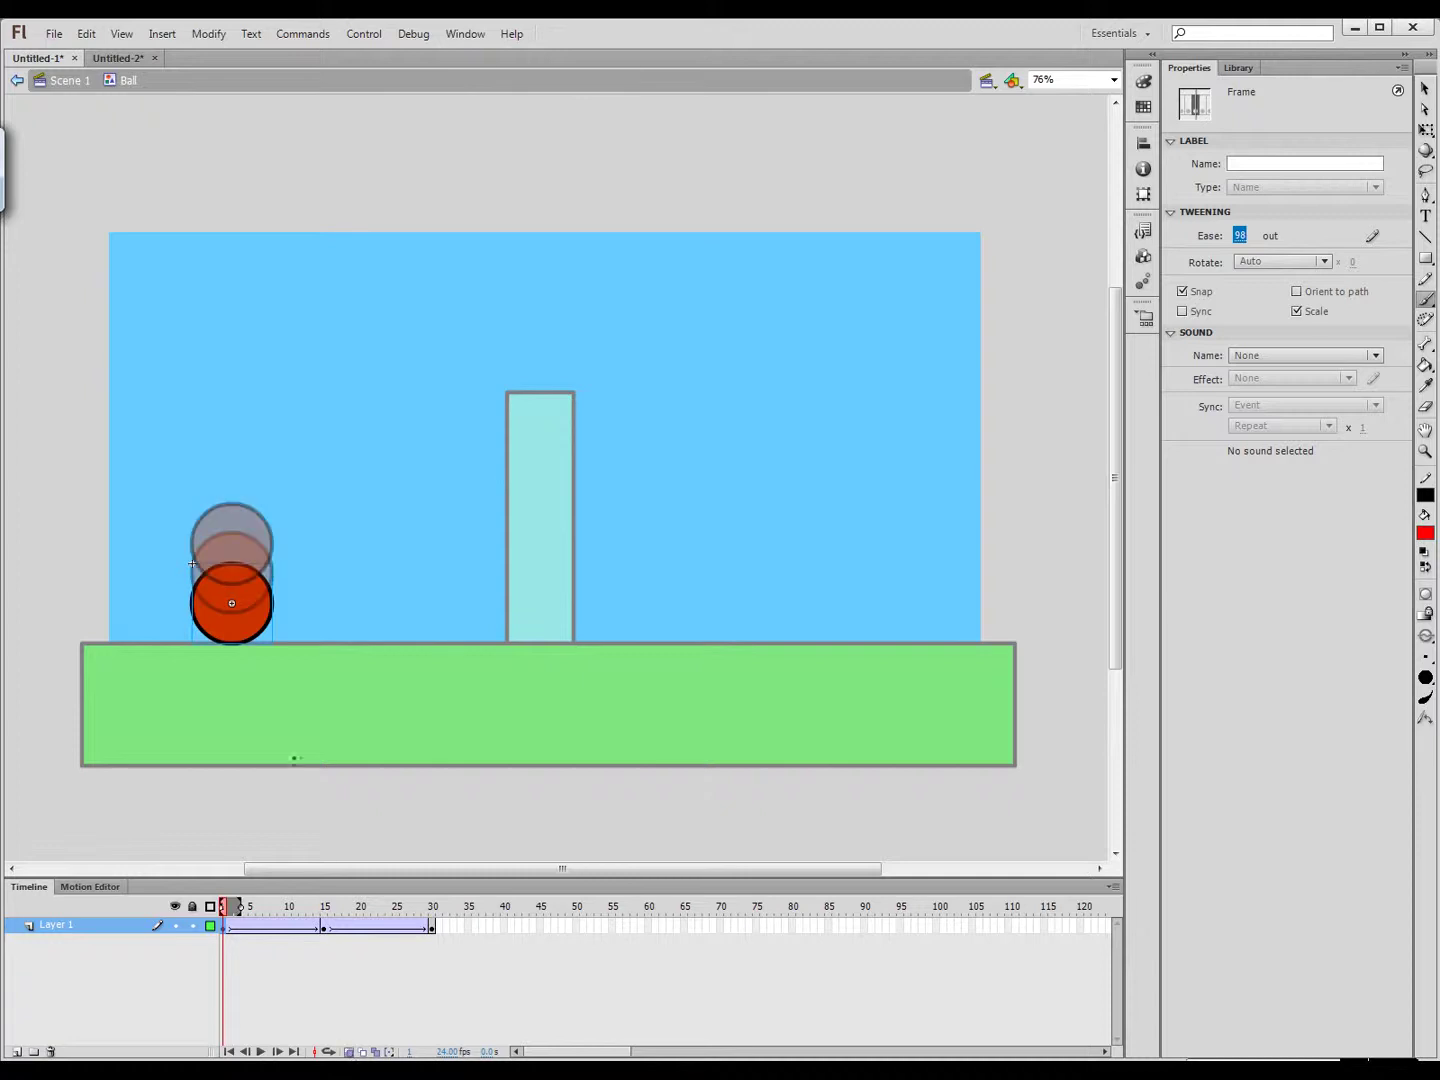
{"action": "left_click_drag", "start_coordinate": [229, 912], "coordinate": [324, 913]}
Set the ease of the ball's falling tween starting at frame 15 to -100 and play the bounce
{"action": "left_click", "coordinate": [322, 928]}
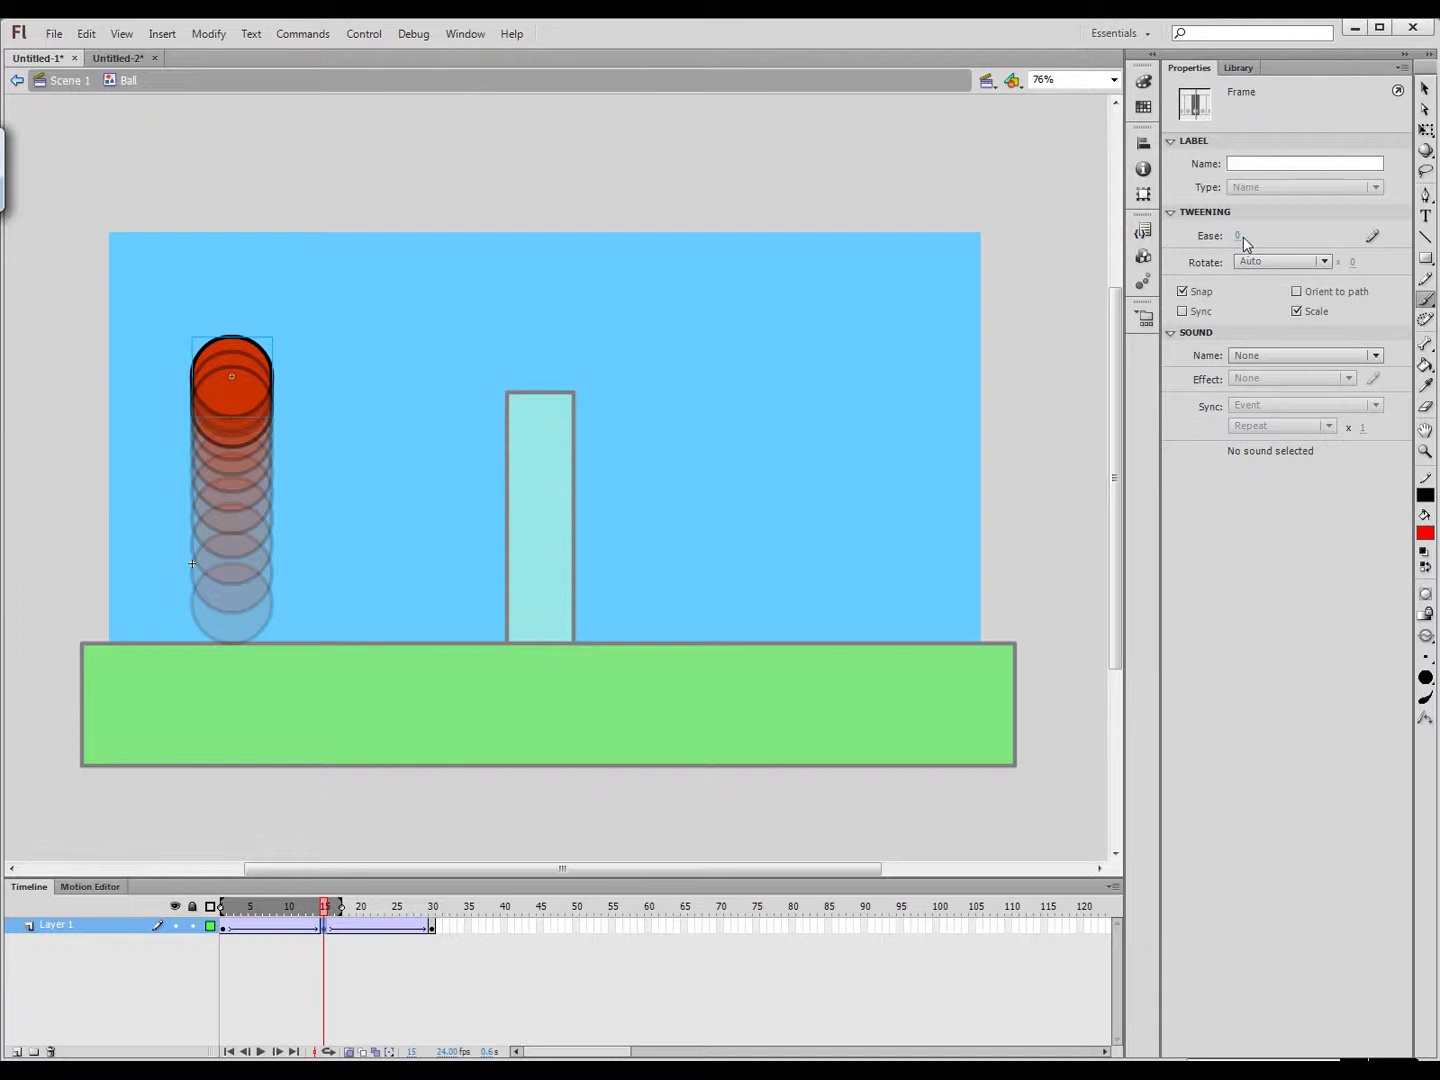
{"action": "left_click_drag", "start_coordinate": [1238, 238], "coordinate": [998, 232]}
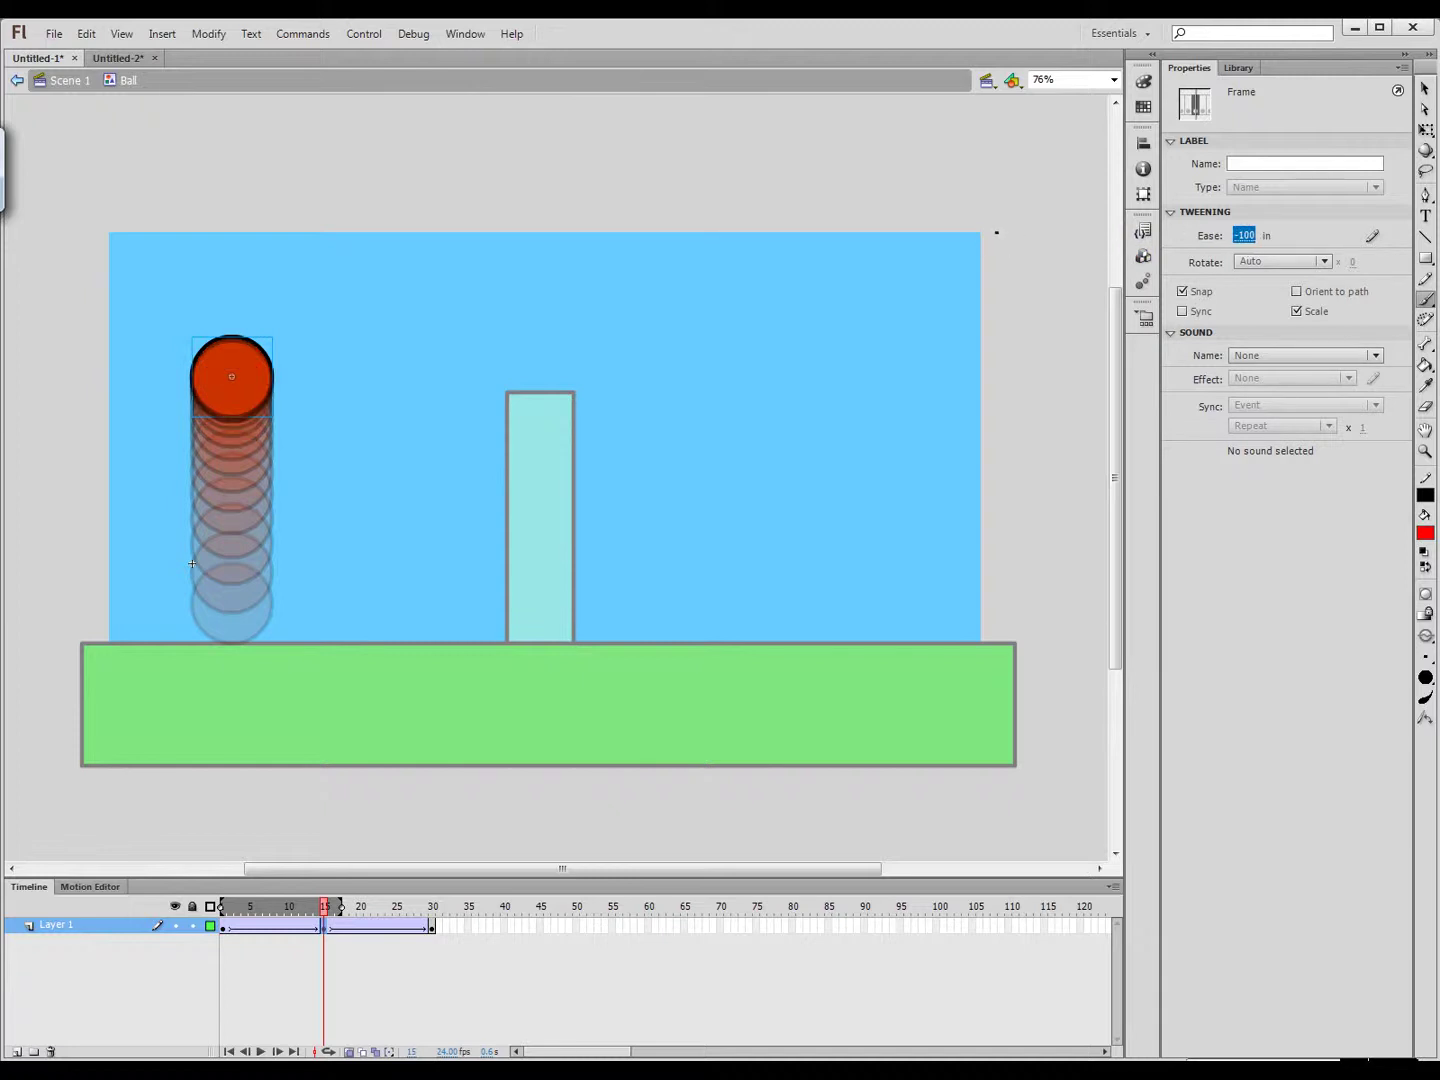
{"action": "key", "text": "Return"}
{"action": "key", "text": "Return"}
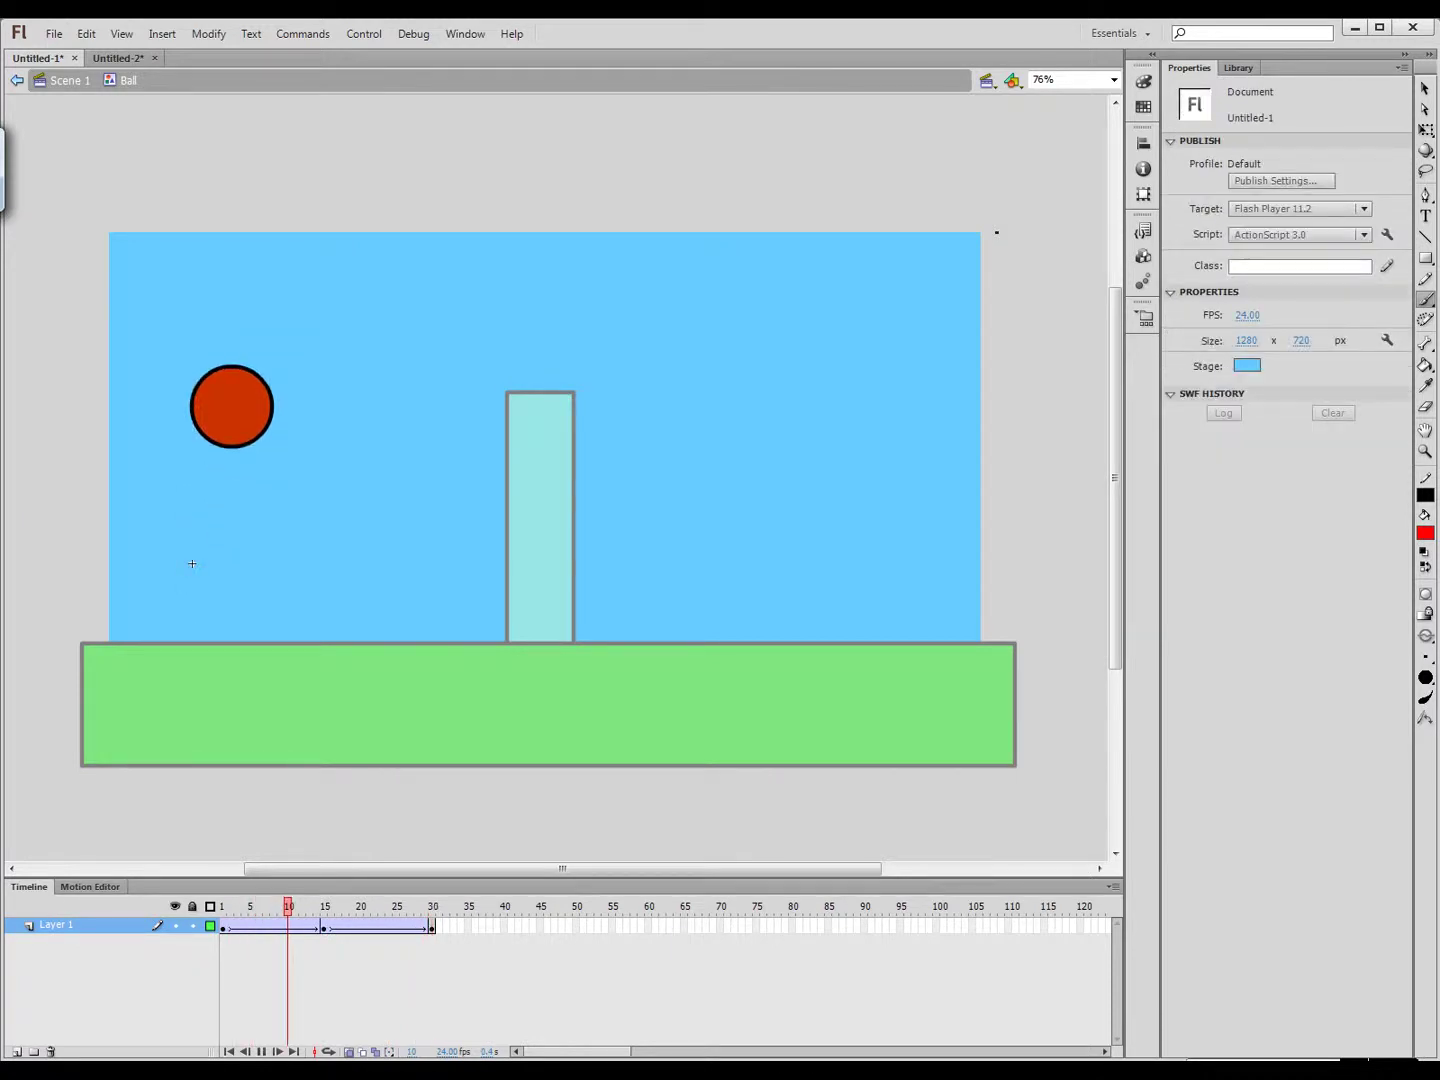
{"action": "key", "text": "Return"}
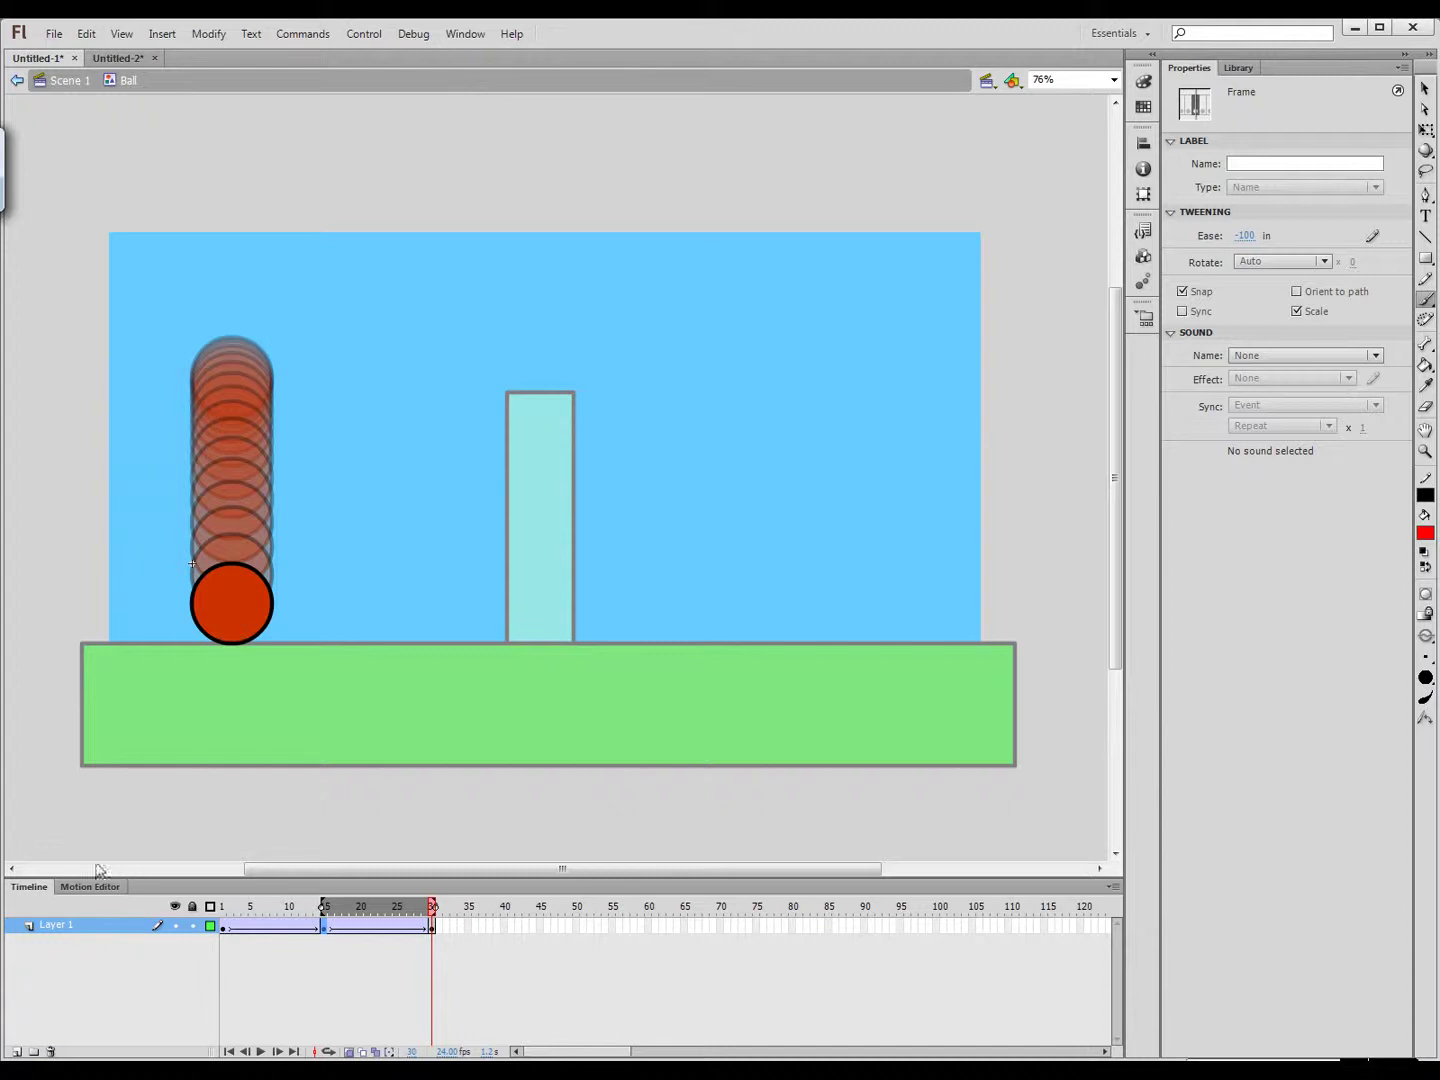
Turn off onion skinning and loop the ball's playback over frames 1 to 30
{"action": "left_click", "coordinate": [347, 1052]}
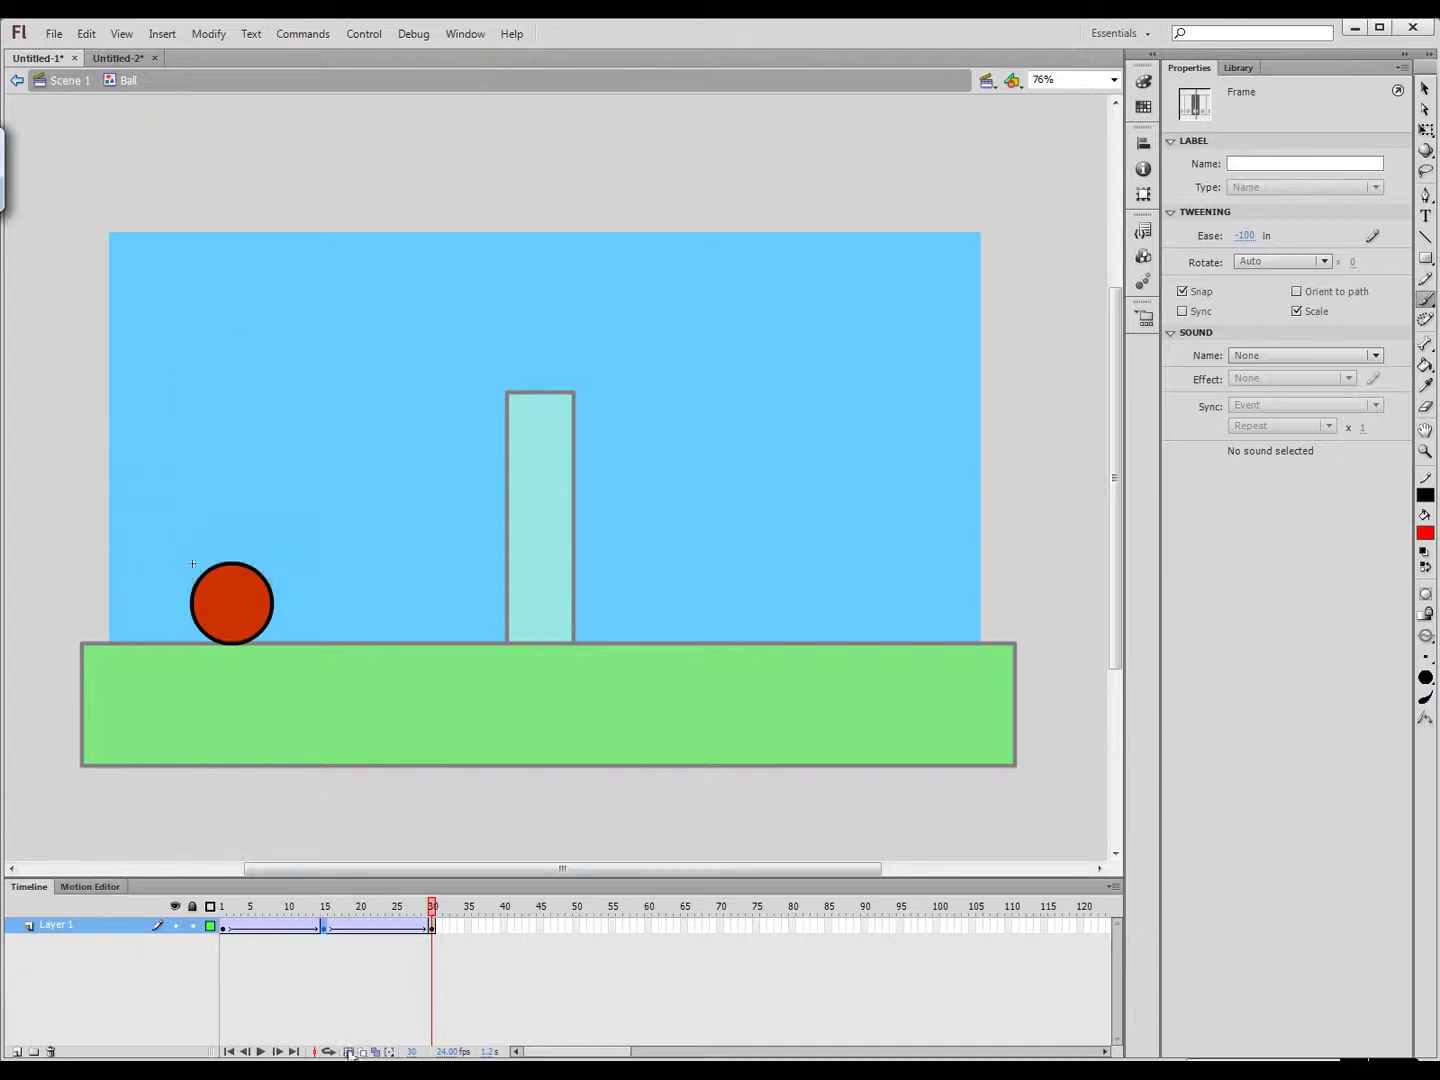
{"action": "left_click", "coordinate": [330, 1052]}
{"action": "mouse_move", "coordinate": [377, 905]}
{"action": "left_mouse_down"}
{"action": "mouse_move", "coordinate": [306, 923]}
{"action": "mouse_move", "coordinate": [130, 919]}
{"action": "left_mouse_up"}
{"action": "left_click", "coordinate": [194, 954]}
{"action": "key", "text": "Return"}
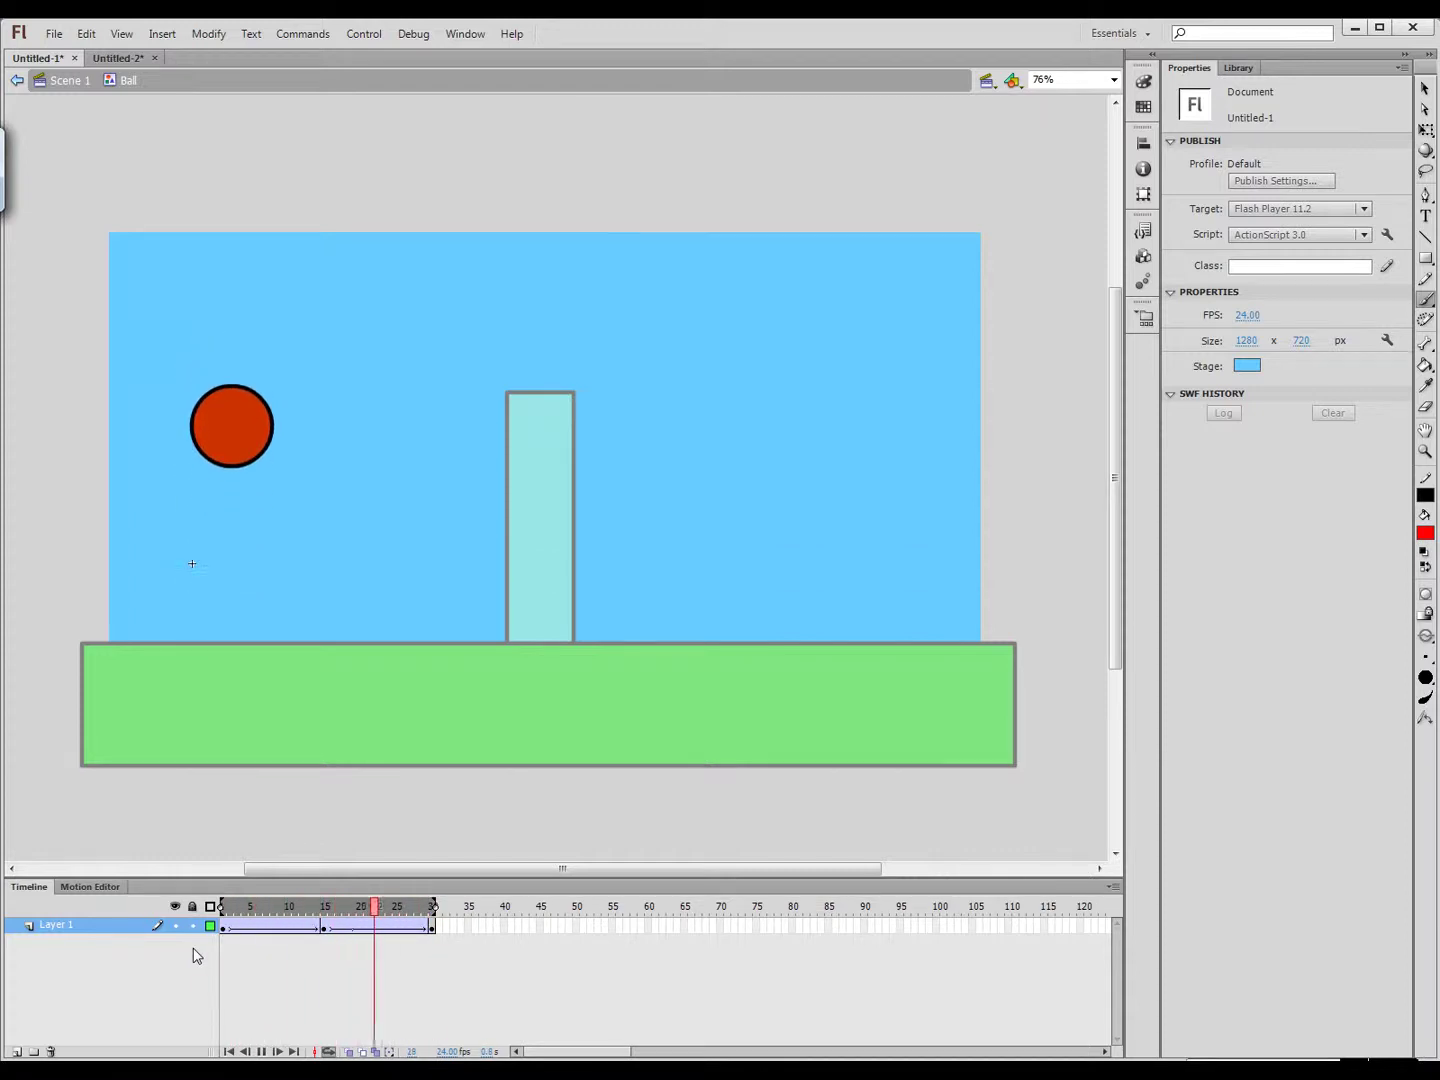
{"action": "key", "text": "Return"}
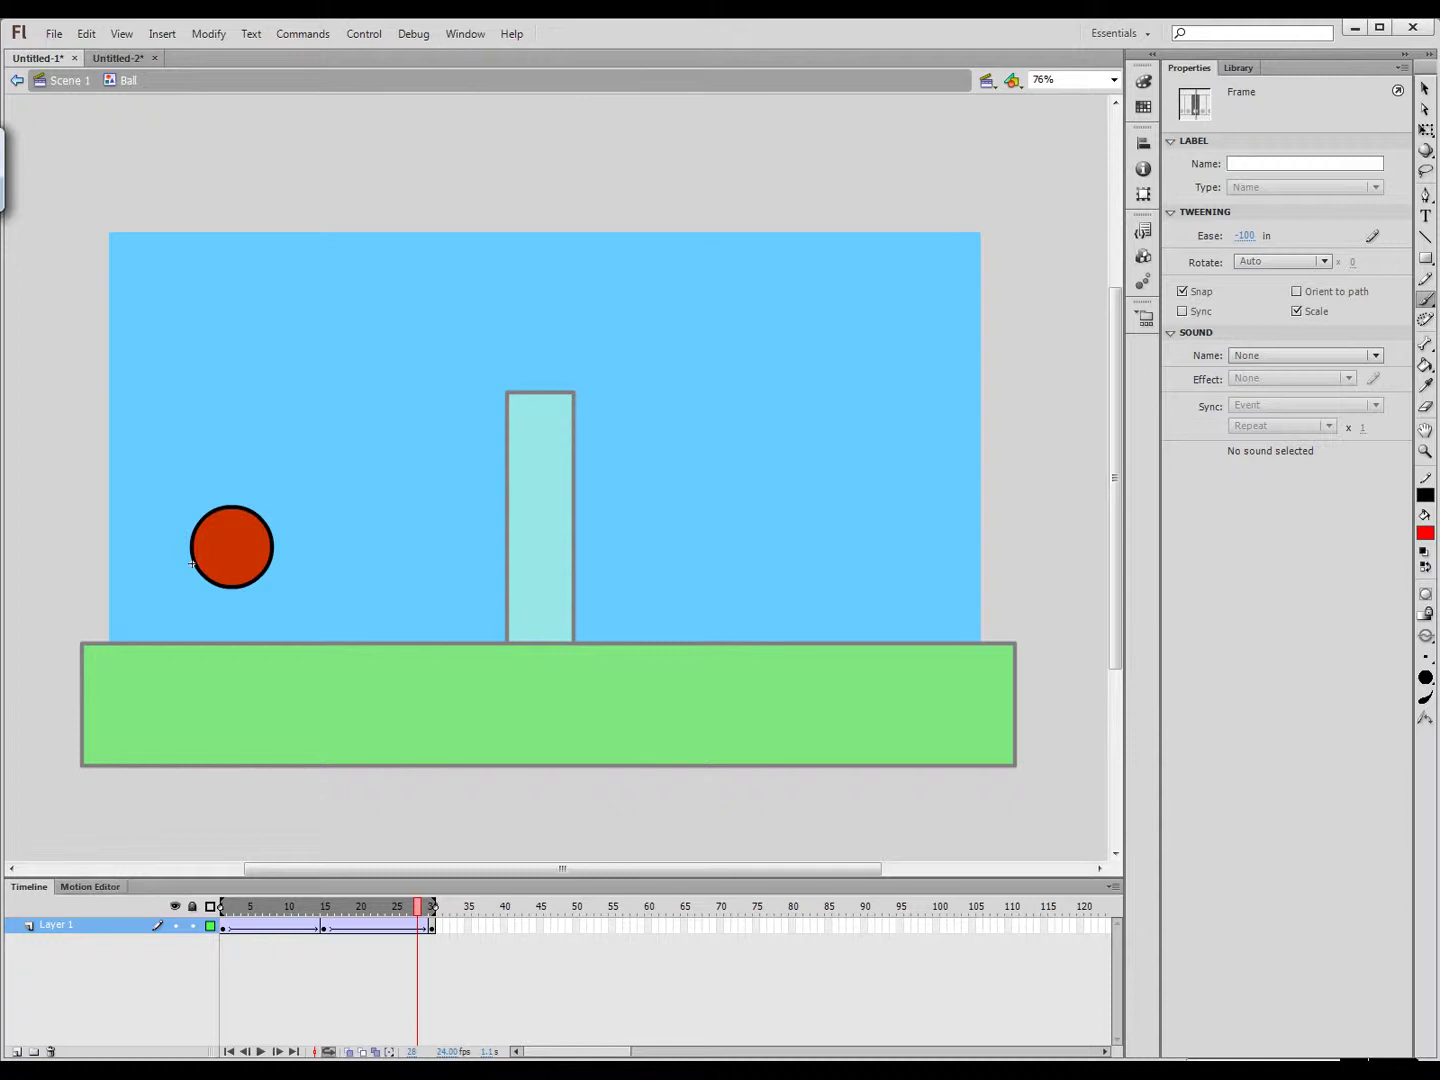
Compare the ball's position in frames 29 and 30 and replay the looped bounce
{"action": "left_click", "coordinate": [427, 923]}
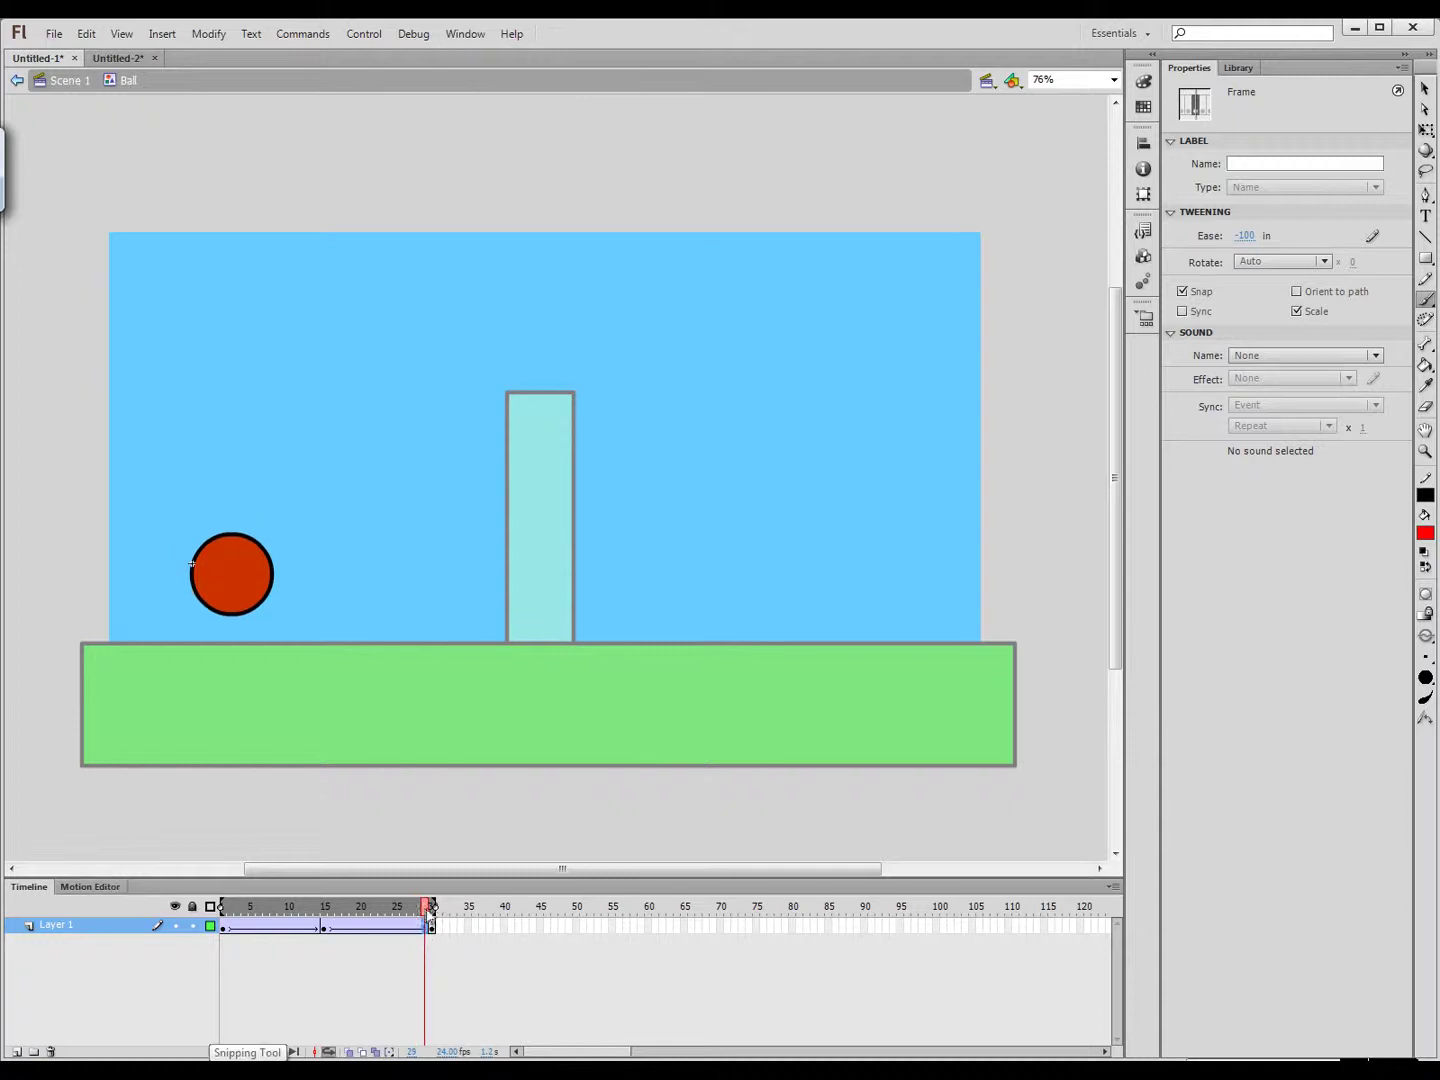
{"action": "left_click", "coordinate": [432, 925]}
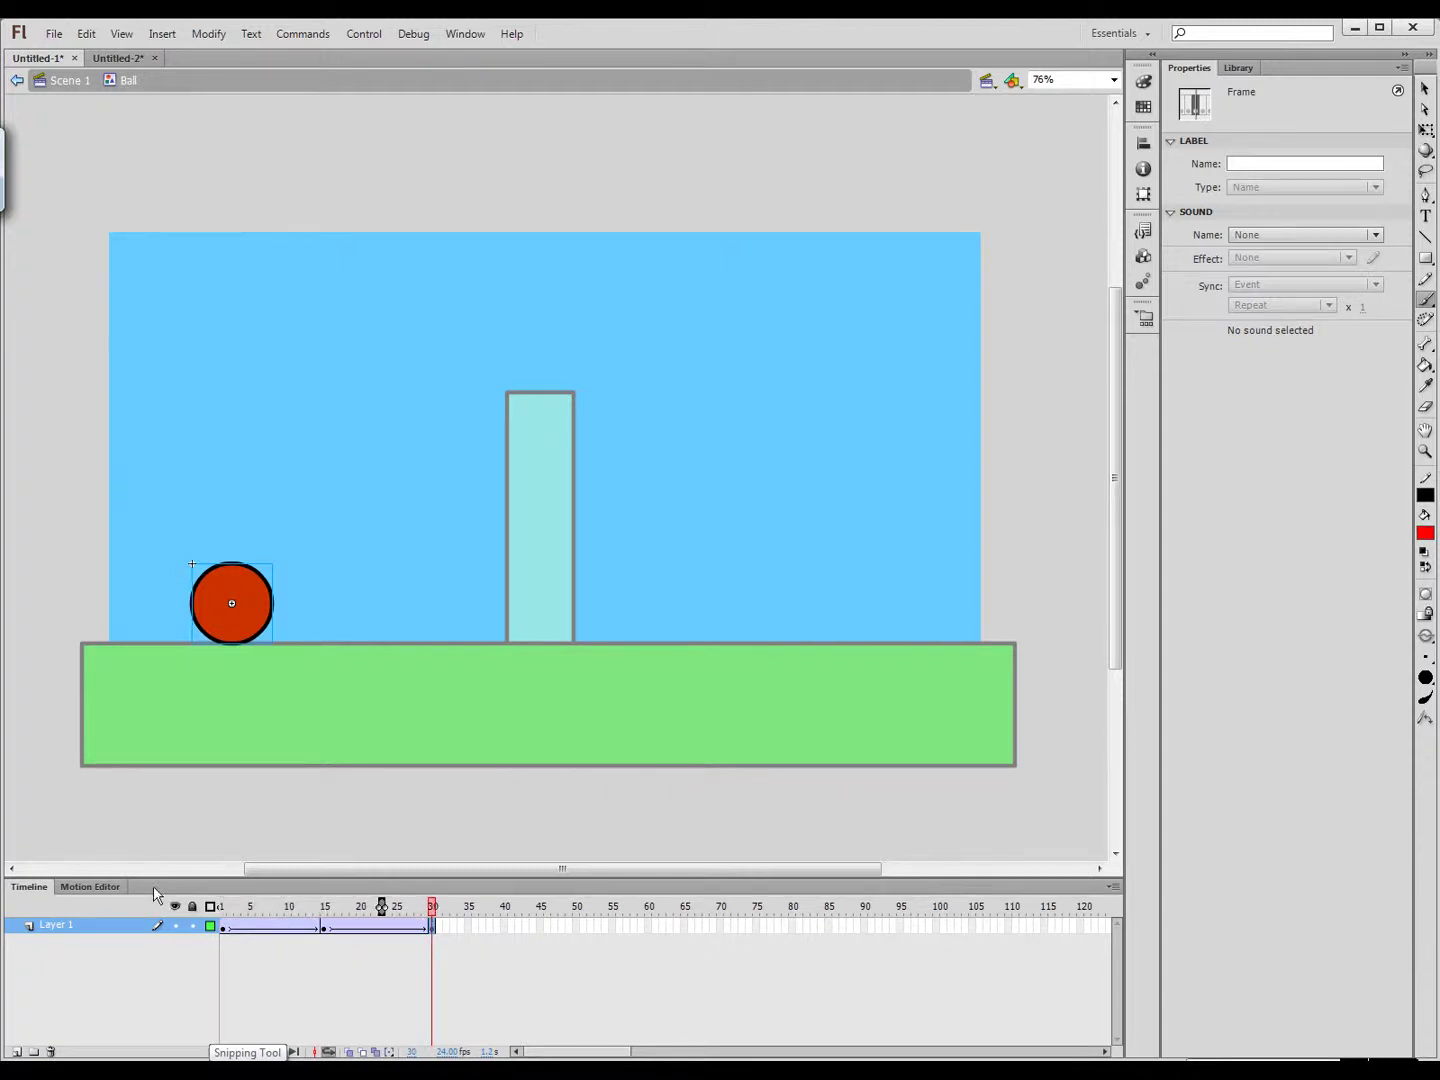
{"action": "key", "text": "Return"}
{"action": "left_click", "coordinate": [121, 910]}
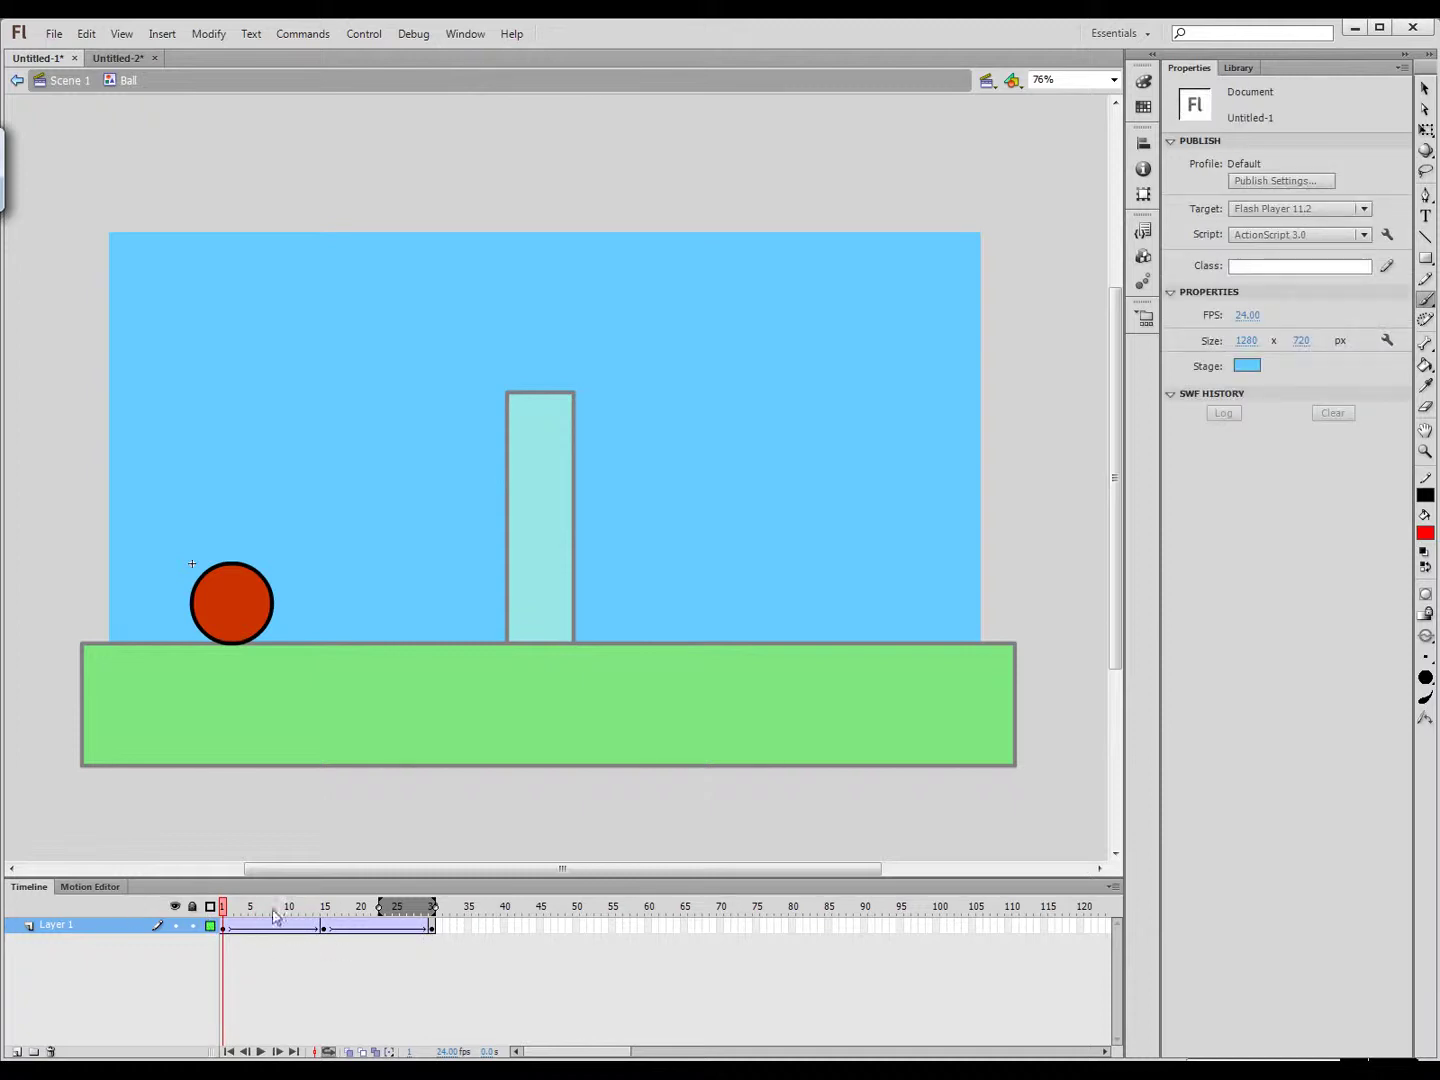
{"action": "left_click", "coordinate": [431, 930]}
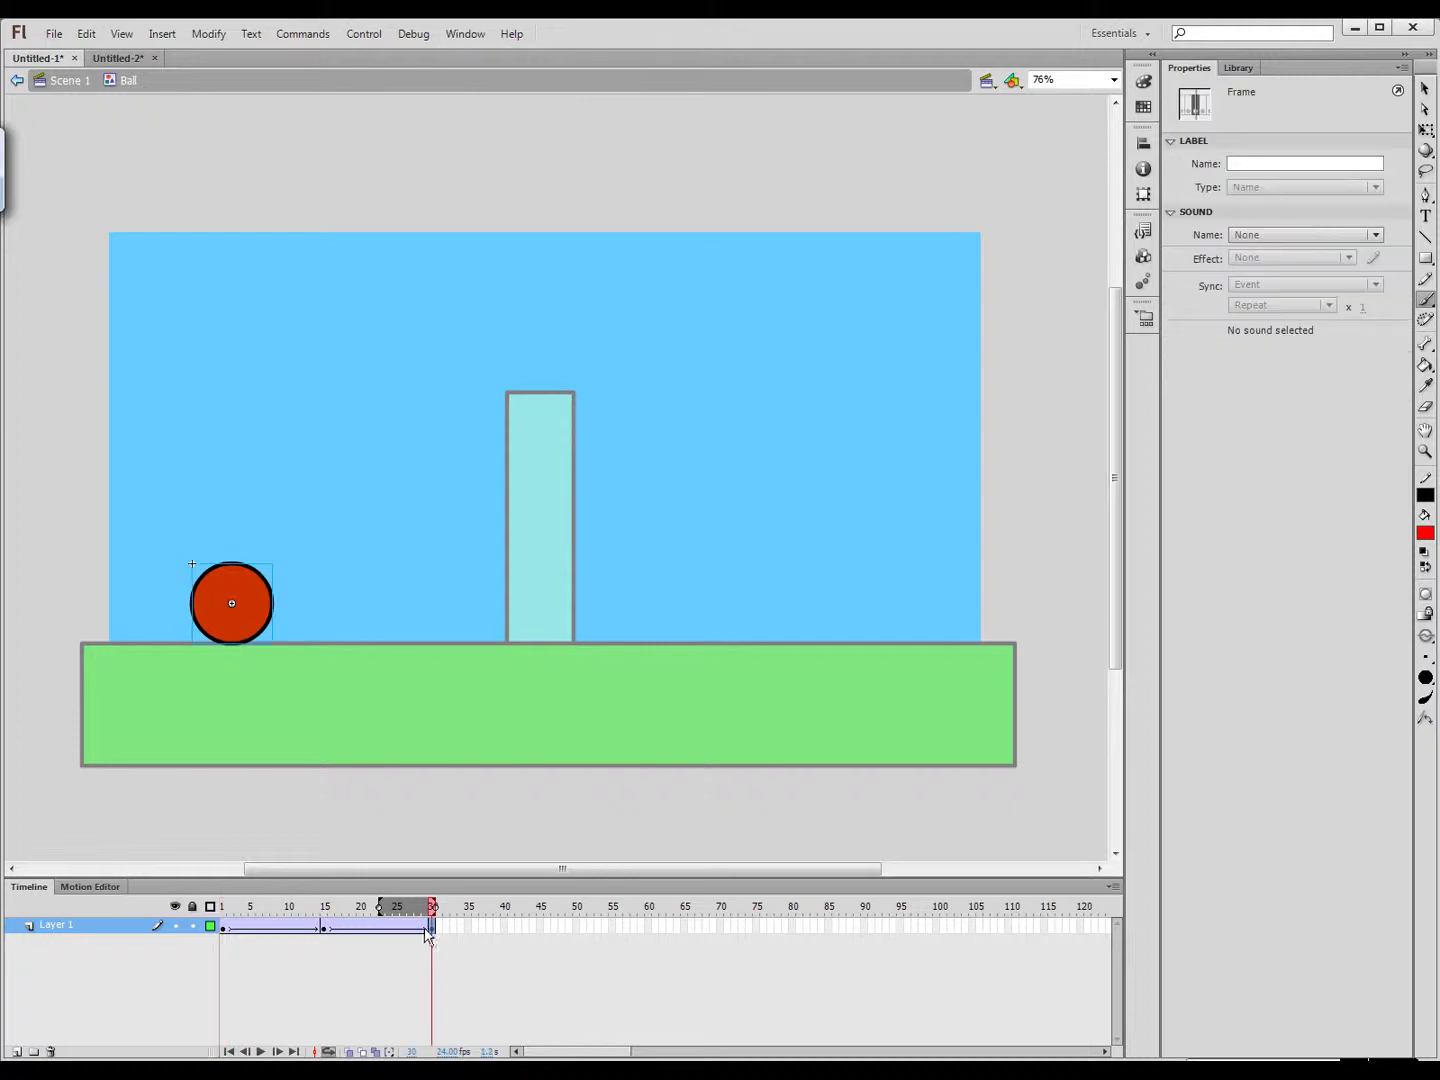
Insert a keyframe at frame 29 of the ball's animation and remove frame 30
{"action": "left_click", "coordinate": [426, 929]}
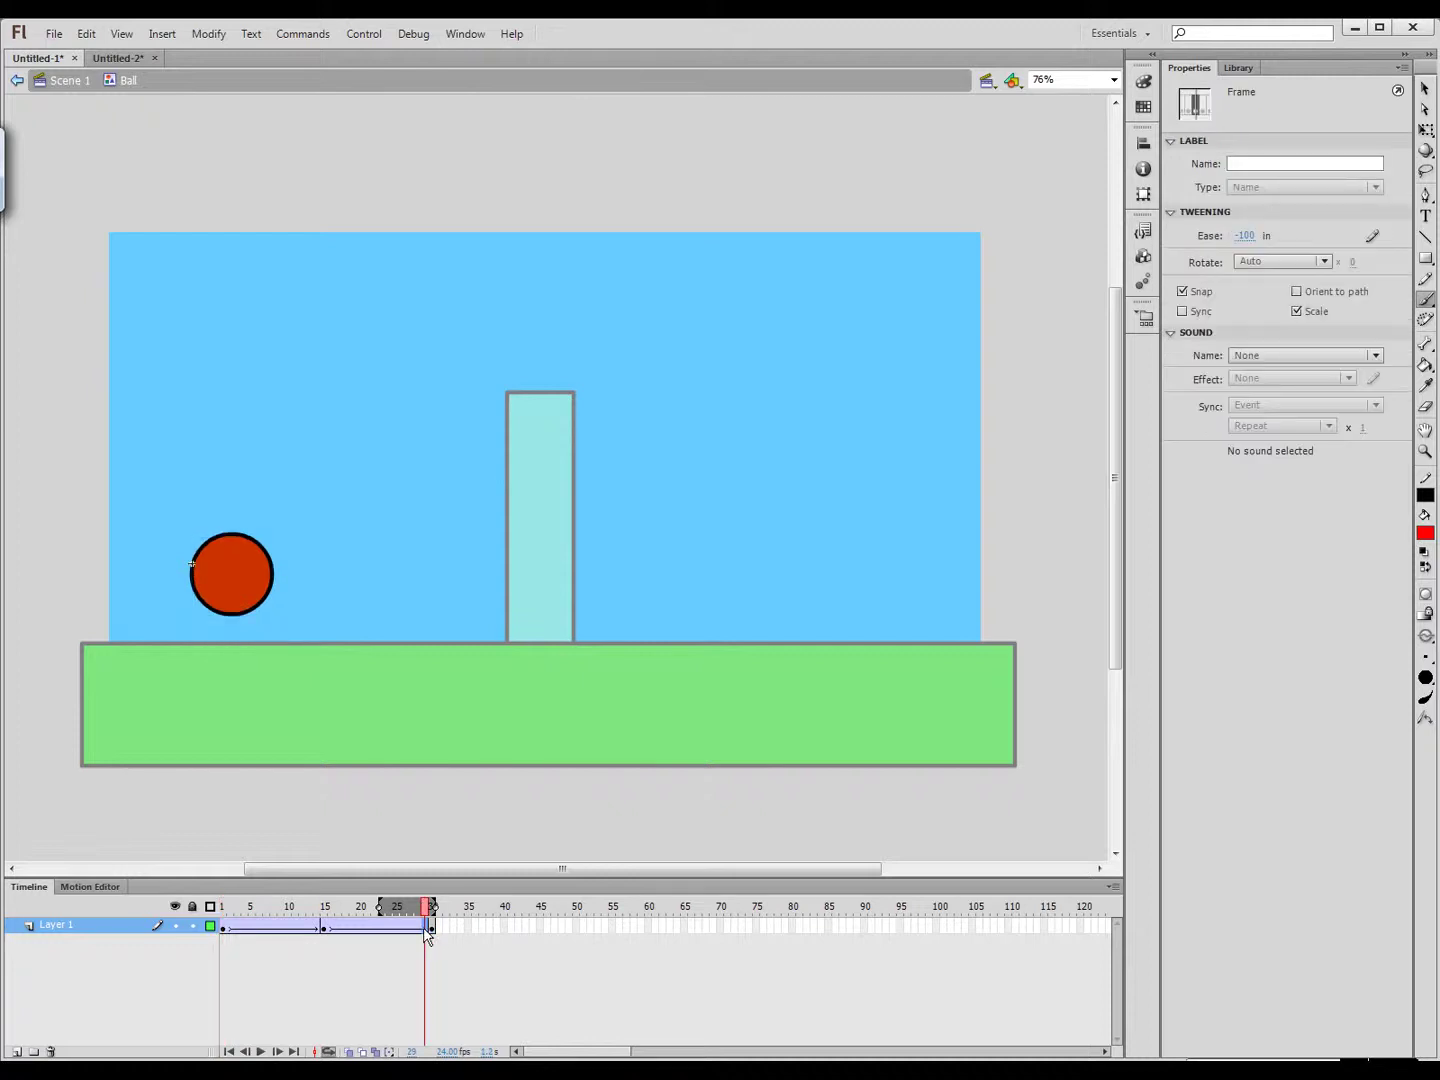
{"action": "right_click", "coordinate": [426, 930]}
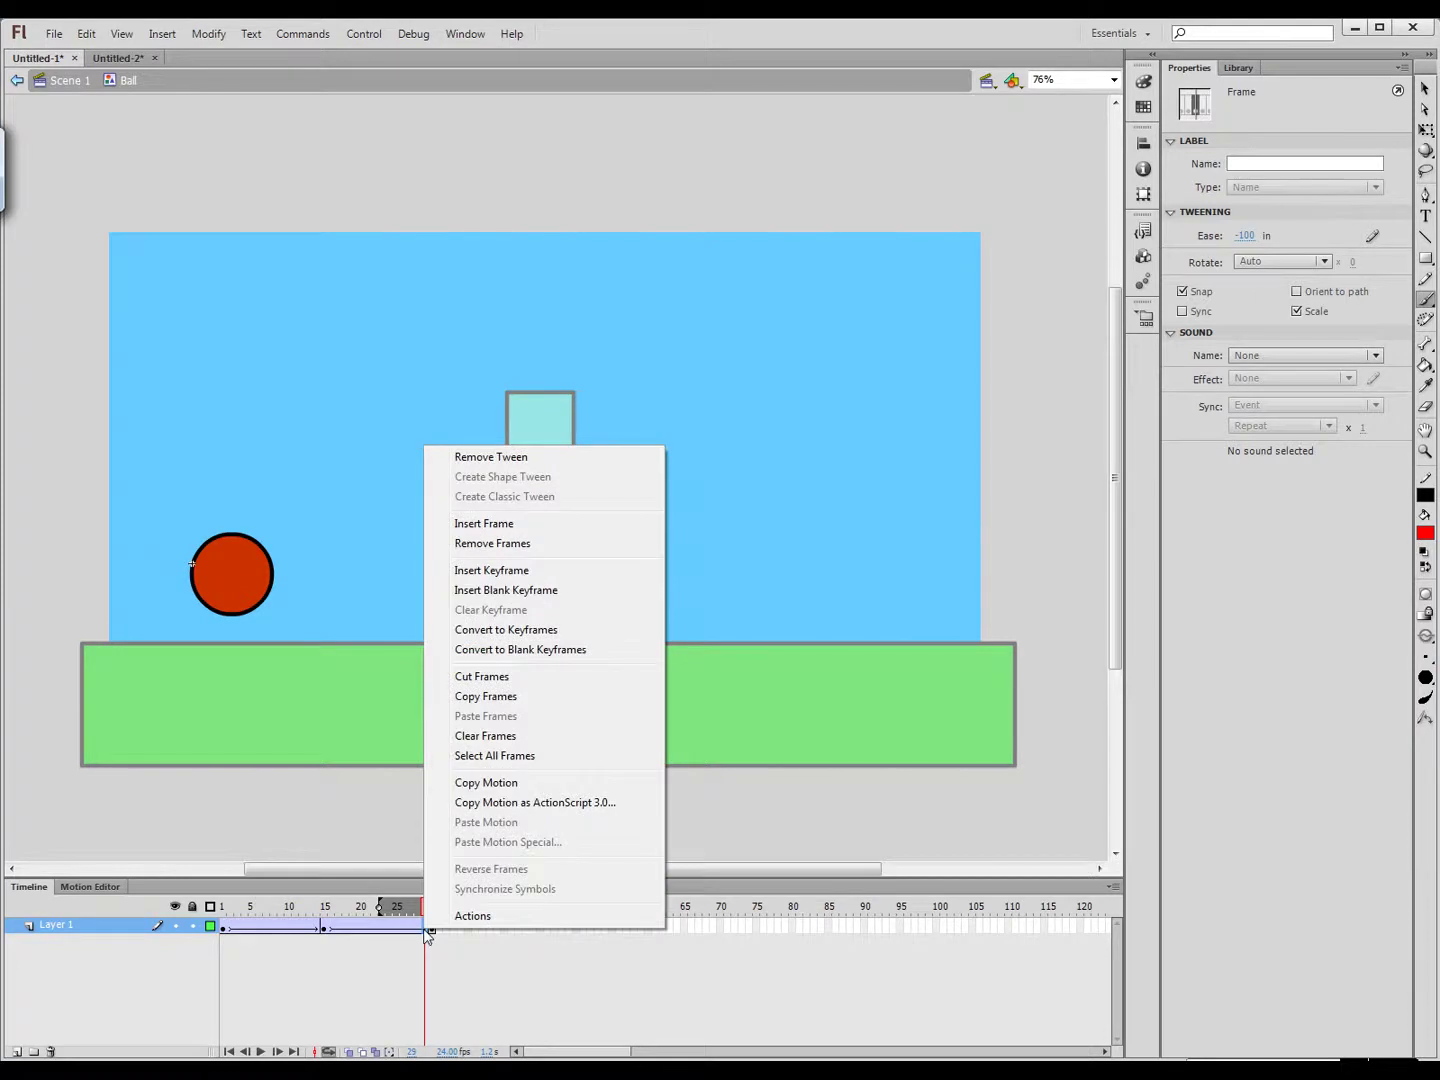
{"action": "left_click", "coordinate": [500, 571]}
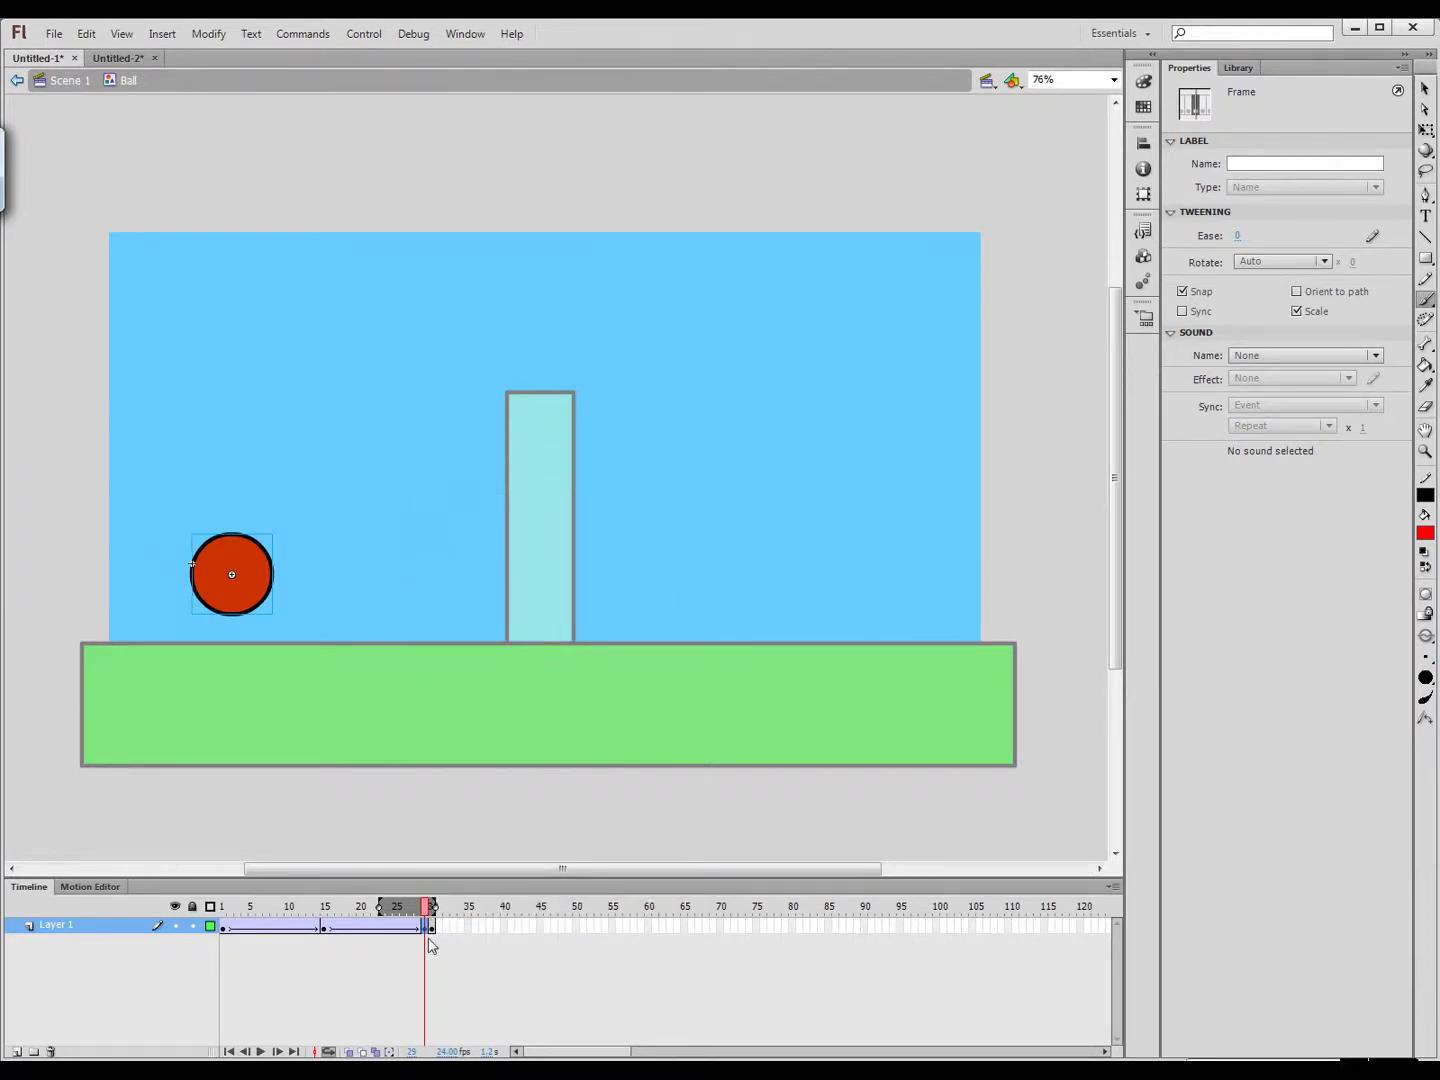
{"action": "left_click", "coordinate": [432, 929]}
{"action": "right_click", "coordinate": [432, 928]}
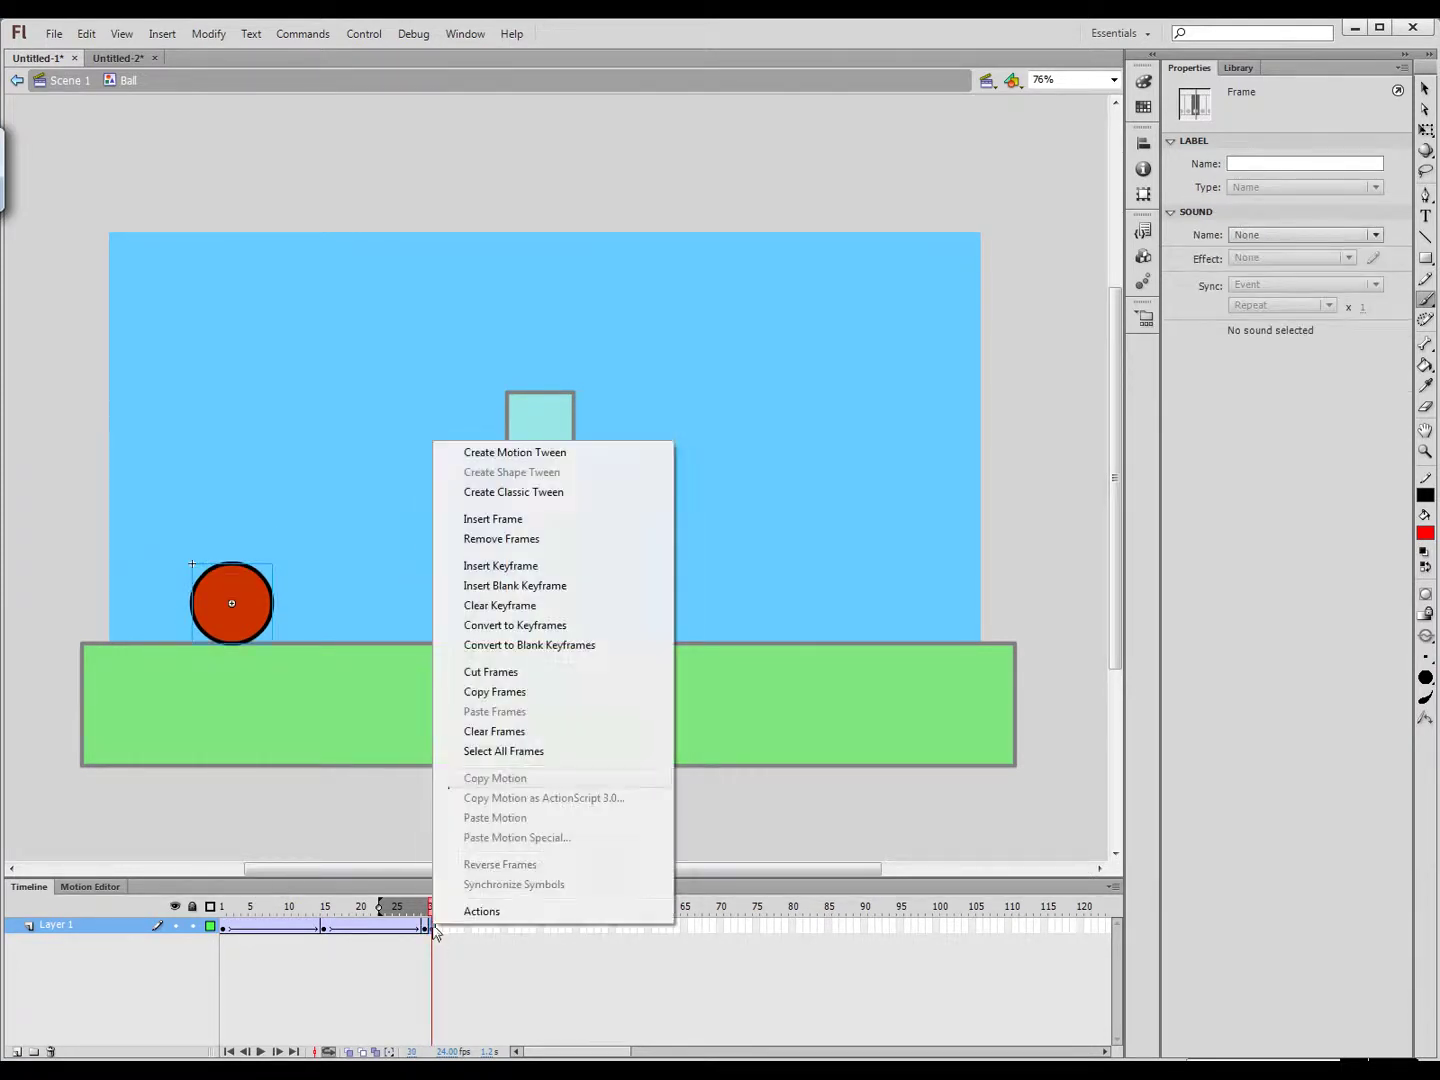
{"action": "left_click", "coordinate": [492, 541]}
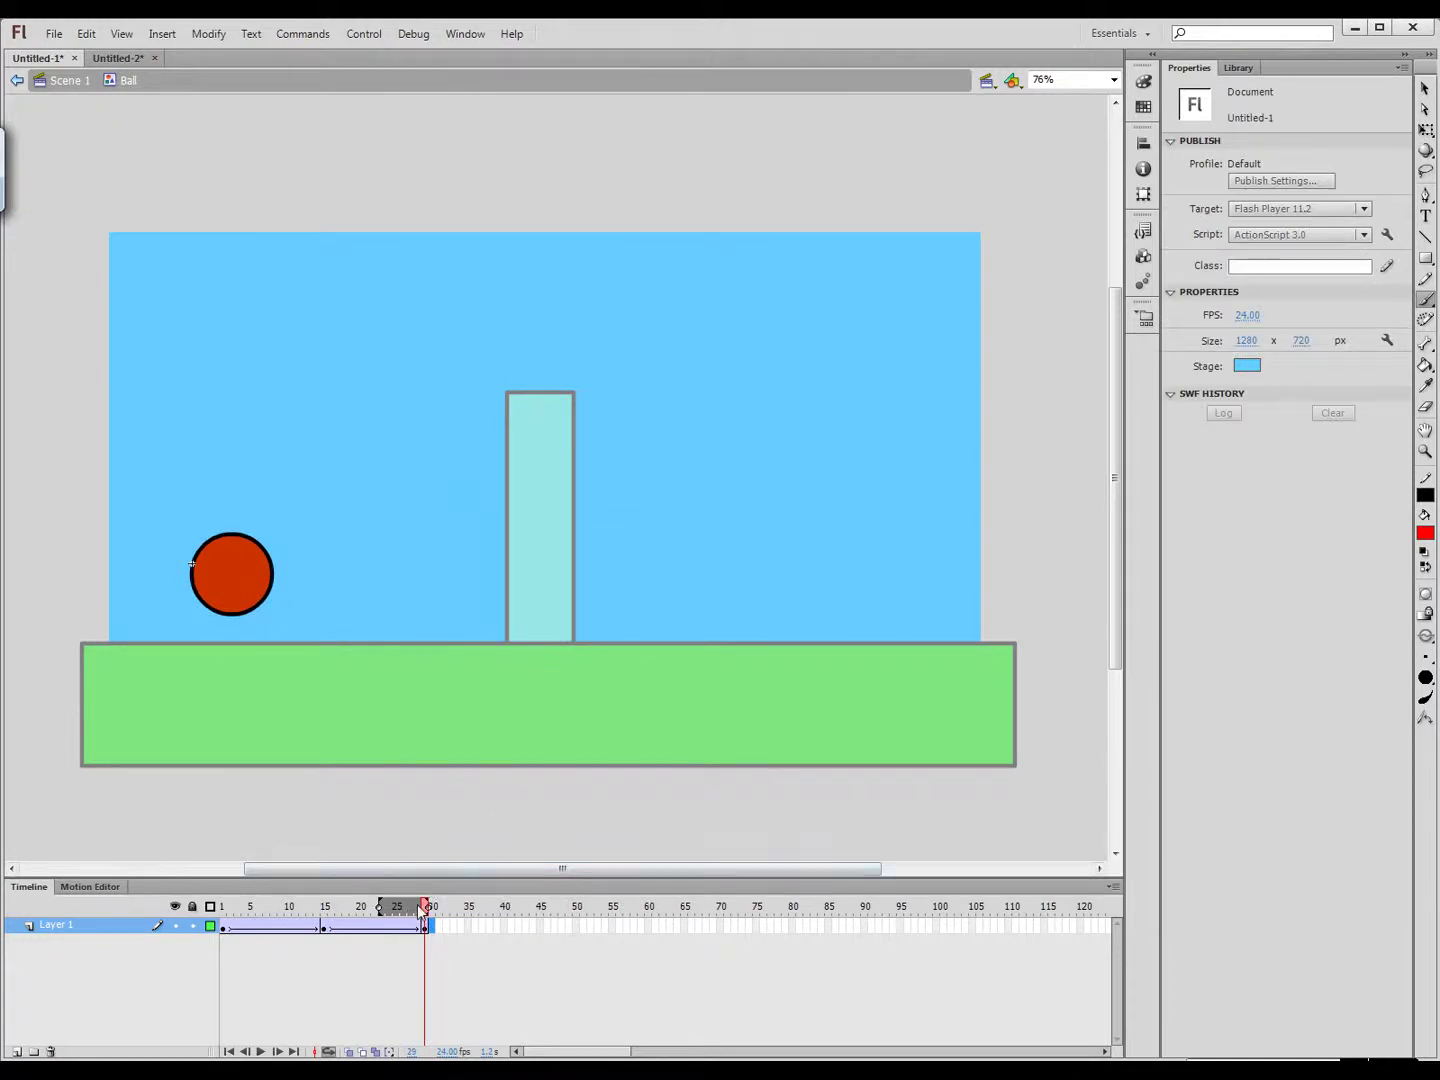
Set the loop range to frames 1 to 29 and play the bounce in a loop
{"action": "left_click", "coordinate": [328, 1052]}
{"action": "left_click", "coordinate": [329, 1052]}
{"action": "left_click_drag", "start_coordinate": [380, 905], "coordinate": [221, 906]}
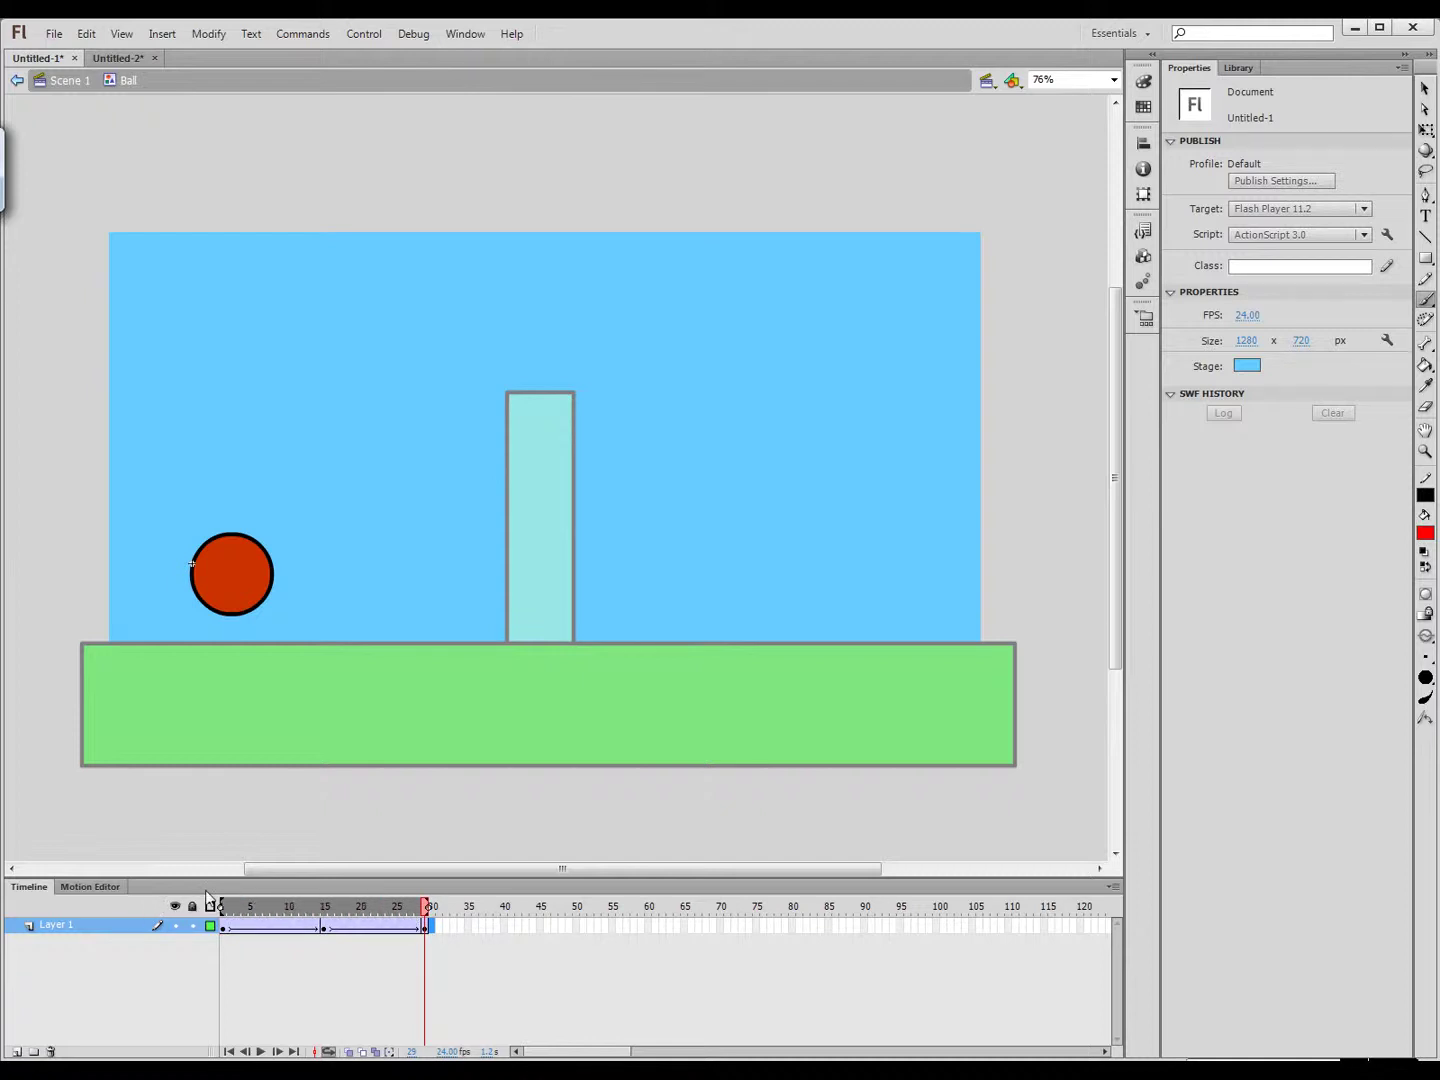
{"action": "key", "text": "Return"}
{"action": "mouse_move", "coordinate": [429, 906]}
{"action": "left_mouse_down"}
{"action": "mouse_move", "coordinate": [392, 912]}
{"action": "mouse_move", "coordinate": [427, 908]}
{"action": "left_mouse_up"}
{"action": "key", "text": "Return"}
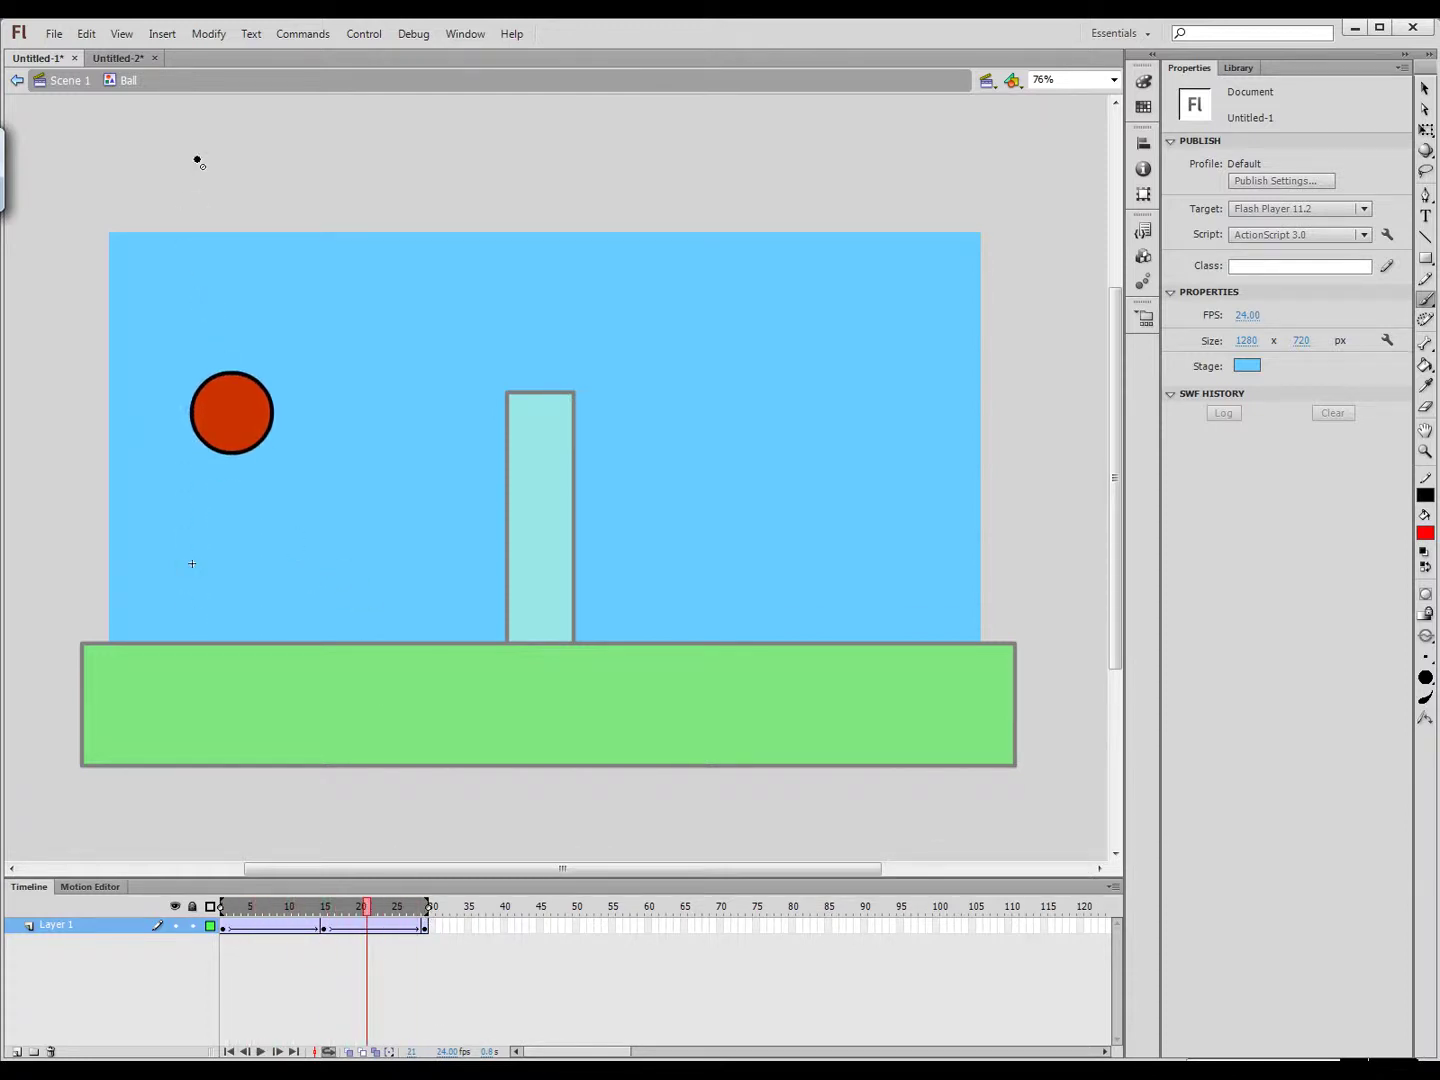
Preview the Ball symbol in the library, return to Scene 1 and switch to the Selection tool
{"action": "left_click", "coordinate": [1240, 67]}
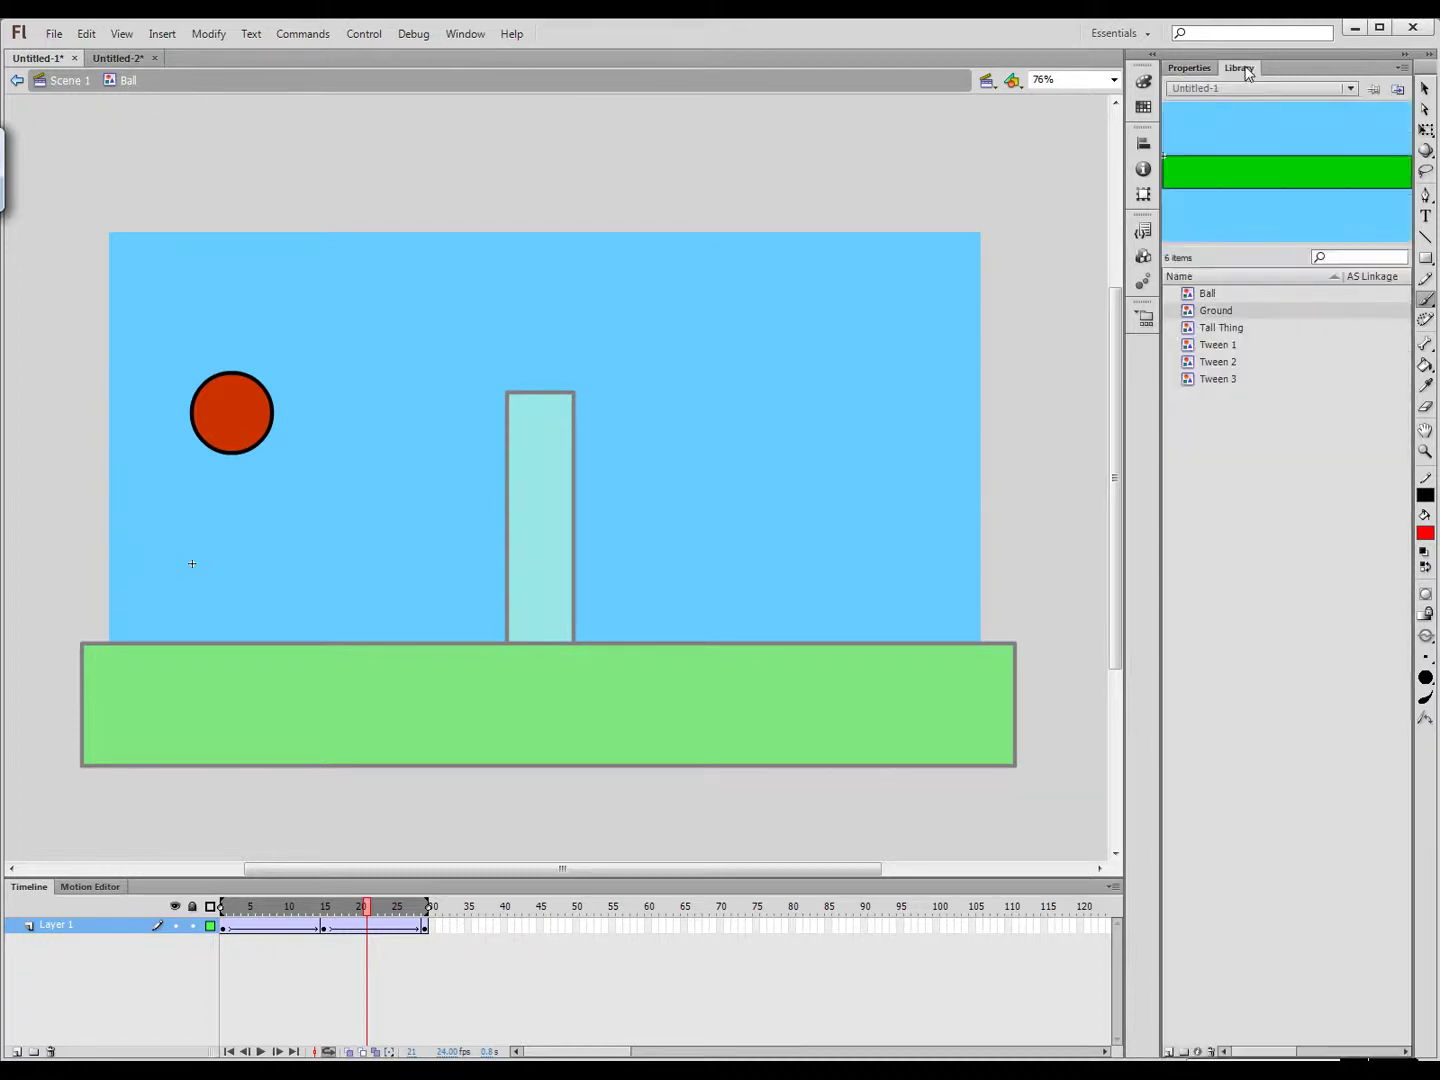
{"action": "left_click", "coordinate": [1205, 292]}
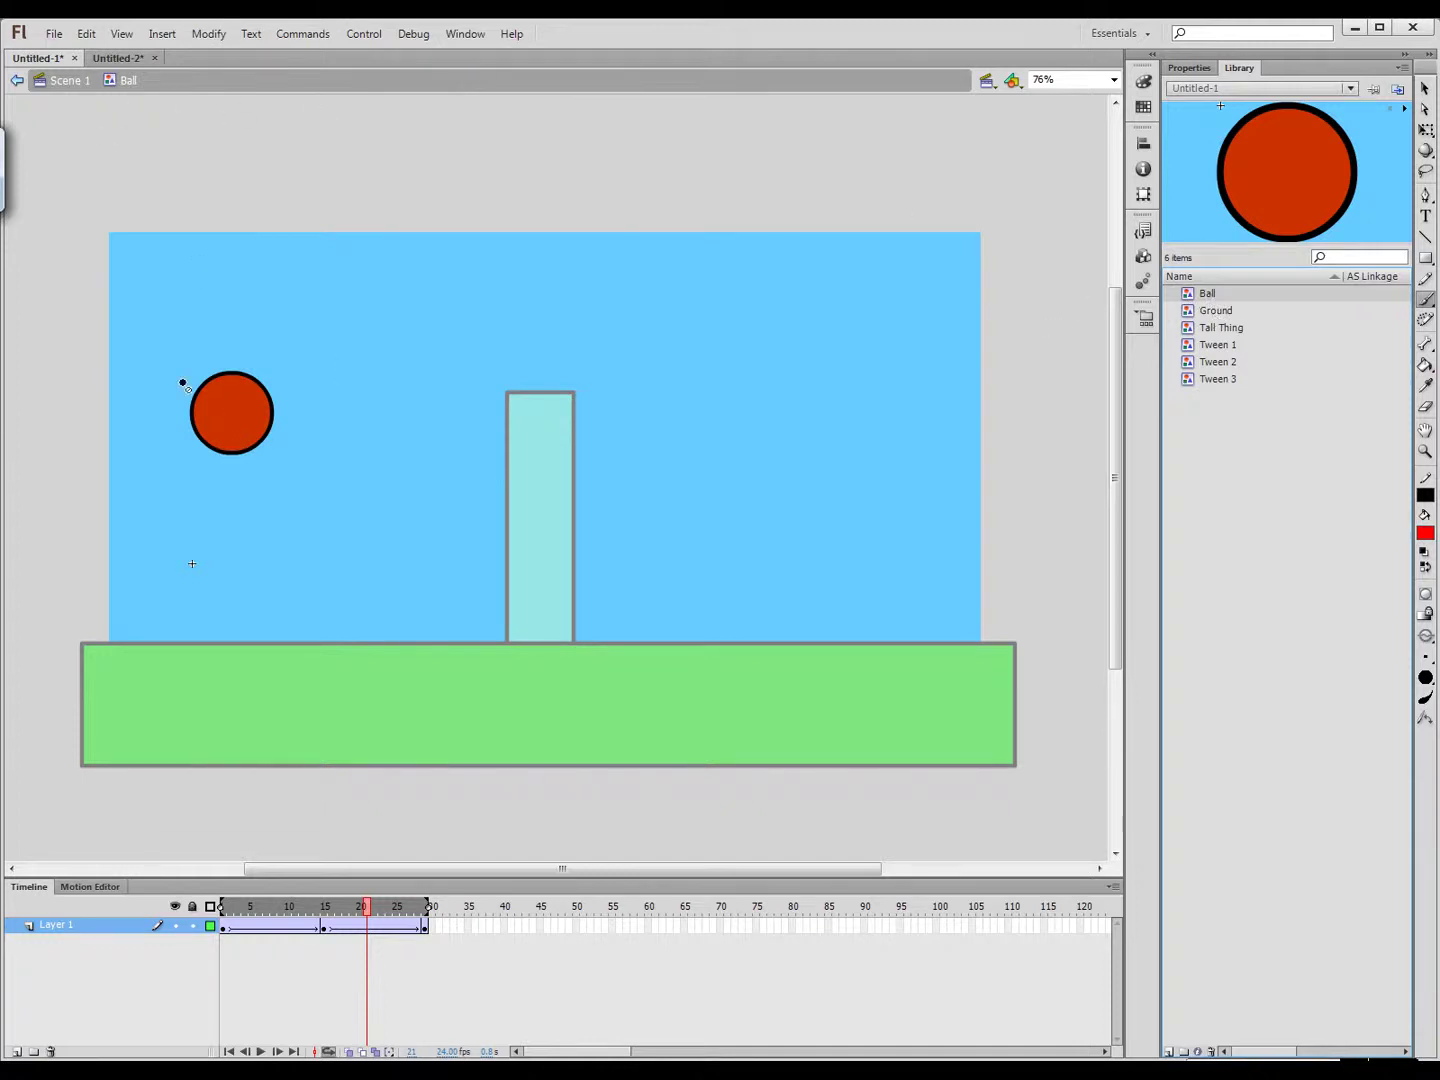
{"action": "left_click", "coordinate": [62, 80]}
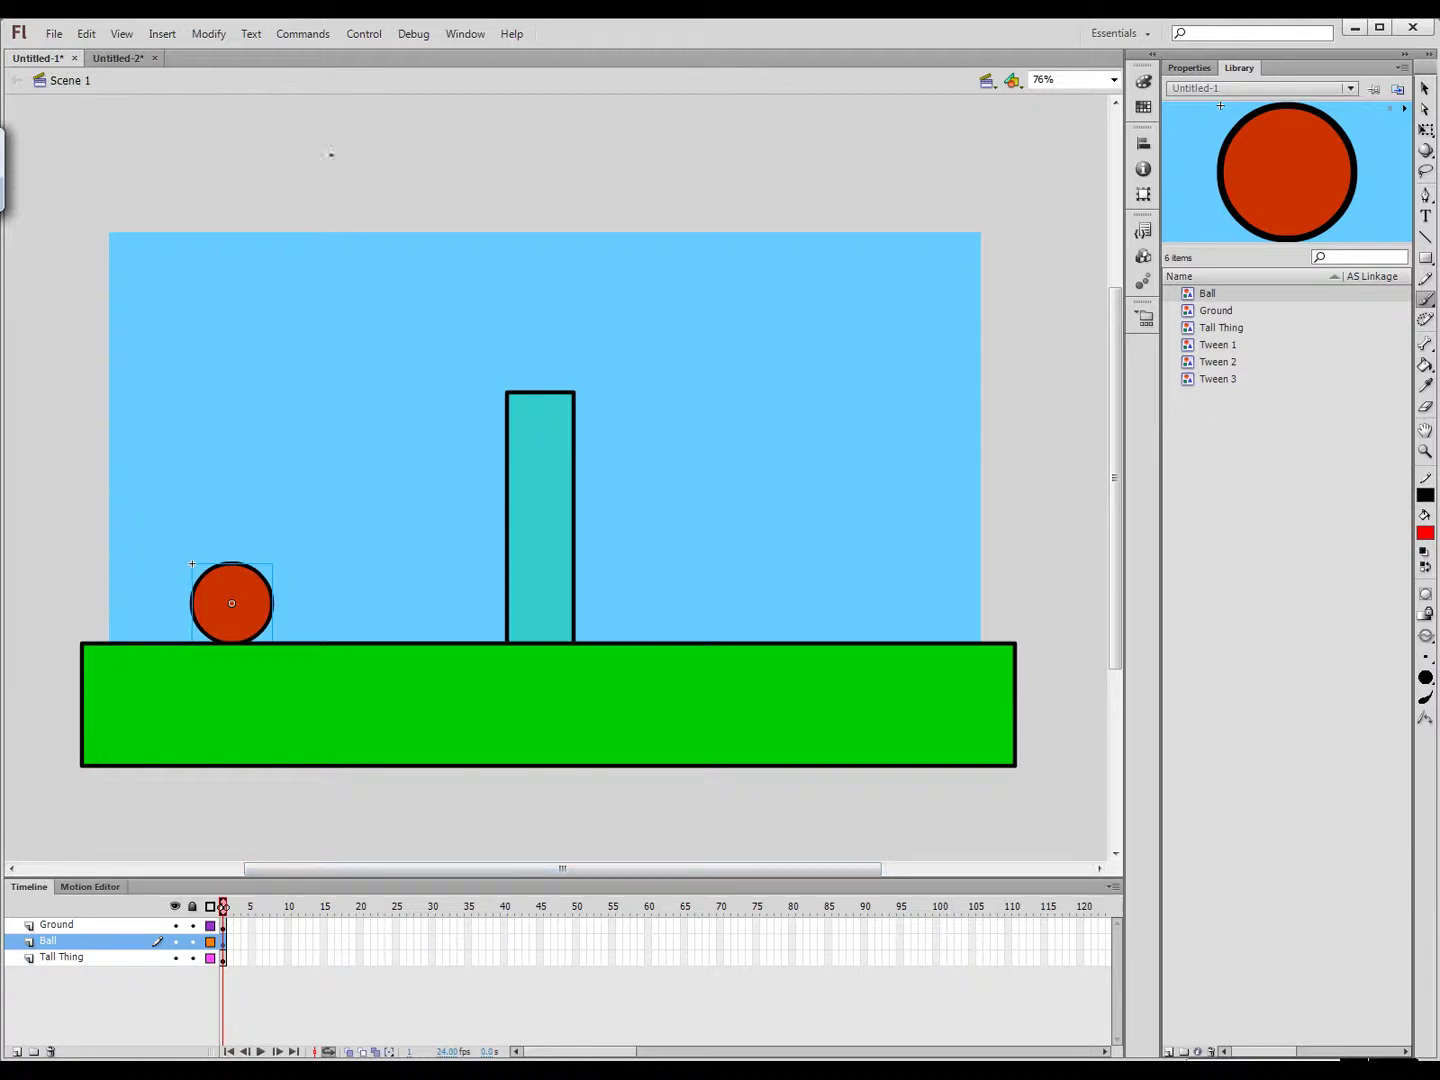
{"action": "left_click", "coordinate": [1426, 90]}
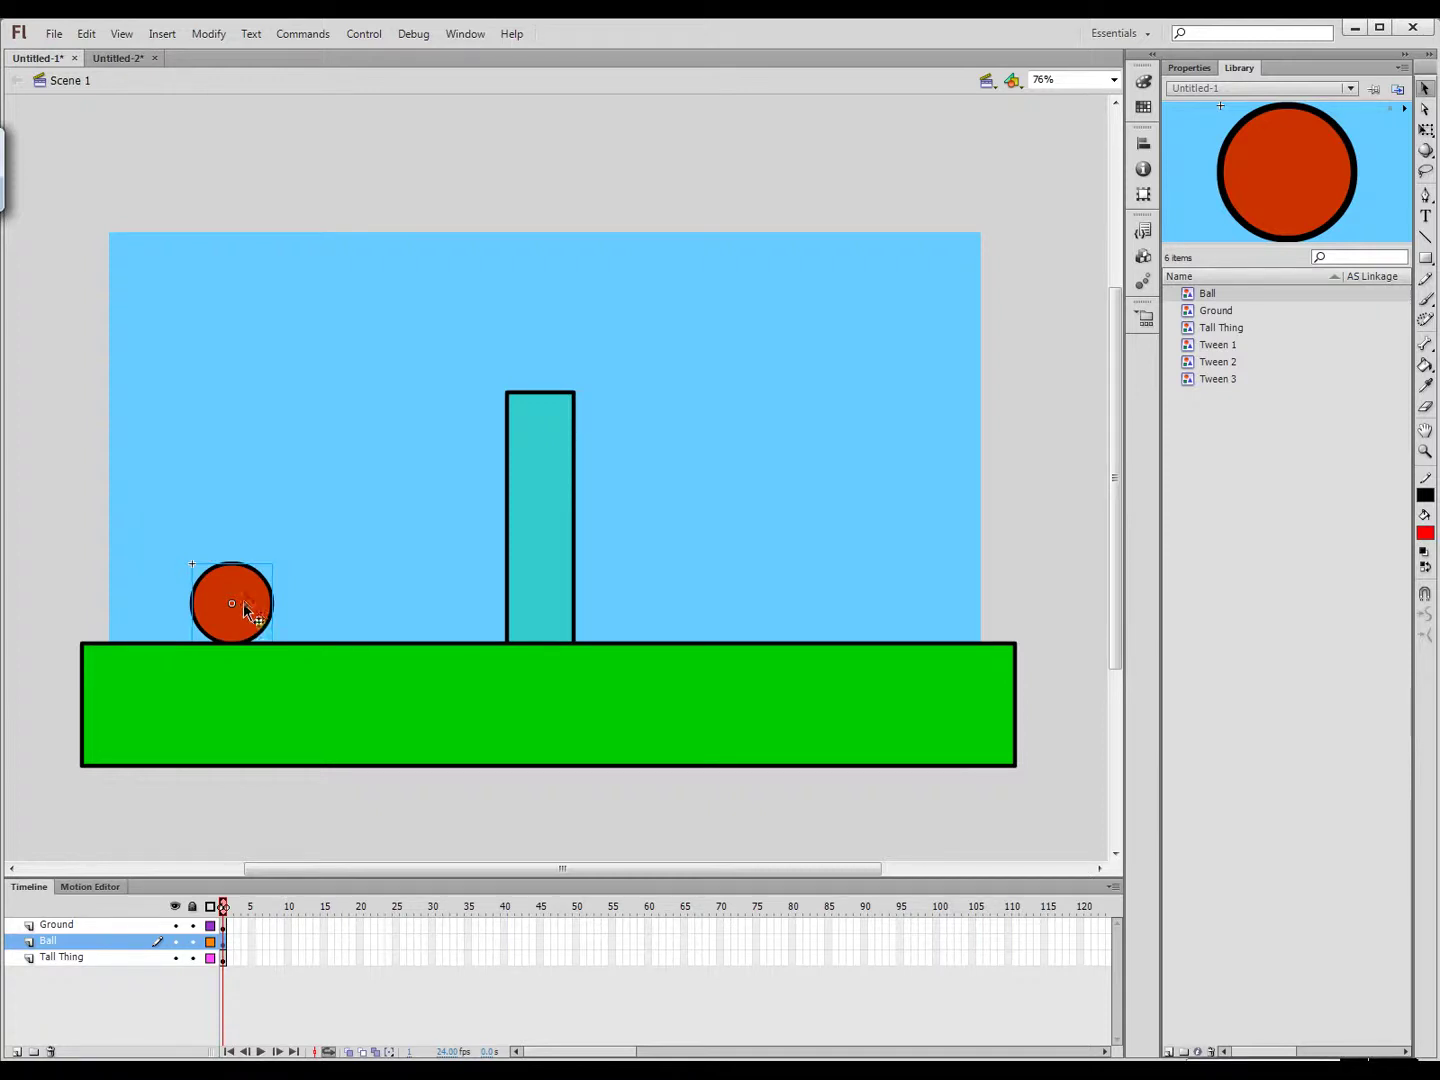
Insert a keyframe at frame 120 on the Ground, Ball and Tall Thing layers
{"action": "left_click_drag", "start_coordinate": [1082, 924], "coordinate": [1081, 959]}
{"action": "right_click", "coordinate": [1081, 959]}
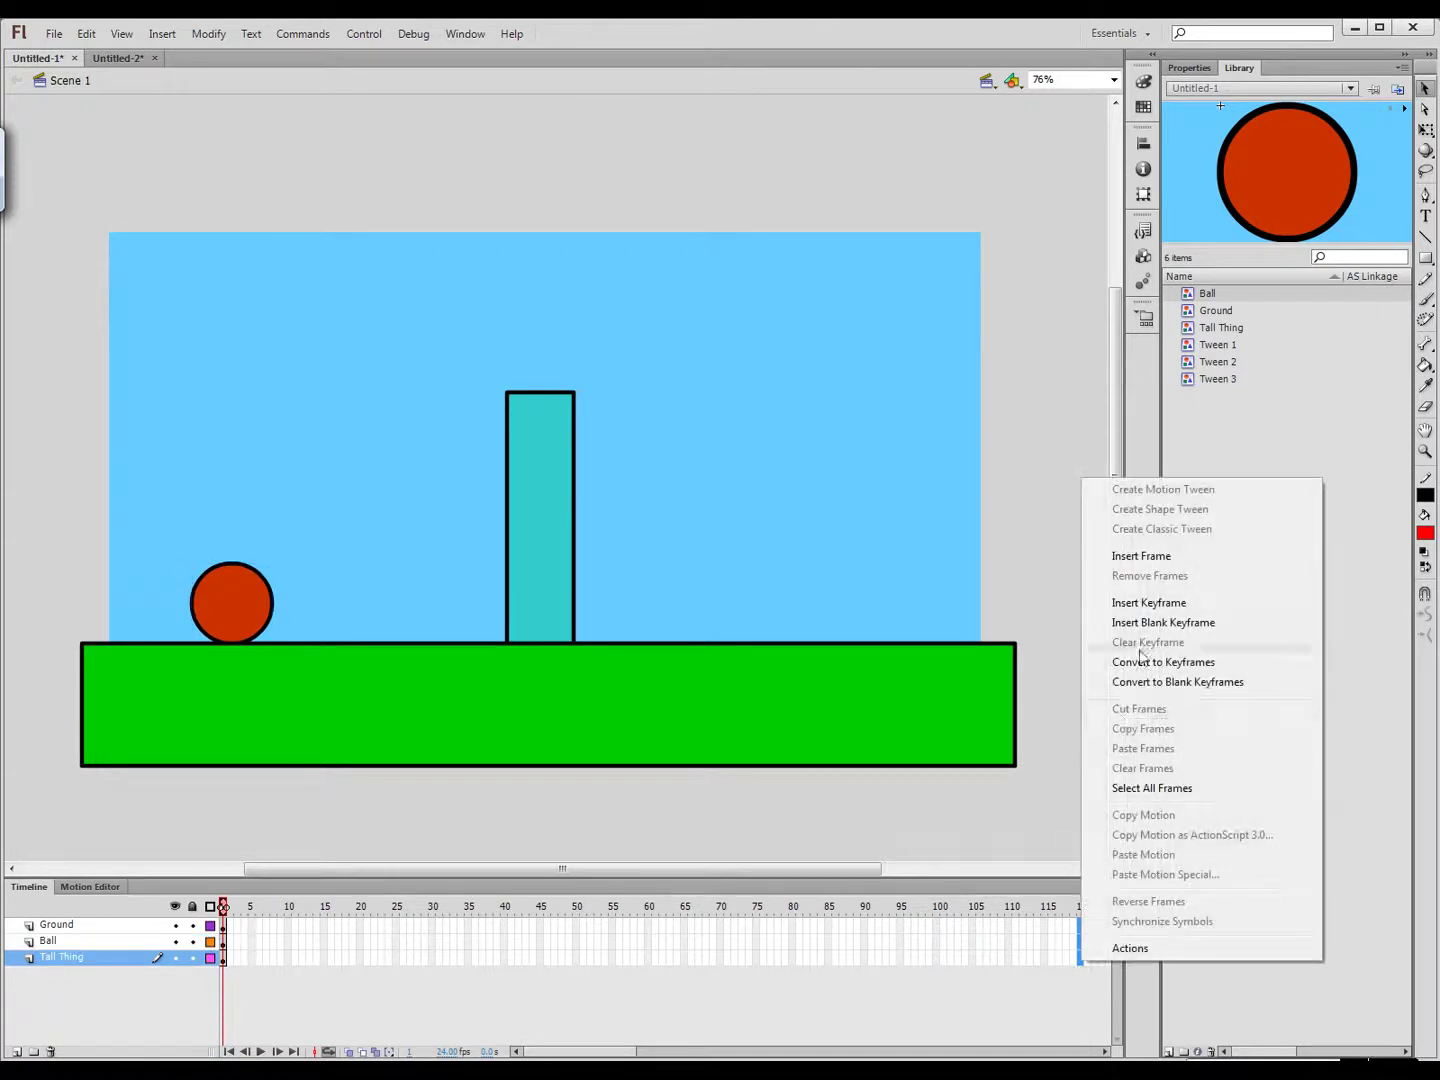
{"action": "left_click", "coordinate": [1149, 603]}
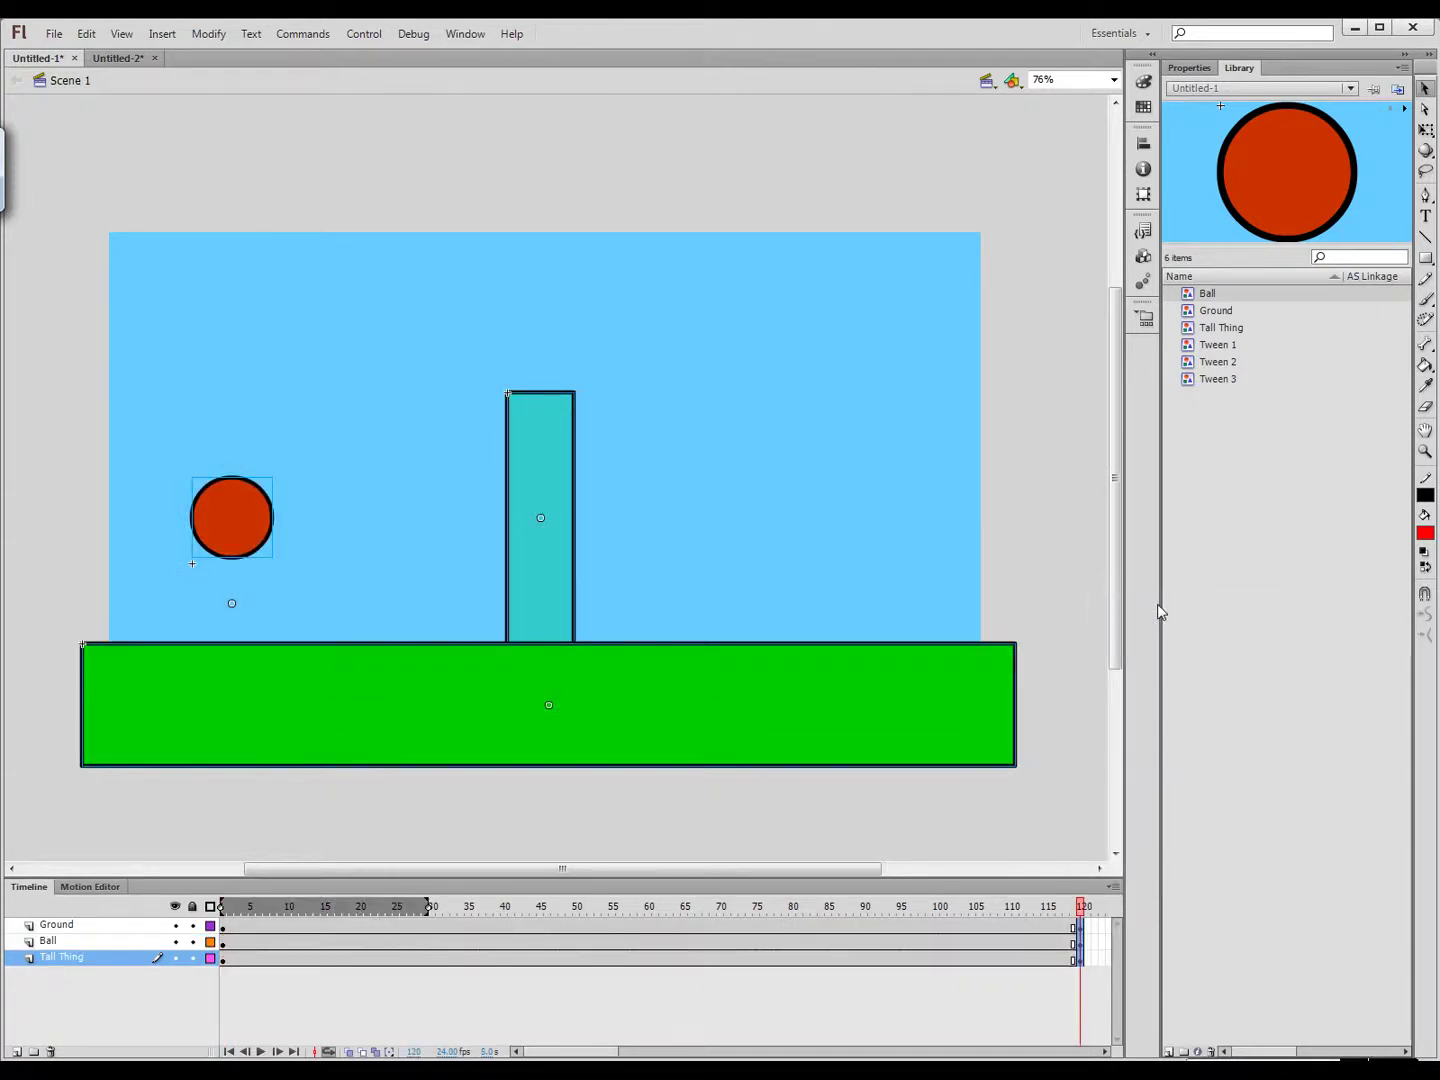
Turn off loop playback and play the animation in Scene 1
{"action": "left_click", "coordinate": [329, 1052]}
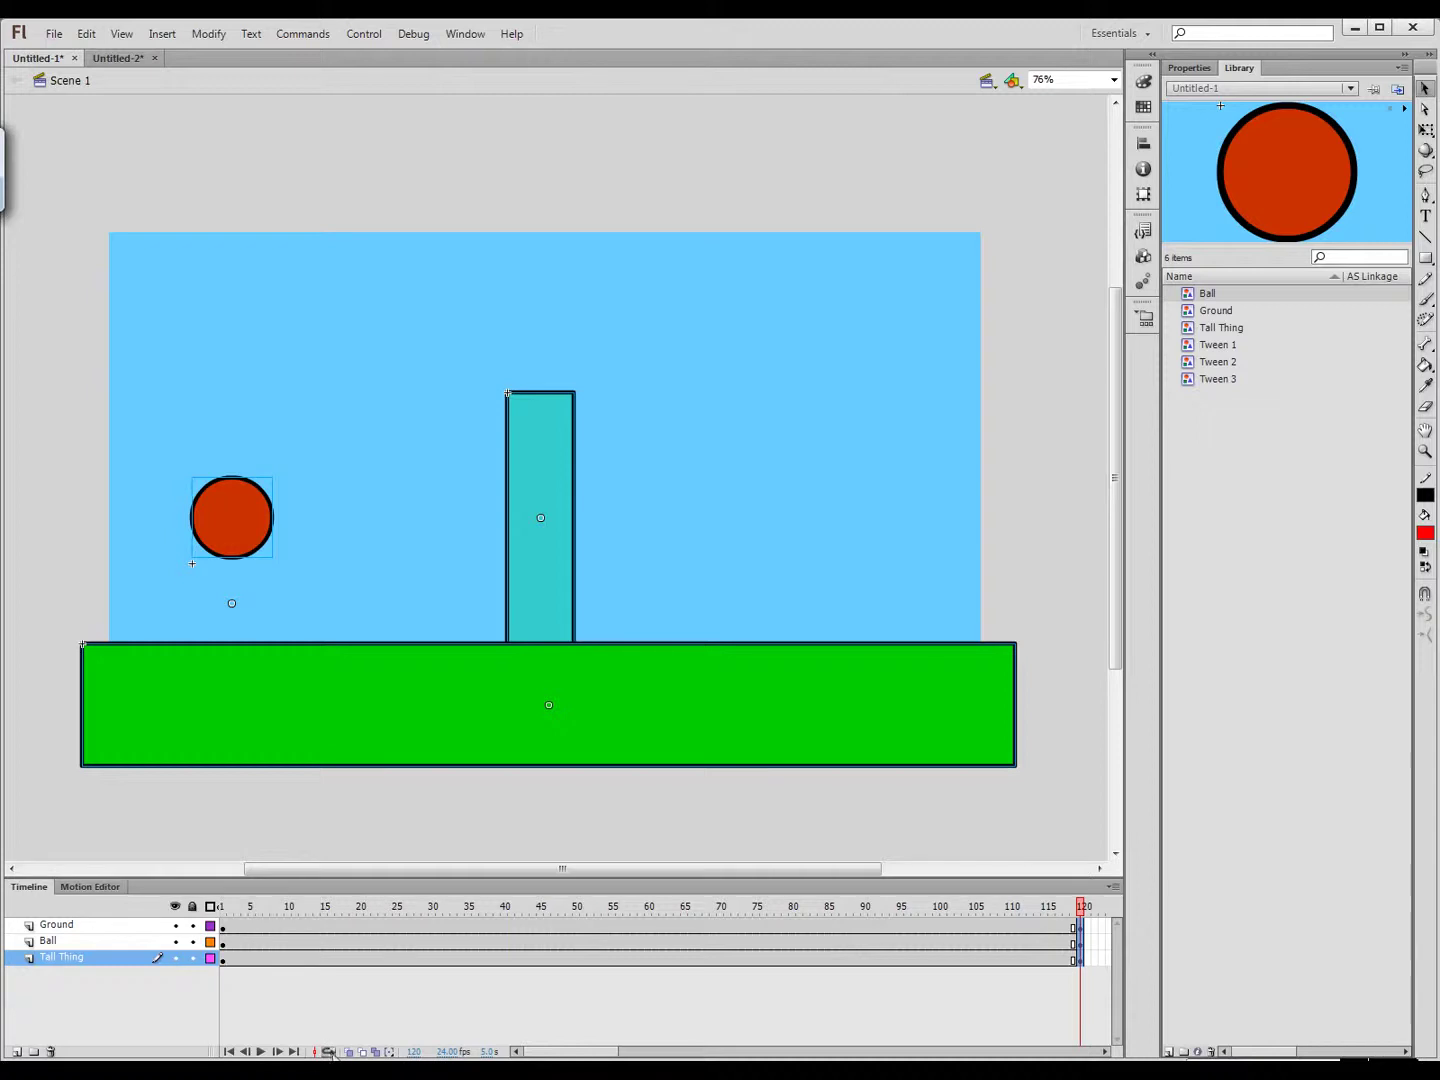
{"action": "key", "text": "Return"}
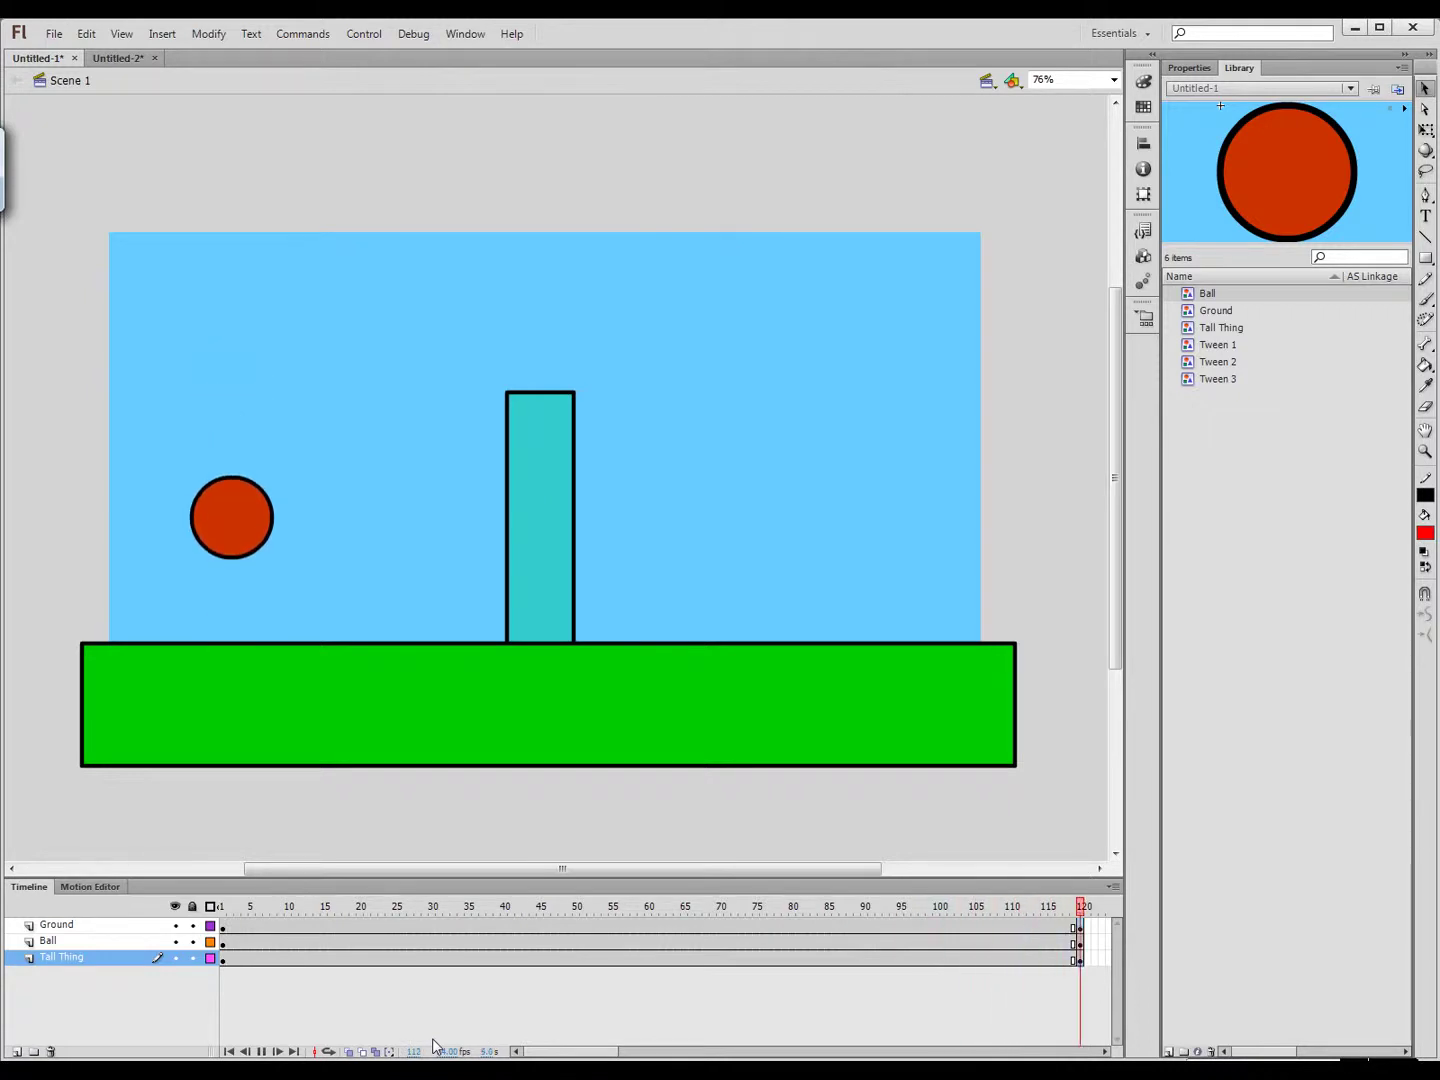
{"action": "key", "text": "Return"}
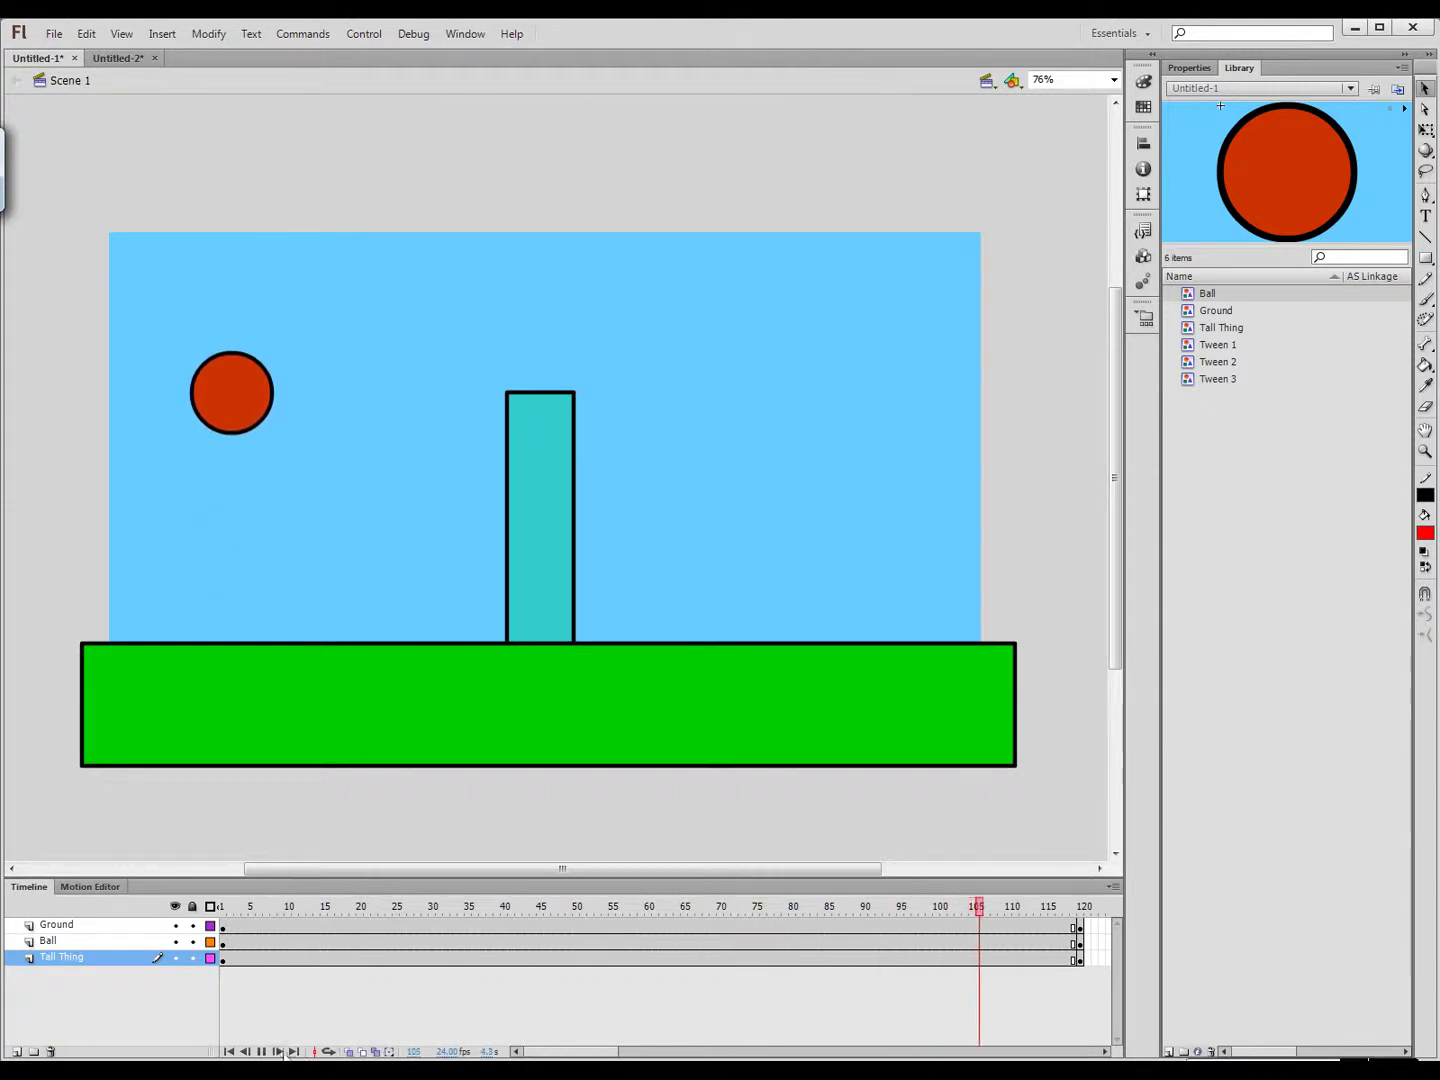
Play the Scene 1 animation and return the playhead to frame 1
{"action": "key", "text": "Return"}
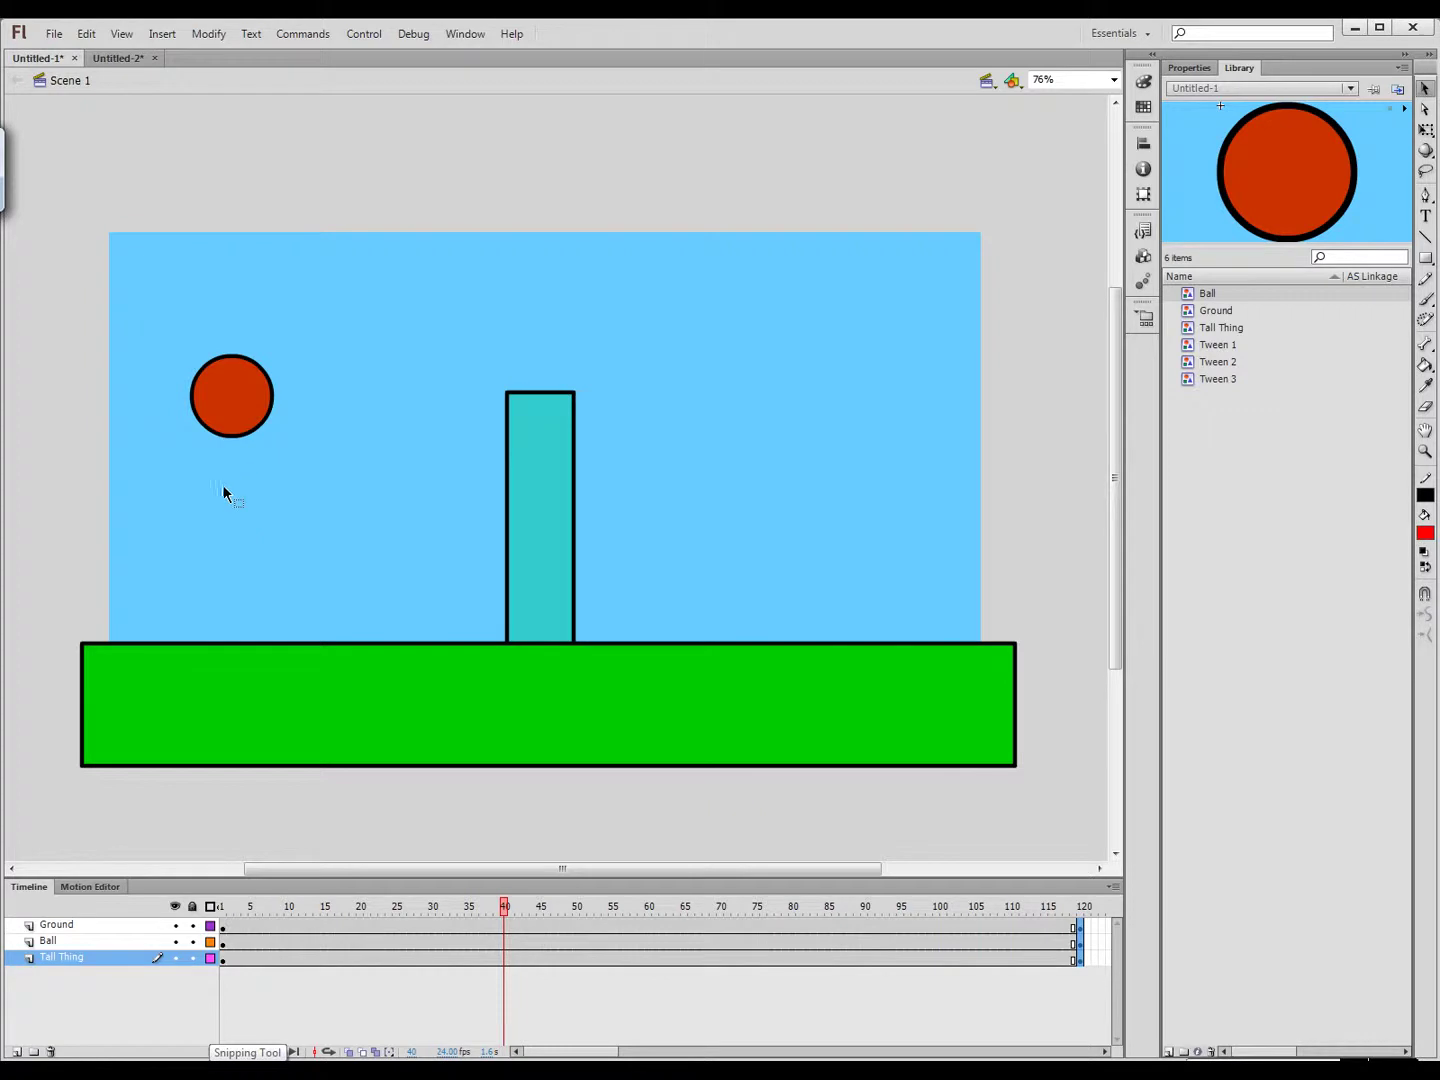
{"action": "left_click", "coordinate": [250, 424]}
{"action": "left_click_drag", "start_coordinate": [280, 900], "coordinate": [220, 904]}
Move the ball at frame 1 horizontally until it sits just outside the stage's left edge
{"action": "left_click", "coordinate": [268, 597]}
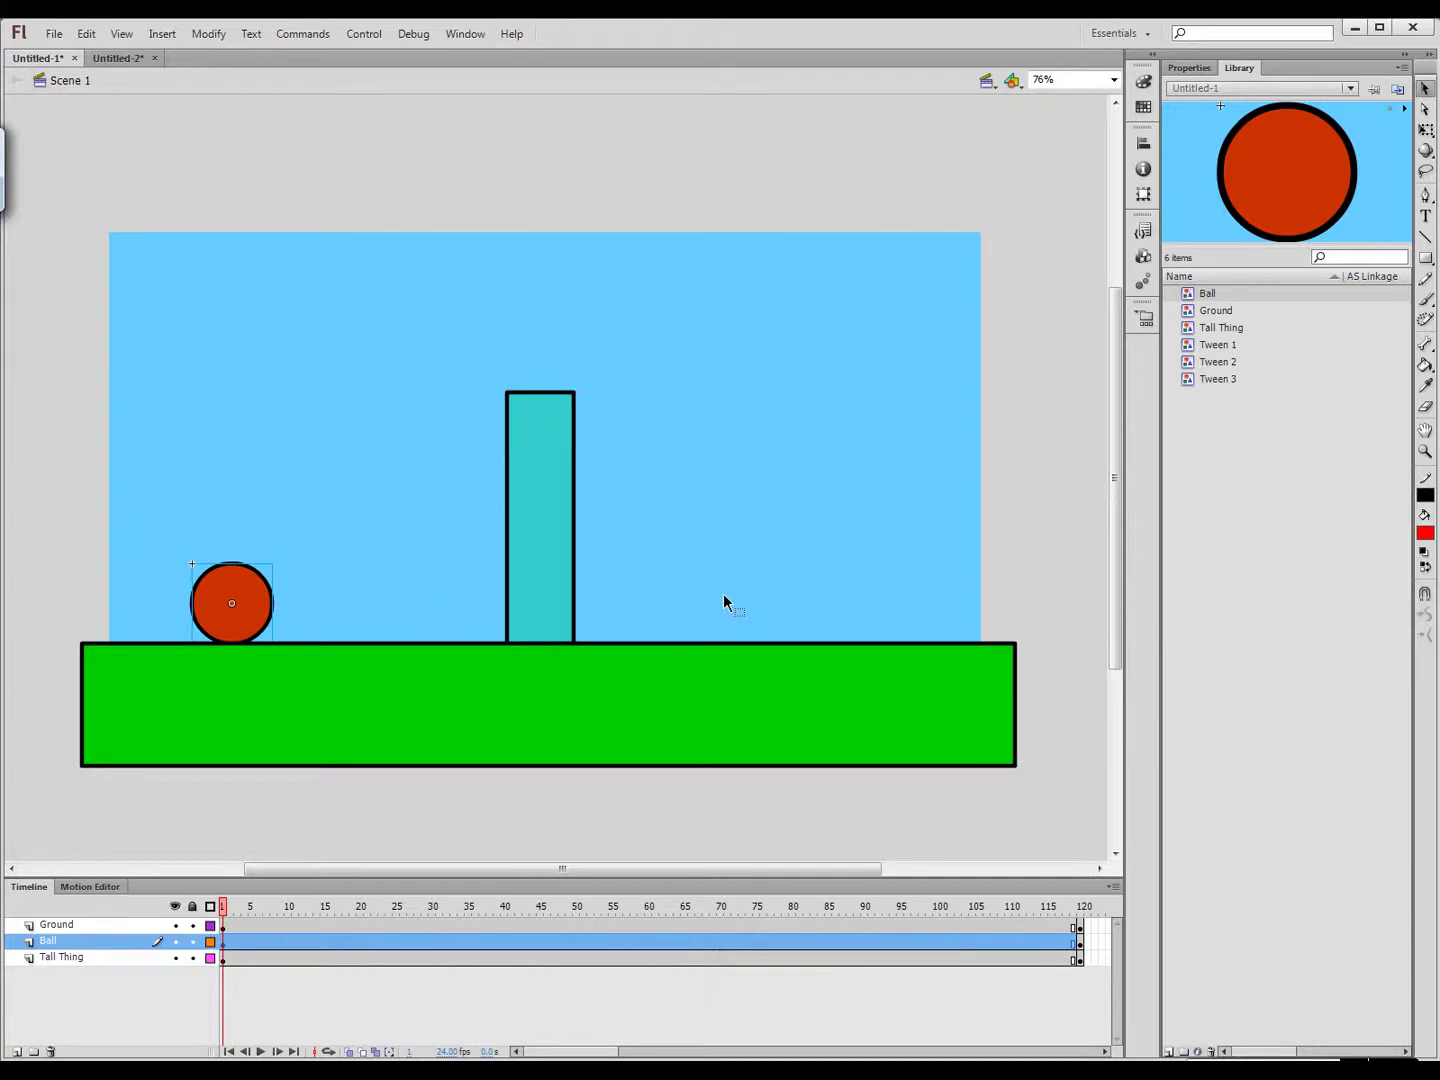
{"action": "left_click_drag", "start_coordinate": [224, 907], "coordinate": [135, 918]}
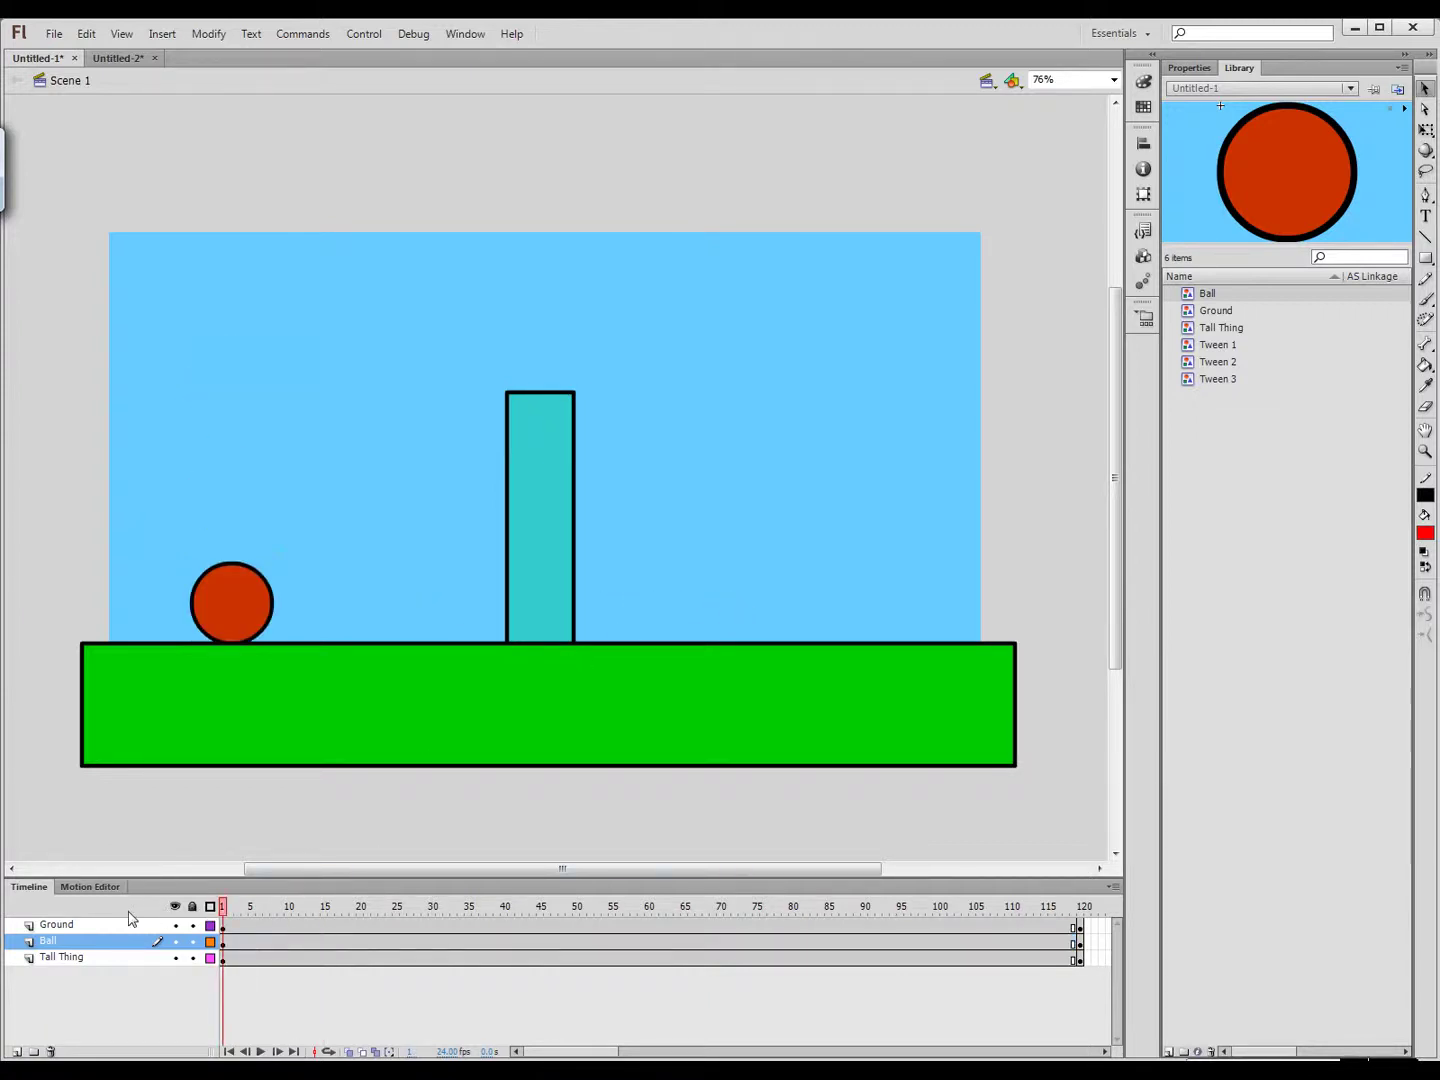
{"action": "left_click", "coordinate": [217, 601]}
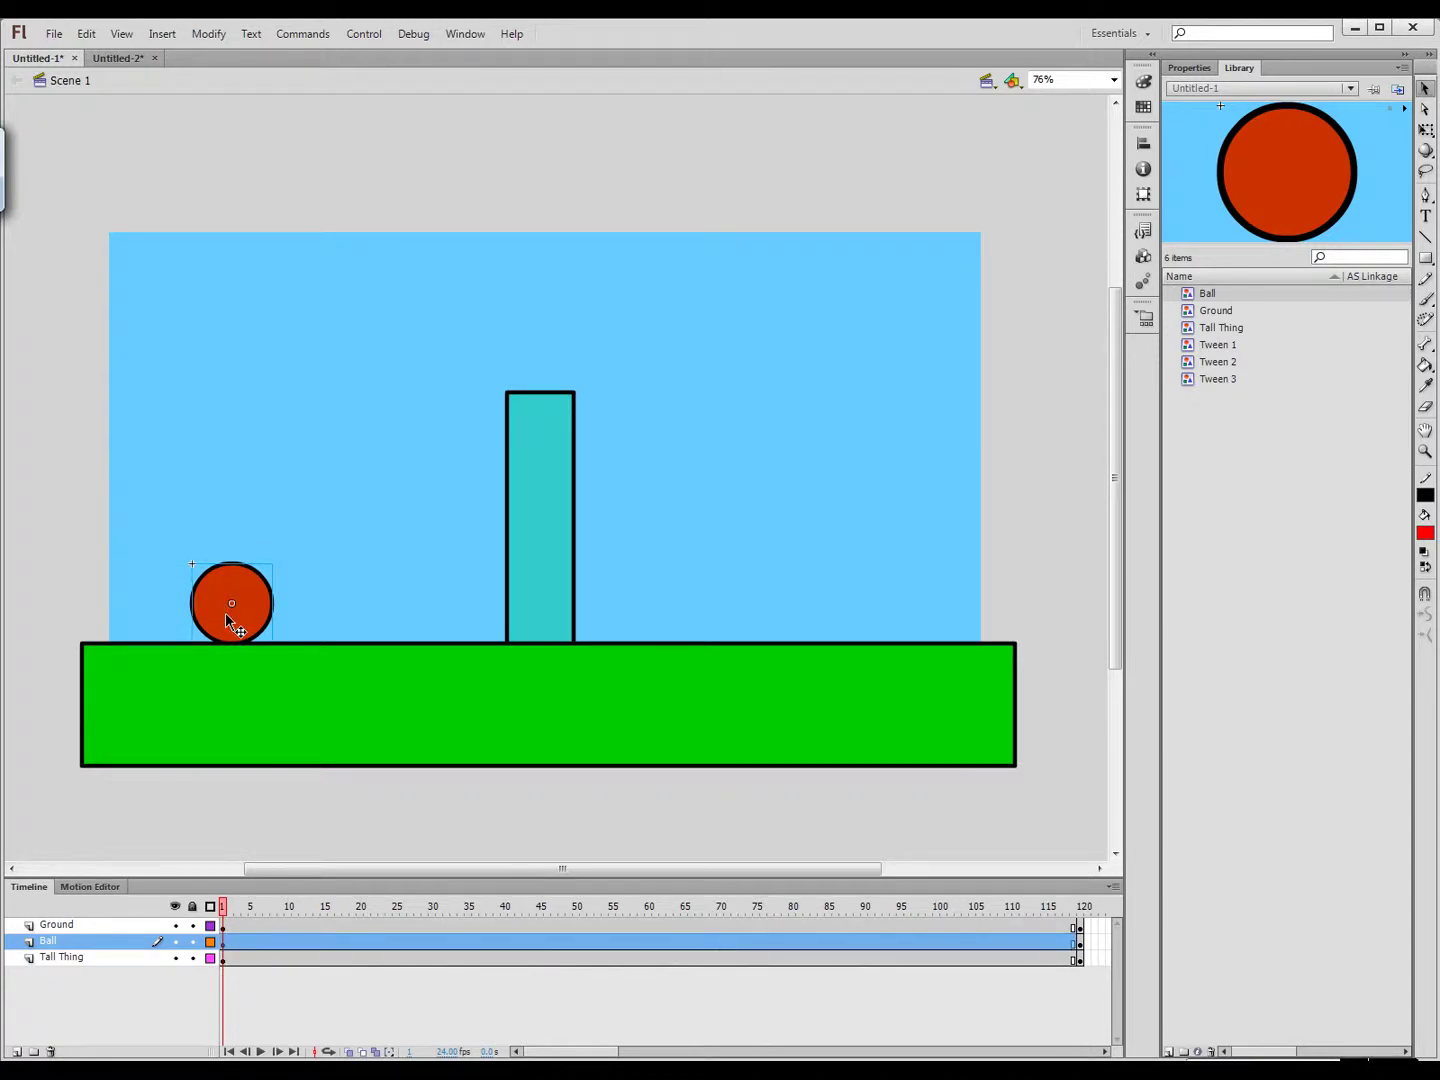
{"action": "left_click", "coordinate": [217, 997]}
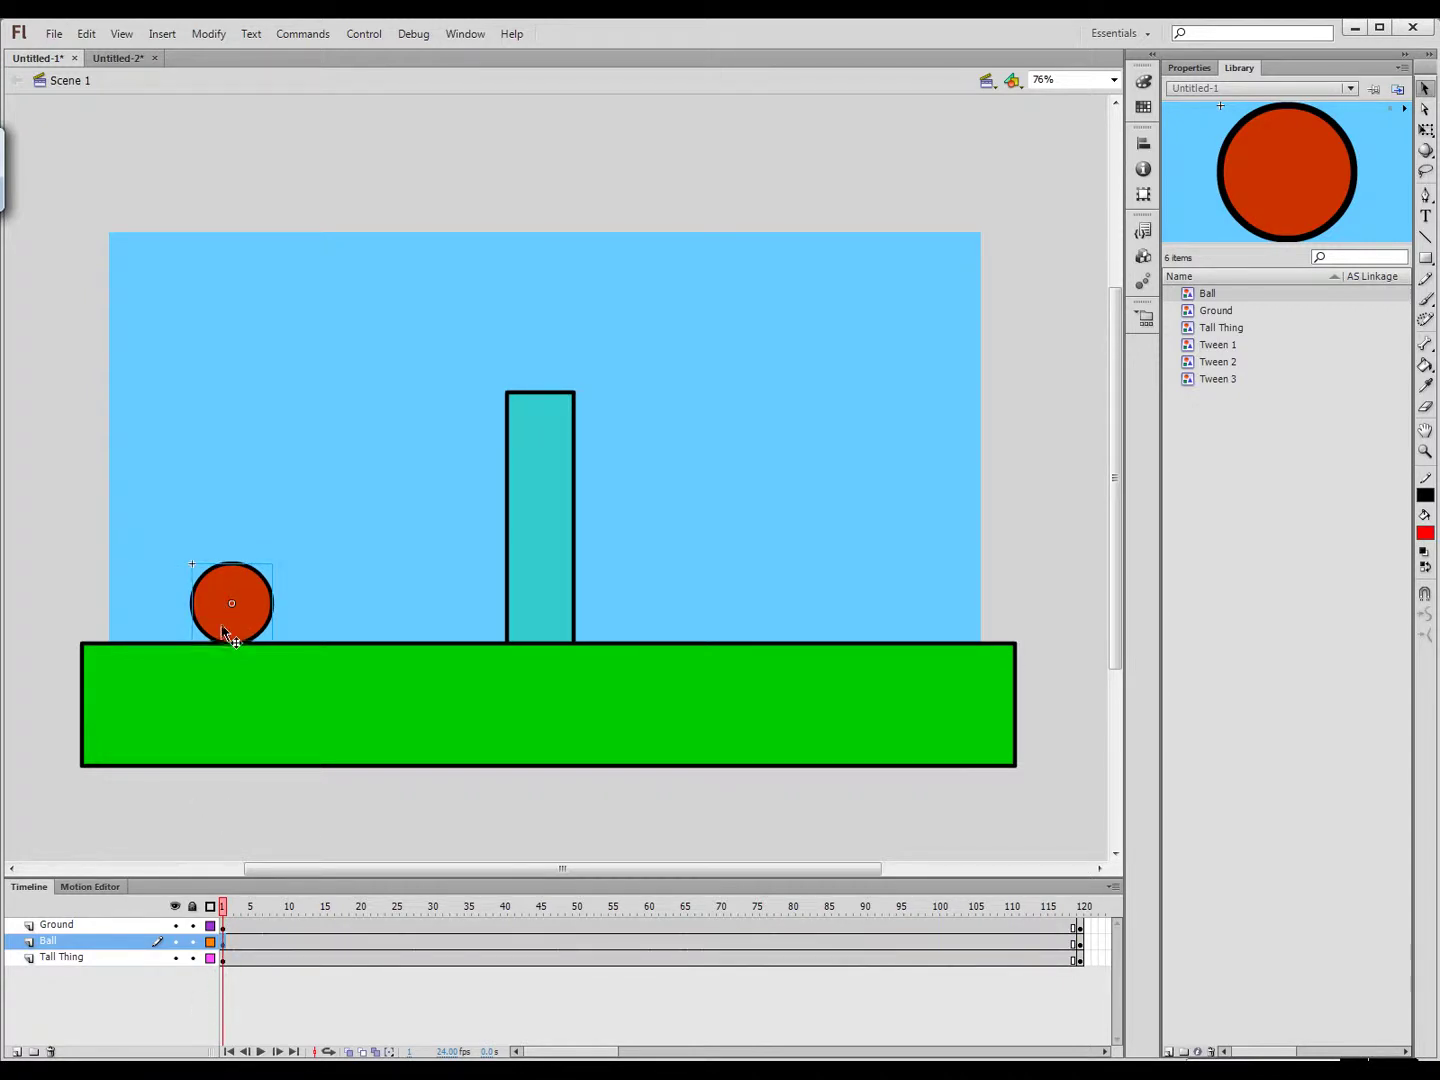
{"action": "left_click_drag", "start_coordinate": [222, 628], "coordinate": [86, 635]}
{"action": "left_click_drag", "start_coordinate": [59, 639], "coordinate": [54, 631]}
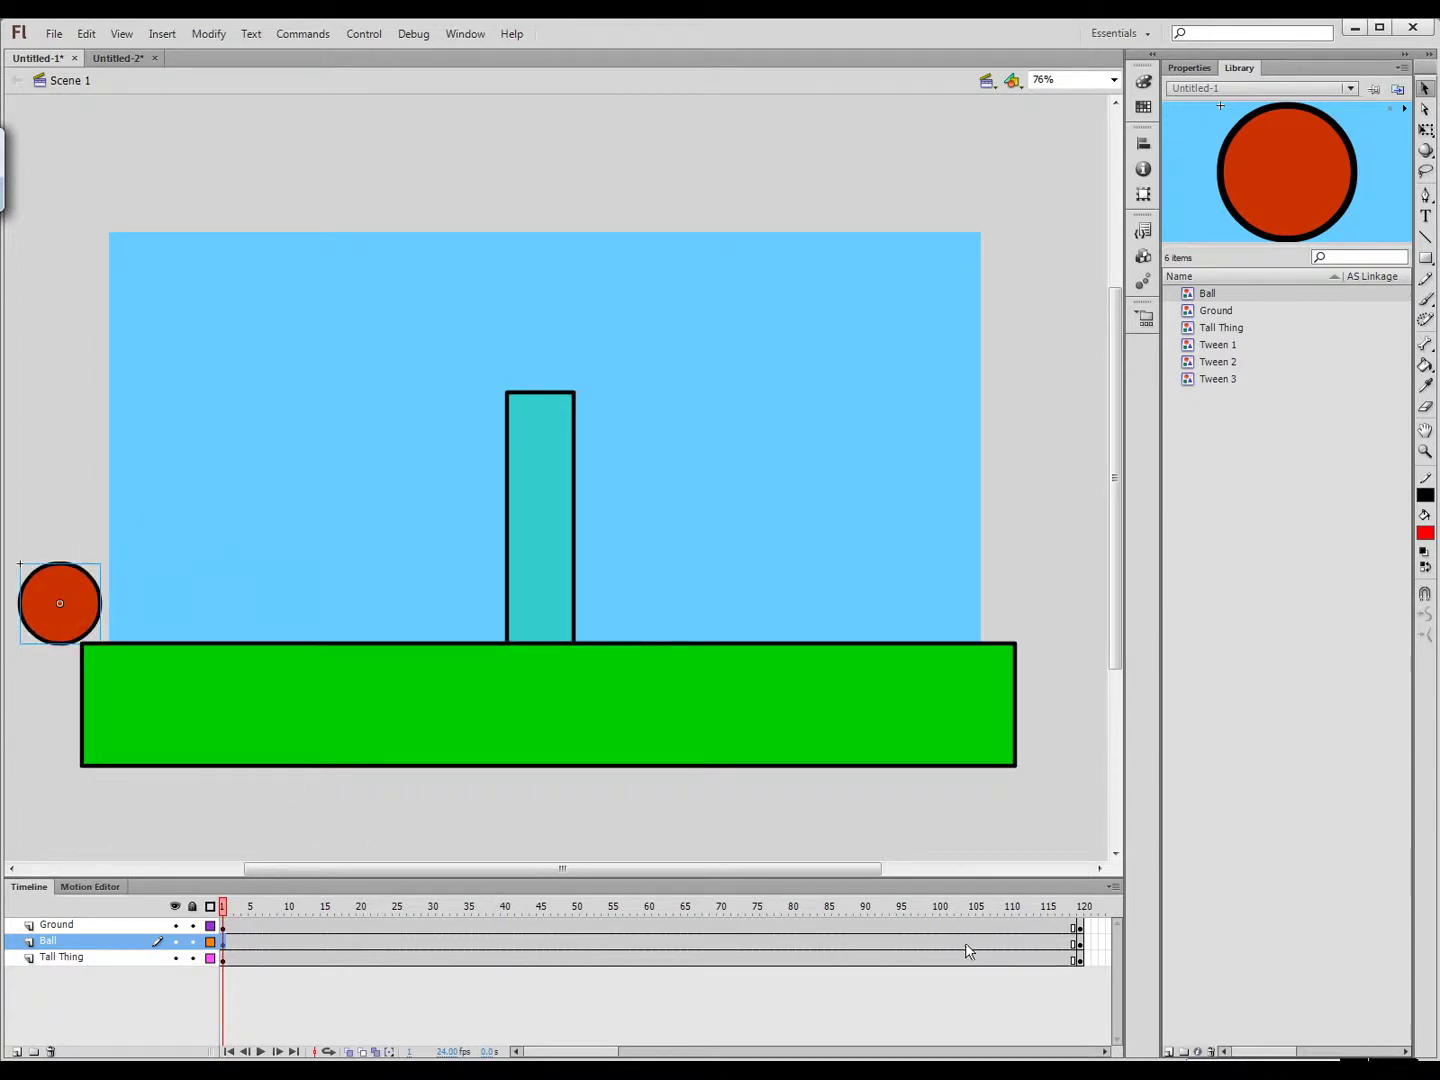
Move the ball in the Ball layer's frame 120 keyframe just beyond the stage's right edge
{"action": "left_click", "coordinate": [1081, 950]}
{"action": "left_click_drag", "start_coordinate": [241, 519], "coordinate": [1058, 537]}
{"action": "mouse_move", "coordinate": [1090, 914]}
{"action": "left_mouse_down"}
{"action": "mouse_move", "coordinate": [273, 908]}
{"action": "mouse_move", "coordinate": [1083, 908]}
{"action": "left_mouse_up"}
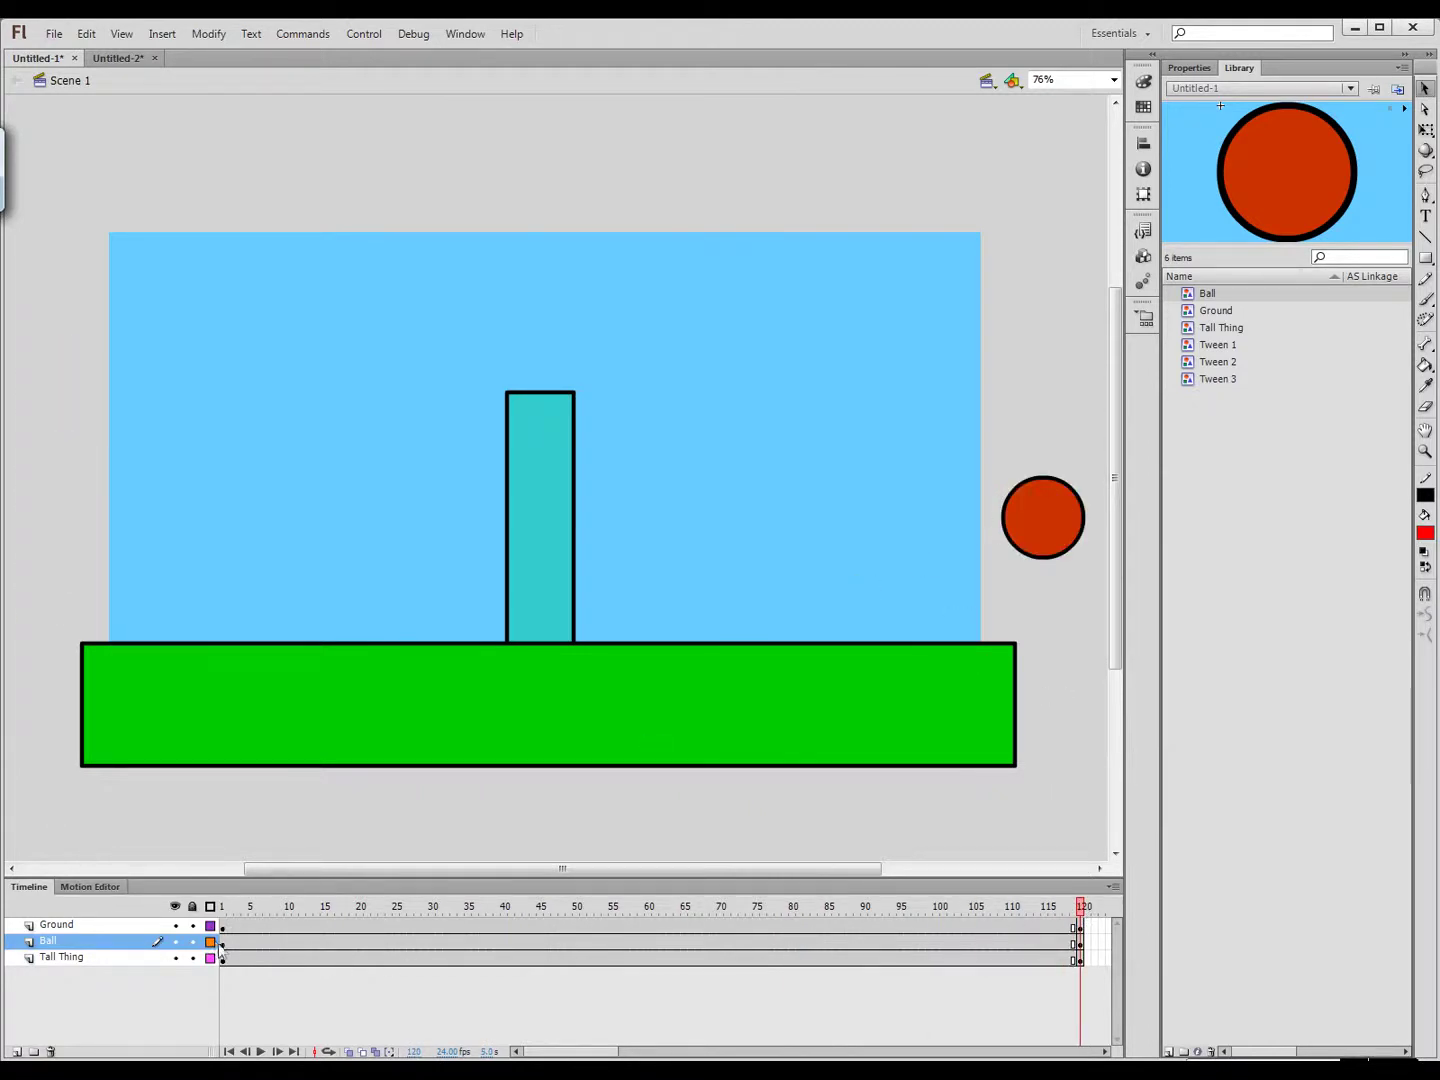
Create a classic tween on the Ball layer starting at frame 1 and play the ball travelling across the stage
{"action": "left_click", "coordinate": [221, 944]}
{"action": "right_click", "coordinate": [226, 950]}
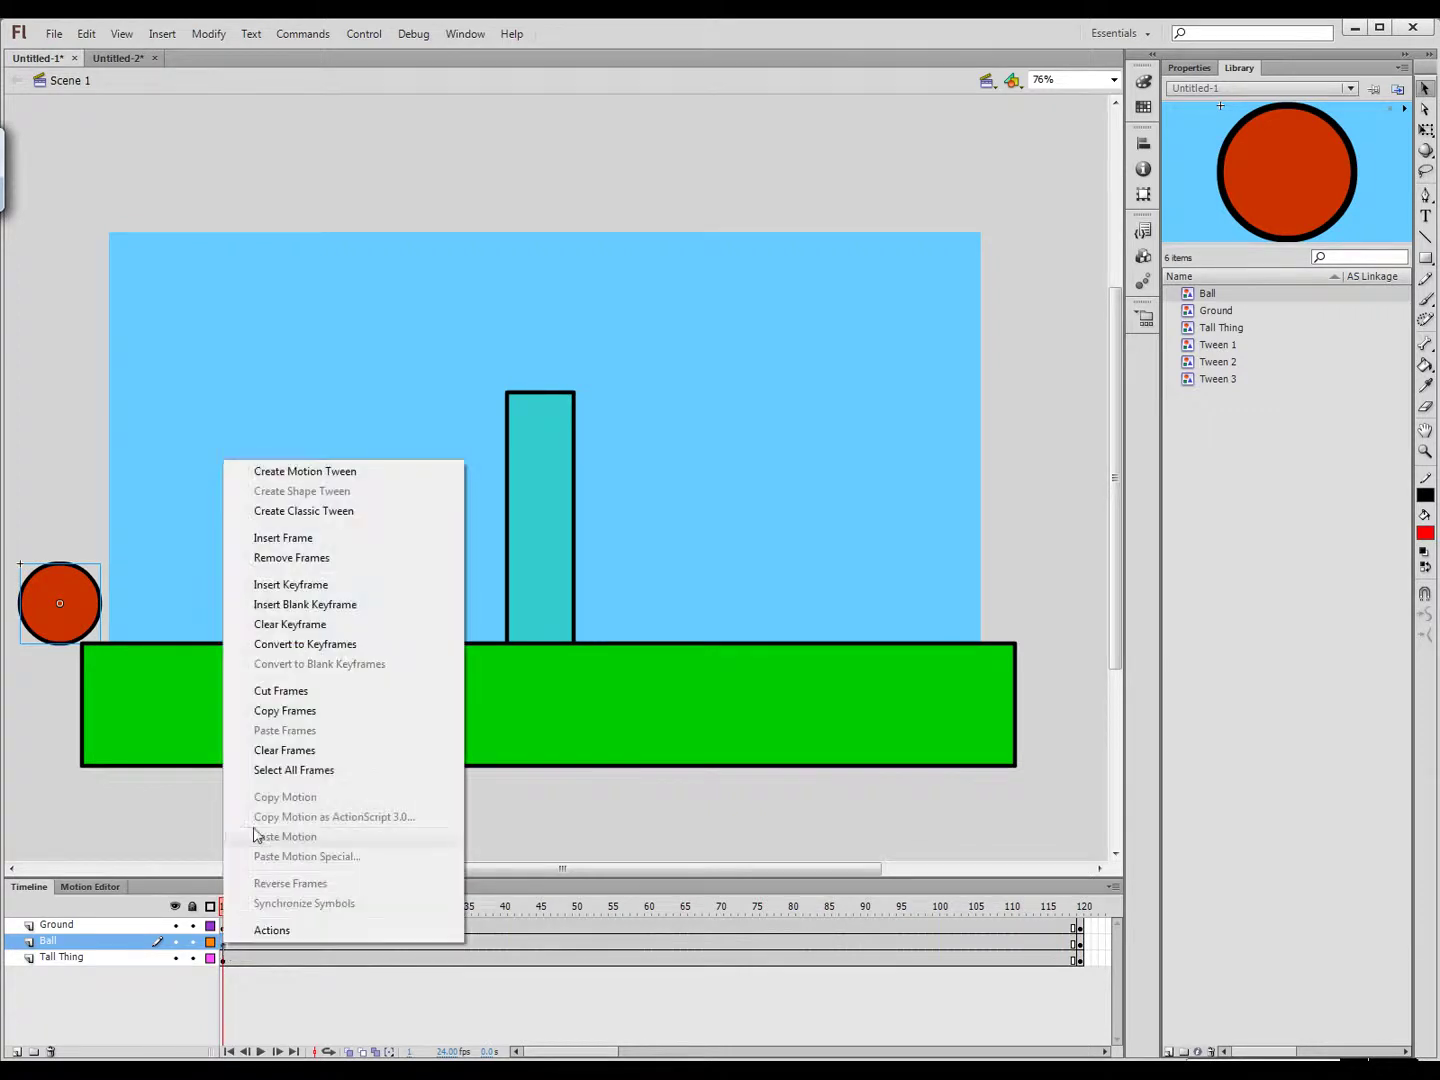
{"action": "left_click", "coordinate": [292, 513]}
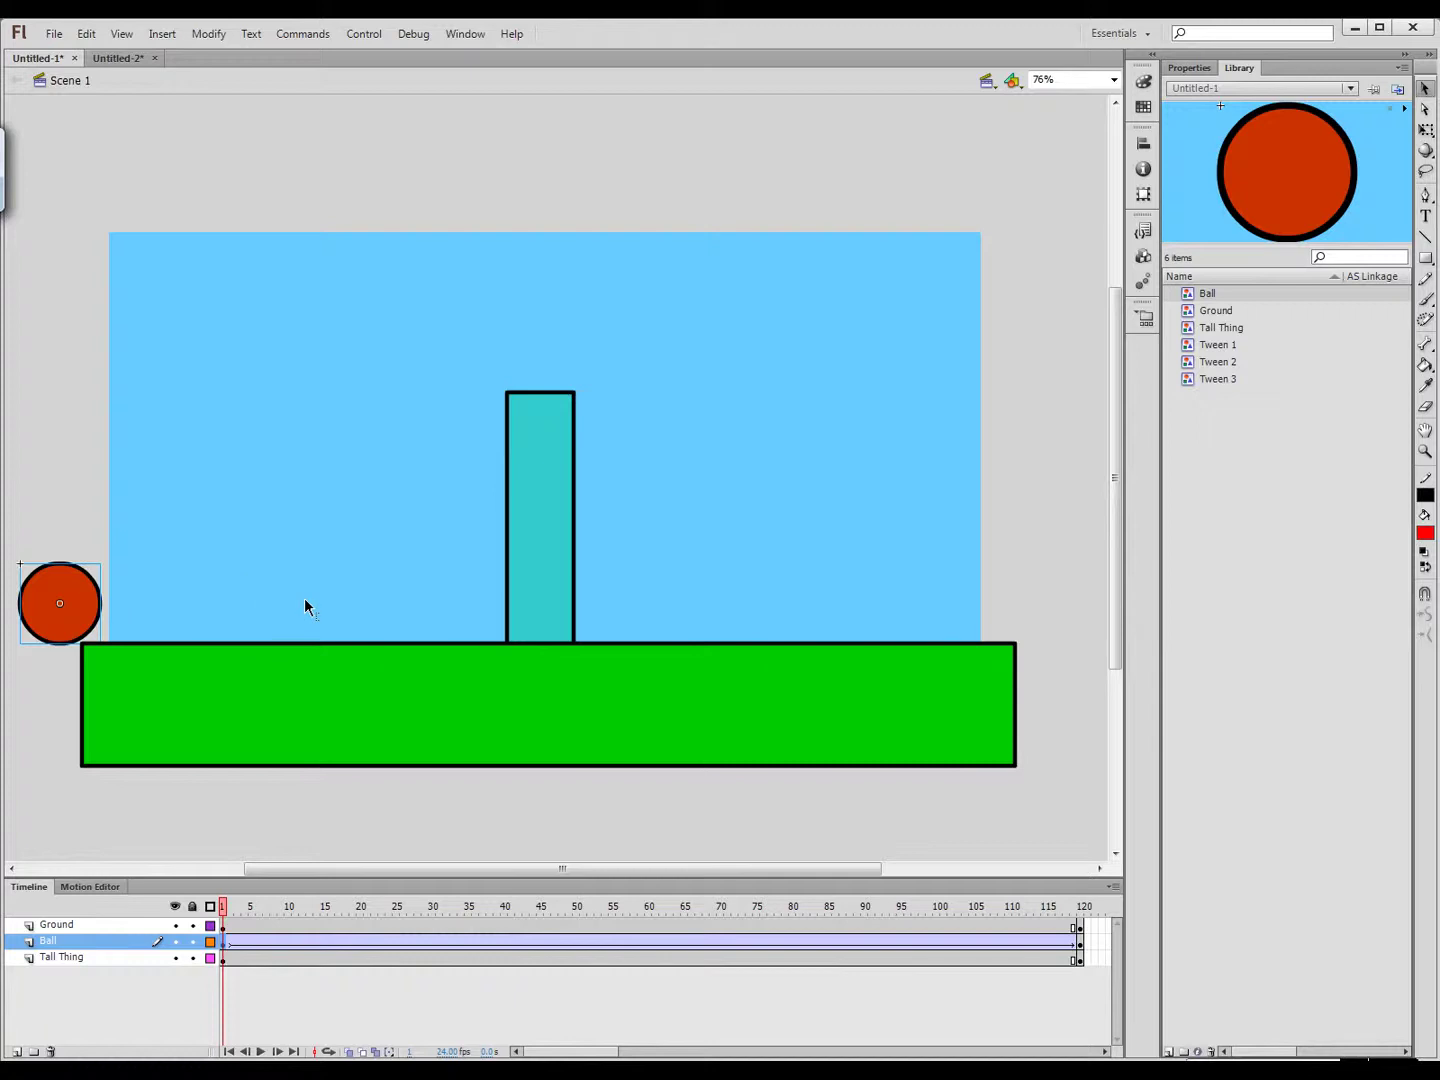
{"action": "key", "text": "Return"}
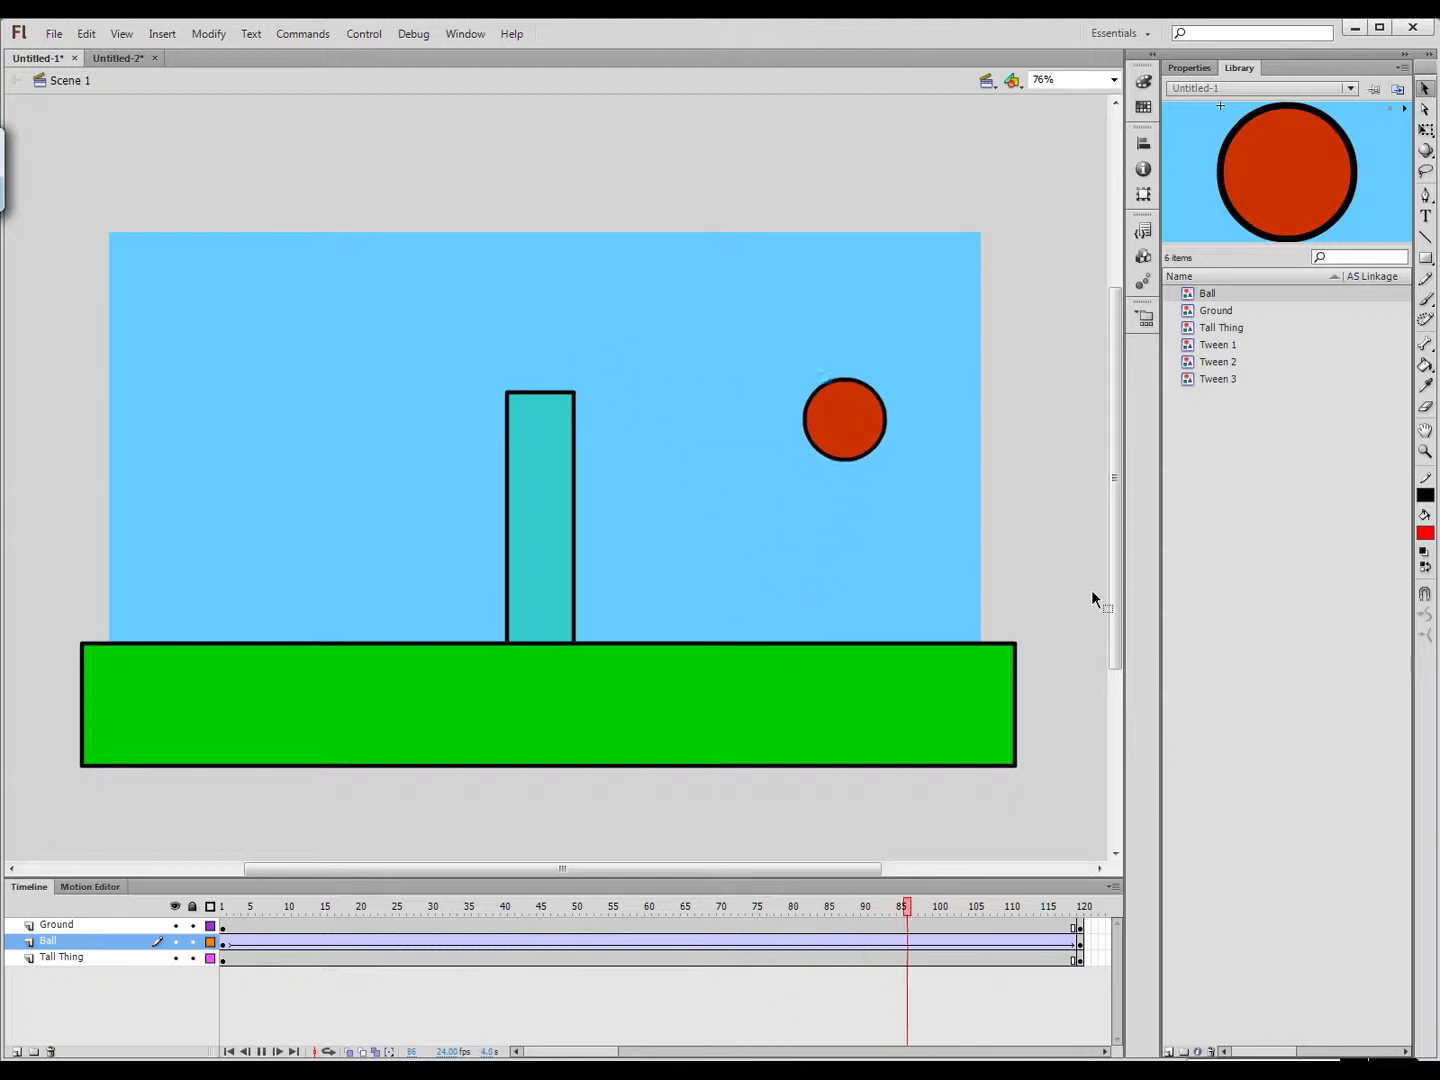
{"action": "key", "text": "Return"}
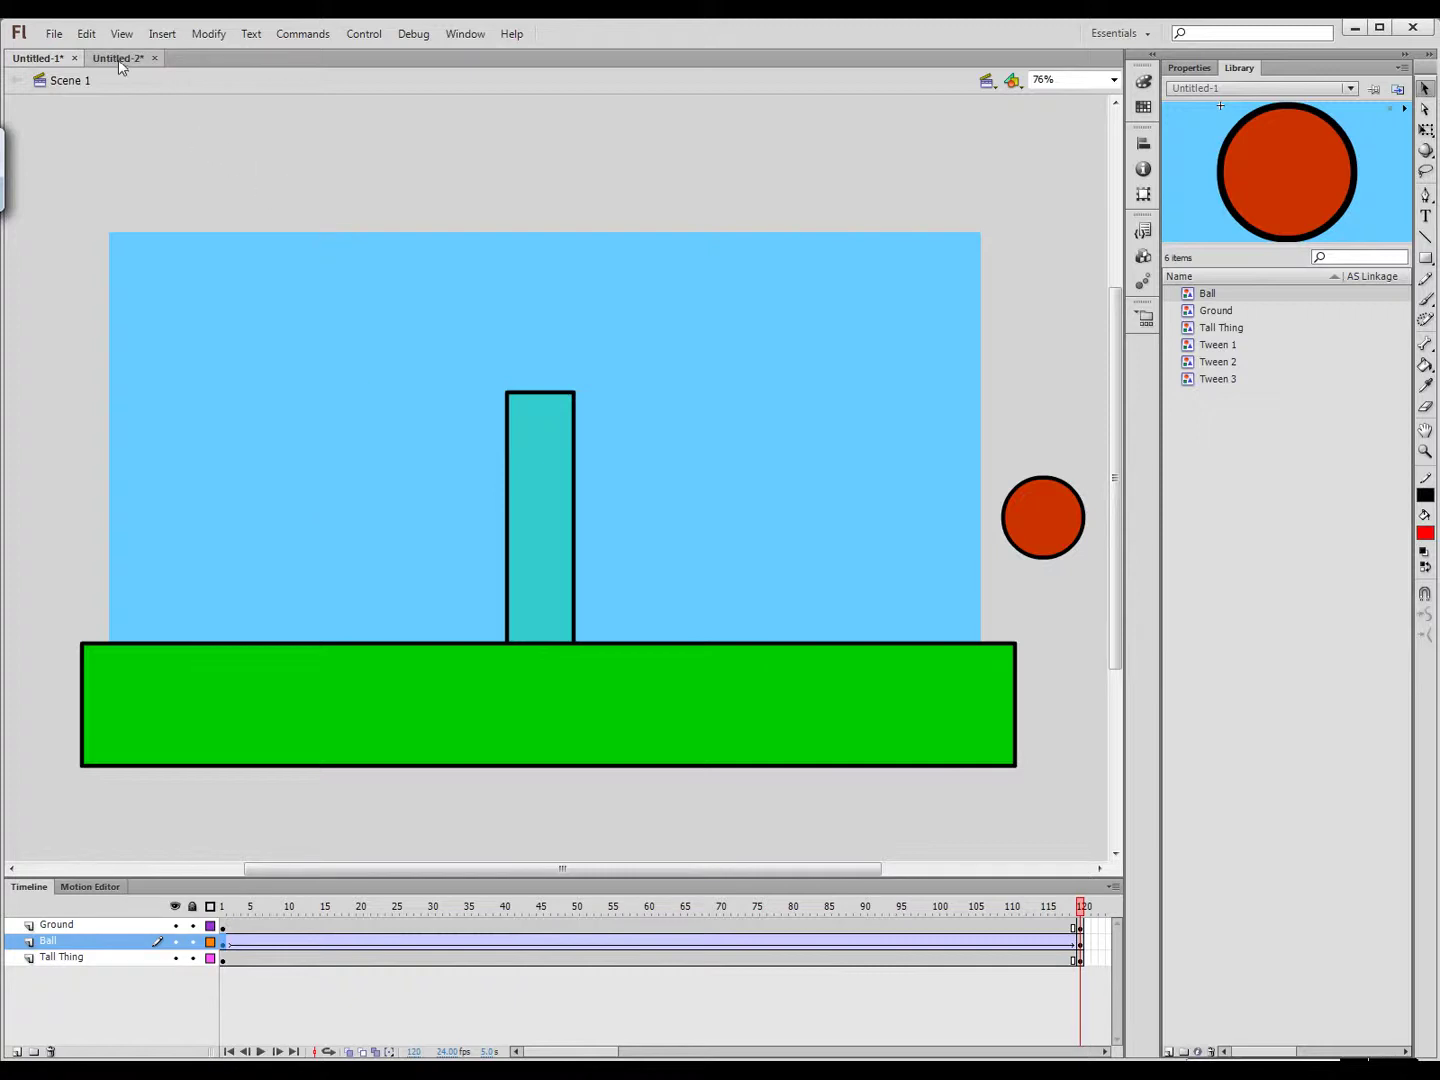
Return to frame 1, open the Ball symbol for editing in place and play its bounce
{"action": "left_click", "coordinate": [1024, 538]}
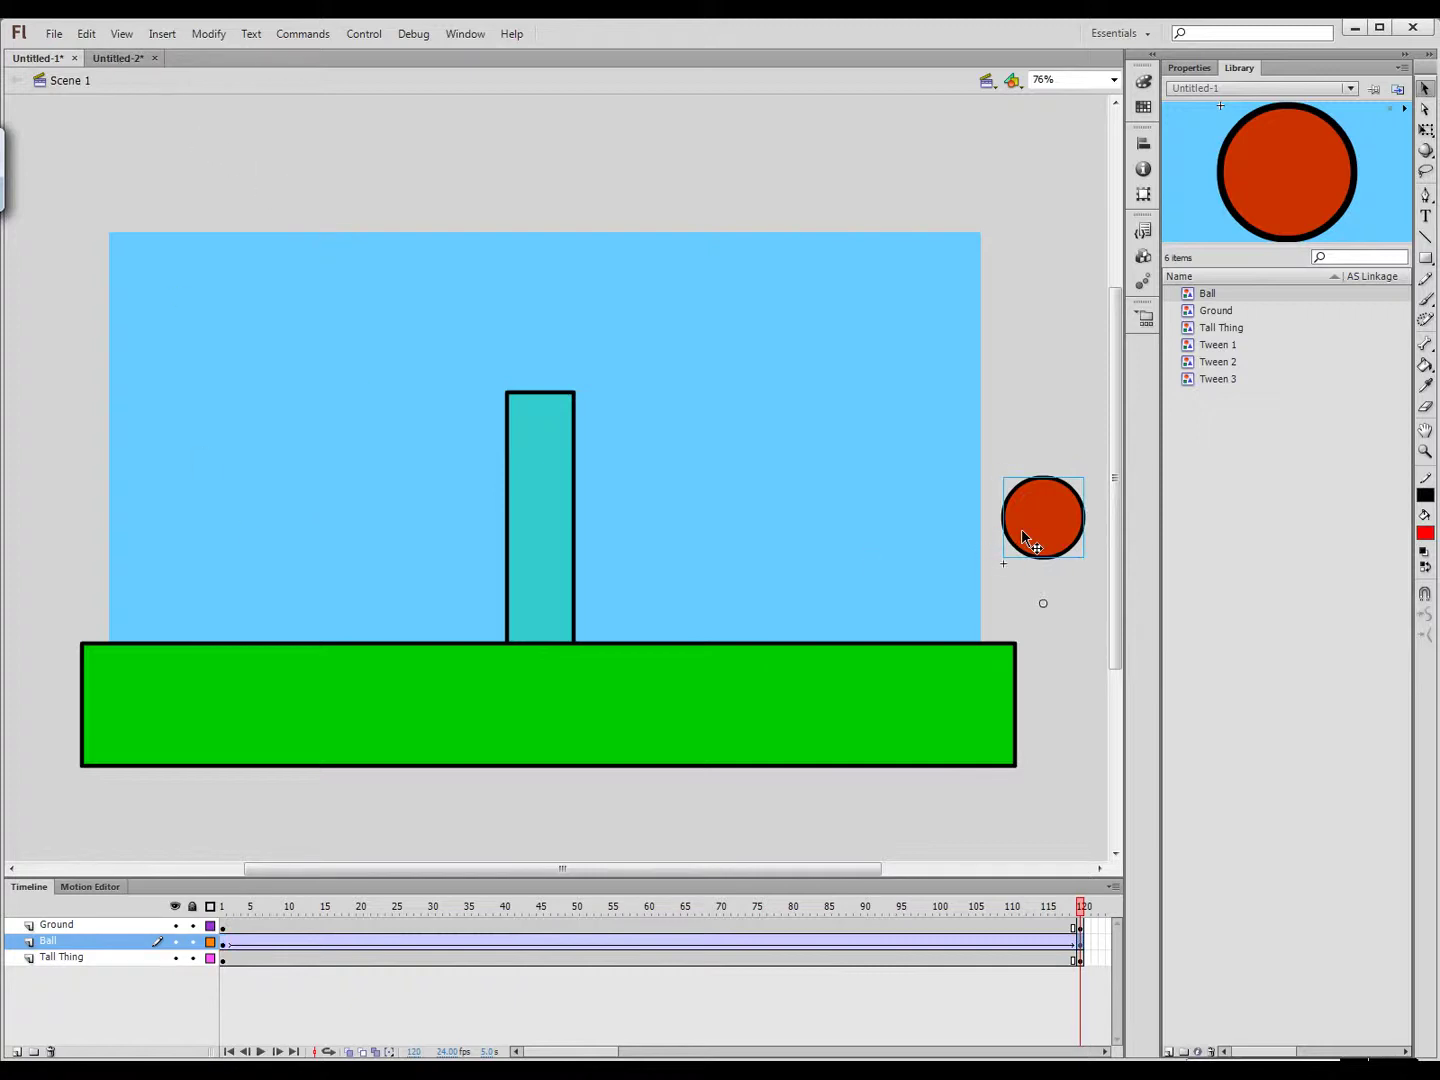
{"action": "left_click_drag", "start_coordinate": [259, 912], "coordinate": [222, 910]}
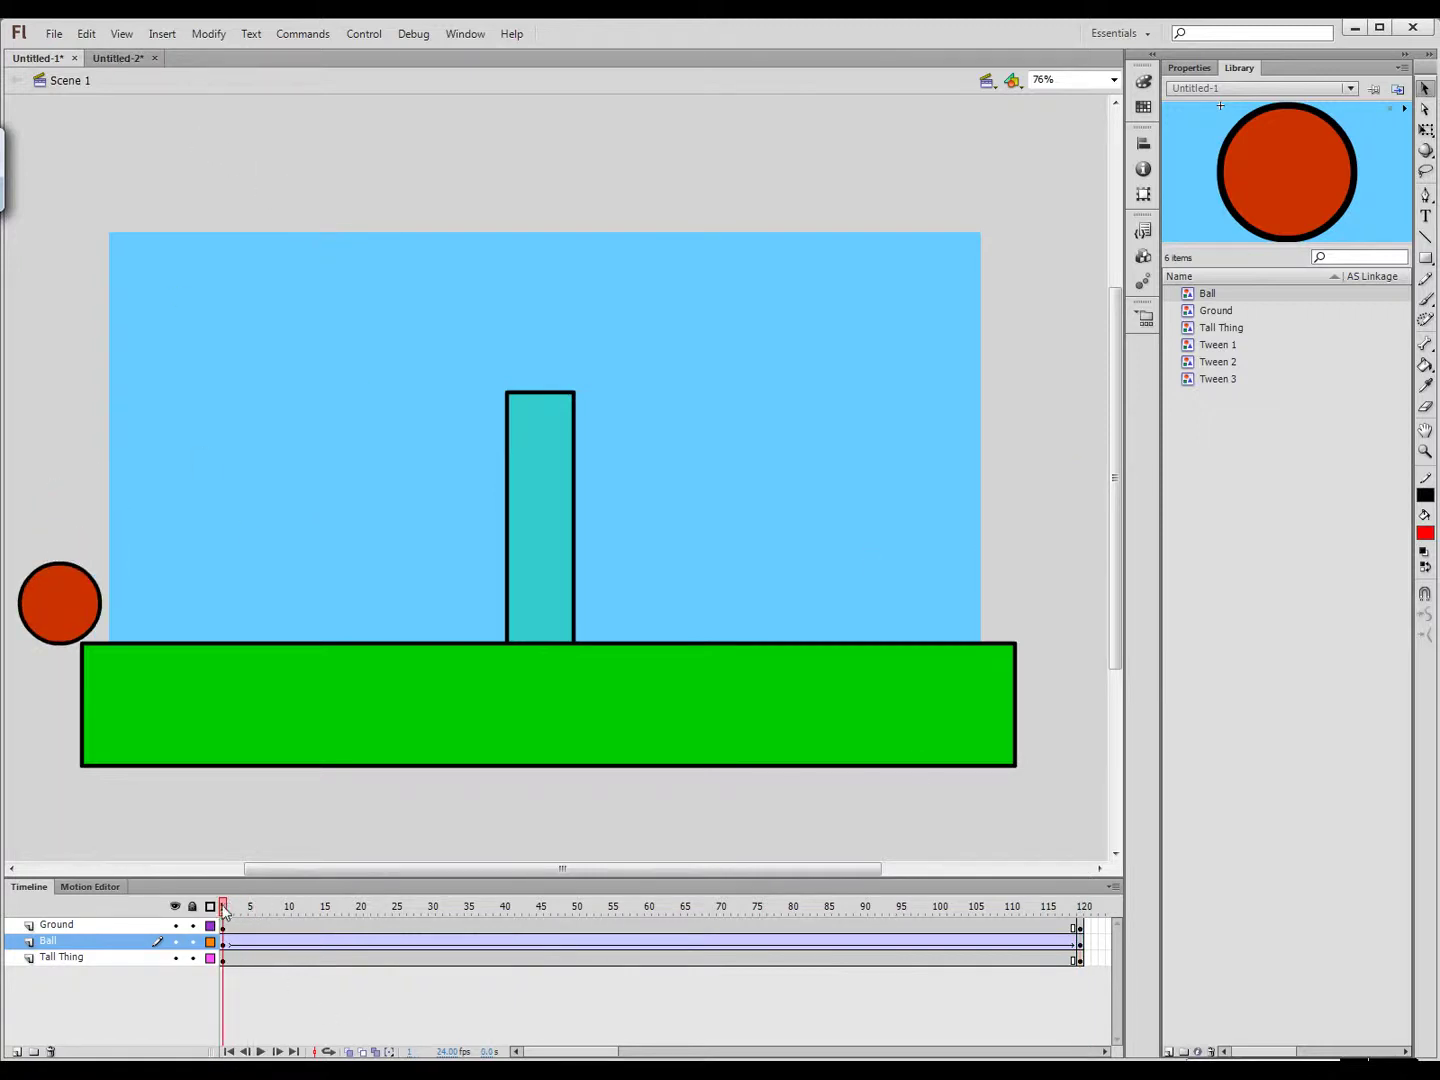
{"action": "double_click", "coordinate": [85, 607]}
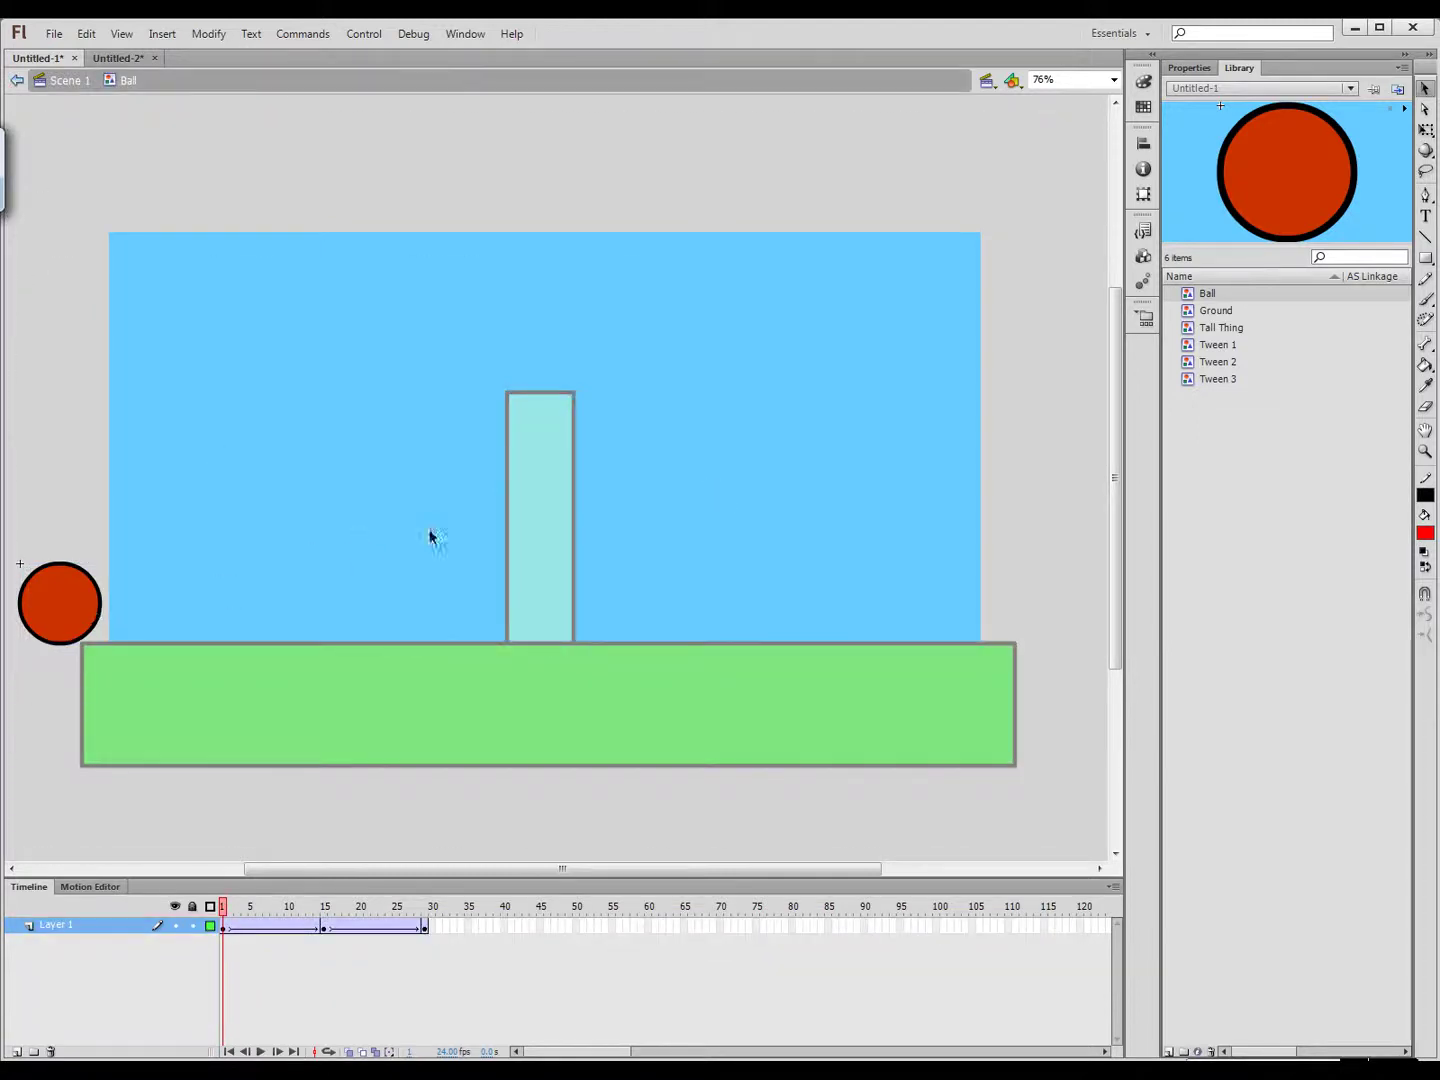
{"action": "key", "text": "Return"}
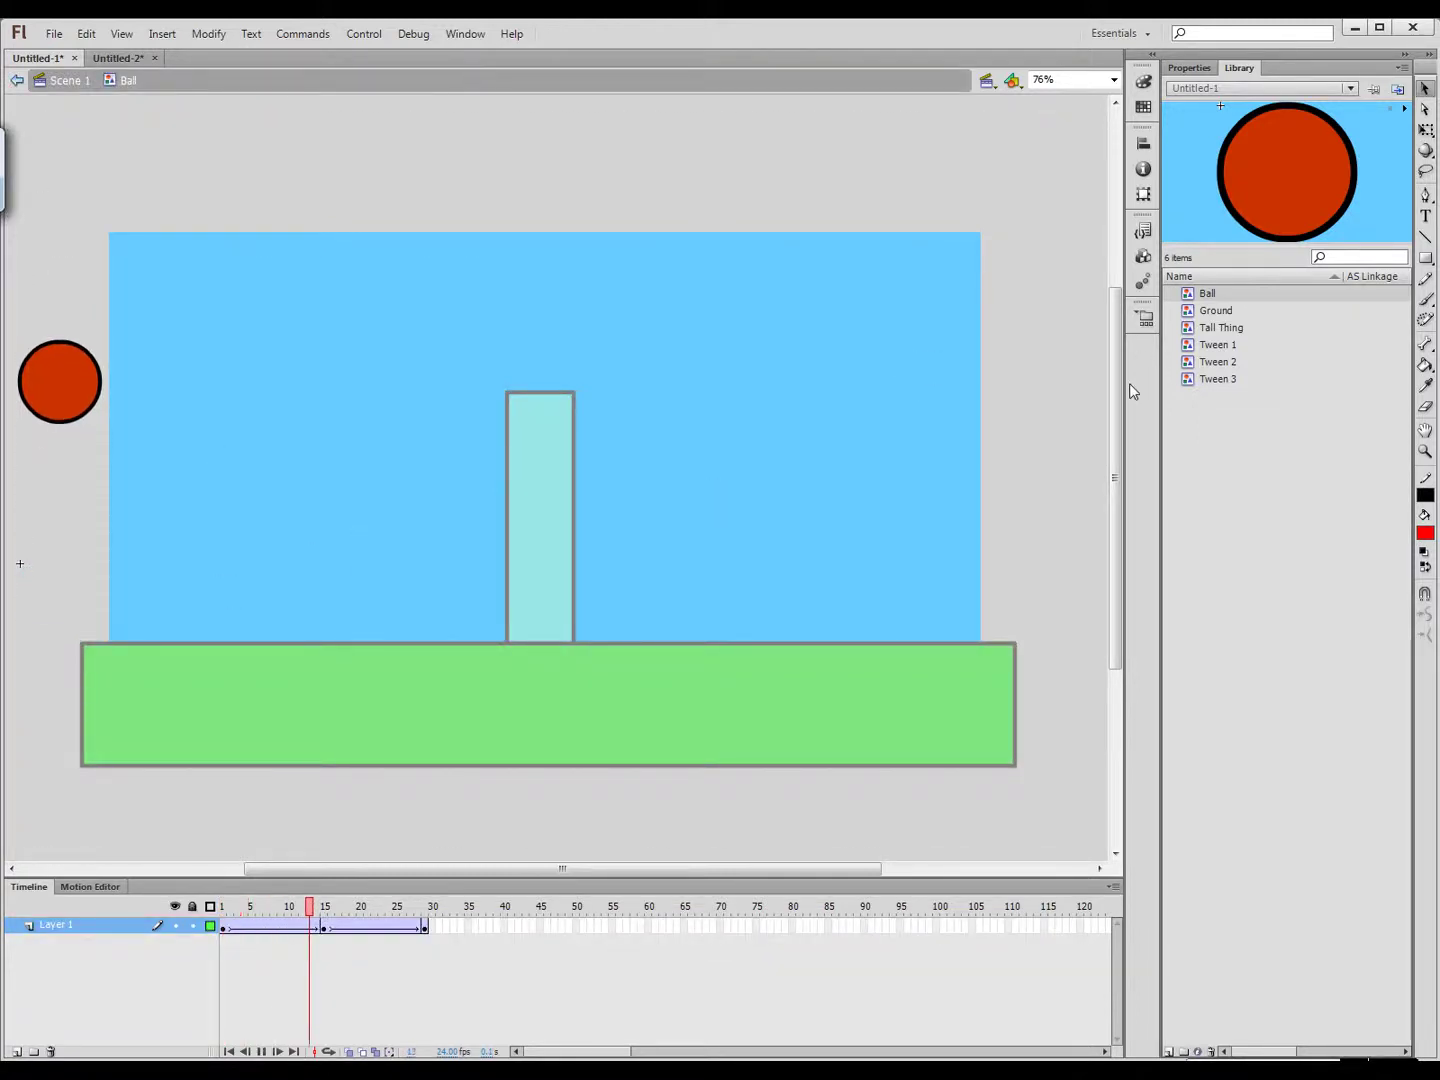
{"action": "key", "text": "Return"}
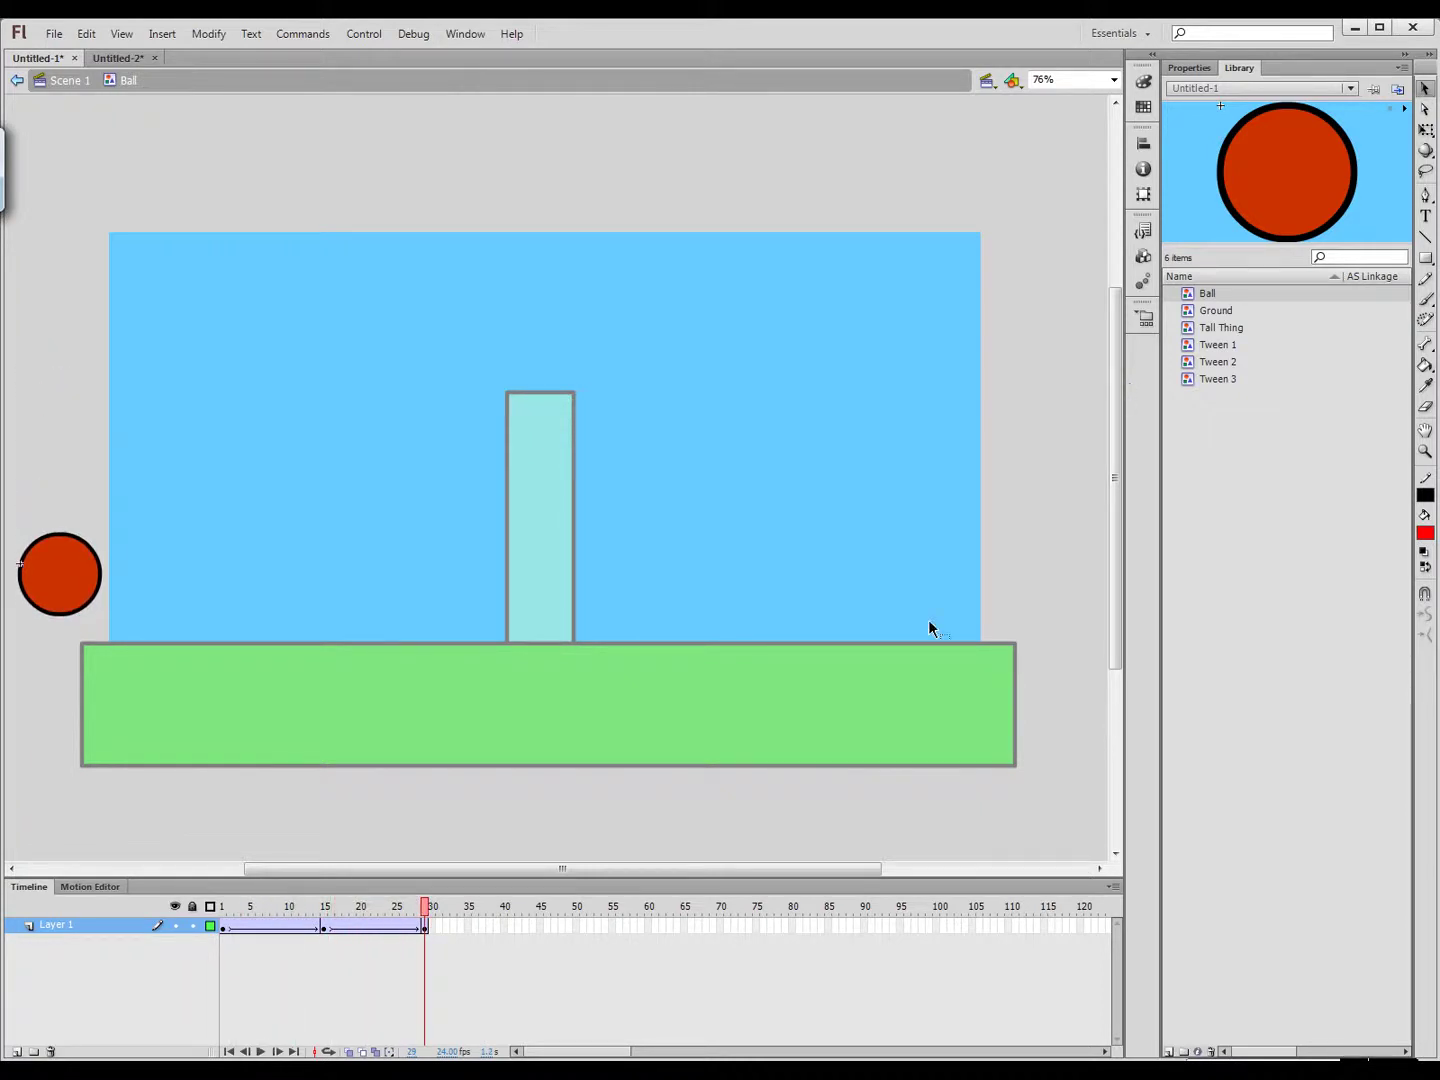
Squash the ball at frame 1 of the symbol into a wide, flat ellipse with the Free Transform tool
{"action": "left_click_drag", "start_coordinate": [158, 679], "coordinate": [437, 662]}
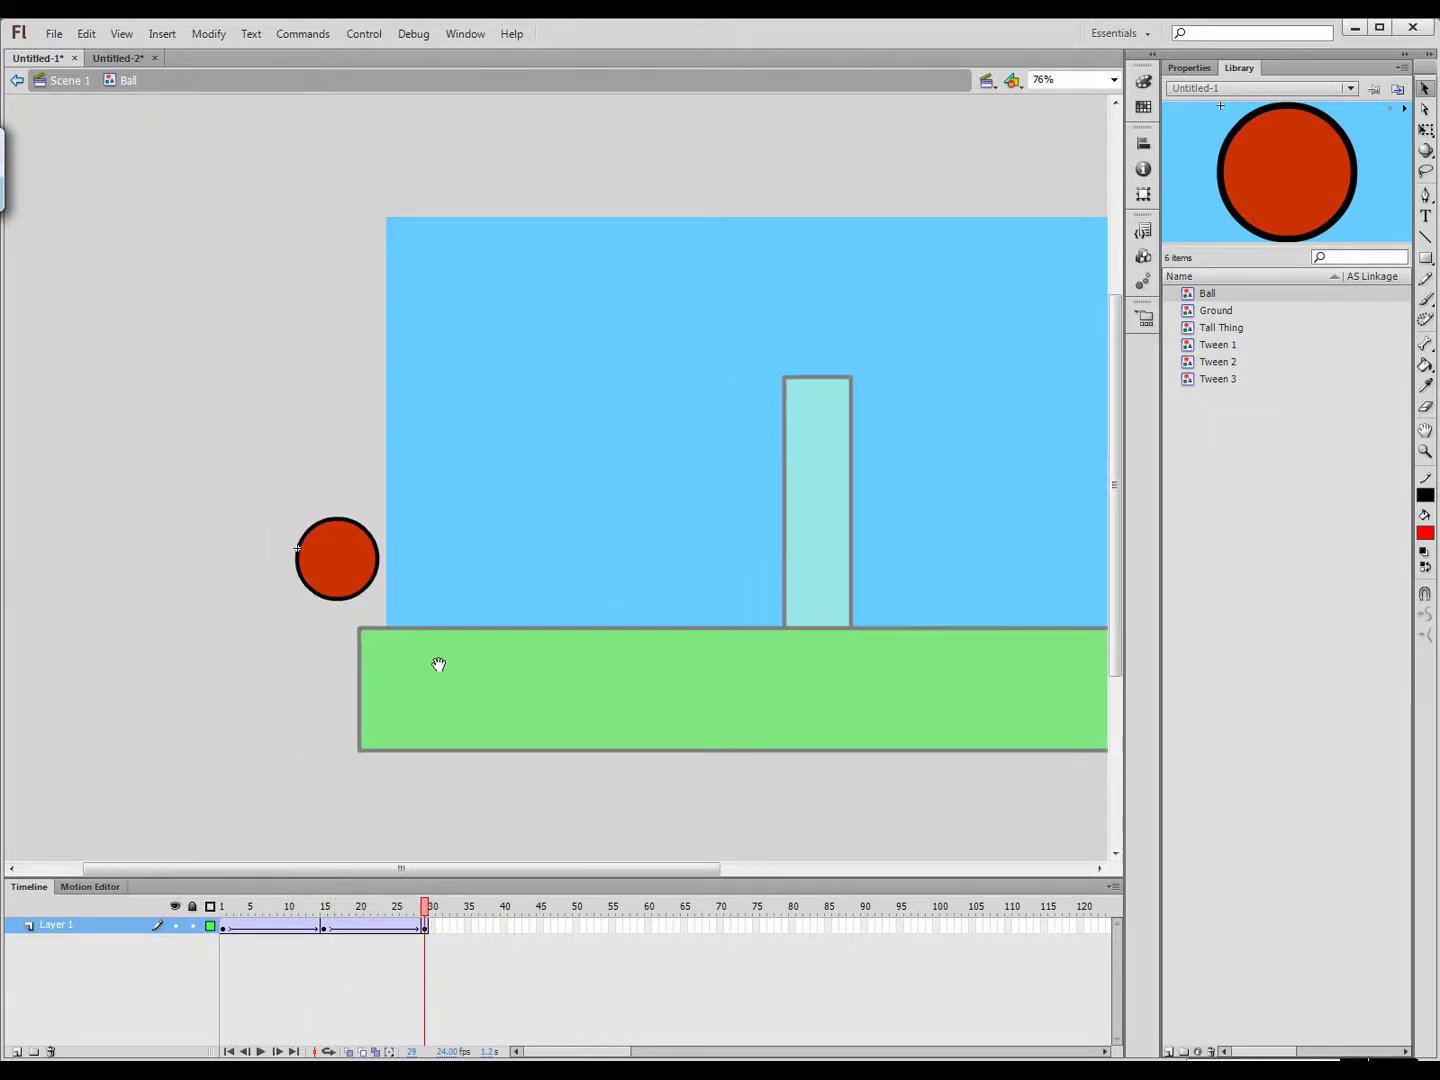
{"action": "left_click", "coordinate": [224, 914]}
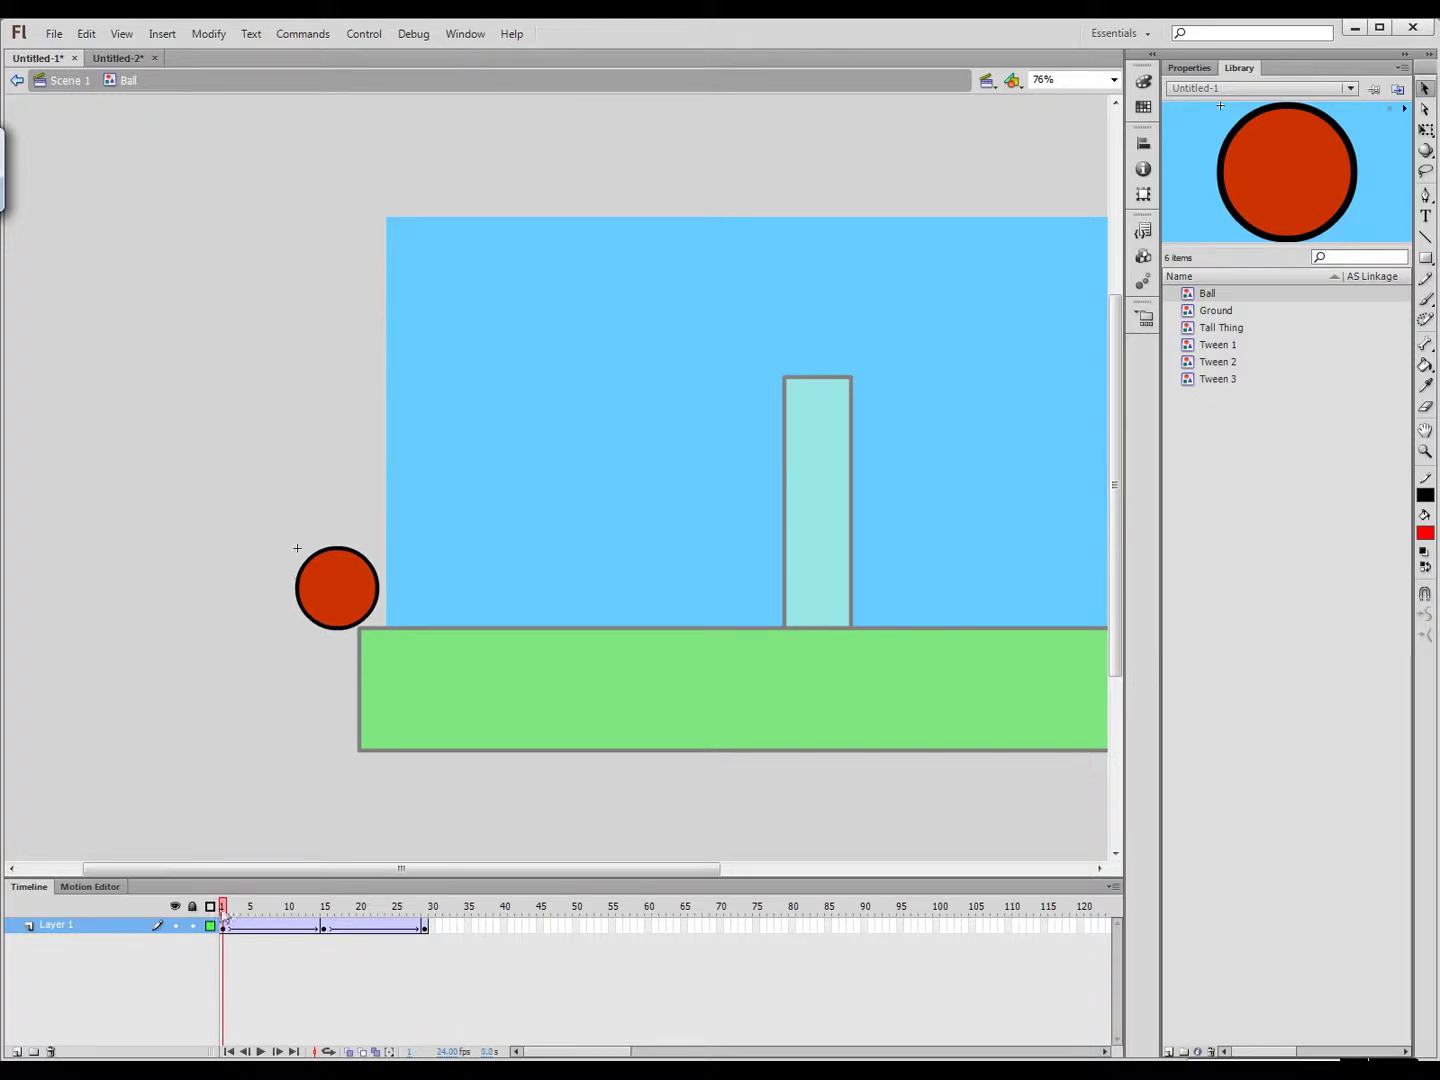
{"action": "left_click", "coordinate": [335, 557]}
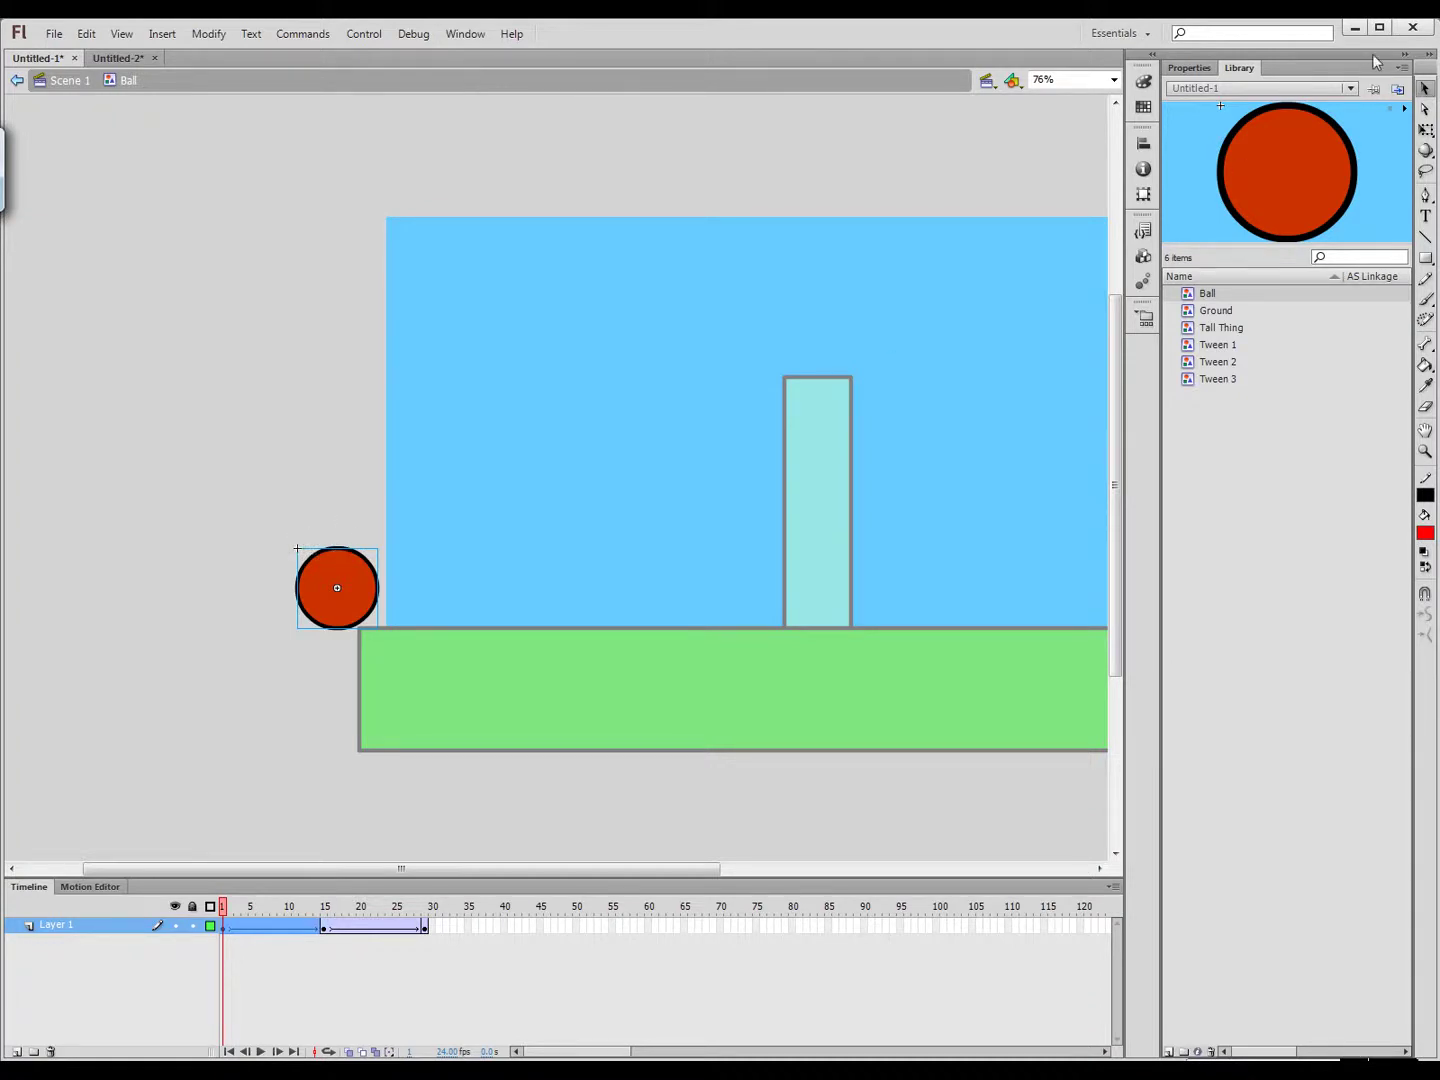
{"action": "left_click", "coordinate": [1427, 132]}
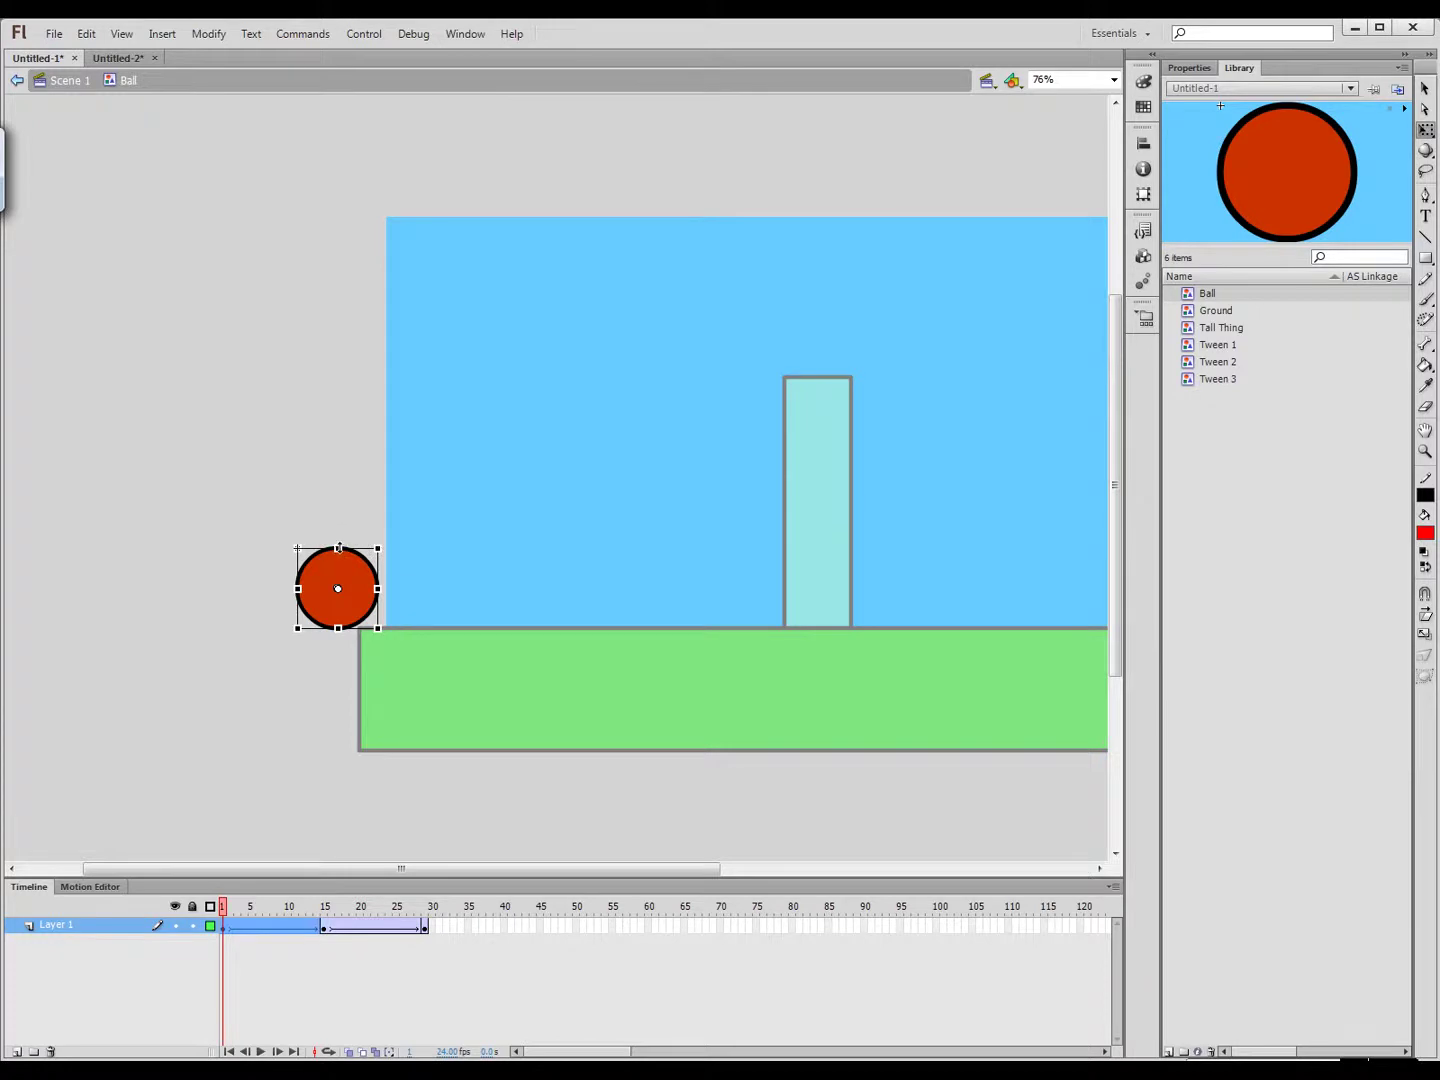
{"action": "left_click_drag", "start_coordinate": [338, 548], "coordinate": [390, 589]}
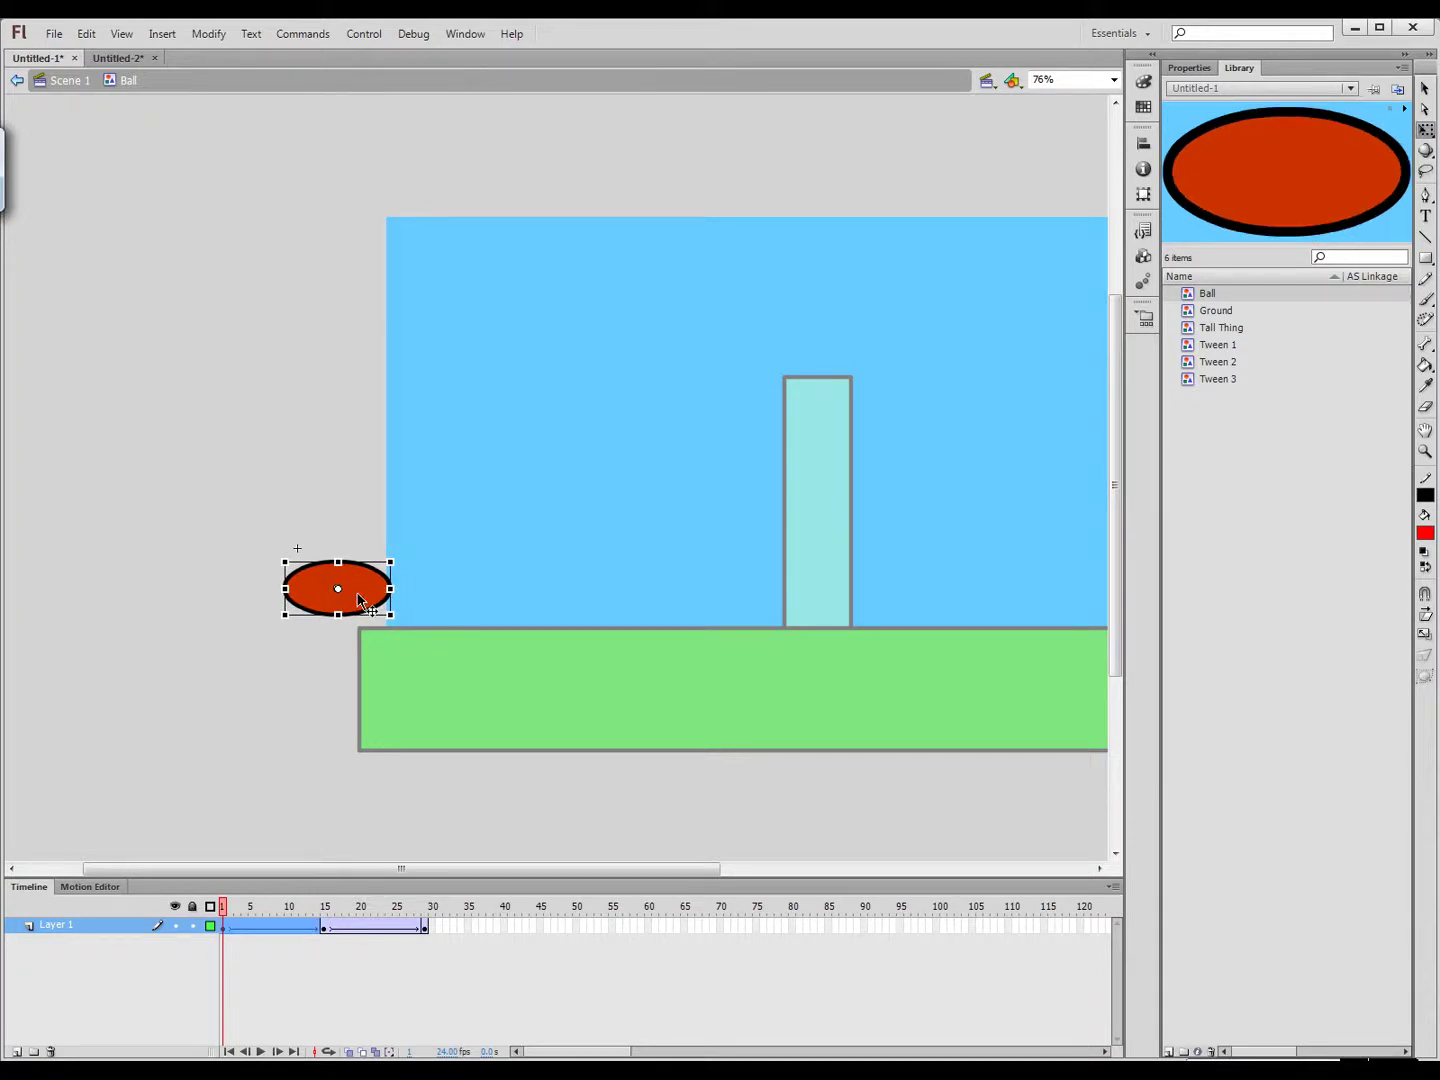
Nudge the squashed ball at frame 1 down until its underside touches the ground
{"action": "key", "text": "Down"}
{"action": "key", "text": "Down"}
{"action": "key", "text": "Down"}
{"action": "key", "text": "Down"}
{"action": "key", "text": "Down"}
{"action": "key", "text": "Down"}
{"action": "key", "text": "Down"}
{"action": "key", "text": "Down"}
{"action": "key", "text": "Down"}
{"action": "key", "text": "Down"}
{"action": "key", "text": "Down"}
{"action": "key", "text": "Down"}
{"action": "key", "text": "Down"}
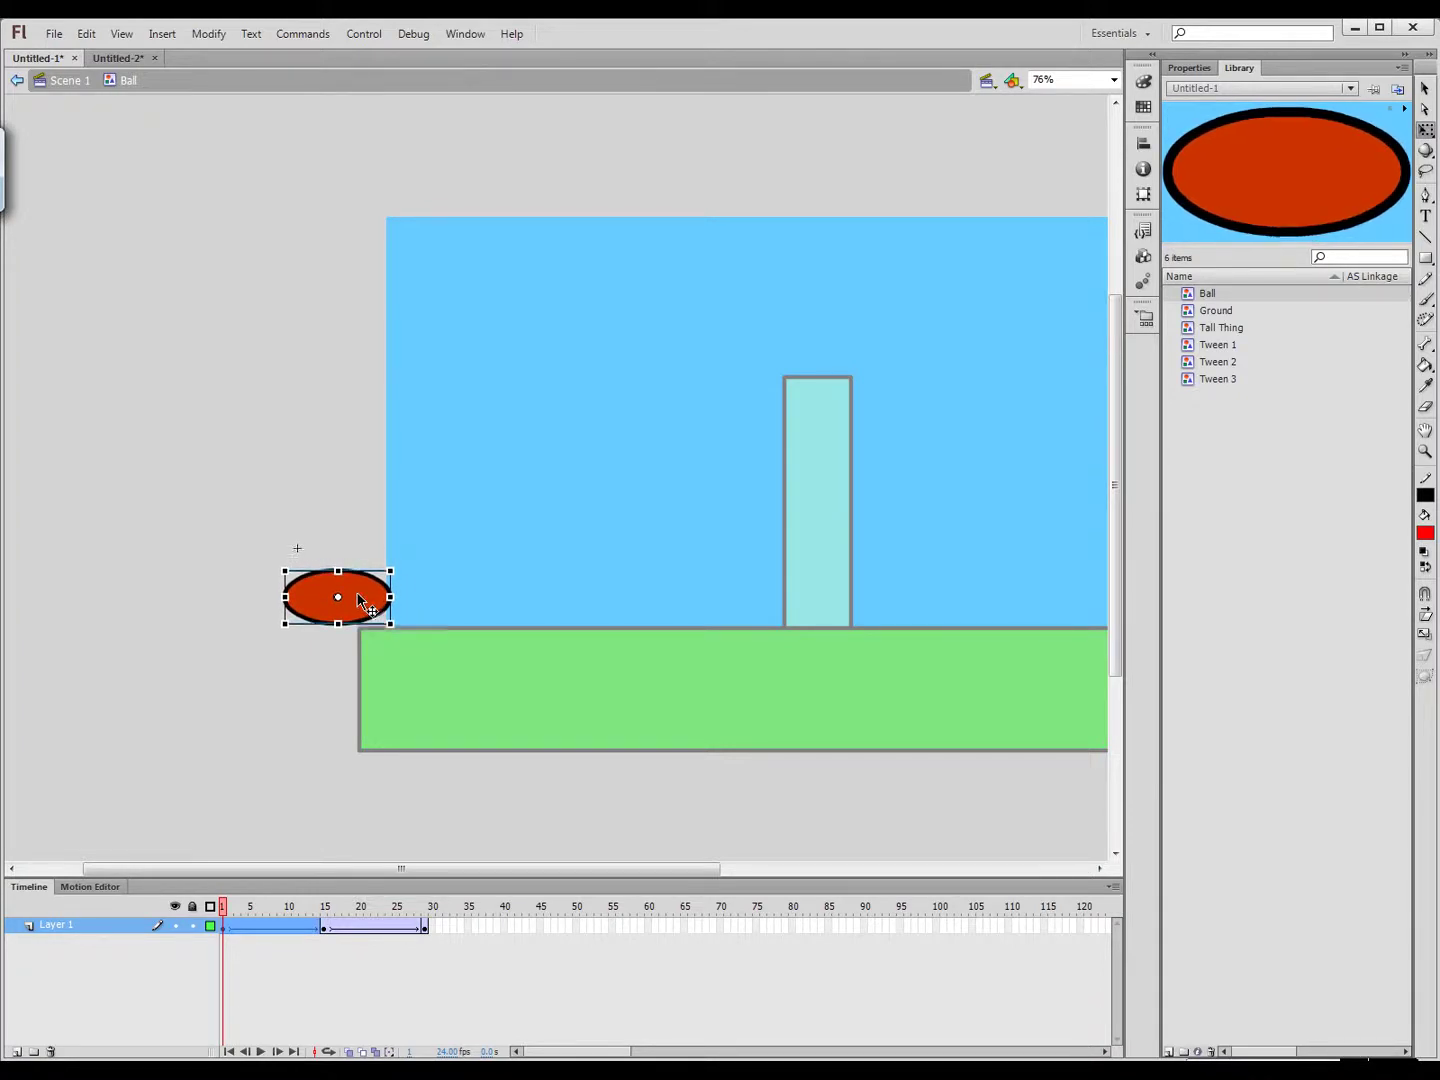
{"action": "key", "text": "Down"}
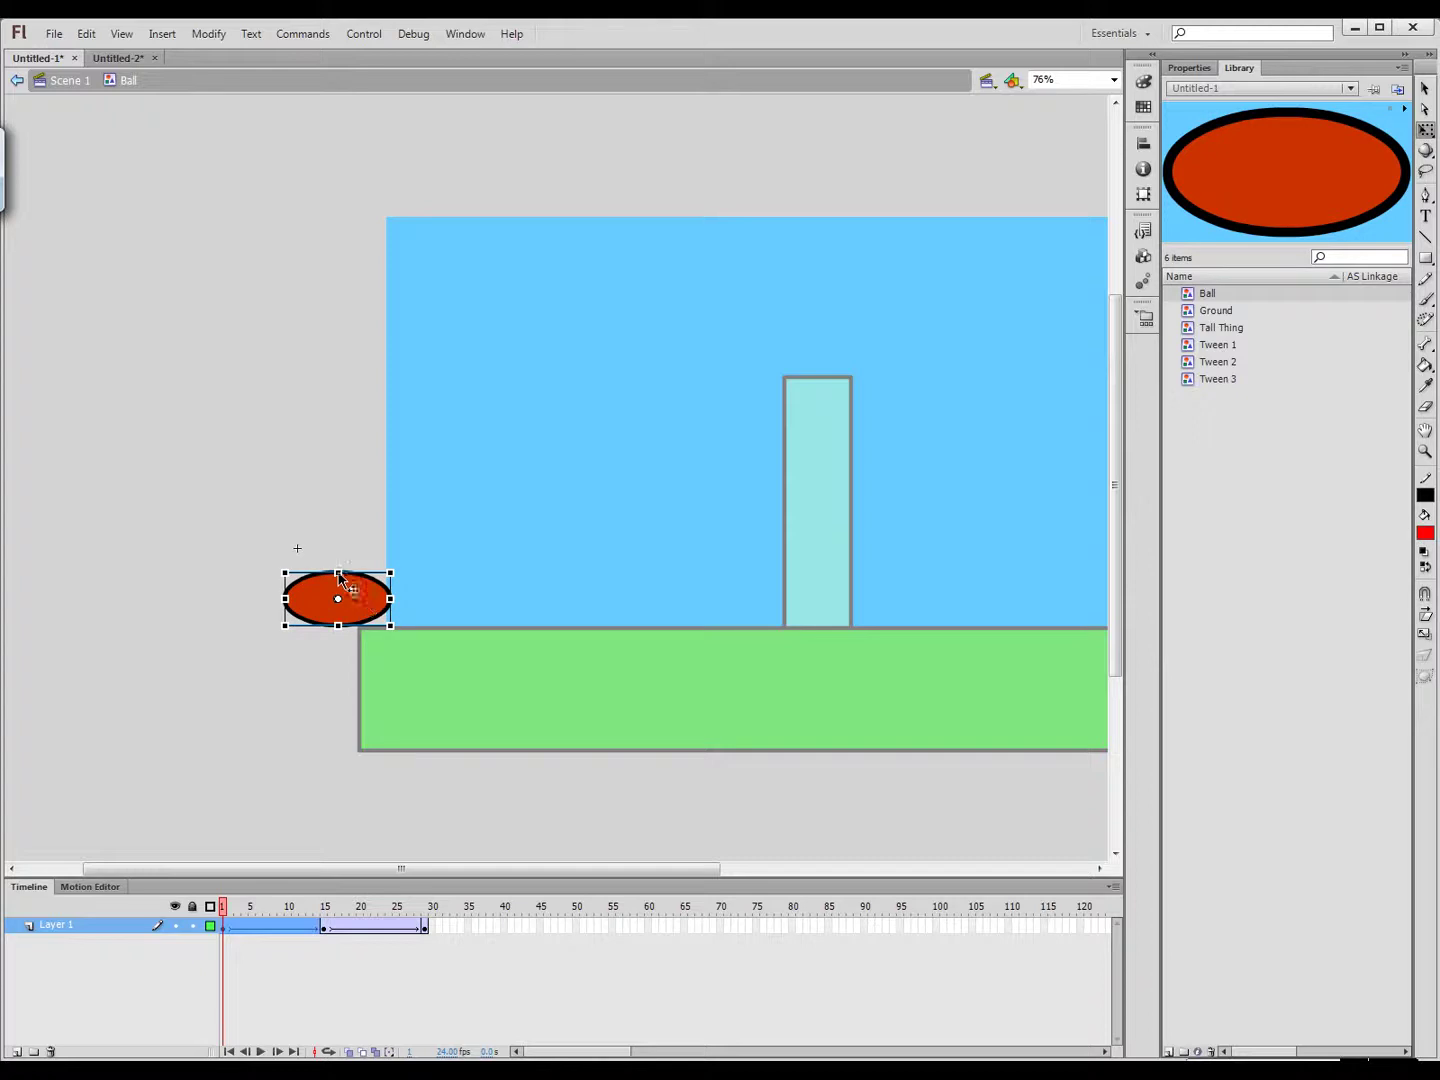
Insert a keyframe at frame 2 of the symbol and reshape the ball there into a tall, narrow ellipse
{"action": "mouse_move", "coordinate": [226, 913]}
{"action": "left_mouse_down"}
{"action": "mouse_move", "coordinate": [283, 913]}
{"action": "mouse_move", "coordinate": [183, 912]}
{"action": "mouse_move", "coordinate": [334, 913]}
{"action": "mouse_move", "coordinate": [233, 916]}
{"action": "mouse_move", "coordinate": [296, 918]}
{"action": "mouse_move", "coordinate": [228, 937]}
{"action": "left_mouse_up"}
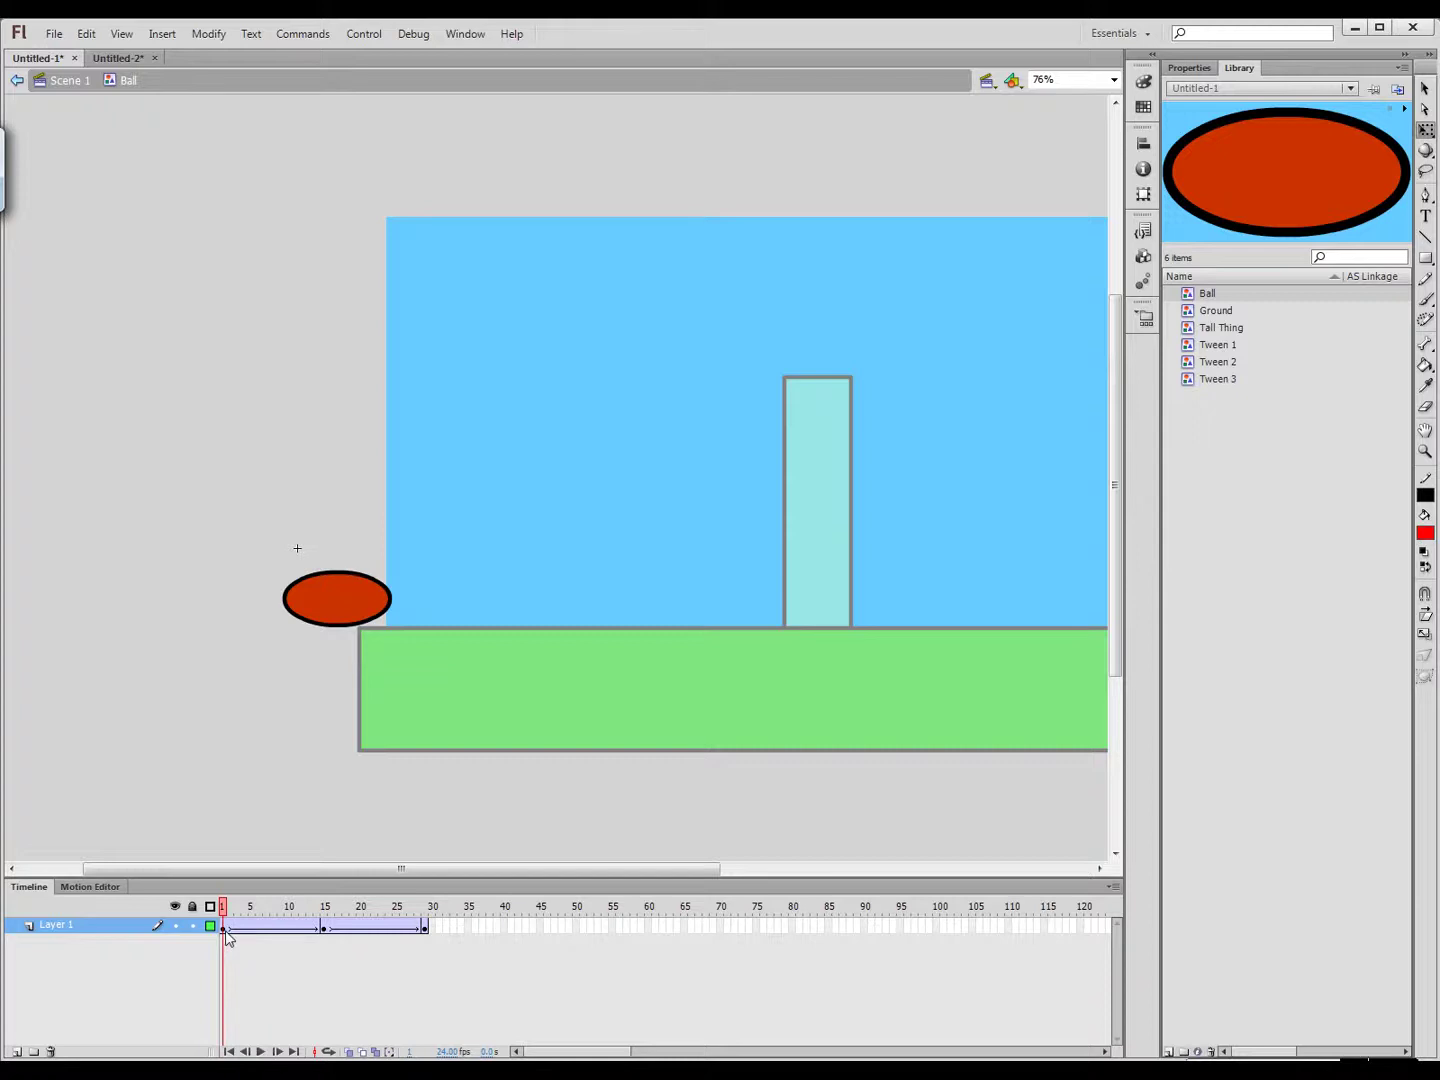
{"action": "left_click", "coordinate": [234, 933]}
{"action": "right_click", "coordinate": [236, 935]}
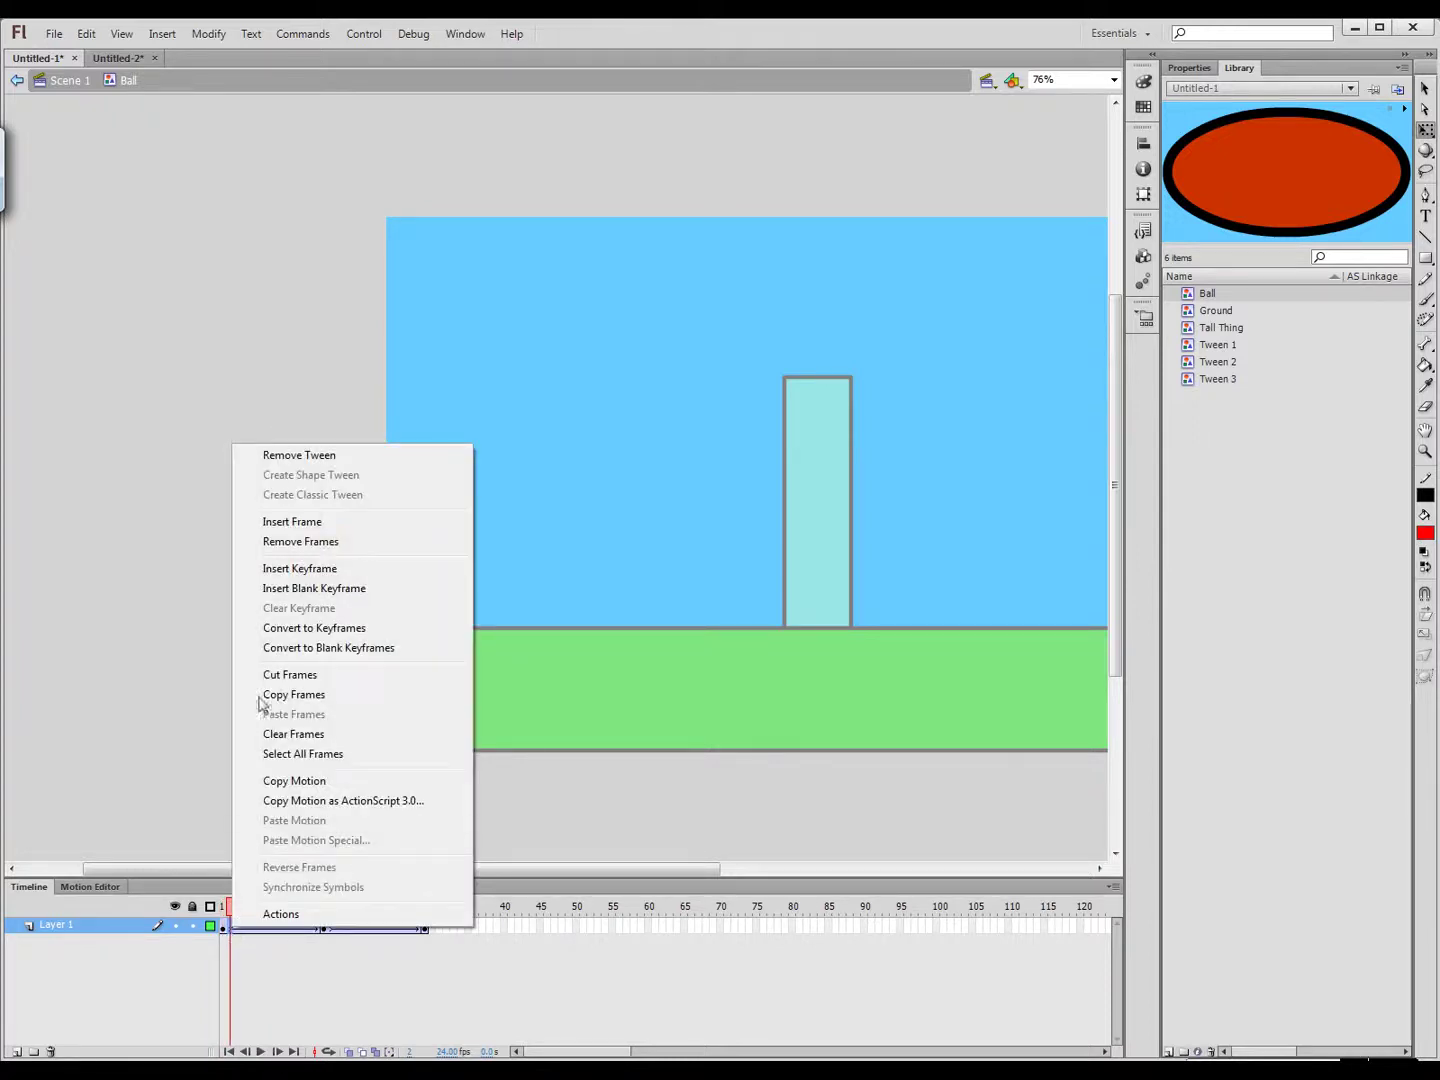
{"action": "left_click", "coordinate": [289, 568]}
{"action": "left_click_drag", "start_coordinate": [389, 566], "coordinate": [336, 523]}
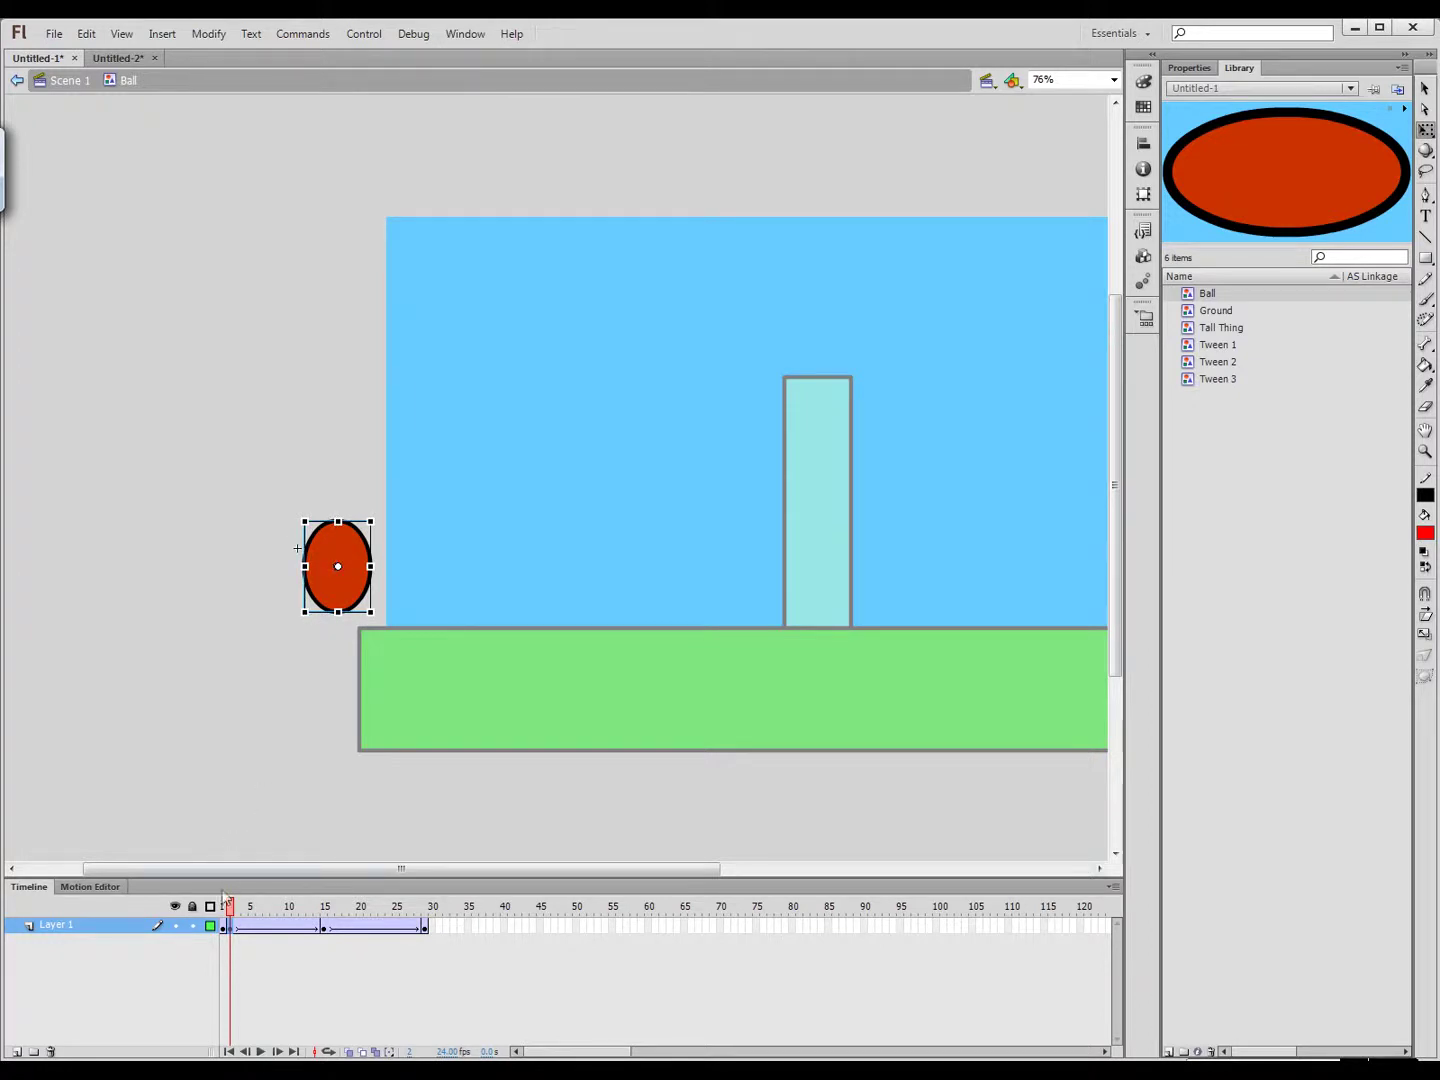
Play the symbol's bounce from frame 1 and compare the ball's shape at frames 2 and 29
{"action": "left_click_drag", "start_coordinate": [231, 910], "coordinate": [218, 911]}
{"action": "key", "text": "Return"}
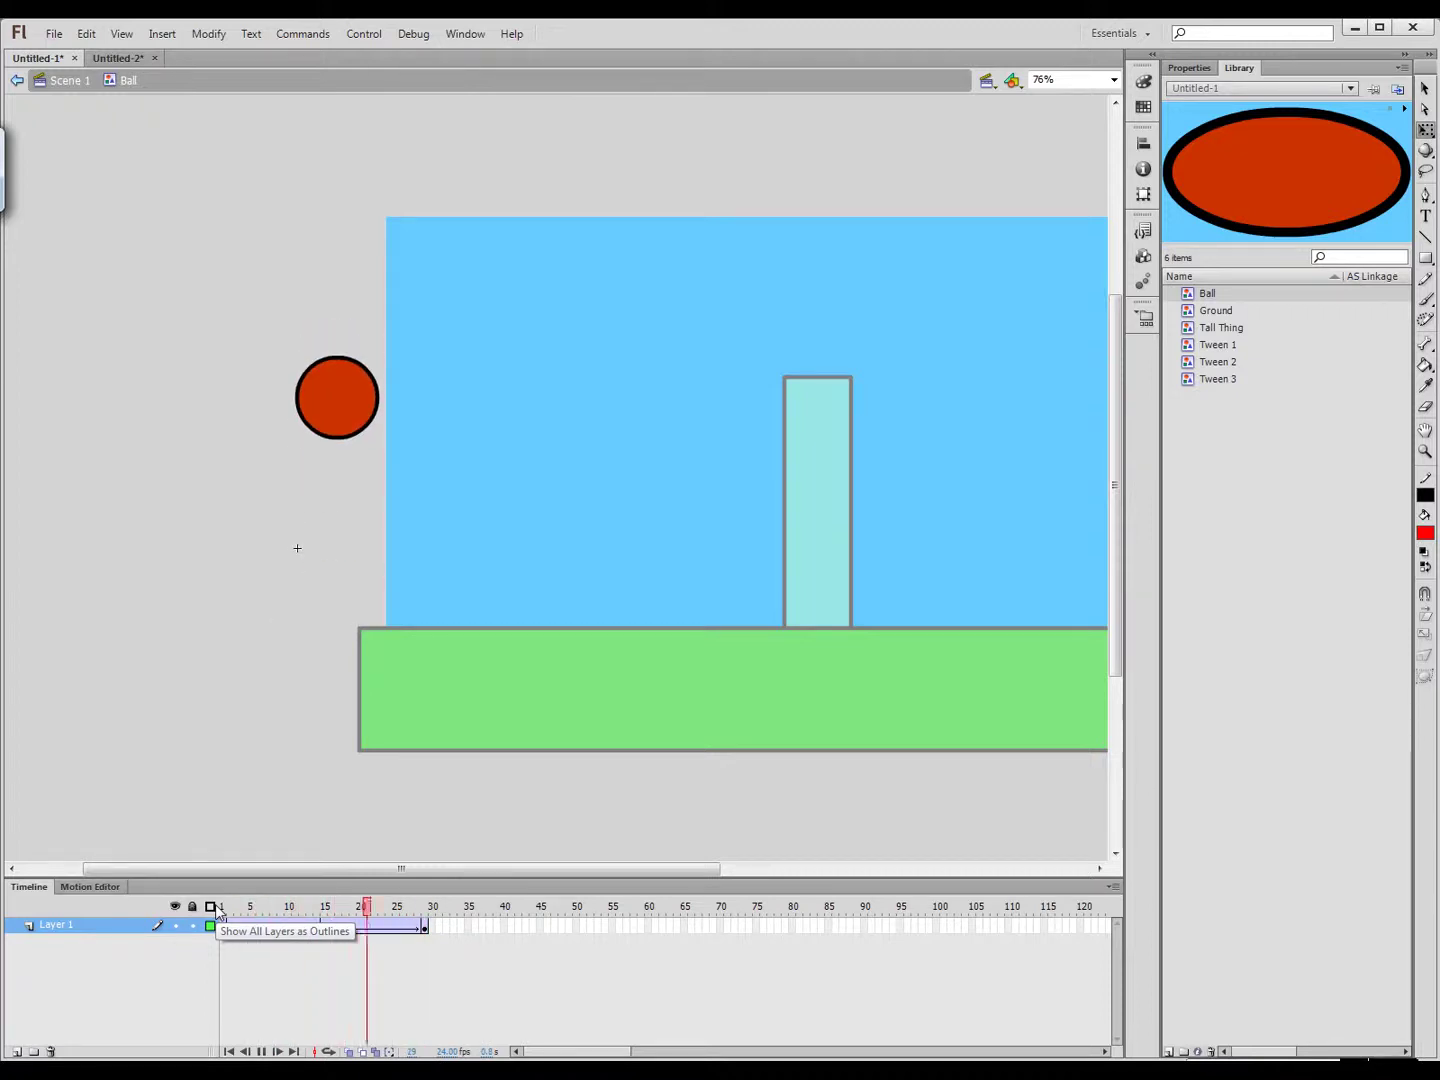
{"action": "left_click", "coordinate": [426, 930]}
{"action": "left_click", "coordinate": [231, 931]}
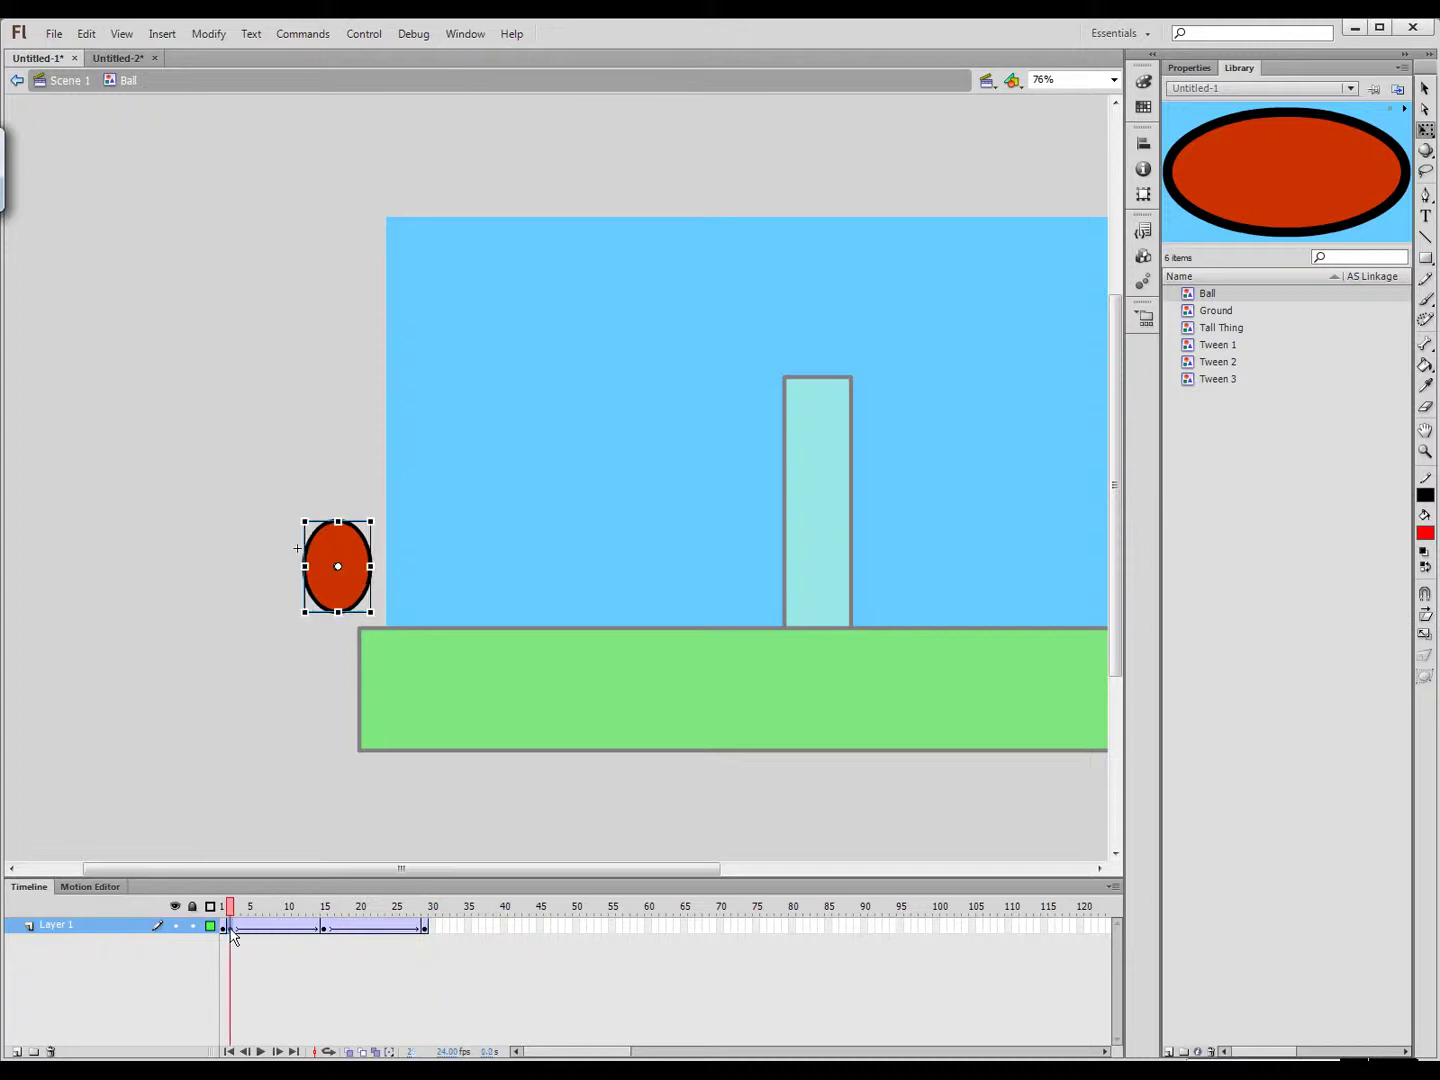
{"action": "left_click", "coordinate": [426, 931]}
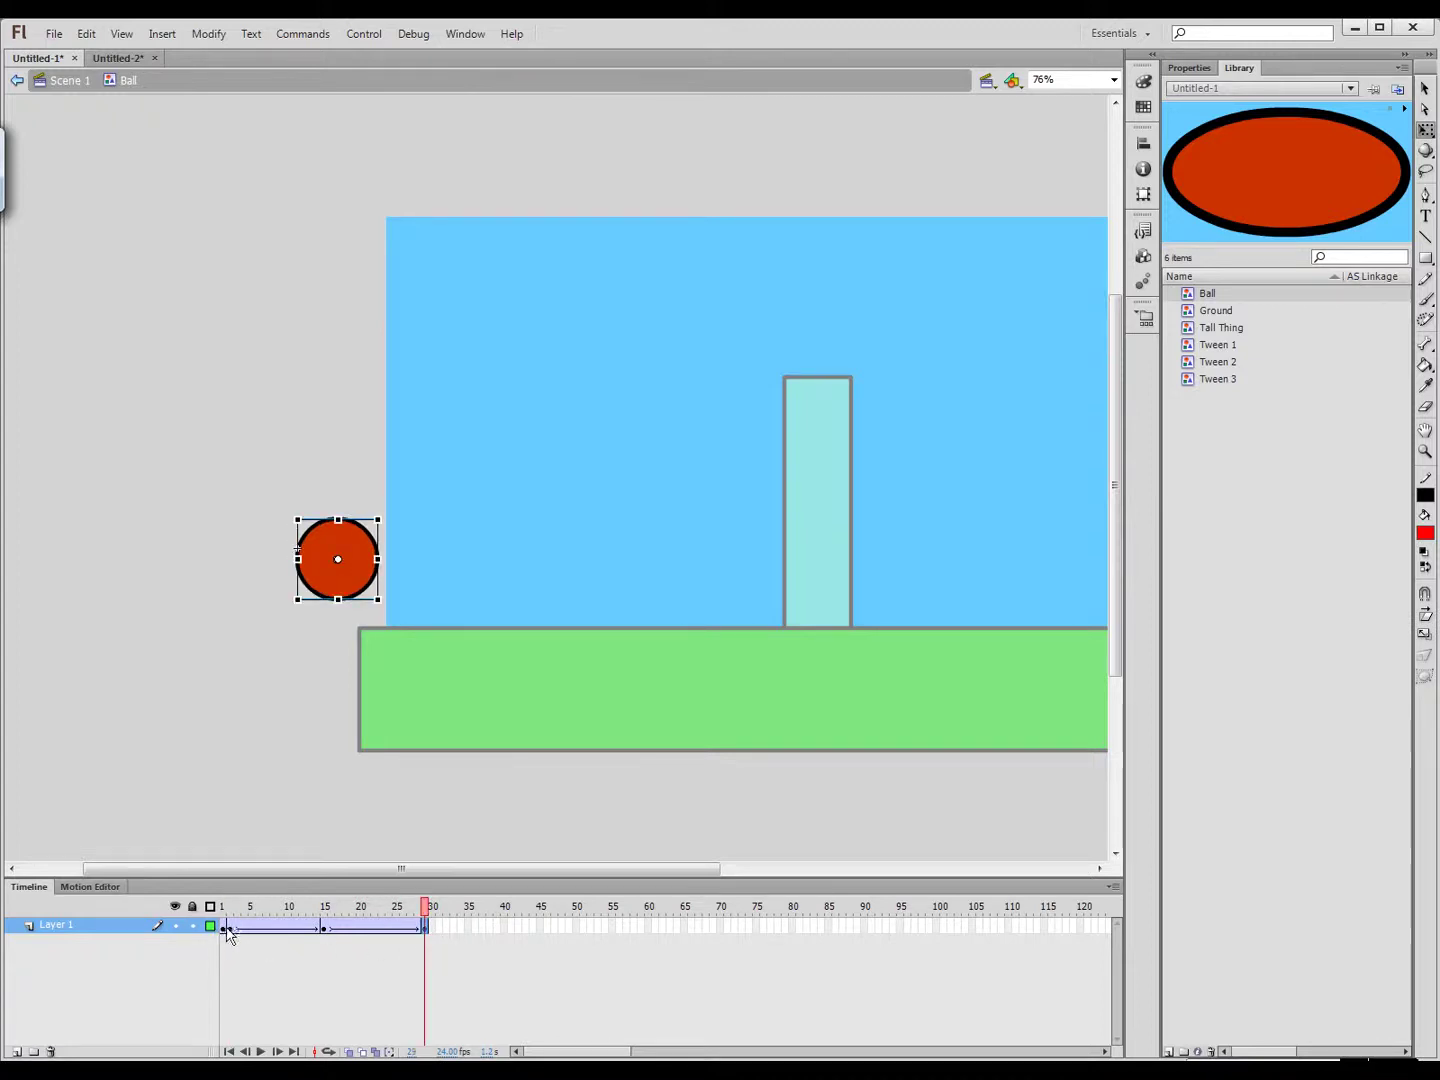
{"action": "left_click", "coordinate": [229, 931]}
Stretch the ball at frame 29 into a tall, narrow ellipse, fine-tune its proportions and play the bounce
{"action": "left_click", "coordinate": [426, 931]}
{"action": "left_click_drag", "start_coordinate": [380, 562], "coordinate": [338, 513]}
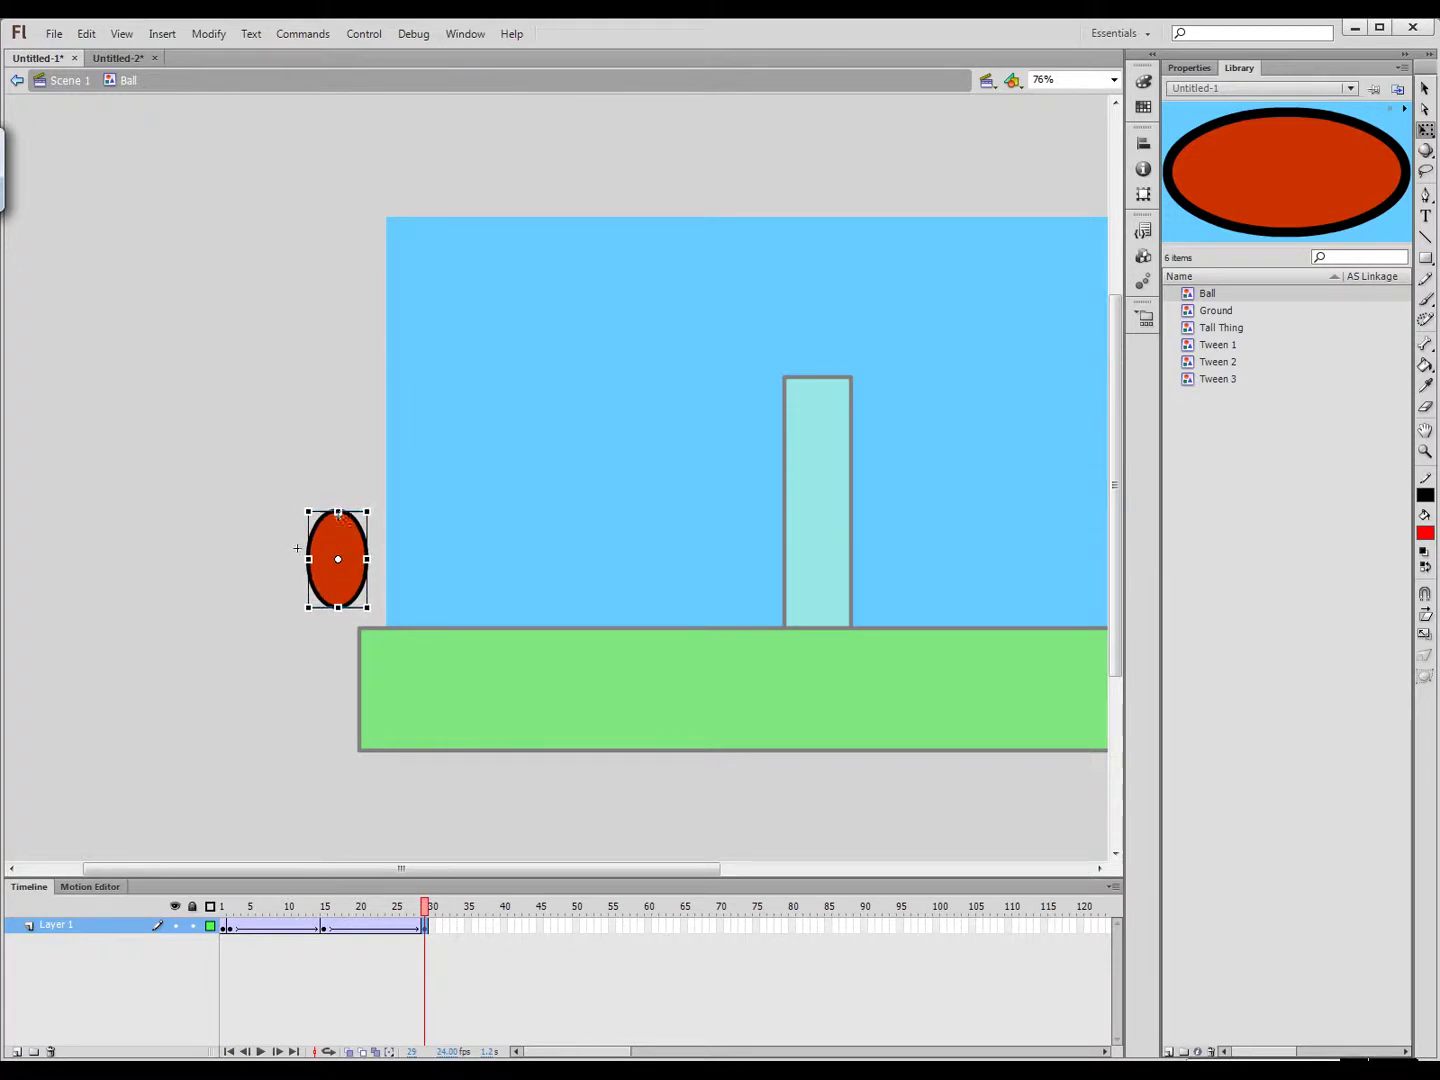
{"action": "key", "text": "Return"}
{"action": "left_click", "coordinate": [365, 571]}
{"action": "left_click_drag", "start_coordinate": [337, 509], "coordinate": [370, 561]}
{"action": "key", "text": "Return"}
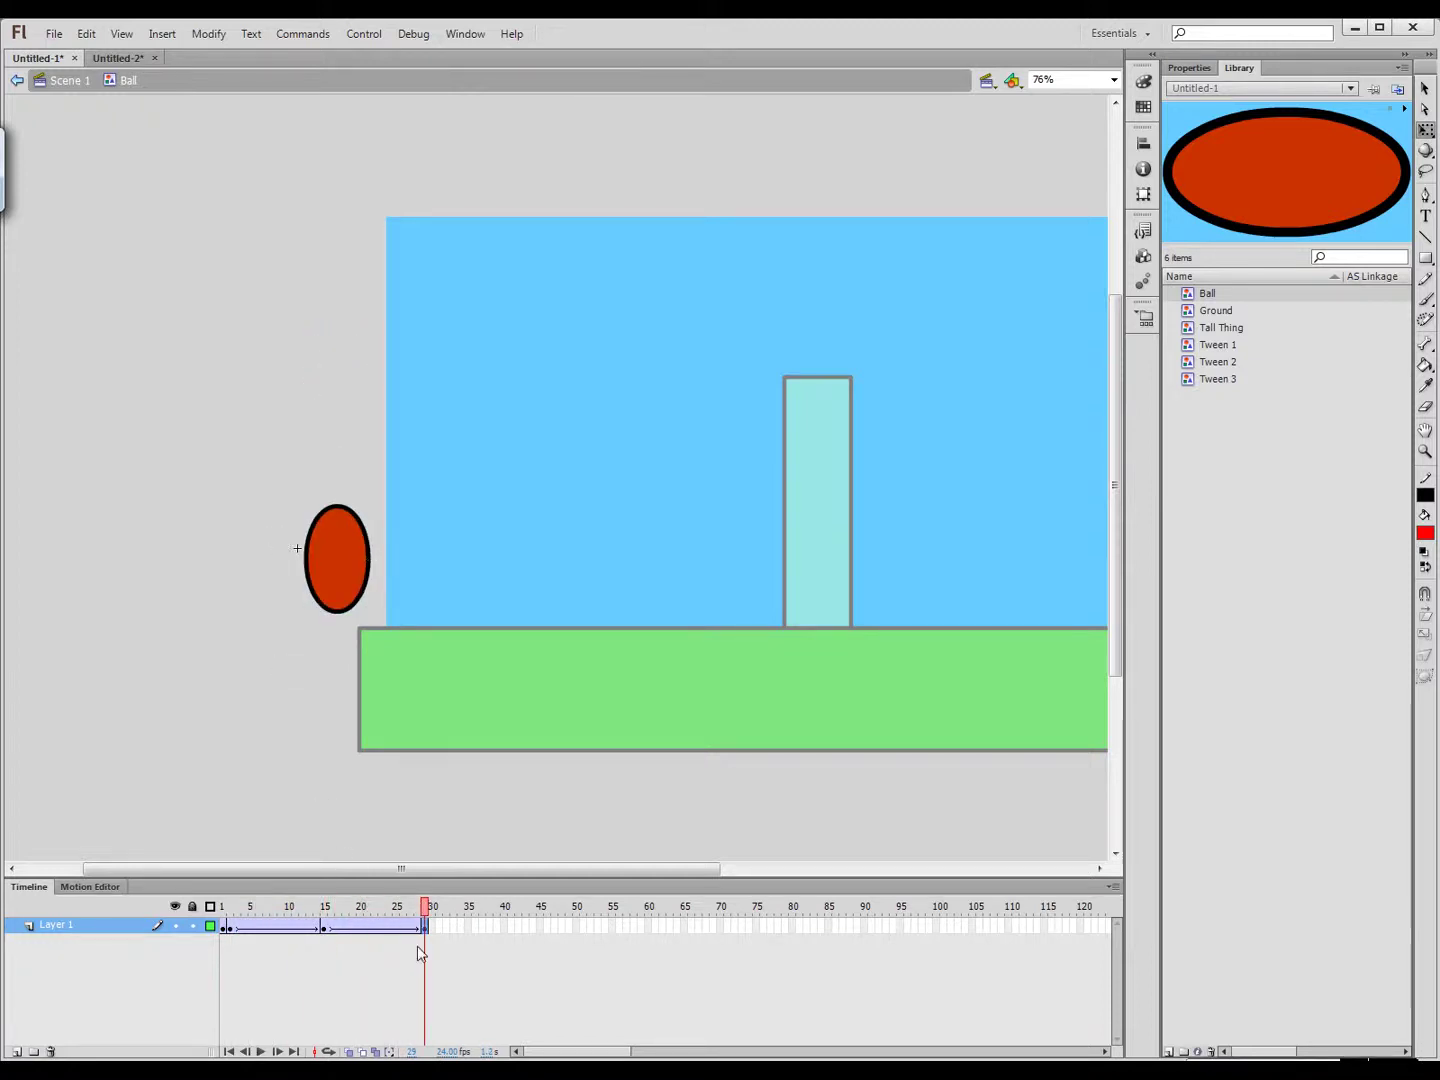
Return to Scene 1 and play the animation with the whole stage in view
{"action": "left_click", "coordinate": [96, 84]}
{"action": "key", "text": "Return"}
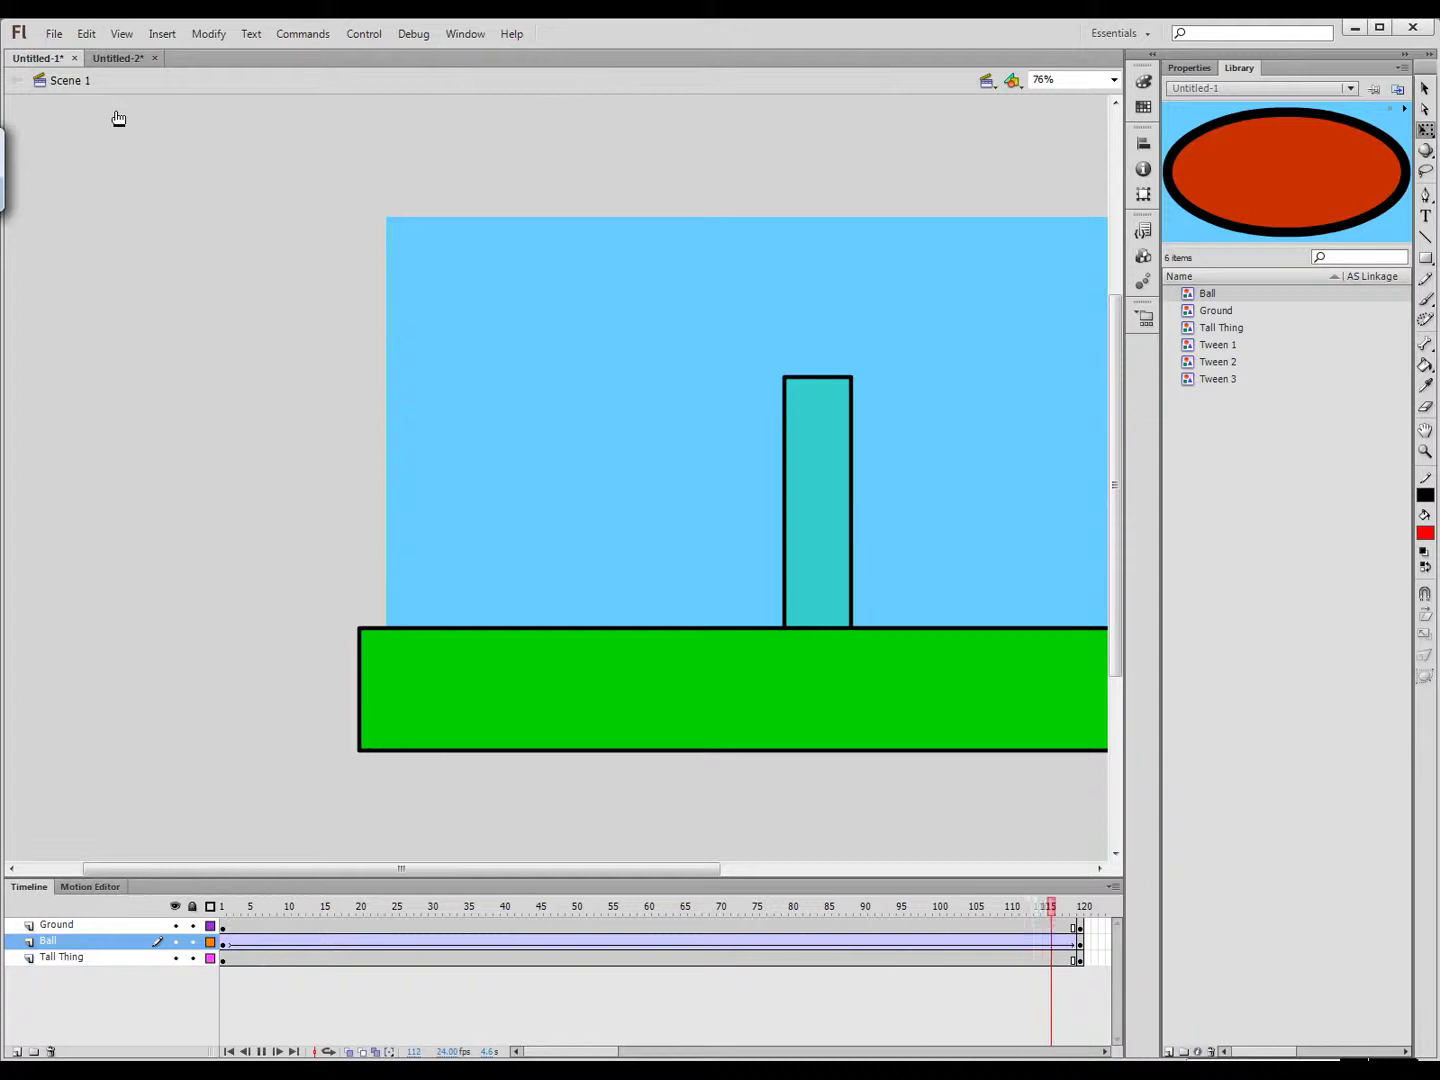
{"action": "left_click_drag", "start_coordinate": [730, 371], "coordinate": [465, 351]}
{"action": "key", "text": "Return"}
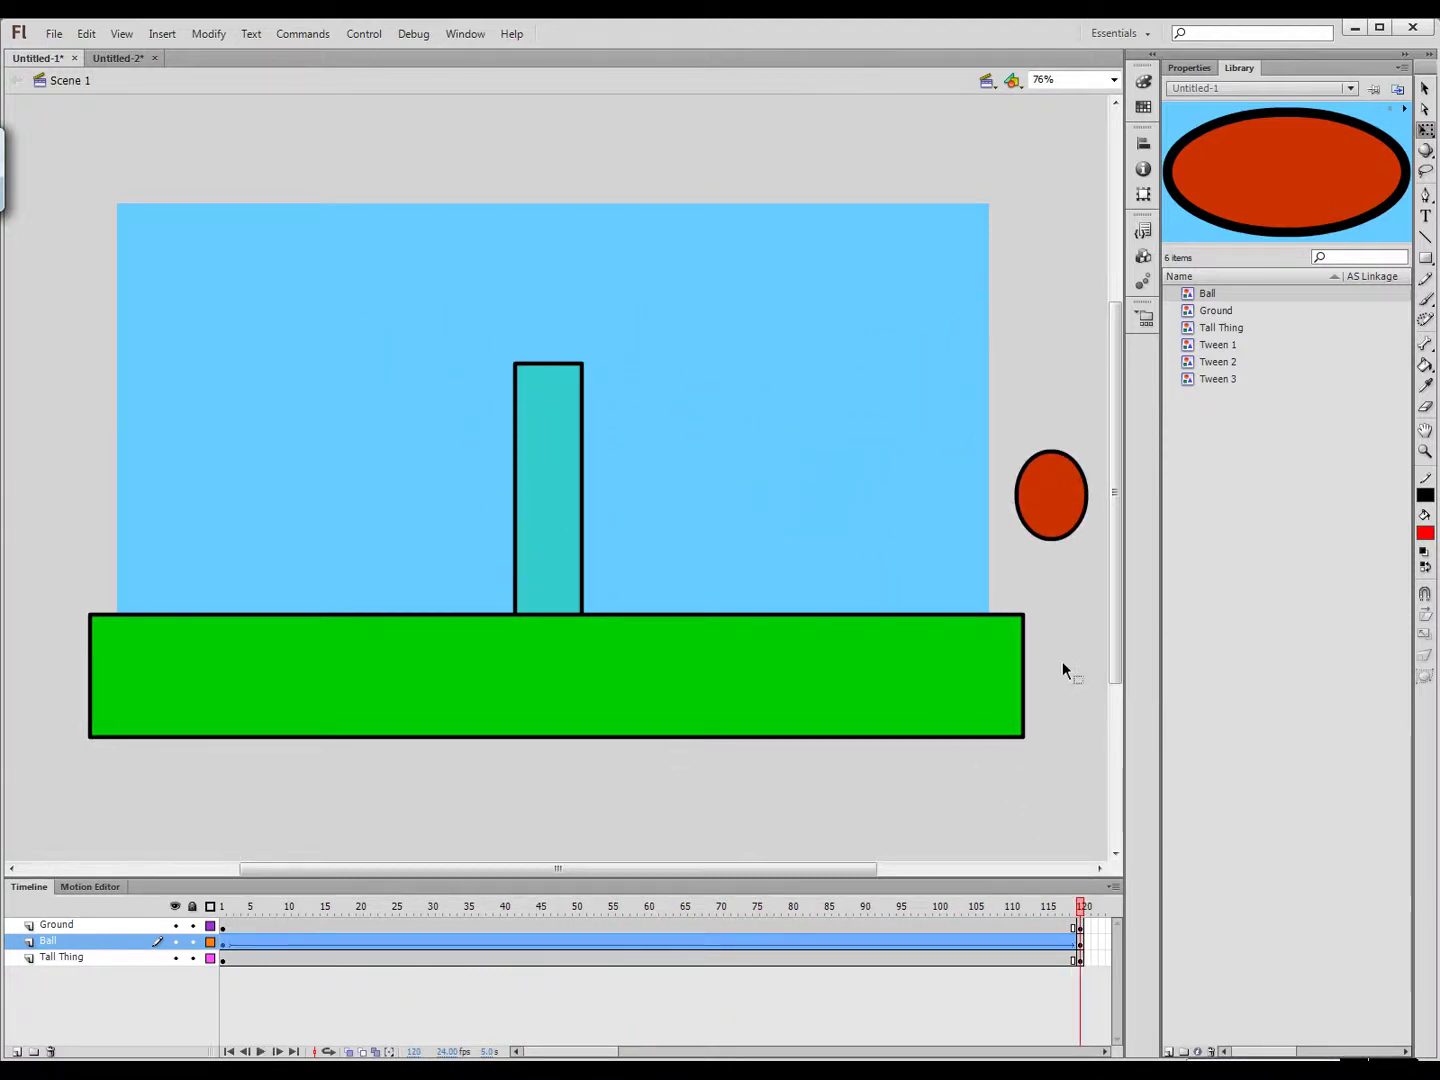
Return to frame 1 and place a second Ball instance from the library on the stage, to the right of the tall block
{"action": "left_click_drag", "start_coordinate": [1085, 924], "coordinate": [100, 905]}
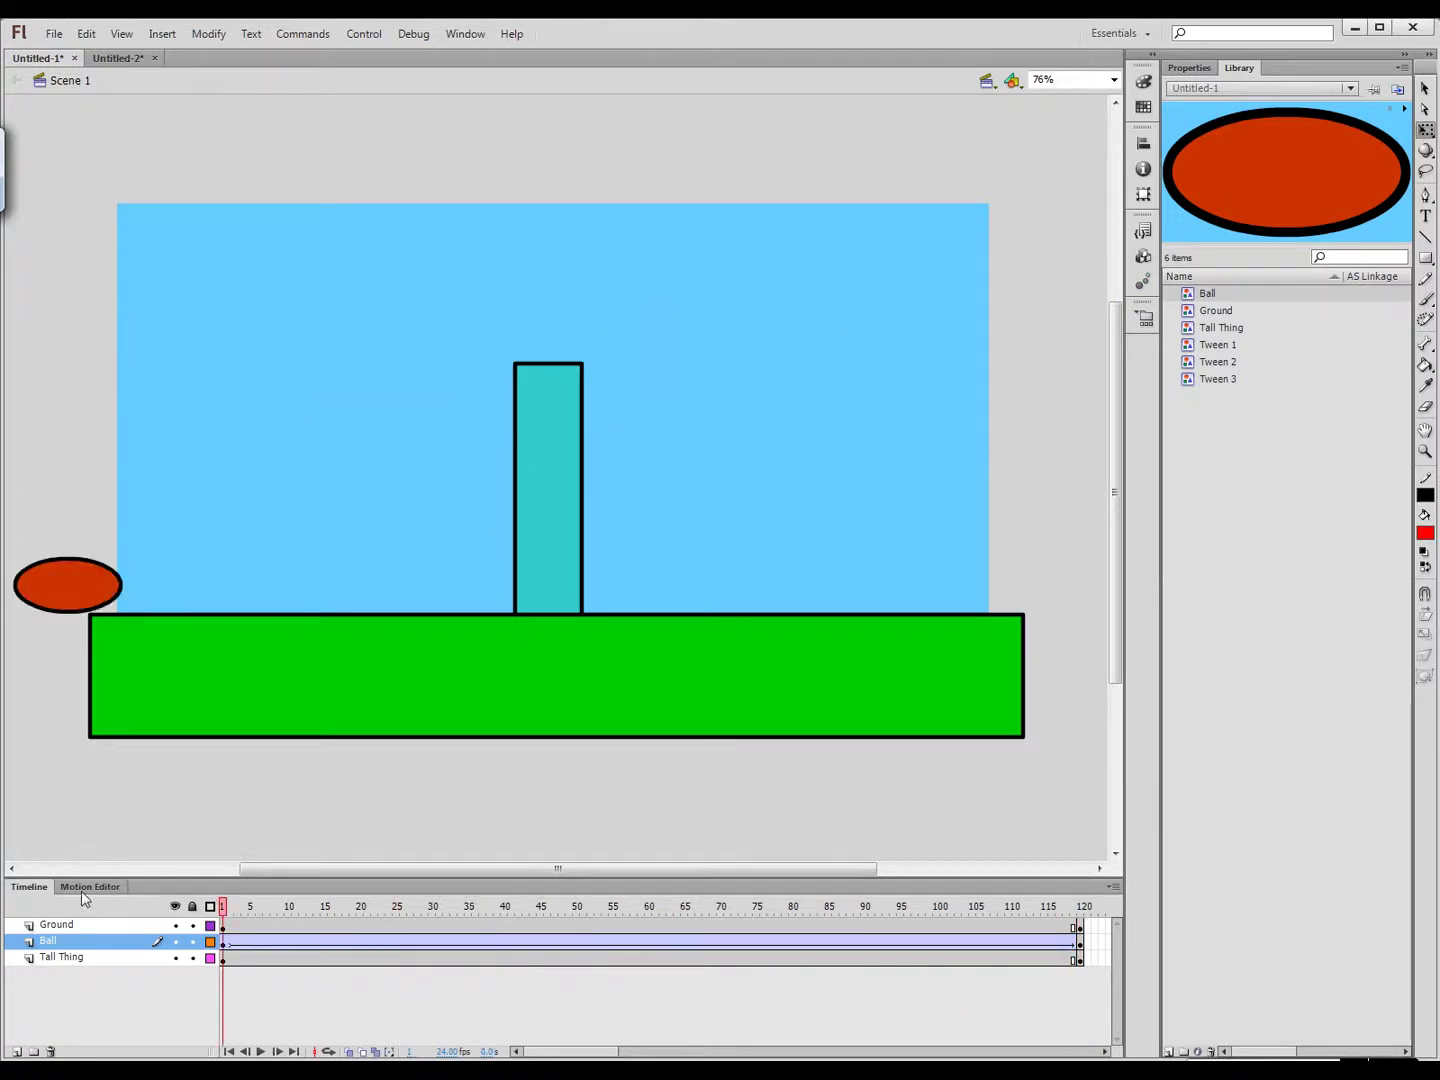
{"action": "left_click_drag", "start_coordinate": [1192, 295], "coordinate": [688, 470]}
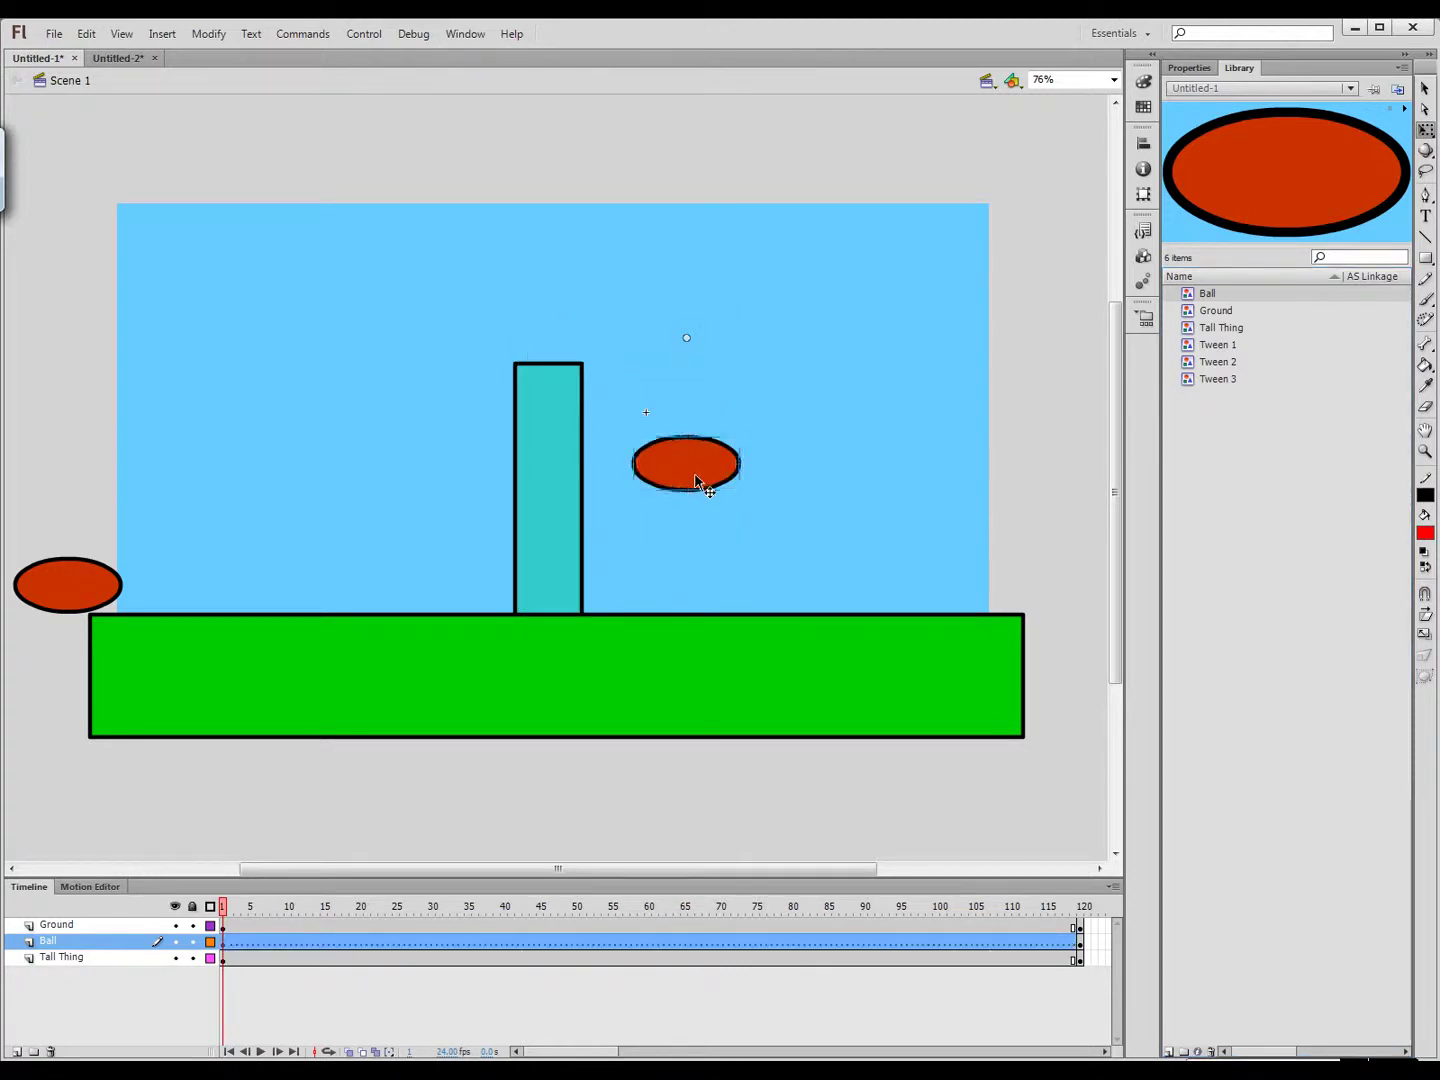
Undo the second ball's placement and place a Ball instance right of the tall block on a new layer above the Ball layer
{"action": "key", "text": "ctrl+z"}
{"action": "left_click", "coordinate": [16, 1051]}
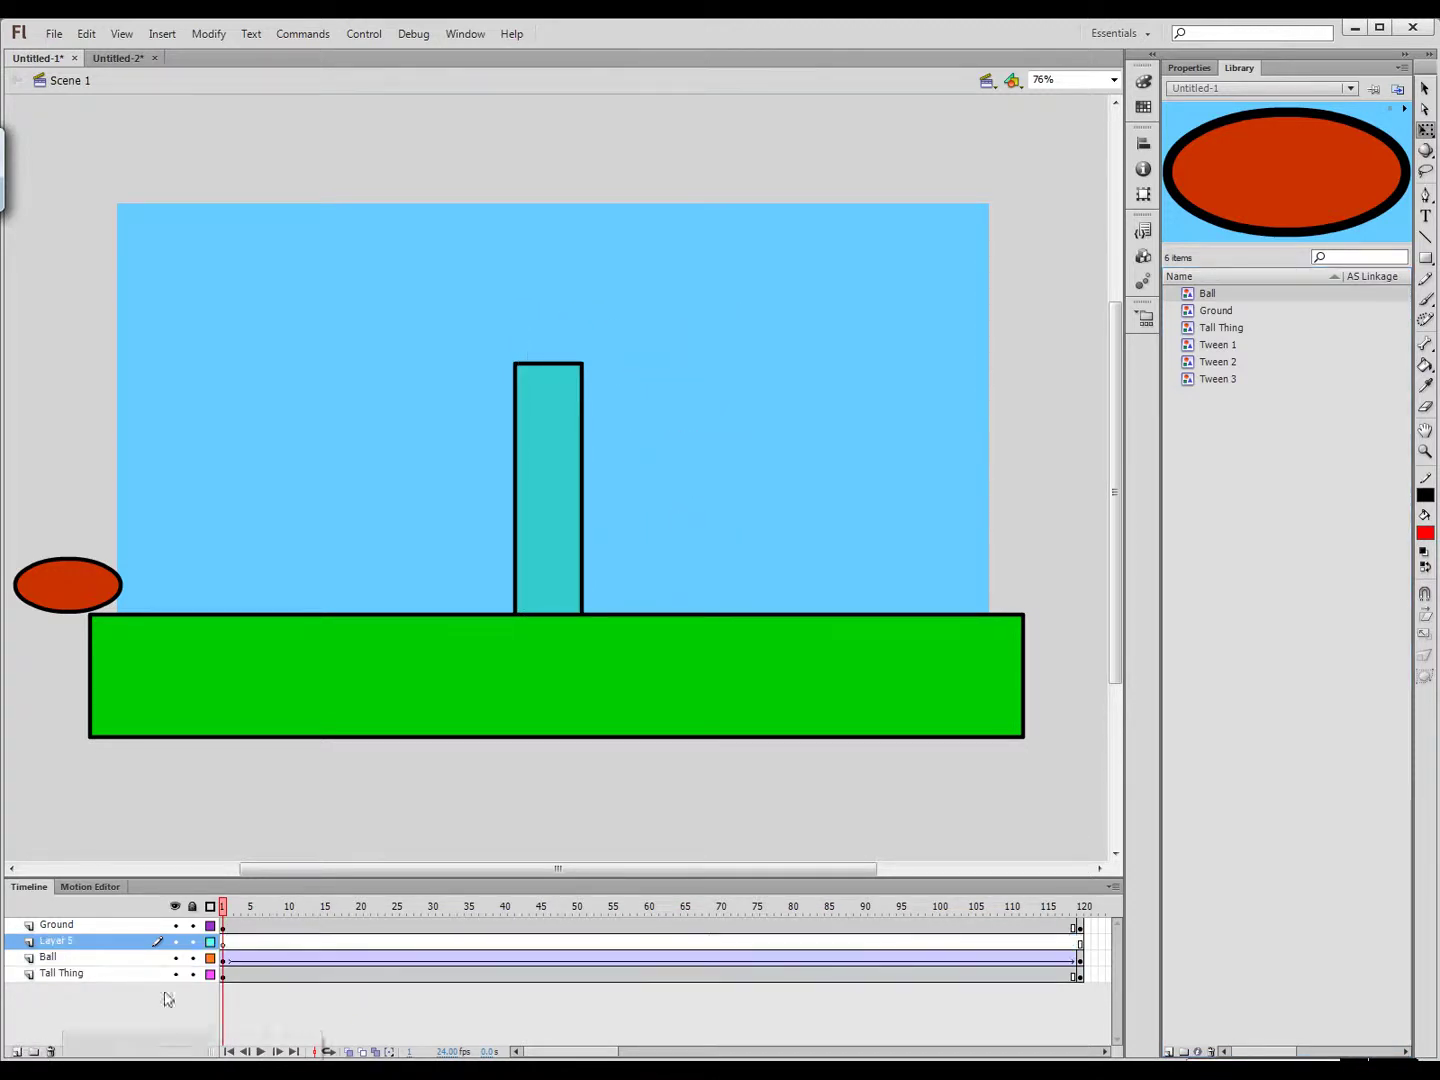
{"action": "left_click_drag", "start_coordinate": [1189, 297], "coordinate": [725, 463]}
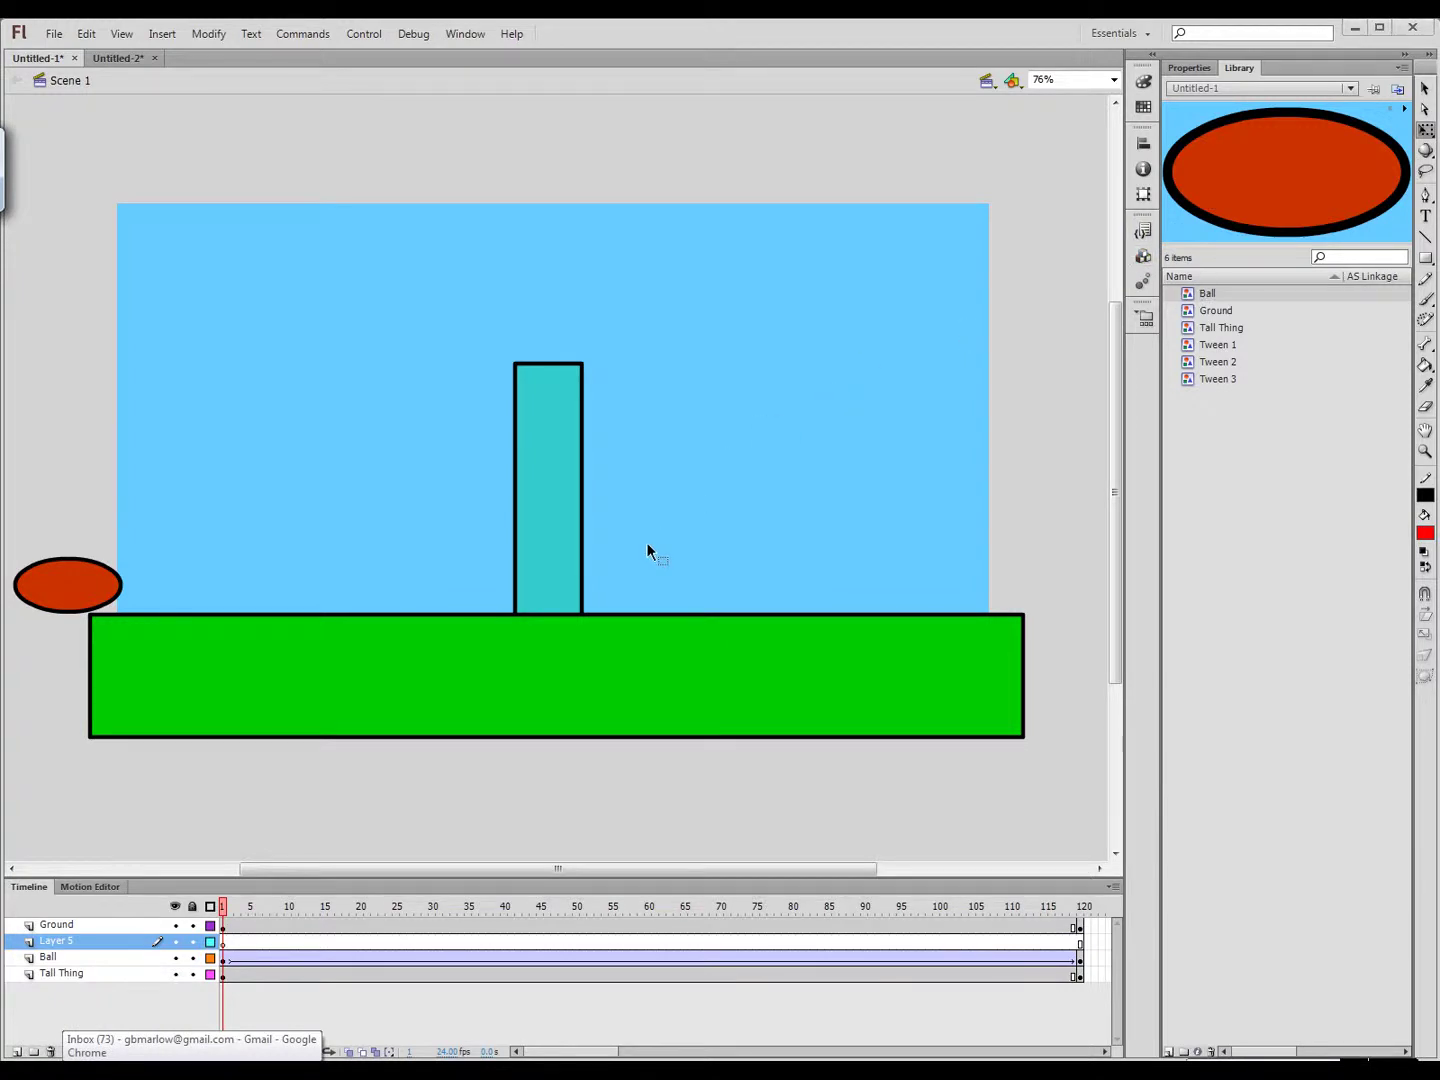
{"action": "left_click_drag", "start_coordinate": [1187, 297], "coordinate": [662, 466]}
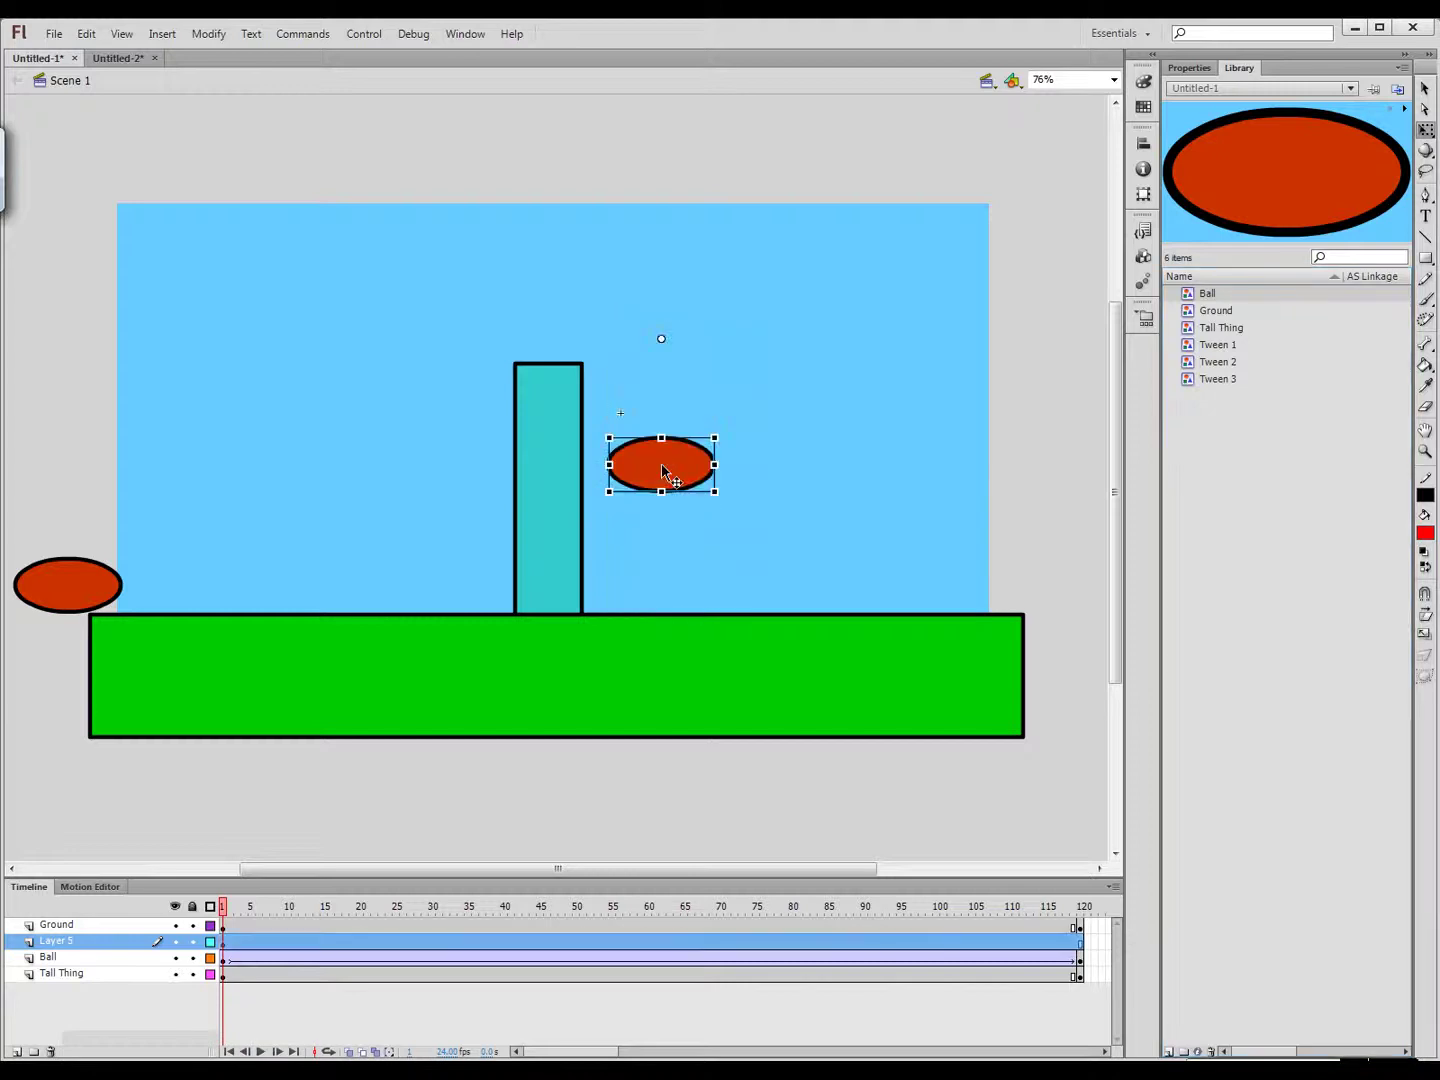
Play the animation to compare the two balls' bounces, and return to frame 1
{"action": "key", "text": "Return"}
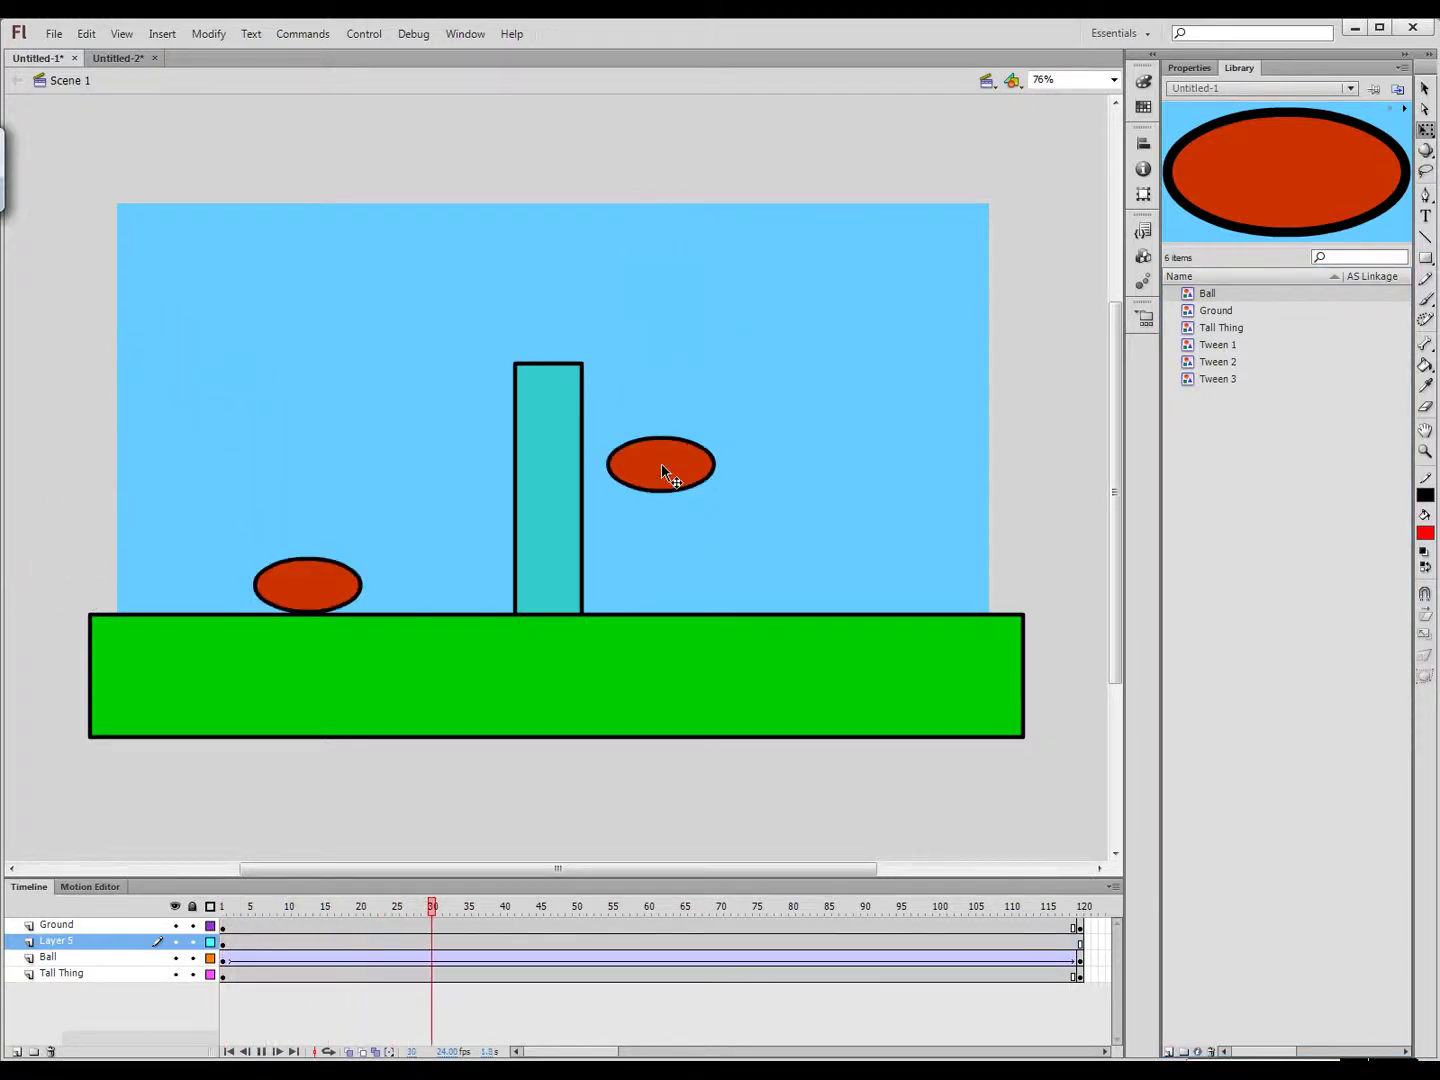
{"action": "key", "text": "Return"}
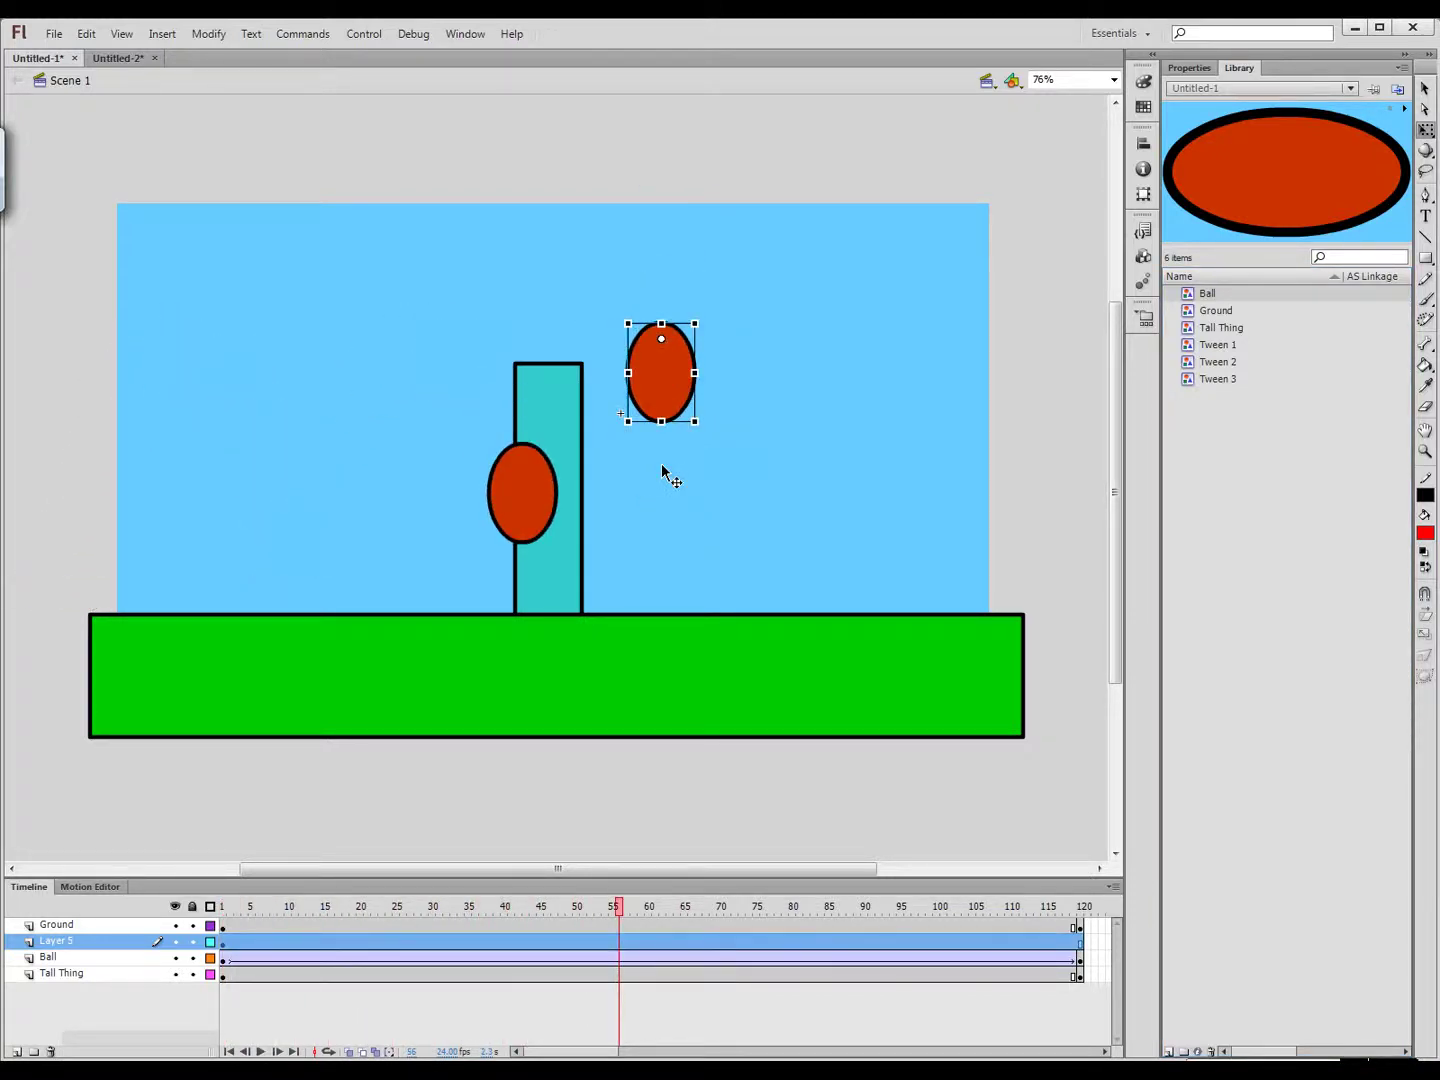
{"action": "left_click", "coordinate": [223, 915]}
{"action": "left_click_drag", "start_coordinate": [222, 920], "coordinate": [172, 923]}
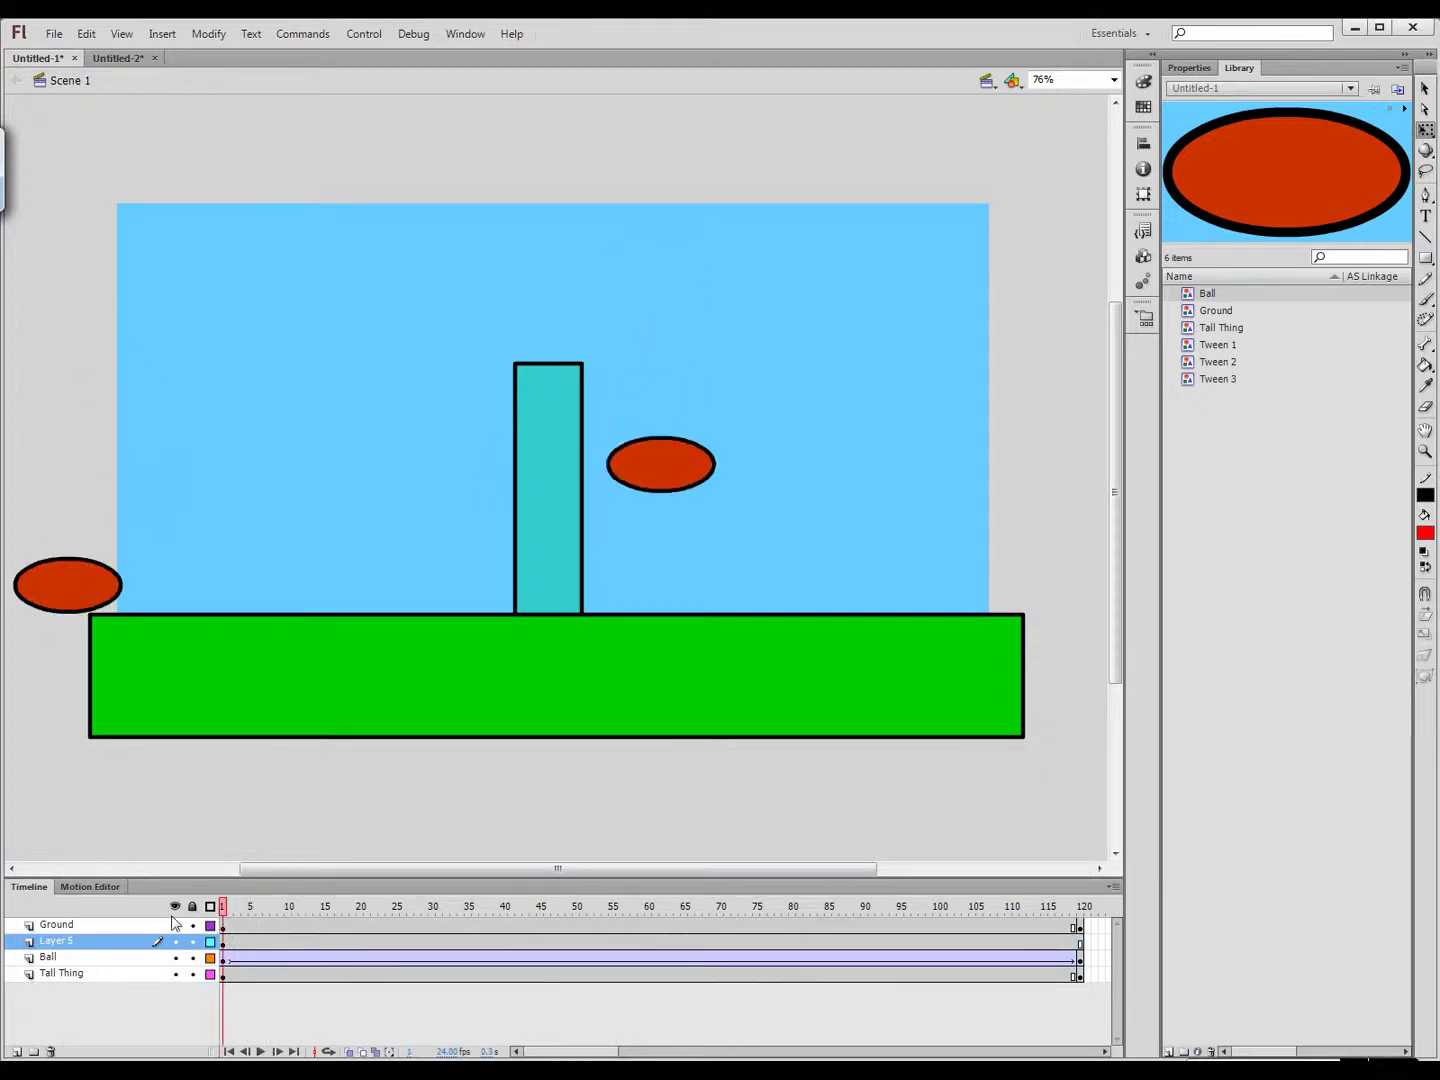
Shrink the new ball, set it on the ground to the right of the tall block, and play the animation
{"action": "left_click", "coordinate": [662, 486]}
{"action": "left_click_drag", "start_coordinate": [669, 479], "coordinate": [669, 576]}
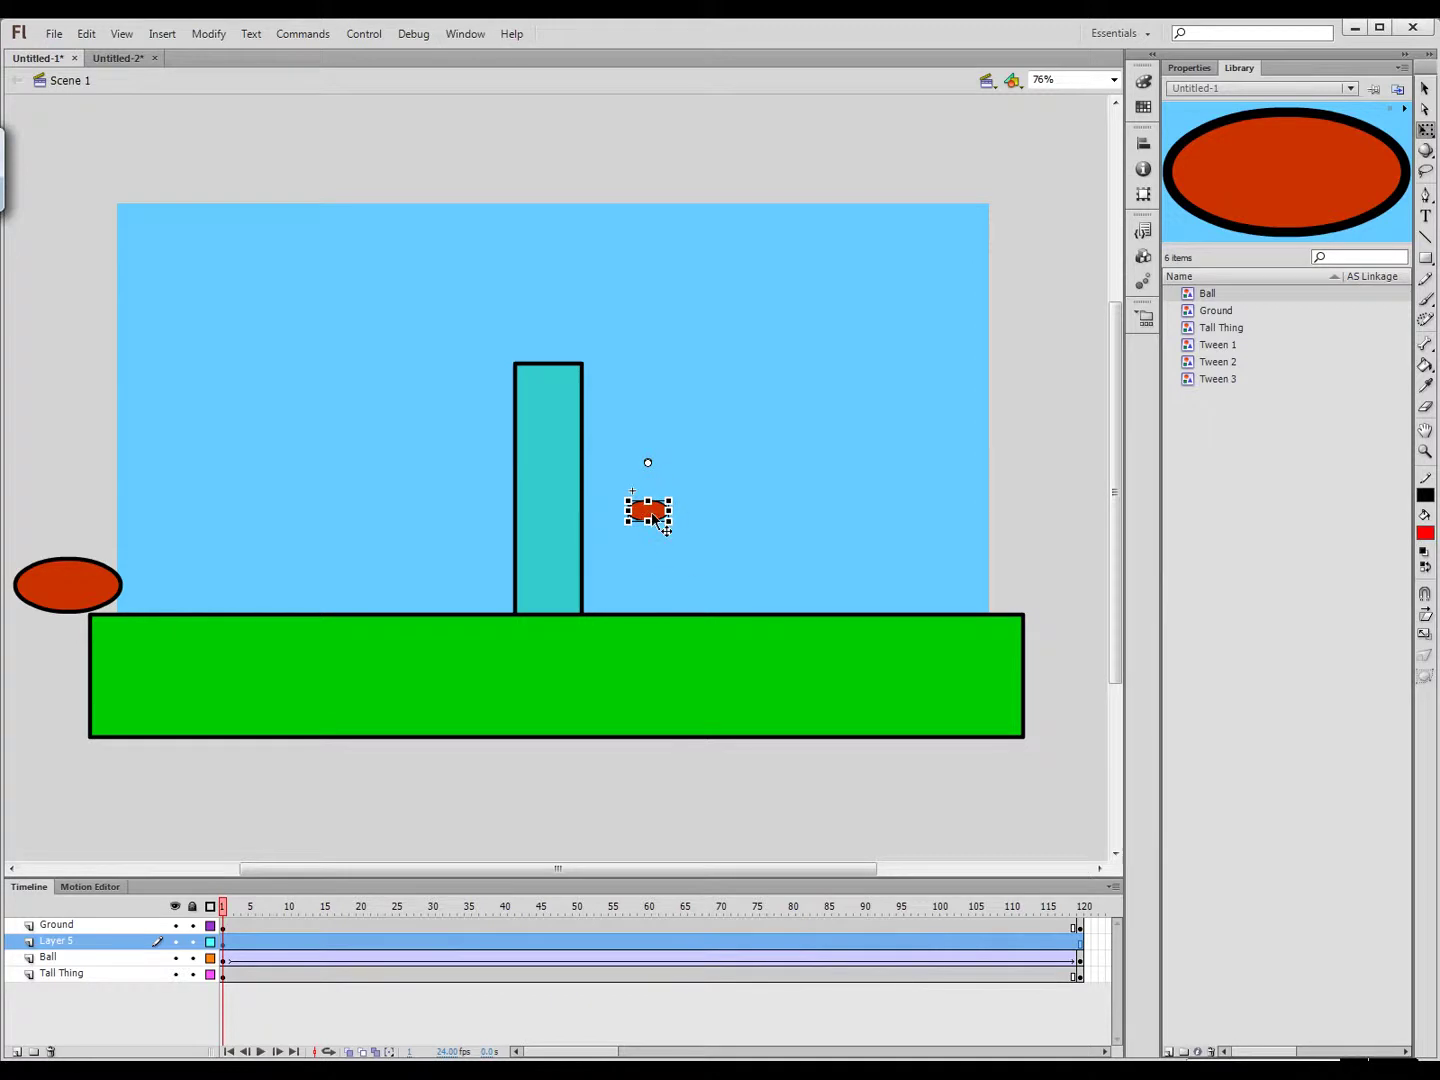
{"action": "left_click_drag", "start_coordinate": [653, 509], "coordinate": [657, 606]}
{"action": "key", "text": "Return"}
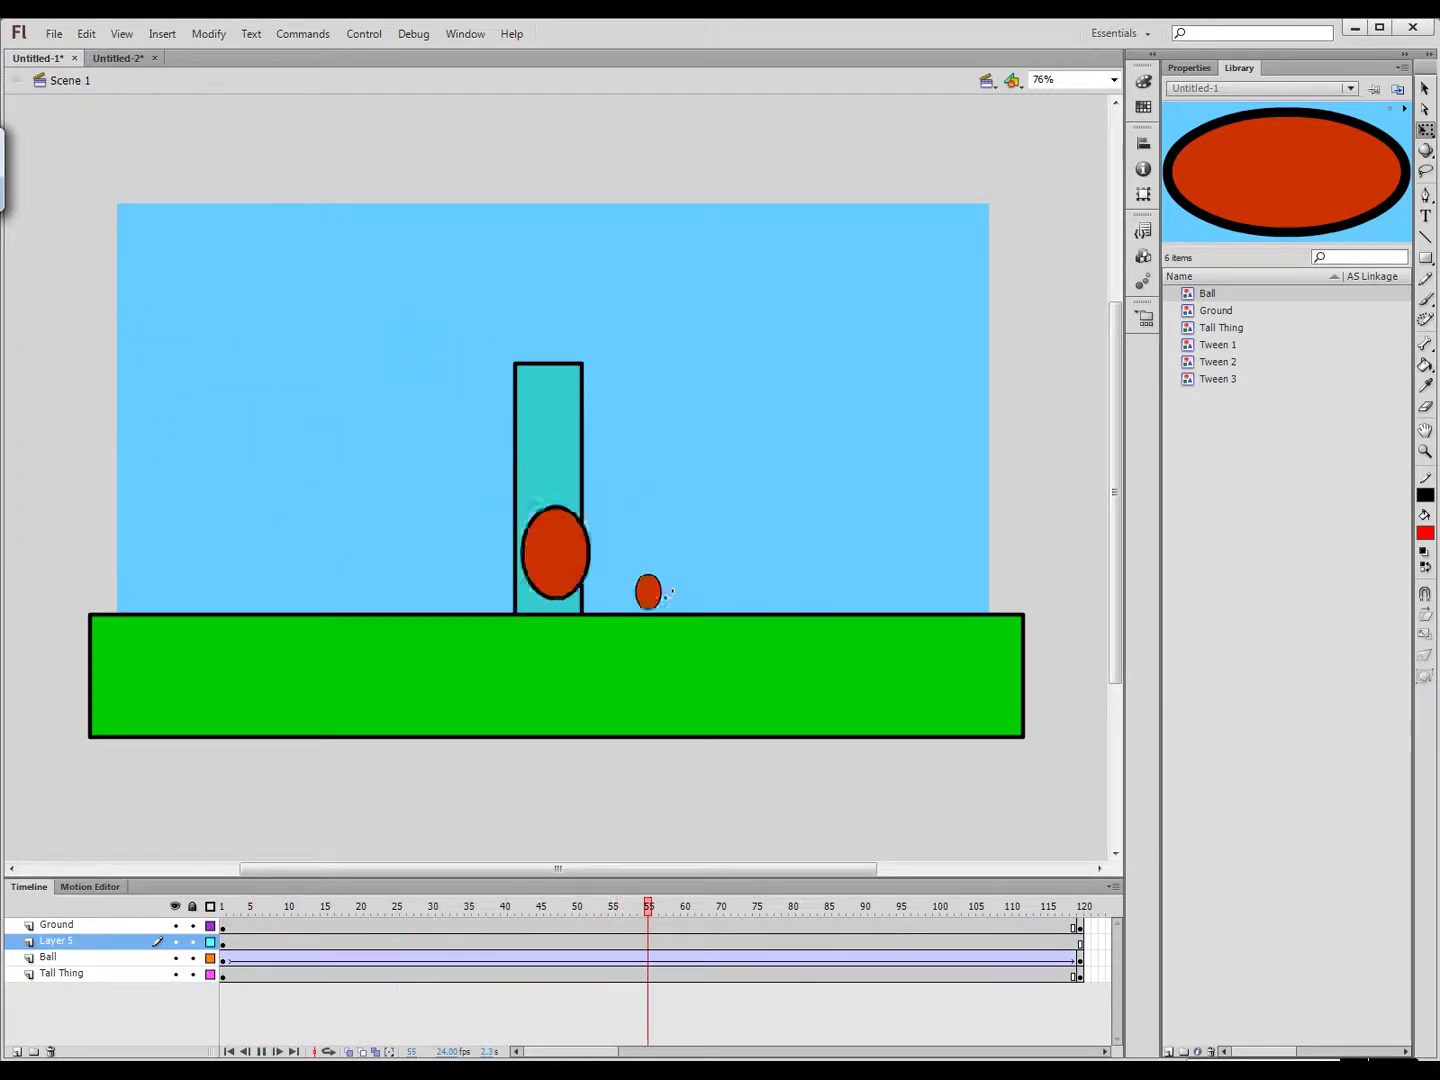
{"action": "left_click", "coordinate": [668, 594]}
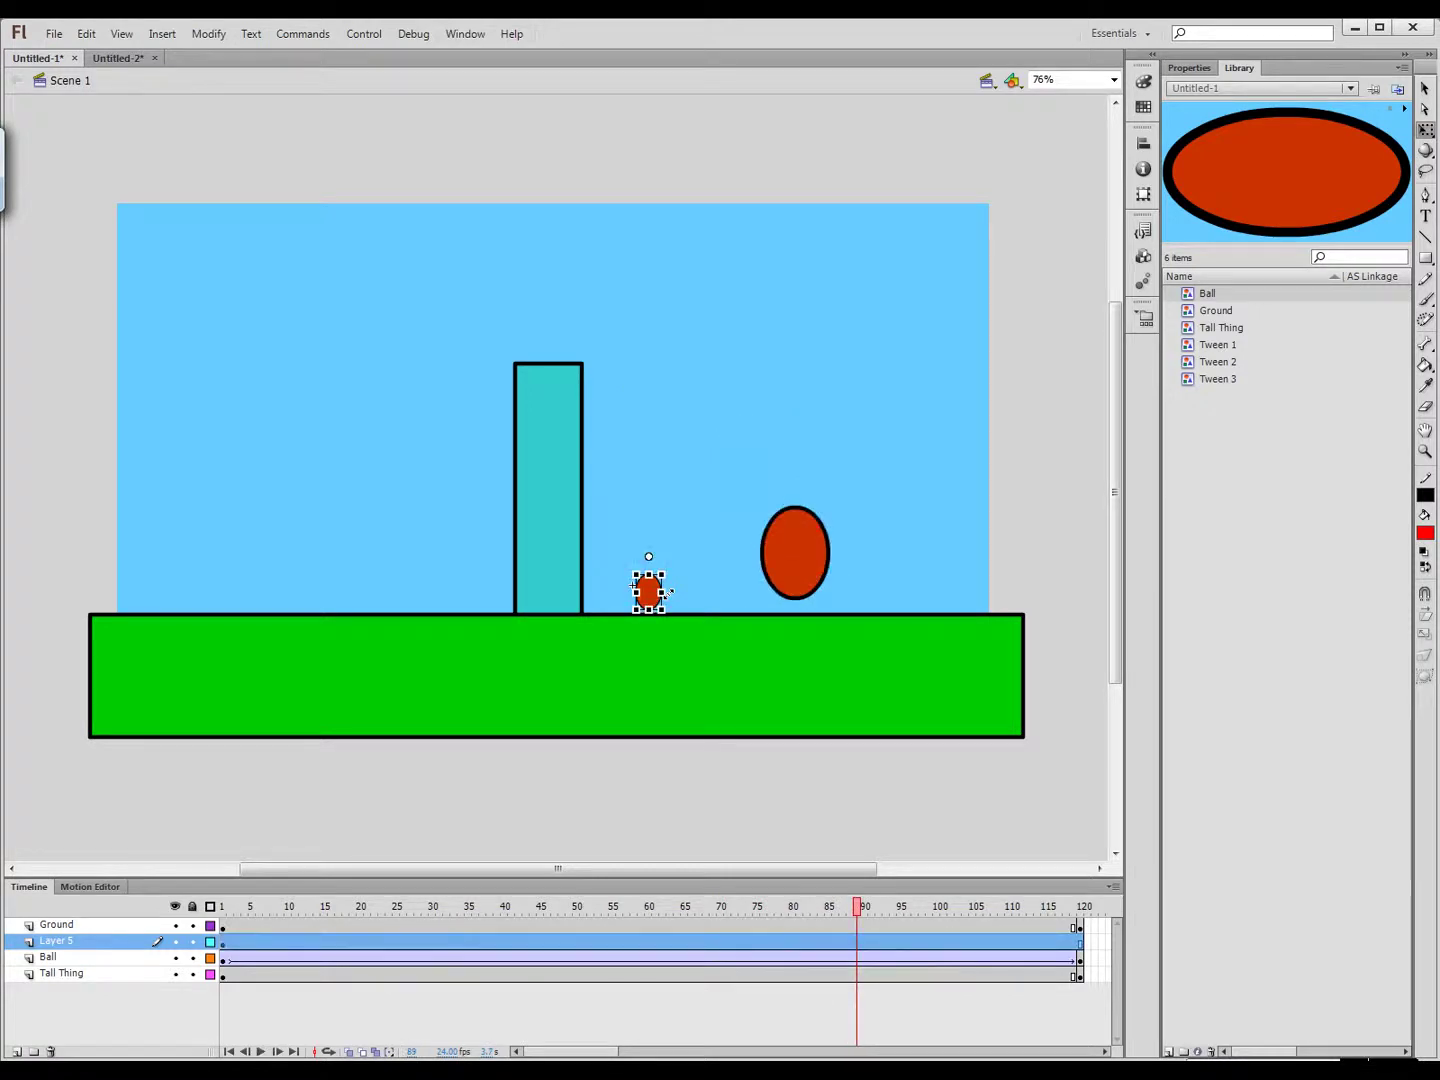
Duplicate the small ball at frame 1 just to the right of the original and play the animation
{"action": "left_click", "coordinate": [222, 907]}
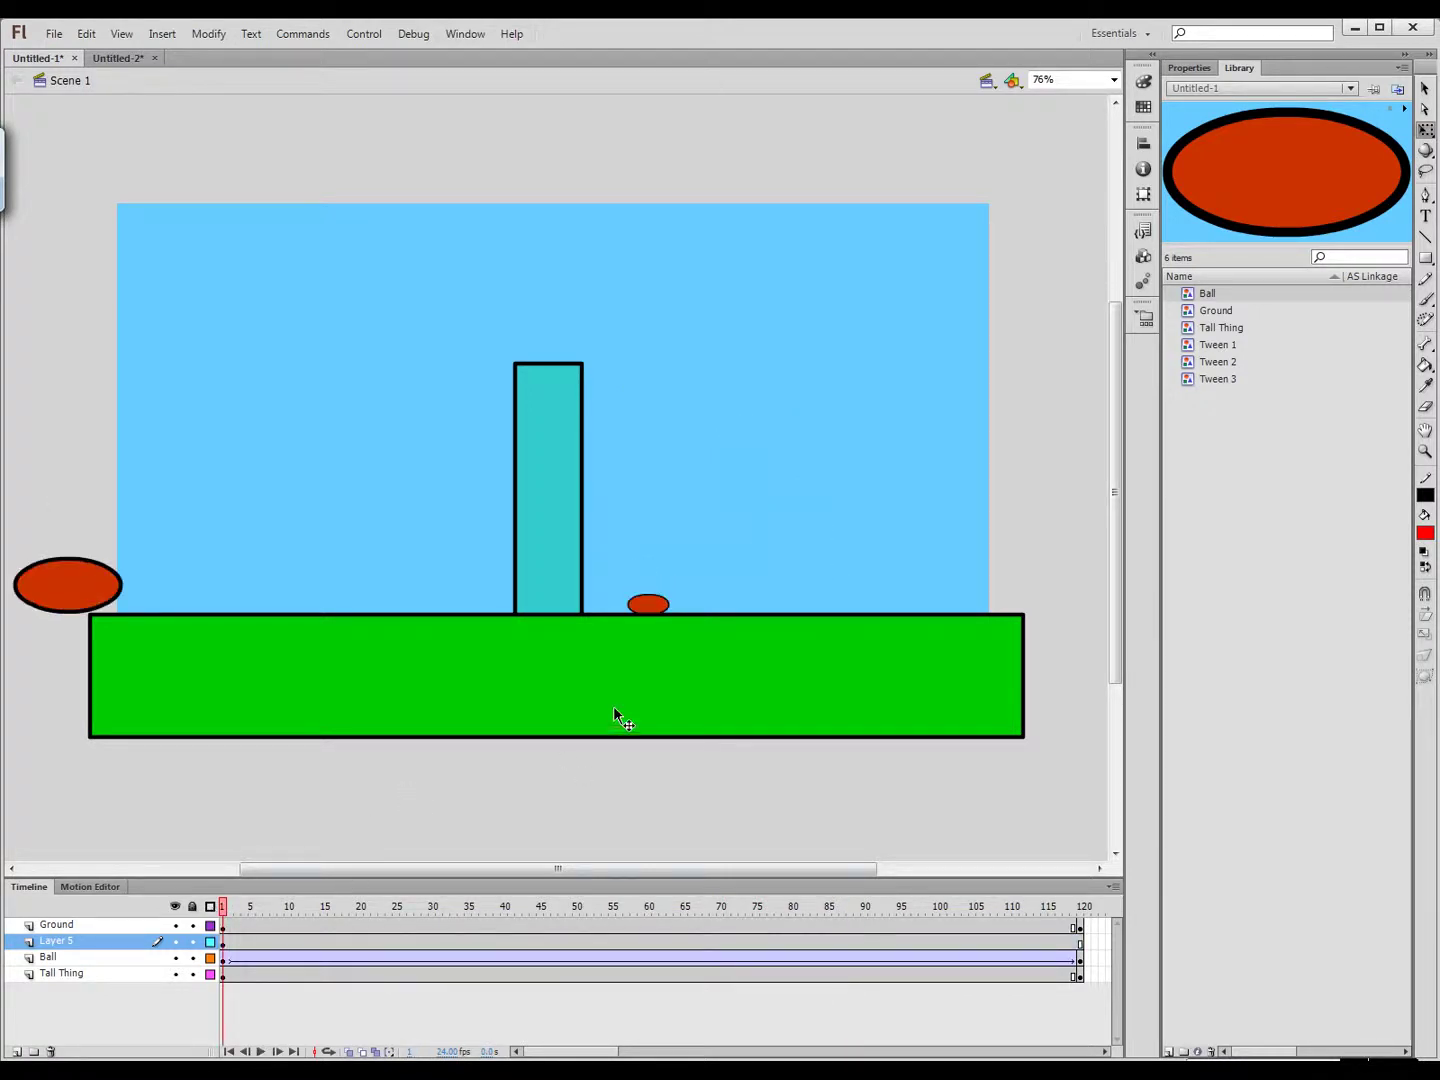
{"action": "left_click", "coordinate": [654, 607]}
{"action": "left_click_drag", "start_coordinate": [655, 609], "coordinate": [727, 610]}
{"action": "key", "text": "Return"}
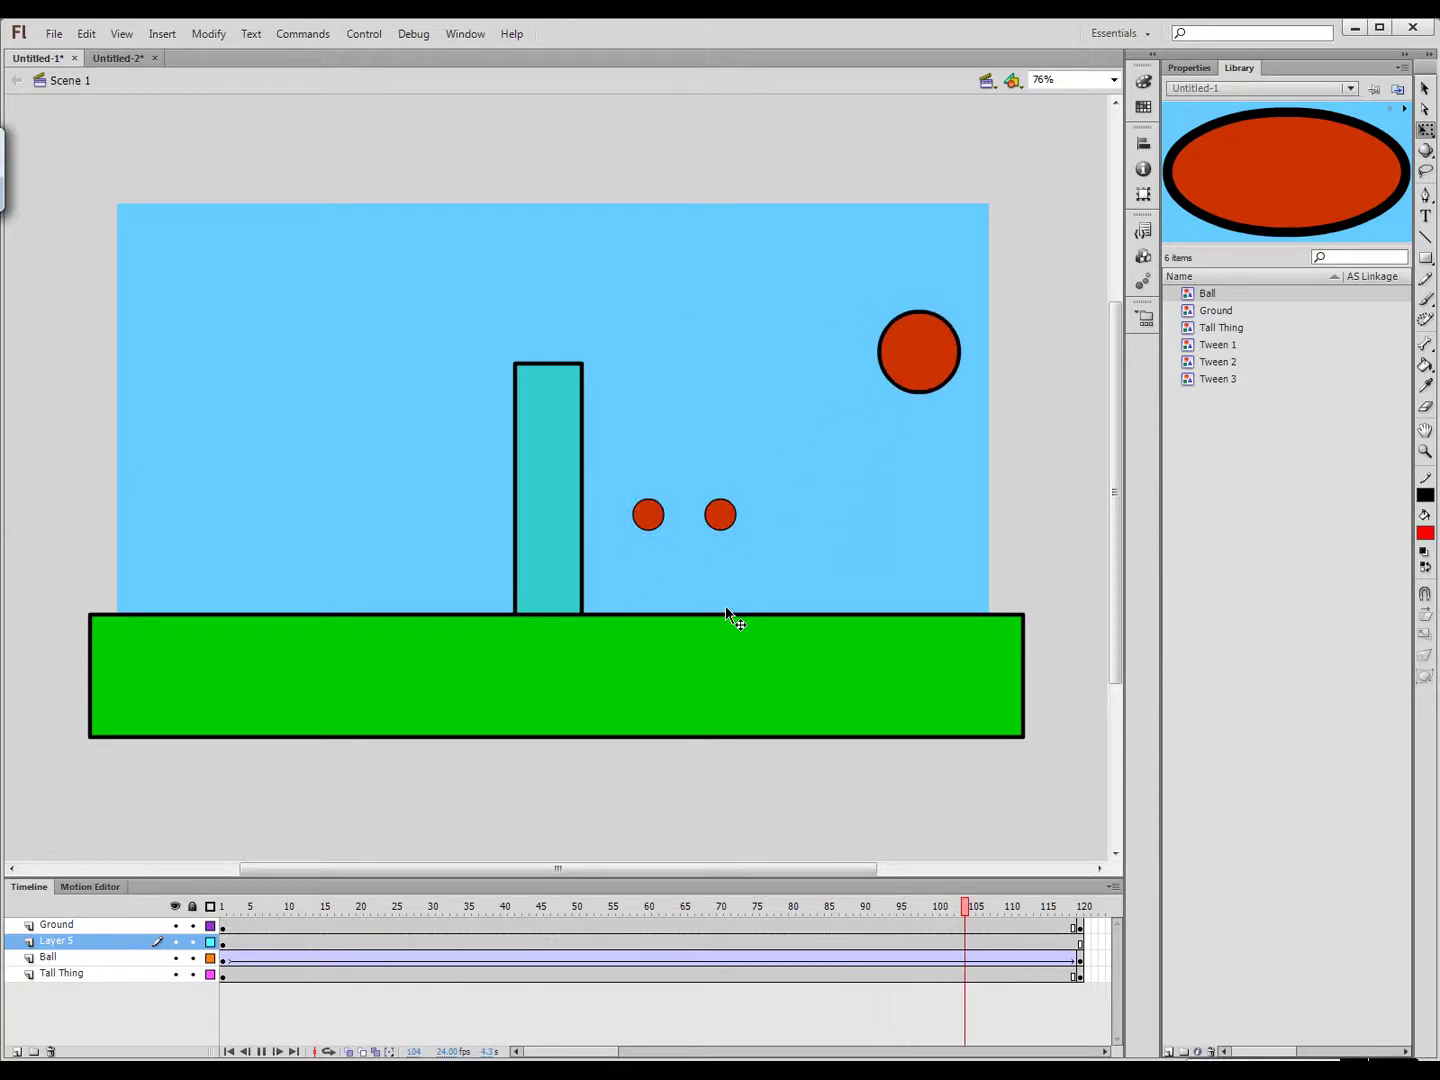
{"action": "key", "text": "Return"}
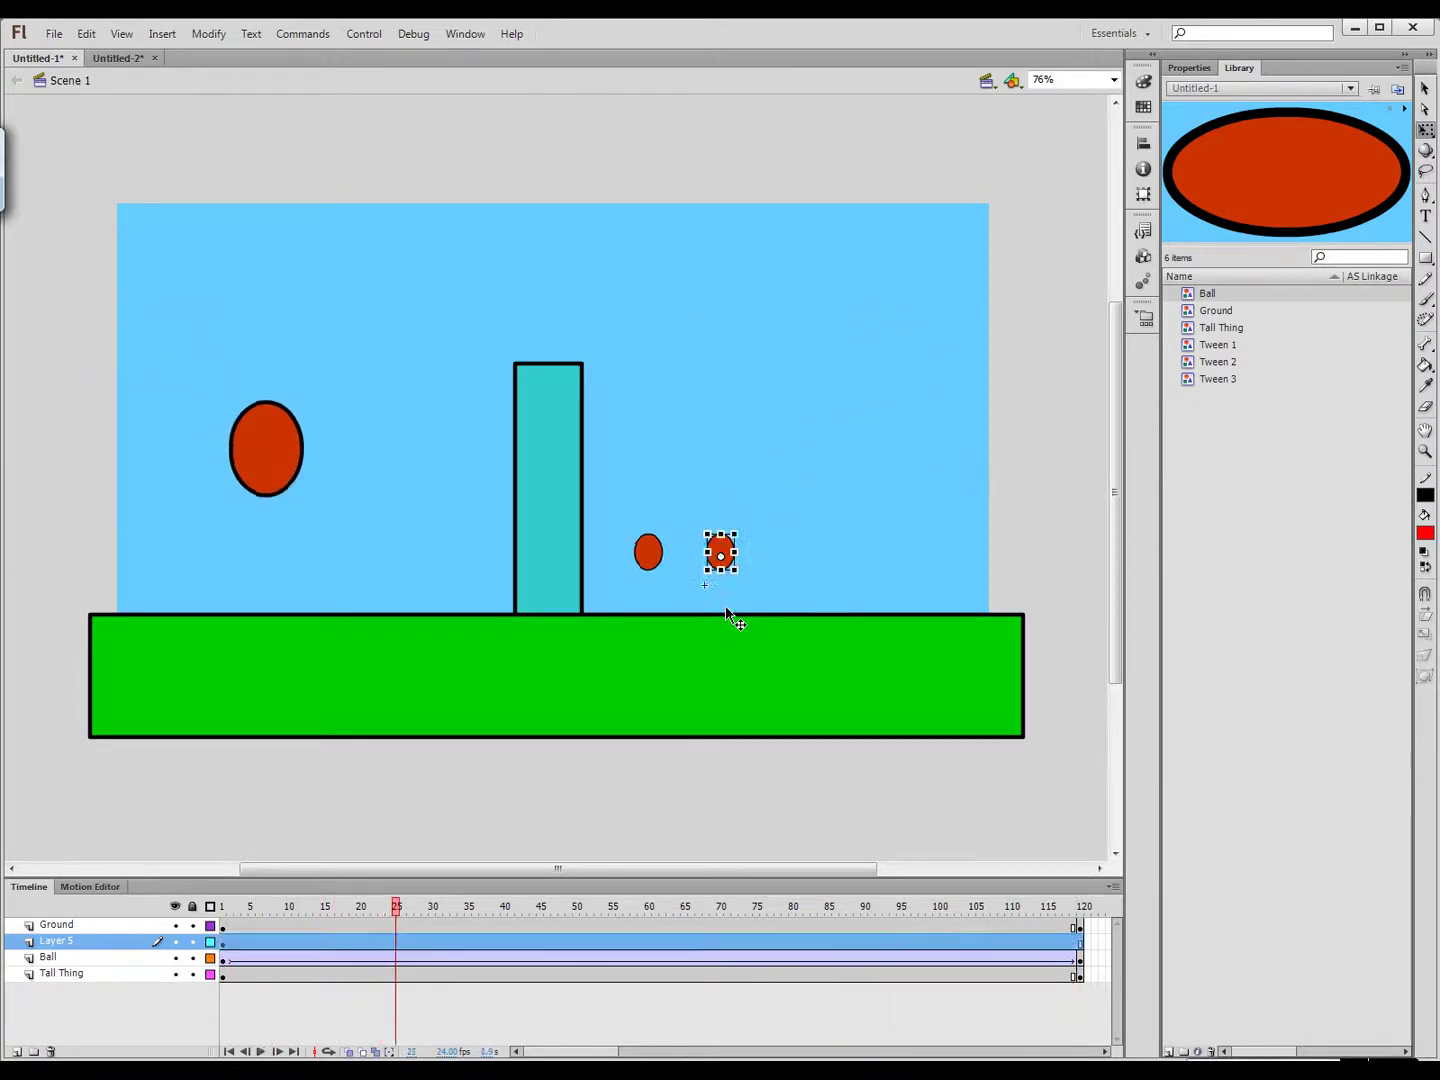
Duplicate the pair of small balls along the ground at frame 1, making four balls on each side of the tall block, and play the animation
{"action": "left_click_drag", "start_coordinate": [278, 902], "coordinate": [223, 904]}
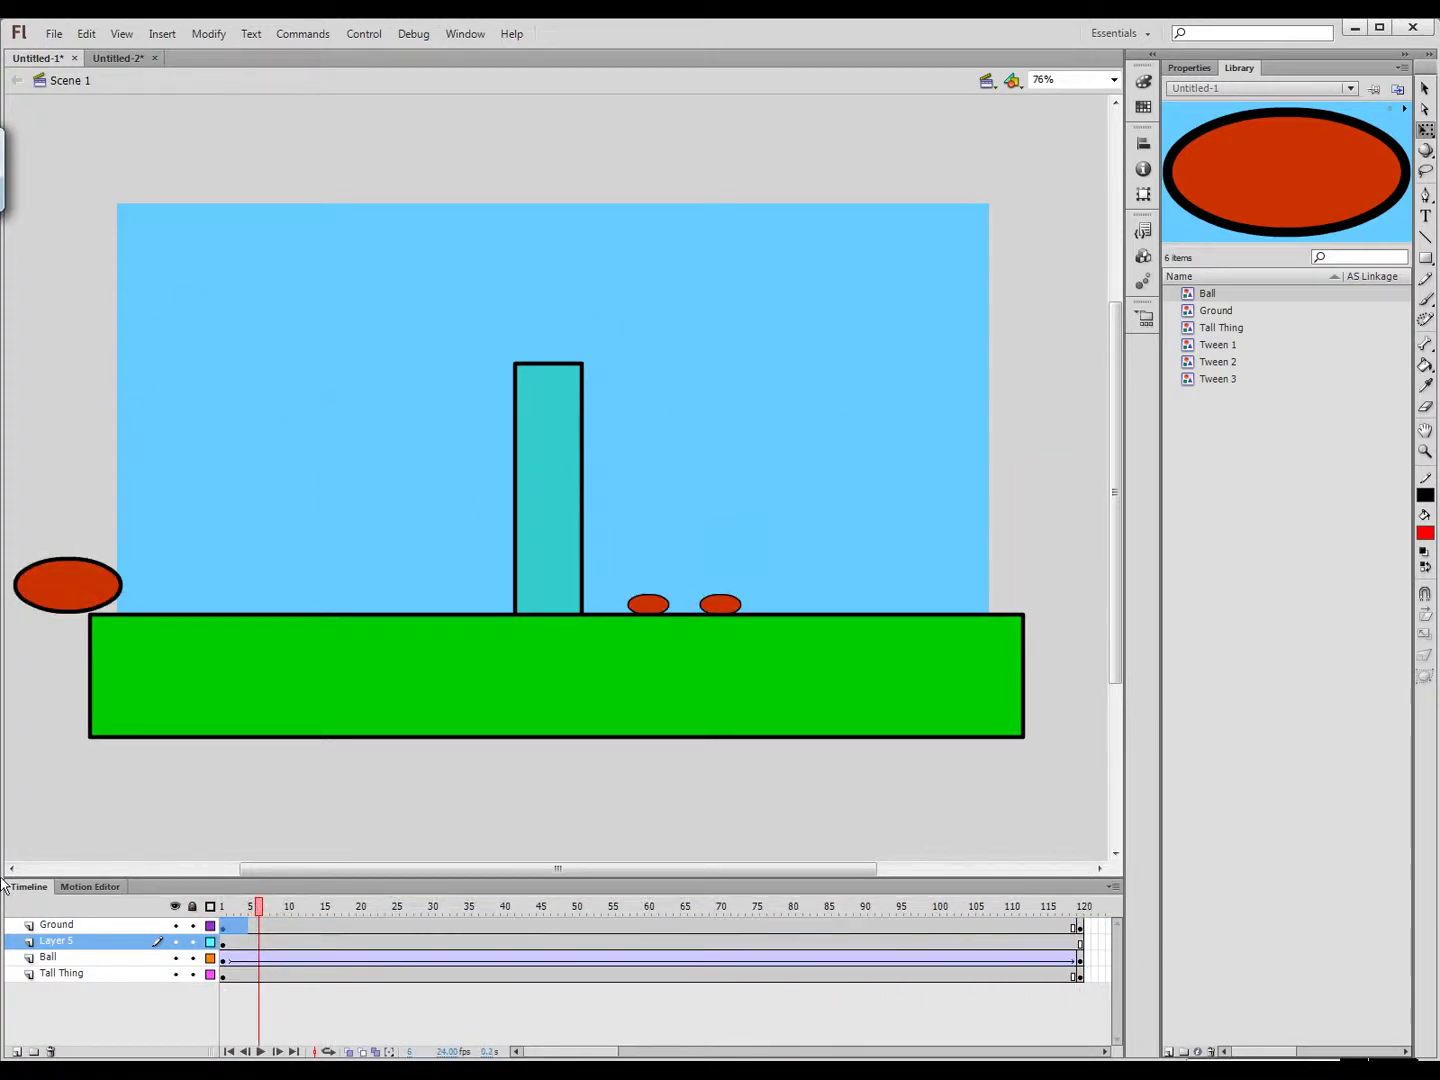
{"action": "left_click", "coordinate": [228, 925]}
{"action": "left_click", "coordinate": [645, 607]}
{"action": "left_click", "coordinate": [722, 606], "text": "shift"}
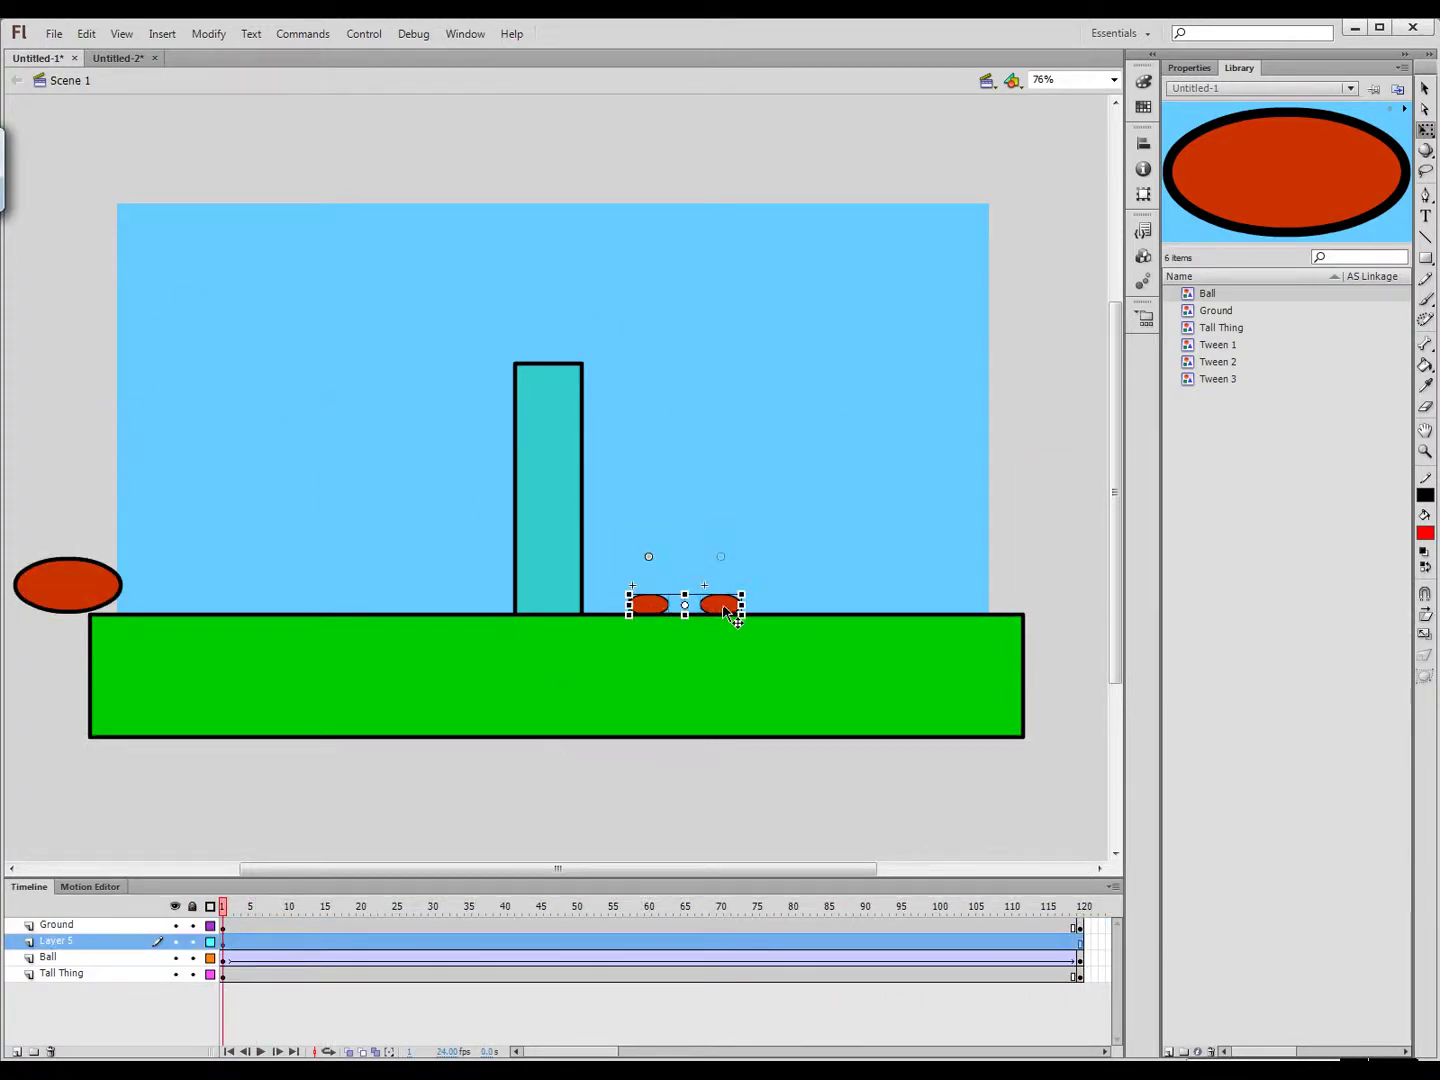
{"action": "left_click_drag", "start_coordinate": [727, 606], "coordinate": [301, 603]}
{"action": "key", "text": "Return"}
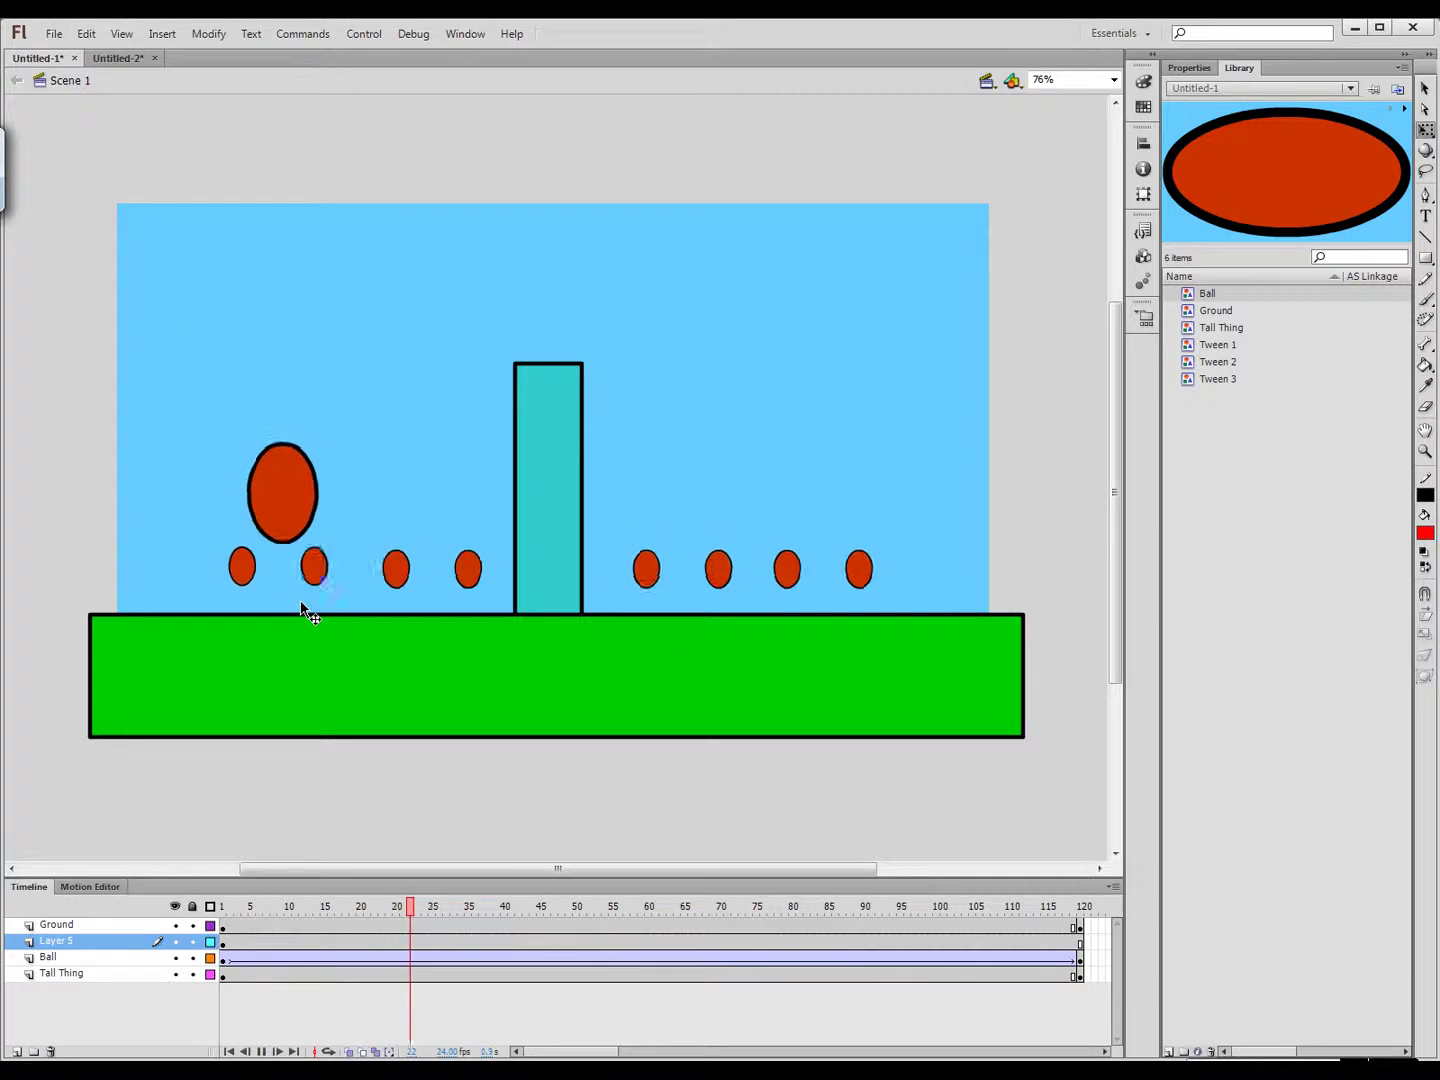
{"action": "key", "text": "Return"}
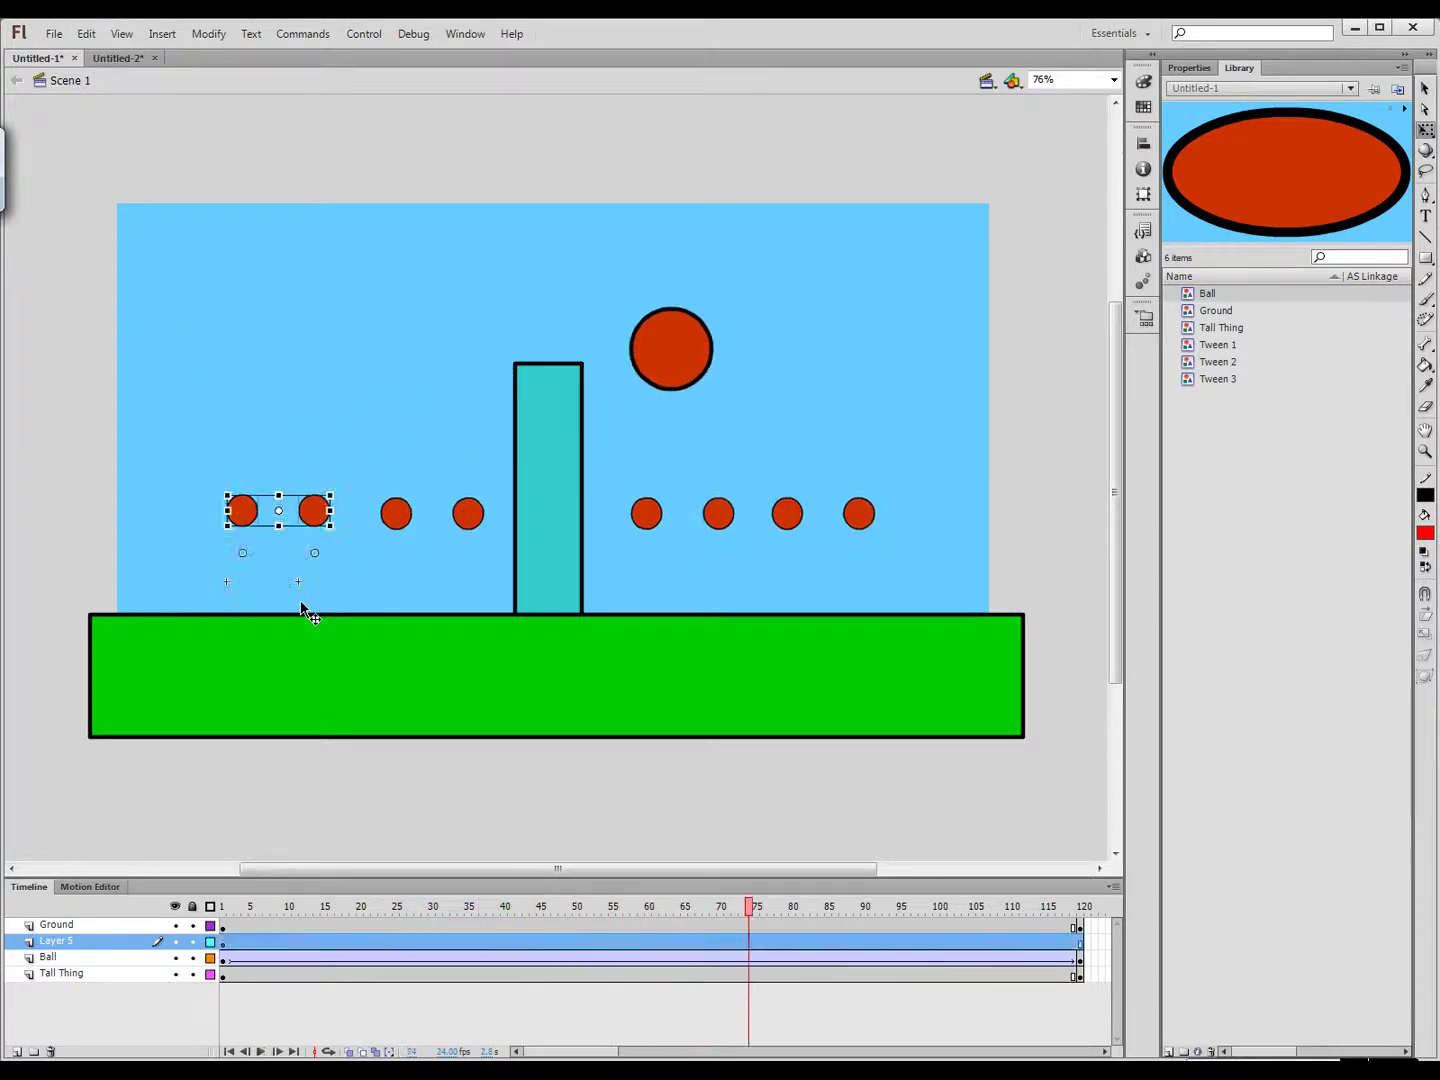
Select the leftmost small ball and examine its instance properties and looping settings
{"action": "left_click", "coordinate": [59, 288]}
{"action": "left_click", "coordinate": [245, 517]}
{"action": "left_click", "coordinate": [1190, 68]}
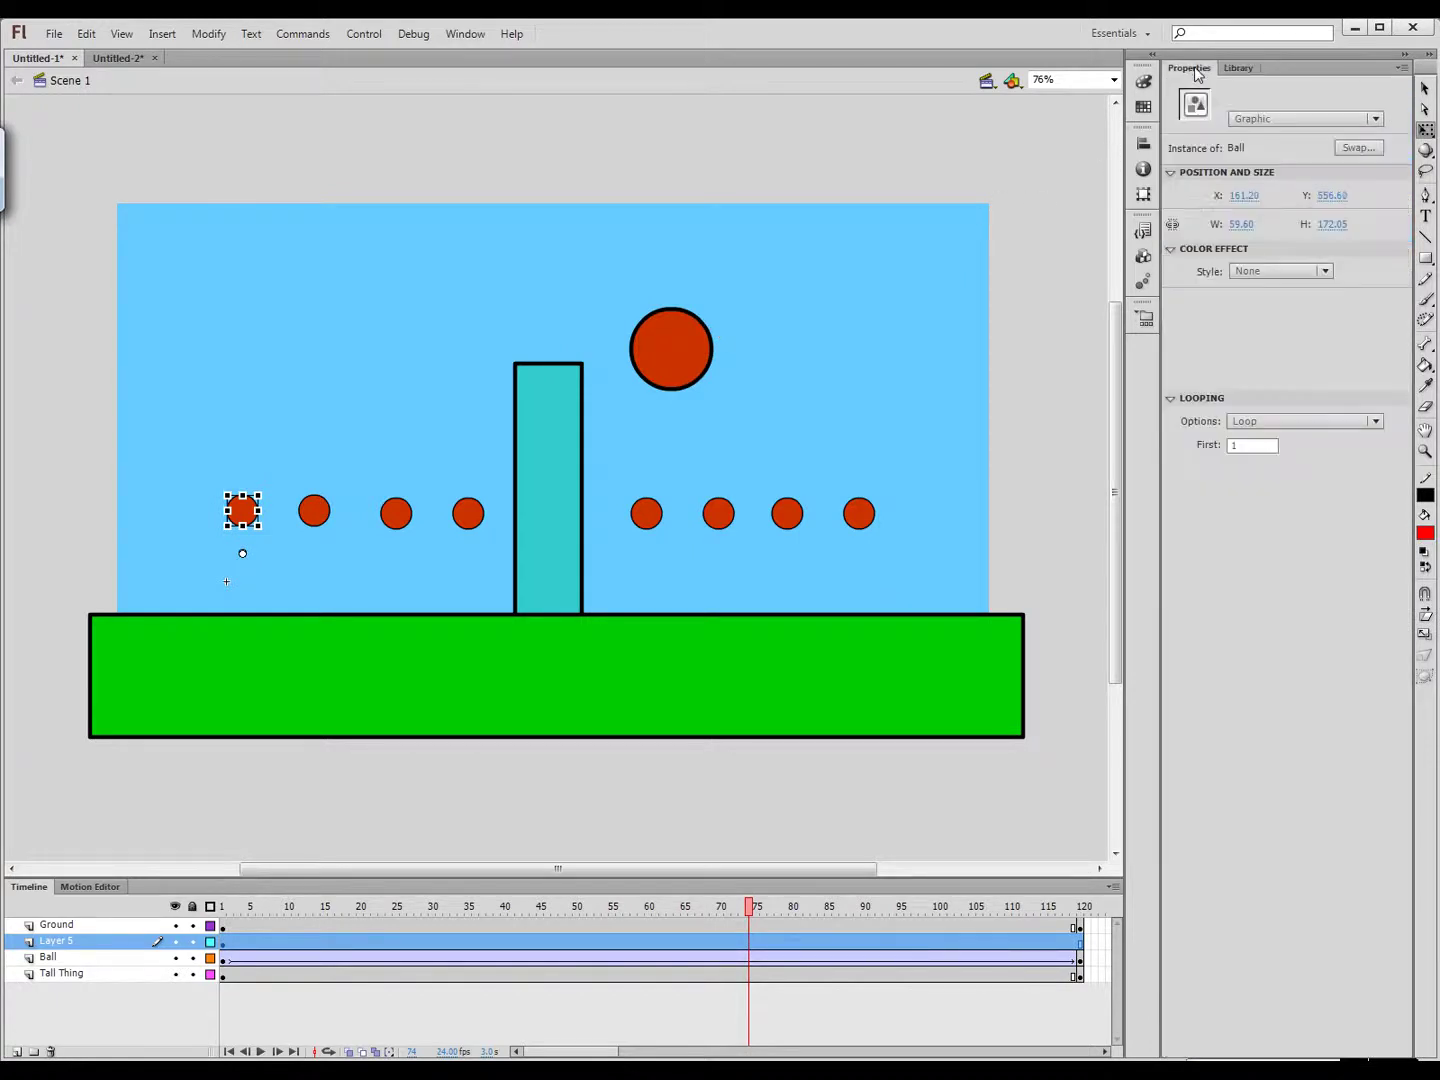
{"action": "left_click", "coordinate": [258, 493]}
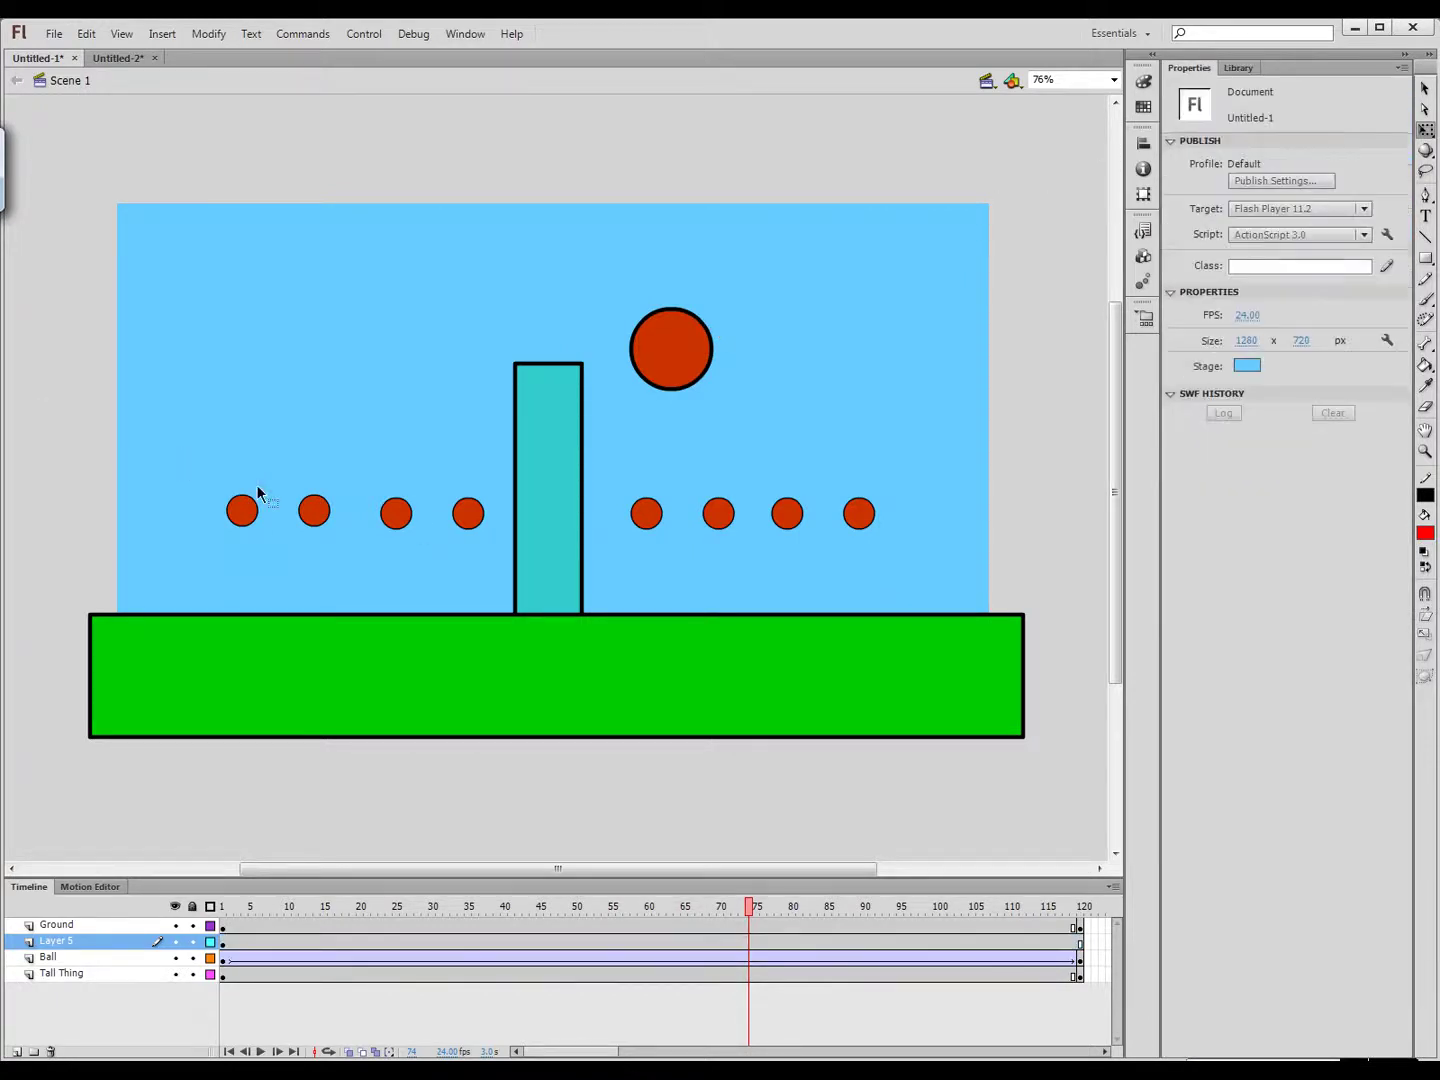
{"action": "left_click", "coordinate": [254, 516]}
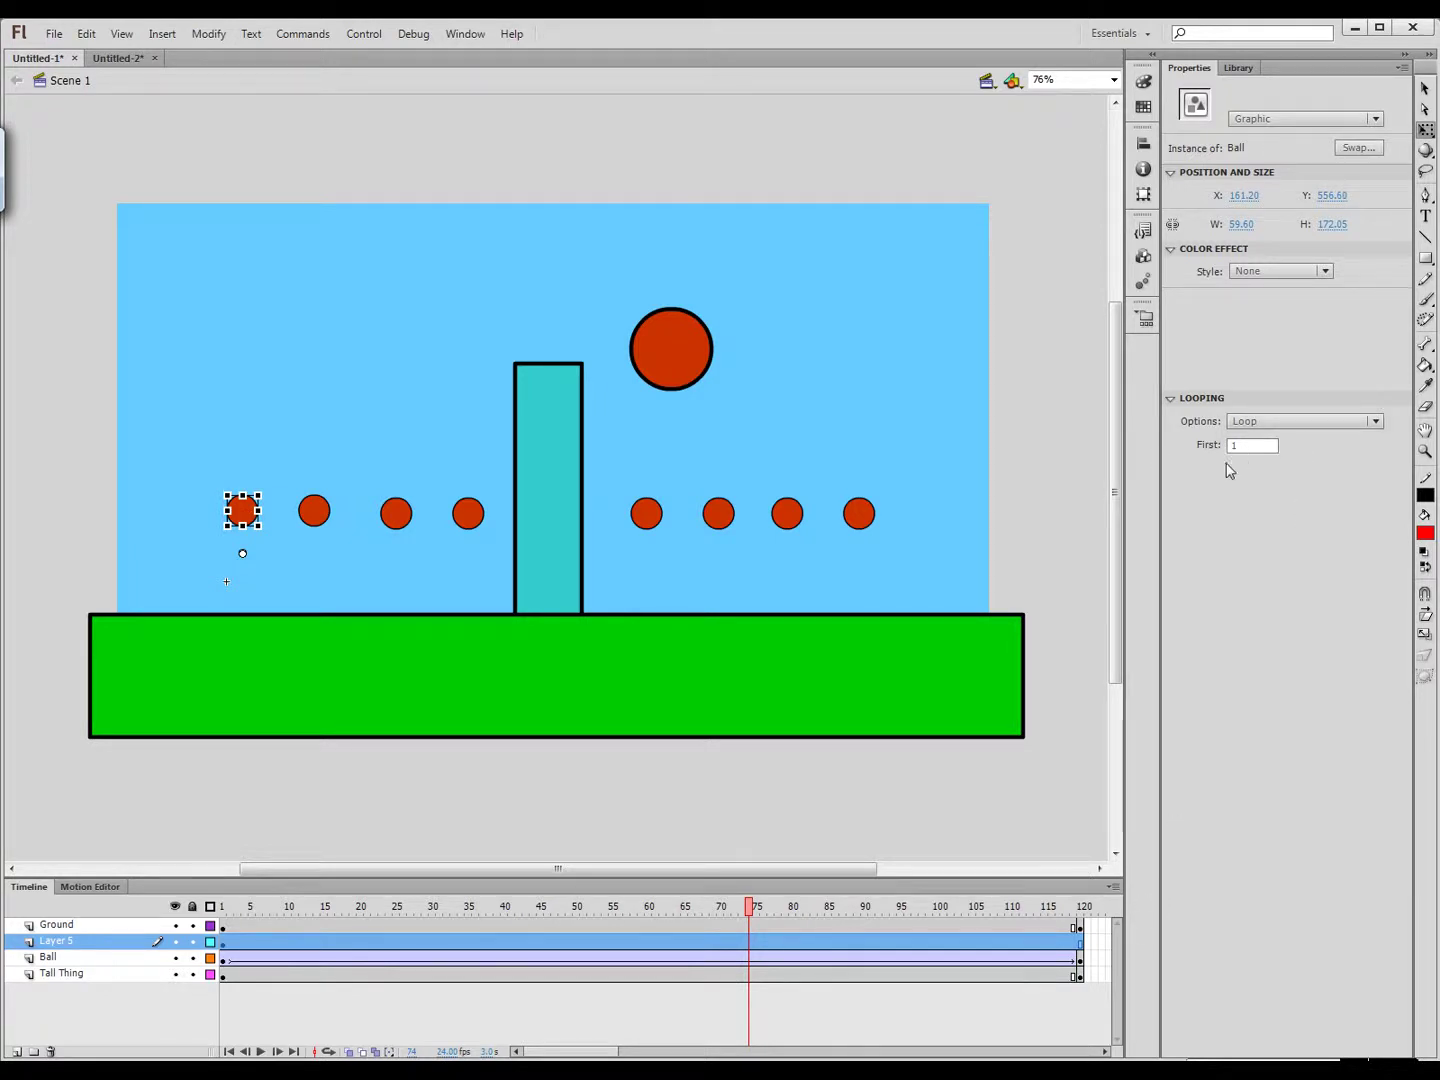
At frame 1, set the leftmost small ball's looping option to Play Once and play the animation
{"action": "left_click_drag", "start_coordinate": [746, 913], "coordinate": [80, 895]}
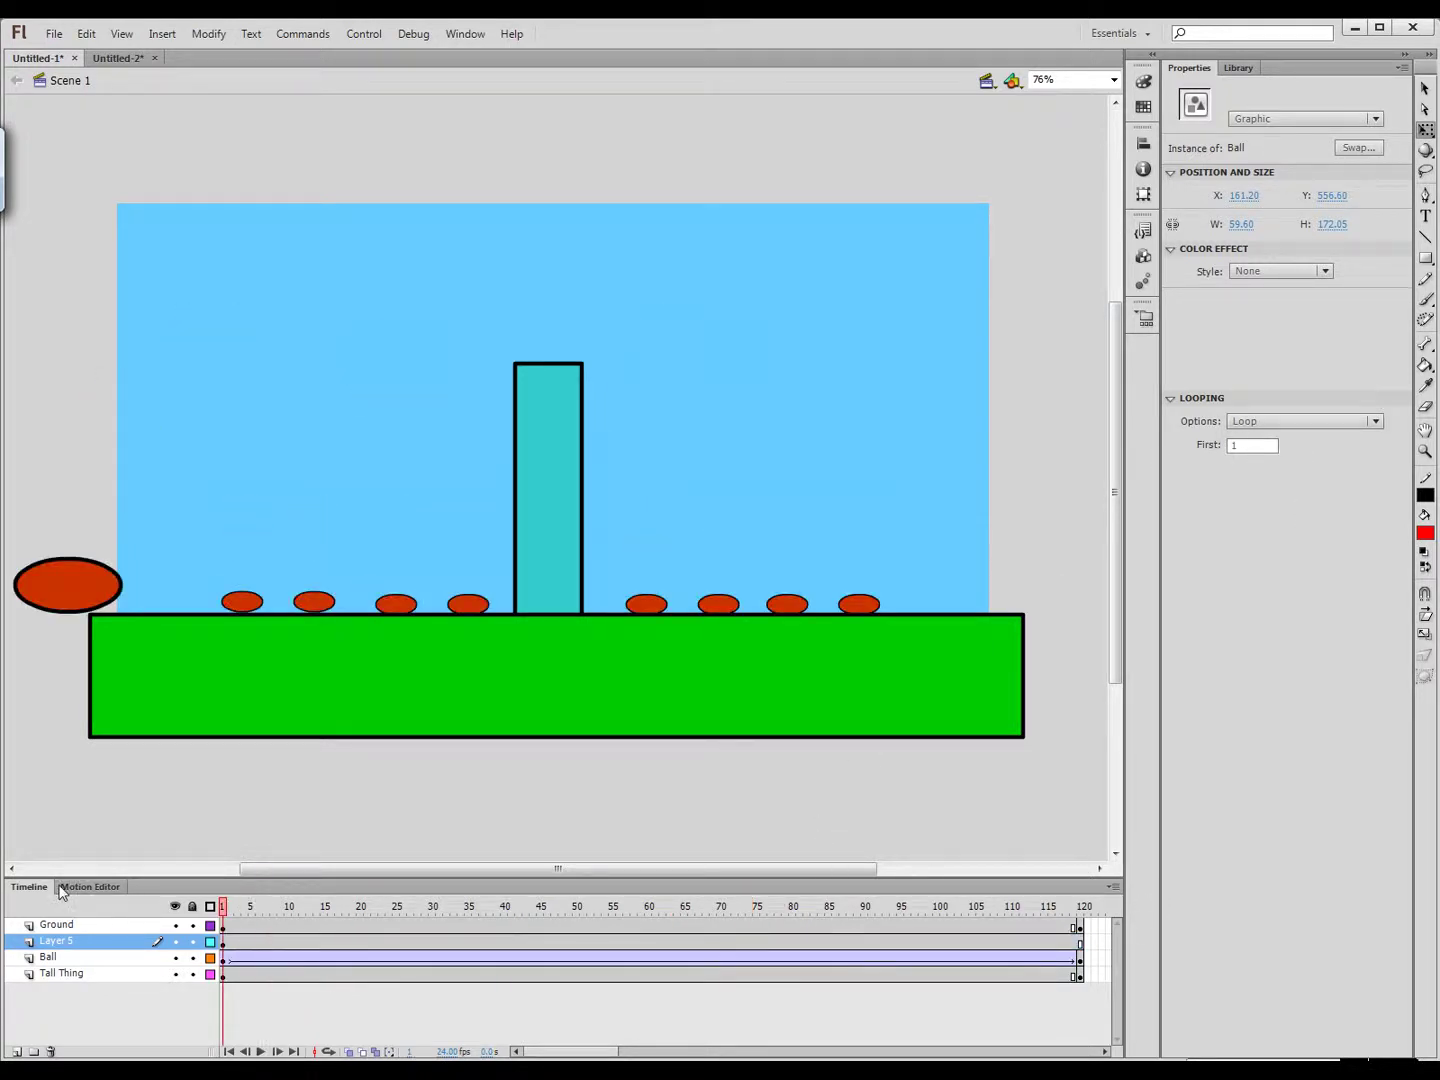
{"action": "left_click", "coordinate": [249, 606]}
{"action": "left_click", "coordinate": [319, 603]}
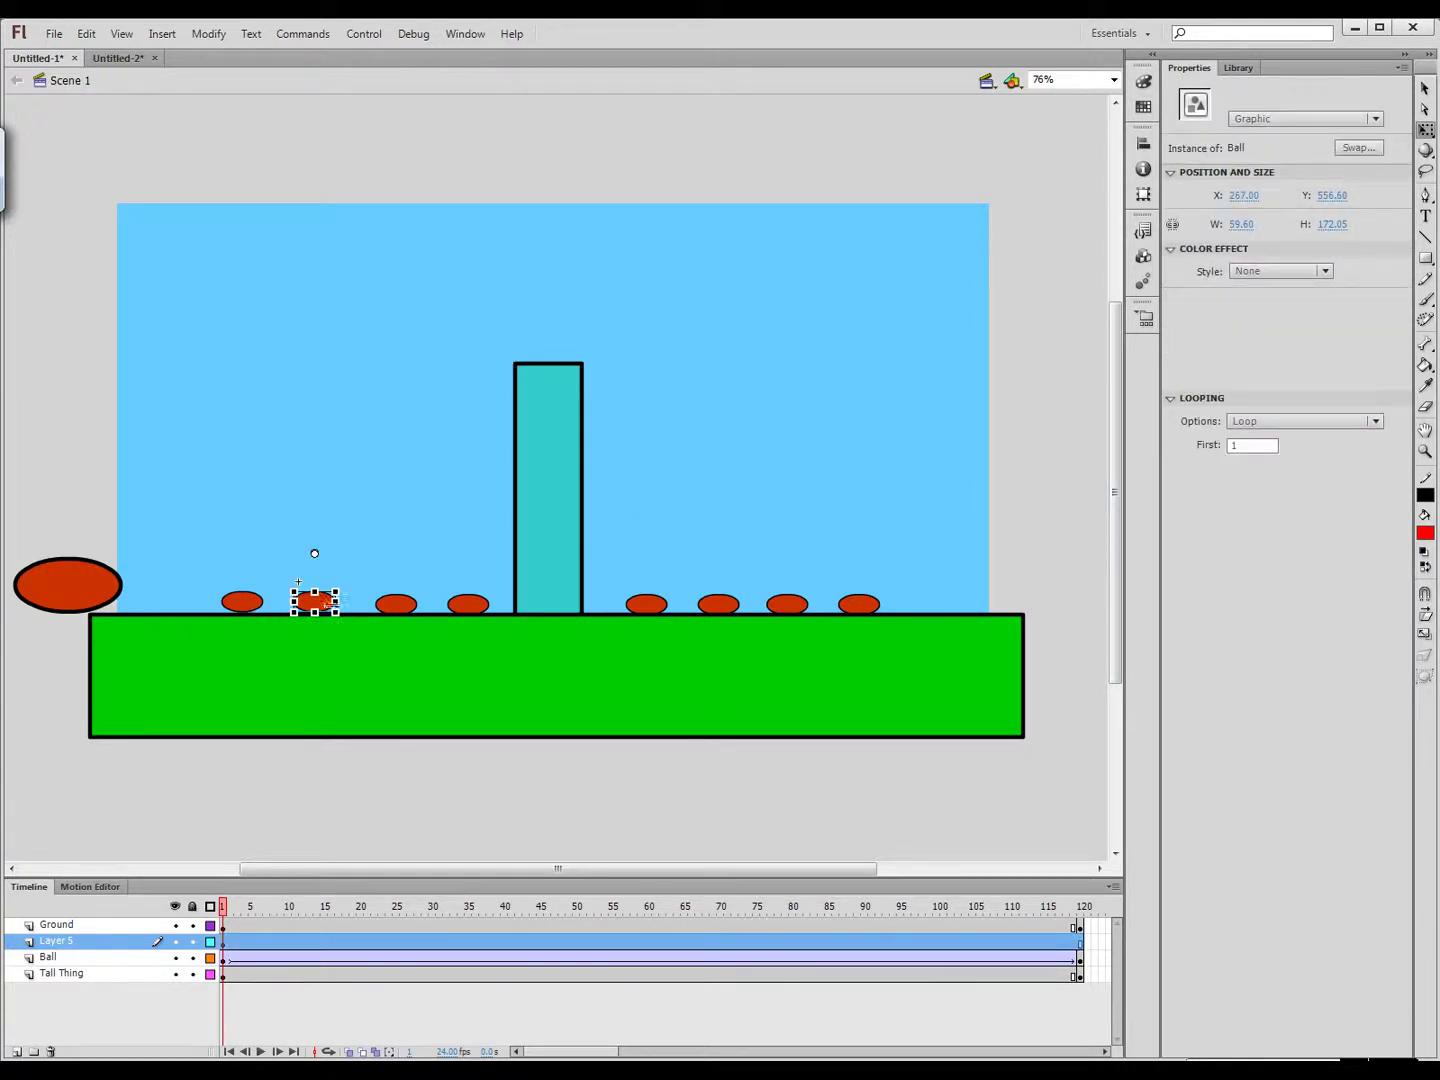
{"action": "left_click", "coordinate": [248, 605]}
{"action": "left_click", "coordinate": [1363, 420]}
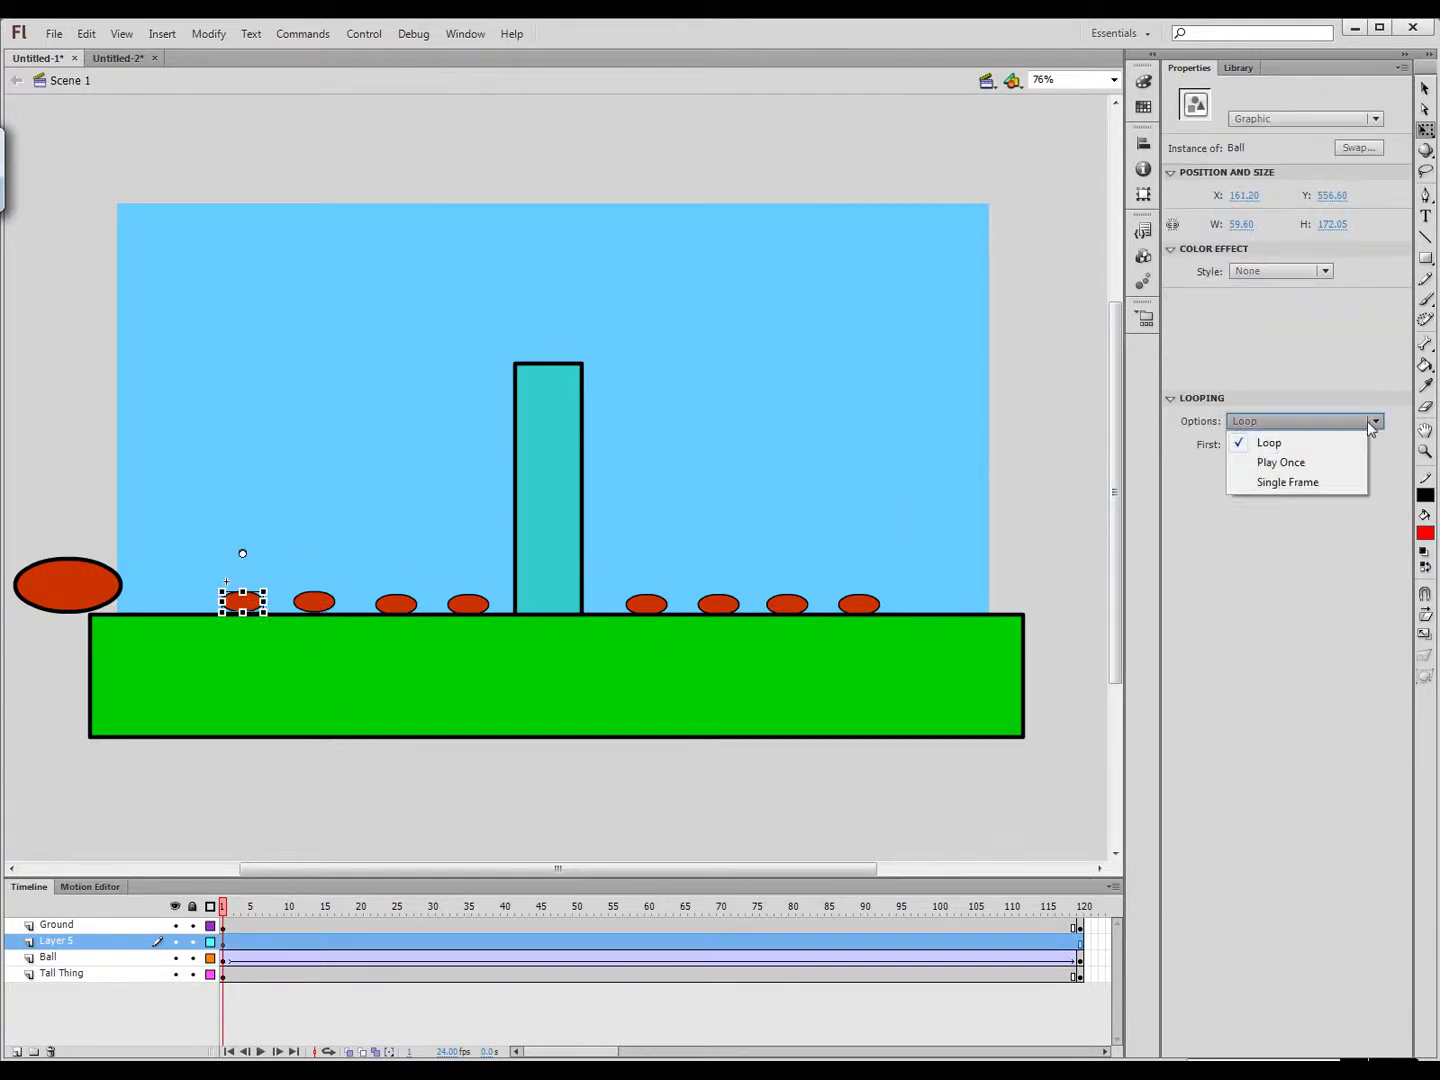
{"action": "left_click", "coordinate": [1282, 463]}
{"action": "key", "text": "Return"}
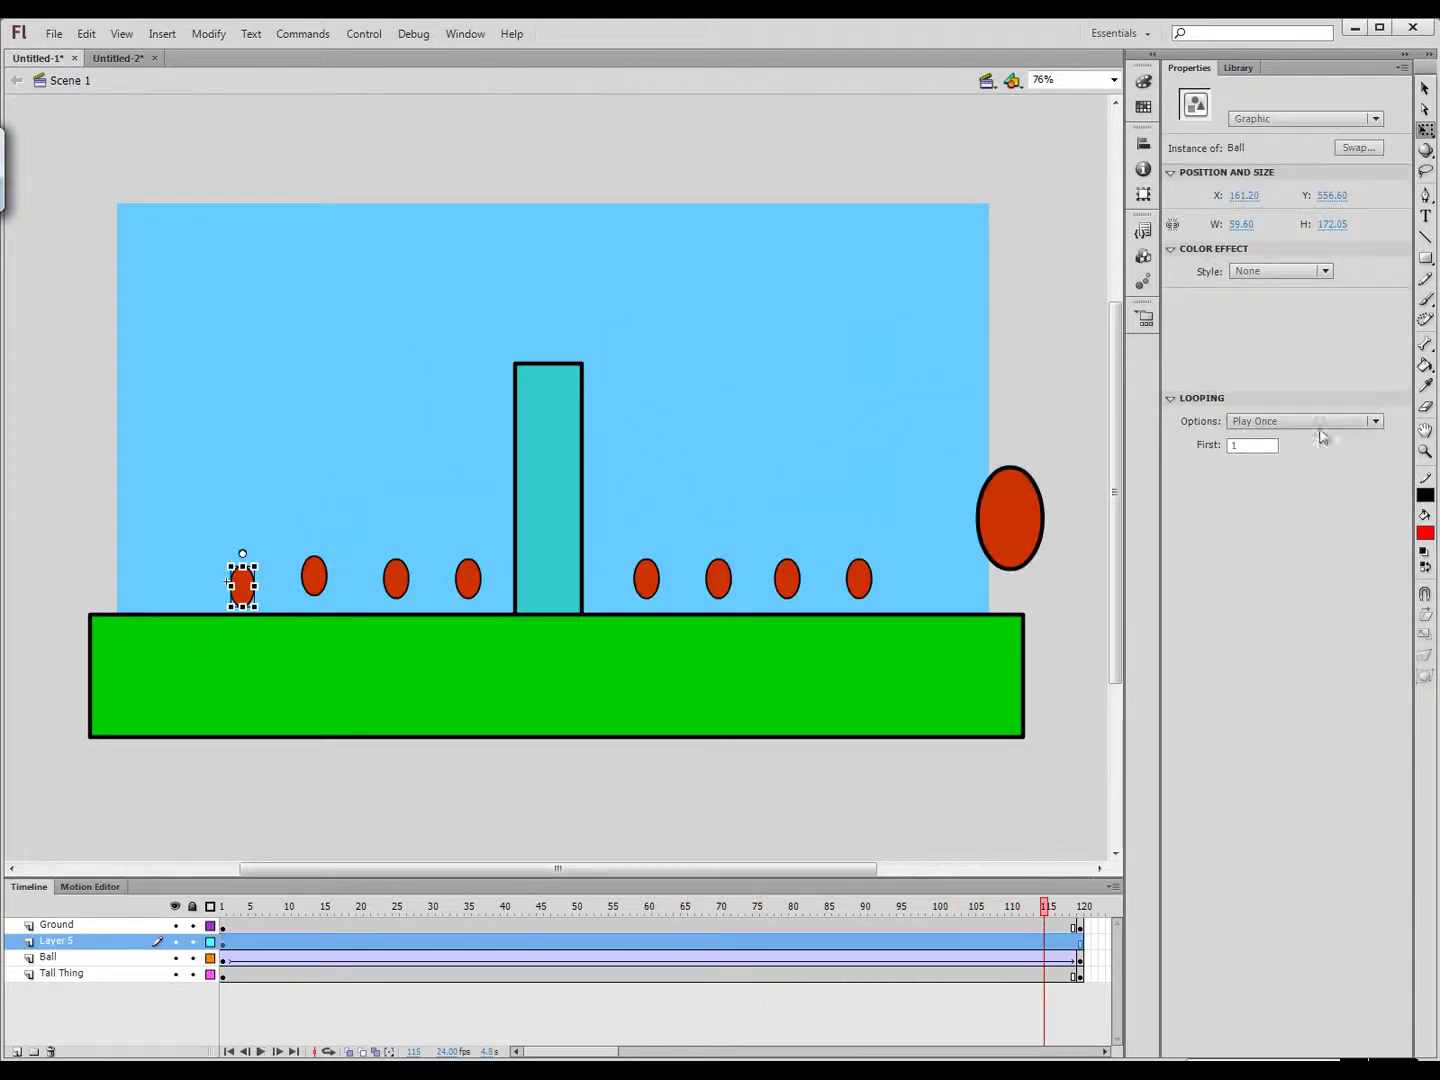
Set the leftmost small ball's looping option to Single Frame with first frame 5 and play the animation
{"action": "left_click", "coordinate": [1364, 421]}
{"action": "left_click", "coordinate": [1292, 483]}
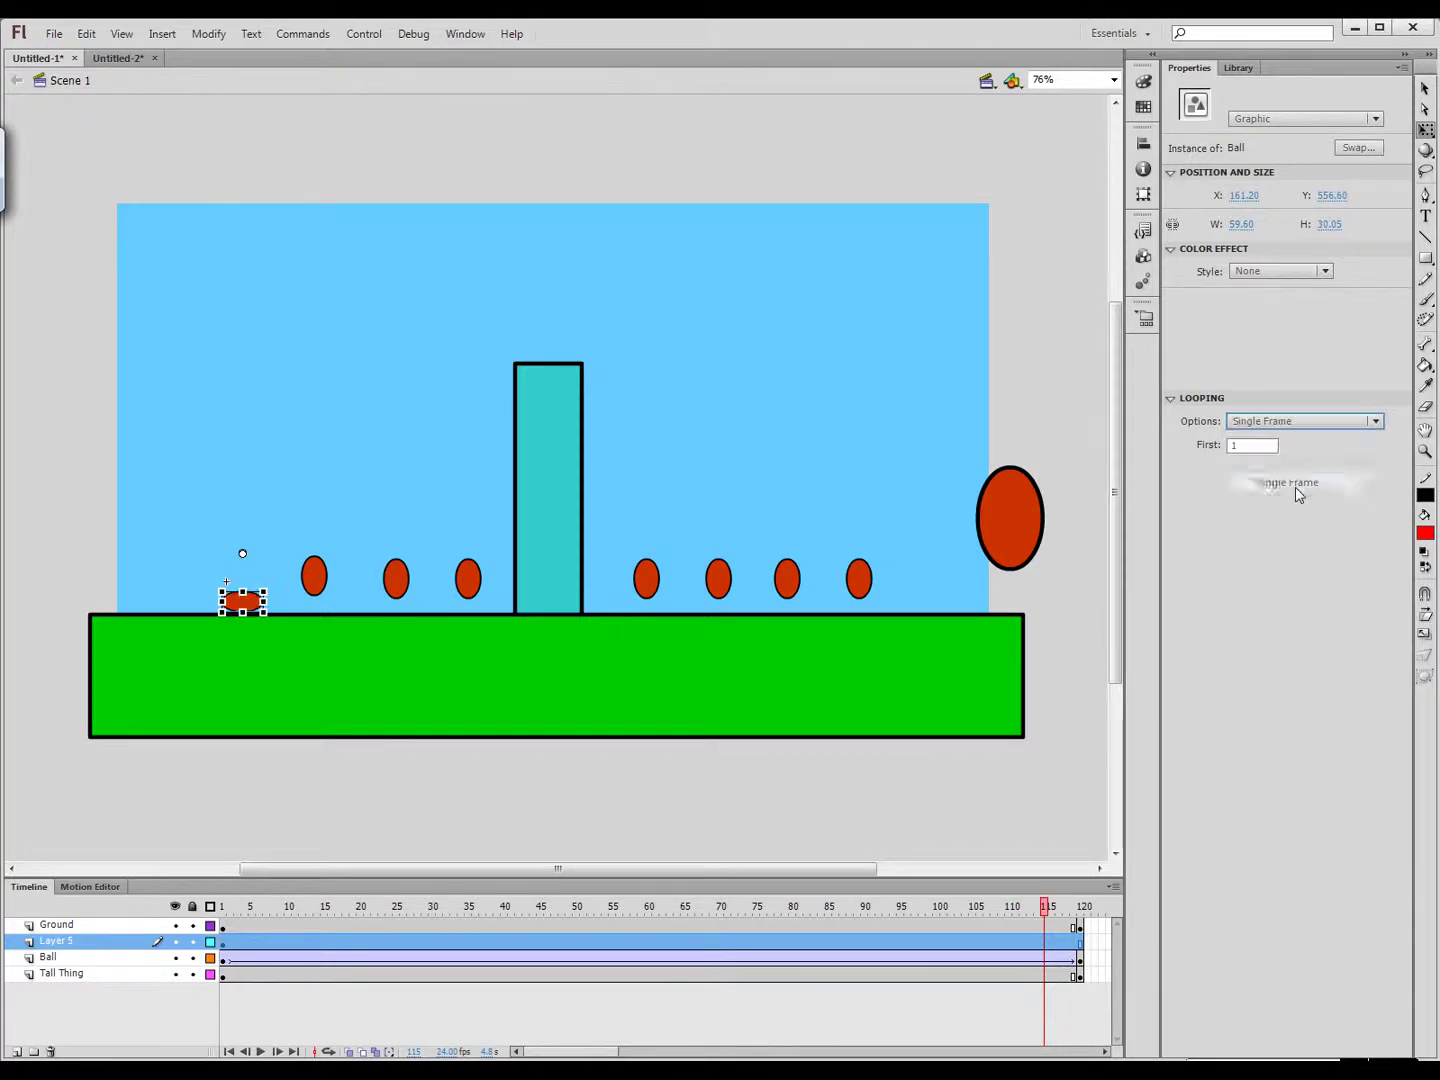
{"action": "double_click", "coordinate": [1256, 449]}
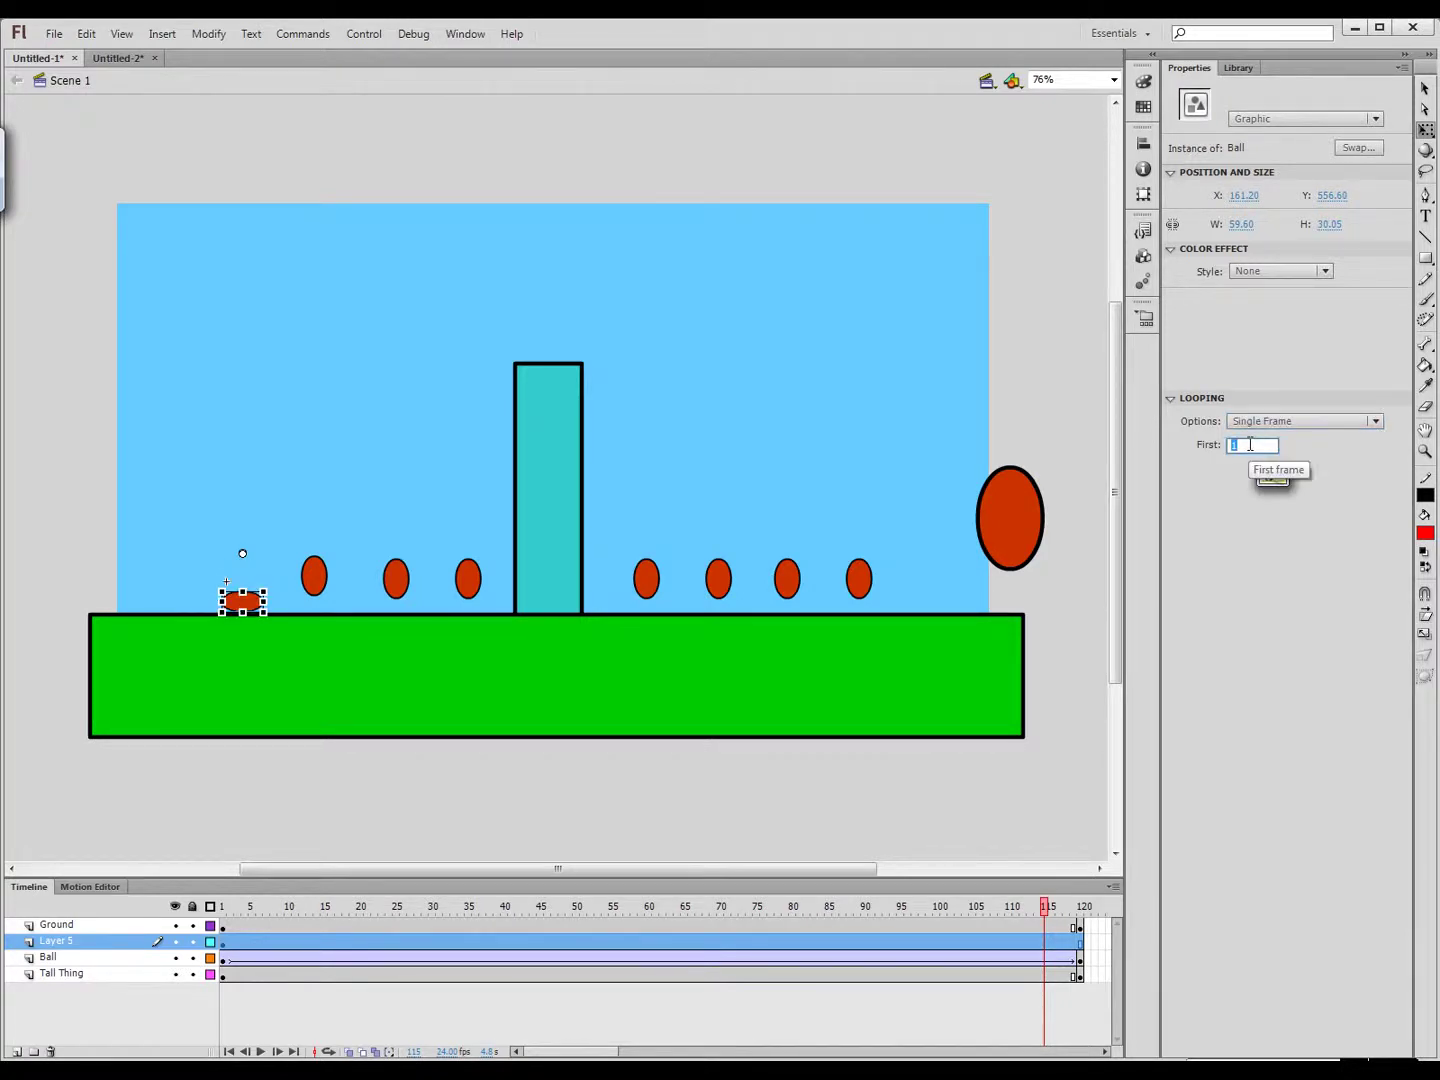
{"action": "type", "text": "5"}
{"action": "key", "text": "Return"}
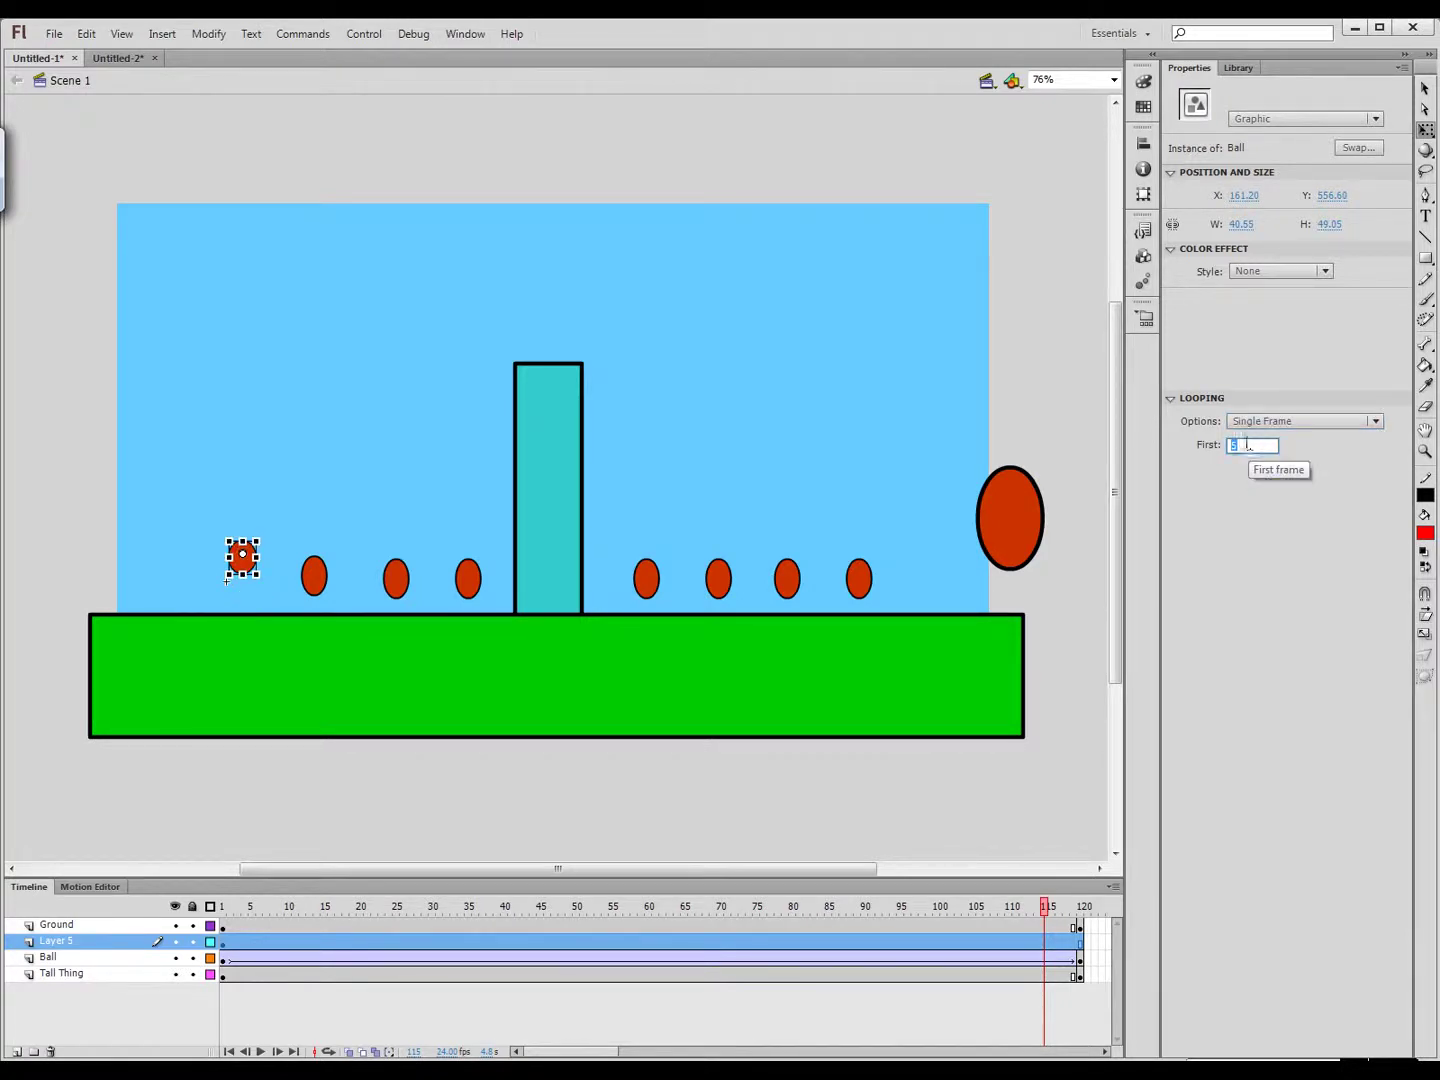
{"action": "left_click", "coordinate": [1076, 392]}
{"action": "key", "text": "Return"}
{"action": "key", "text": "Return"}
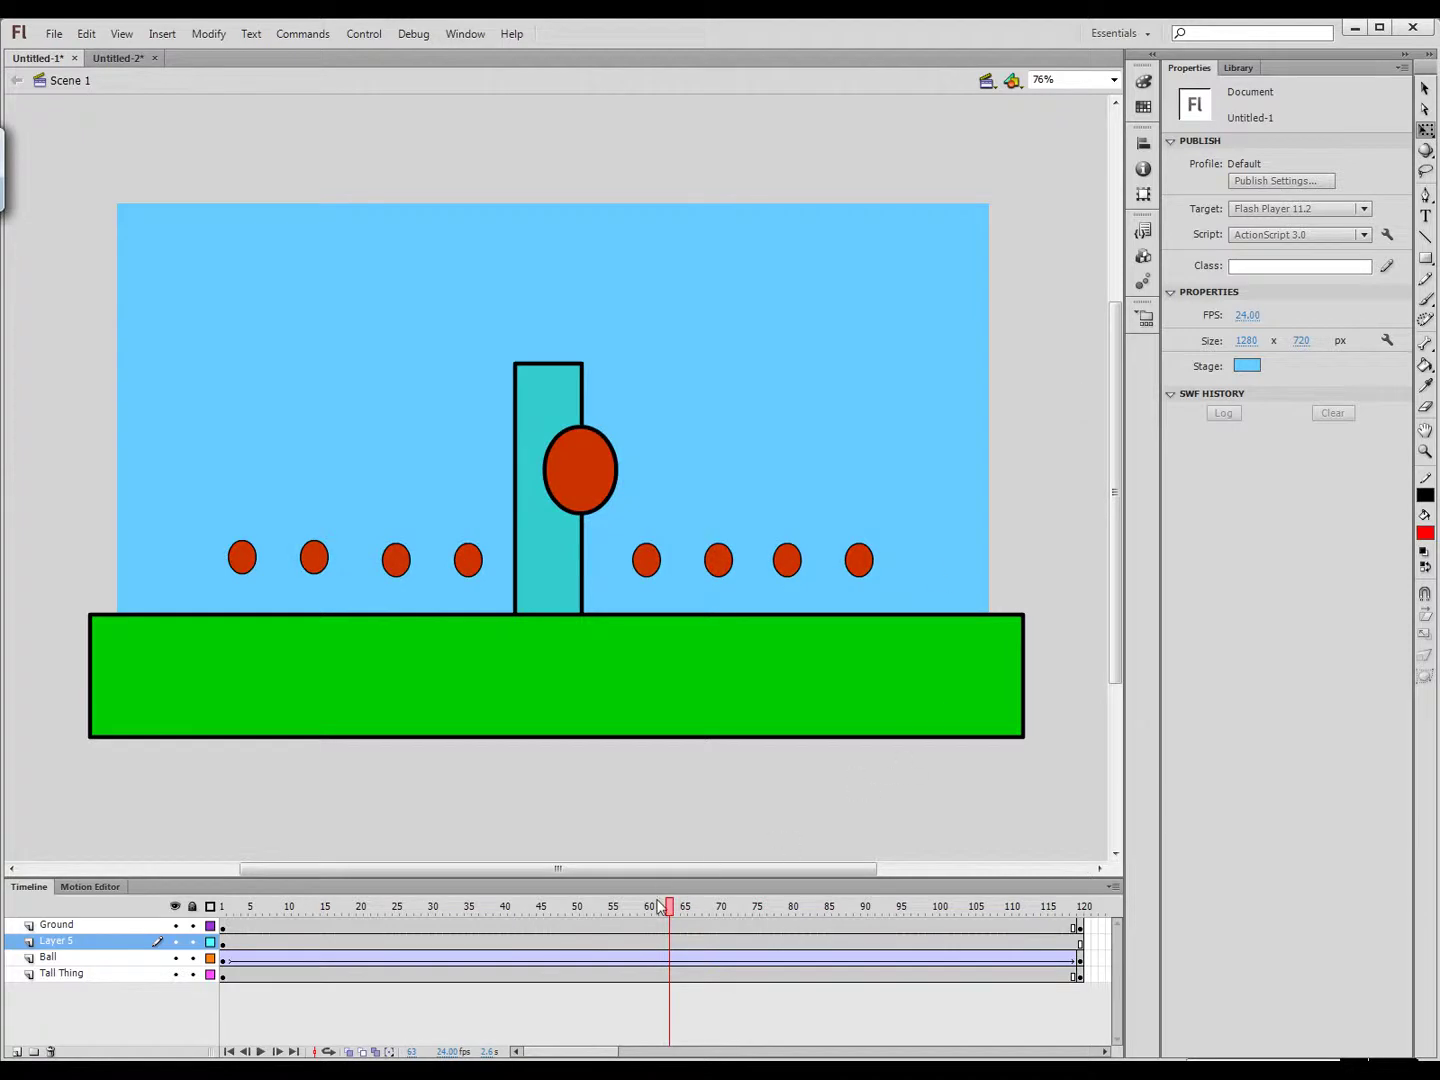
Return to frame 1 and set the leftmost small ball's looping option to Loop with first frame 1
{"action": "left_click_drag", "start_coordinate": [671, 914], "coordinate": [213, 940]}
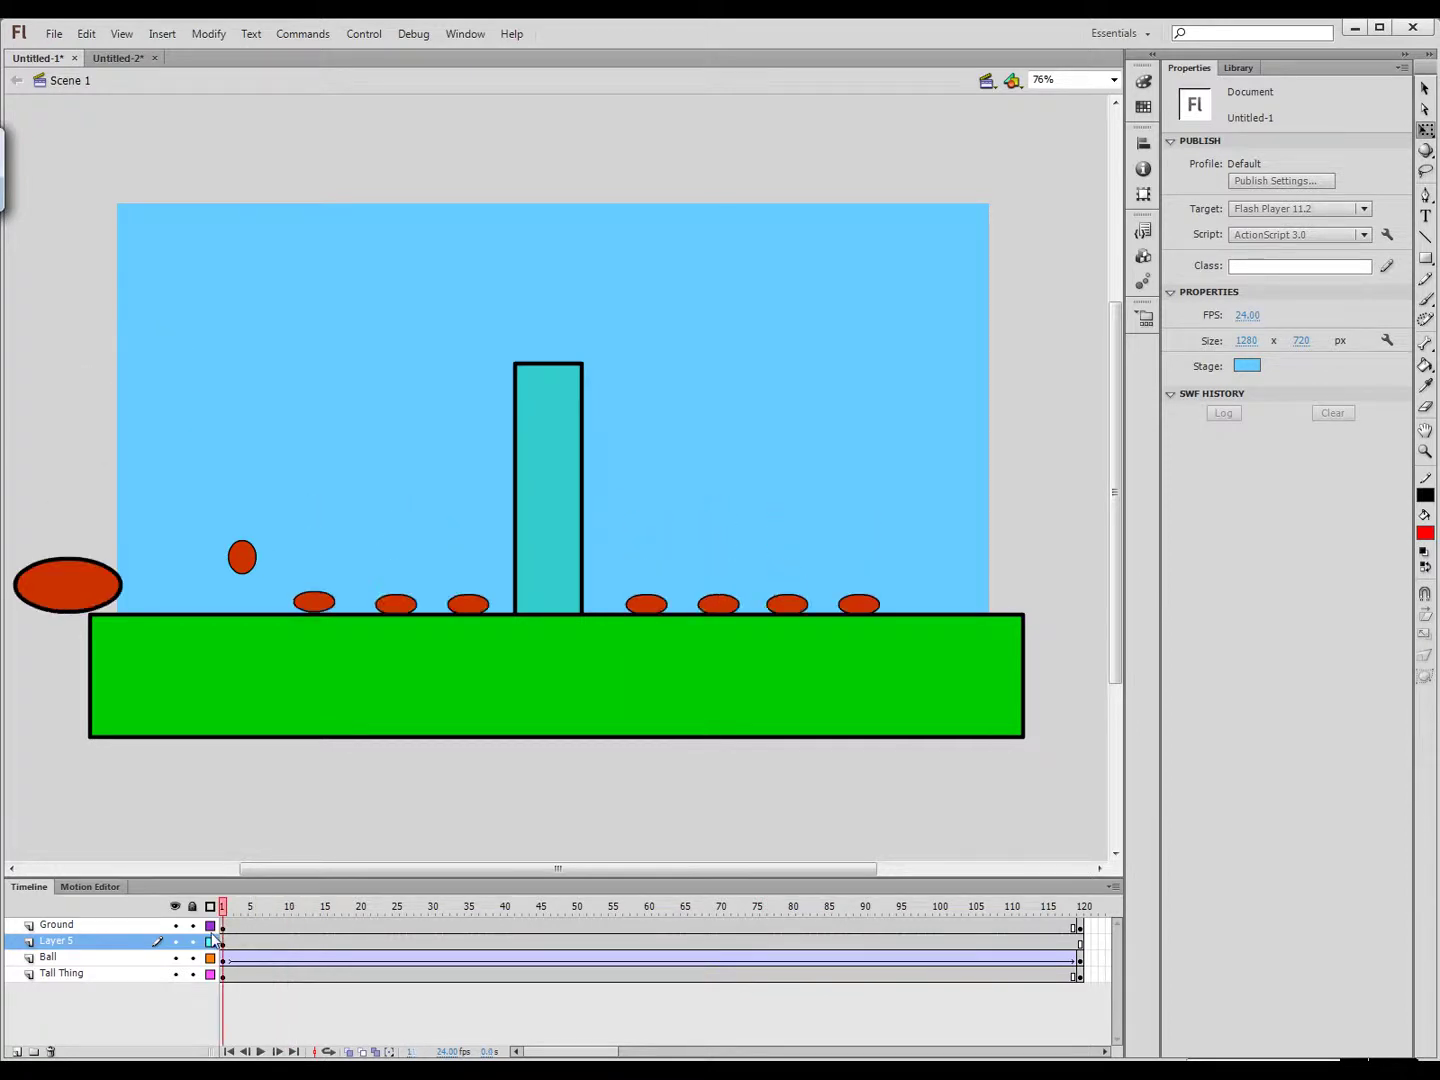
{"action": "left_click", "coordinate": [245, 565]}
{"action": "left_click", "coordinate": [1376, 422]}
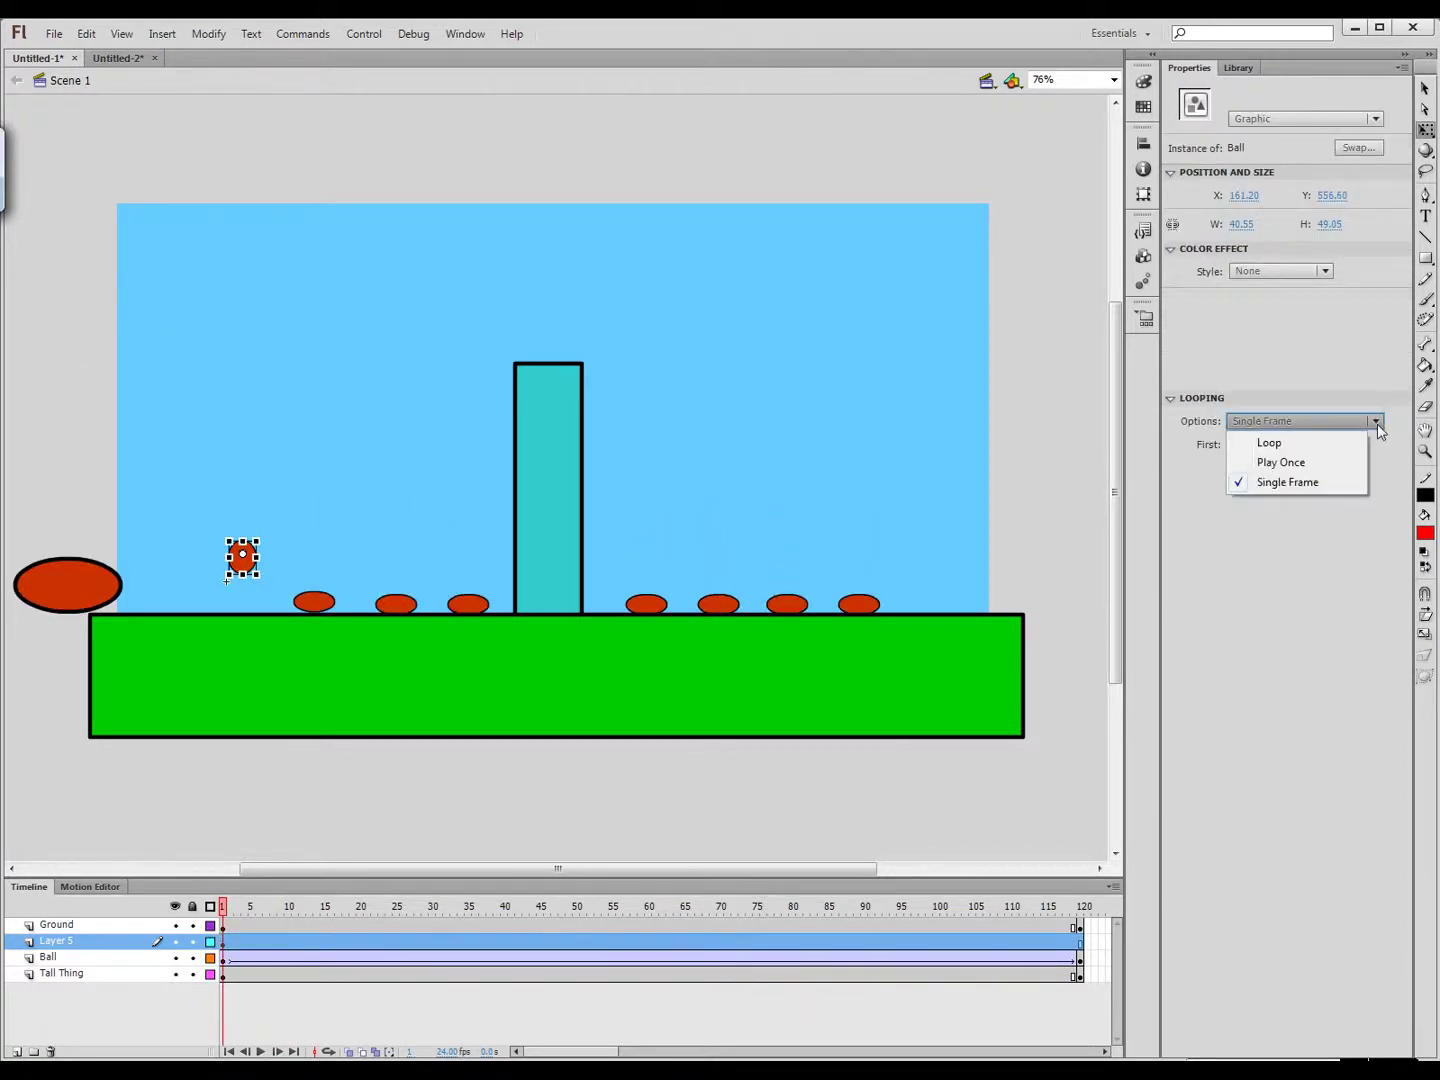
{"action": "left_click", "coordinate": [1291, 448]}
{"action": "double_click", "coordinate": [1244, 445]}
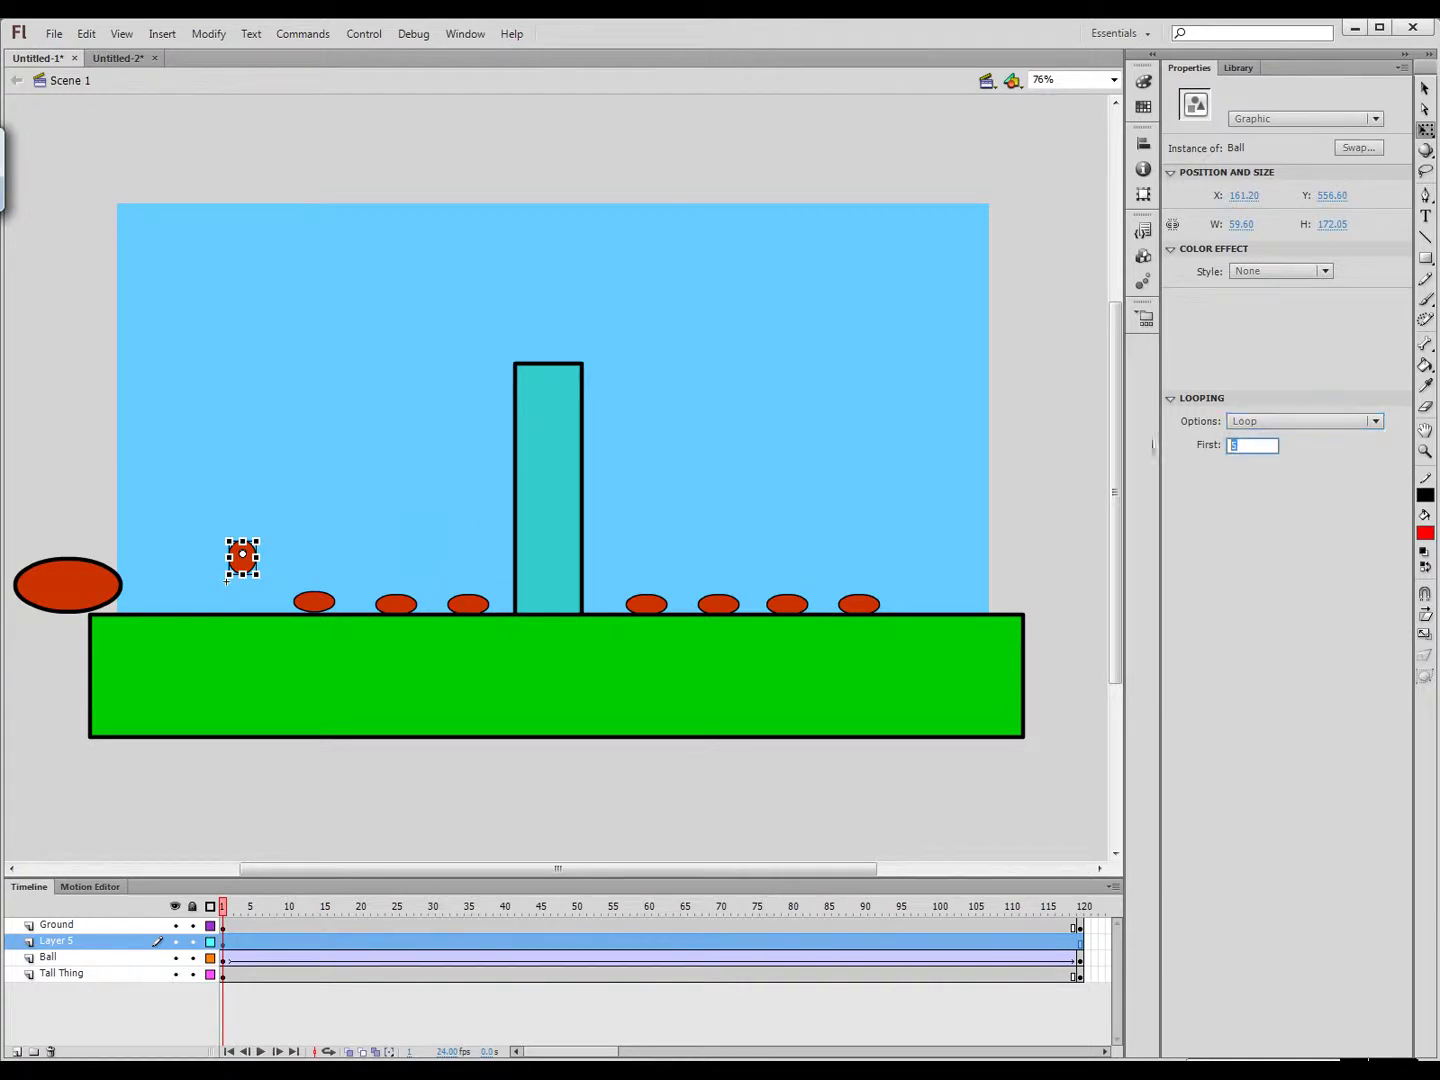
{"action": "type", "text": "1"}
{"action": "key", "text": "Return"}
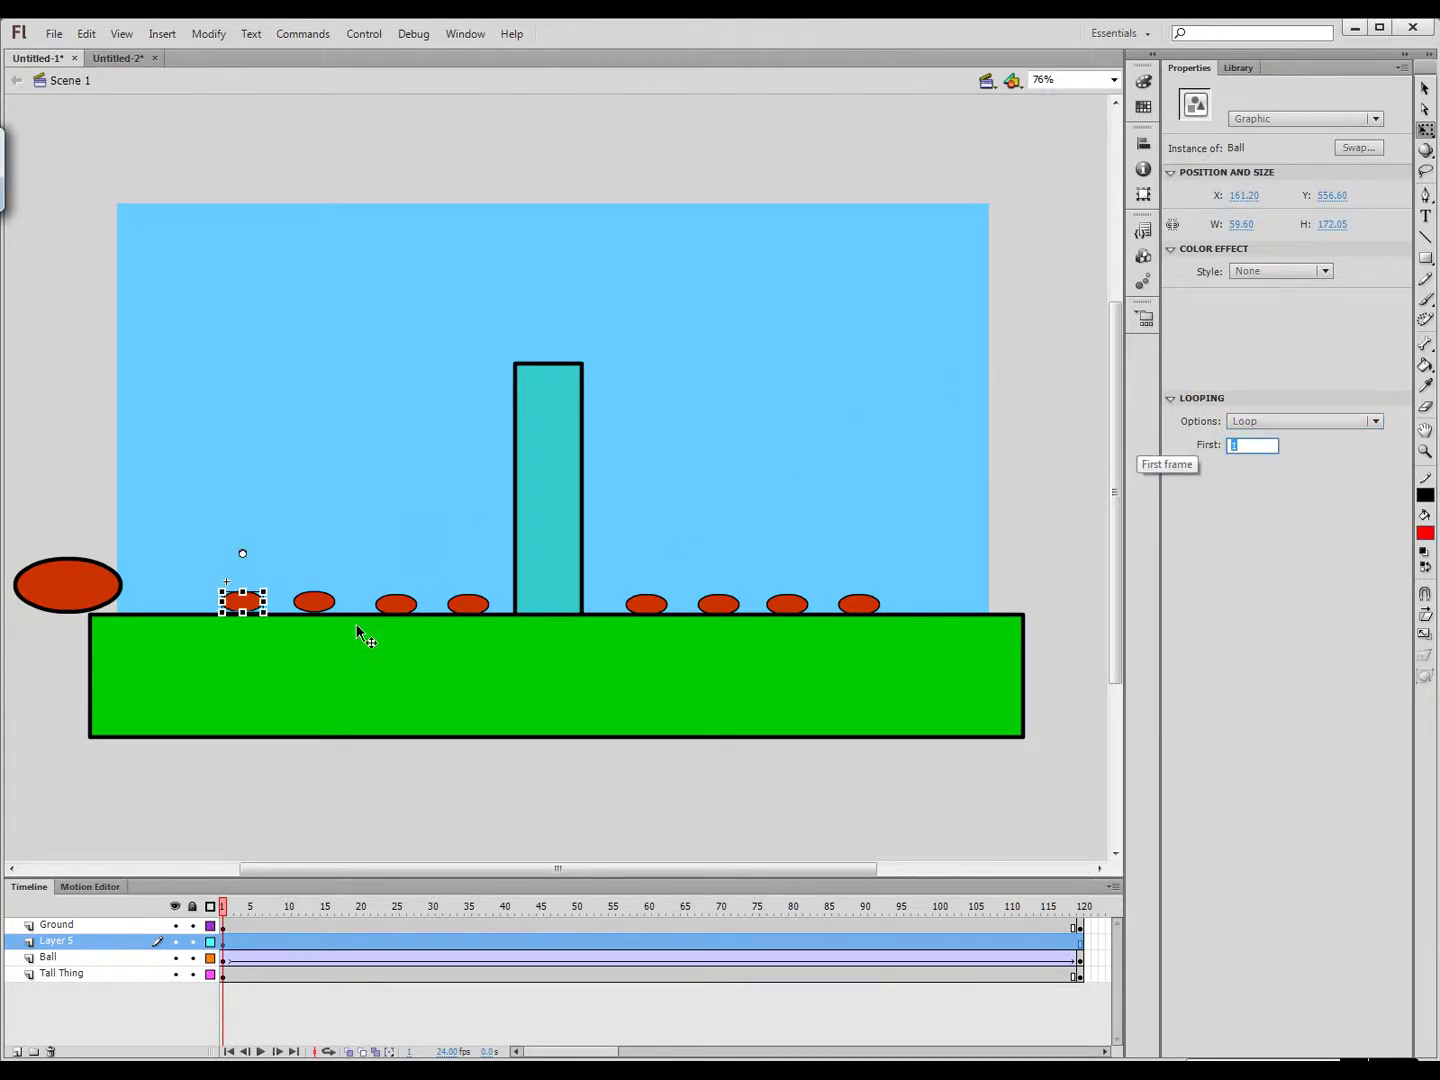
Set the looping first frame to 3 for the second small ball from the left and to 5 for the third
{"action": "left_click", "coordinate": [316, 603]}
{"action": "double_click", "coordinate": [1240, 445]}
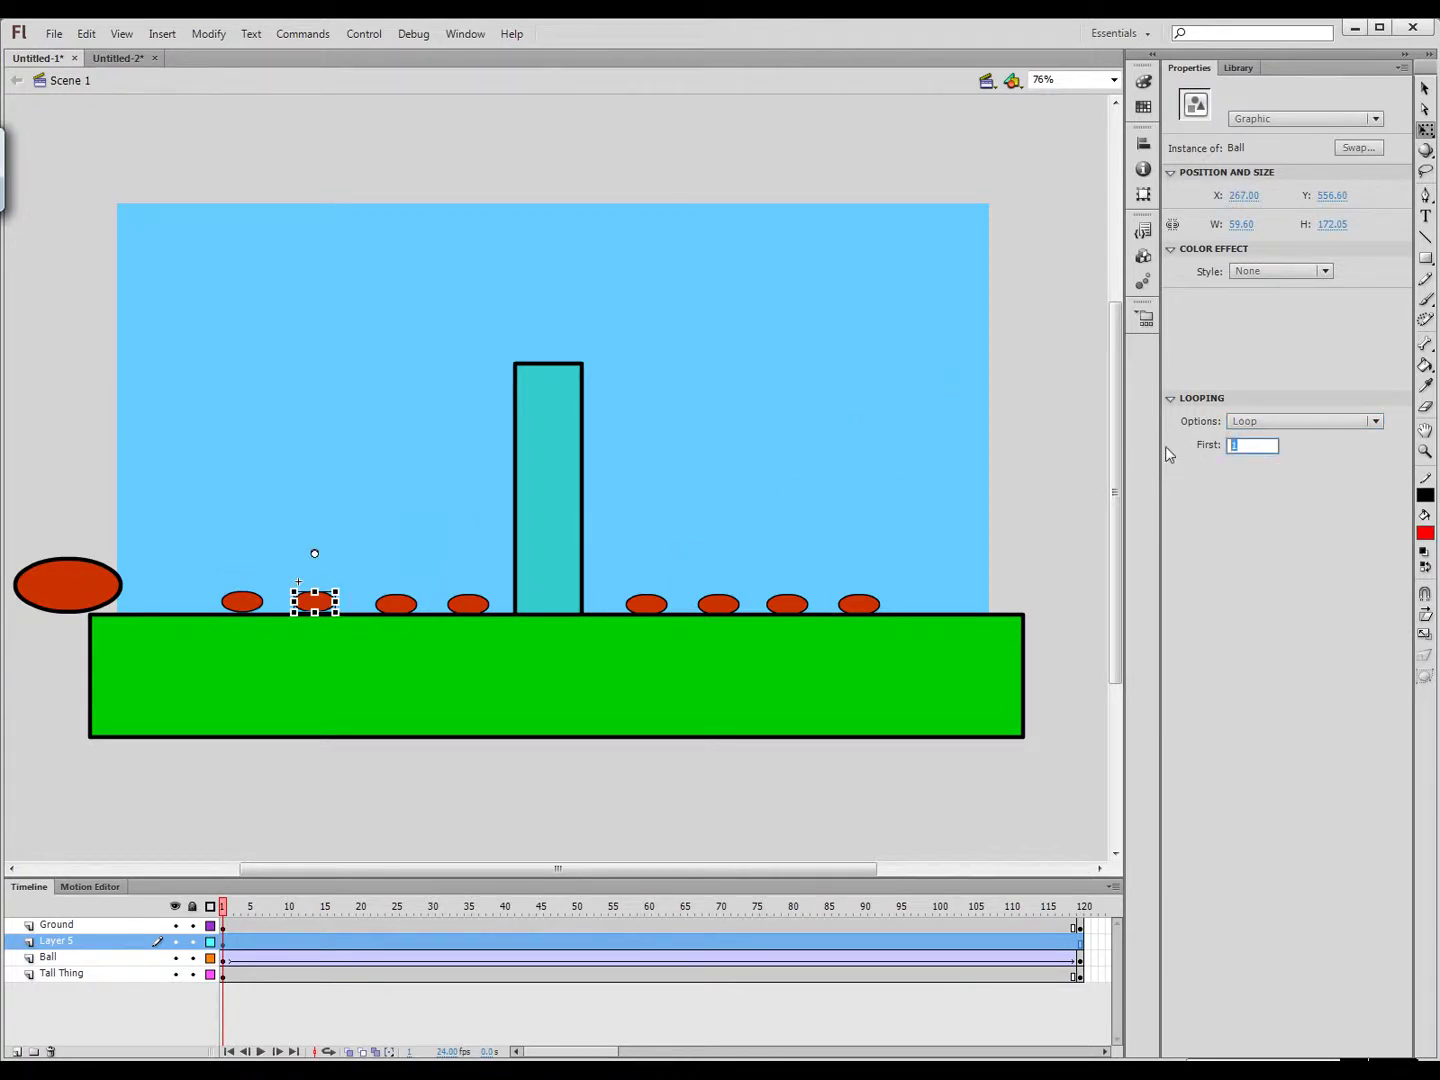
{"action": "type", "text": "3"}
{"action": "left_click", "coordinate": [410, 605]}
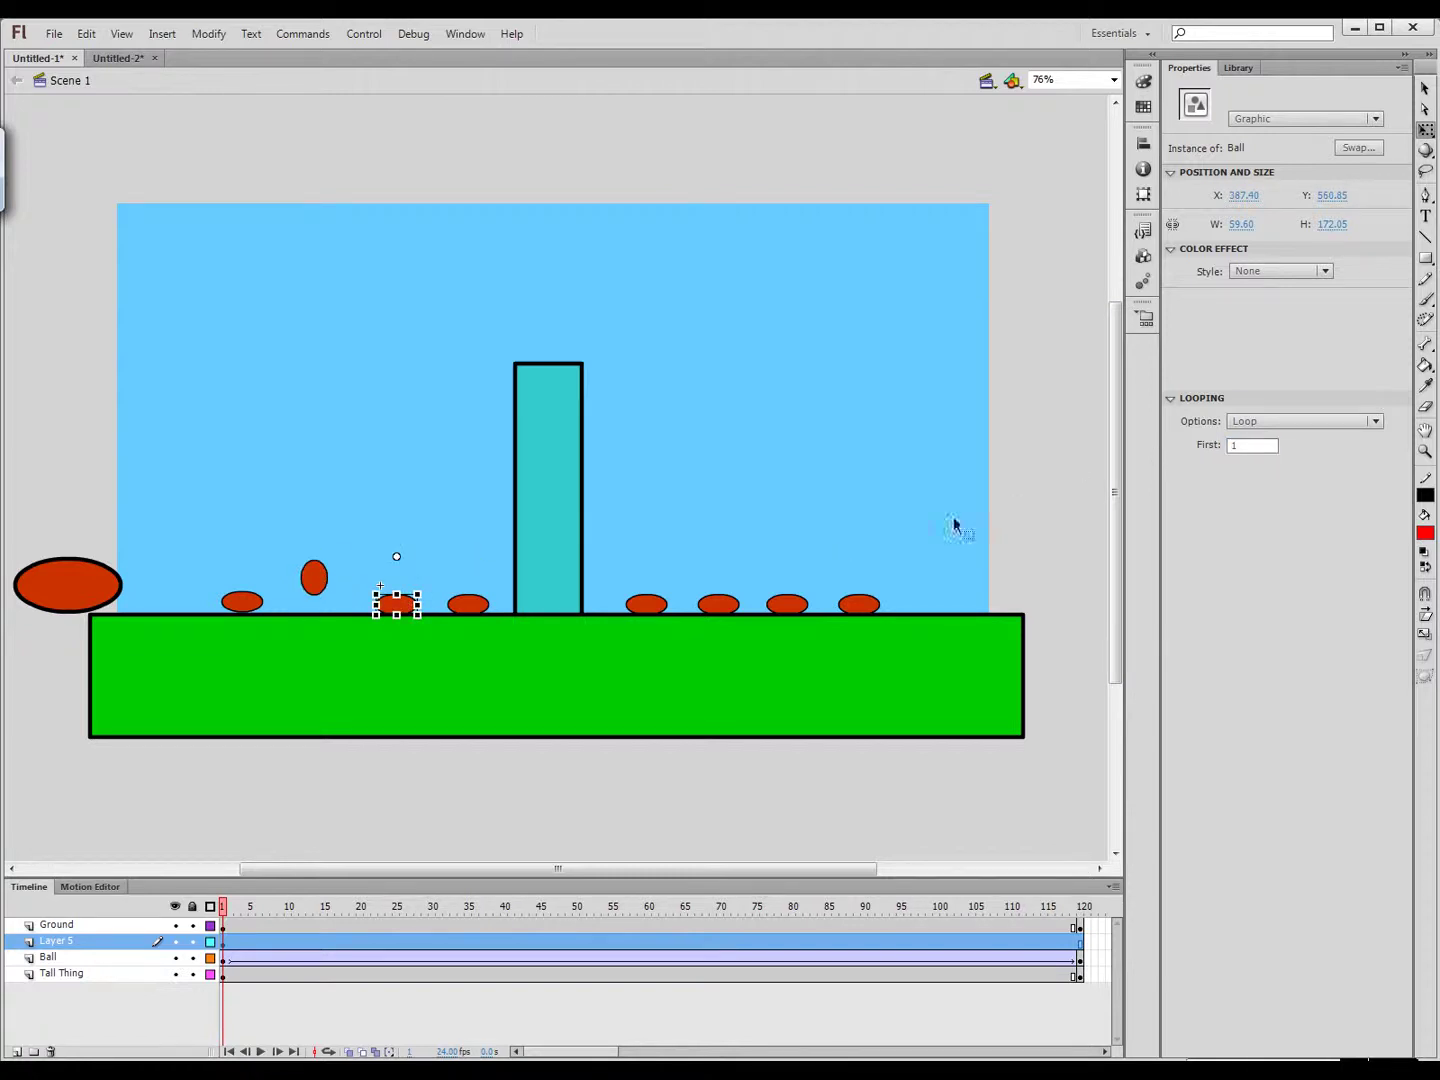
{"action": "left_click", "coordinate": [1247, 447]}
{"action": "type", "text": "5"}
Set the looping first frame to 7 for the fourth small ball from the left and to 9 for the fifth
{"action": "left_click", "coordinate": [468, 604]}
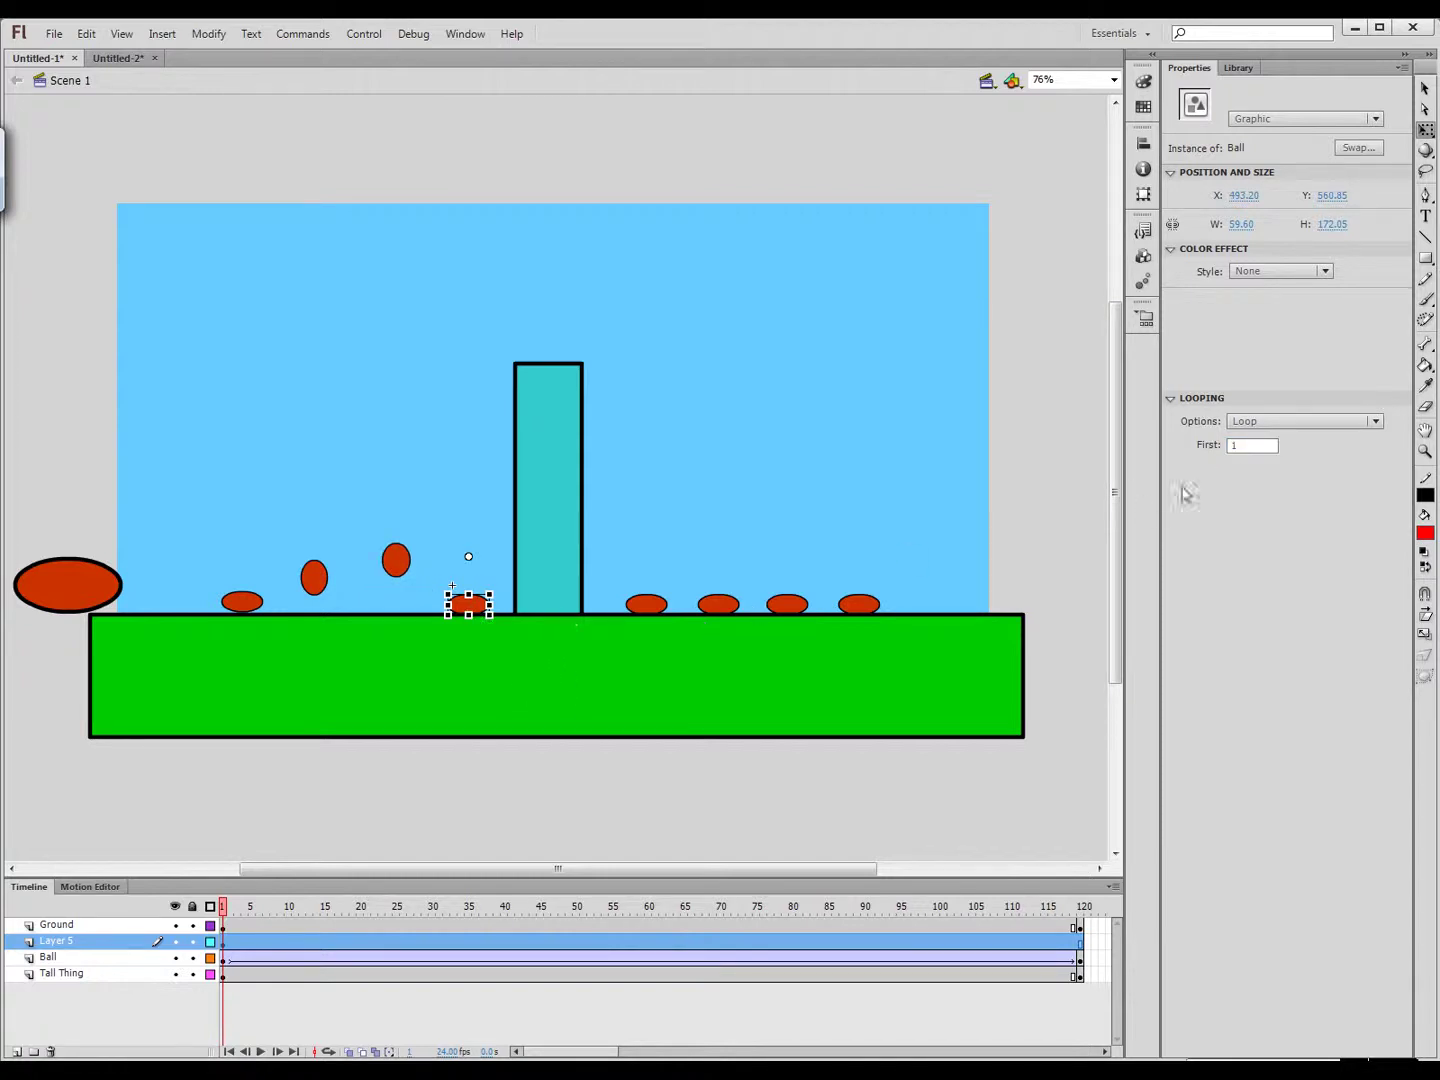
{"action": "left_click", "coordinate": [1248, 446]}
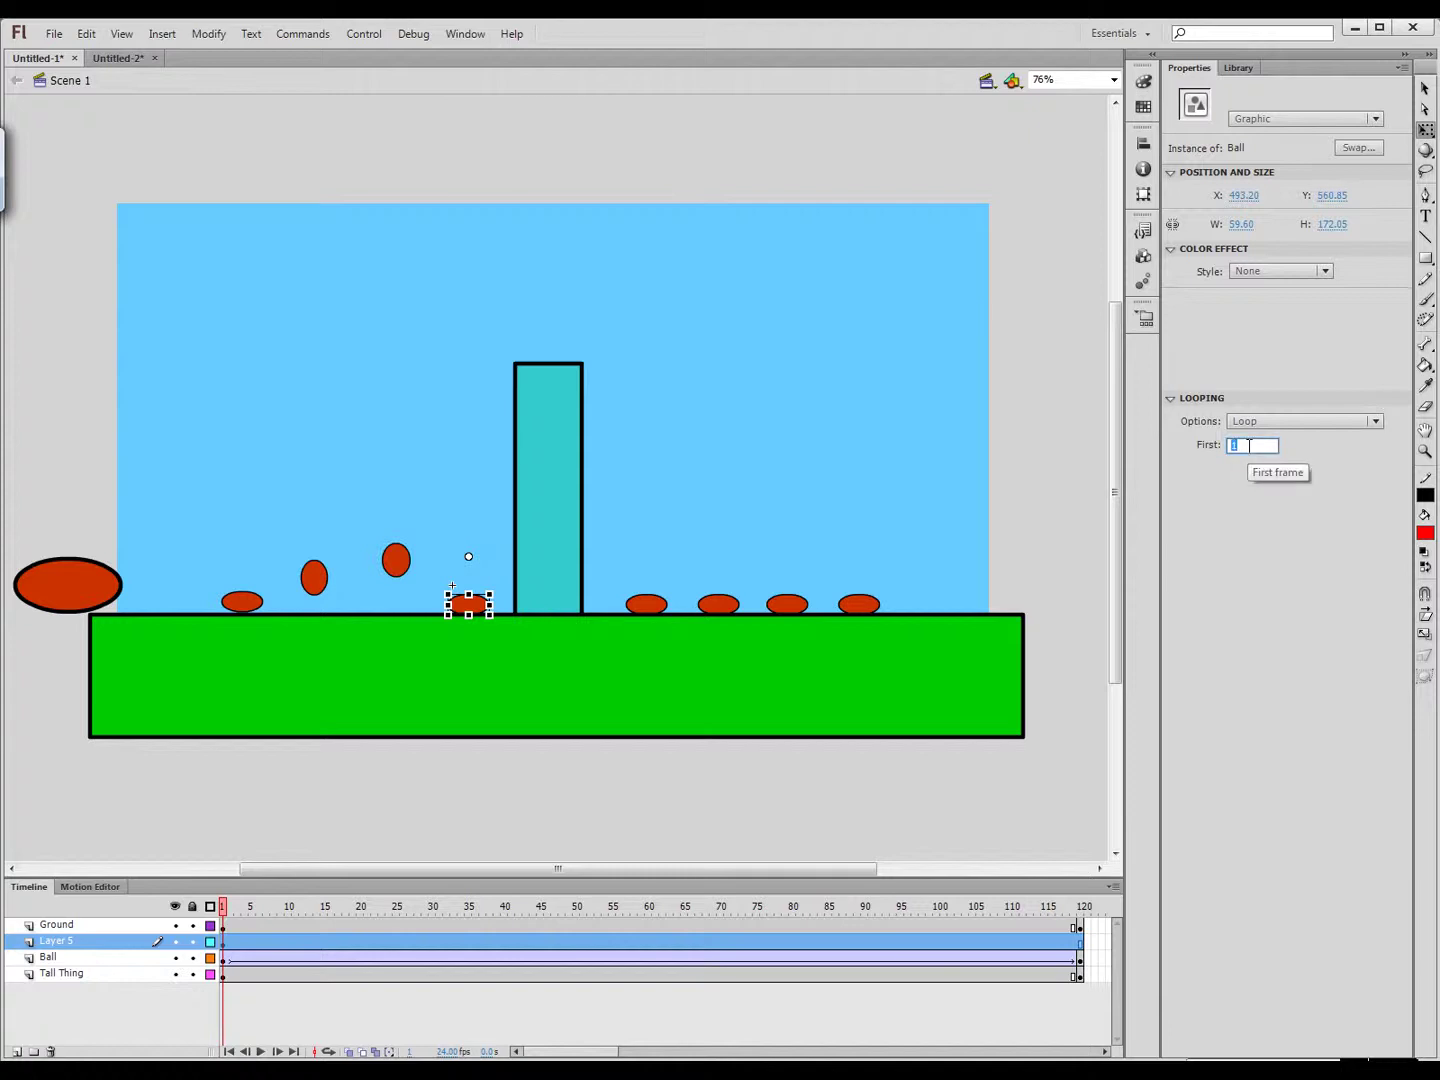
{"action": "type", "text": "7"}
{"action": "key", "text": "Return"}
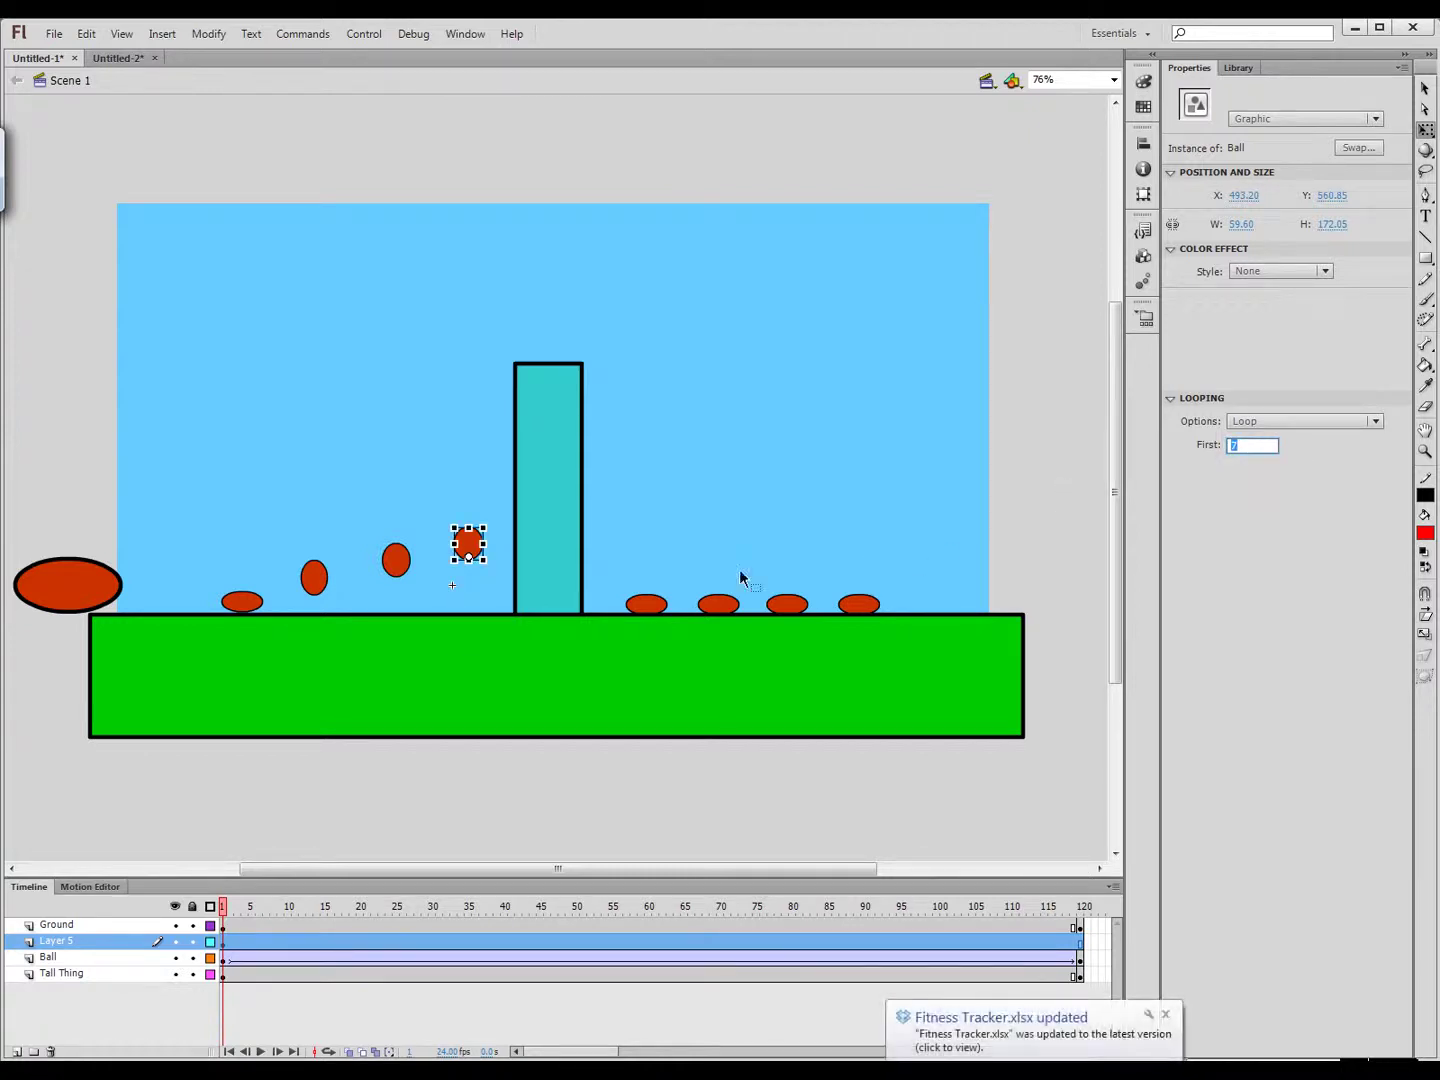
{"action": "left_click", "coordinate": [651, 608]}
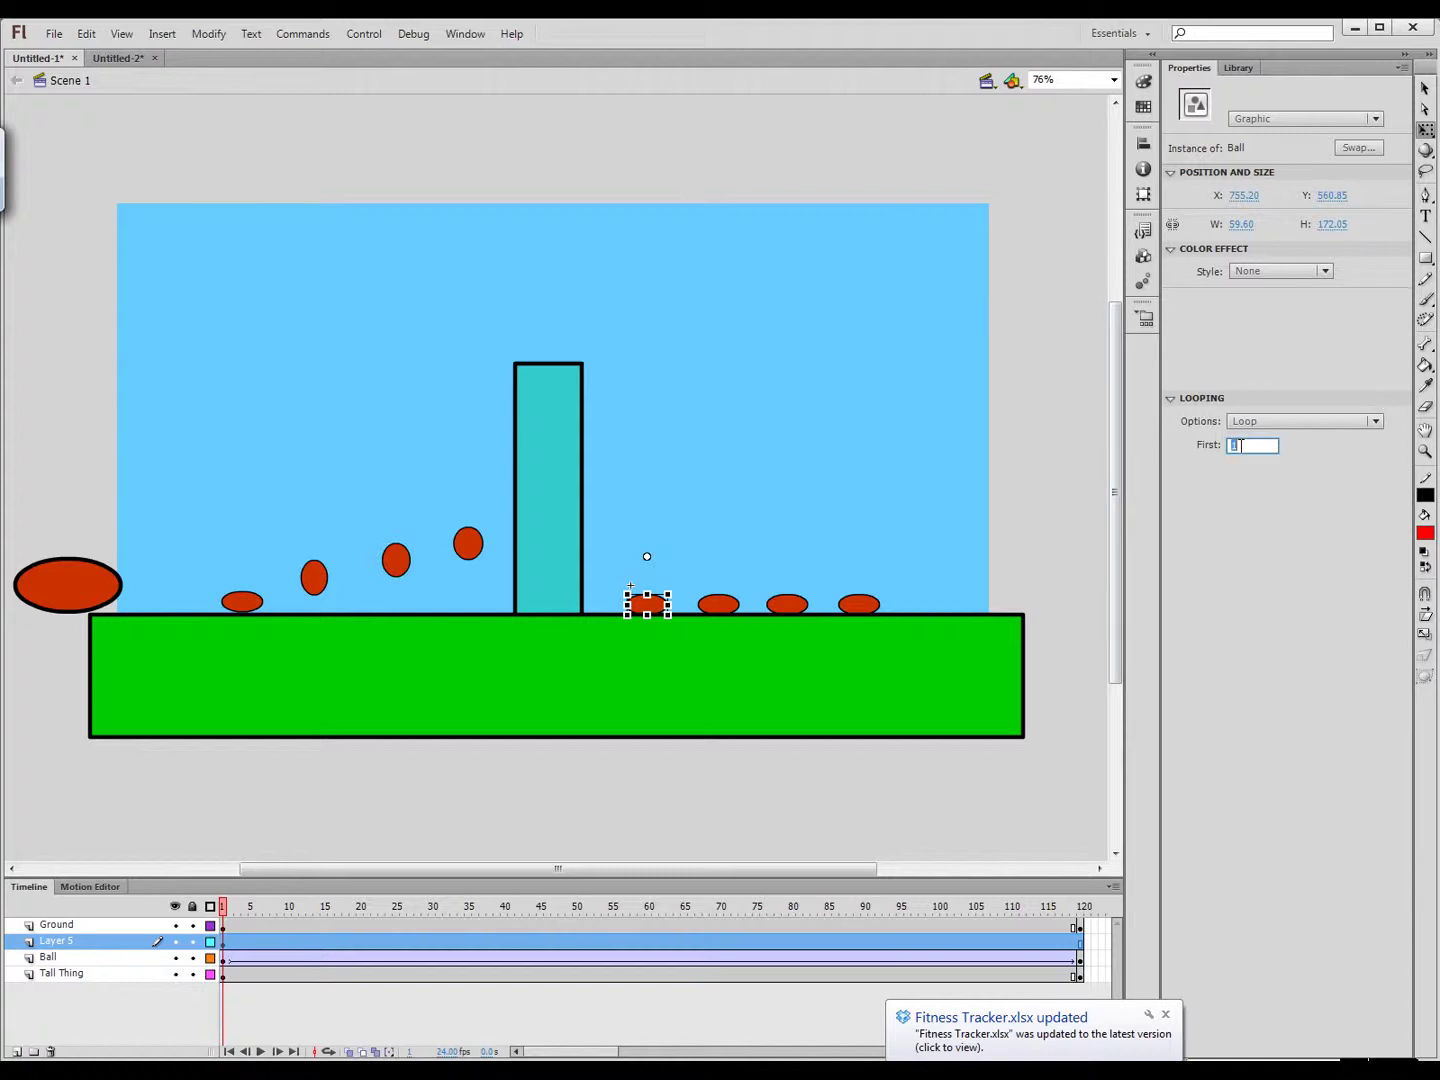
{"action": "type", "text": "8"}
{"action": "key", "text": "Return"}
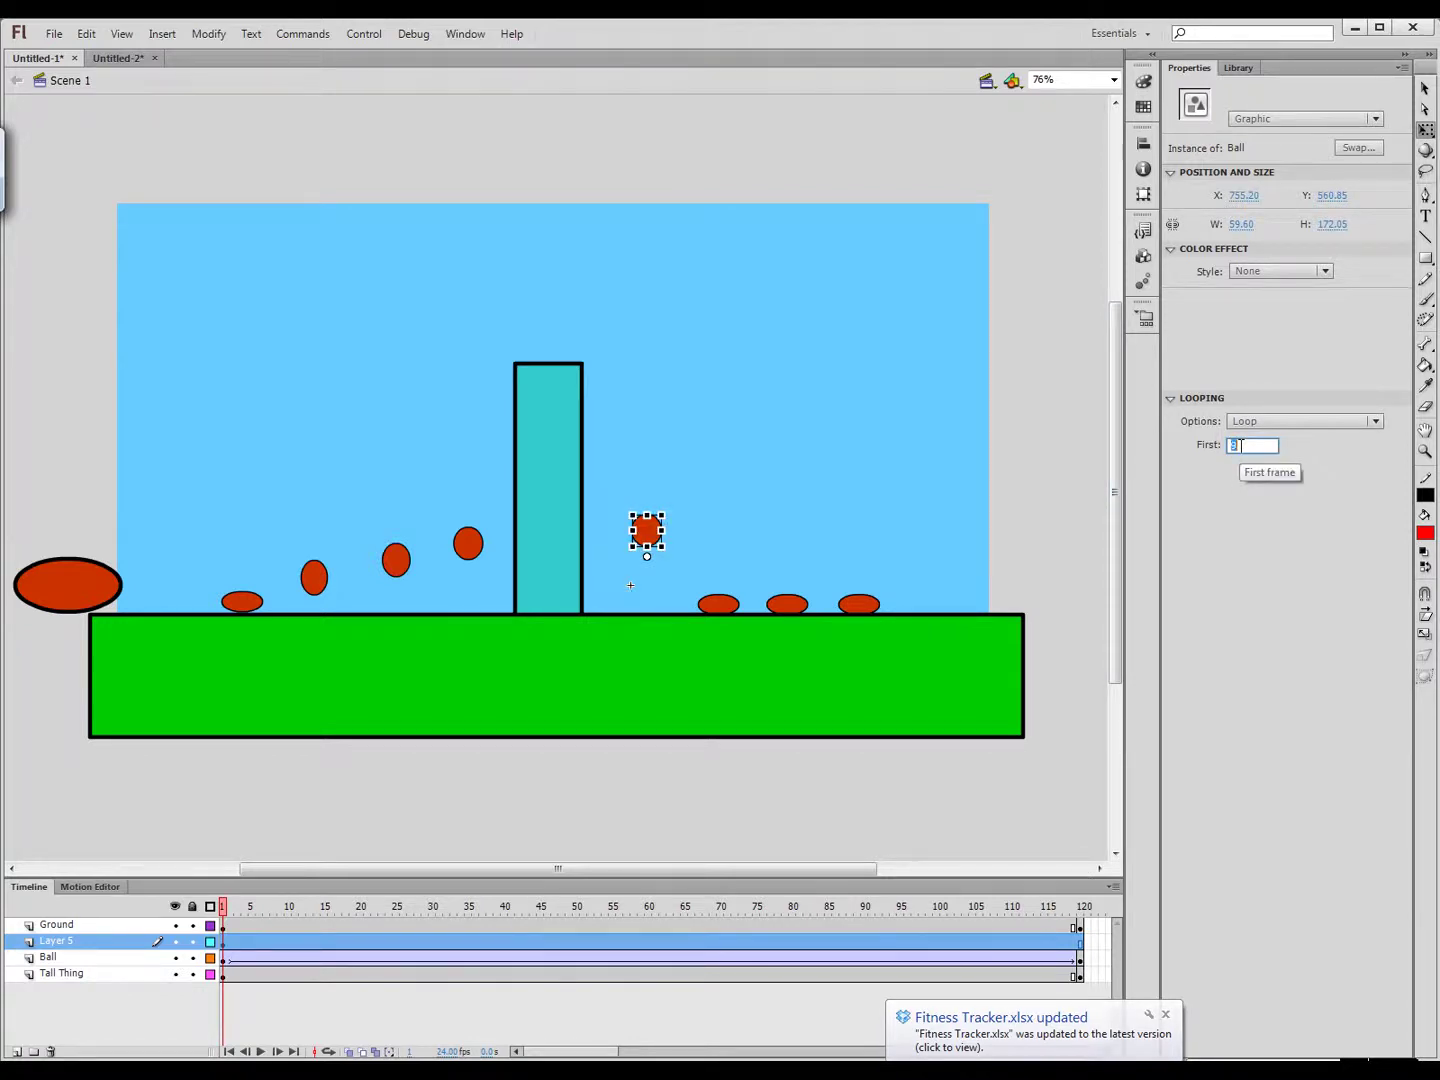
Set the looping first frame to 11, 13 and 15 for the sixth, seventh and eighth small balls
{"action": "left_click", "coordinate": [719, 604]}
{"action": "left_click", "coordinate": [1250, 446]}
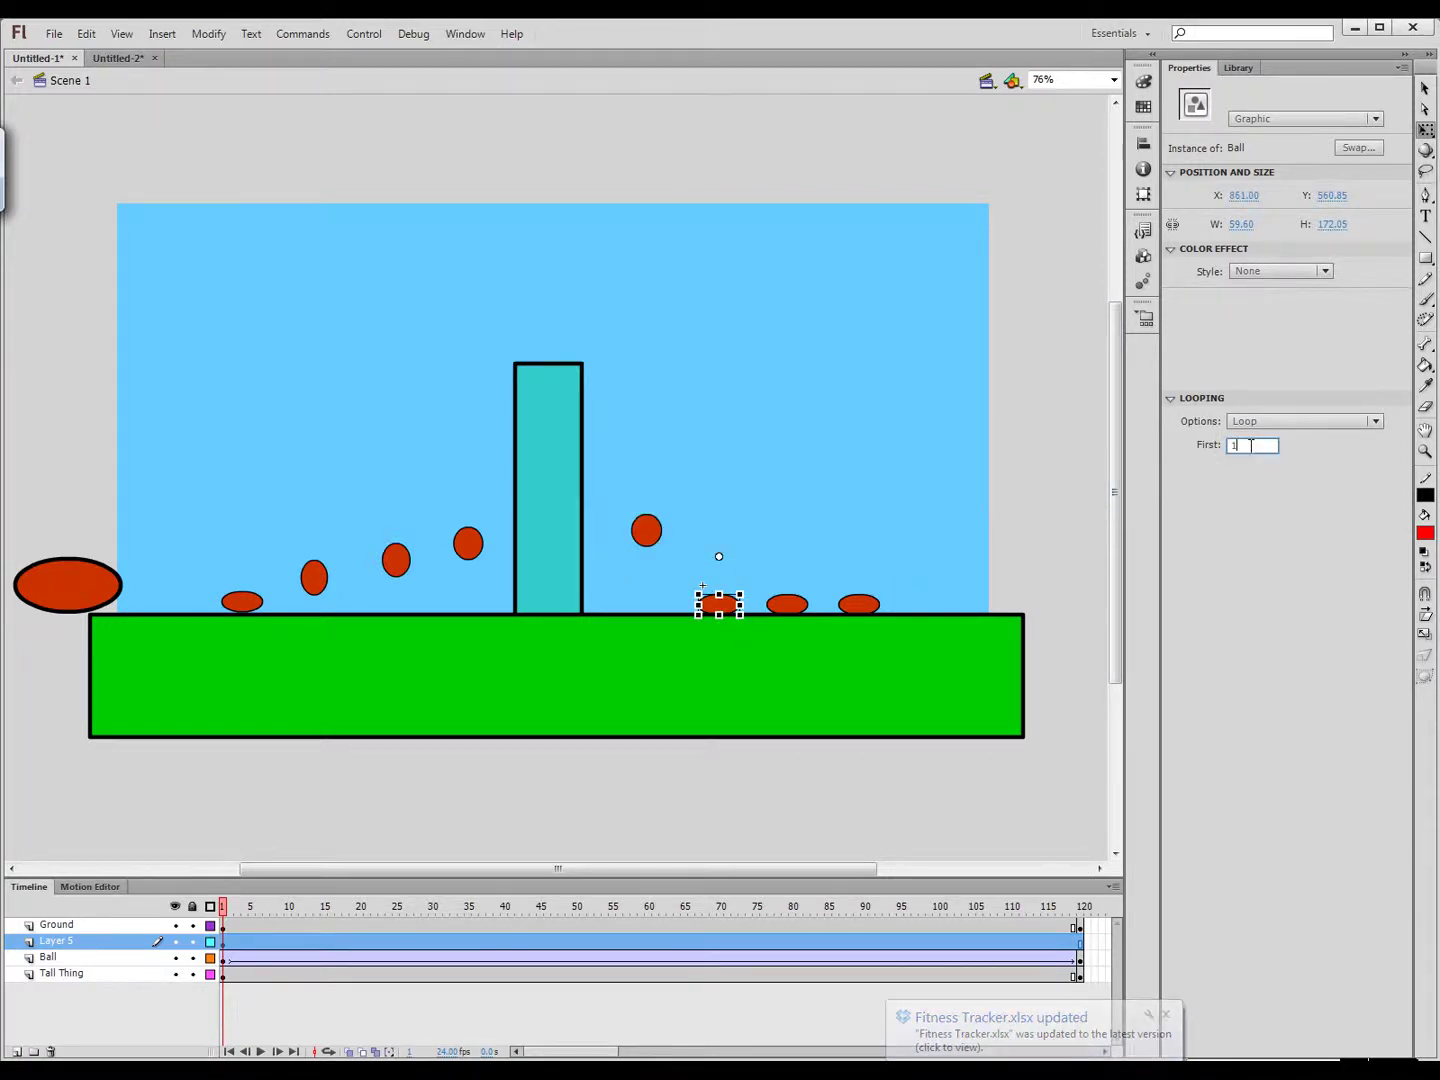
{"action": "type", "text": "11"}
{"action": "key", "text": "Return"}
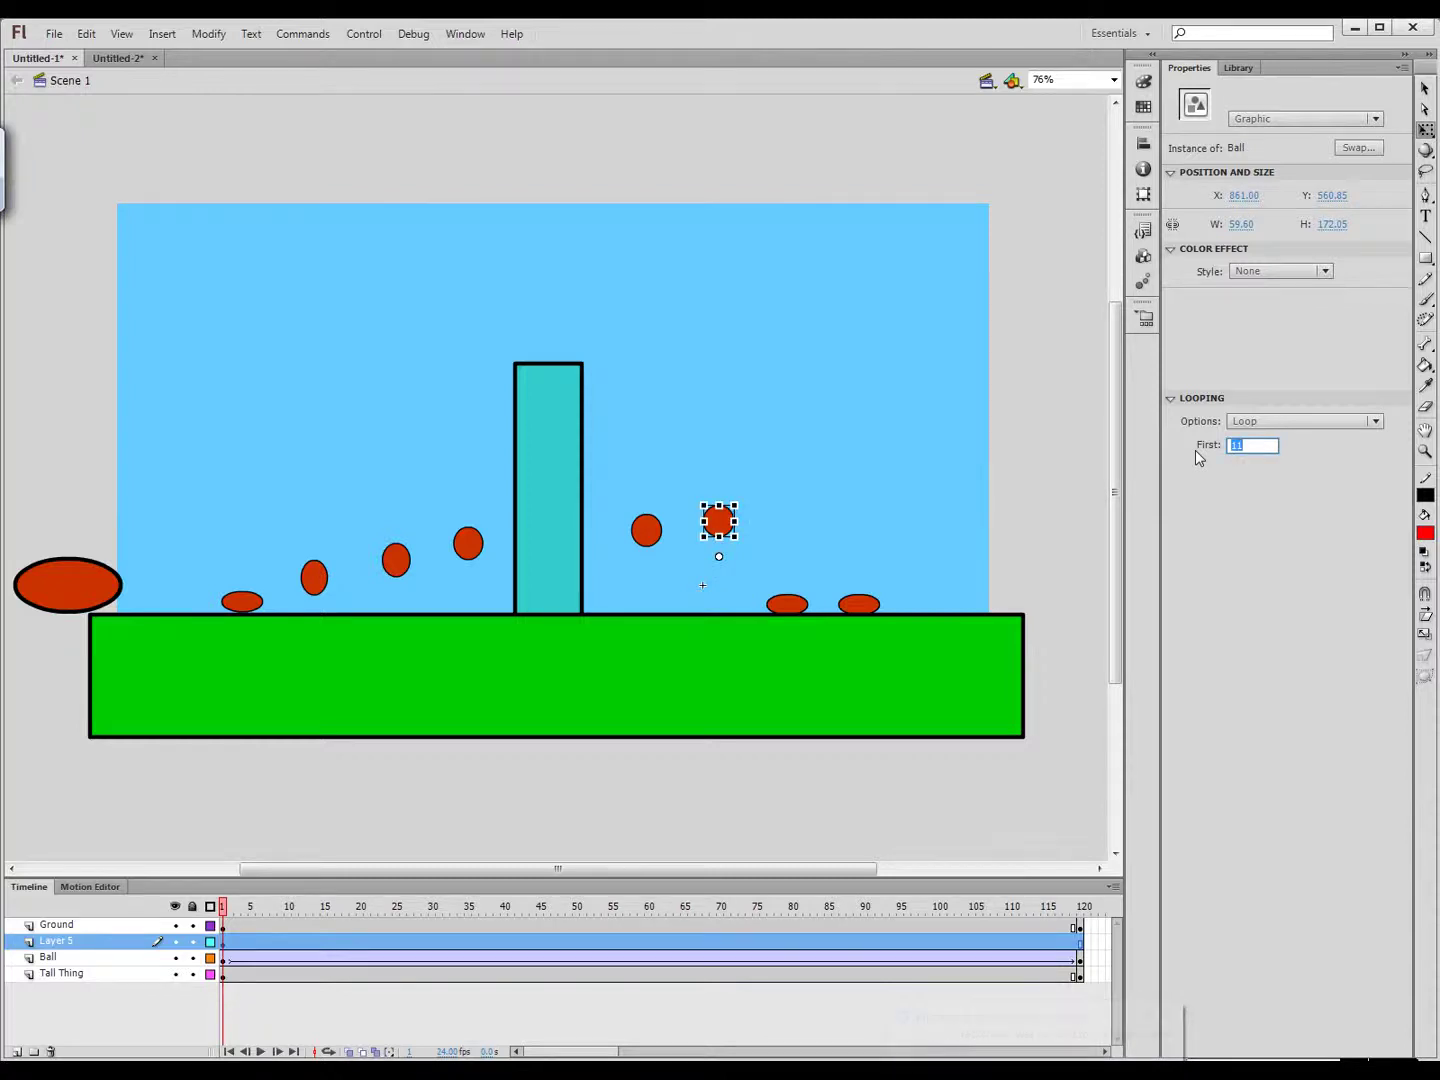
{"action": "left_click", "coordinate": [796, 602]}
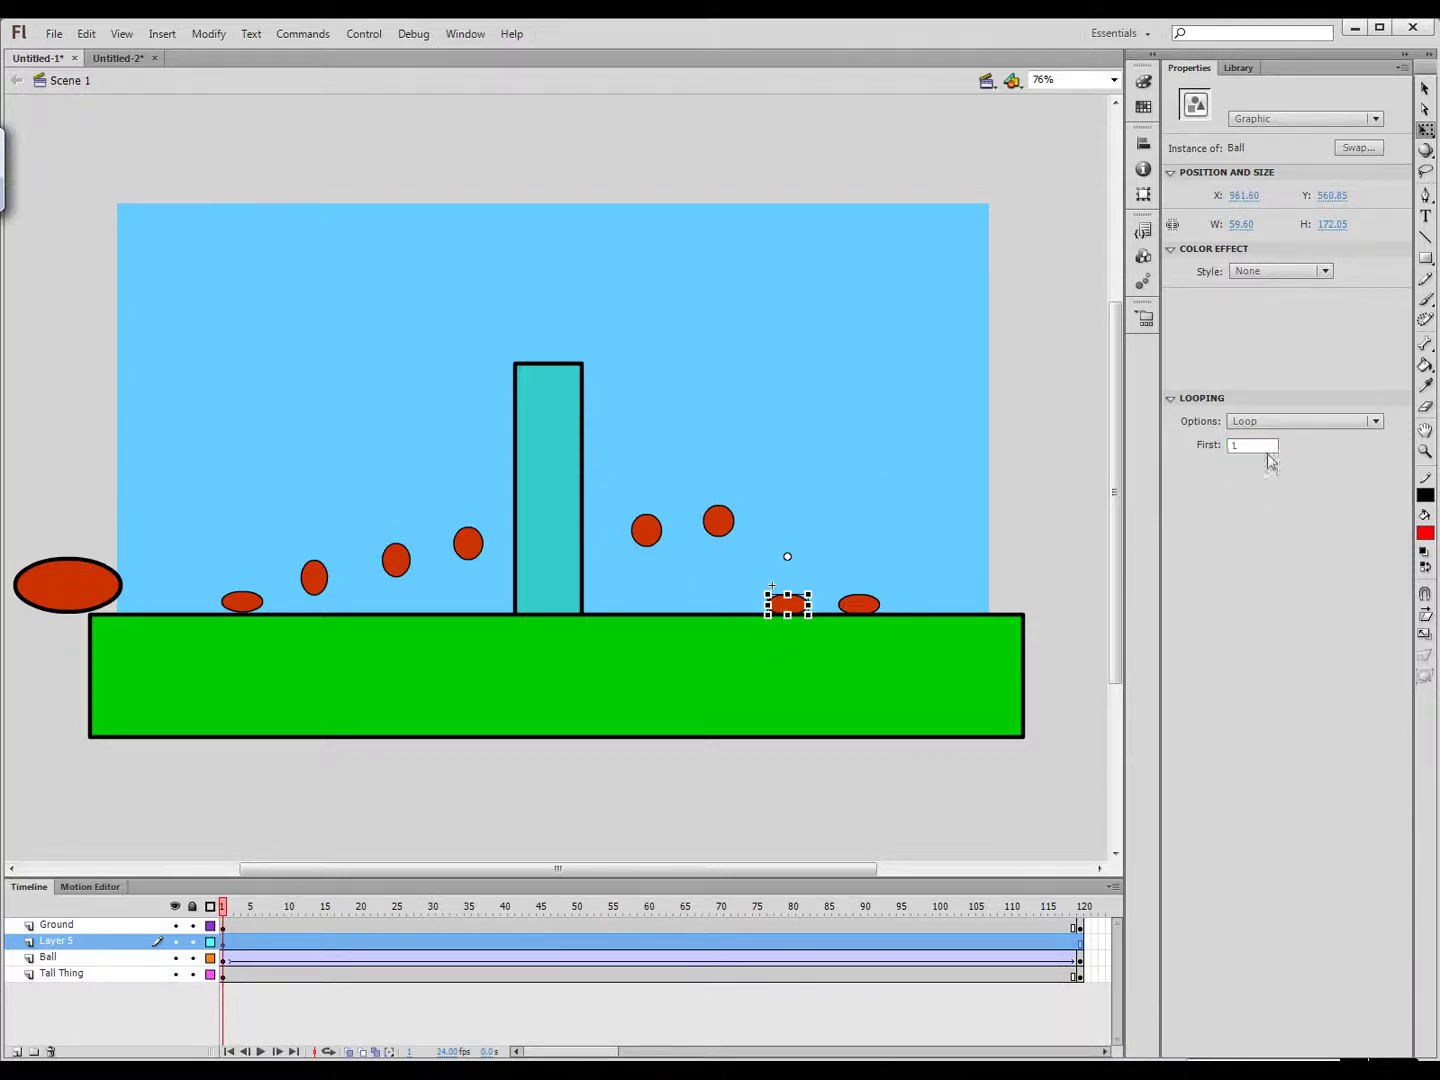
{"action": "left_click", "coordinate": [1251, 446]}
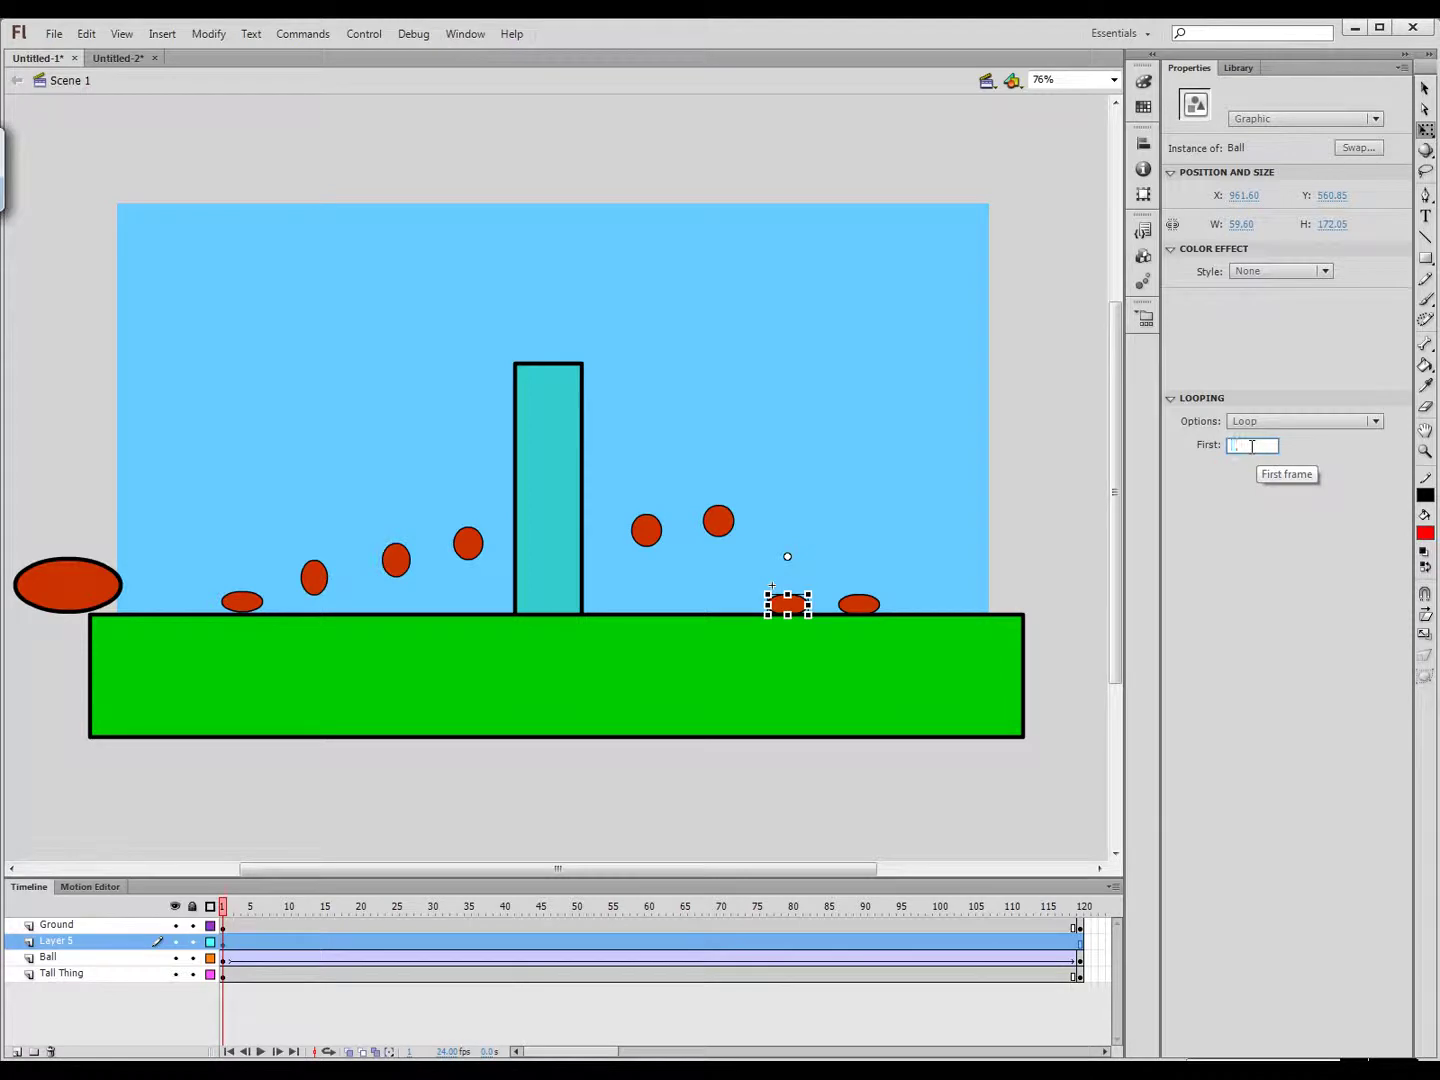
{"action": "type", "text": "13"}
{"action": "key", "text": "Return"}
{"action": "left_click", "coordinate": [864, 606]}
{"action": "left_click", "coordinate": [1271, 446]}
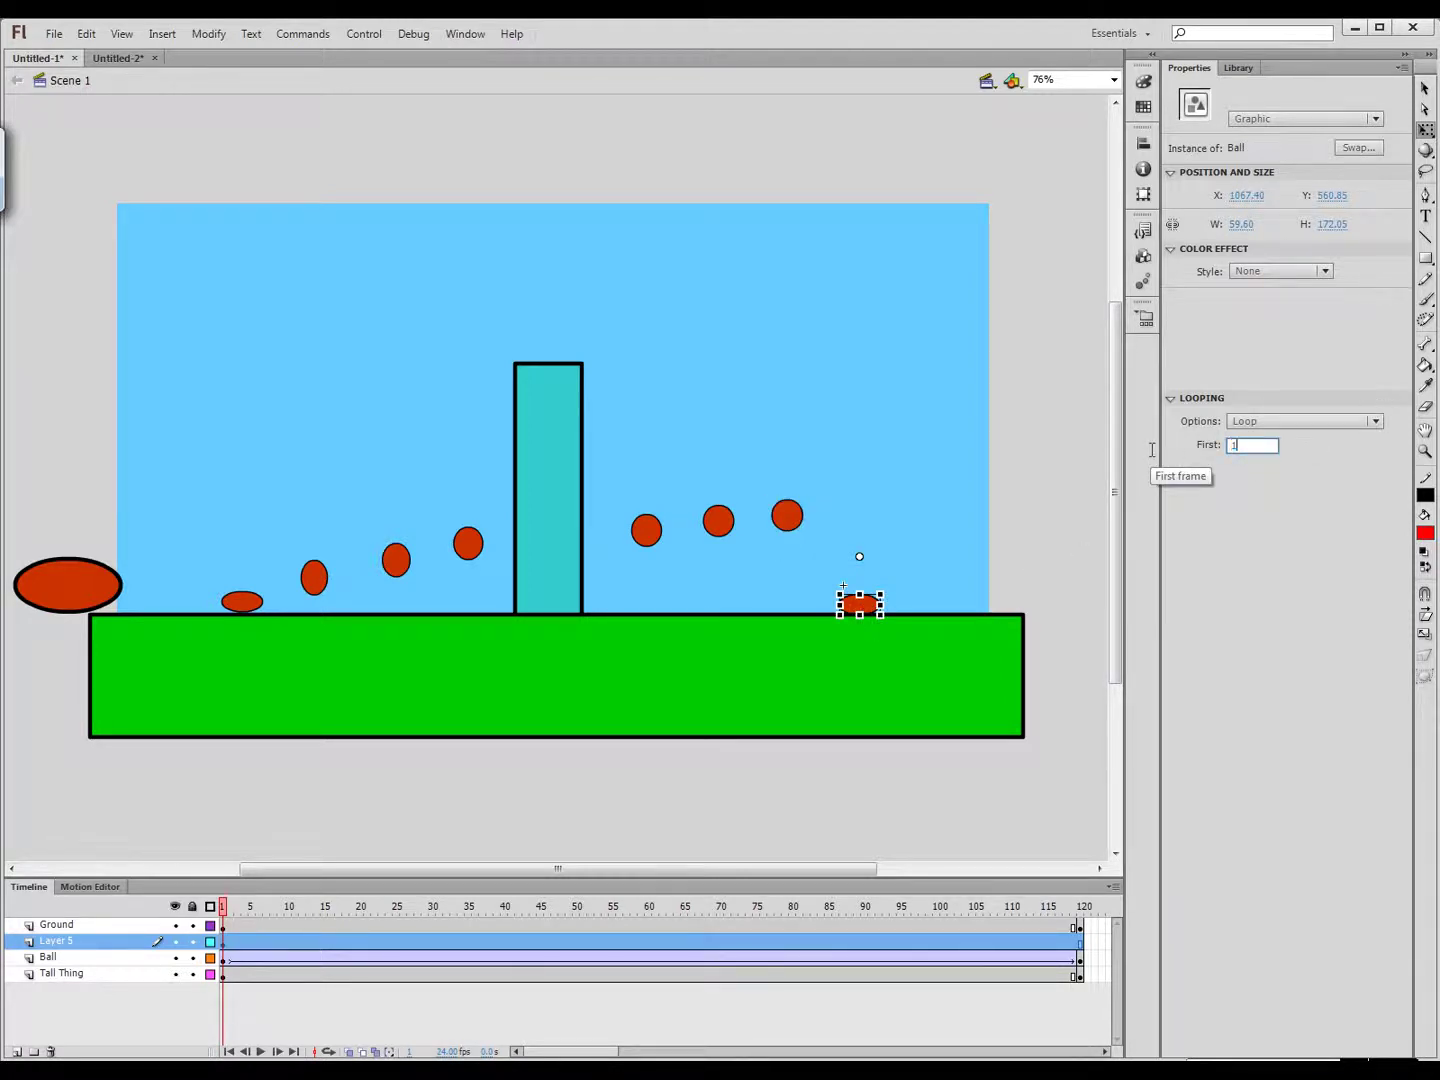
{"action": "type", "text": "15"}
{"action": "key", "text": "Return"}
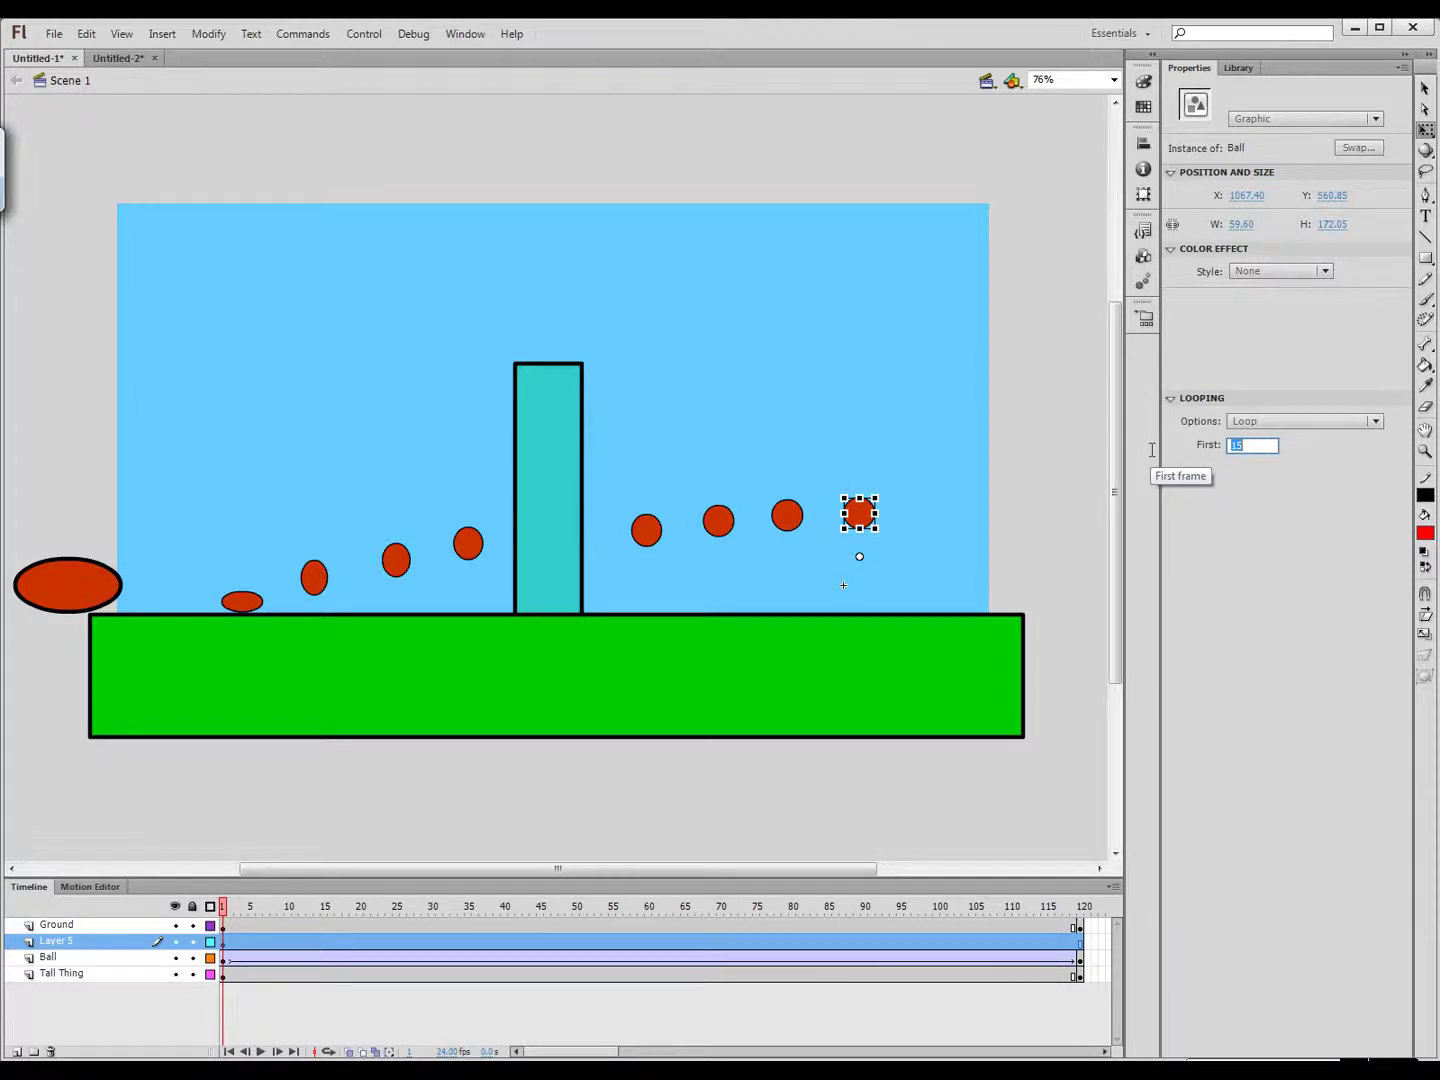
Play the animation, move the Ball layer above Layer 5, and play it again
{"action": "left_click", "coordinate": [1050, 480]}
{"action": "key", "text": "Return"}
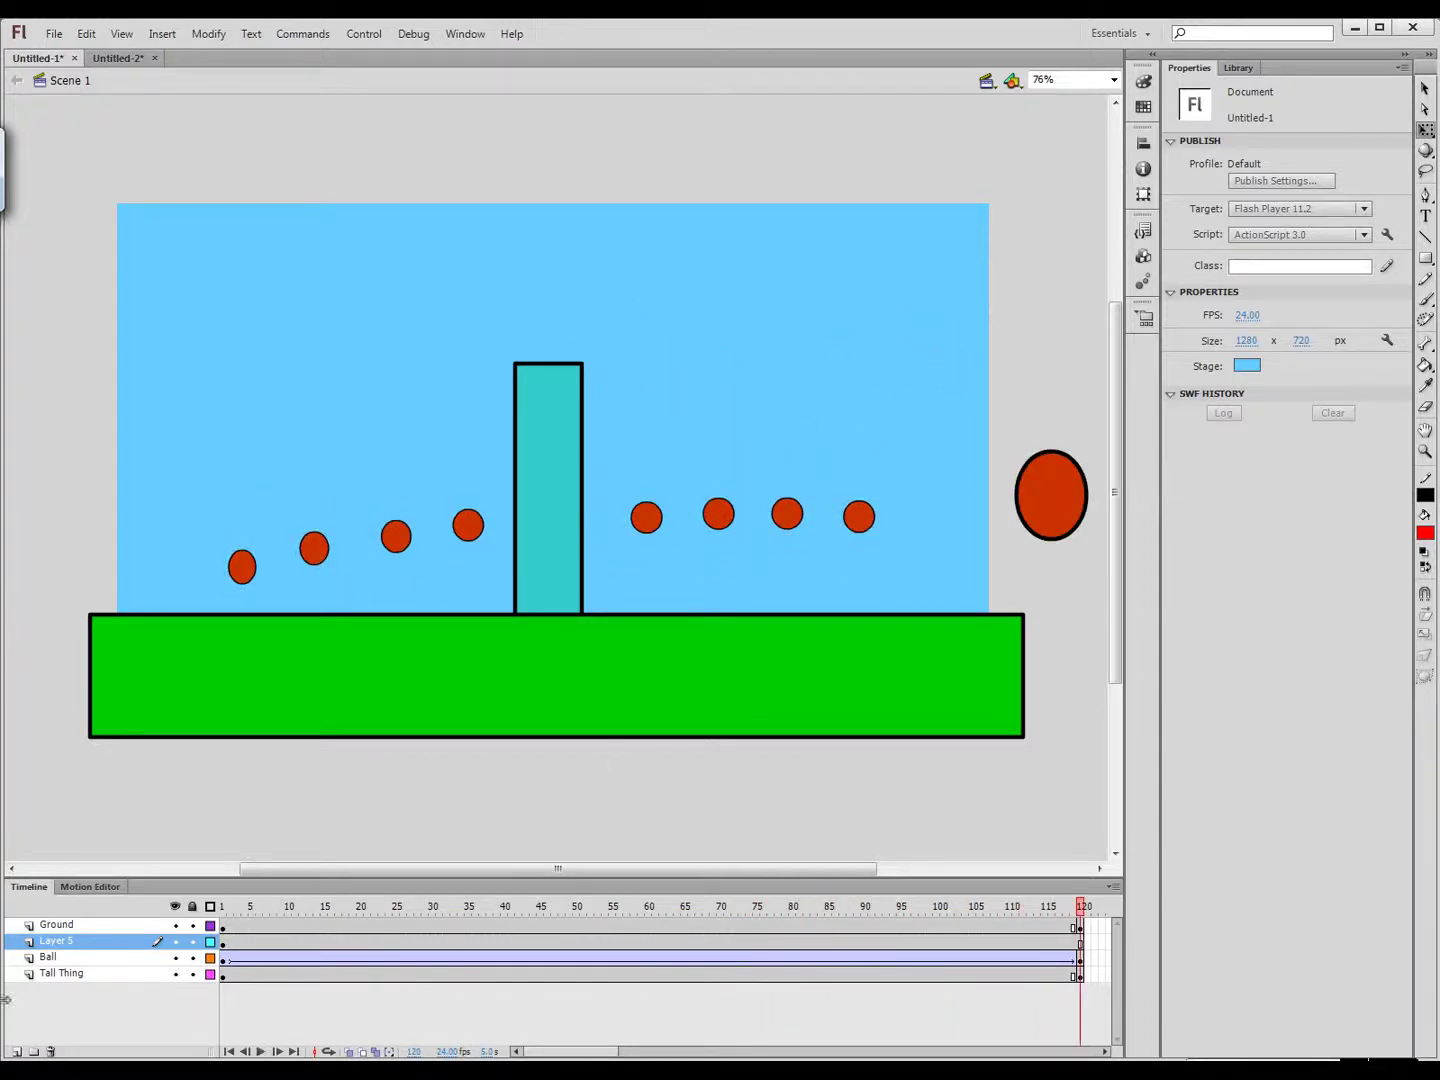
{"action": "left_click_drag", "start_coordinate": [30, 960], "coordinate": [30, 942]}
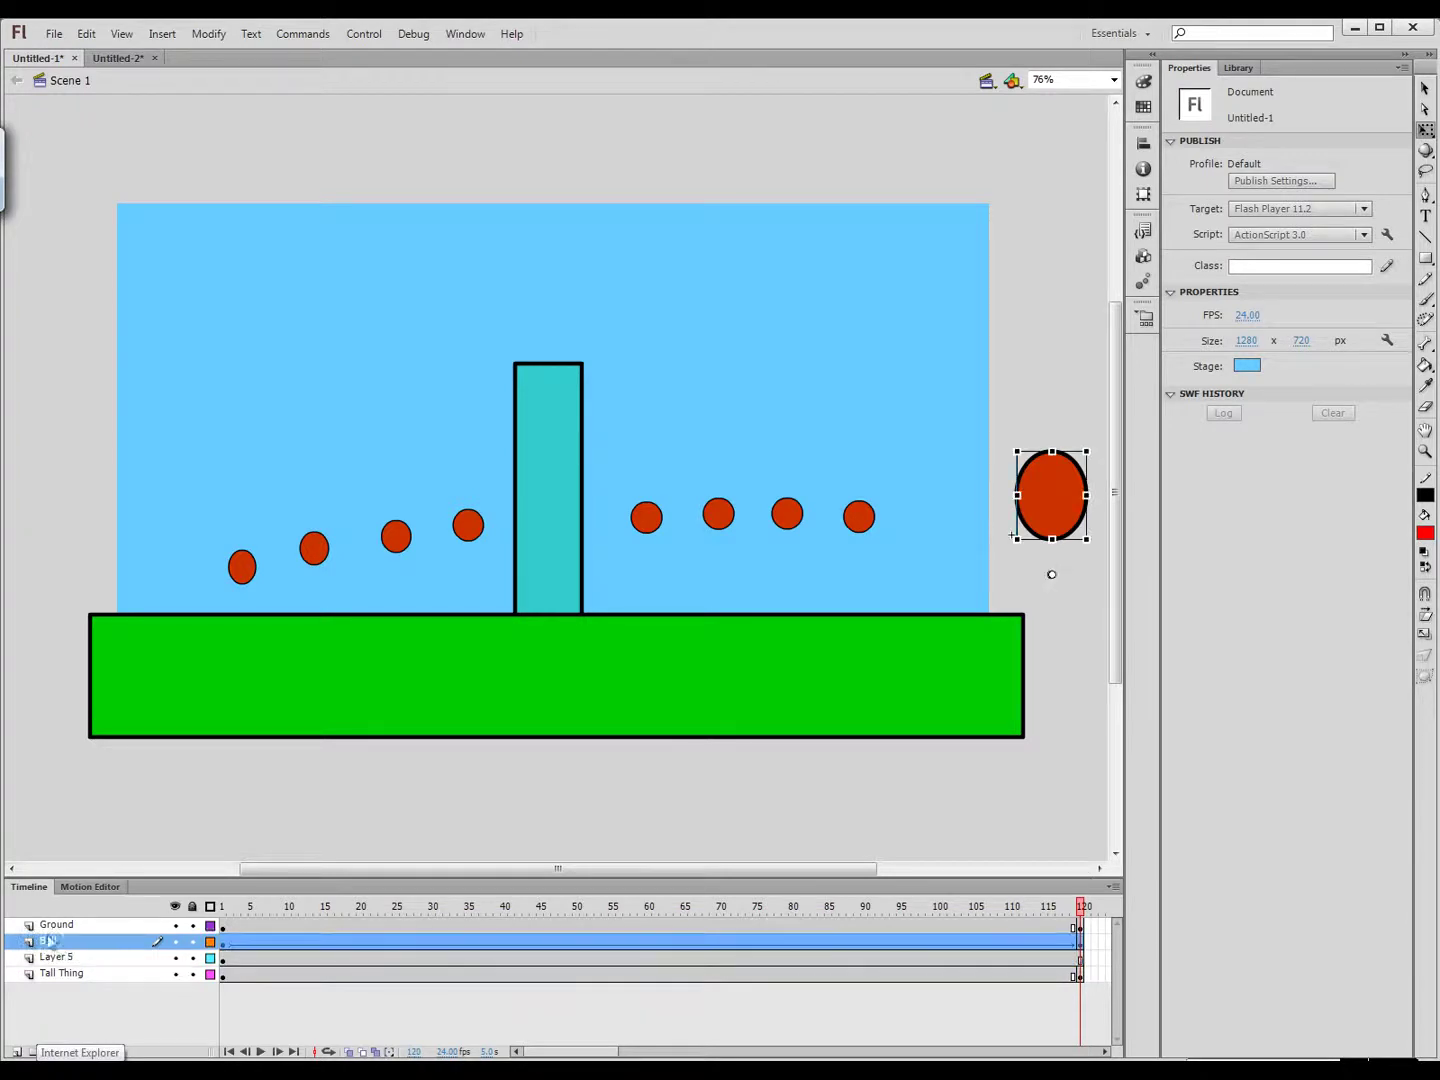
{"action": "key", "text": "Return"}
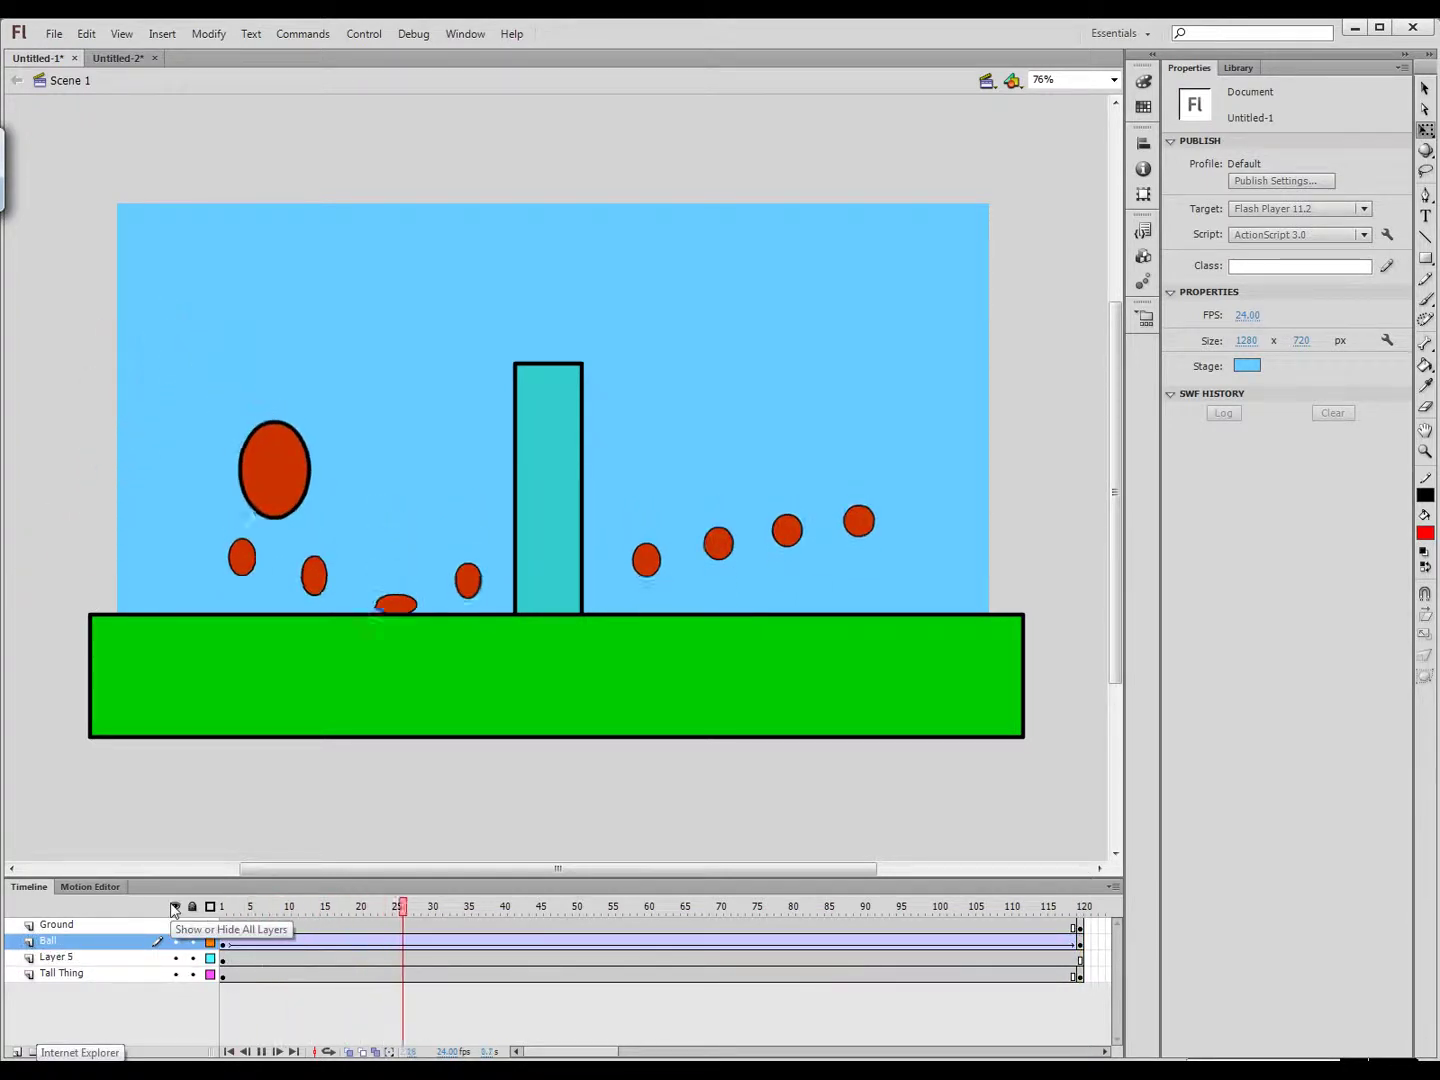
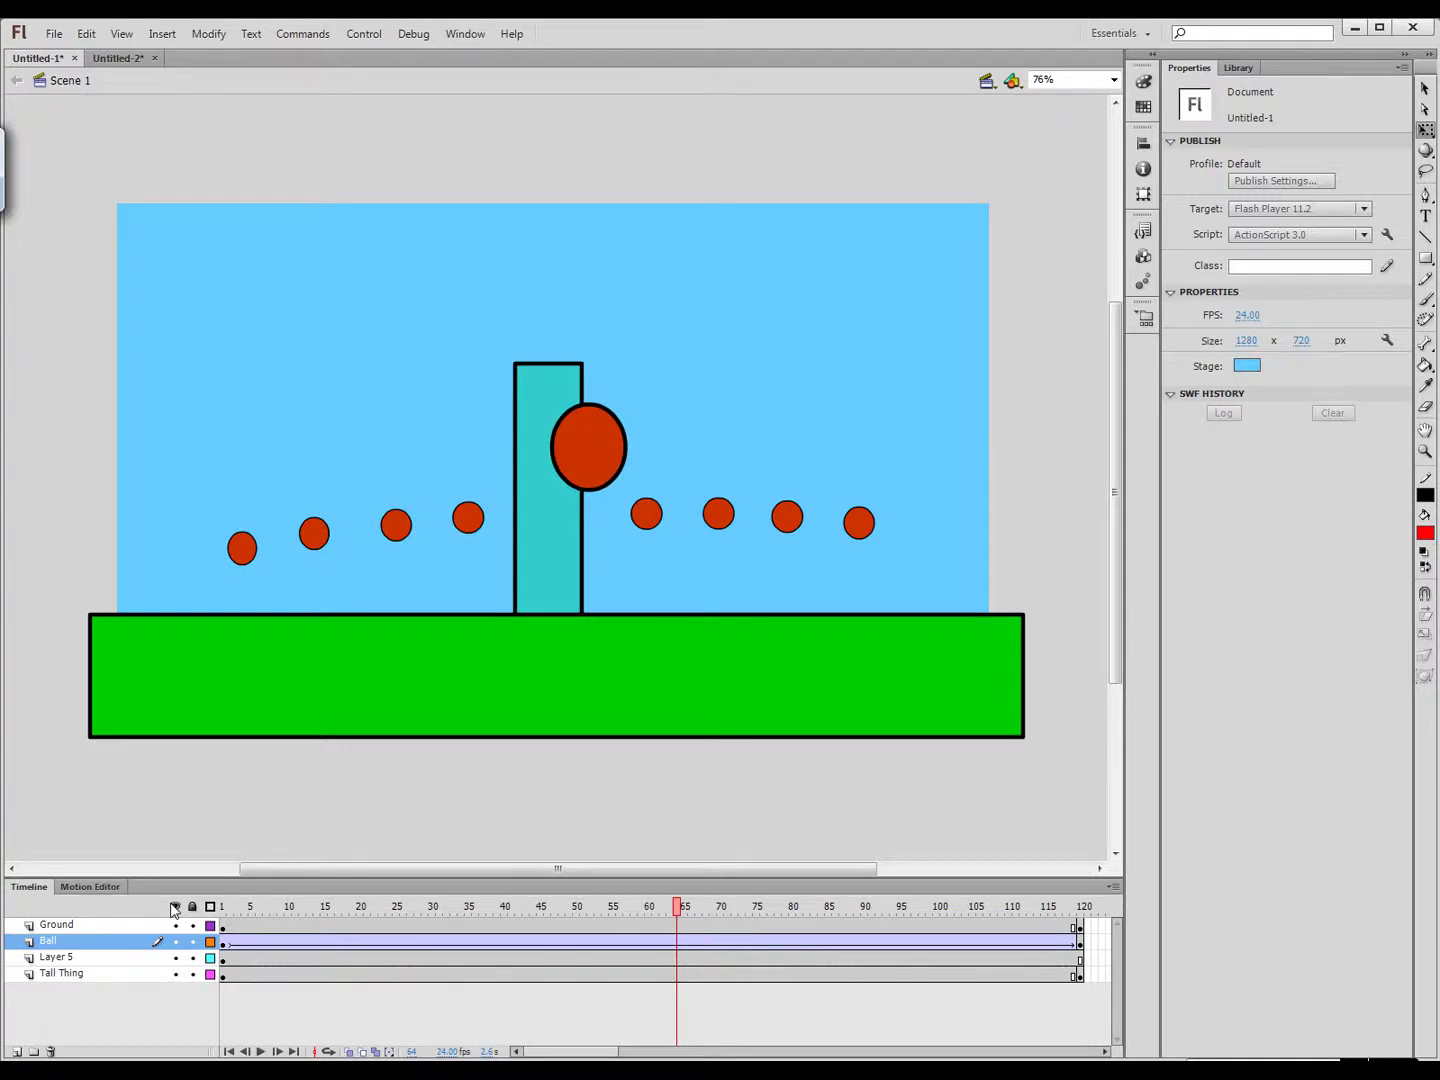
Duplicate the Ball symbol in the library as a graphic symbol named Ball Lean
{"action": "left_click", "coordinate": [1238, 67]}
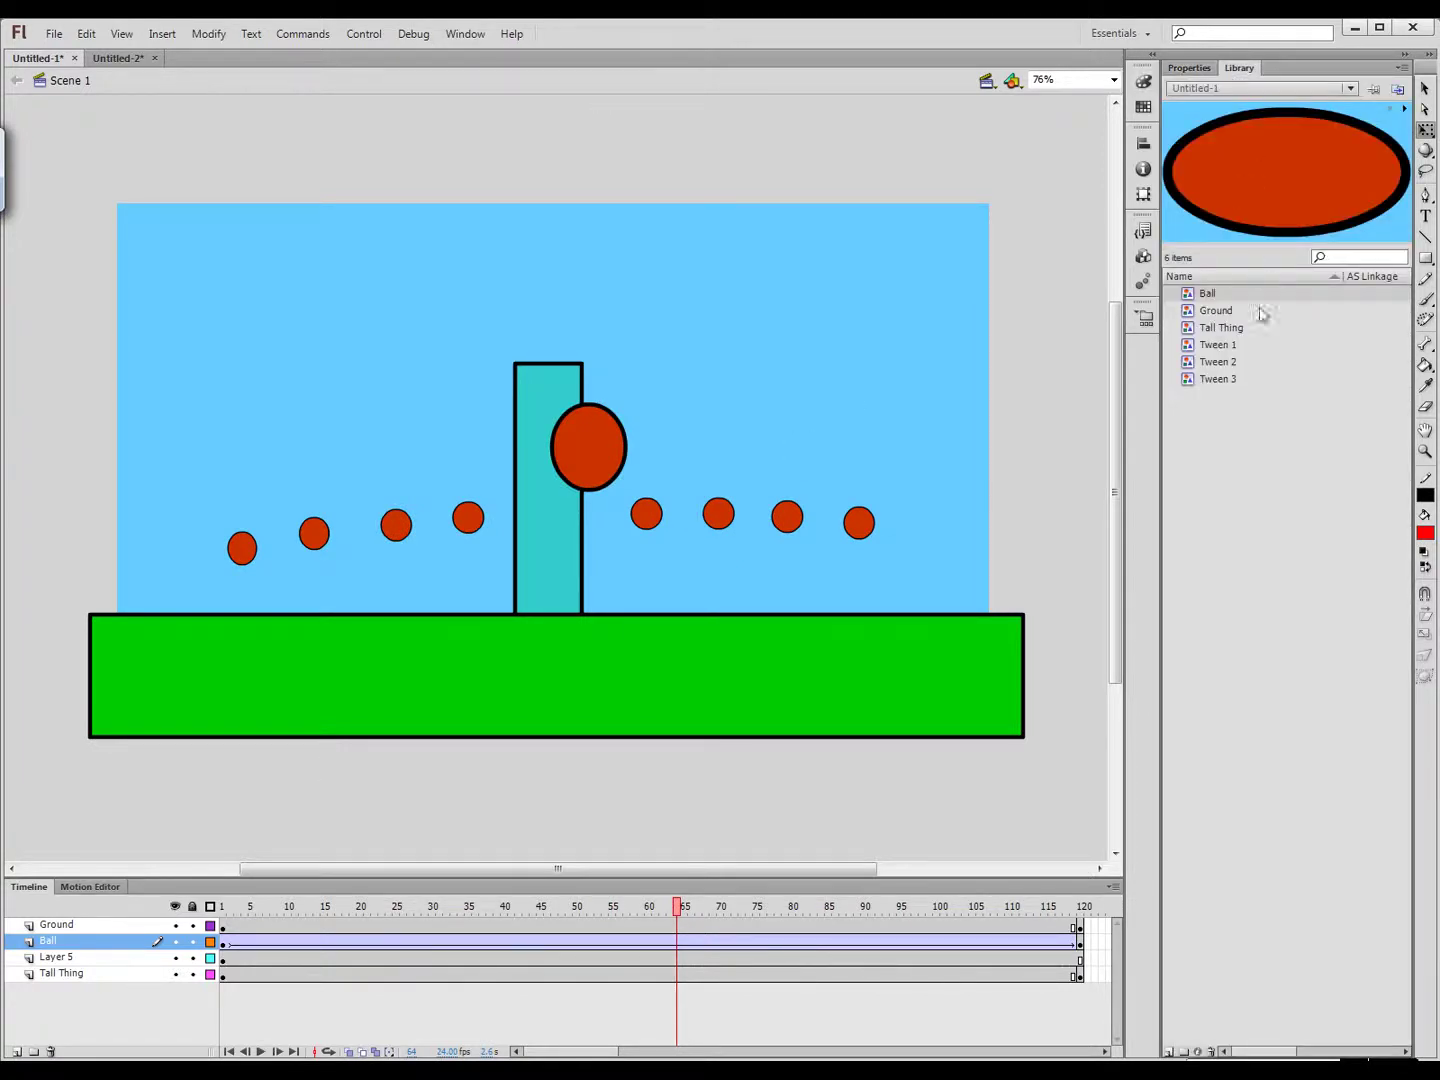
{"action": "right_click", "coordinate": [1187, 295]}
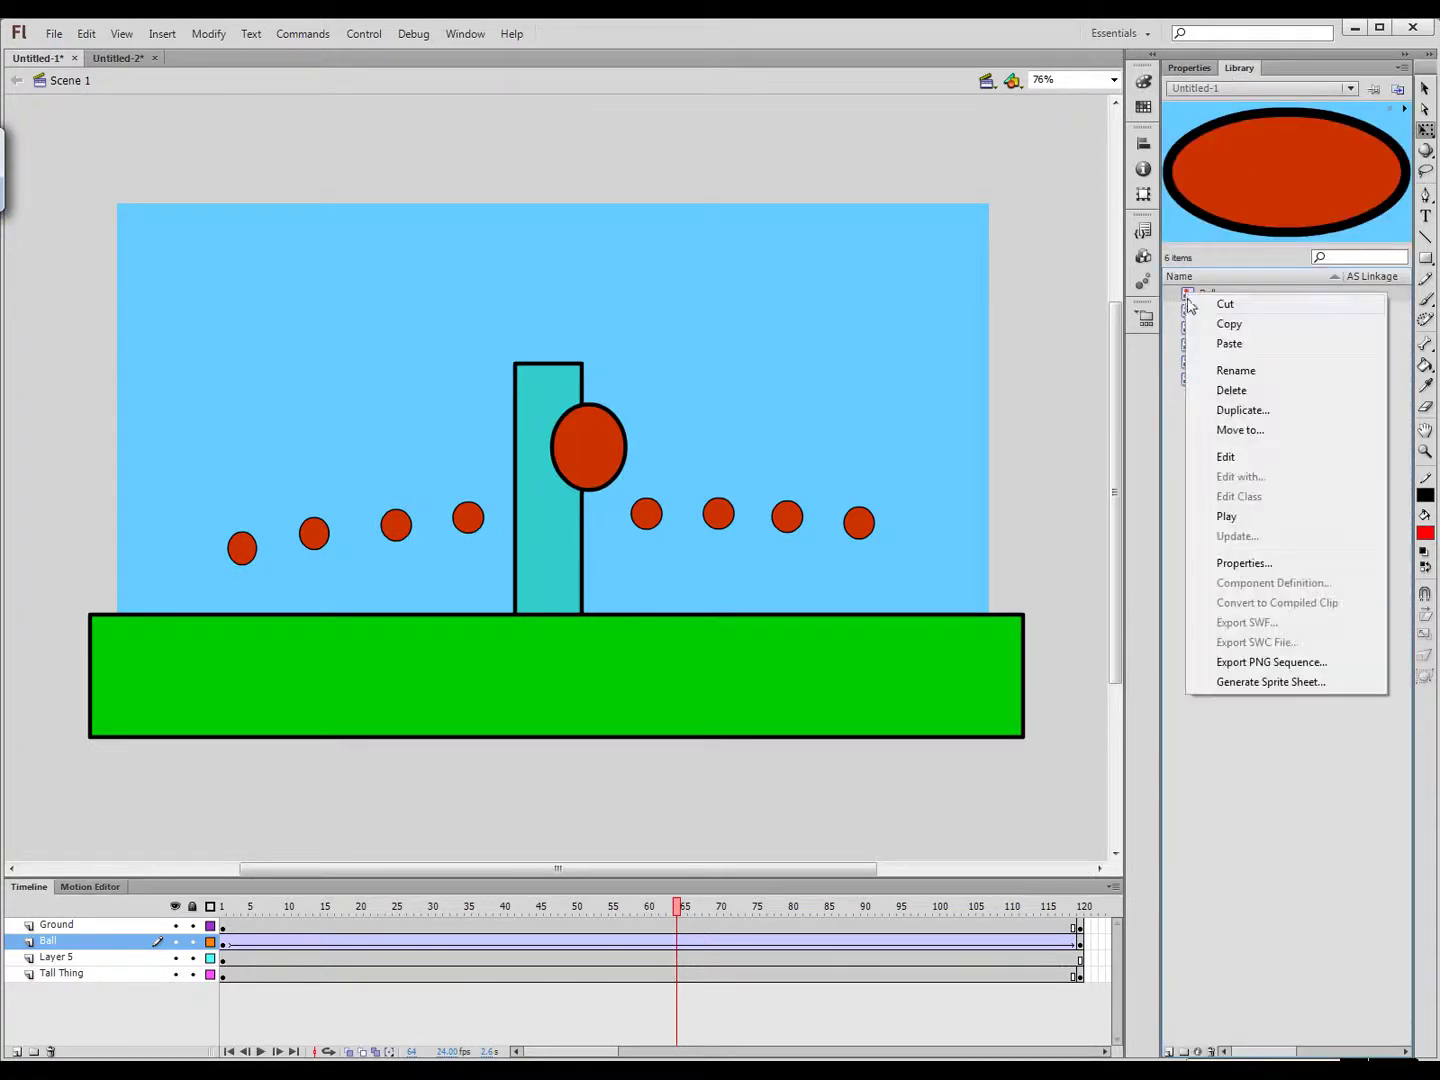
{"action": "left_click", "coordinate": [1243, 410]}
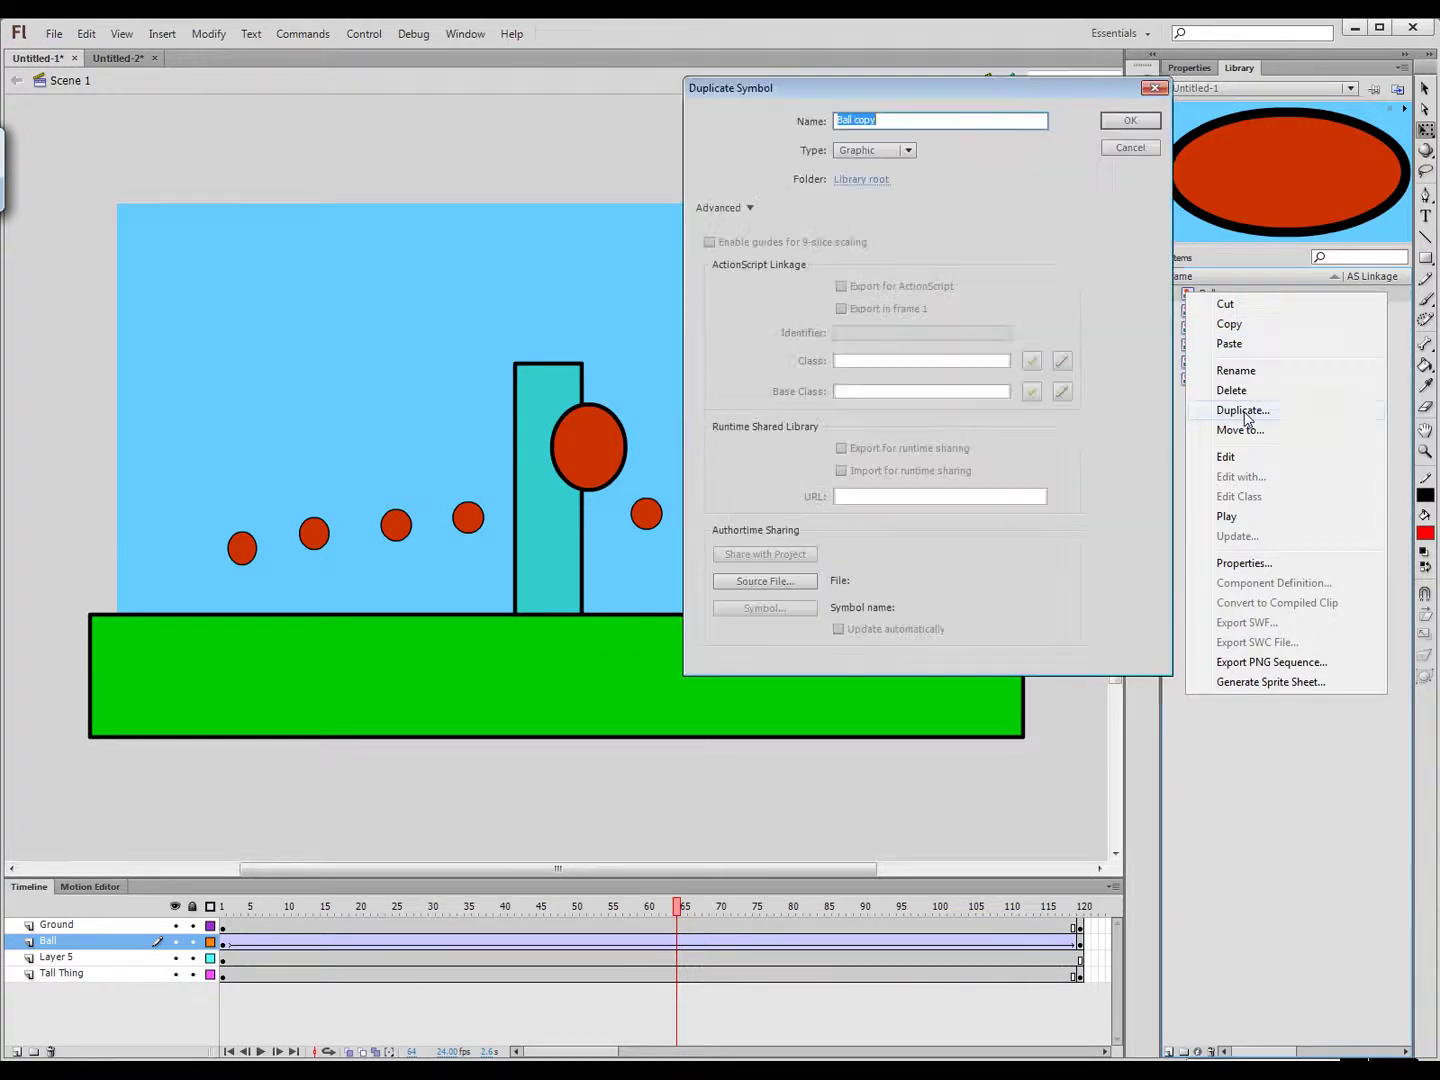
{"action": "left_click", "coordinate": [906, 121]}
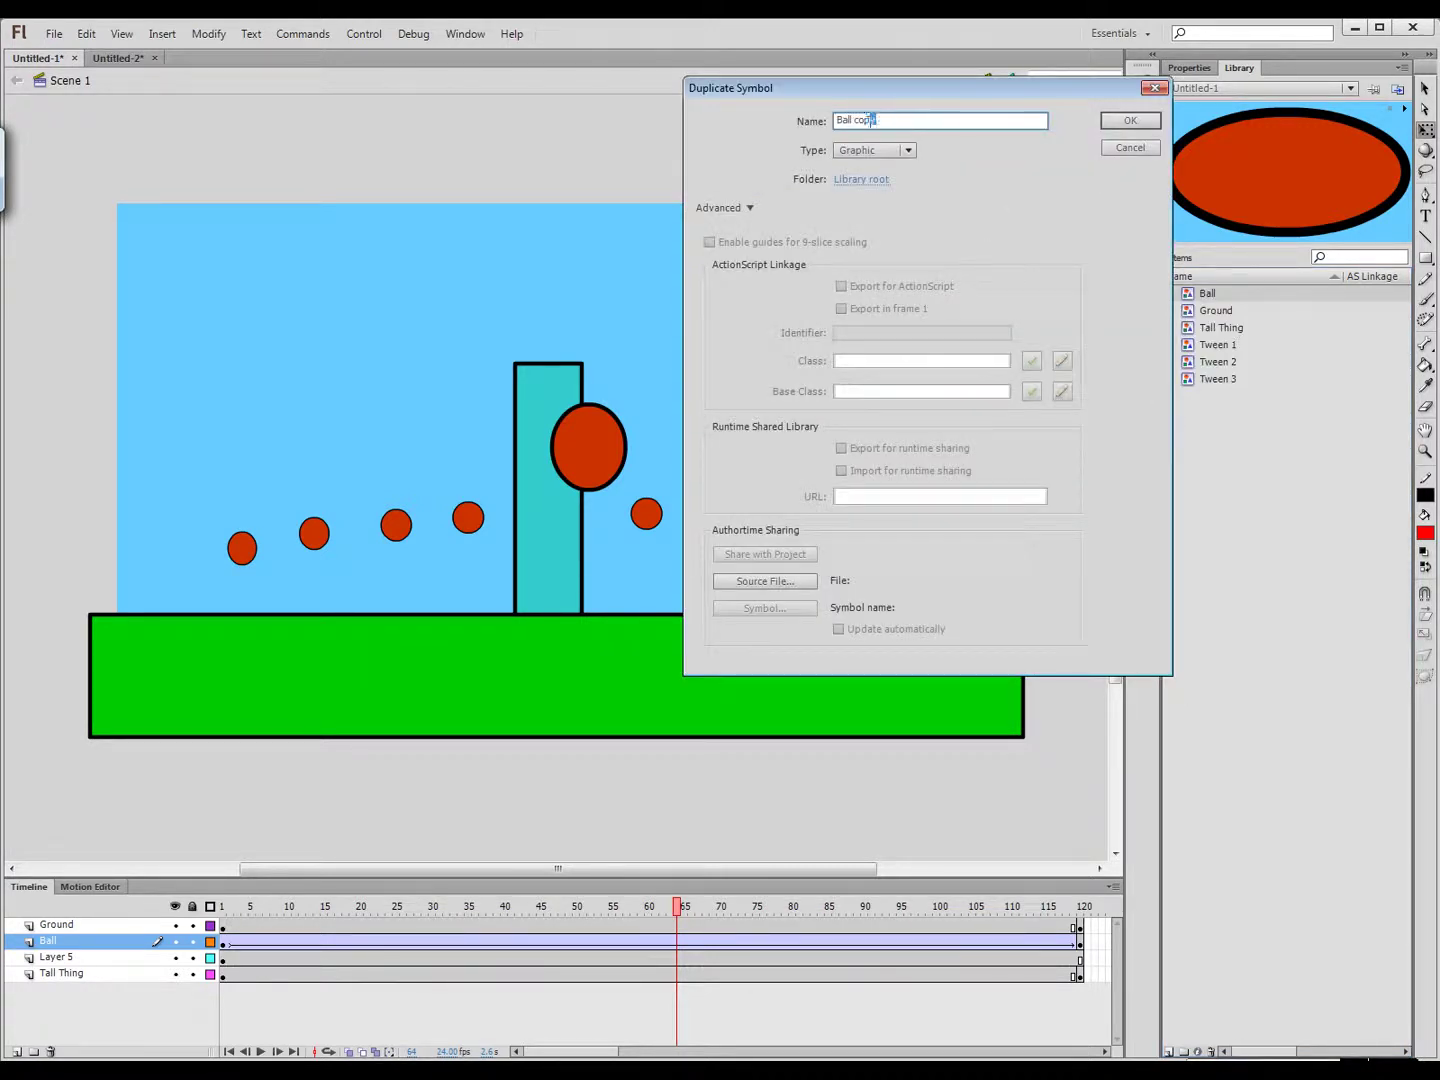
{"action": "type", "text": "Lean"}
{"action": "key", "text": "Return"}
Check the ball's motion up to frame 58, and in the Ball Lean symbol rotate the ball slightly clockwise at frame 2
{"action": "left_click_drag", "start_coordinate": [224, 908], "coordinate": [432, 912]}
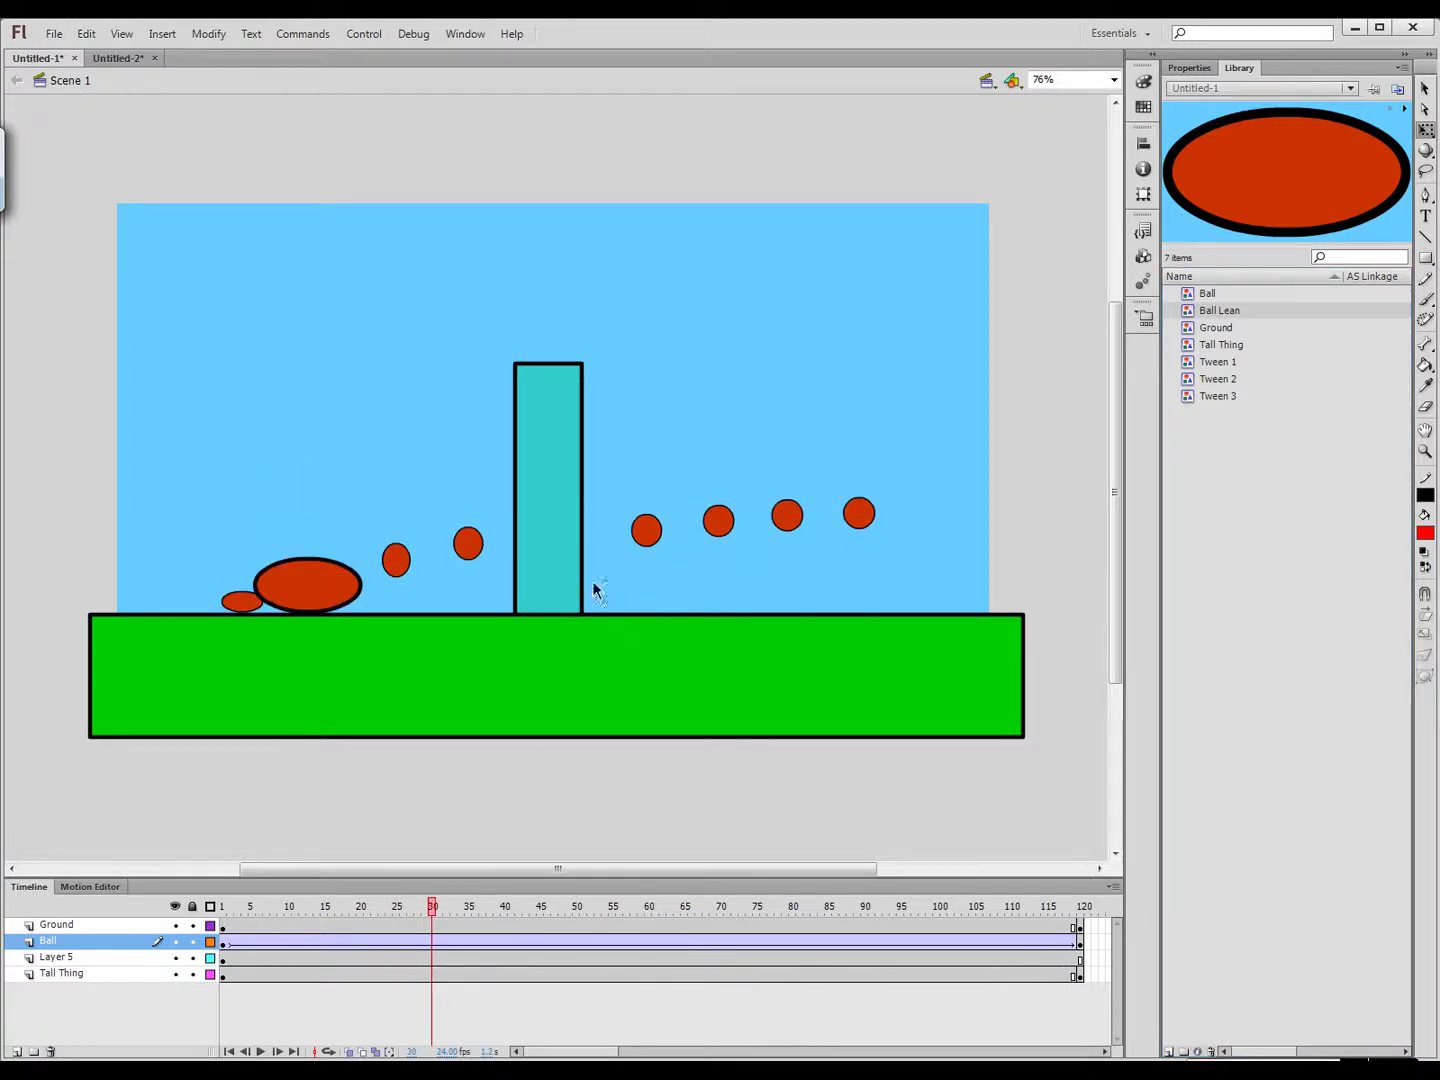
{"action": "left_click_drag", "start_coordinate": [434, 910], "coordinate": [636, 910]}
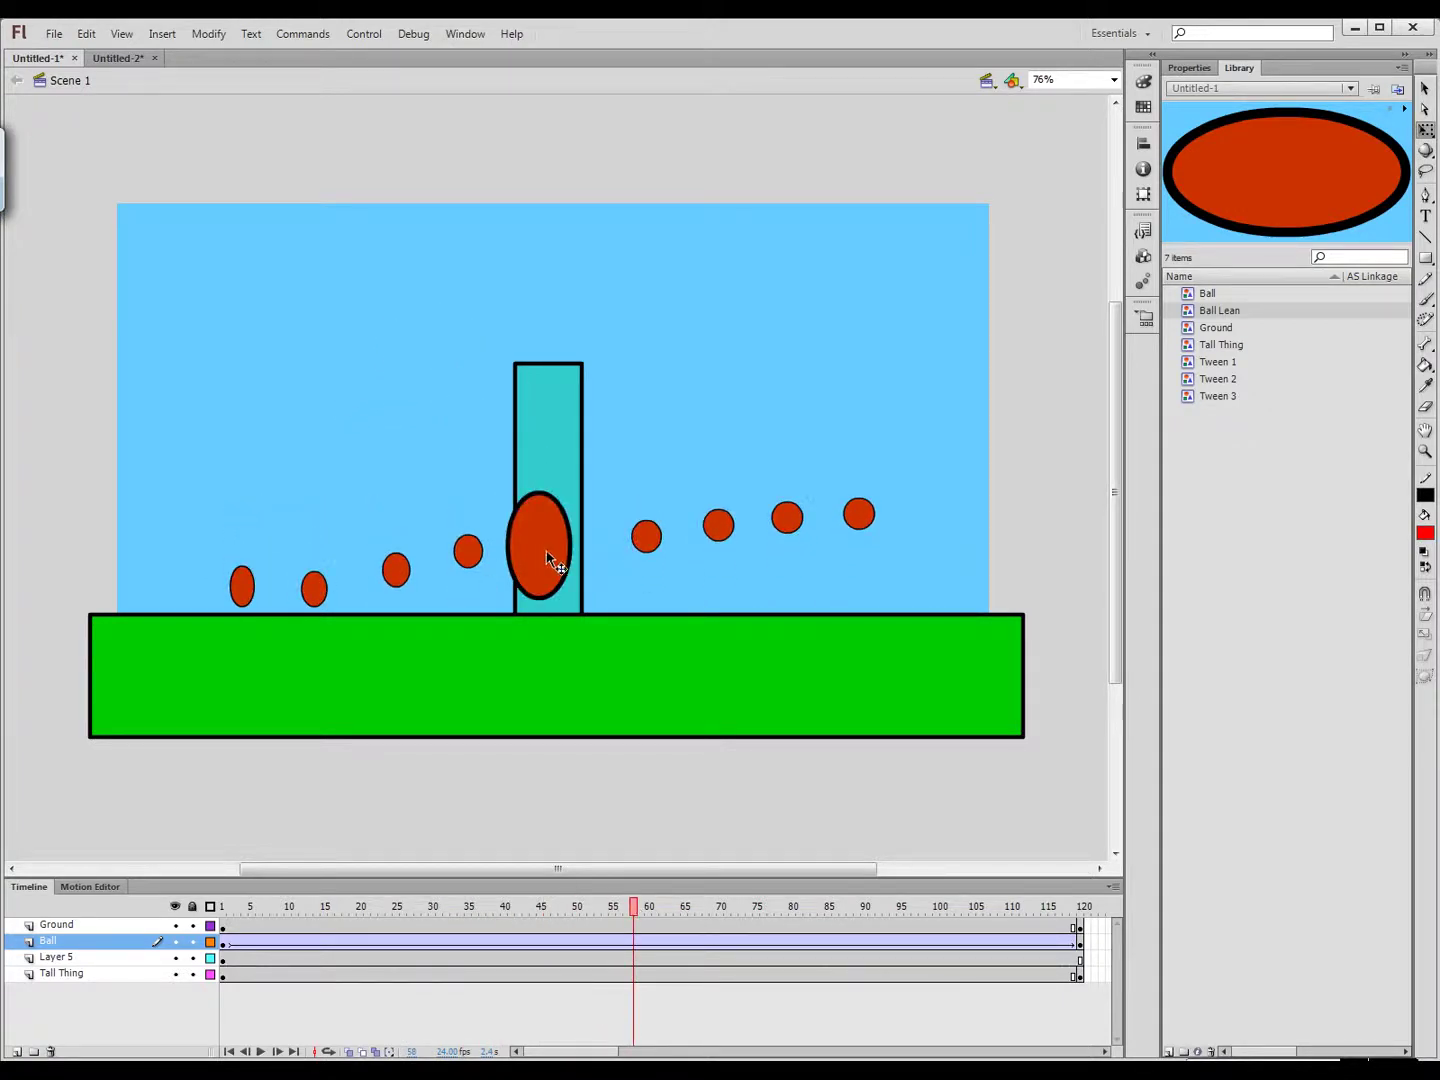
{"action": "double_click", "coordinate": [1189, 313]}
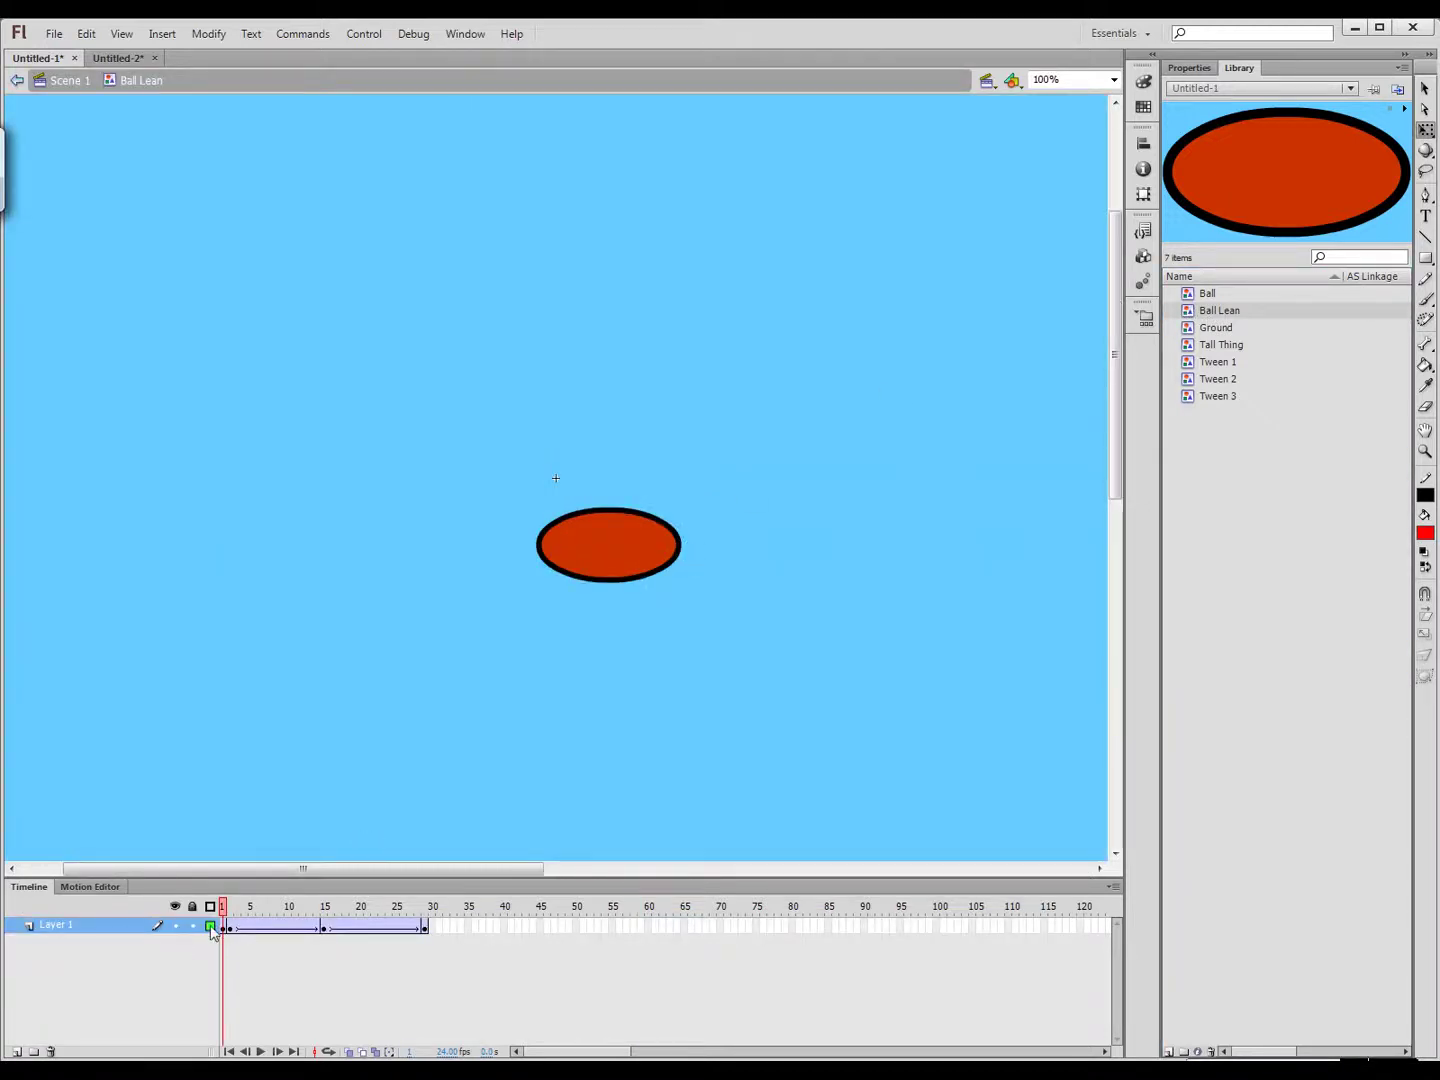
{"action": "left_click_drag", "start_coordinate": [227, 911], "coordinate": [232, 911]}
{"action": "left_click", "coordinate": [588, 516]}
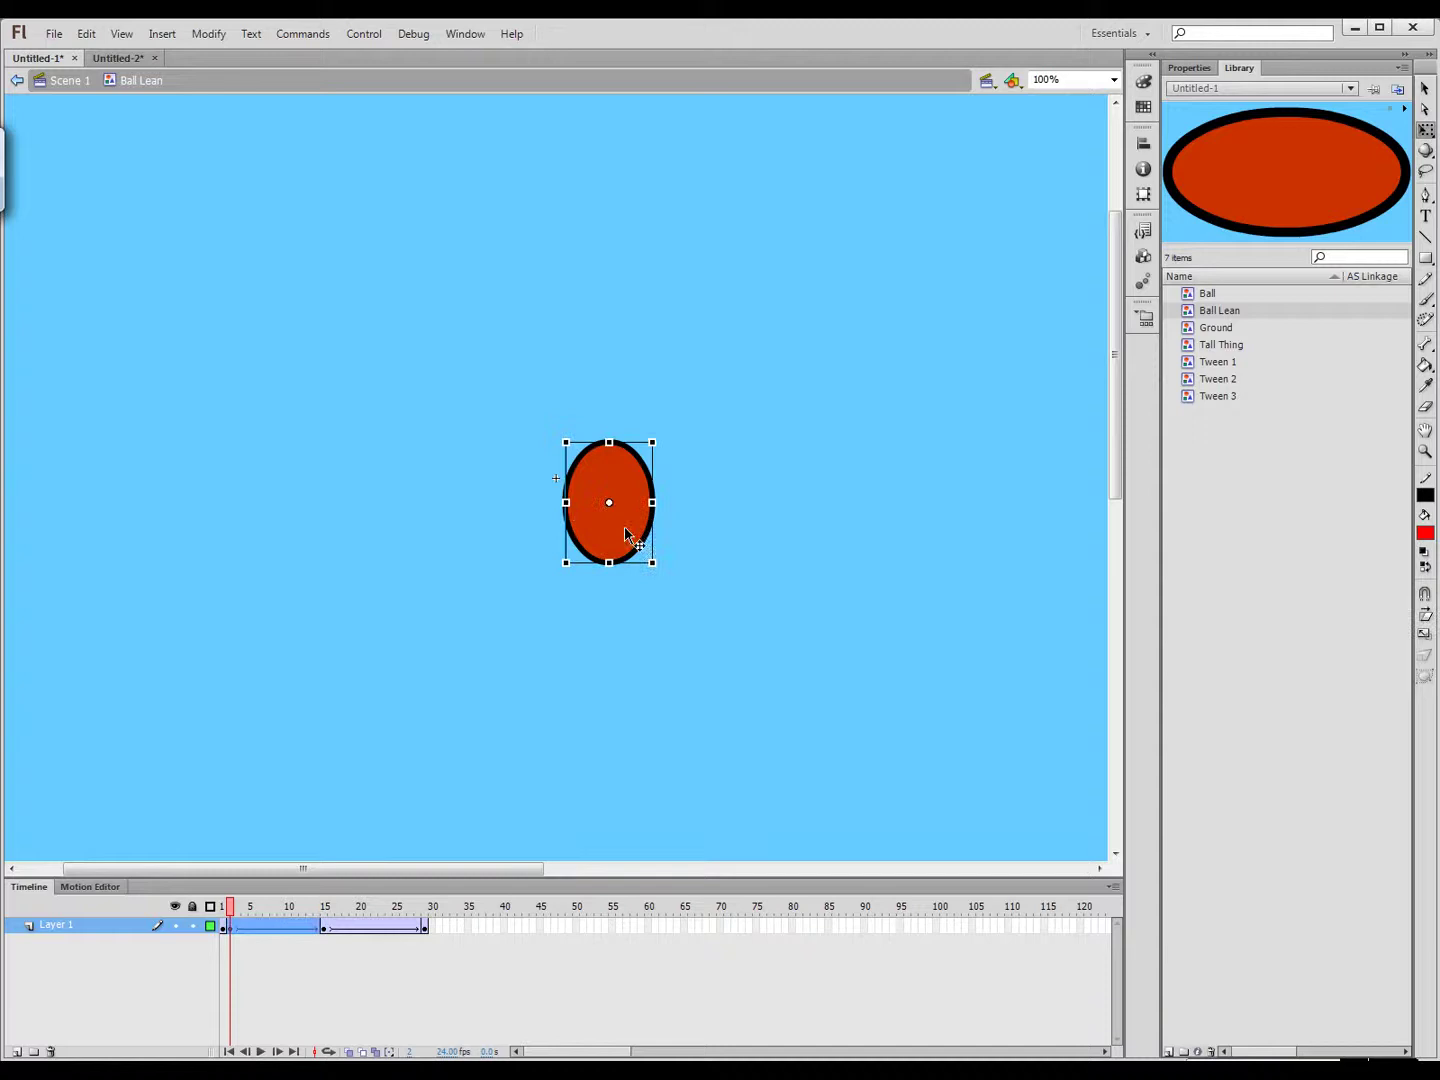
{"action": "left_click_drag", "start_coordinate": [665, 564], "coordinate": [651, 557]}
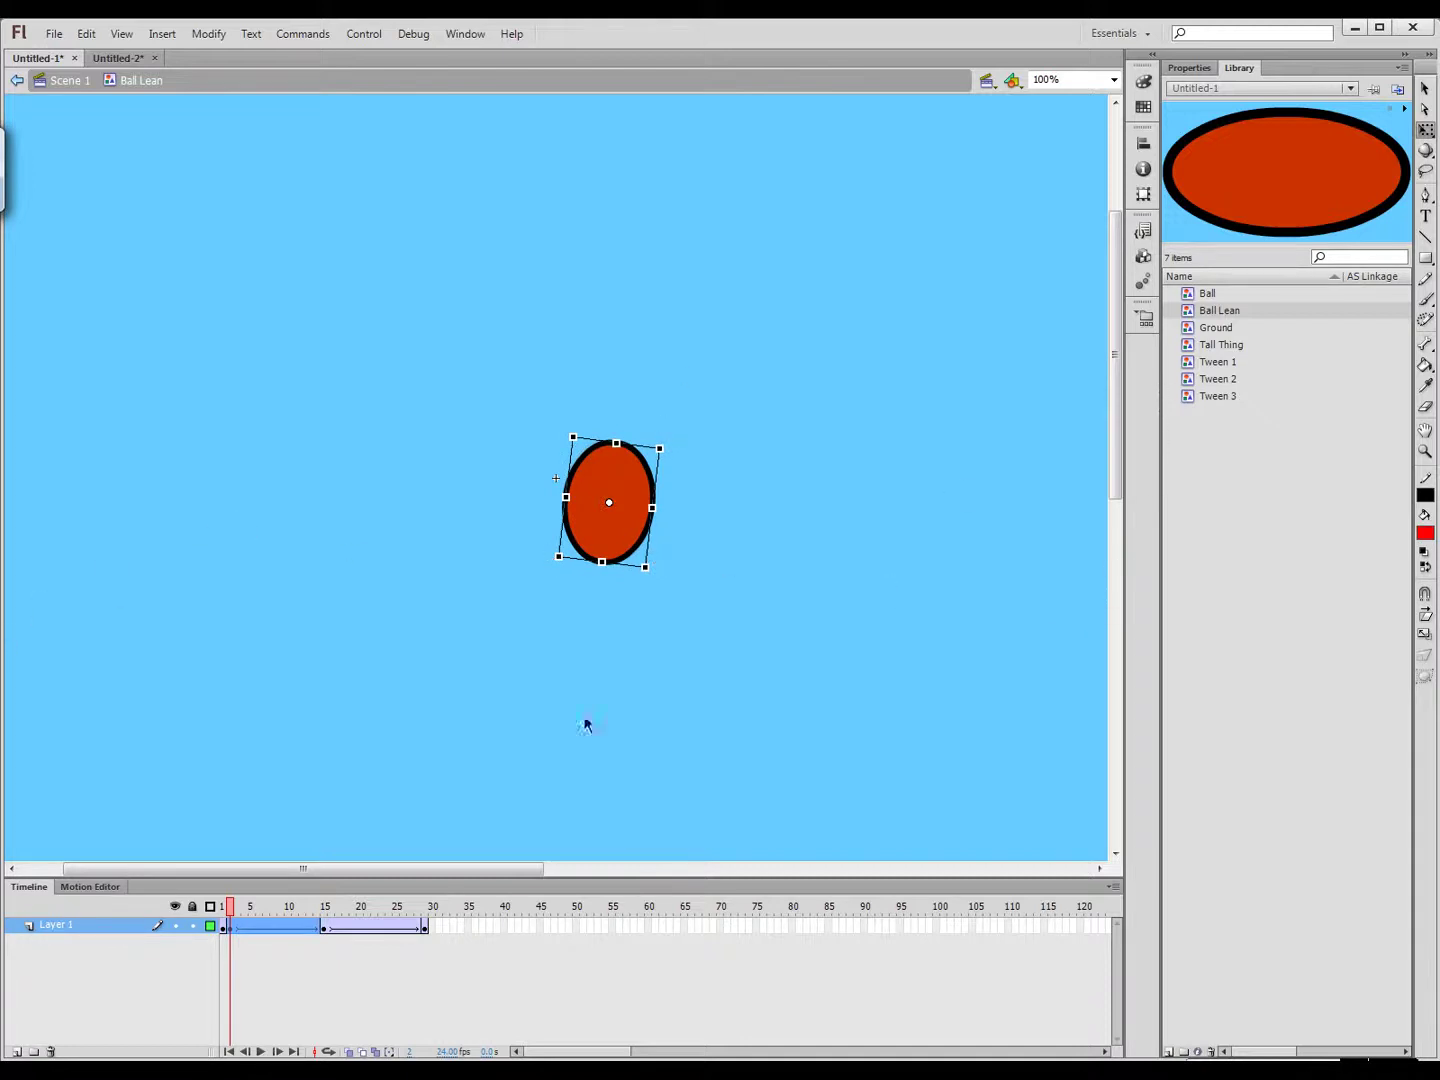
Rotate the ball slightly counterclockwise at frame 29 of Ball Lean, and play the animation back in Scene 1
{"action": "left_click", "coordinate": [425, 910]}
{"action": "left_click", "coordinate": [612, 518]}
{"action": "left_click_drag", "start_coordinate": [665, 572], "coordinate": [679, 554]}
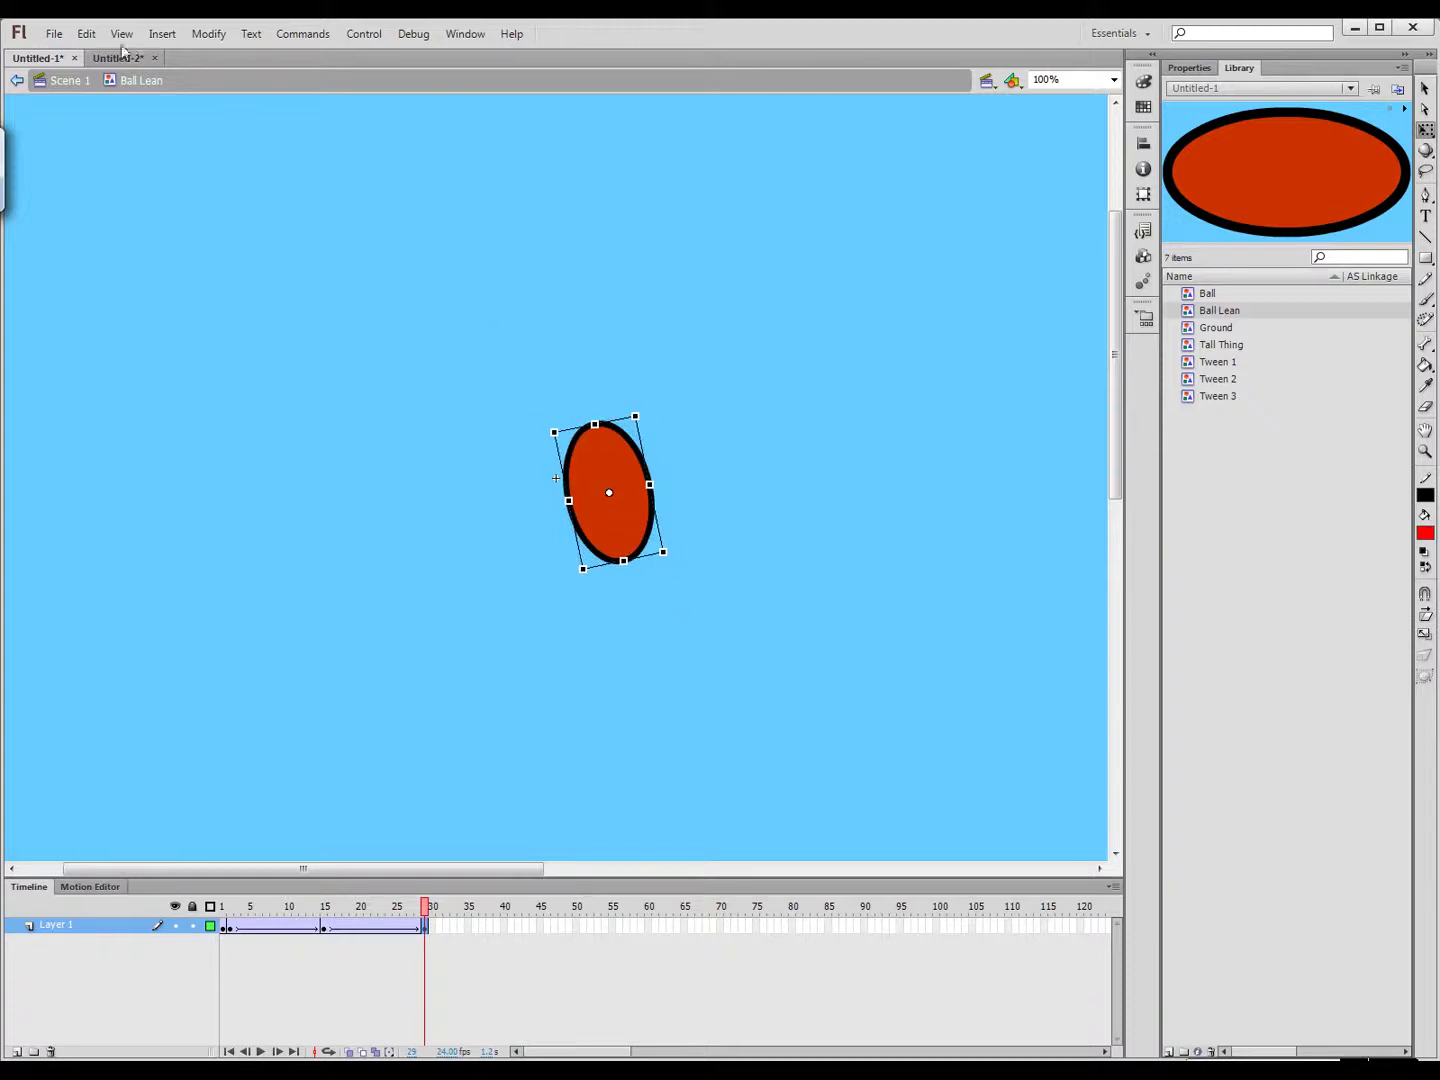
{"action": "left_click", "coordinate": [69, 80]}
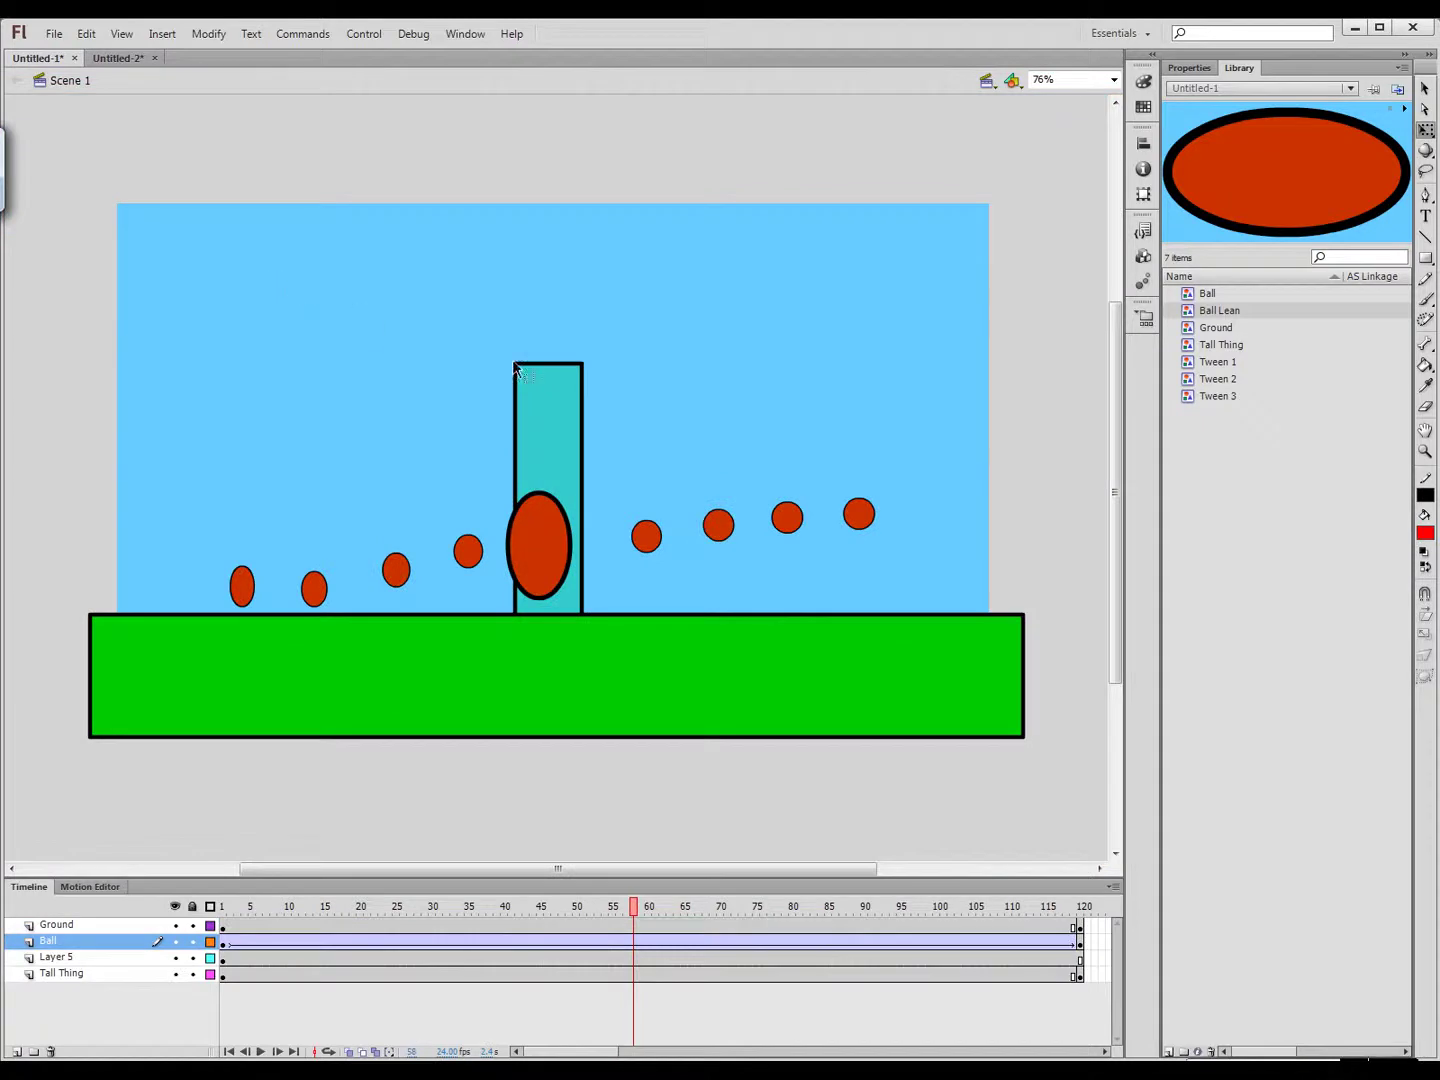
{"action": "key", "text": "Return"}
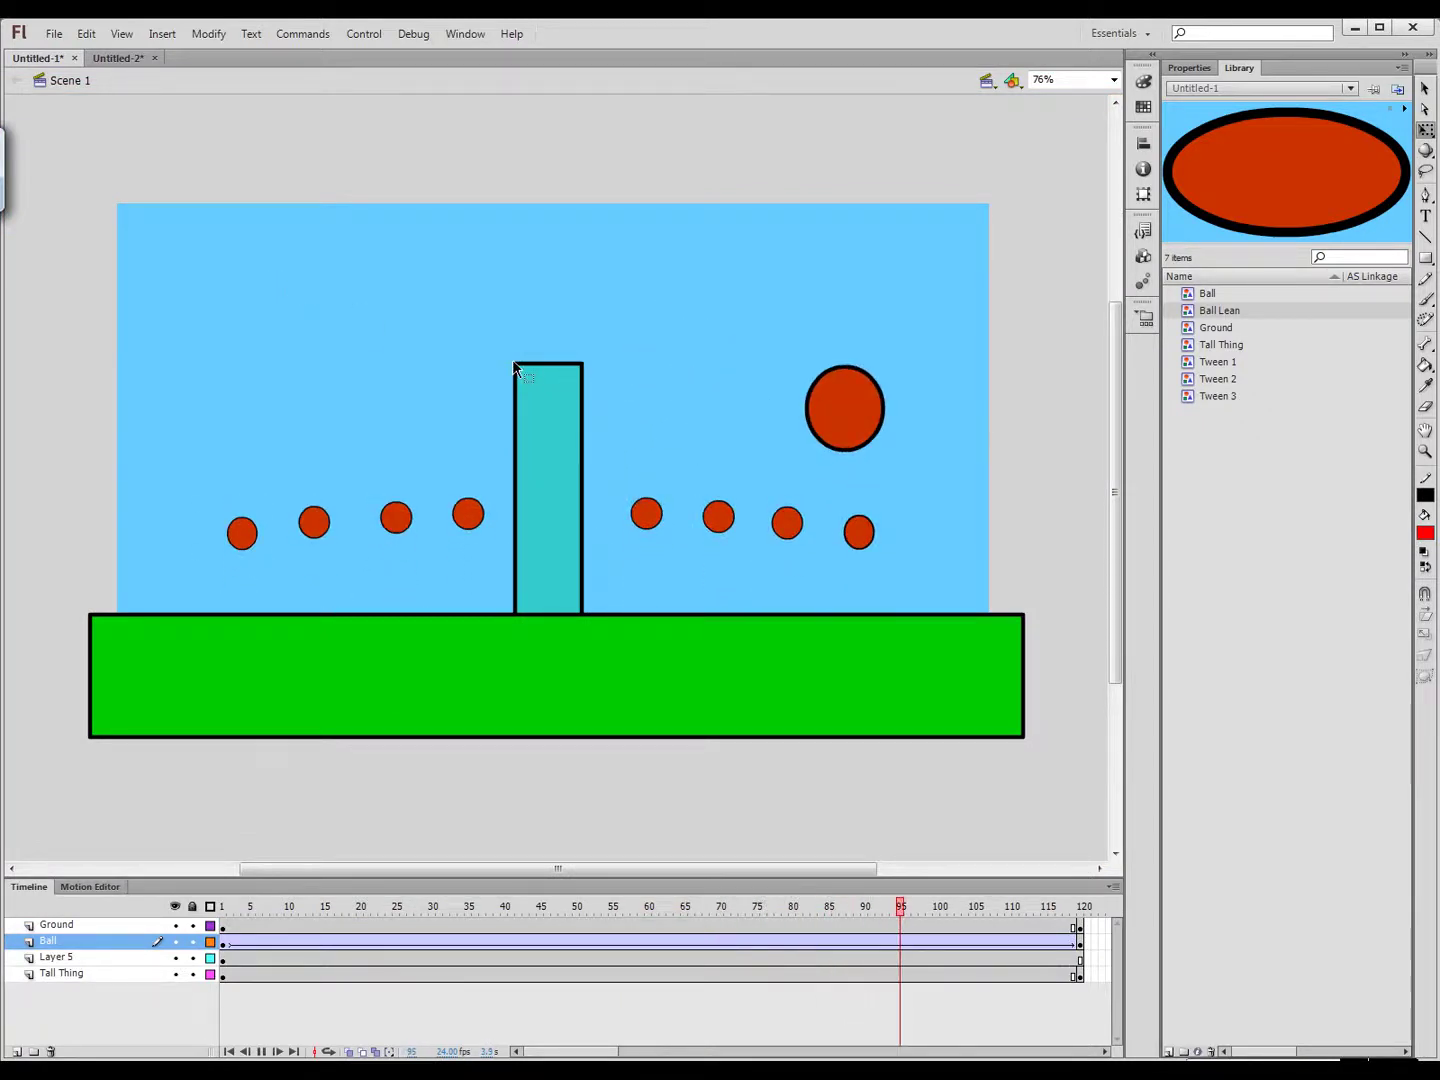
{"action": "key", "text": "Return"}
Swap the large ball instance at frame 1 for the Ball Lean symbol and play the animation
{"action": "left_click_drag", "start_coordinate": [316, 905], "coordinate": [222, 906]}
{"action": "left_click", "coordinate": [92, 590]}
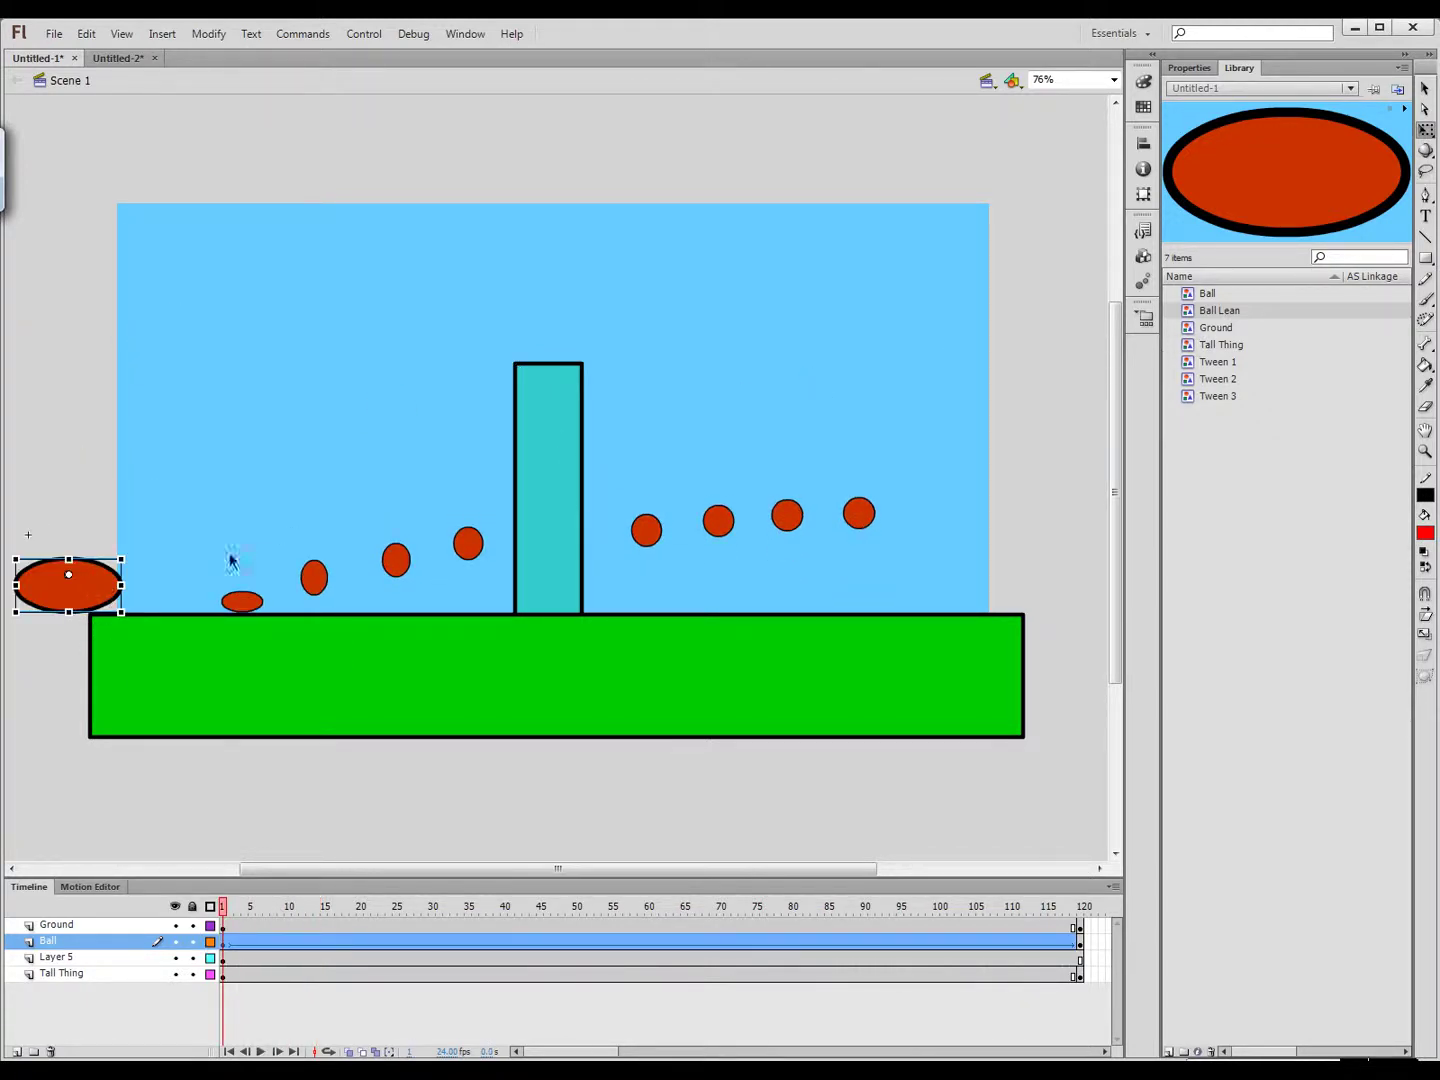
{"action": "right_click", "coordinate": [76, 592]}
{"action": "left_click", "coordinate": [163, 887]}
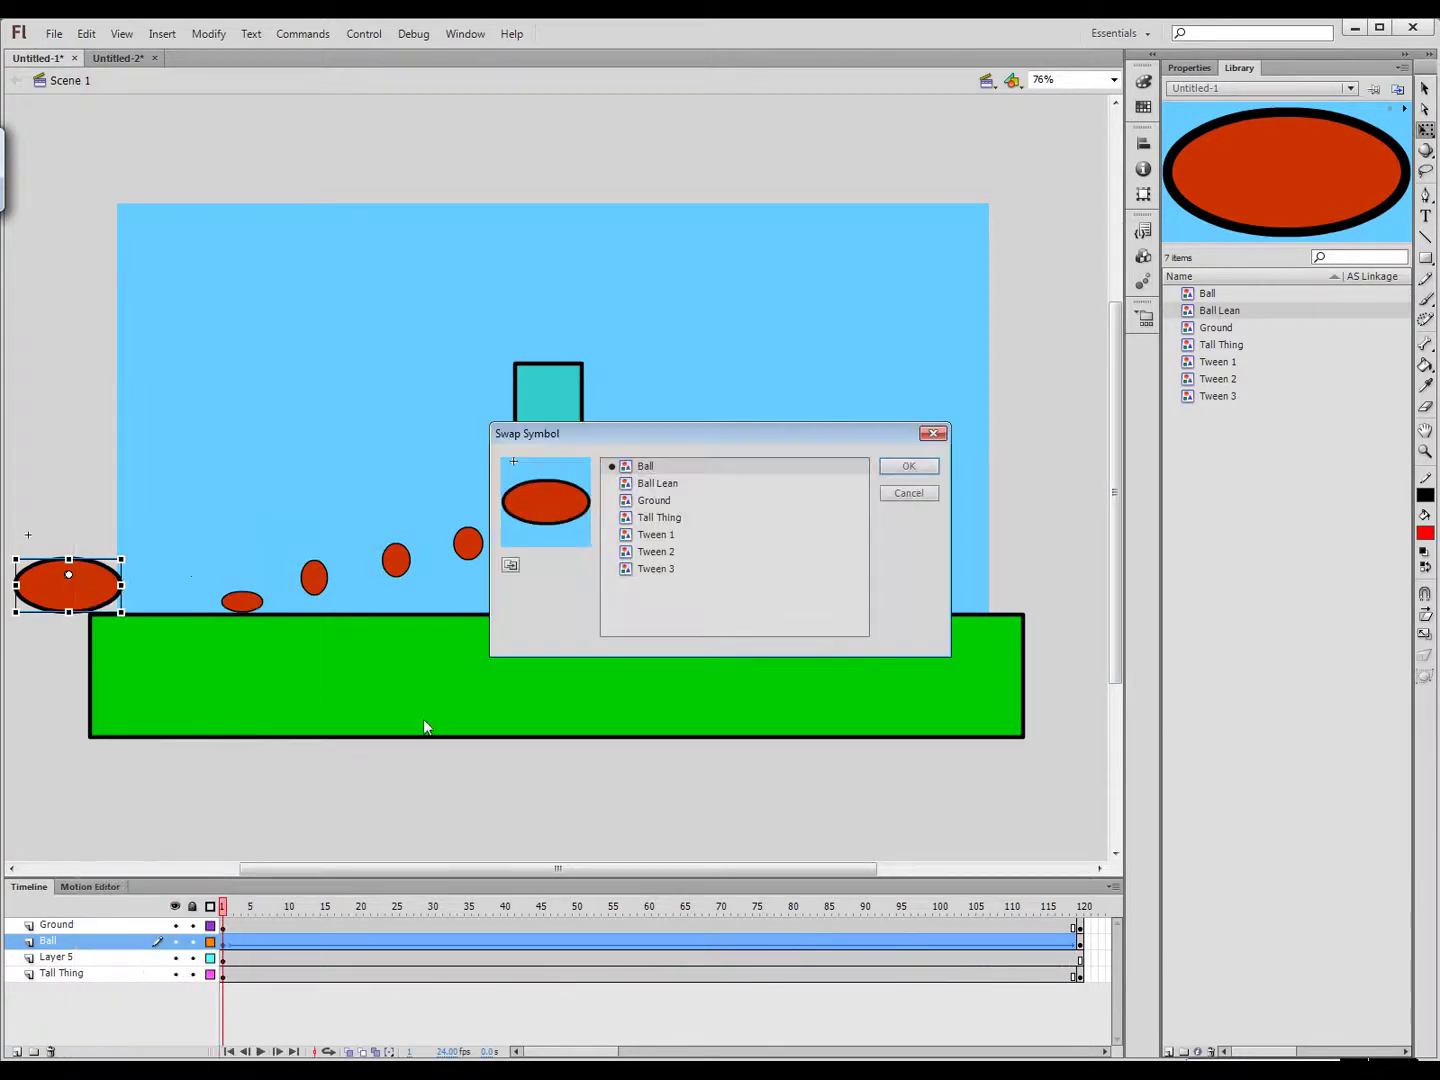
{"action": "left_click", "coordinate": [653, 488]}
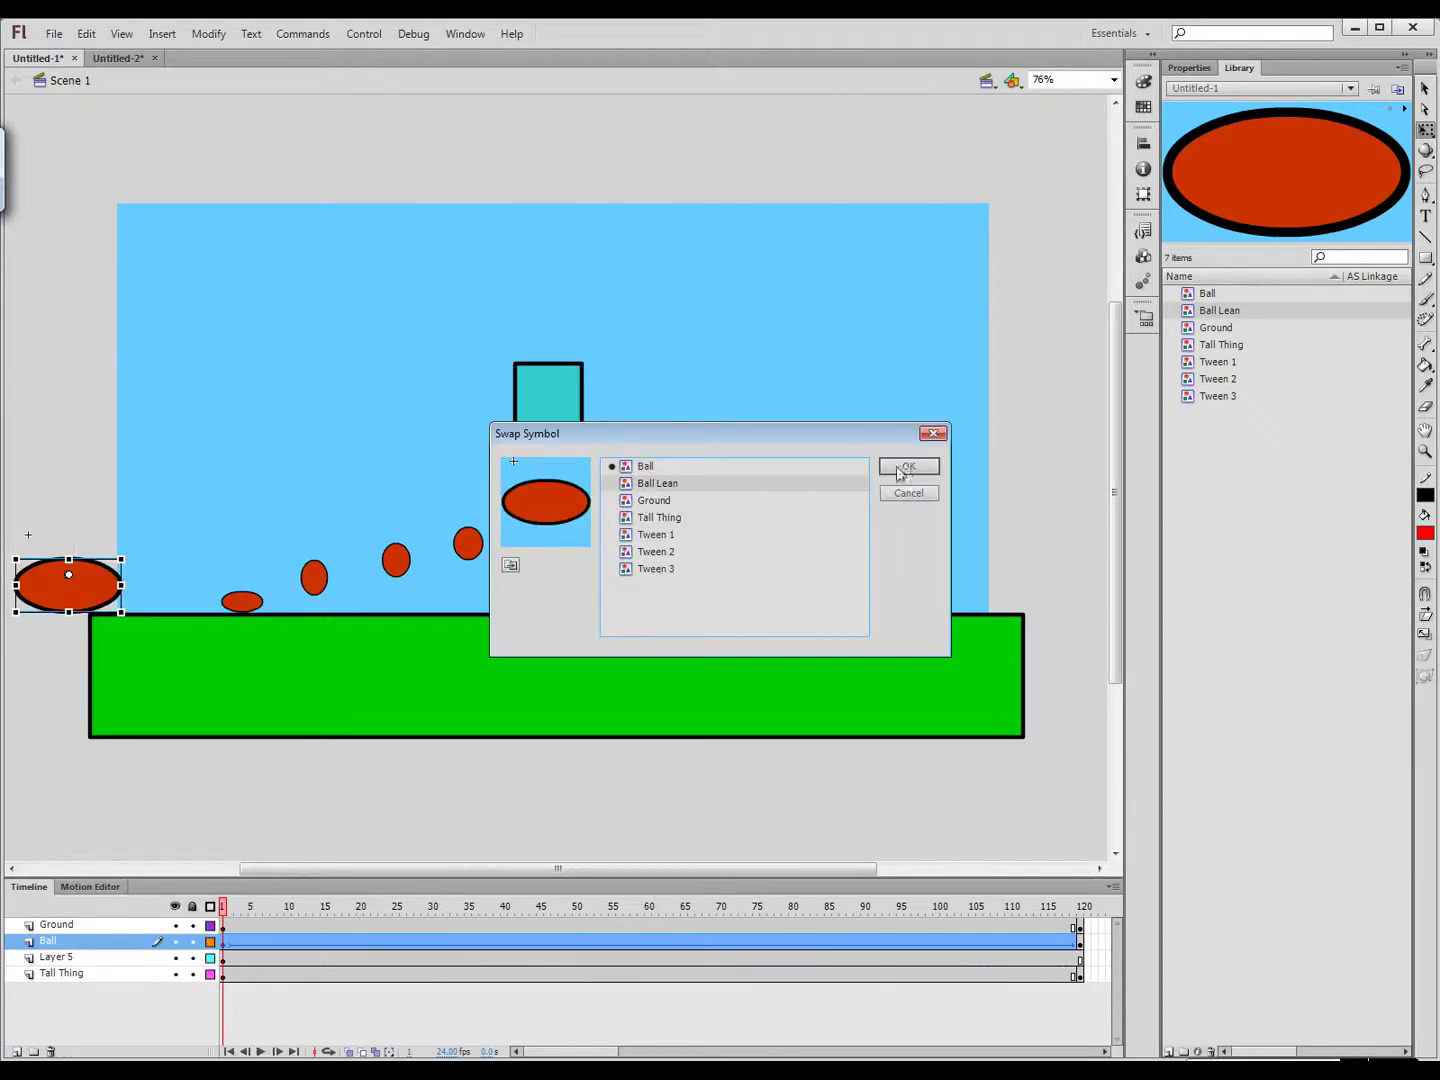
{"action": "left_click", "coordinate": [928, 467]}
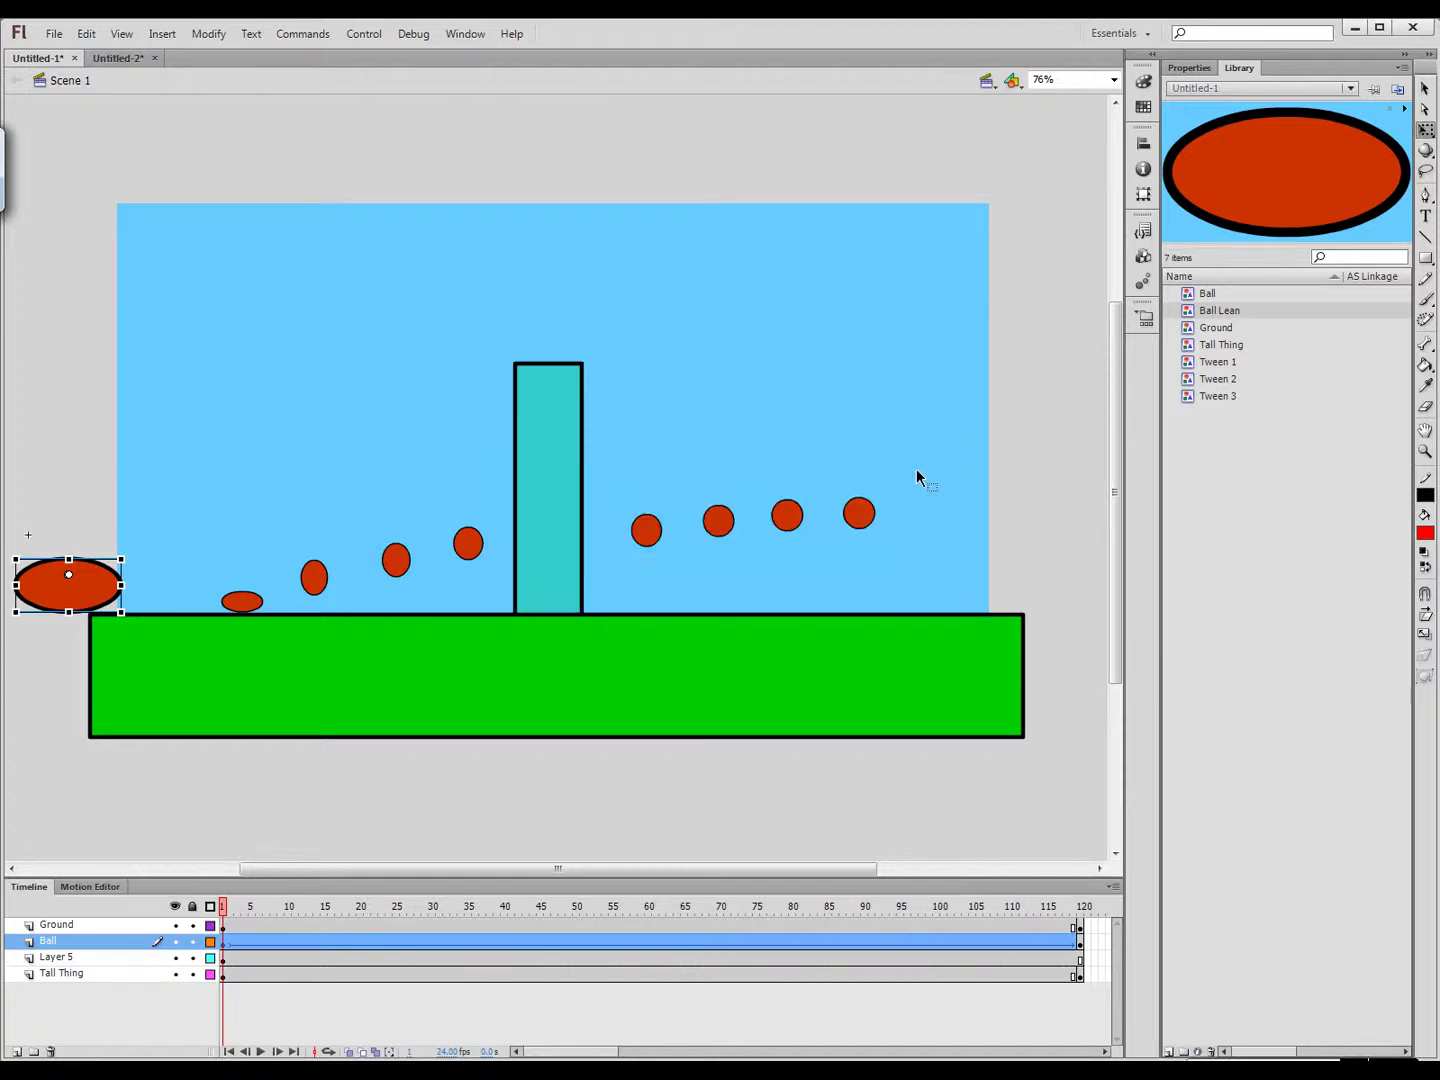
{"action": "key", "text": "Return"}
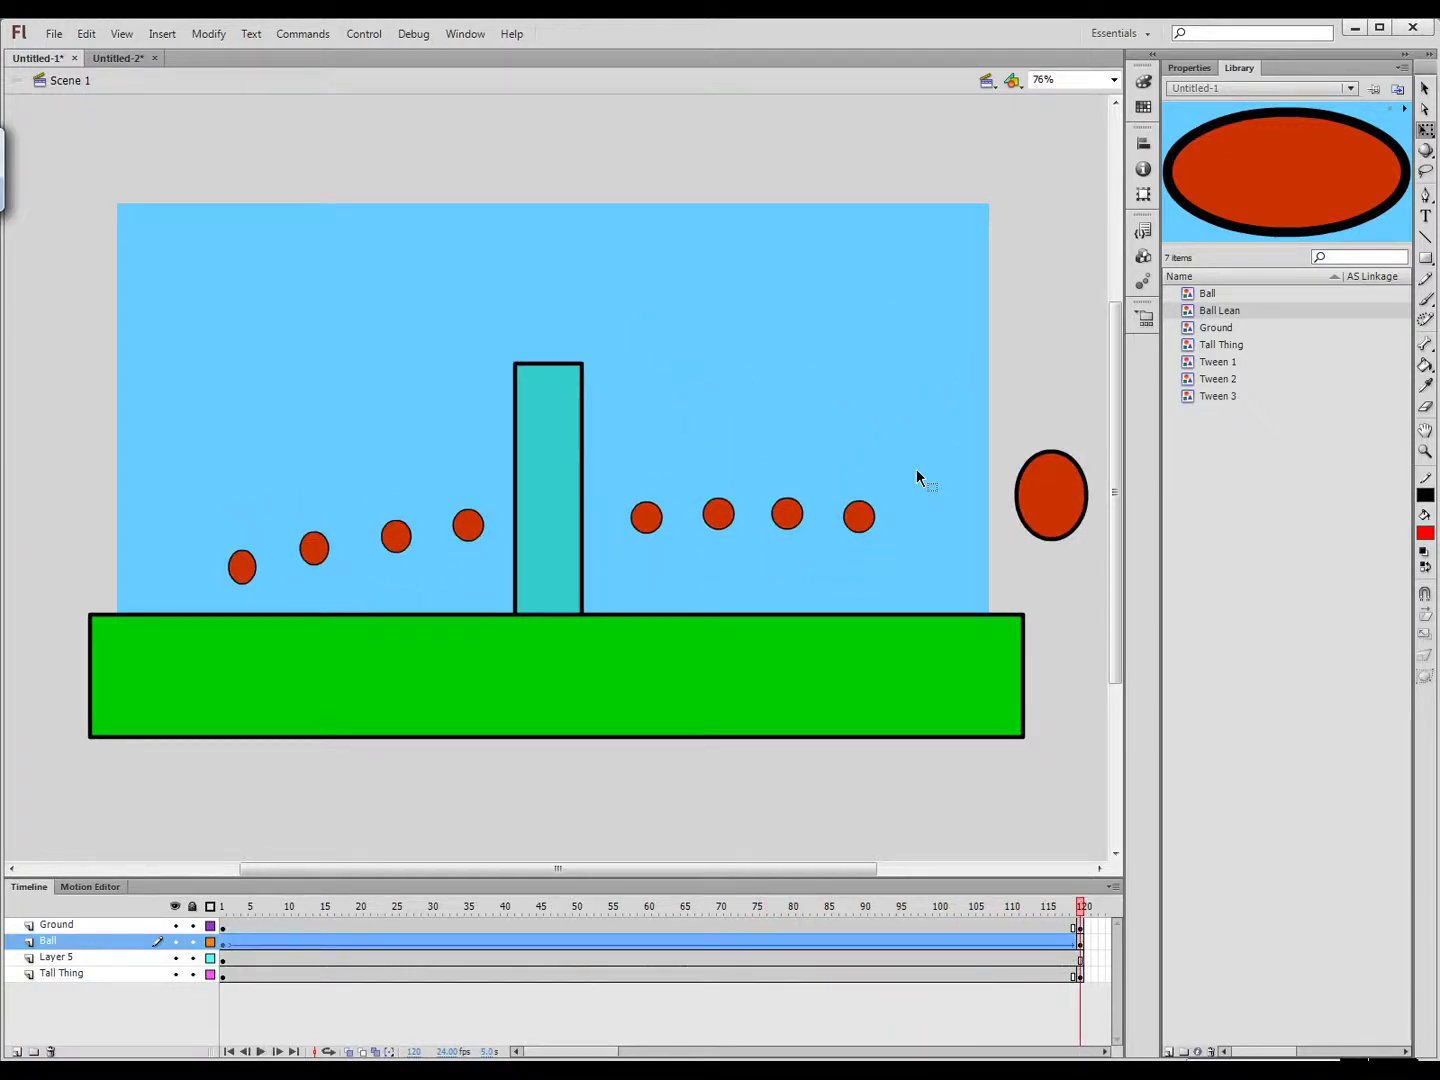
{"action": "key", "text": "Return"}
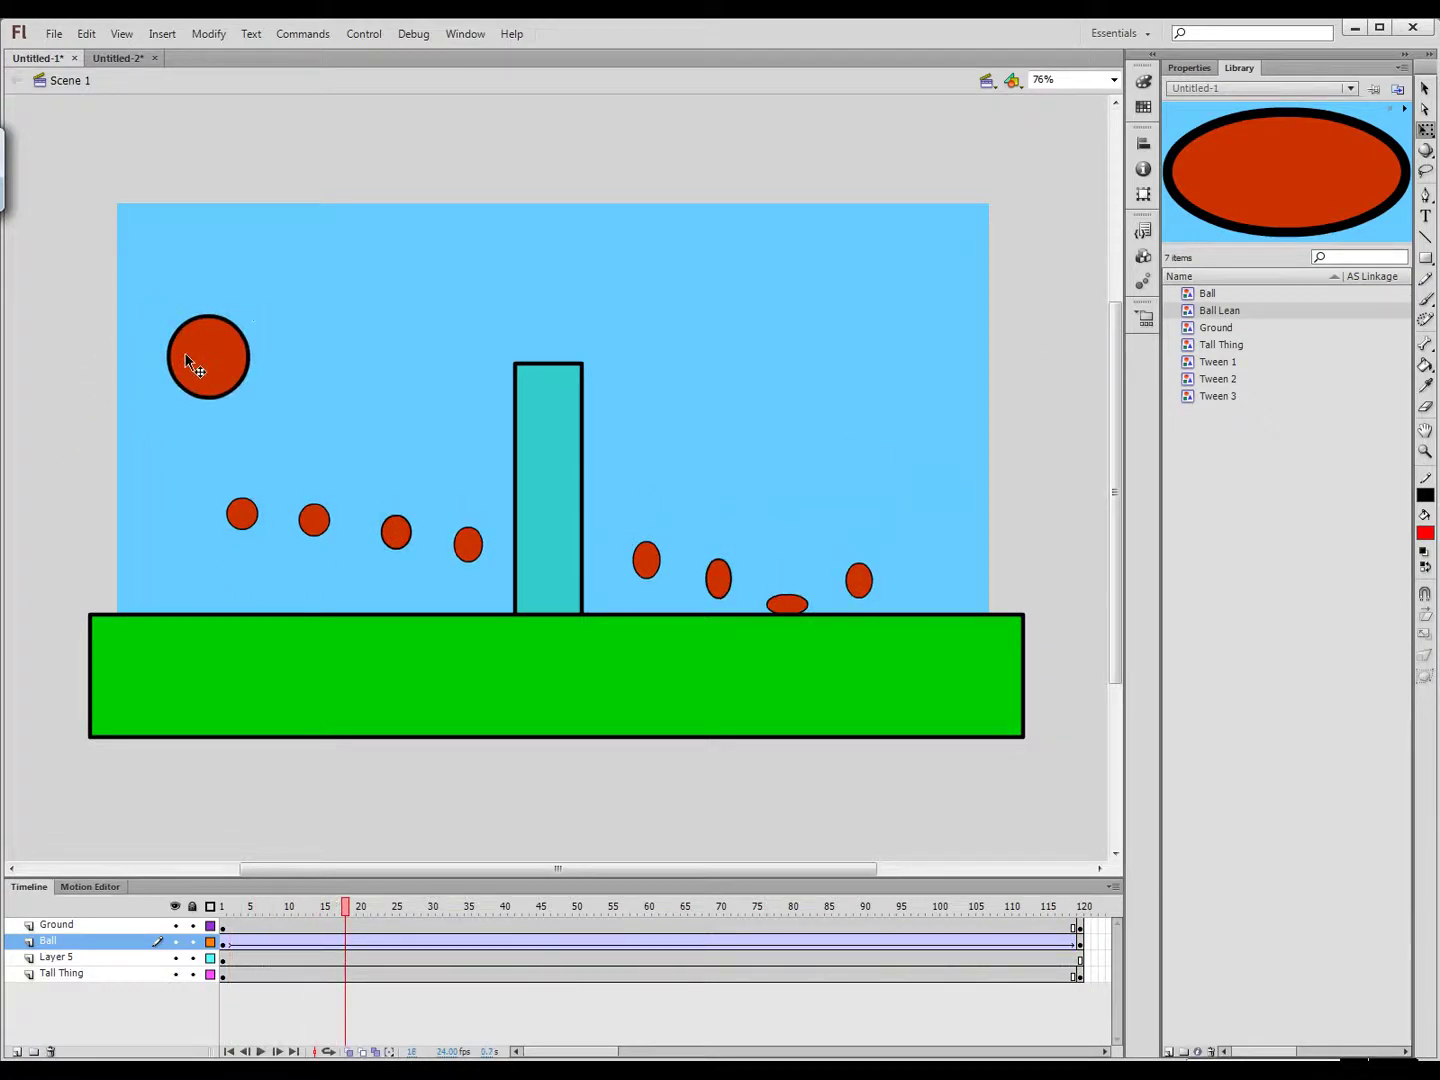
Try a Tint color effect on the Ball Lean instance at frame 1, up to 100% red, and play the animation
{"action": "left_click_drag", "start_coordinate": [249, 935], "coordinate": [222, 942]}
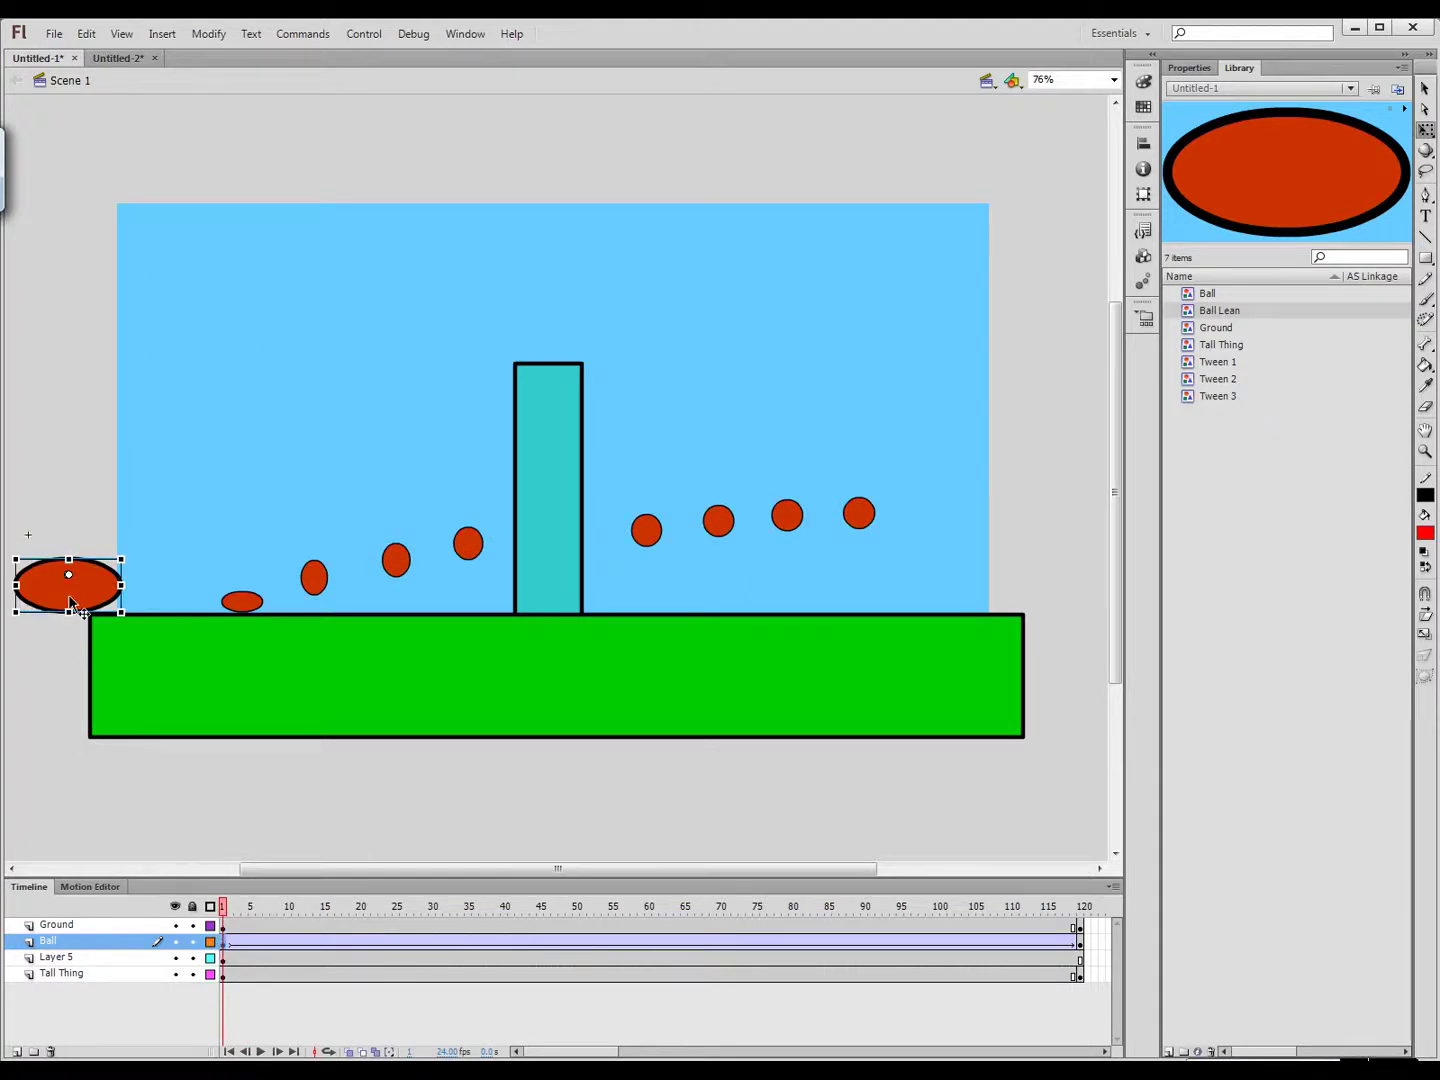
{"action": "left_click", "coordinate": [1190, 67]}
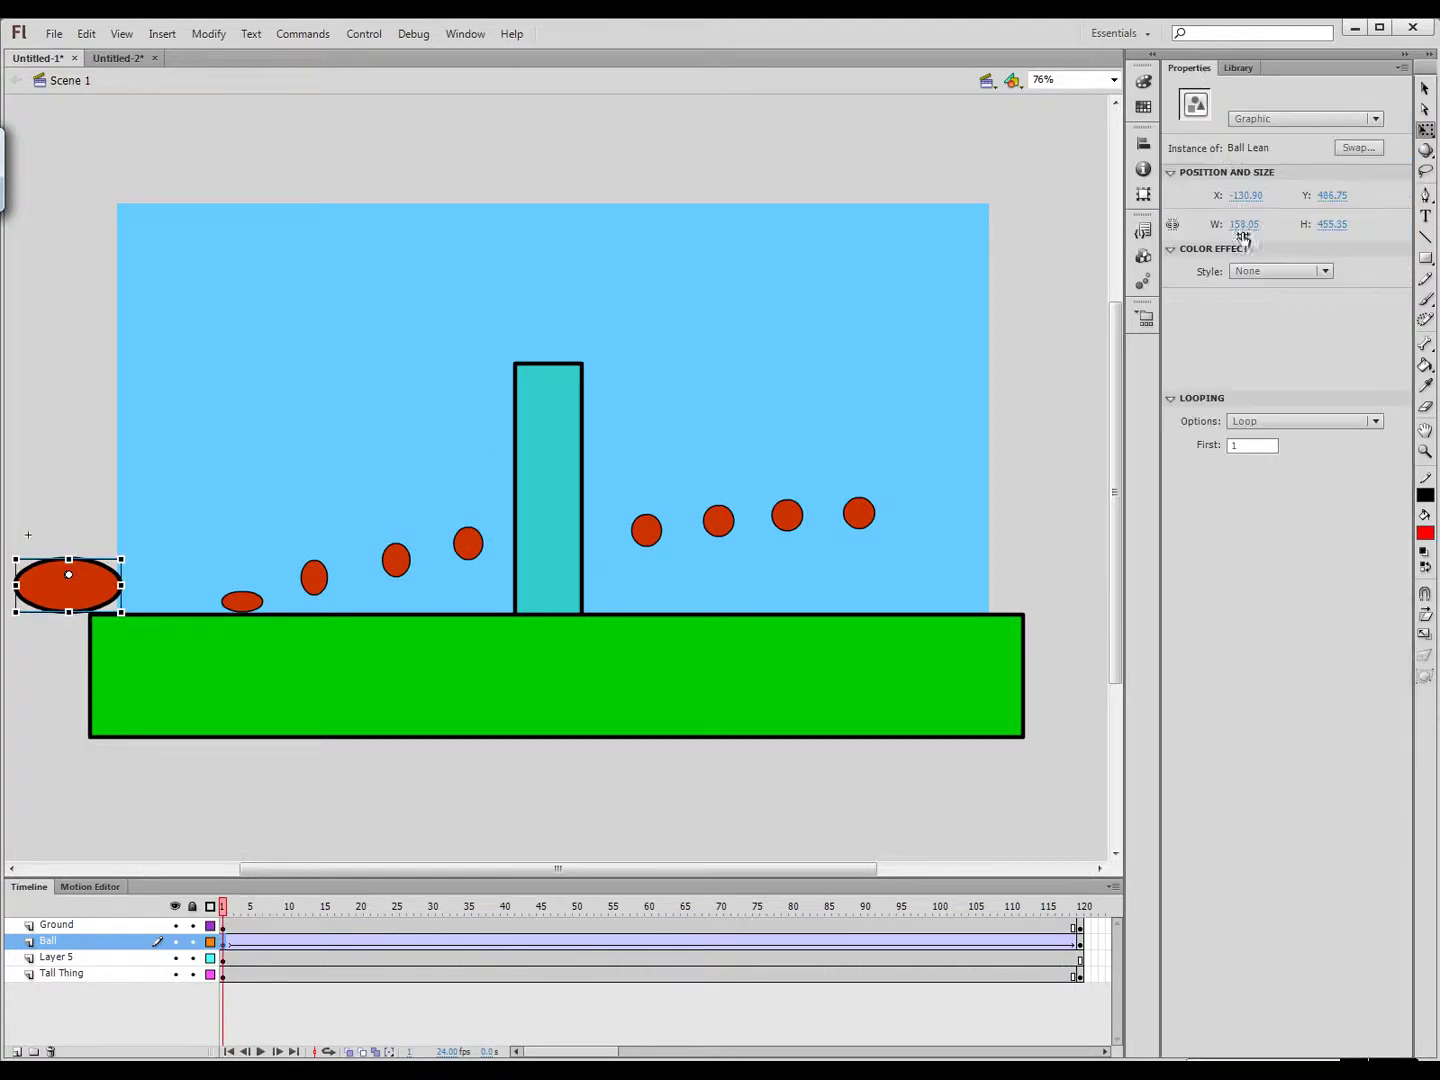
{"action": "left_click", "coordinate": [1313, 277]}
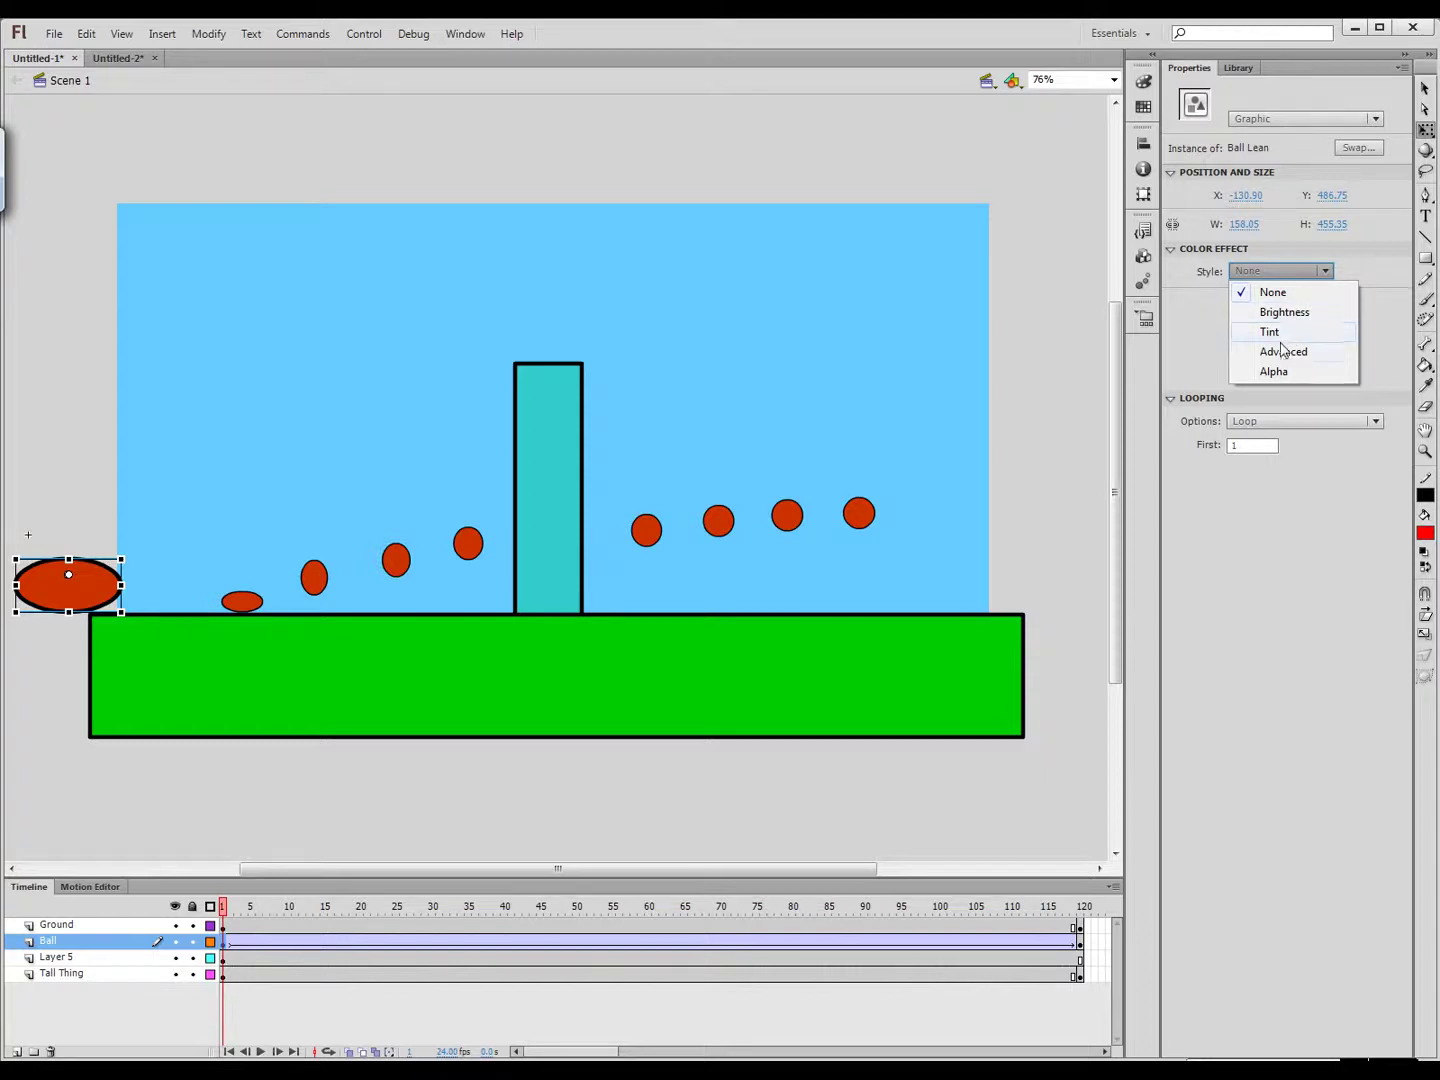
{"action": "left_click", "coordinate": [1274, 335]}
{"action": "left_click_drag", "start_coordinate": [1281, 305], "coordinate": [1109, 315]}
{"action": "left_click_drag", "start_coordinate": [1330, 330], "coordinate": [1208, 373]}
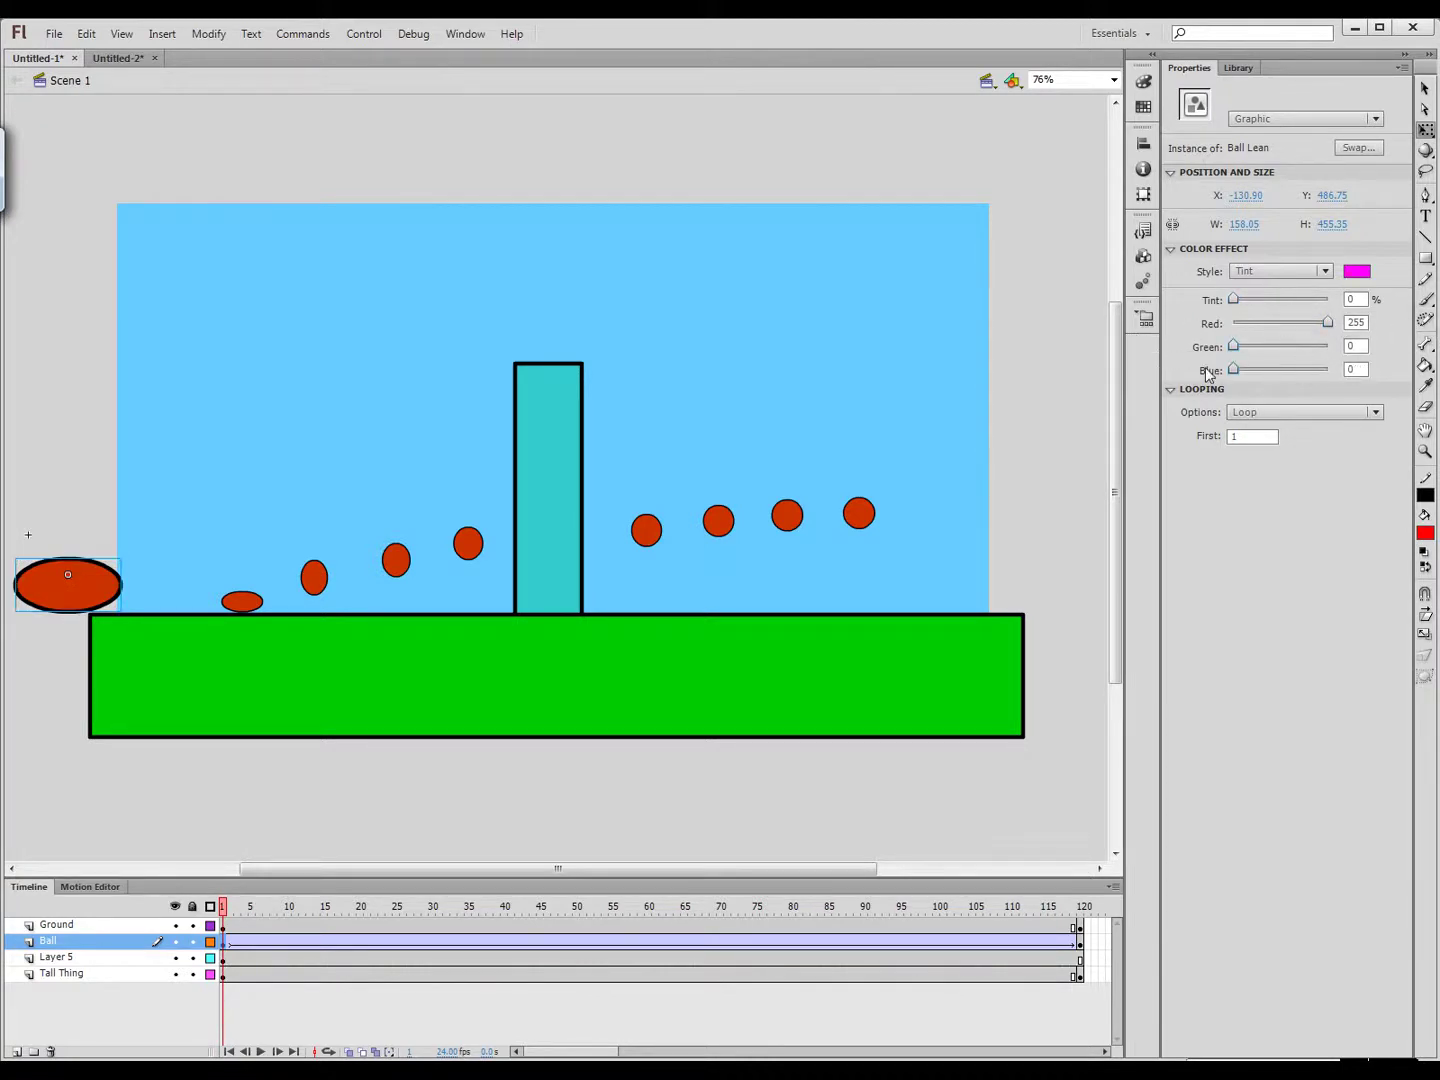
{"action": "left_click_drag", "start_coordinate": [1328, 322], "coordinate": [1360, 316]}
{"action": "left_click_drag", "start_coordinate": [1233, 322], "coordinate": [1272, 330]}
{"action": "key", "text": "Return"}
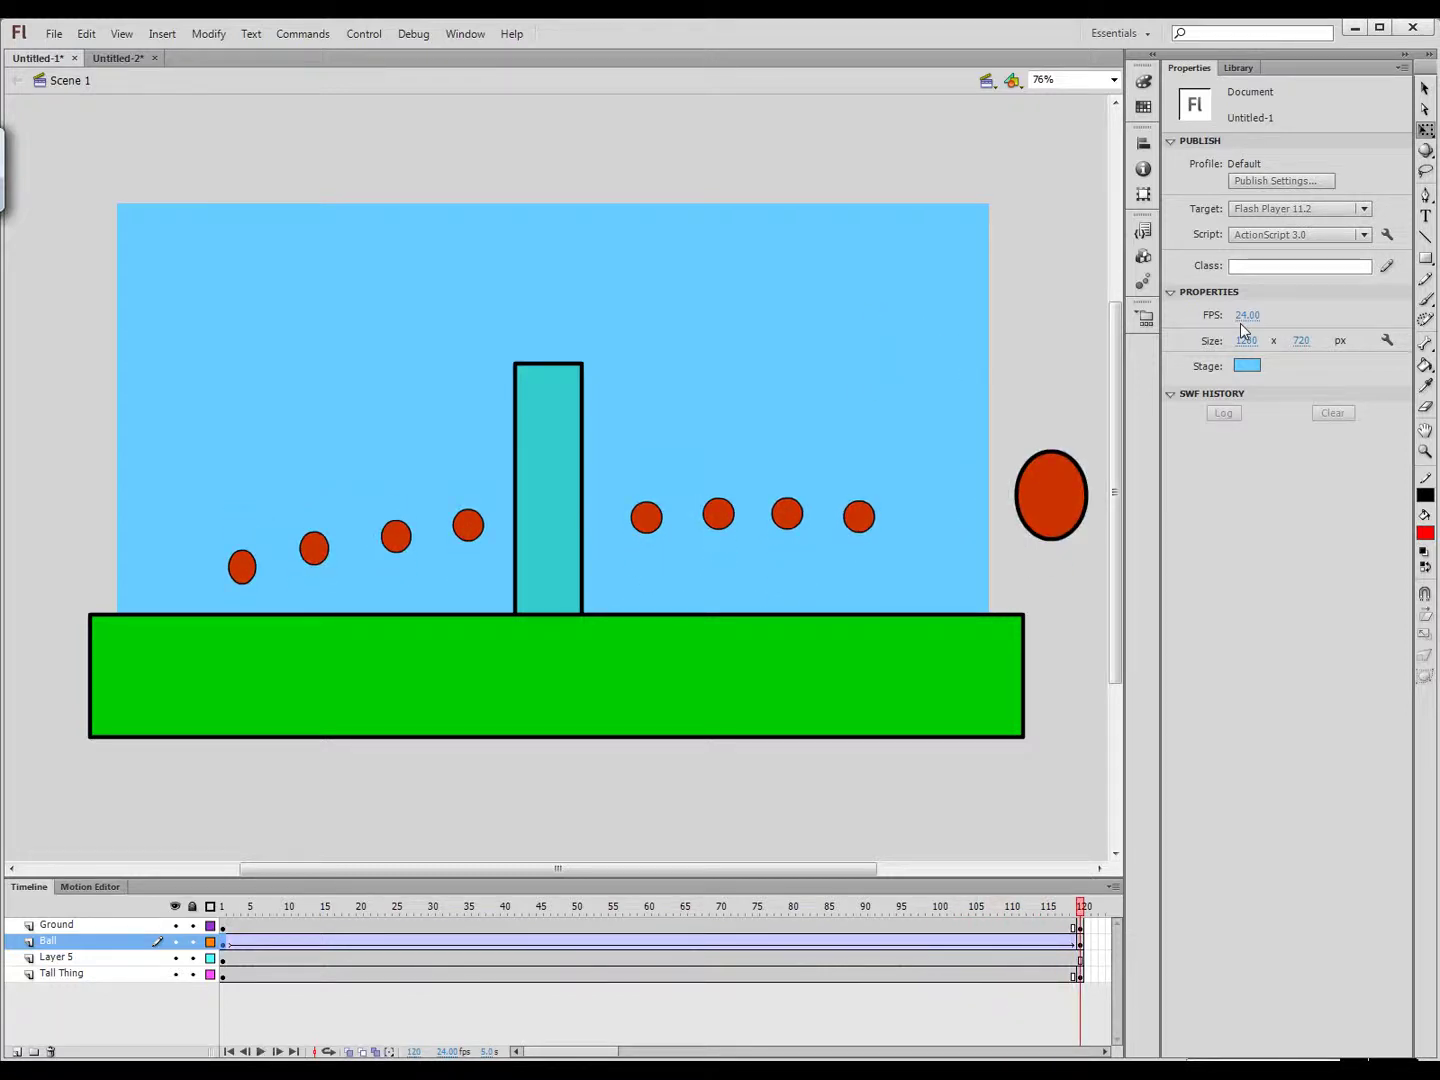
{"action": "left_click_drag", "start_coordinate": [1080, 910], "coordinate": [127, 922]}
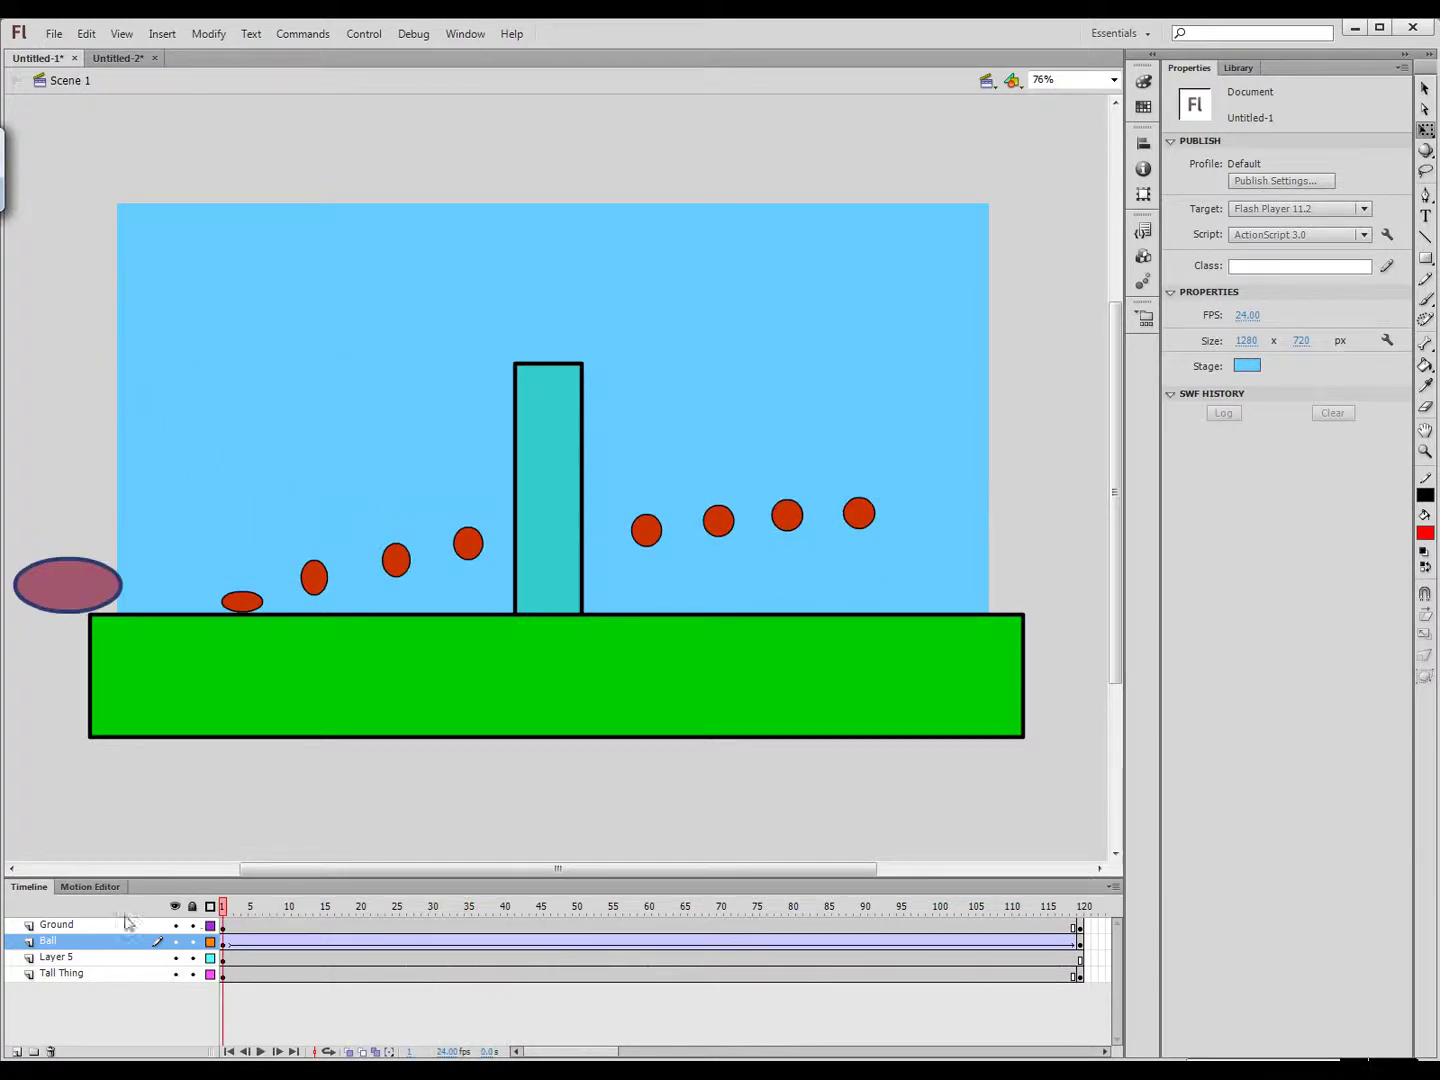
{"action": "left_click", "coordinate": [271, 941]}
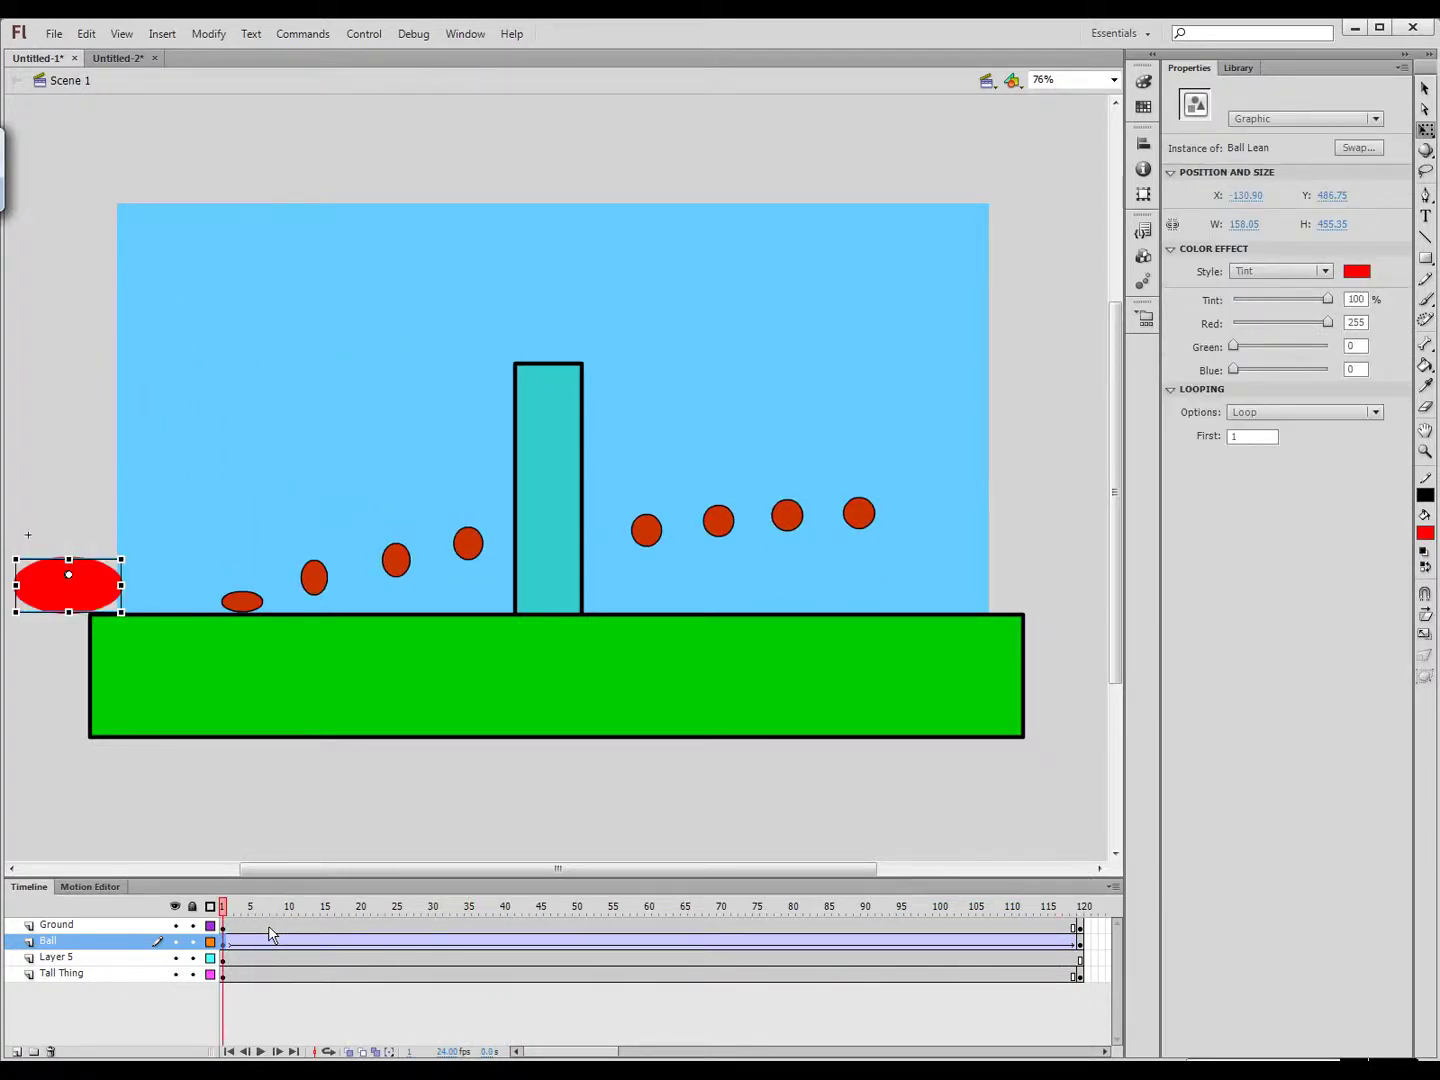
Undo the tint changes and set the Ball Lean instance's color effect style to None
{"action": "key", "text": "ctrl+z"}
{"action": "key", "text": "ctrl+z"}
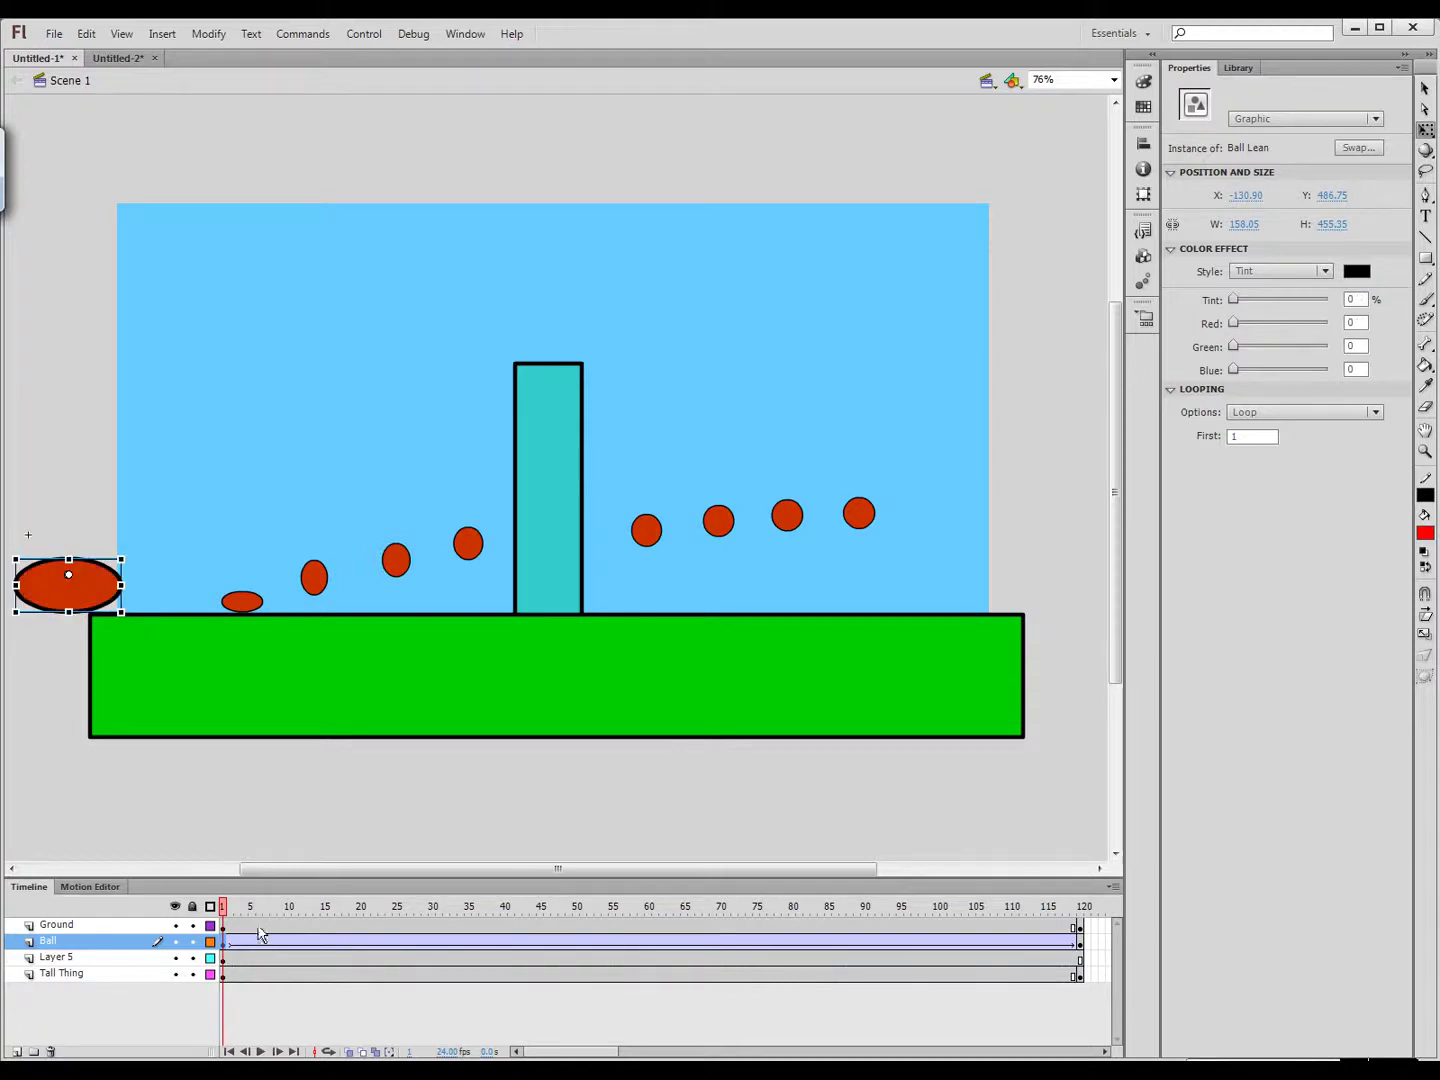
{"action": "key", "text": "ctrl+z"}
{"action": "key", "text": "ctrl+z"}
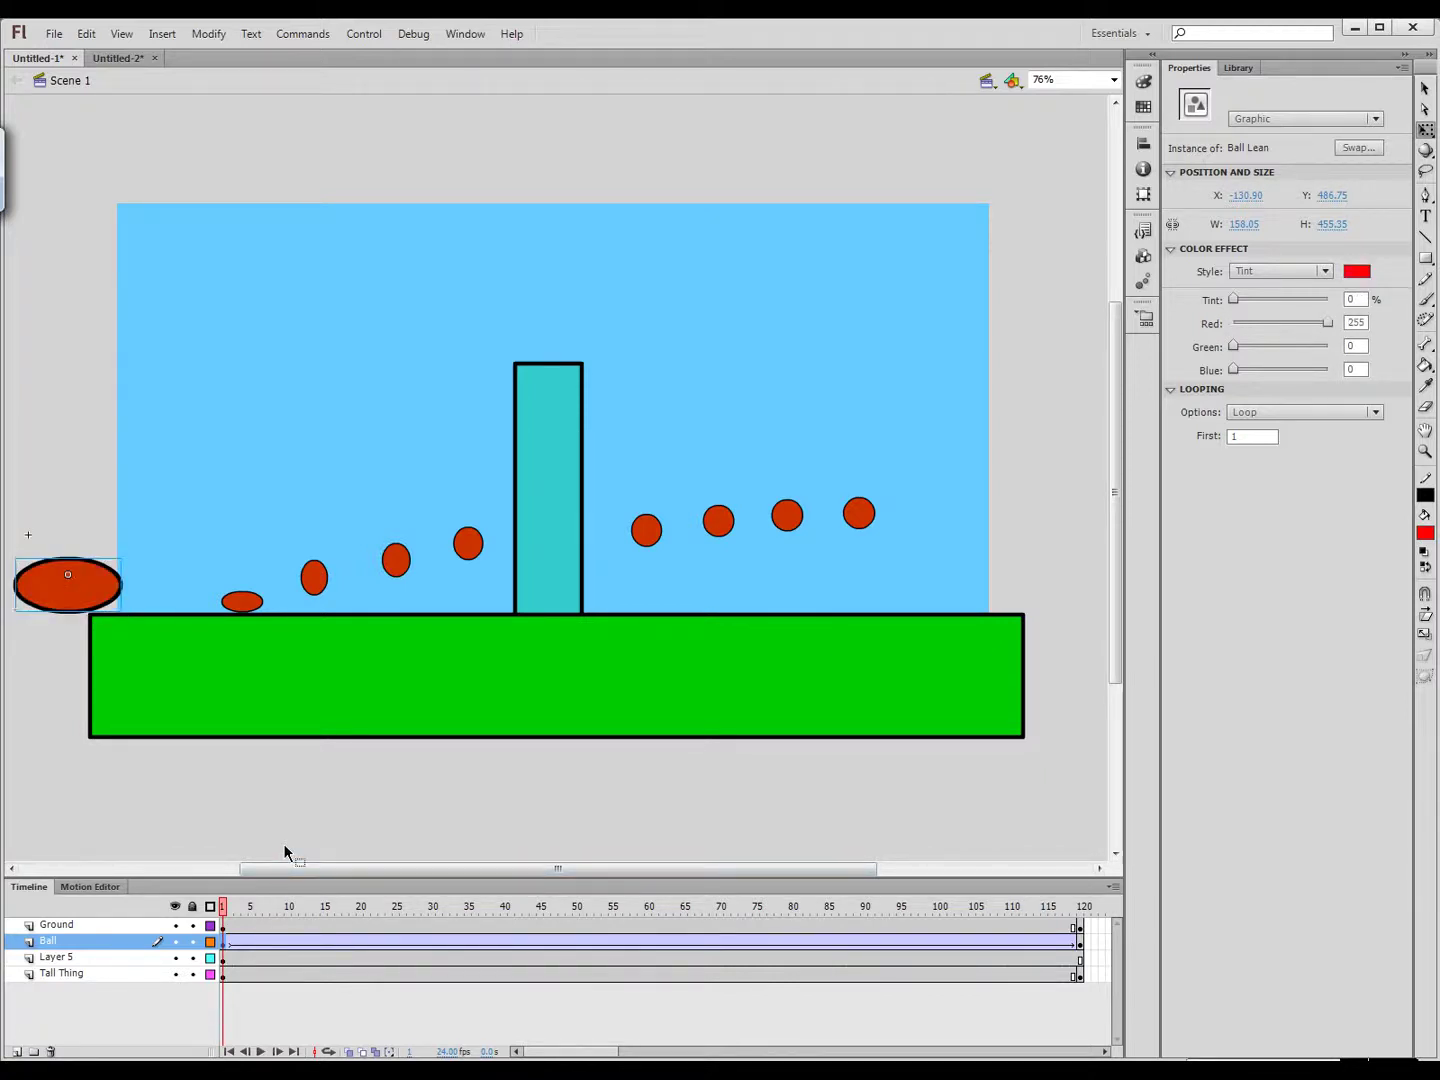
{"action": "left_click", "coordinate": [1322, 271]}
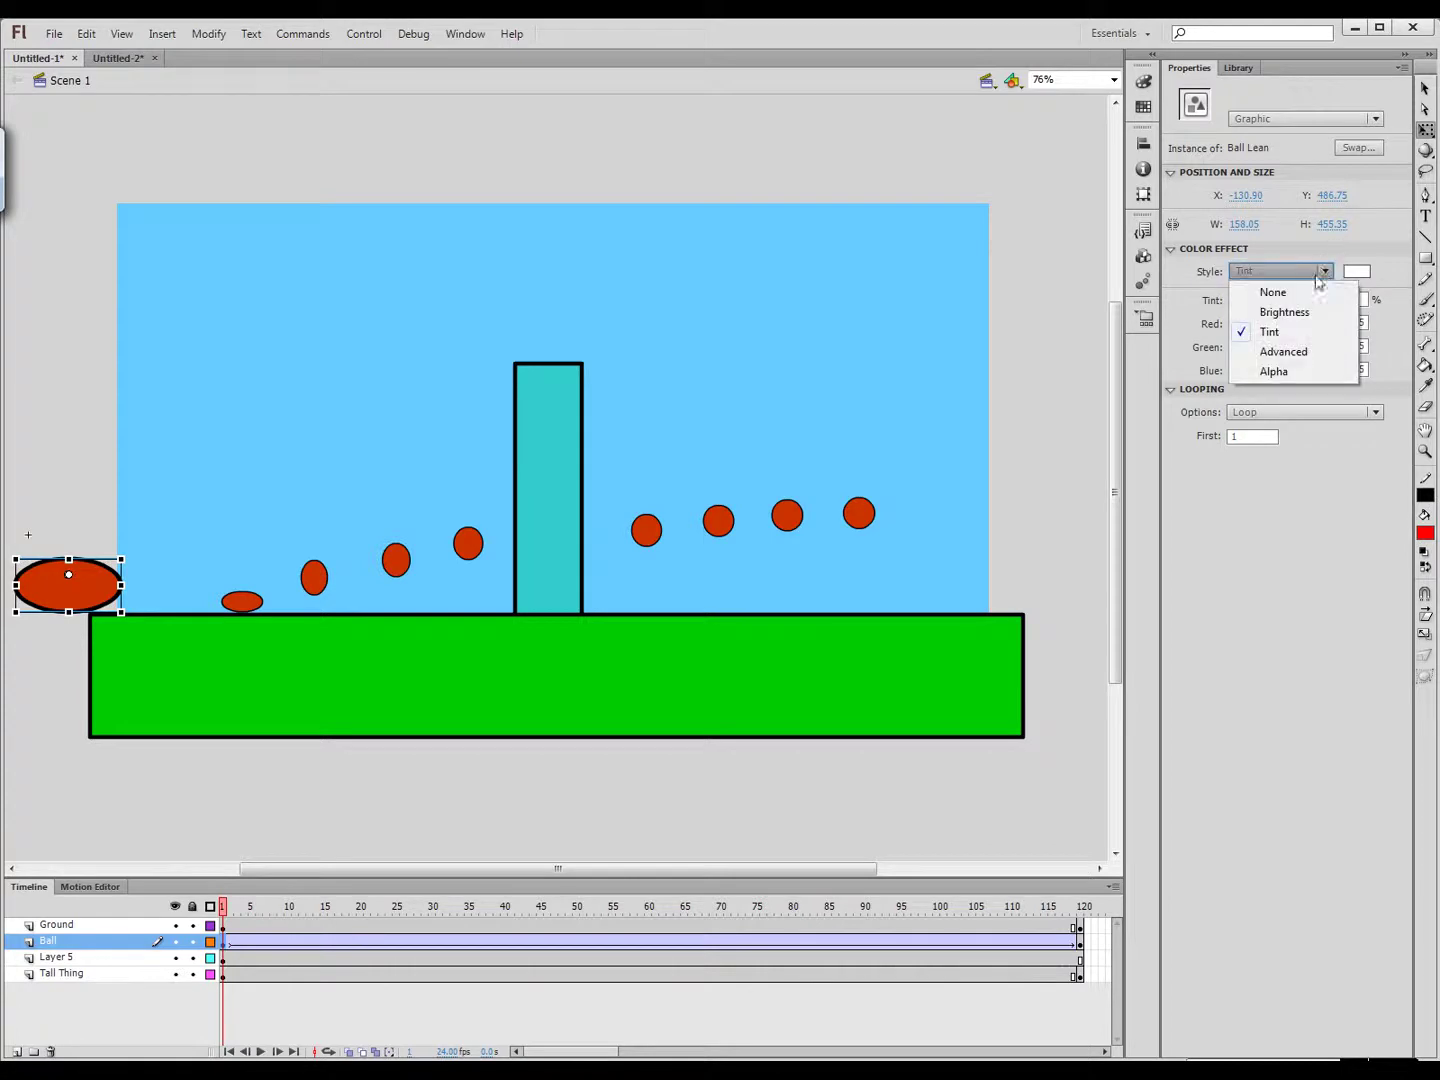
{"action": "left_click", "coordinate": [1288, 295]}
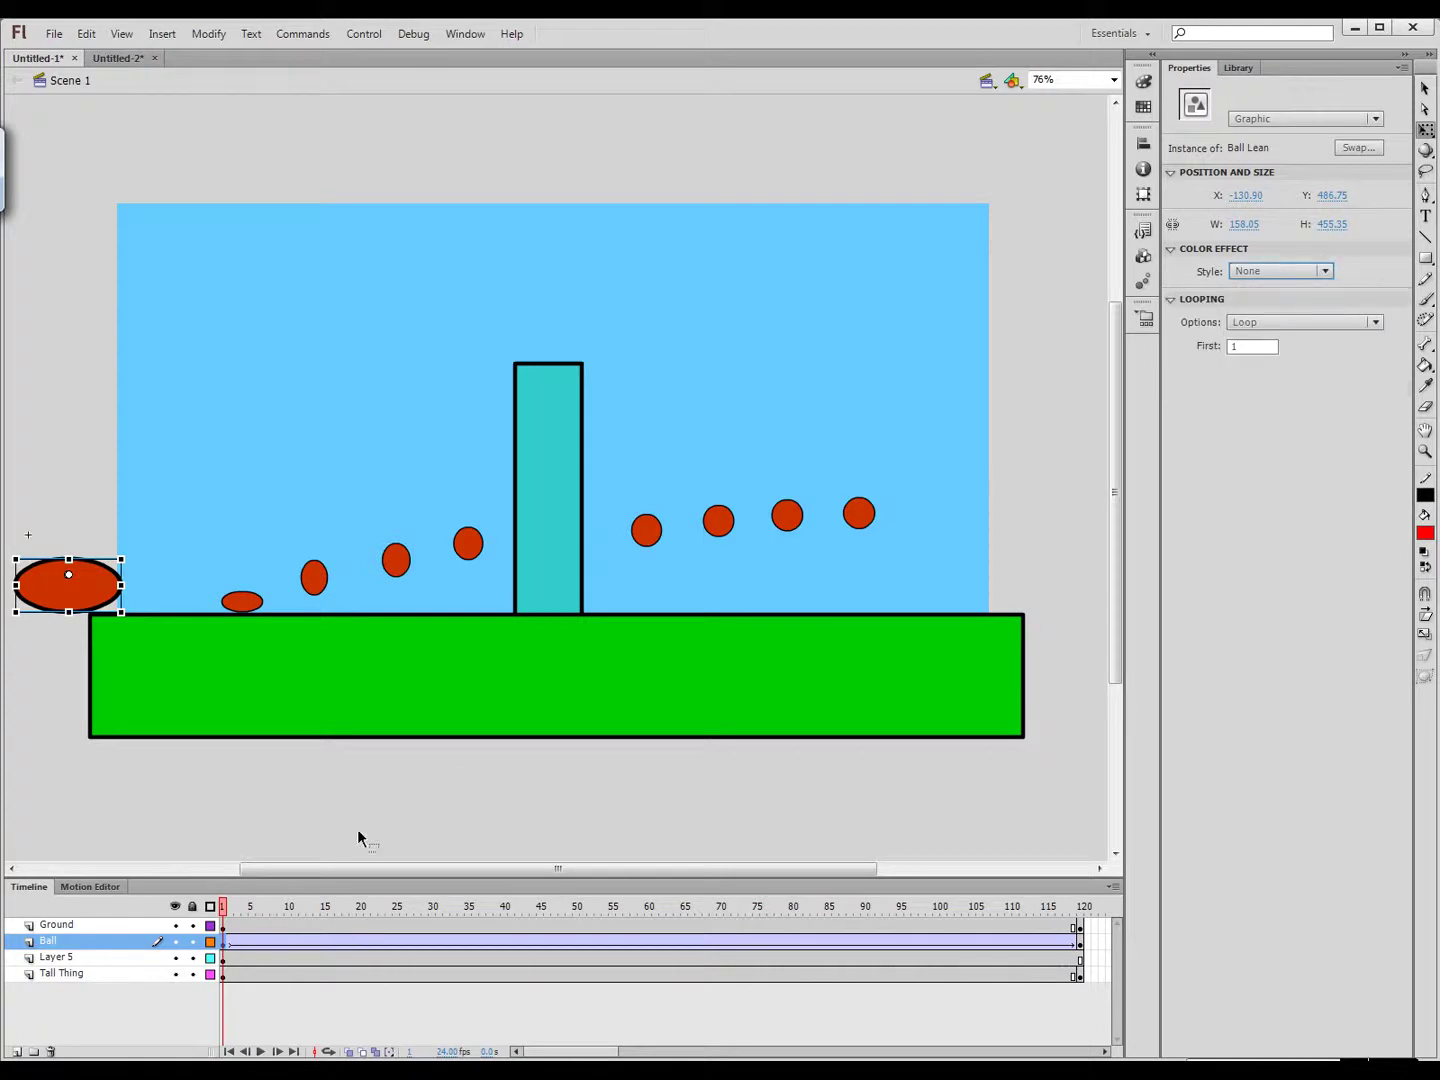
{"action": "left_click_drag", "start_coordinate": [223, 912], "coordinate": [96, 905]}
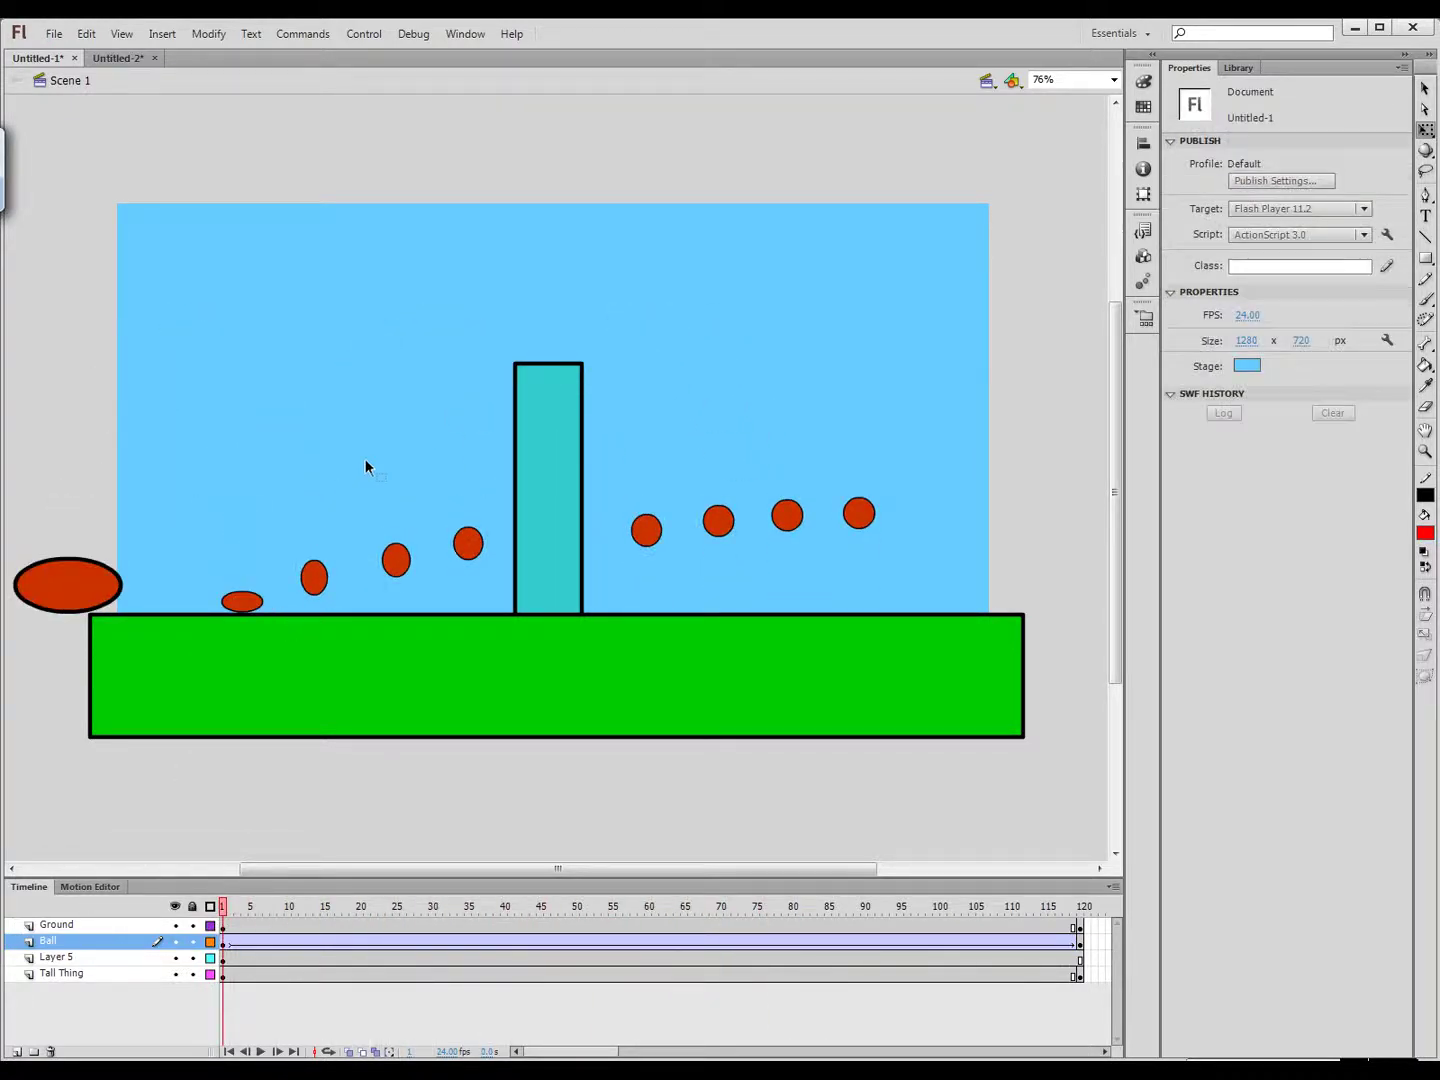
Open the Tall Thing symbol from the library for editing and deselect its shape
{"action": "left_click", "coordinate": [548, 445]}
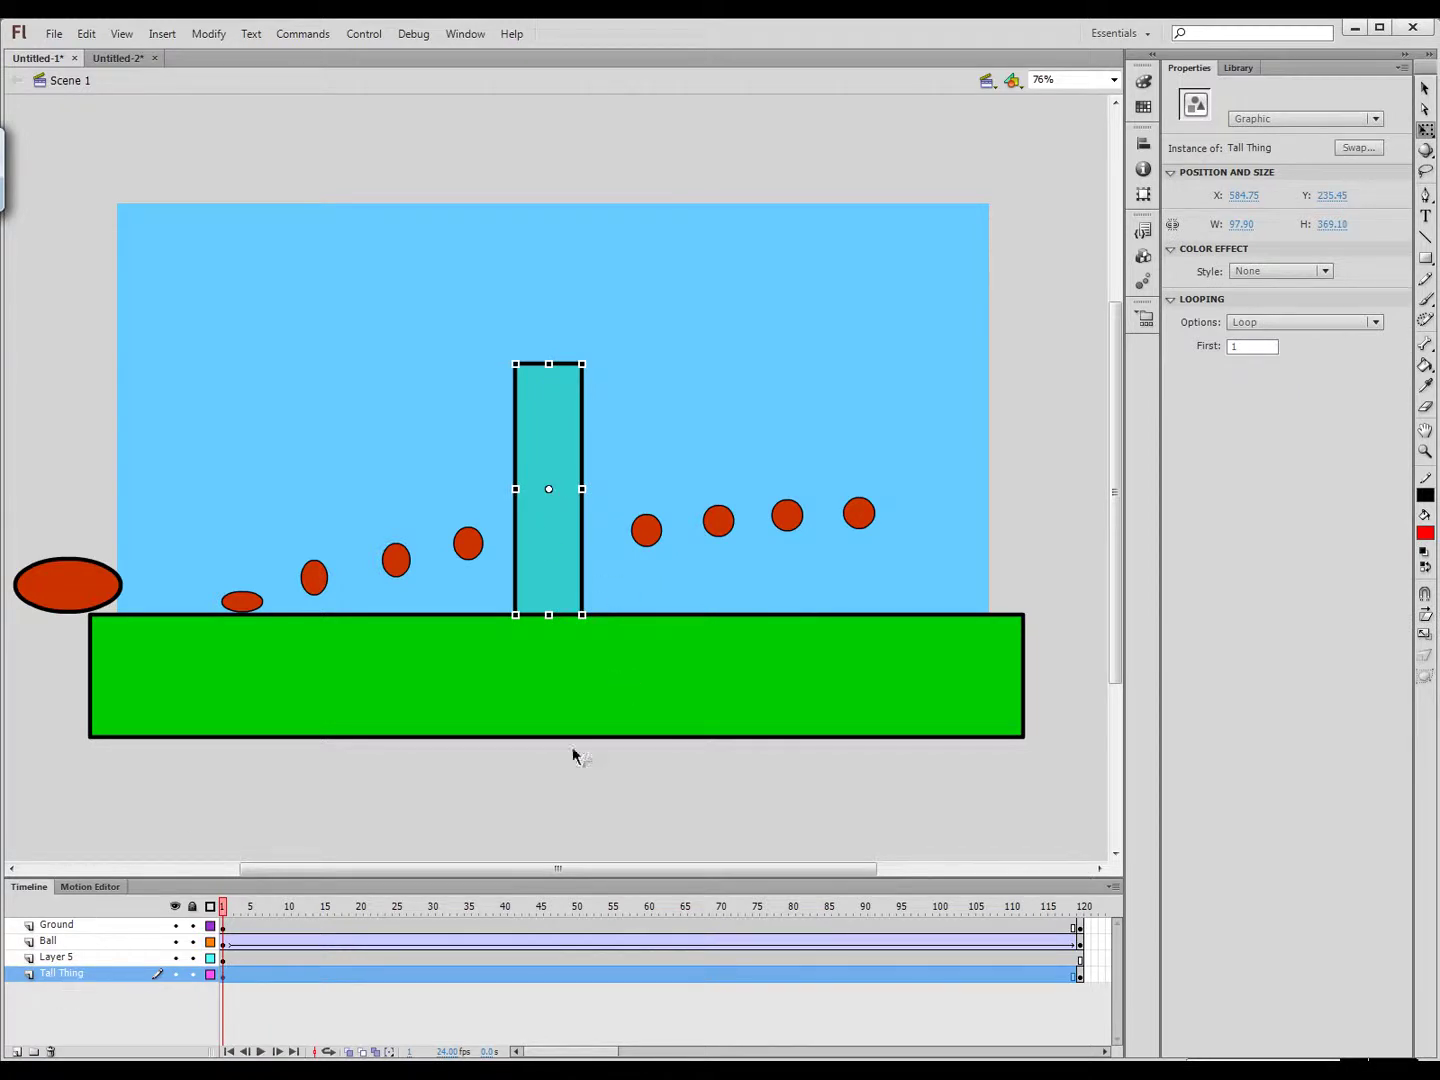
{"action": "left_click", "coordinate": [1239, 67]}
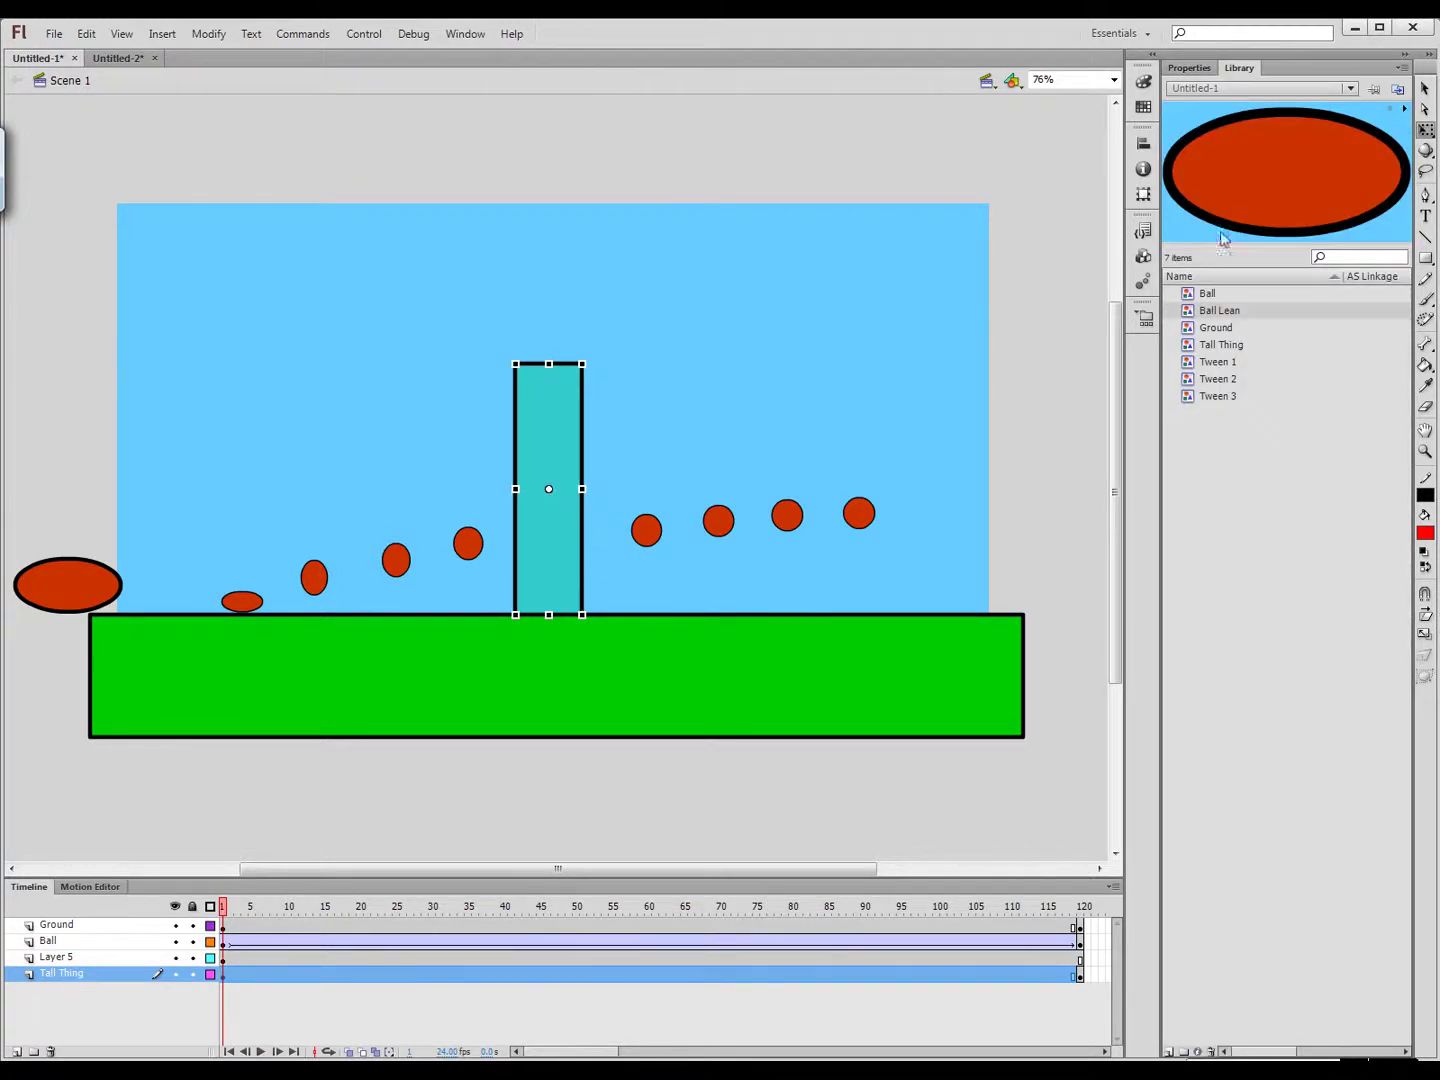
{"action": "left_click", "coordinate": [1221, 344]}
{"action": "double_click", "coordinate": [1195, 345]}
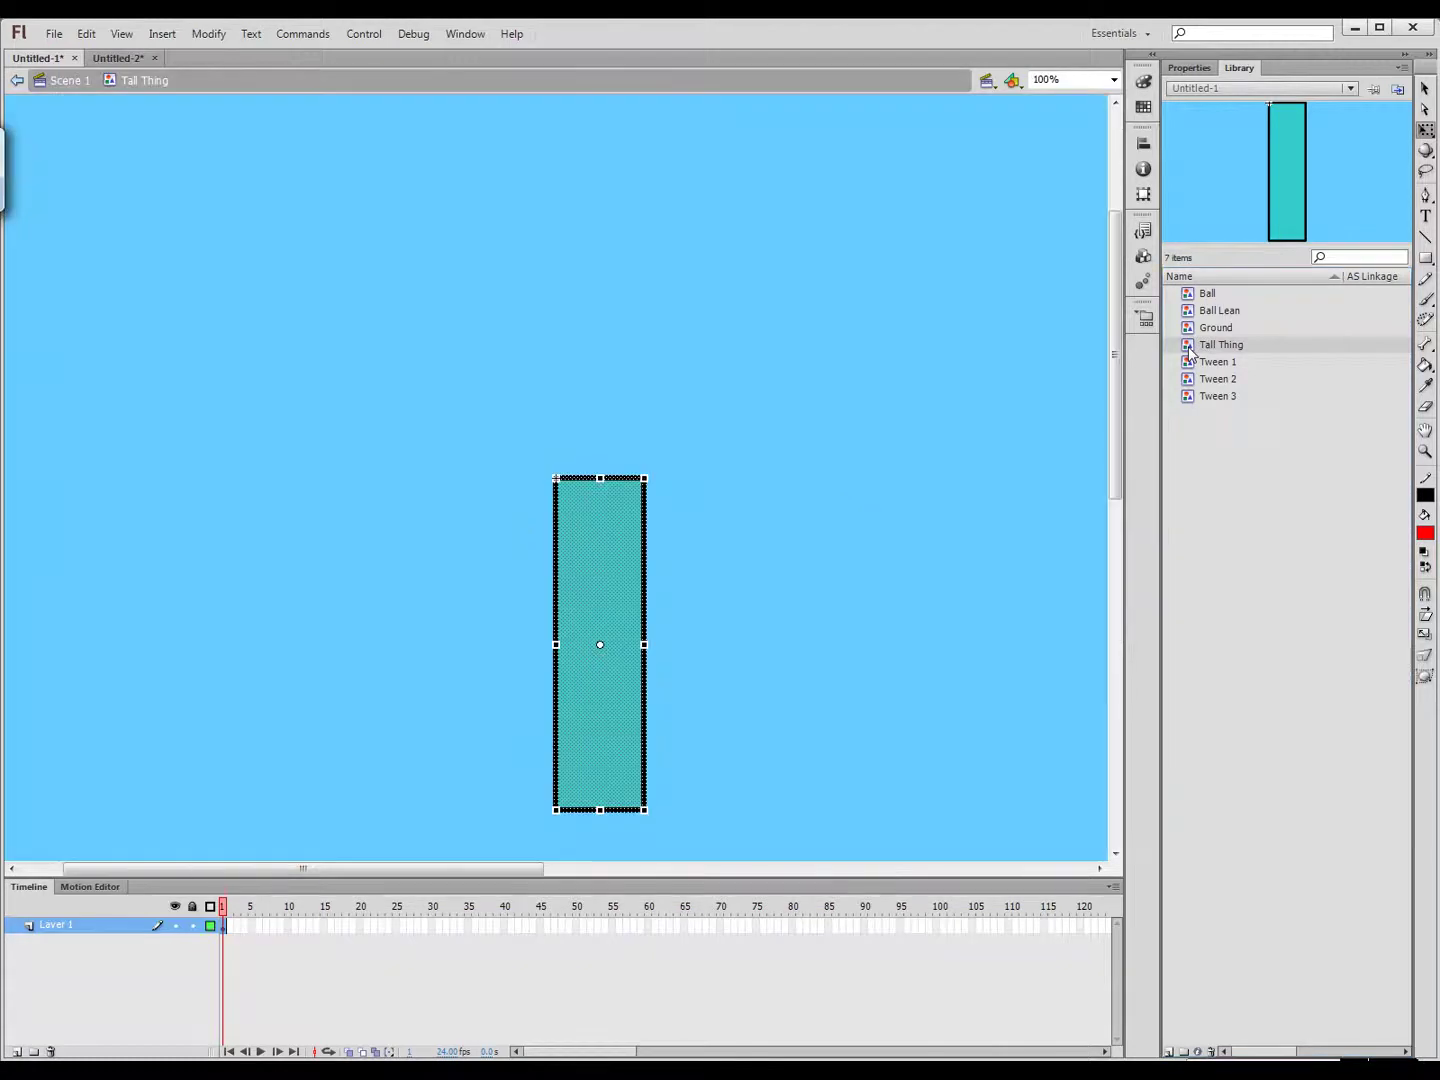
{"action": "left_click", "coordinate": [726, 404]}
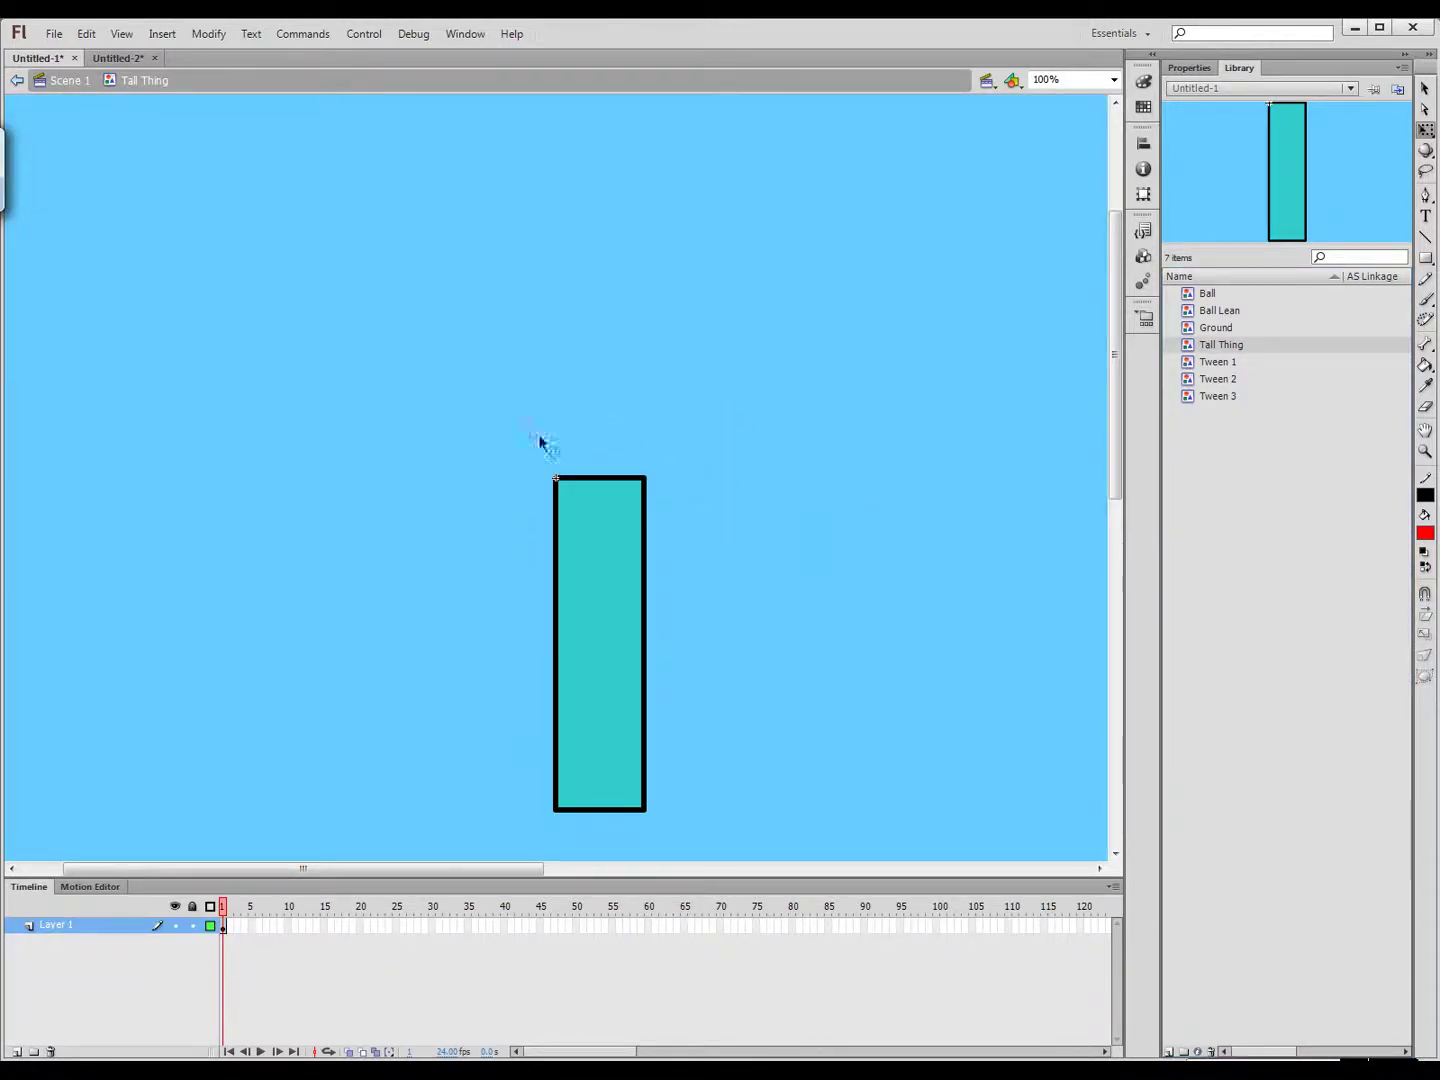
Insert a keyframe at frame 50 on Layer 1 of the Tall Thing symbol
{"action": "right_click", "coordinate": [435, 930]}
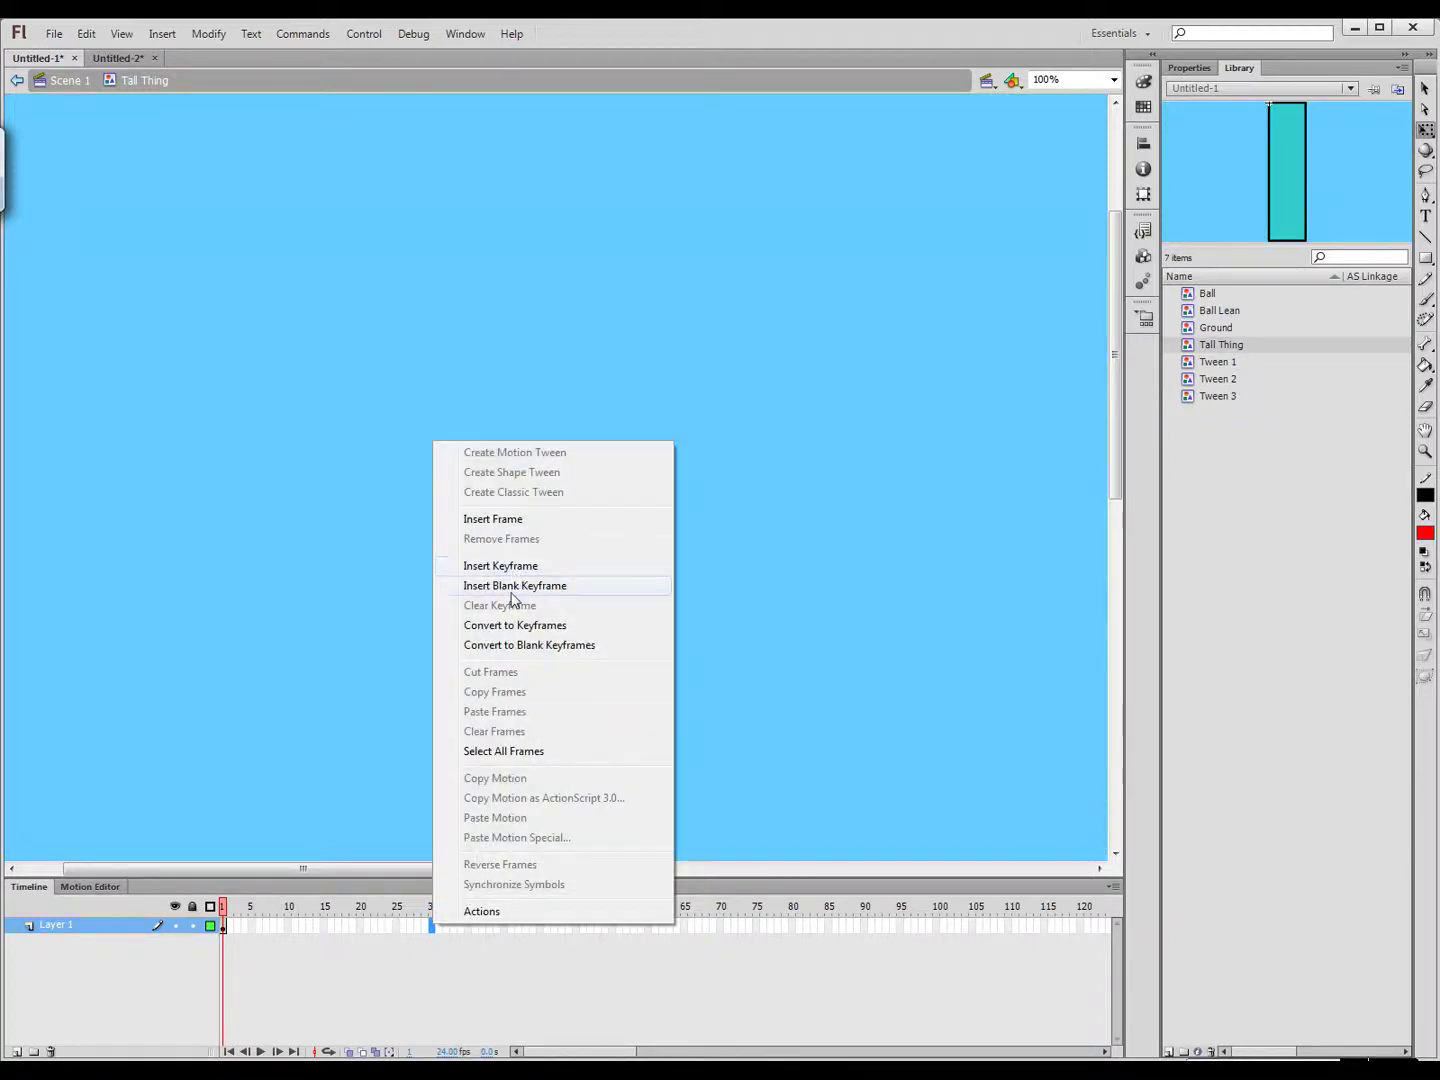
{"action": "left_click", "coordinate": [506, 978]}
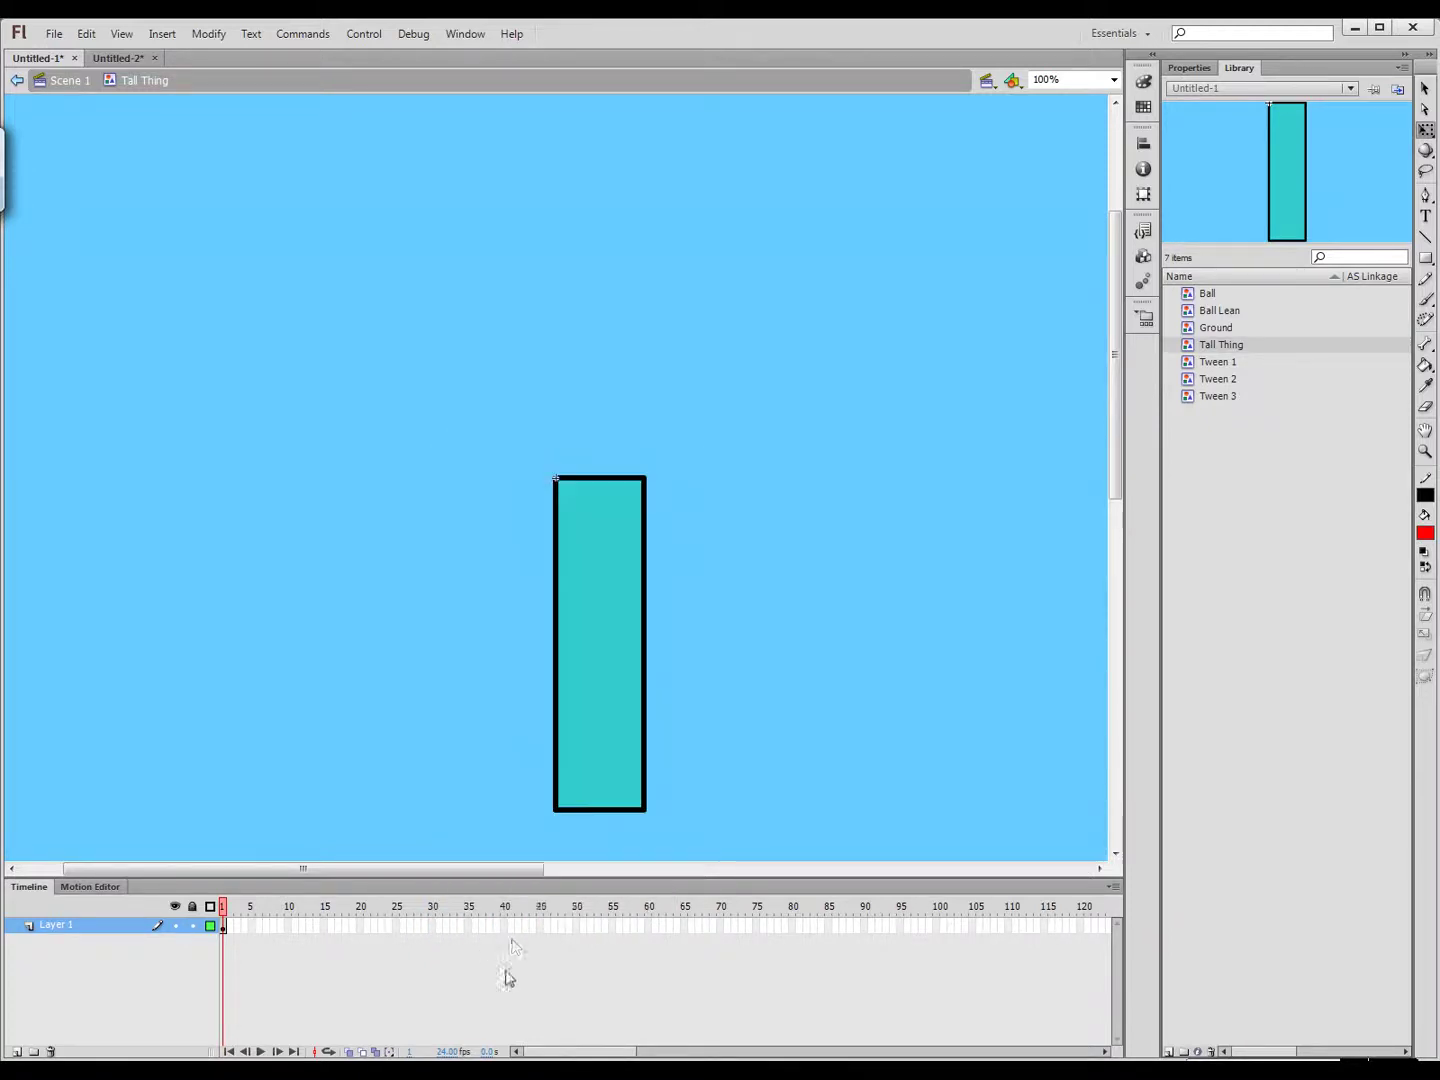
{"action": "right_click", "coordinate": [577, 930]}
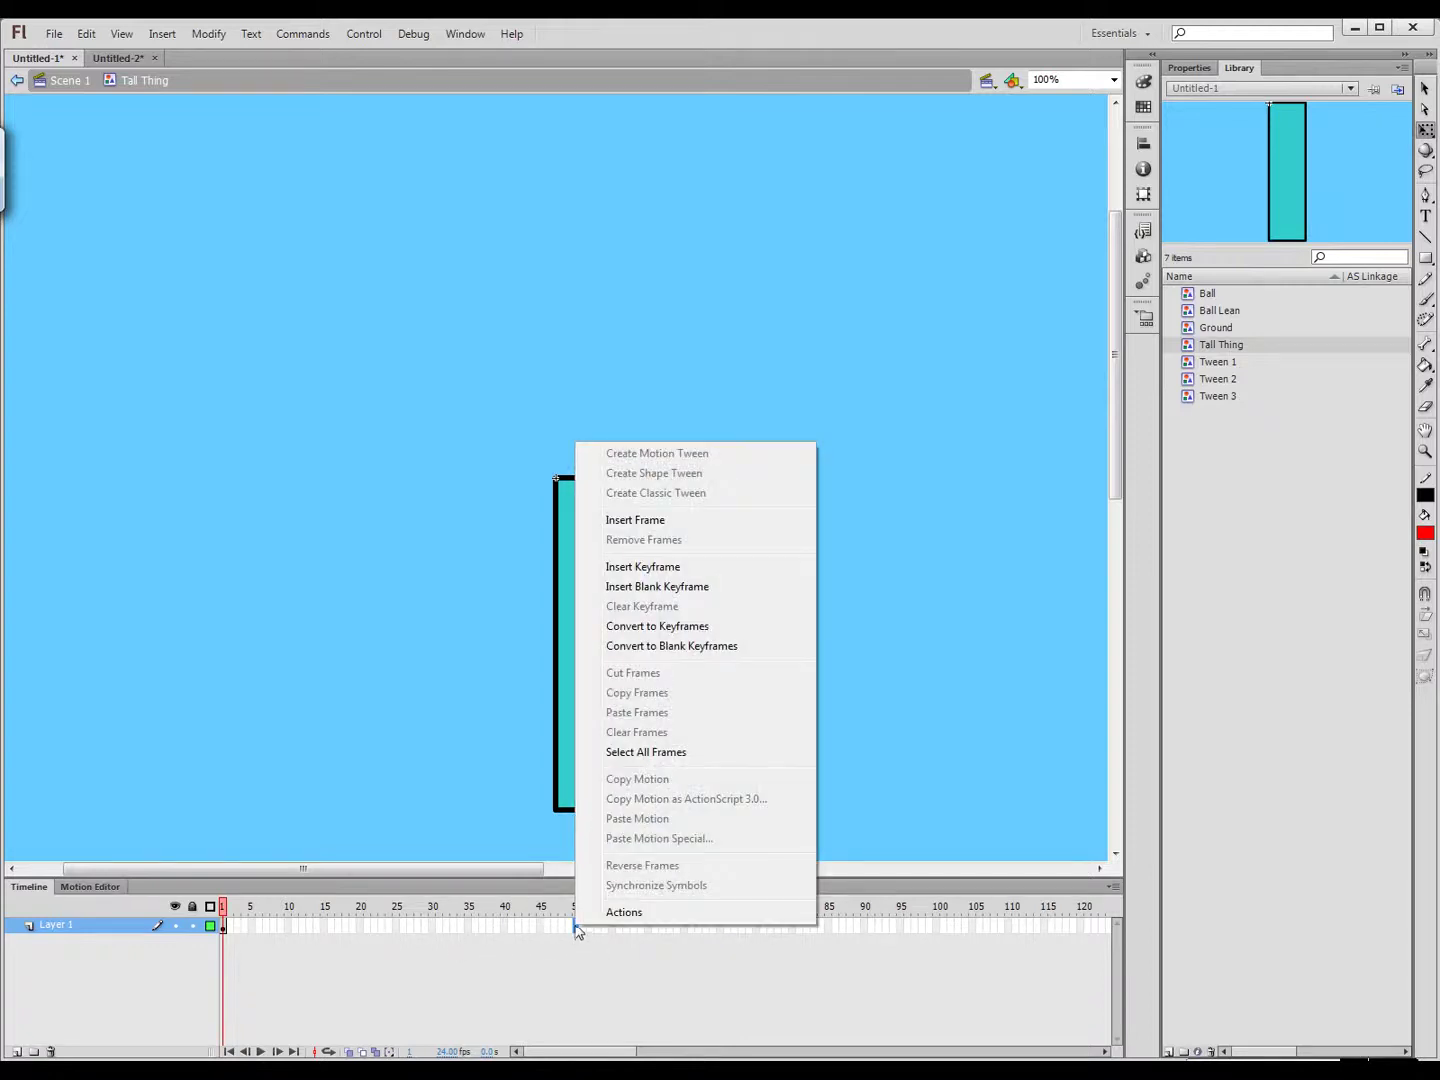
{"action": "left_click", "coordinate": [627, 567]}
{"action": "left_click", "coordinate": [648, 1004]}
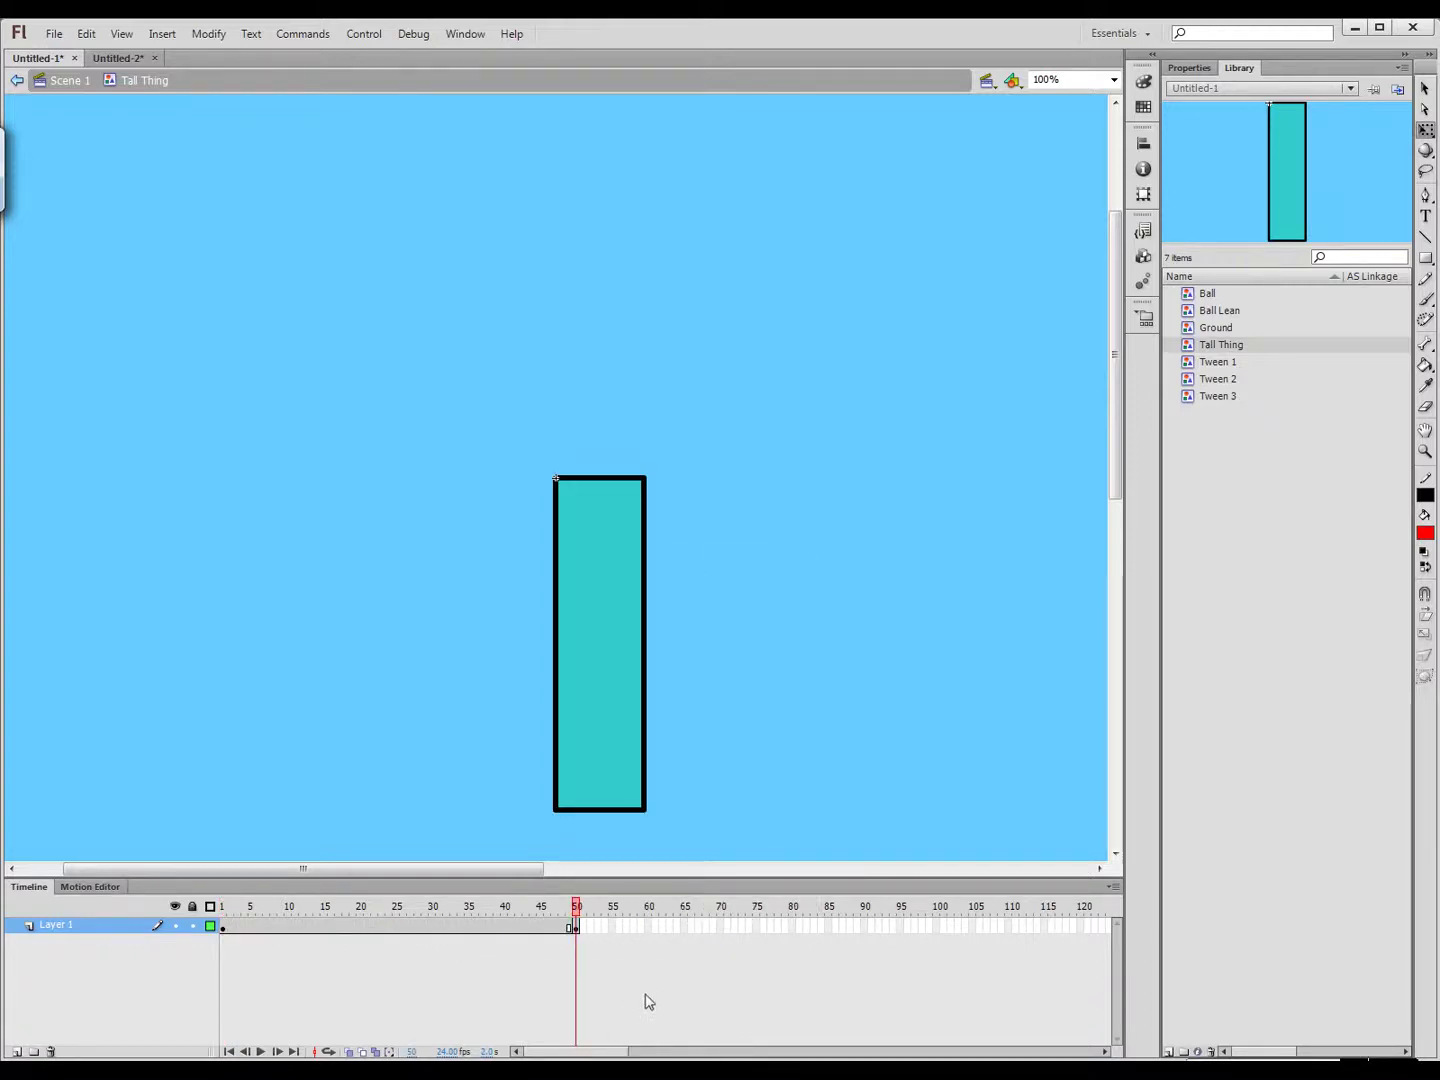
Try bending the pillar to the left at frame 25 by moving its top corners and curving both sides
{"action": "mouse_move", "coordinate": [518, 906]}
{"action": "left_mouse_down"}
{"action": "mouse_move", "coordinate": [244, 910]}
{"action": "mouse_move", "coordinate": [397, 928]}
{"action": "left_mouse_up"}
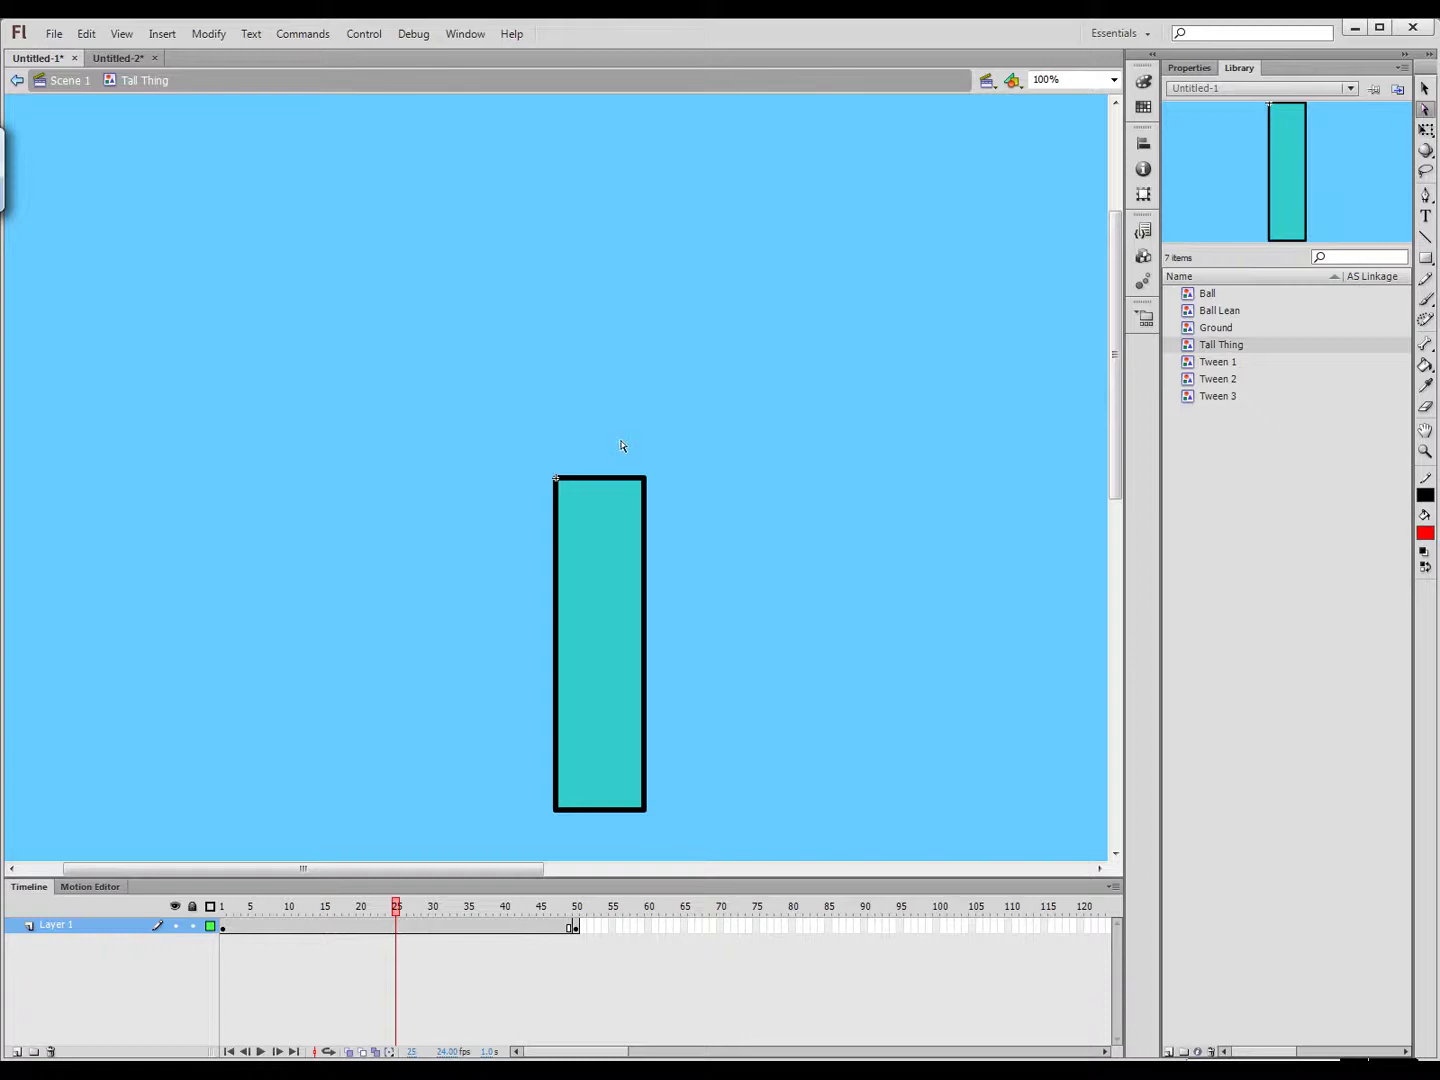
{"action": "left_click", "coordinate": [1425, 89]}
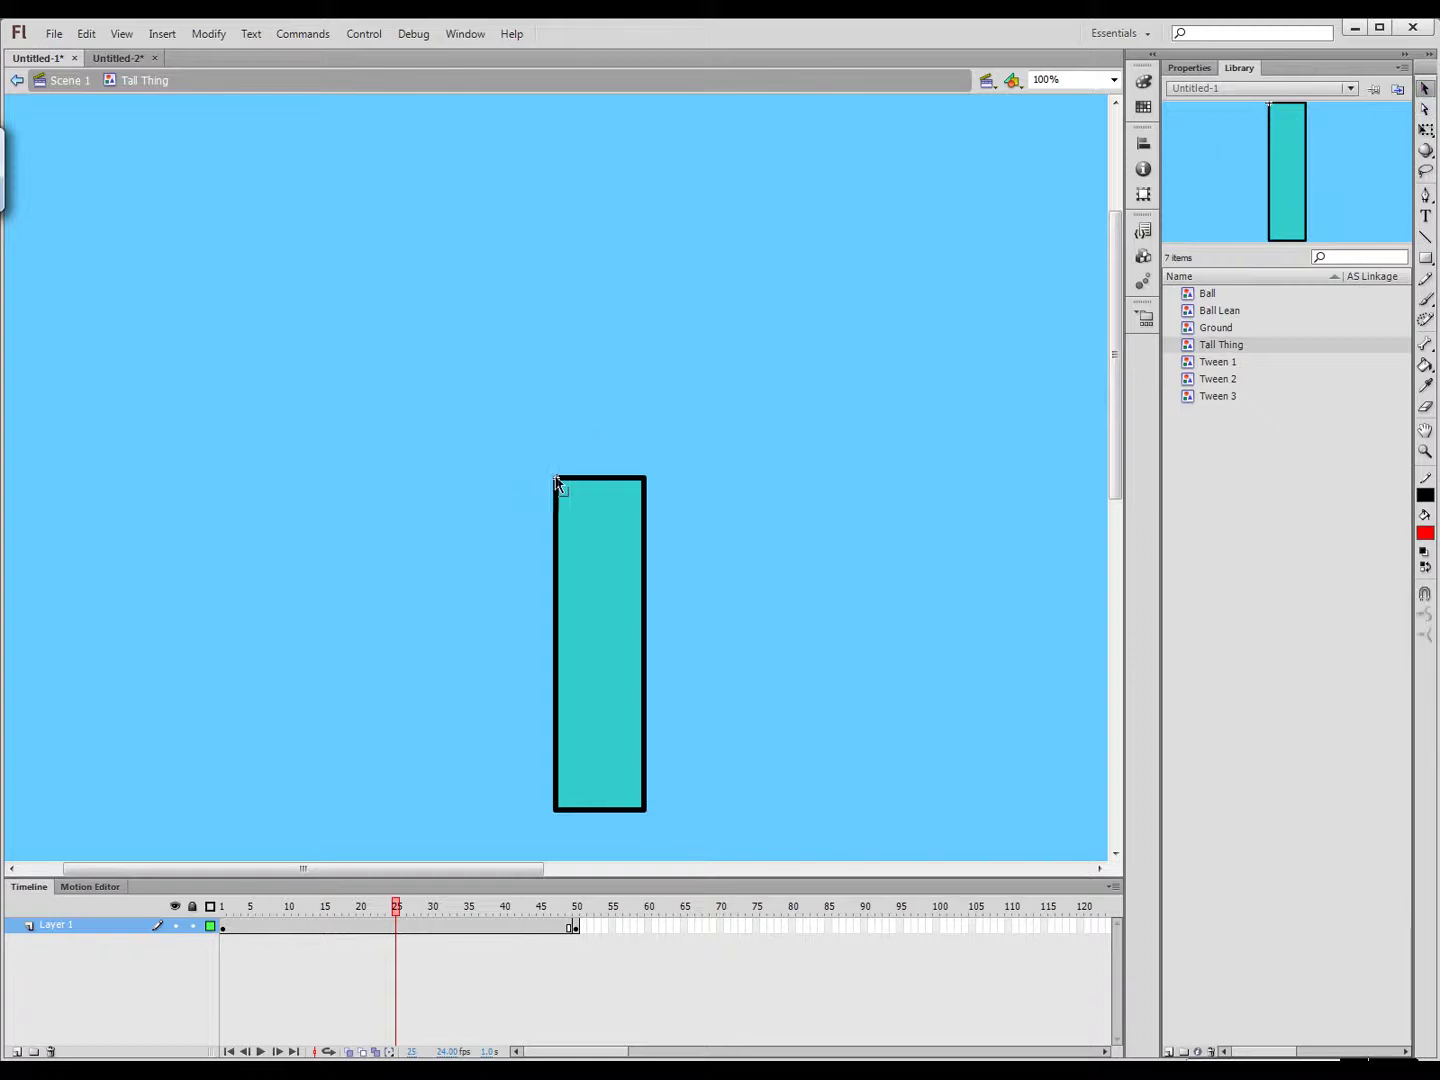
{"action": "left_click_drag", "start_coordinate": [556, 480], "coordinate": [511, 517]}
{"action": "left_click_drag", "start_coordinate": [643, 480], "coordinate": [581, 460]}
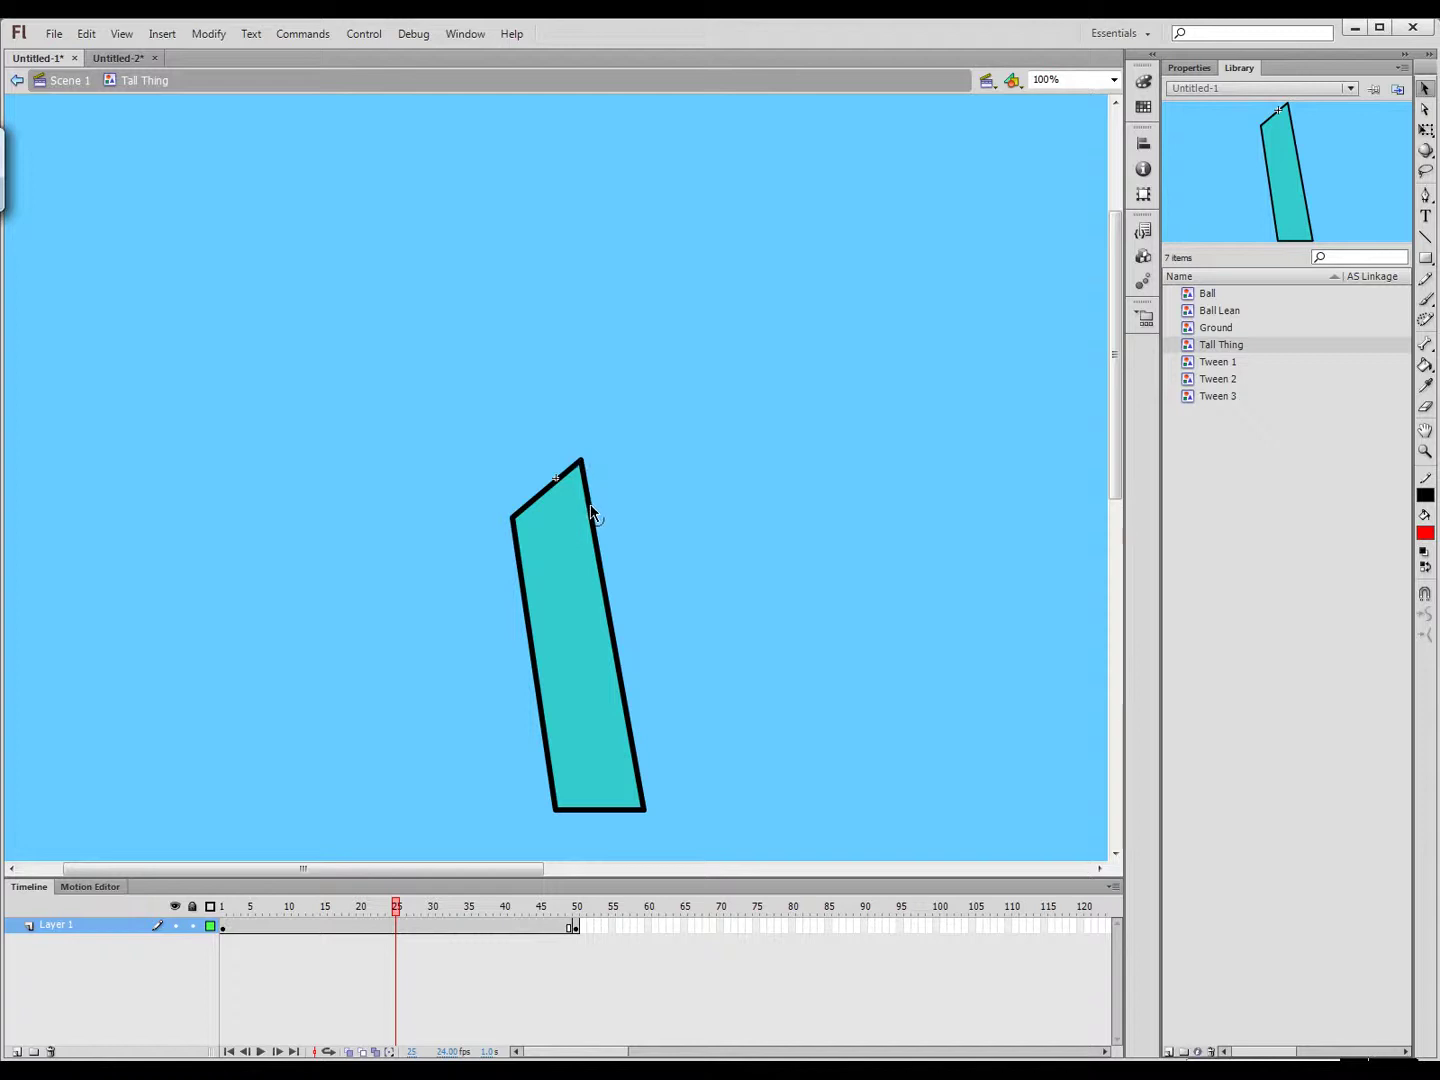
{"action": "left_click_drag", "start_coordinate": [591, 512], "coordinate": [617, 495]}
{"action": "left_click_drag", "start_coordinate": [637, 415], "coordinate": [631, 401]}
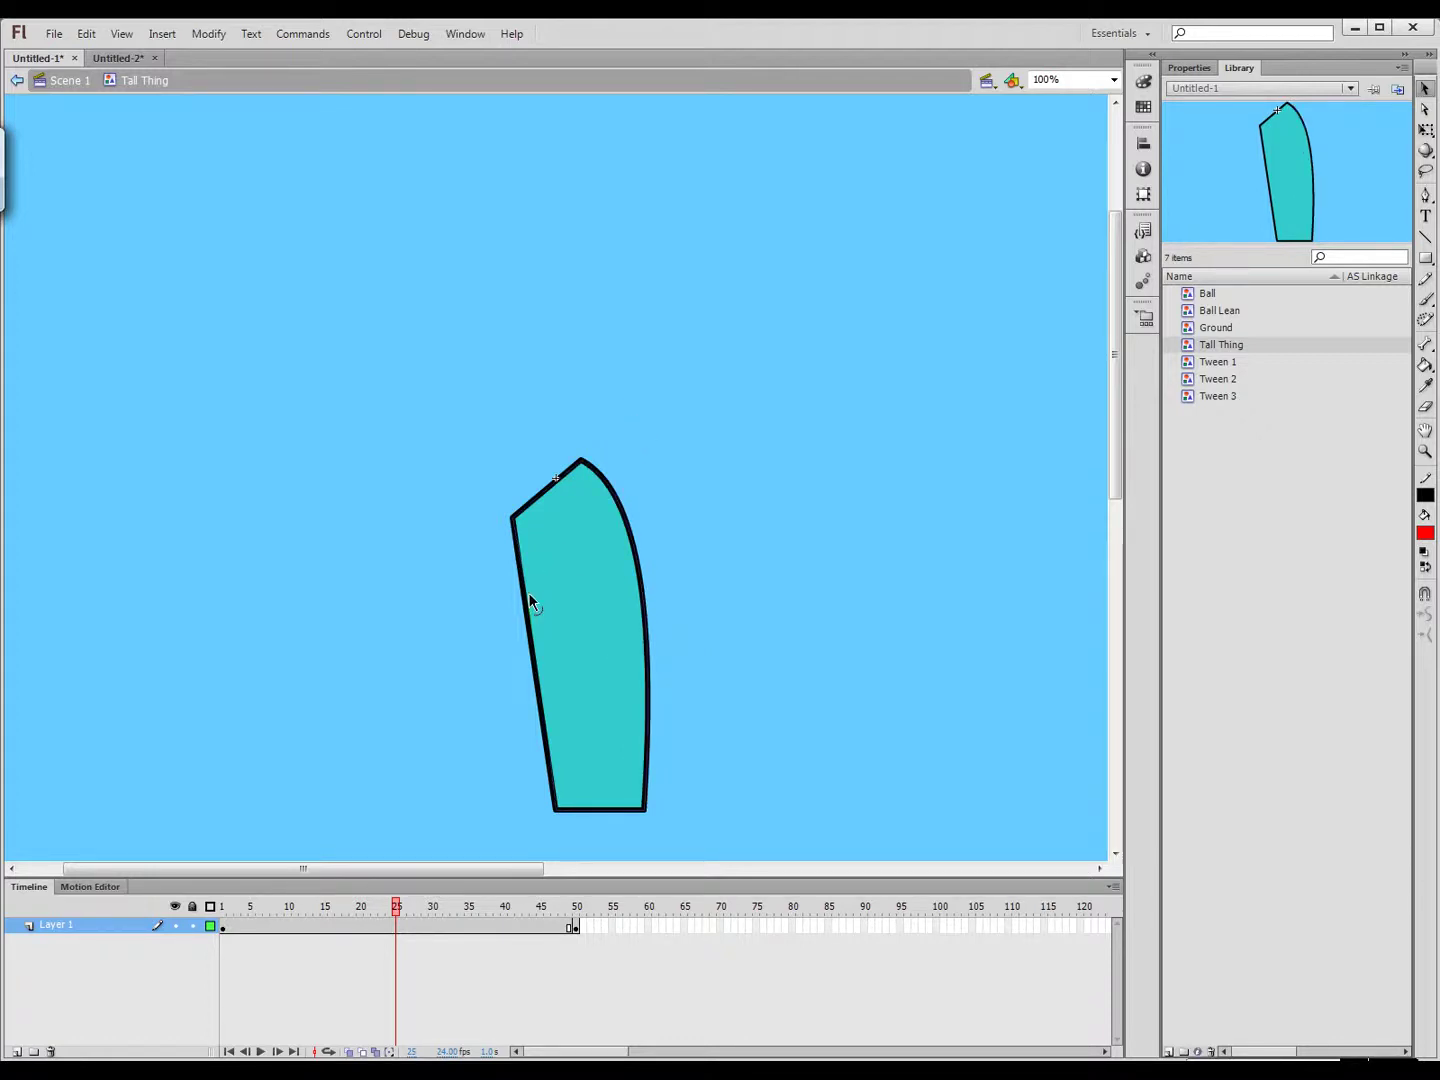
{"action": "left_click_drag", "start_coordinate": [558, 538], "coordinate": [559, 538]}
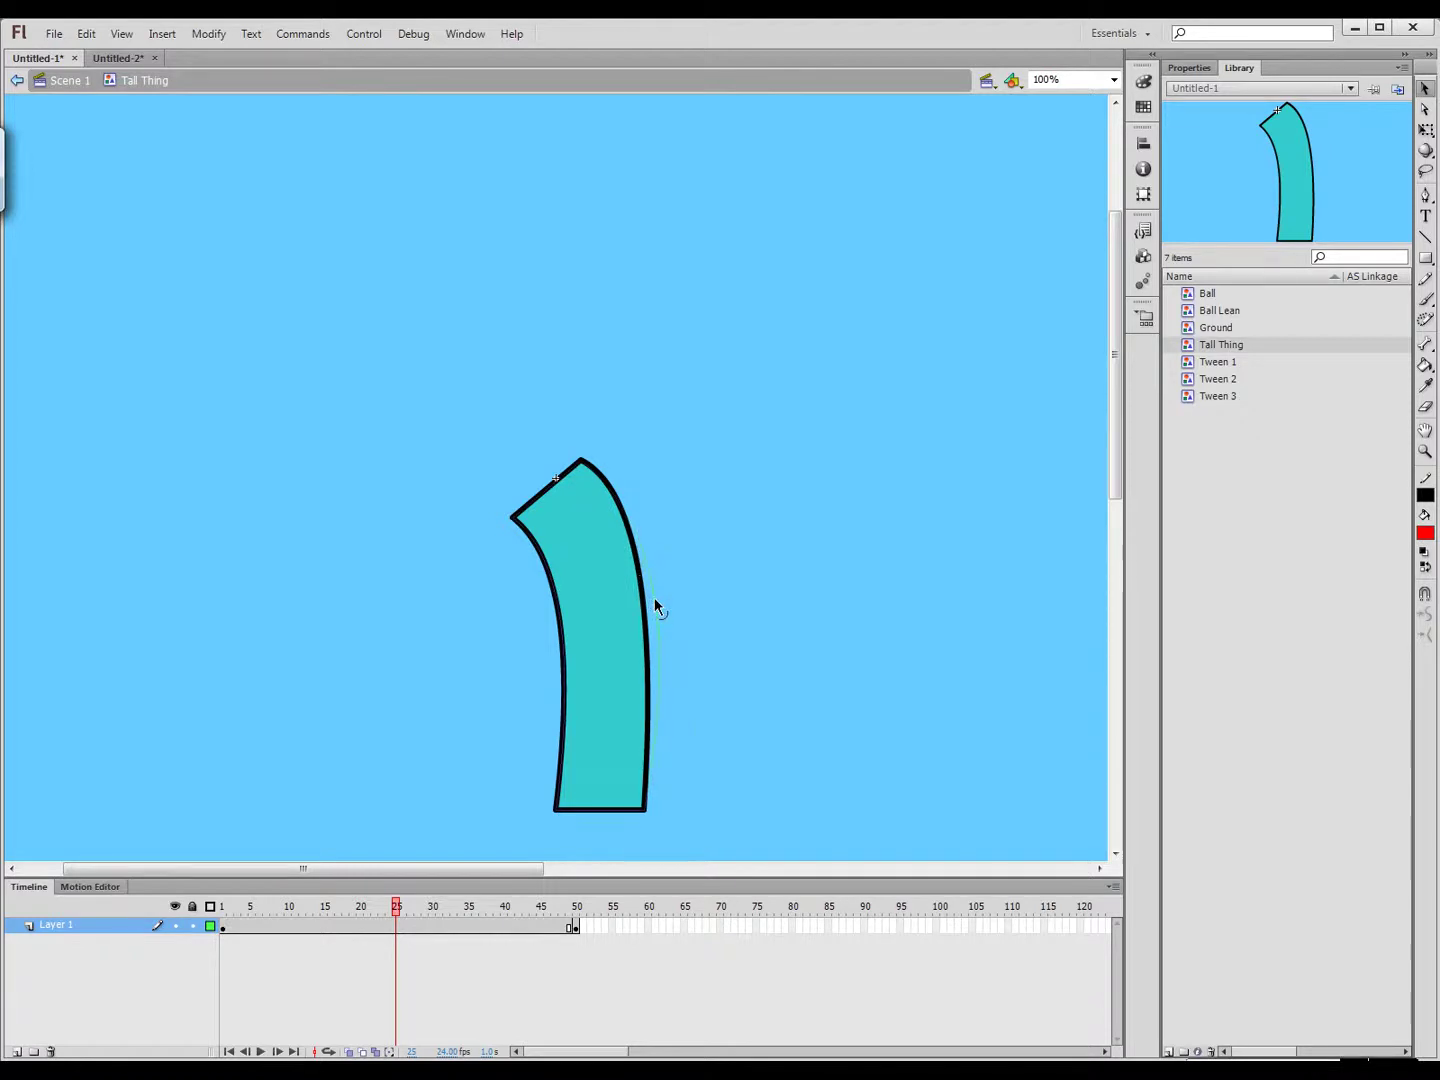
{"action": "left_click_drag", "start_coordinate": [652, 604], "coordinate": [651, 620]}
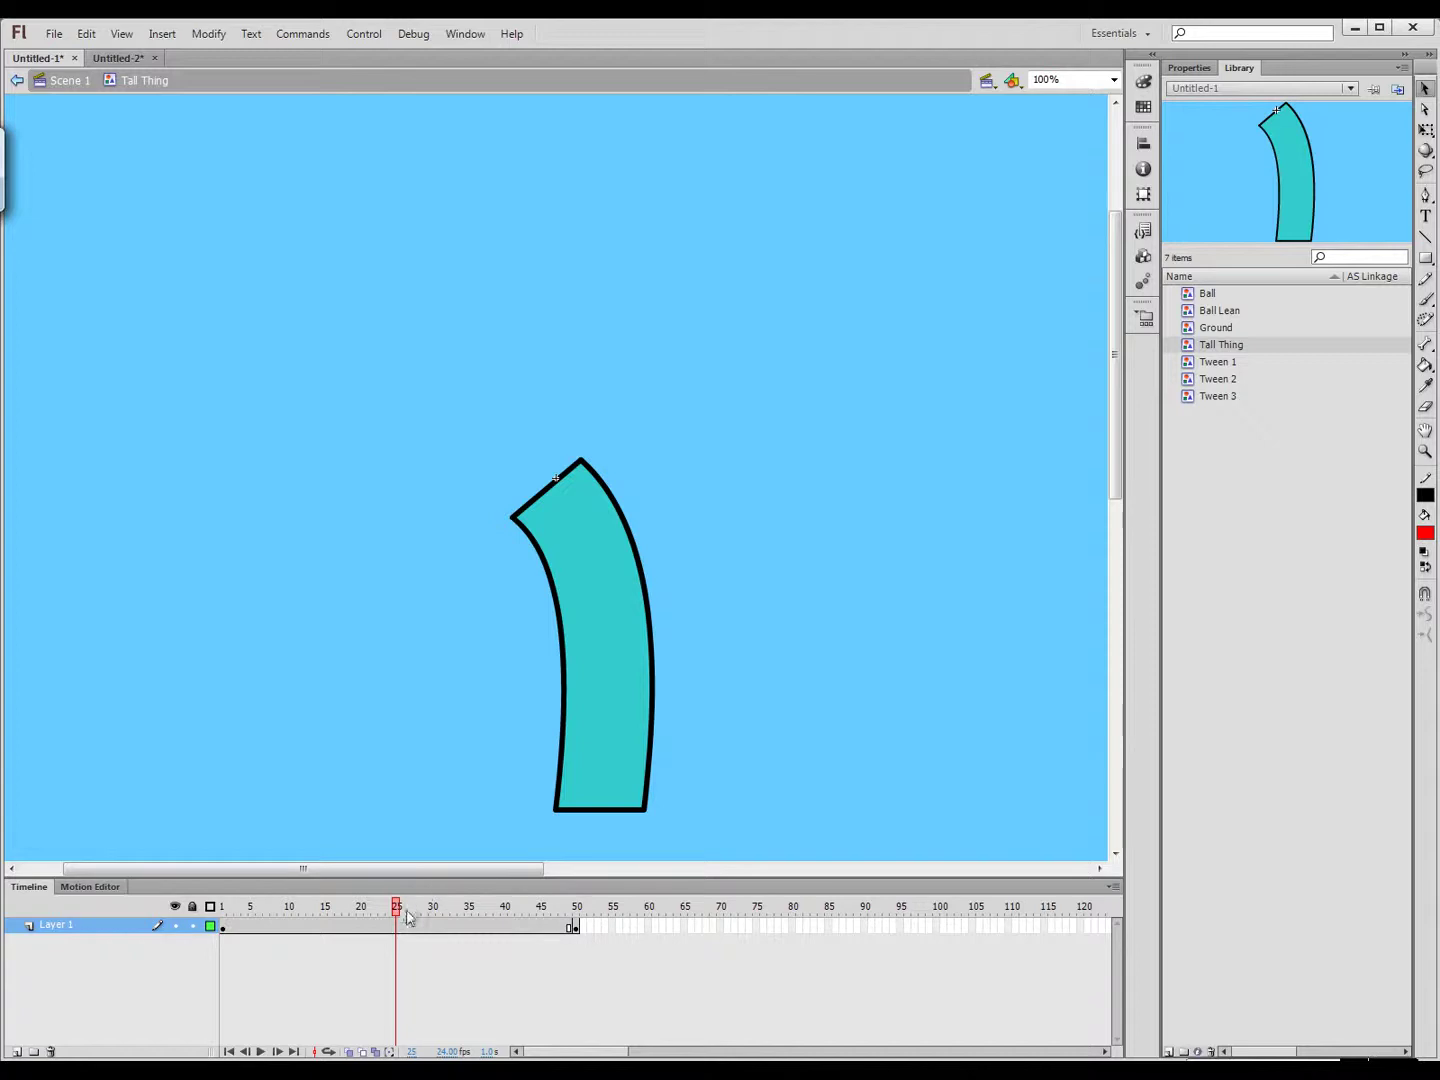
Undo the pillar's corner and curve changes to restore the straight rectangle
{"action": "key", "text": "ctrl+z"}
{"action": "key", "text": "ctrl+z"}
{"action": "key", "text": "ctrl+z"}
{"action": "key", "text": "ctrl+z"}
{"action": "key", "text": "ctrl+z"}
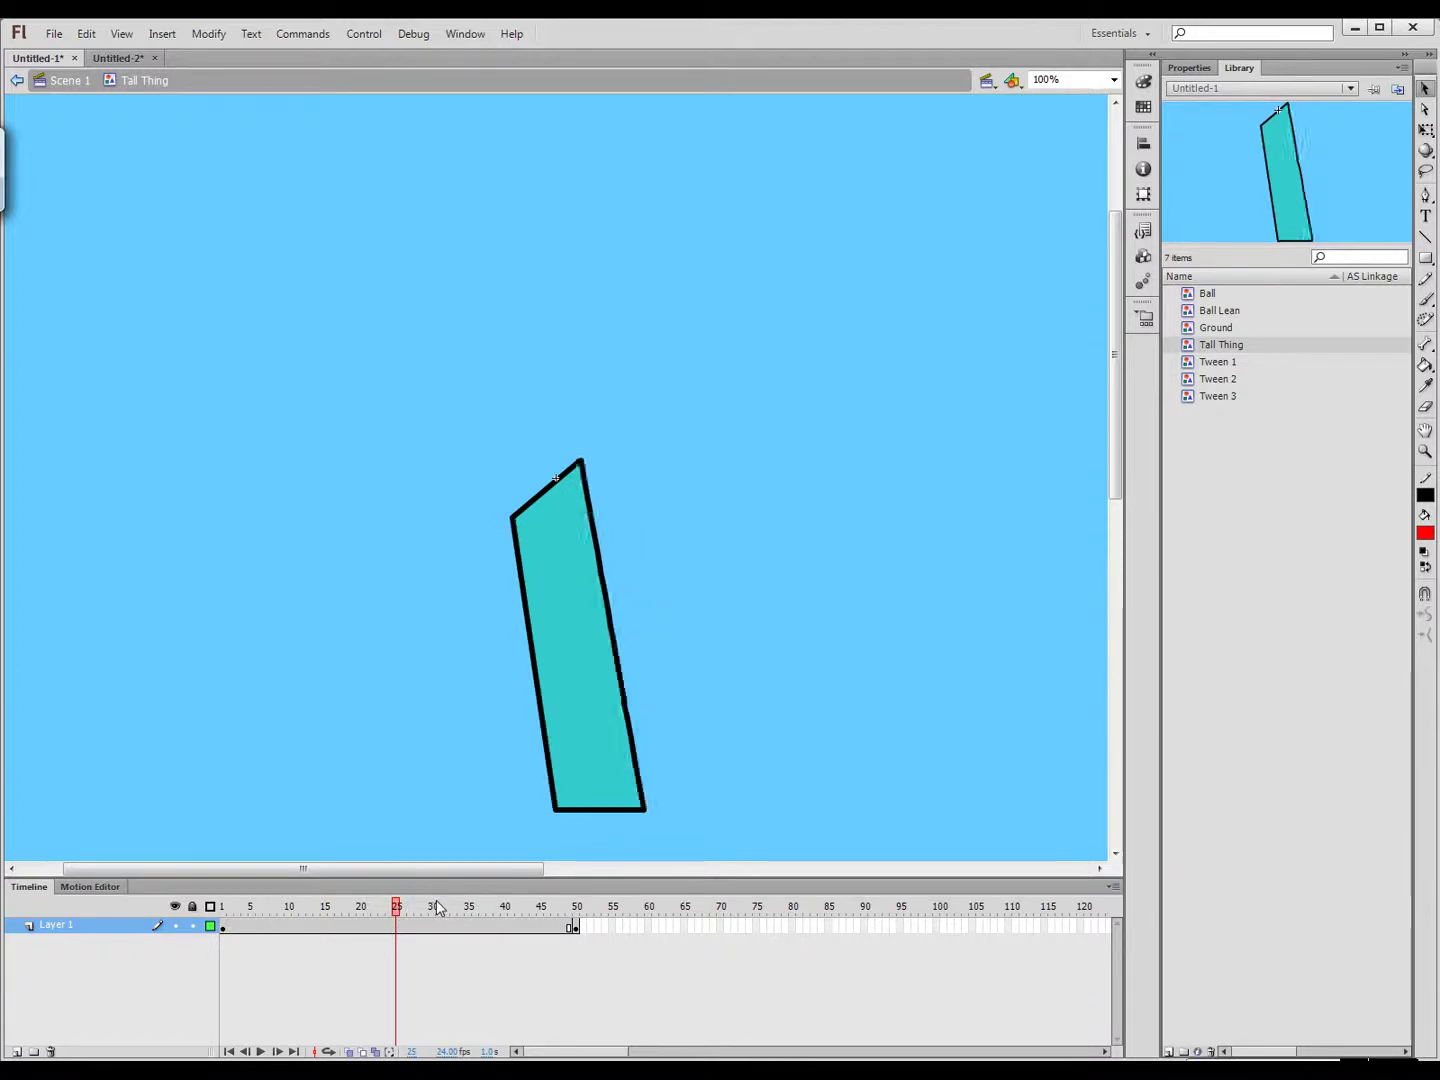
Insert a keyframe at frame 25 and bend the pillar left there by moving its top corners and curving both sides
{"action": "right_click", "coordinate": [397, 926]}
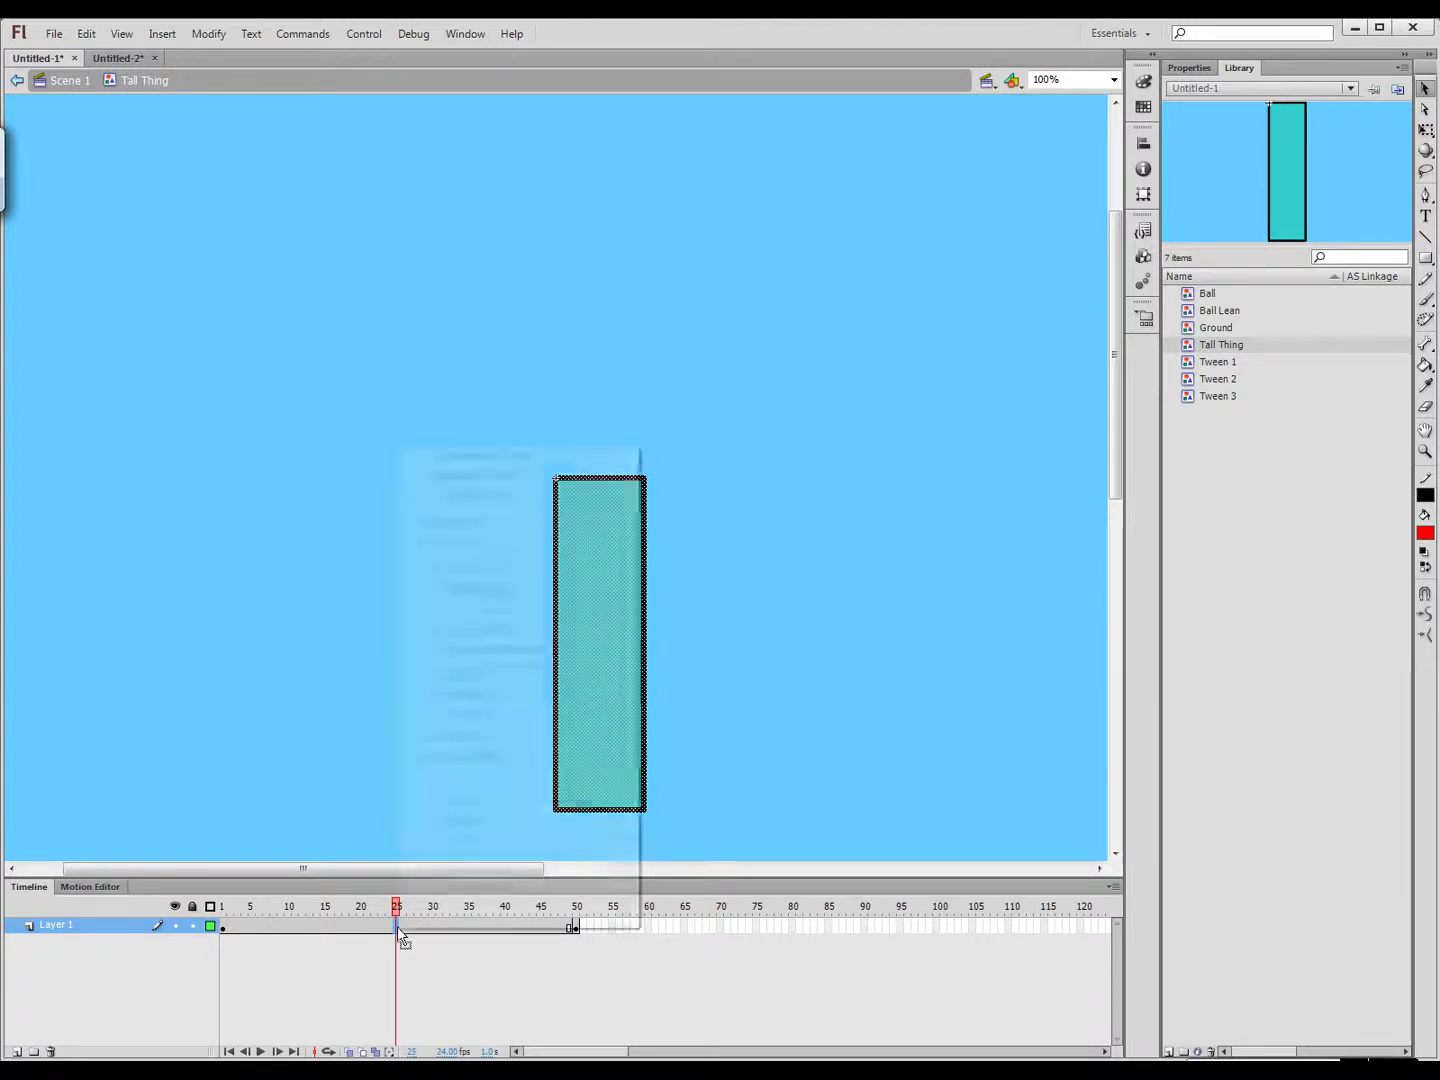
{"action": "left_click", "coordinate": [491, 572]}
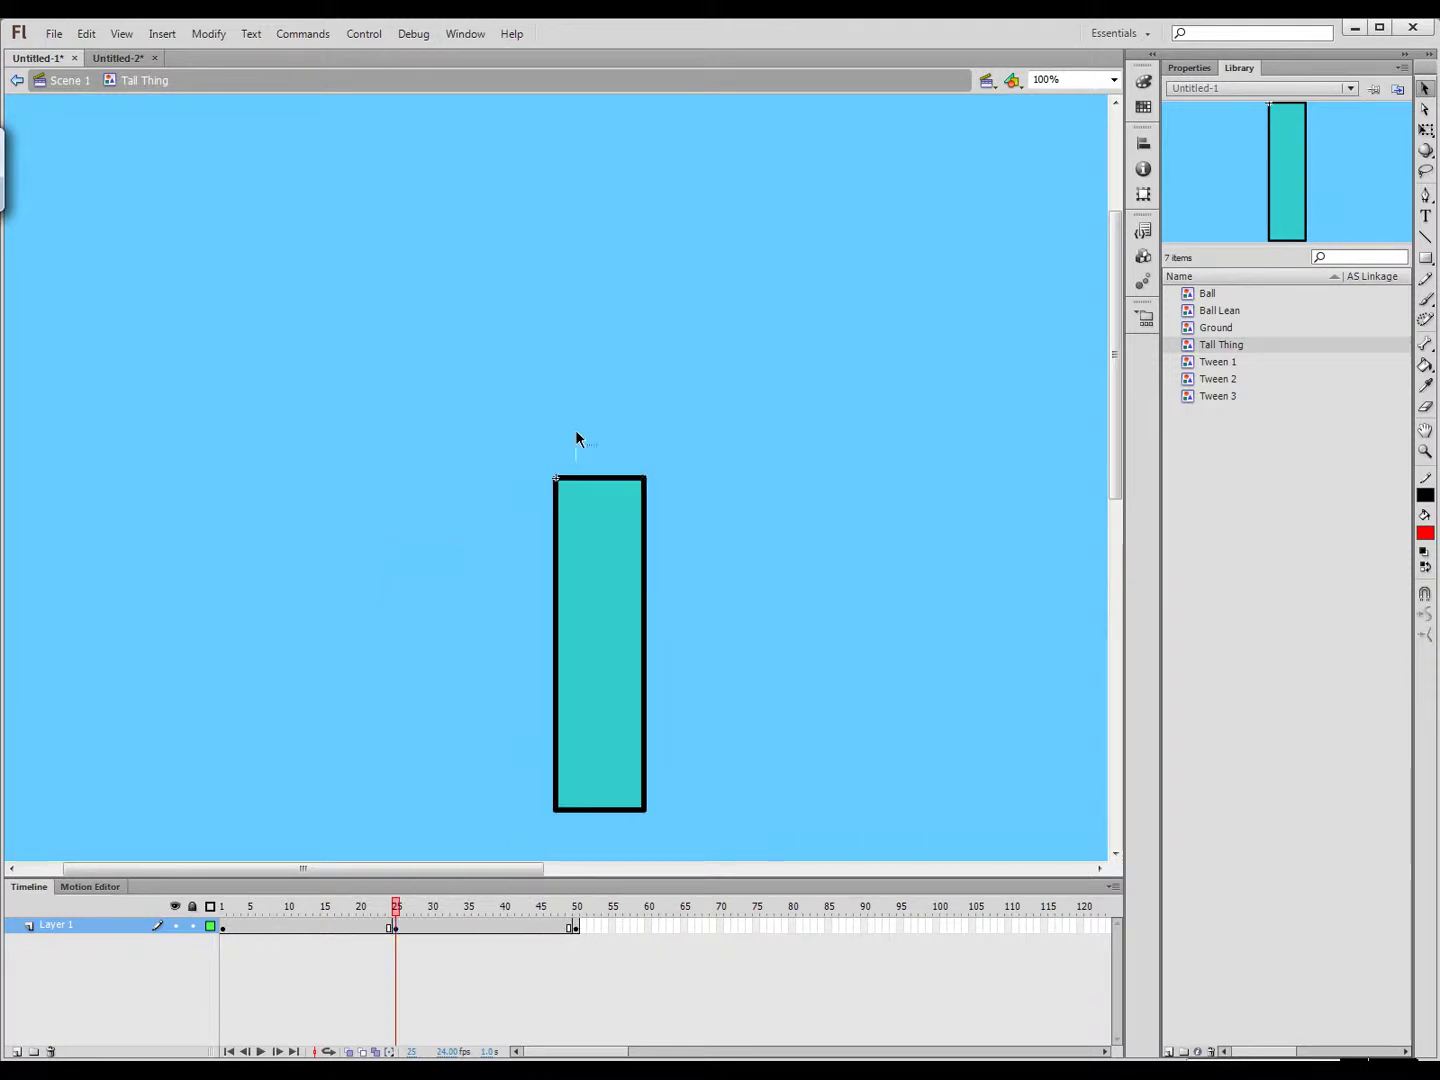
{"action": "left_click_drag", "start_coordinate": [556, 481], "coordinate": [520, 508]}
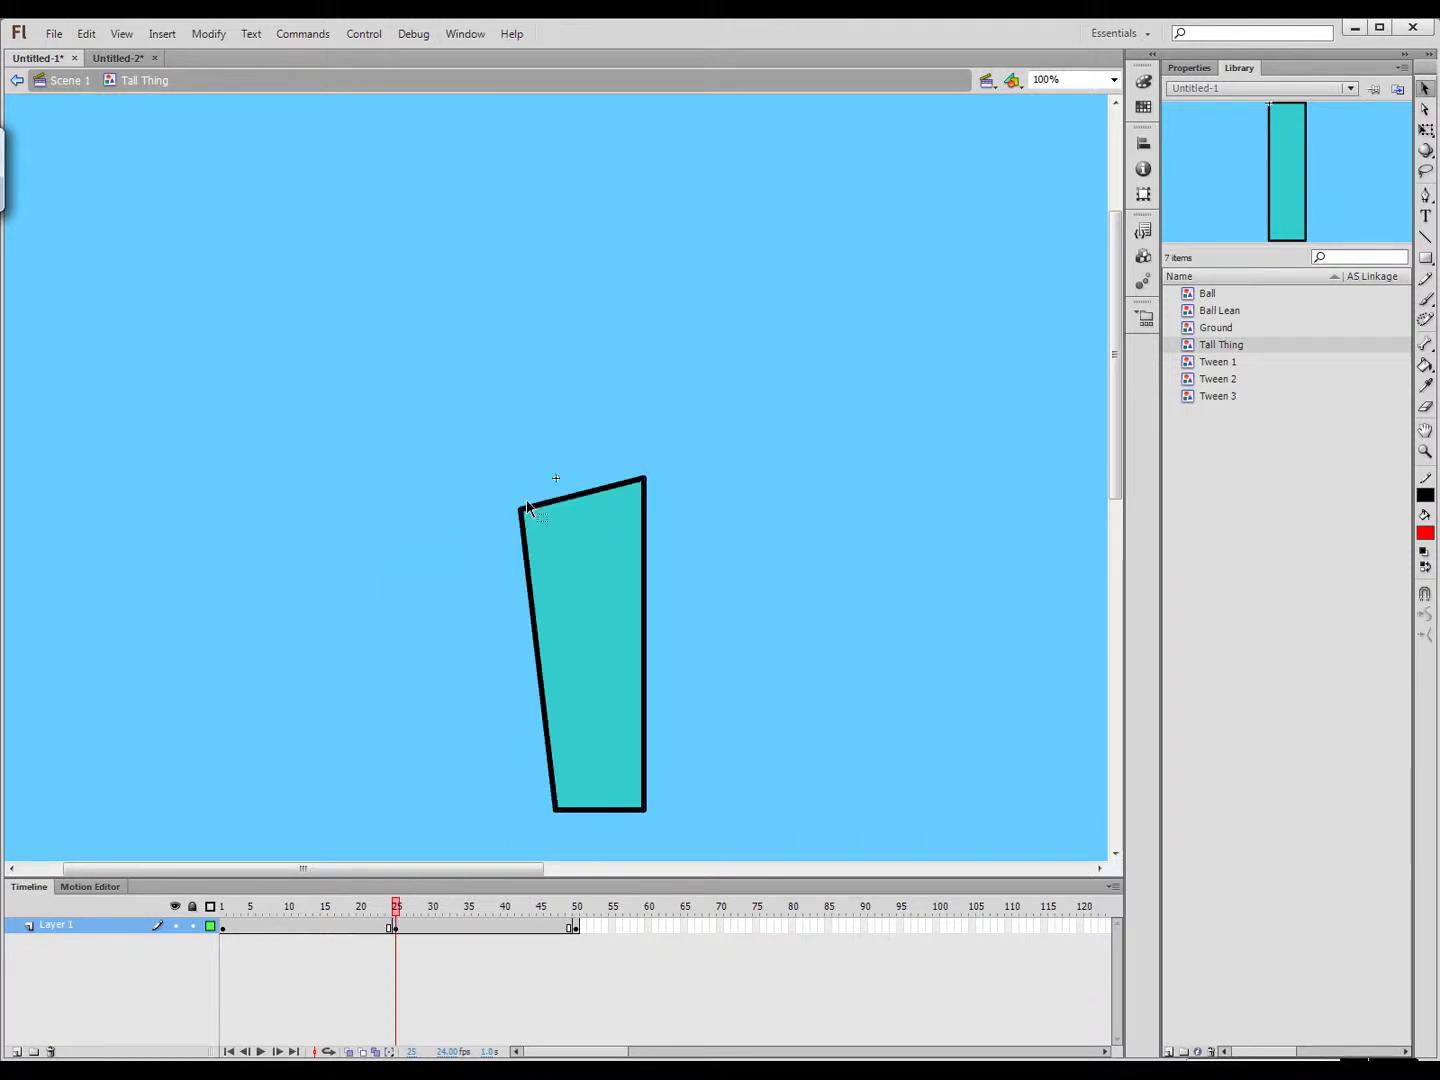
{"action": "left_click_drag", "start_coordinate": [595, 458], "coordinate": [597, 455]}
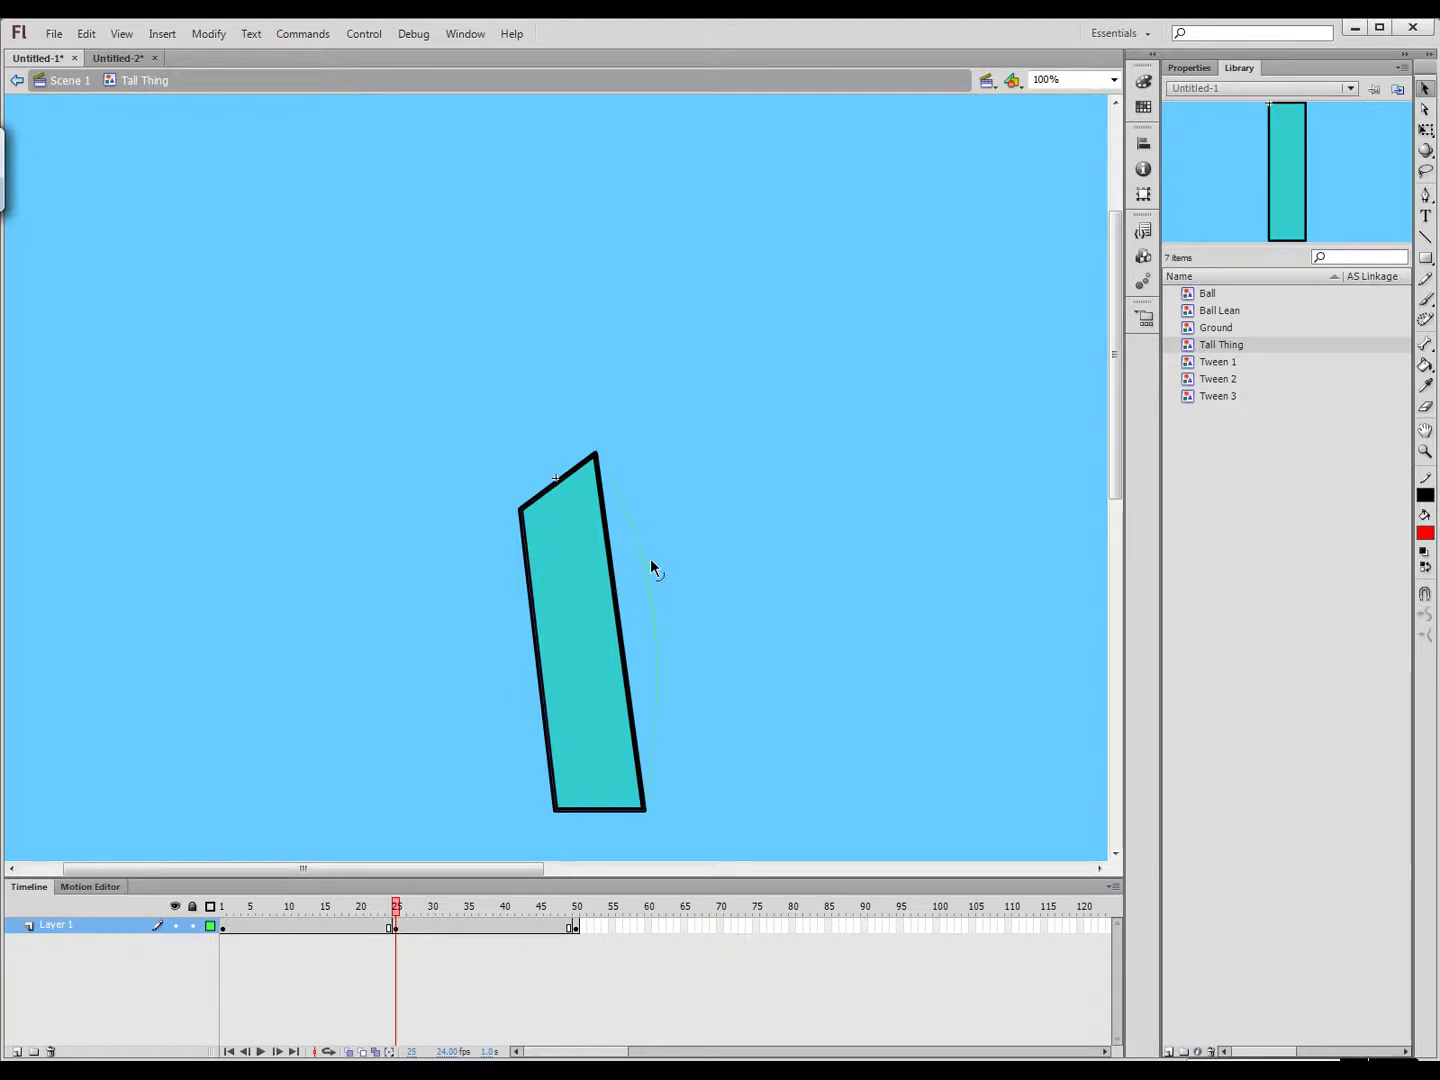
{"action": "left_click_drag", "start_coordinate": [609, 545], "coordinate": [636, 540]}
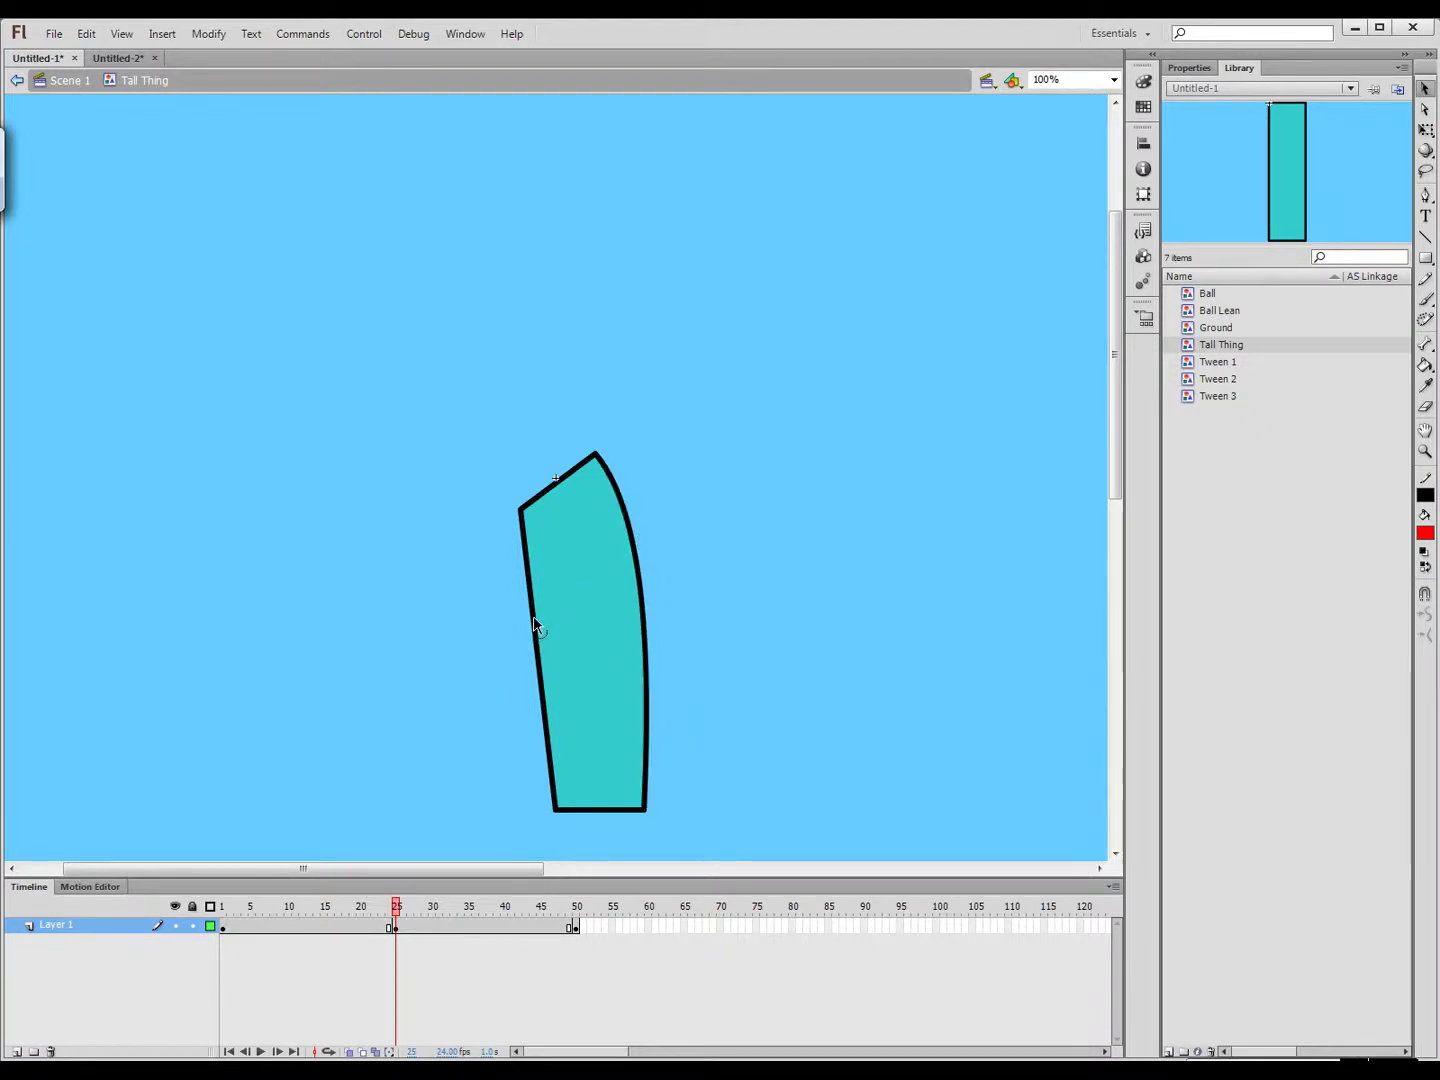
{"action": "left_click_drag", "start_coordinate": [560, 589], "coordinate": [560, 595]}
Create a shape tween on Layer 1 from frame 1 to the bent pillar at frame 25 and preview it
{"action": "left_click_drag", "start_coordinate": [397, 906], "coordinate": [222, 922]}
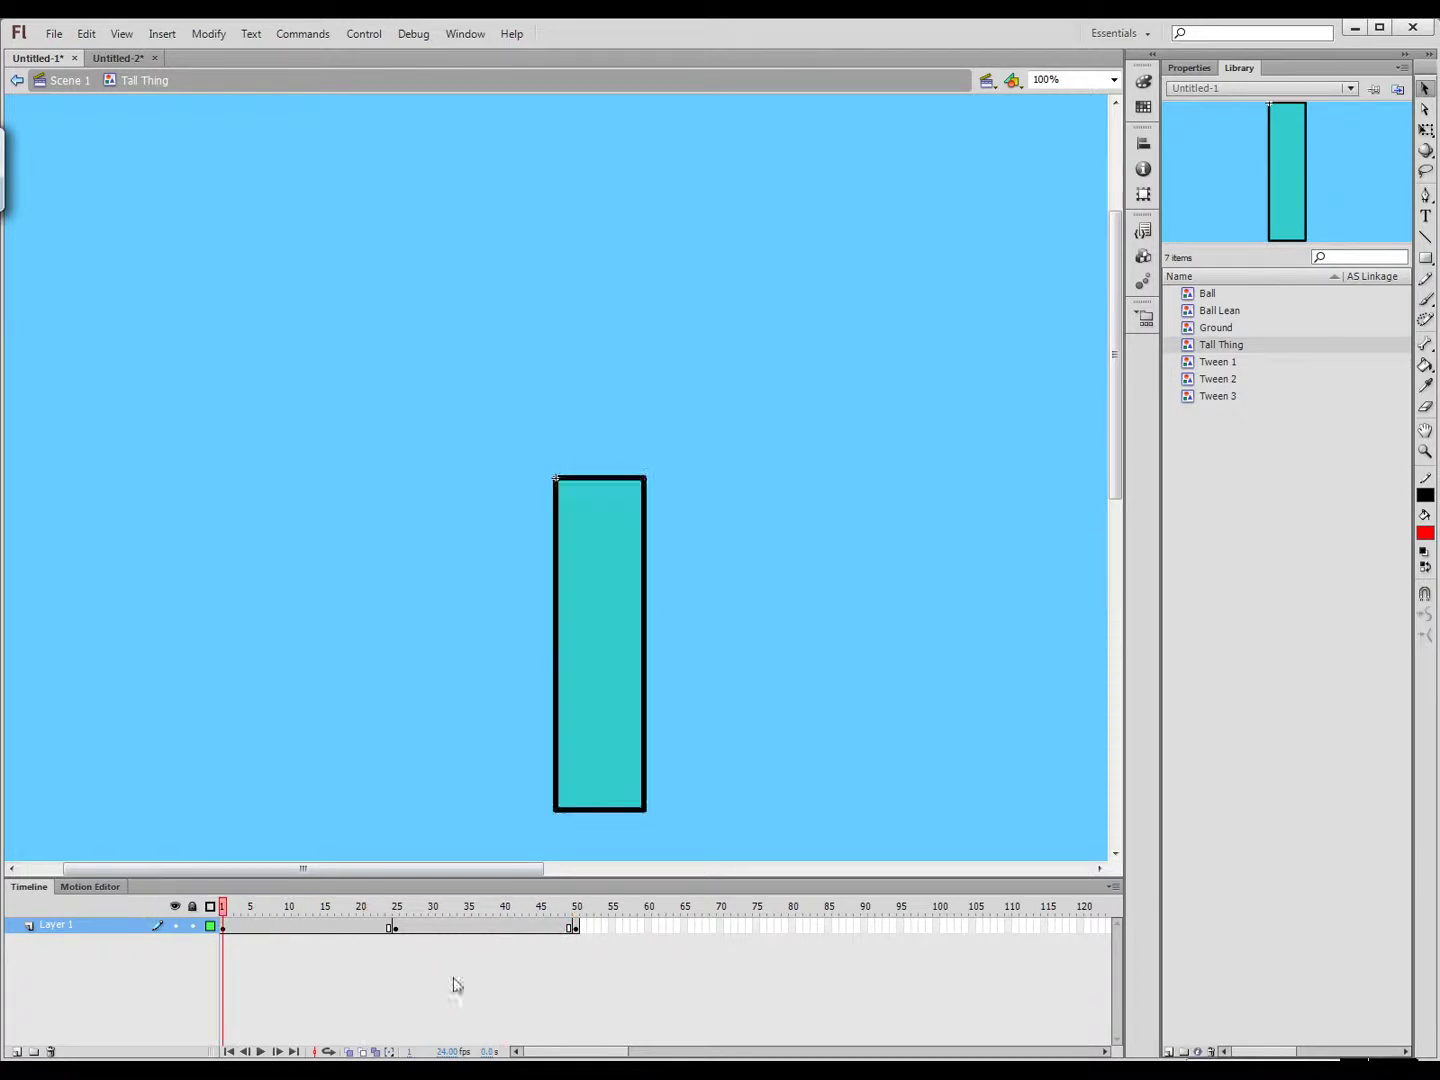
{"action": "left_click", "coordinate": [225, 931]}
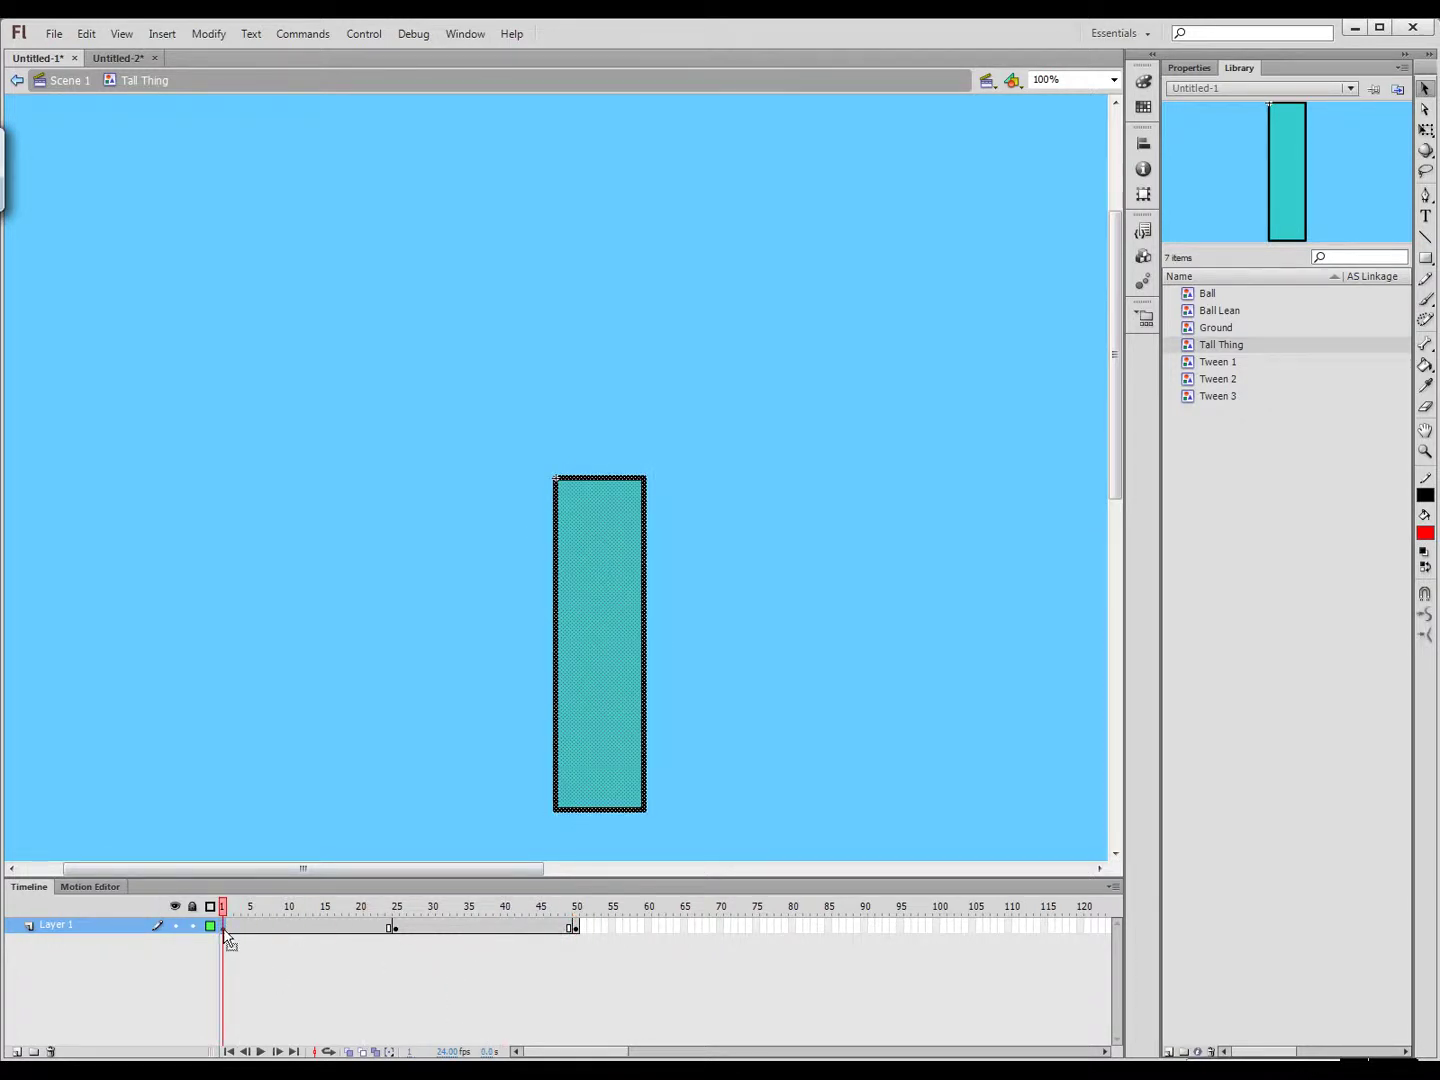
{"action": "right_click", "coordinate": [225, 931]}
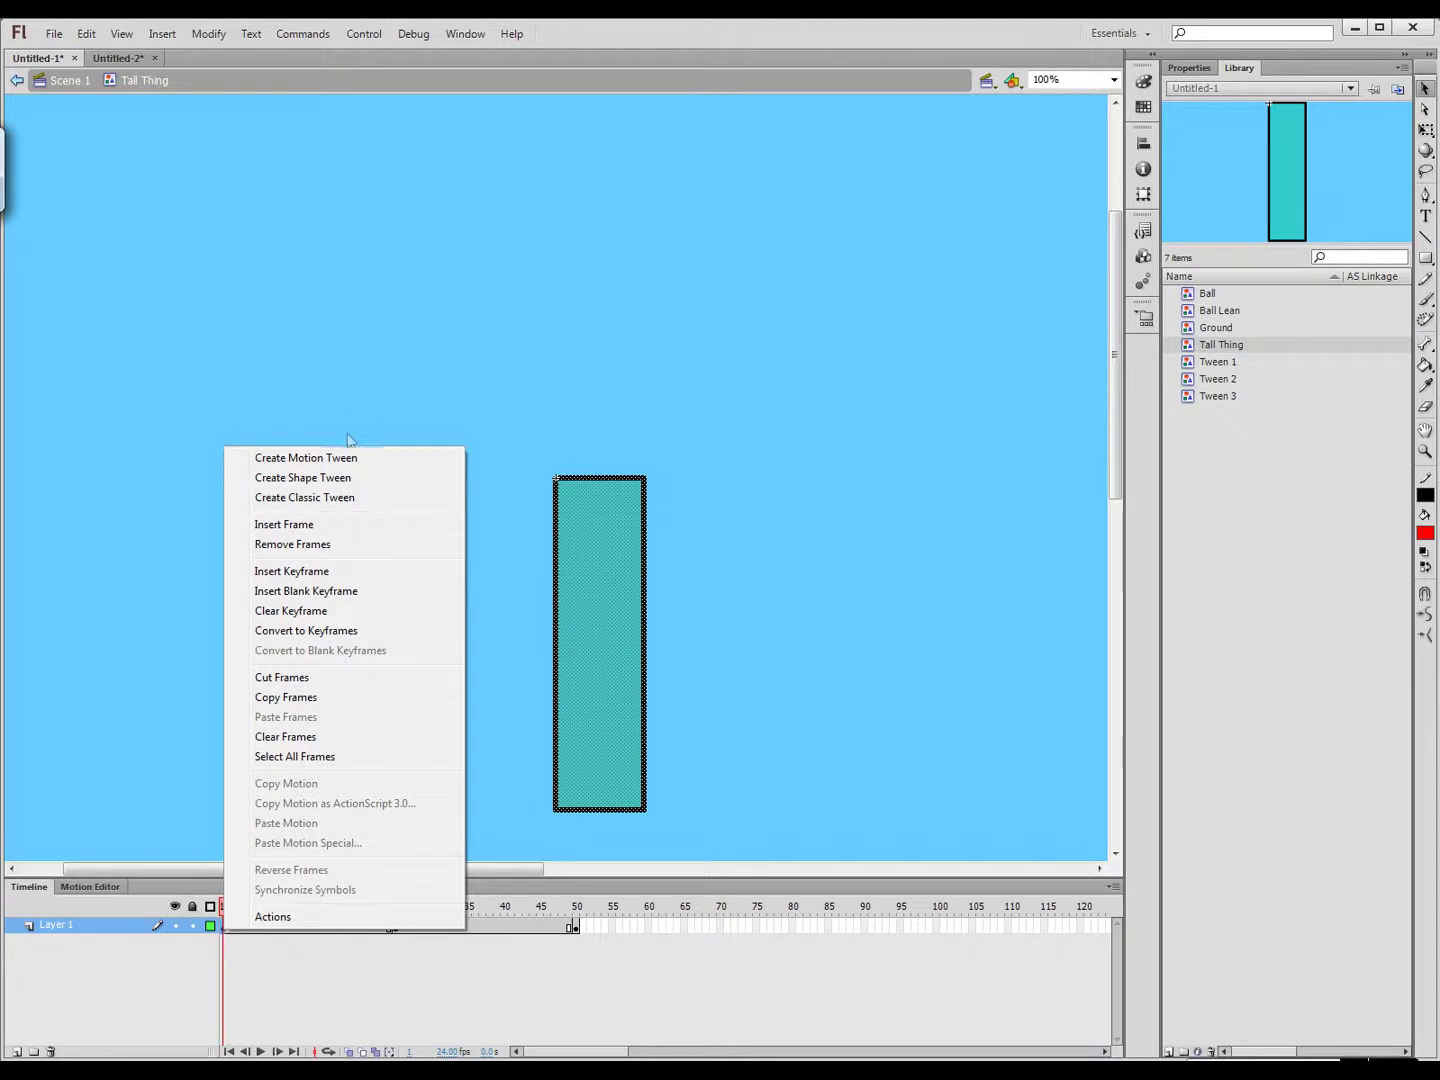
{"action": "left_click", "coordinate": [344, 478]}
{"action": "left_click_drag", "start_coordinate": [226, 912], "coordinate": [417, 928]}
Create a shape tween from frame 25 to frame 50 on Layer 1 and preview the pillar straightening
{"action": "right_click", "coordinate": [397, 930]}
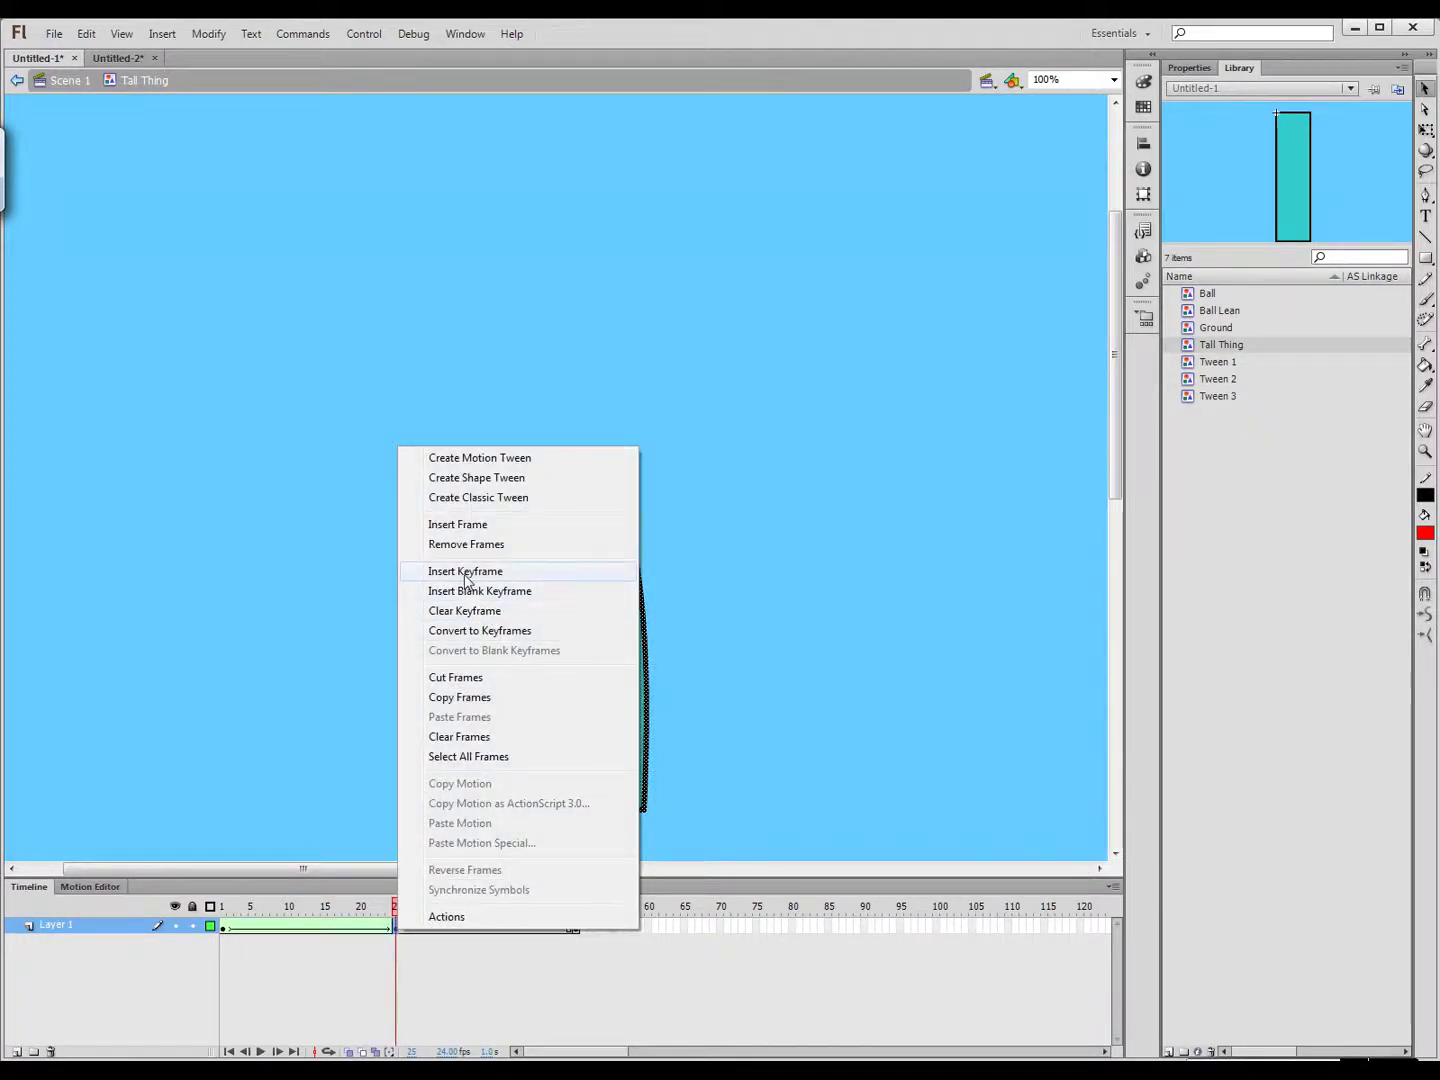
{"action": "left_click", "coordinate": [466, 572]}
{"action": "right_click", "coordinate": [396, 930]}
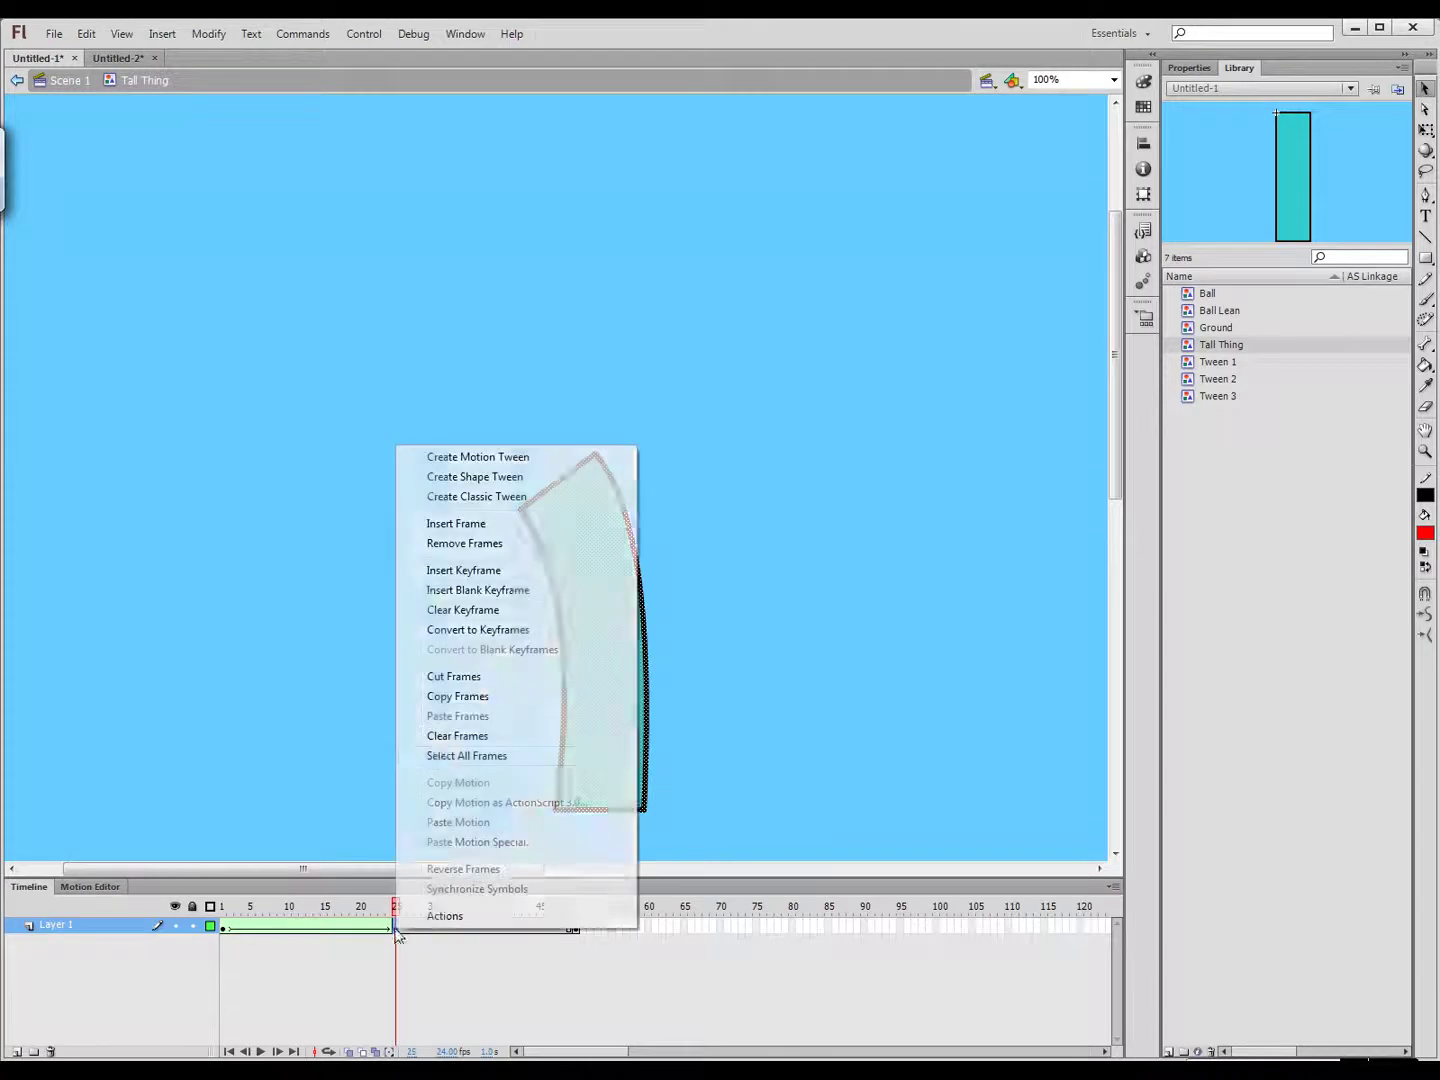
{"action": "left_click", "coordinate": [470, 476]}
{"action": "left_click_drag", "start_coordinate": [408, 918], "coordinate": [576, 952]}
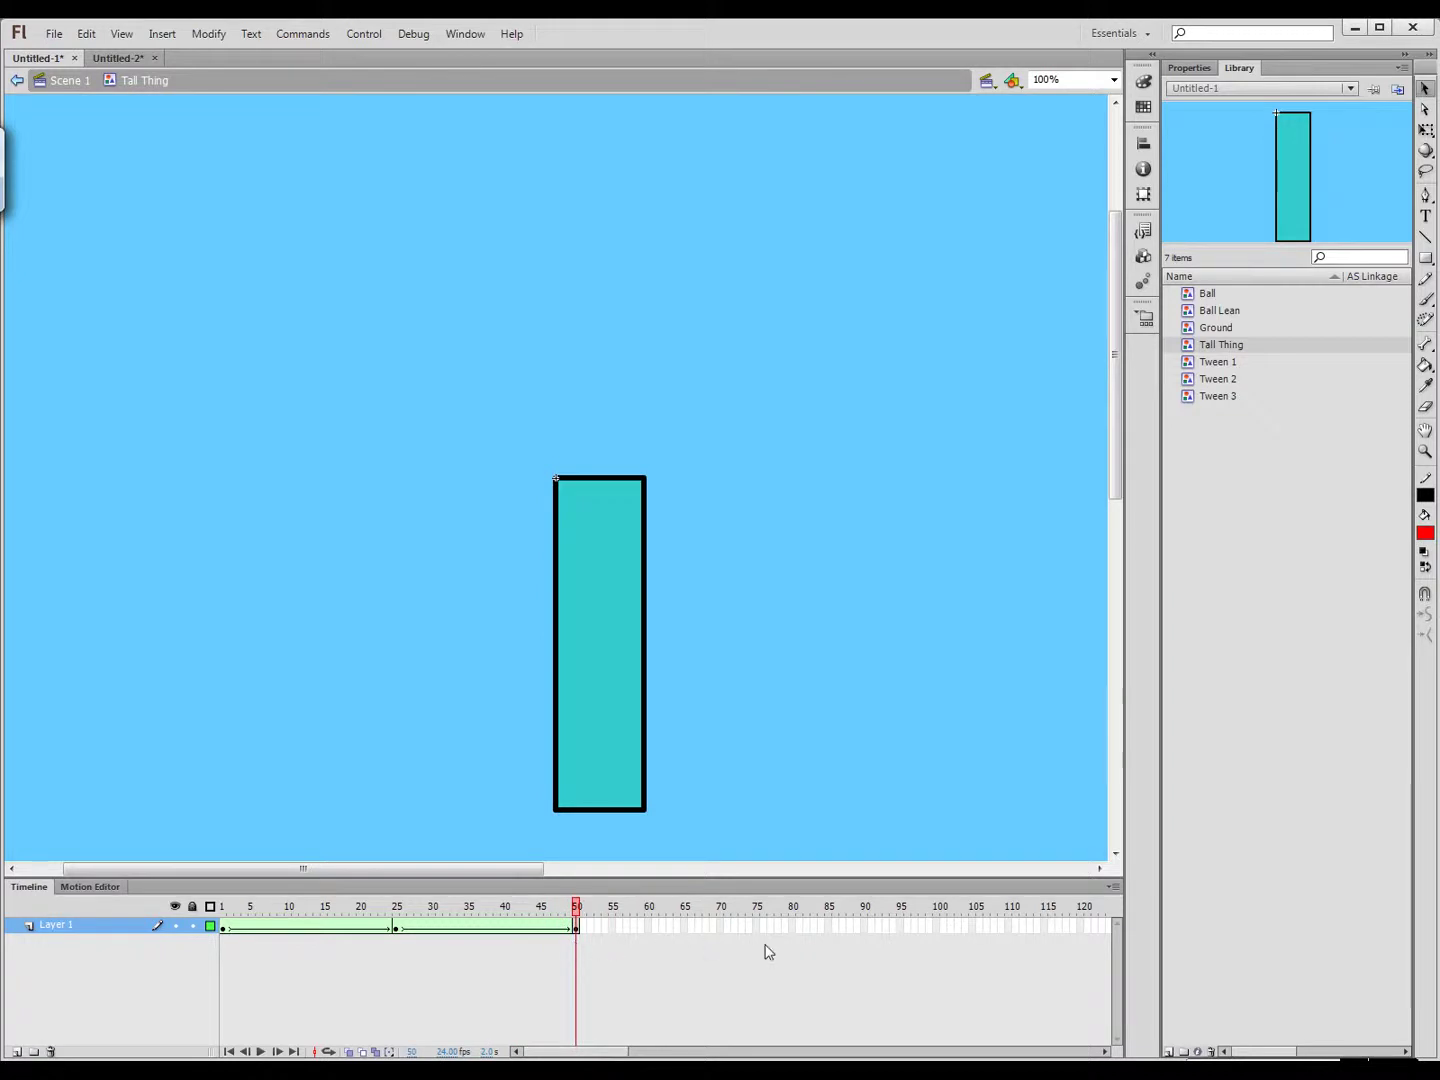
Try extending the pillar animation with keyframes at frames 100 and 75 on Layer 1
{"action": "right_click", "coordinate": [938, 928]}
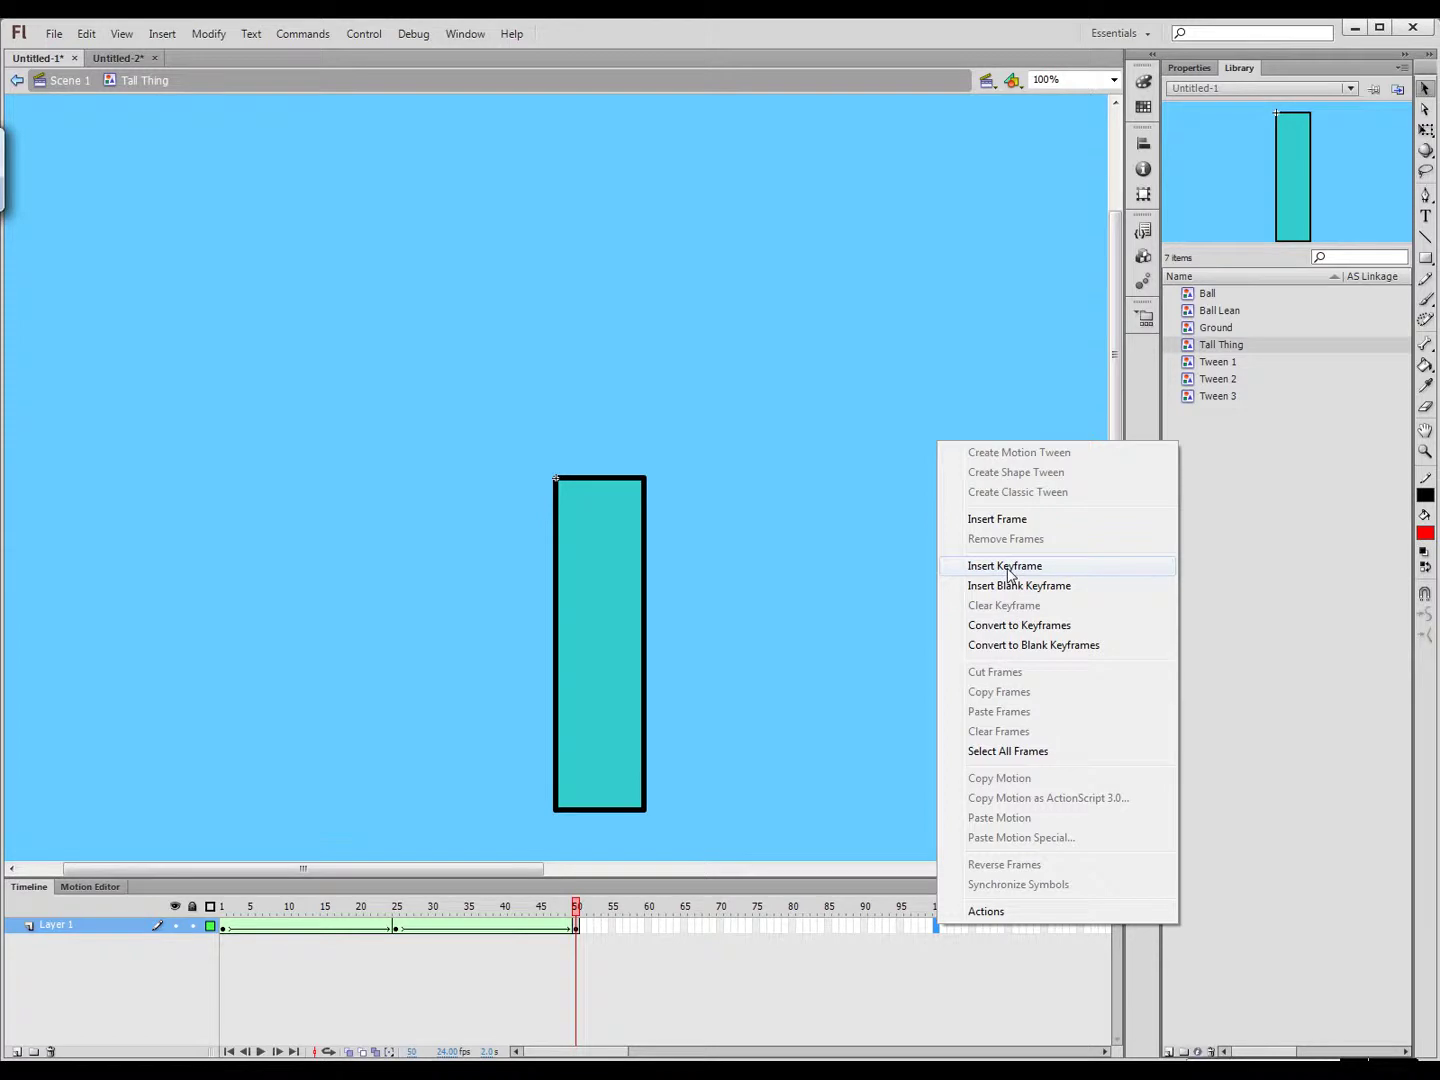
{"action": "left_click", "coordinate": [1005, 567]}
{"action": "right_click", "coordinate": [758, 928]}
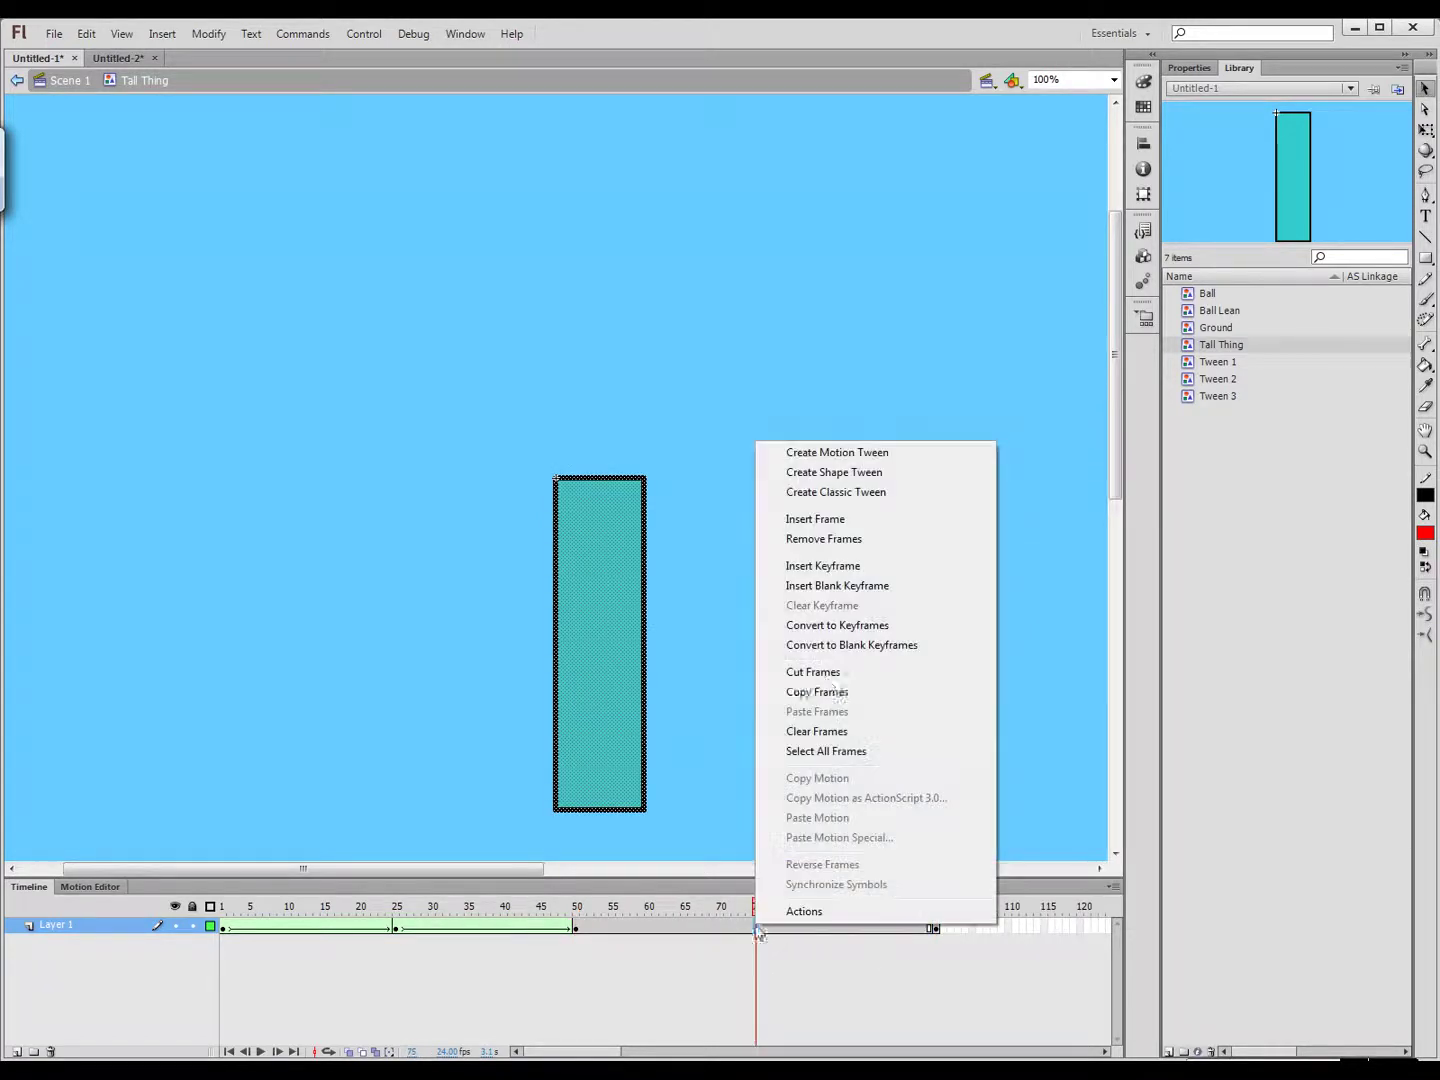
{"action": "left_click", "coordinate": [825, 566]}
Try bending the pillar to the right at frame 75 by moving its top corners and curving both sides
{"action": "left_click", "coordinate": [685, 512]}
{"action": "left_click_drag", "start_coordinate": [643, 487], "coordinate": [690, 513]}
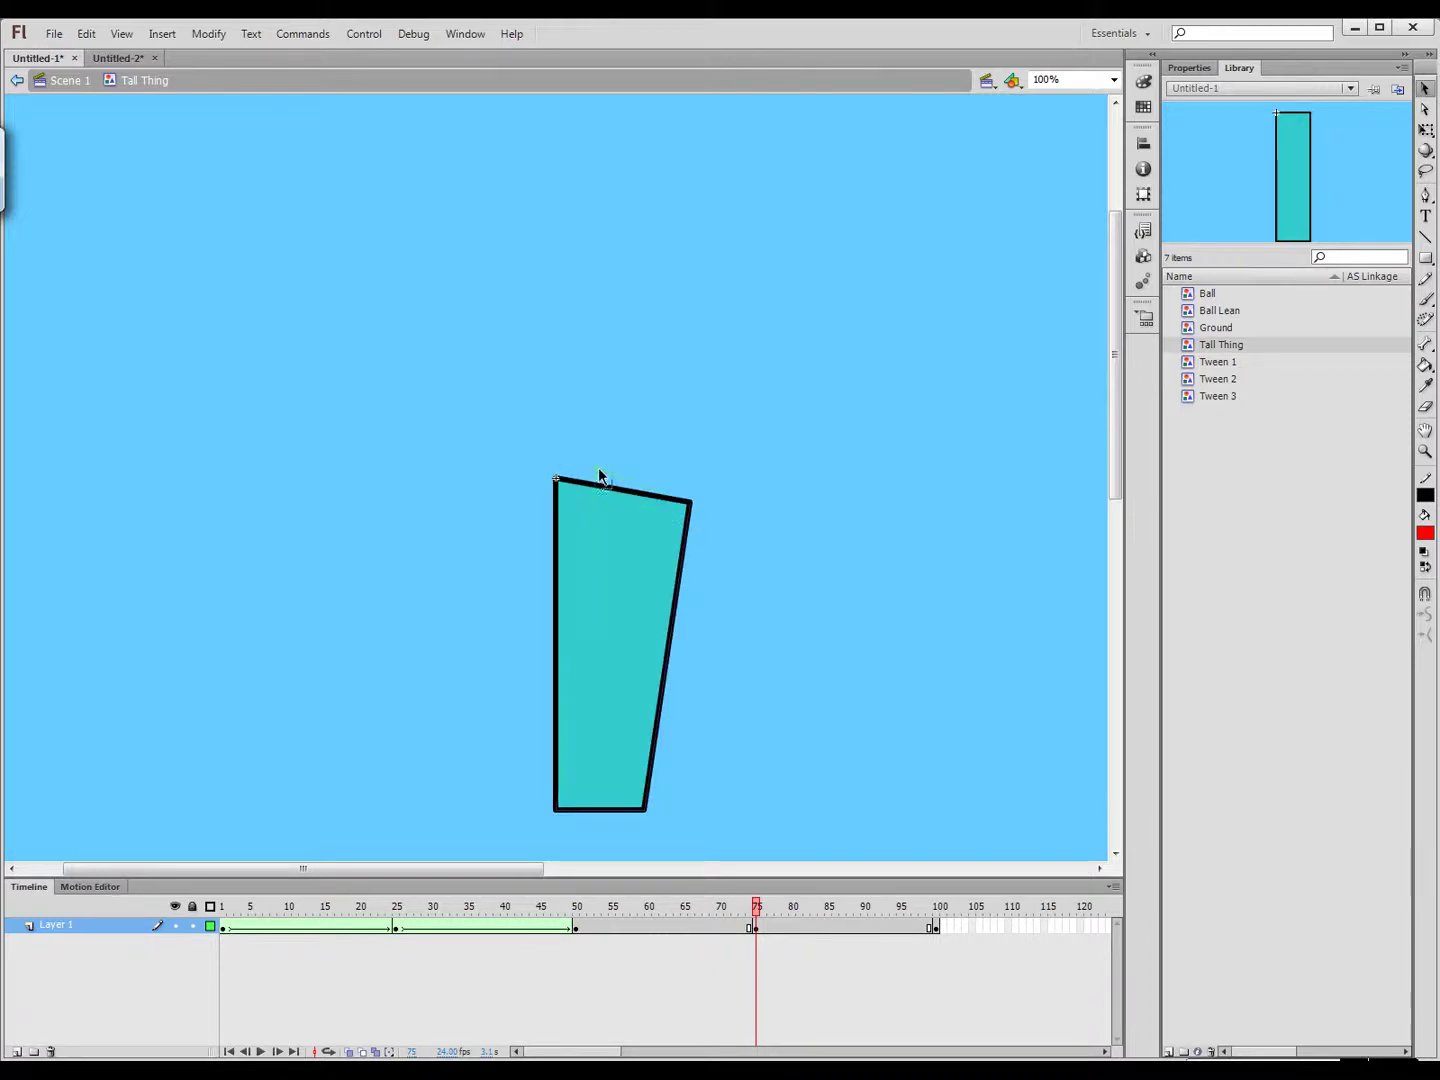
{"action": "left_click_drag", "start_coordinate": [605, 480], "coordinate": [605, 474]}
{"action": "left_click_drag", "start_coordinate": [595, 566], "coordinate": [554, 500]}
{"action": "left_click", "coordinate": [647, 565]}
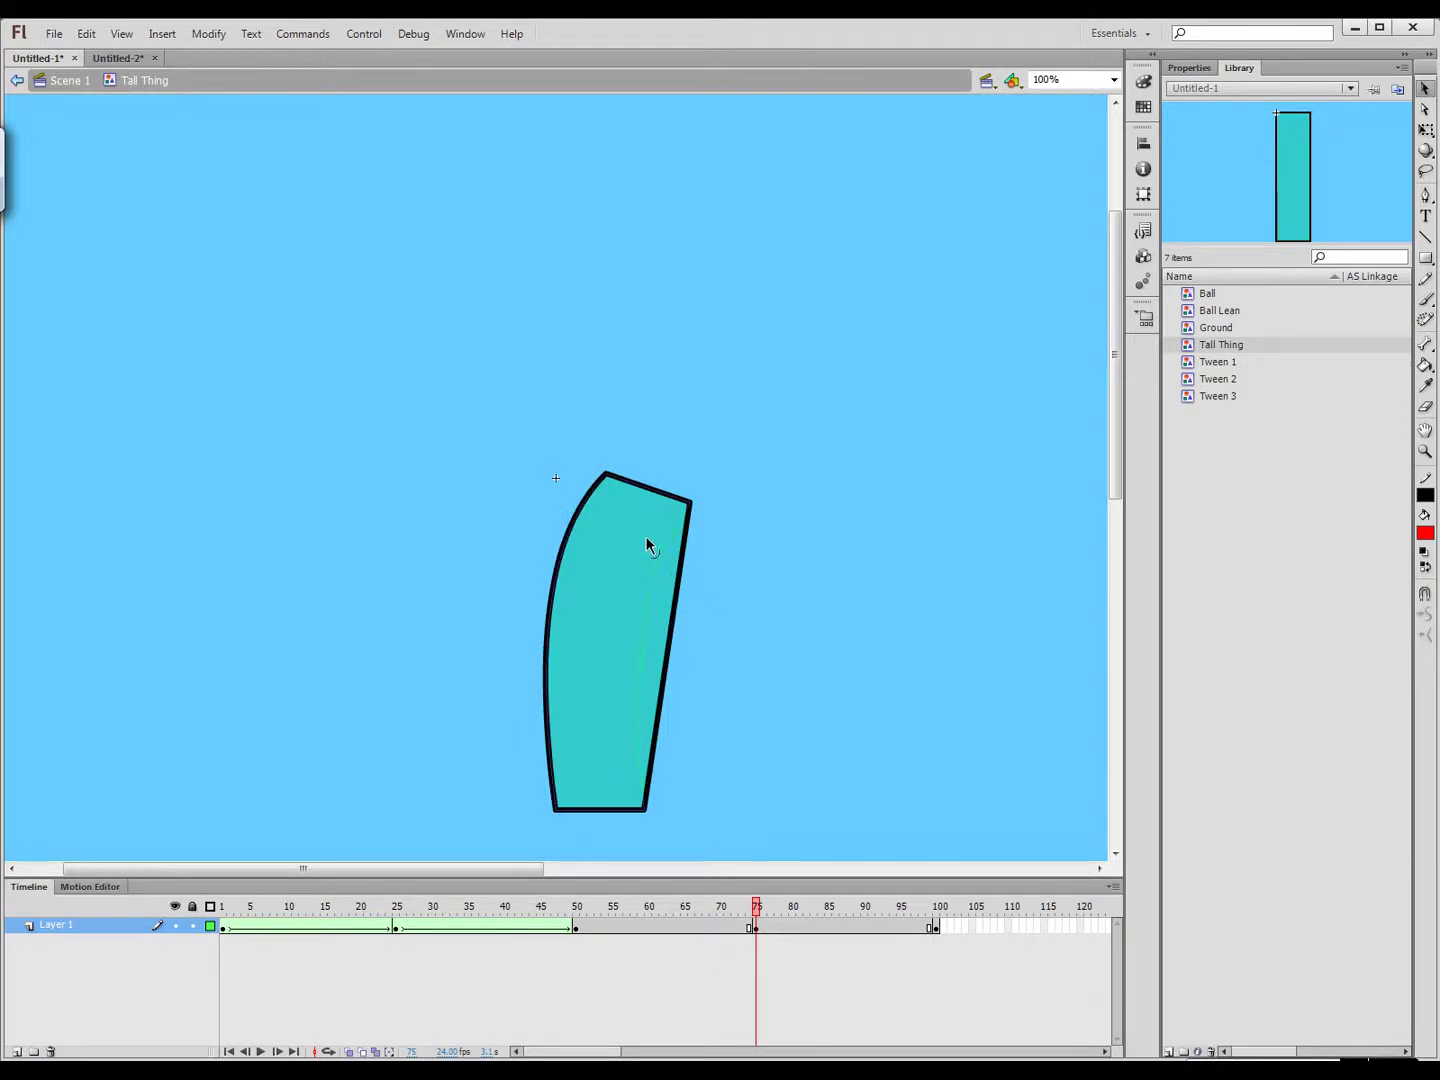
{"action": "left_click_drag", "start_coordinate": [647, 545], "coordinate": [648, 550]}
Try adding shape tweens from frame 50 to 75 and from frame 75 to 100, and preview the motion
{"action": "right_click", "coordinate": [578, 929]}
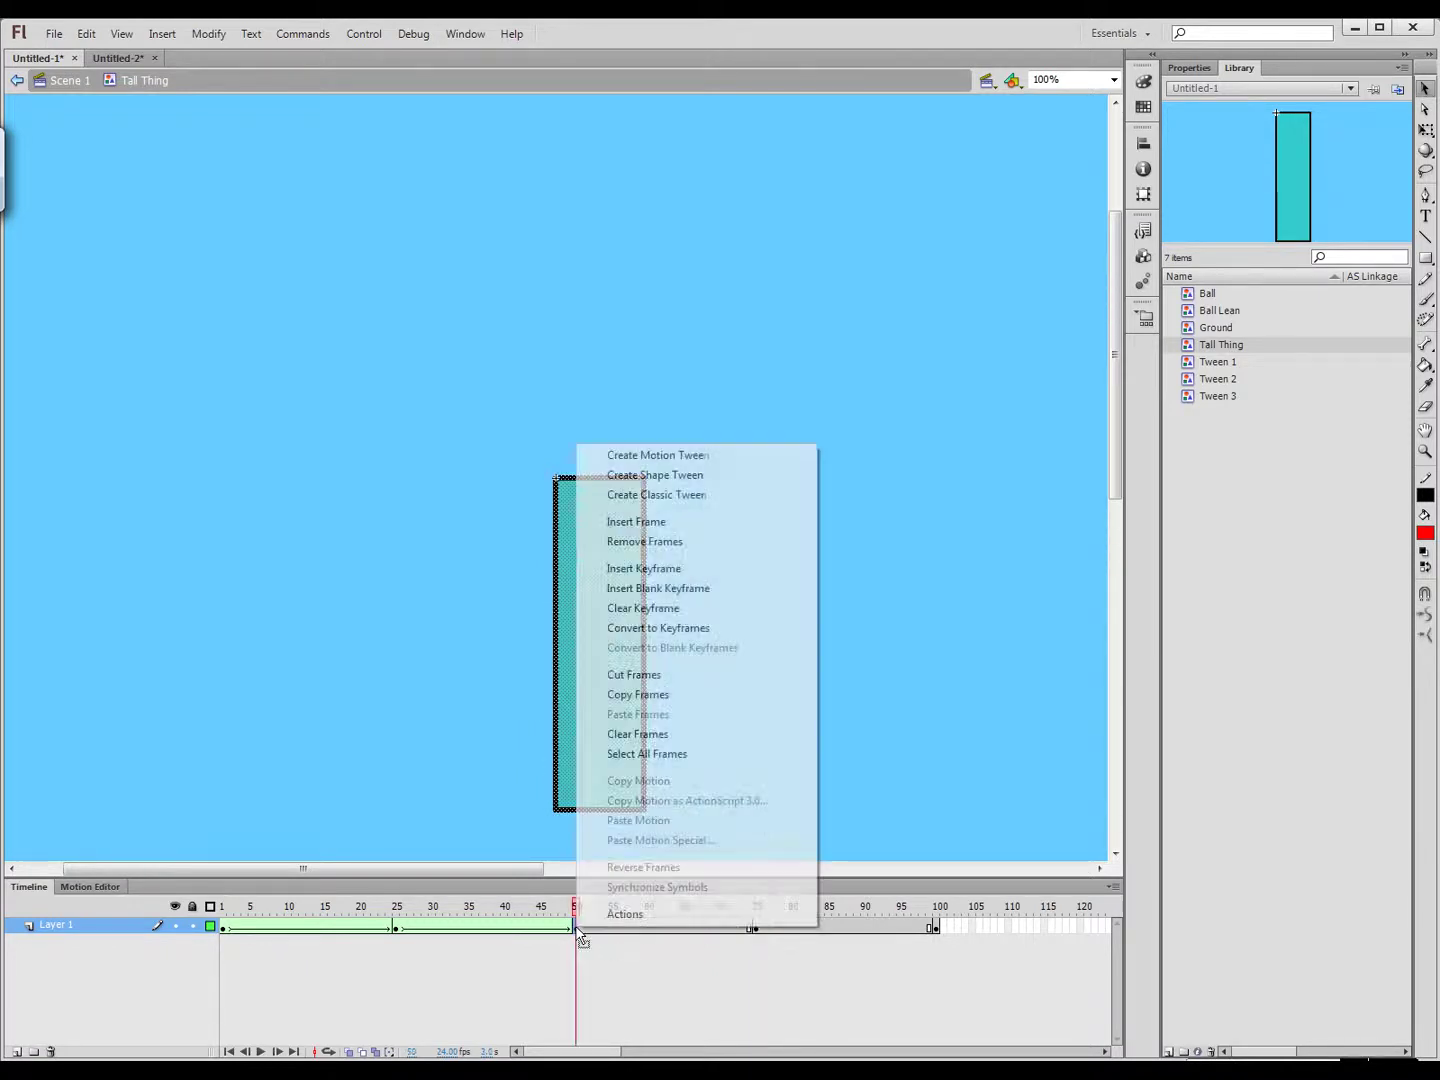
{"action": "left_click", "coordinate": [650, 477]}
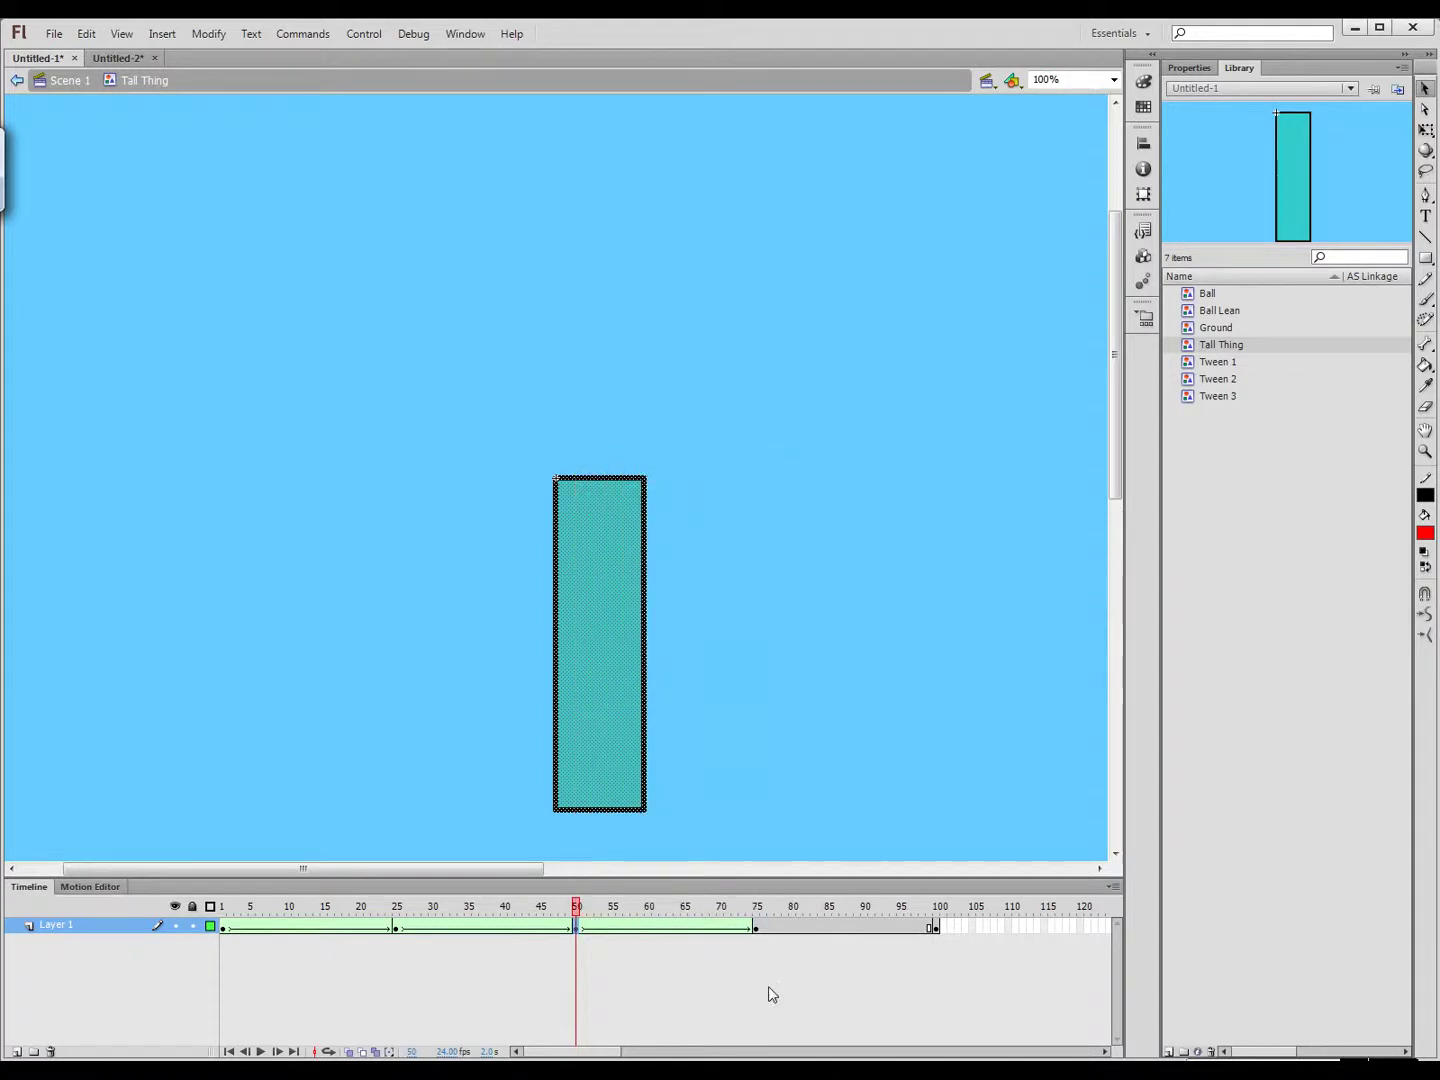
{"action": "right_click", "coordinate": [755, 929]}
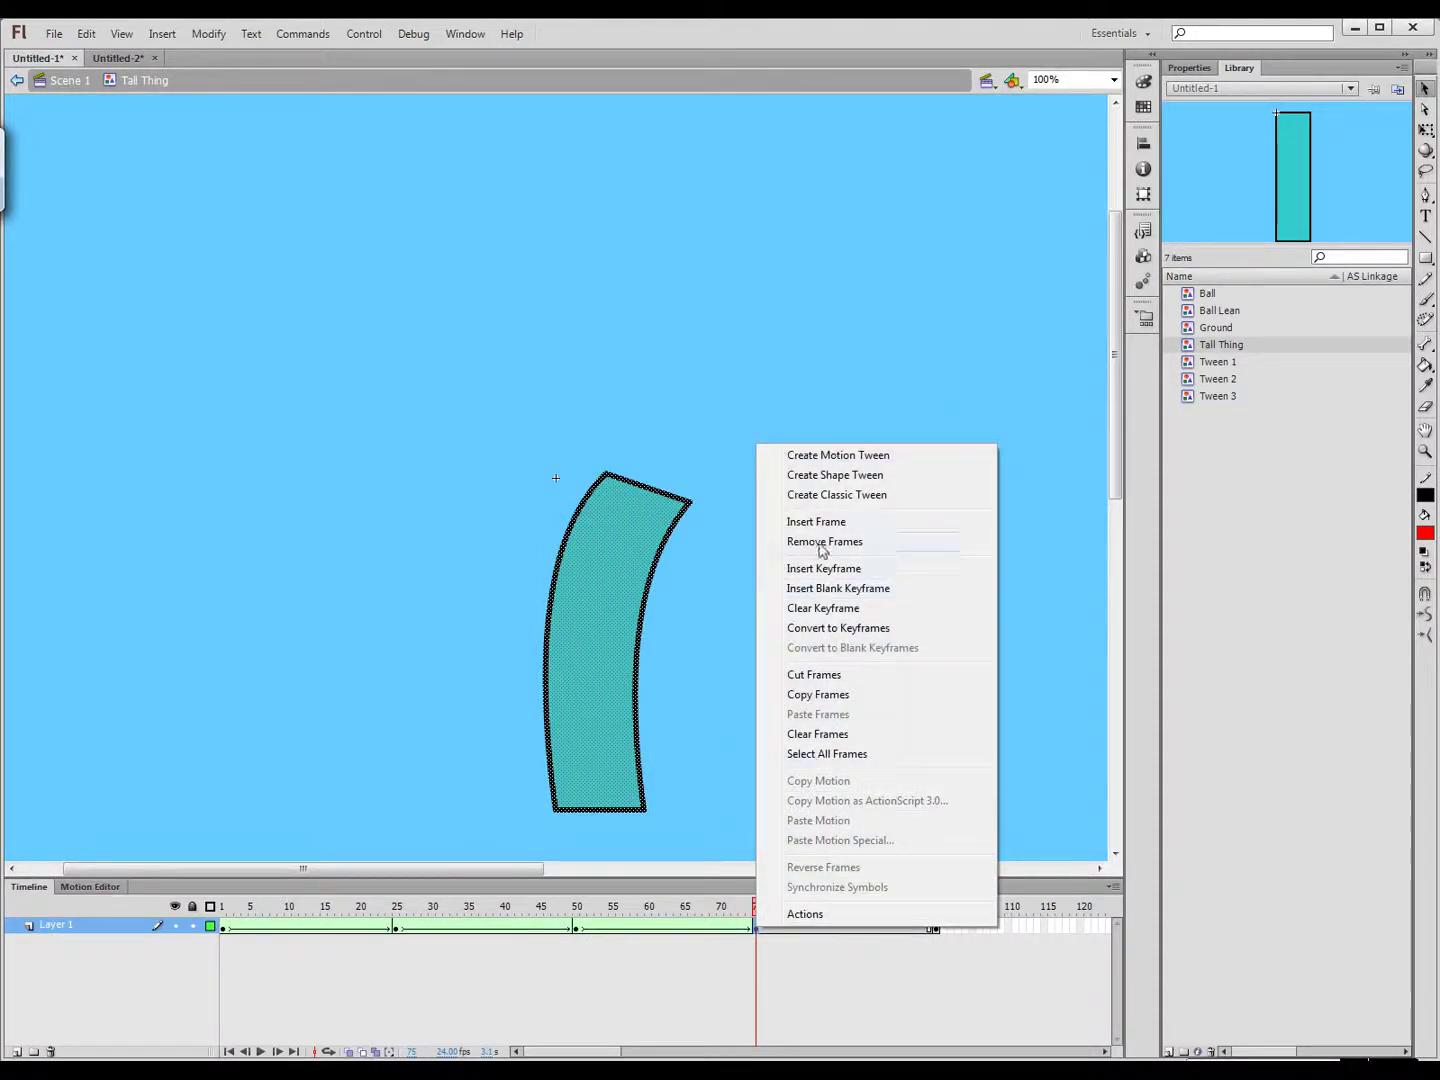
{"action": "left_click", "coordinate": [829, 493]}
{"action": "left_click_drag", "start_coordinate": [650, 910], "coordinate": [578, 918]}
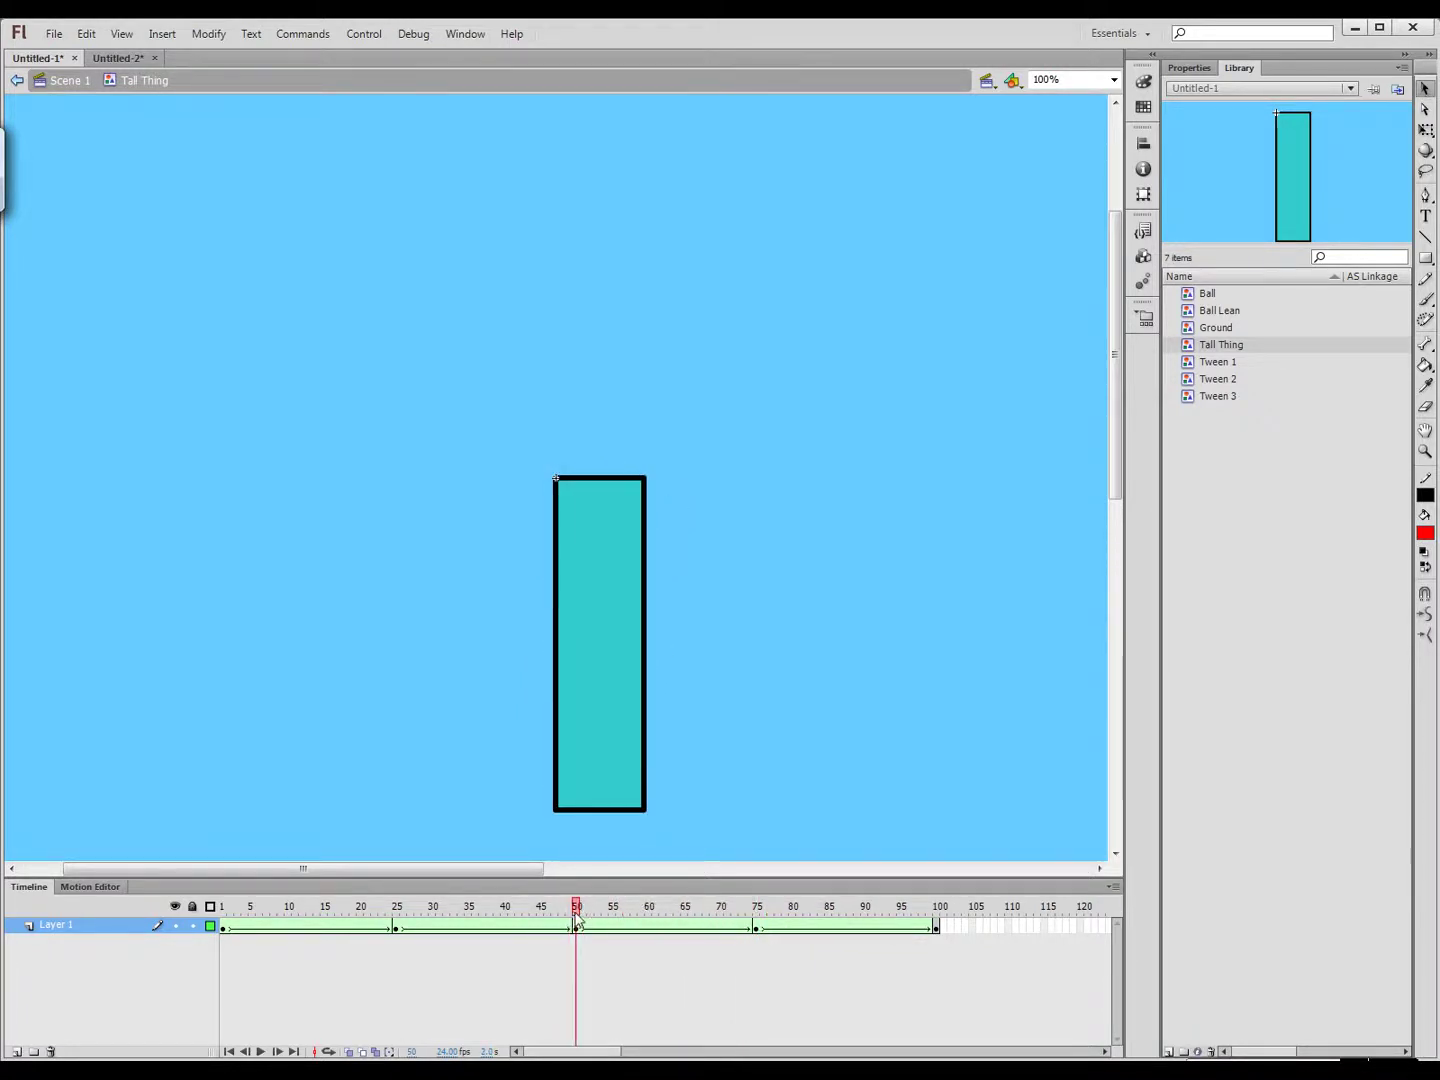
{"action": "right_click", "coordinate": [577, 929]}
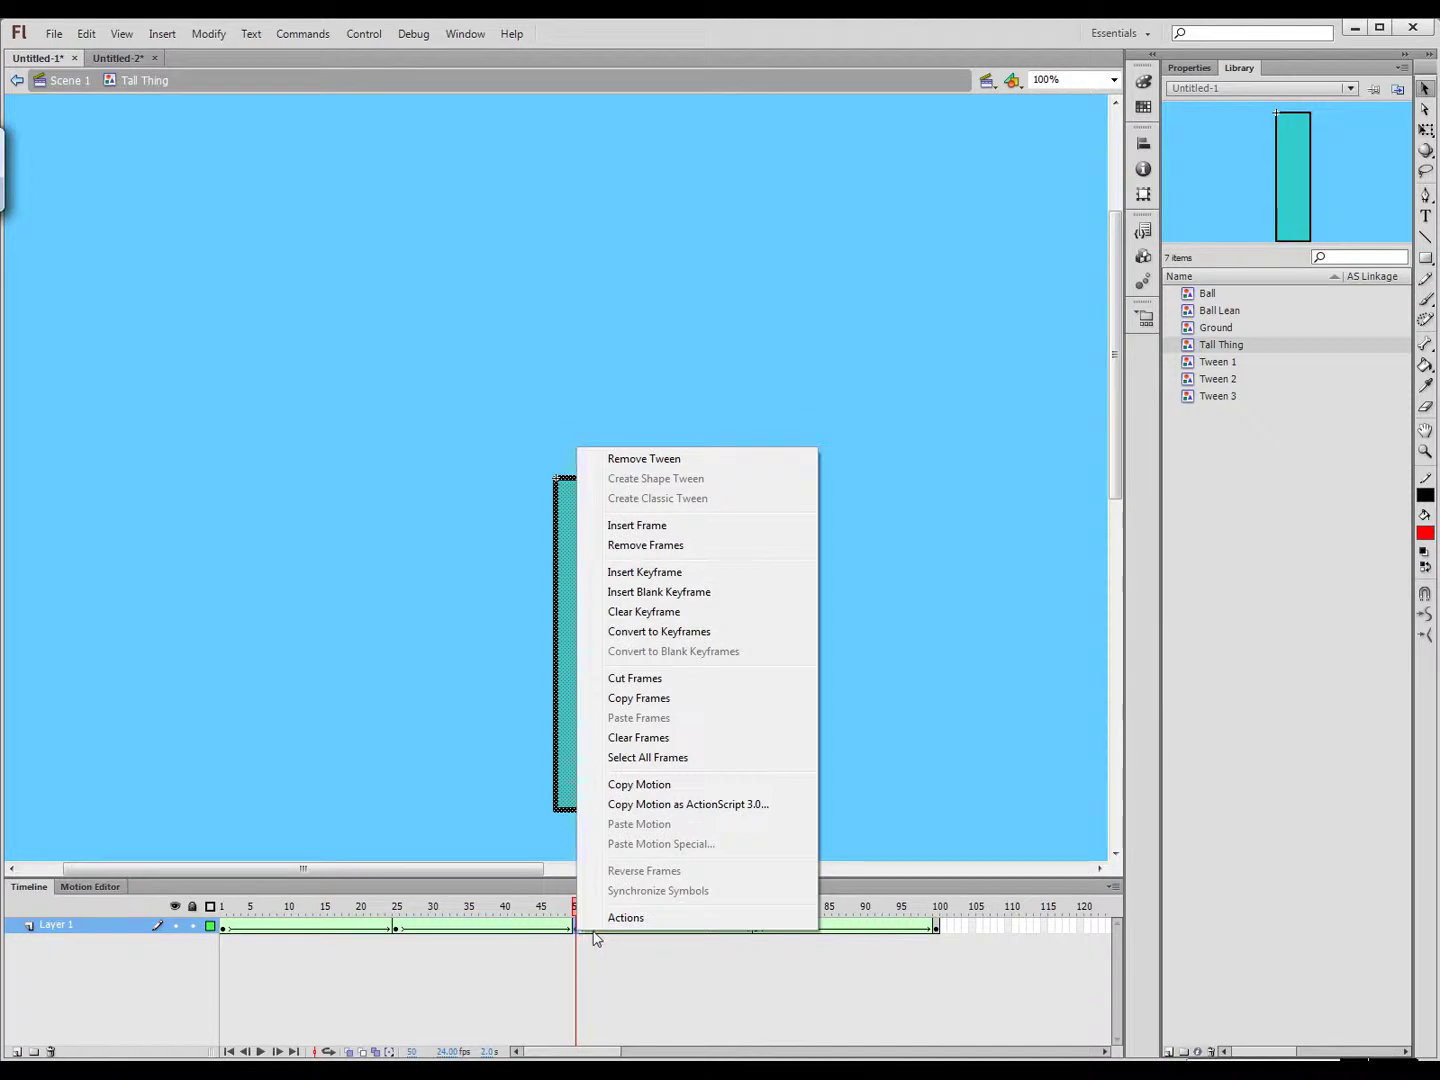
{"action": "left_click", "coordinate": [660, 998]}
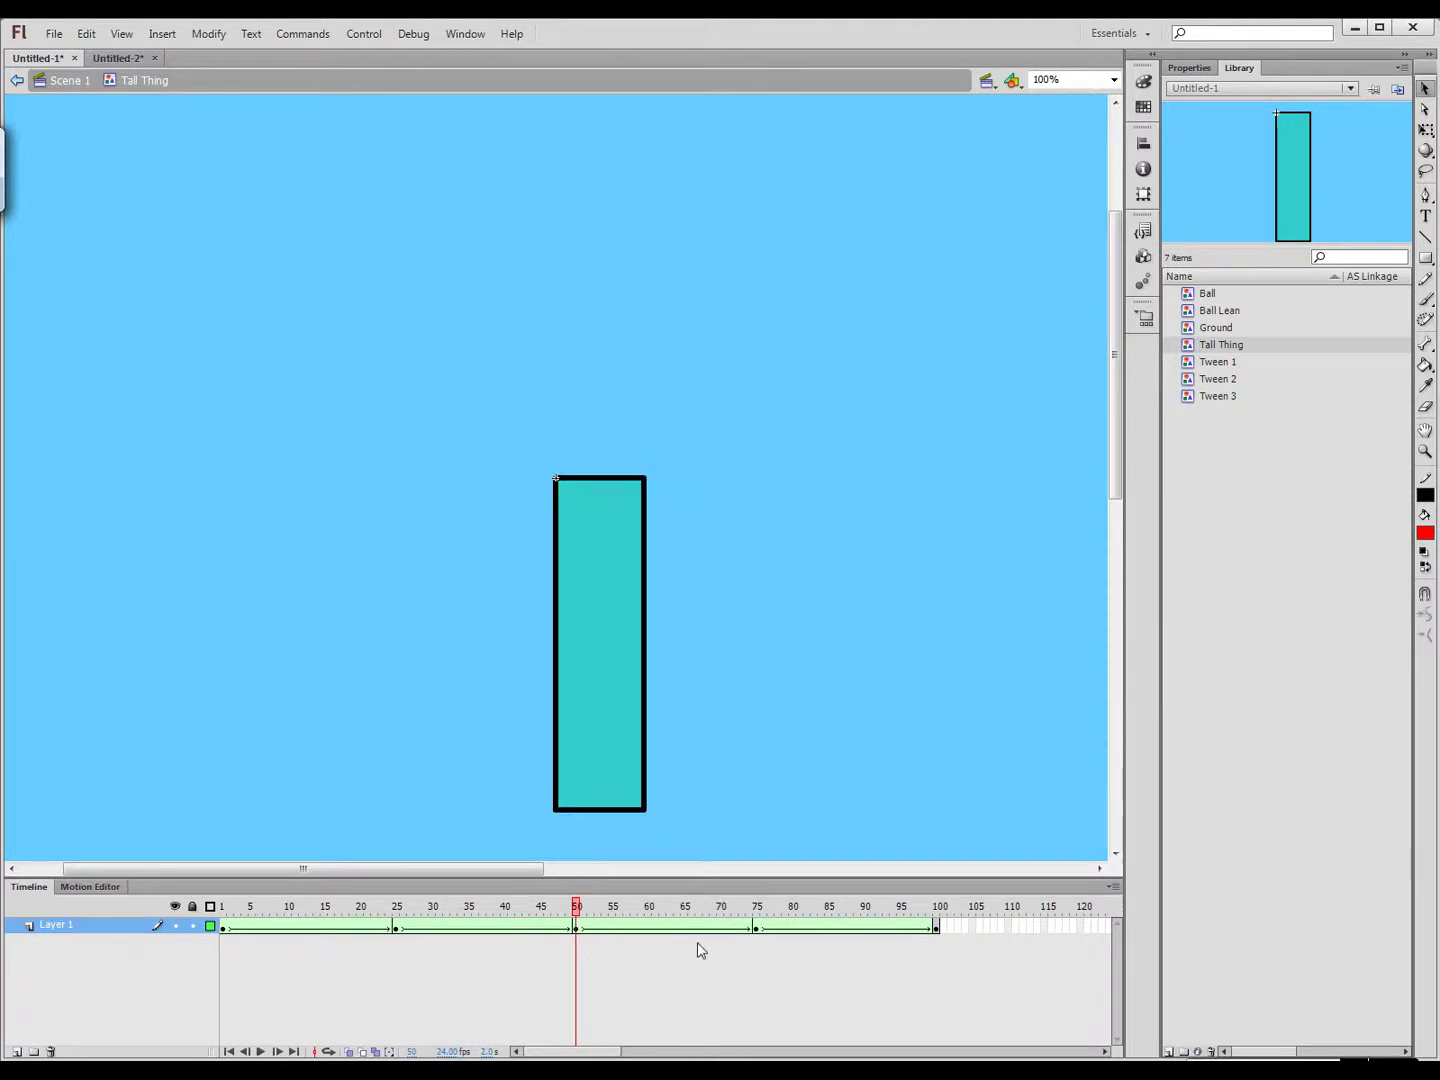
Undo the added tweens, the rightward bend and the keyframes at frames 75 and 100
{"action": "key", "text": "ctrl+z"}
{"action": "key", "text": "ctrl+z"}
{"action": "key", "text": "ctrl+z"}
{"action": "key", "text": "ctrl+z"}
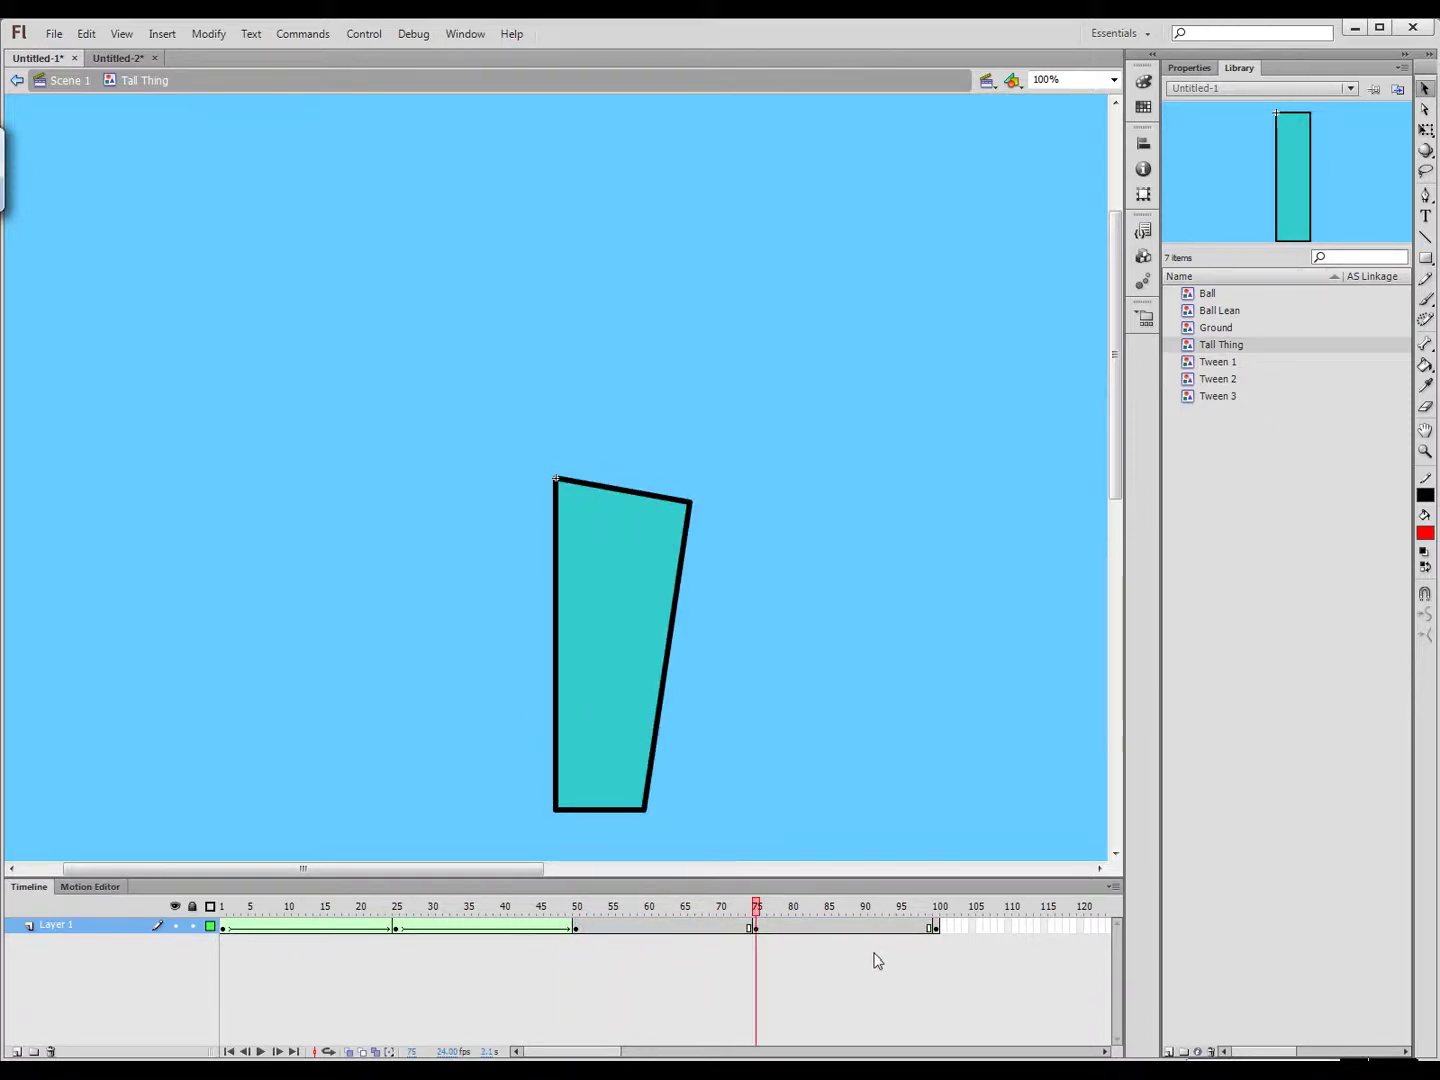
{"action": "key", "text": "ctrl+z"}
{"action": "key", "text": "ctrl+z"}
{"action": "key", "text": "ctrl+z"}
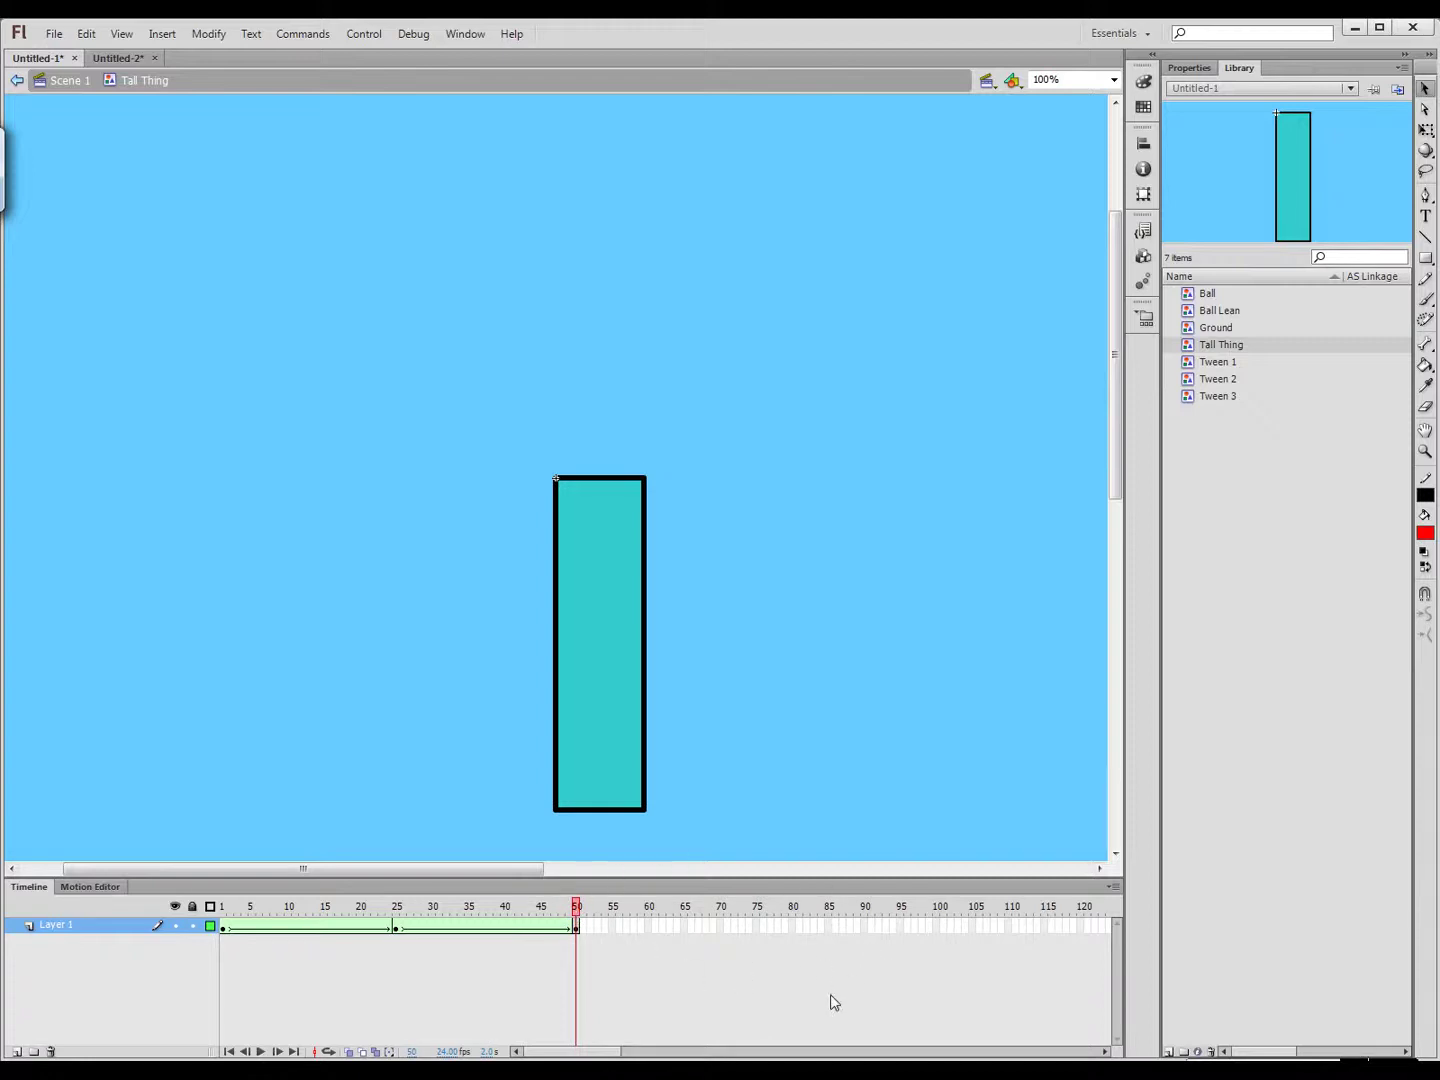
Add a new layer above Layer 1 and draw a red, black-outlined oval left of the pillar at frame 1
{"action": "mouse_move", "coordinate": [578, 927]}
{"action": "left_mouse_down"}
{"action": "mouse_move", "coordinate": [280, 927]}
{"action": "mouse_move", "coordinate": [582, 927]}
{"action": "mouse_move", "coordinate": [223, 910]}
{"action": "left_mouse_up"}
{"action": "left_click_drag", "start_coordinate": [578, 927], "coordinate": [223, 928]}
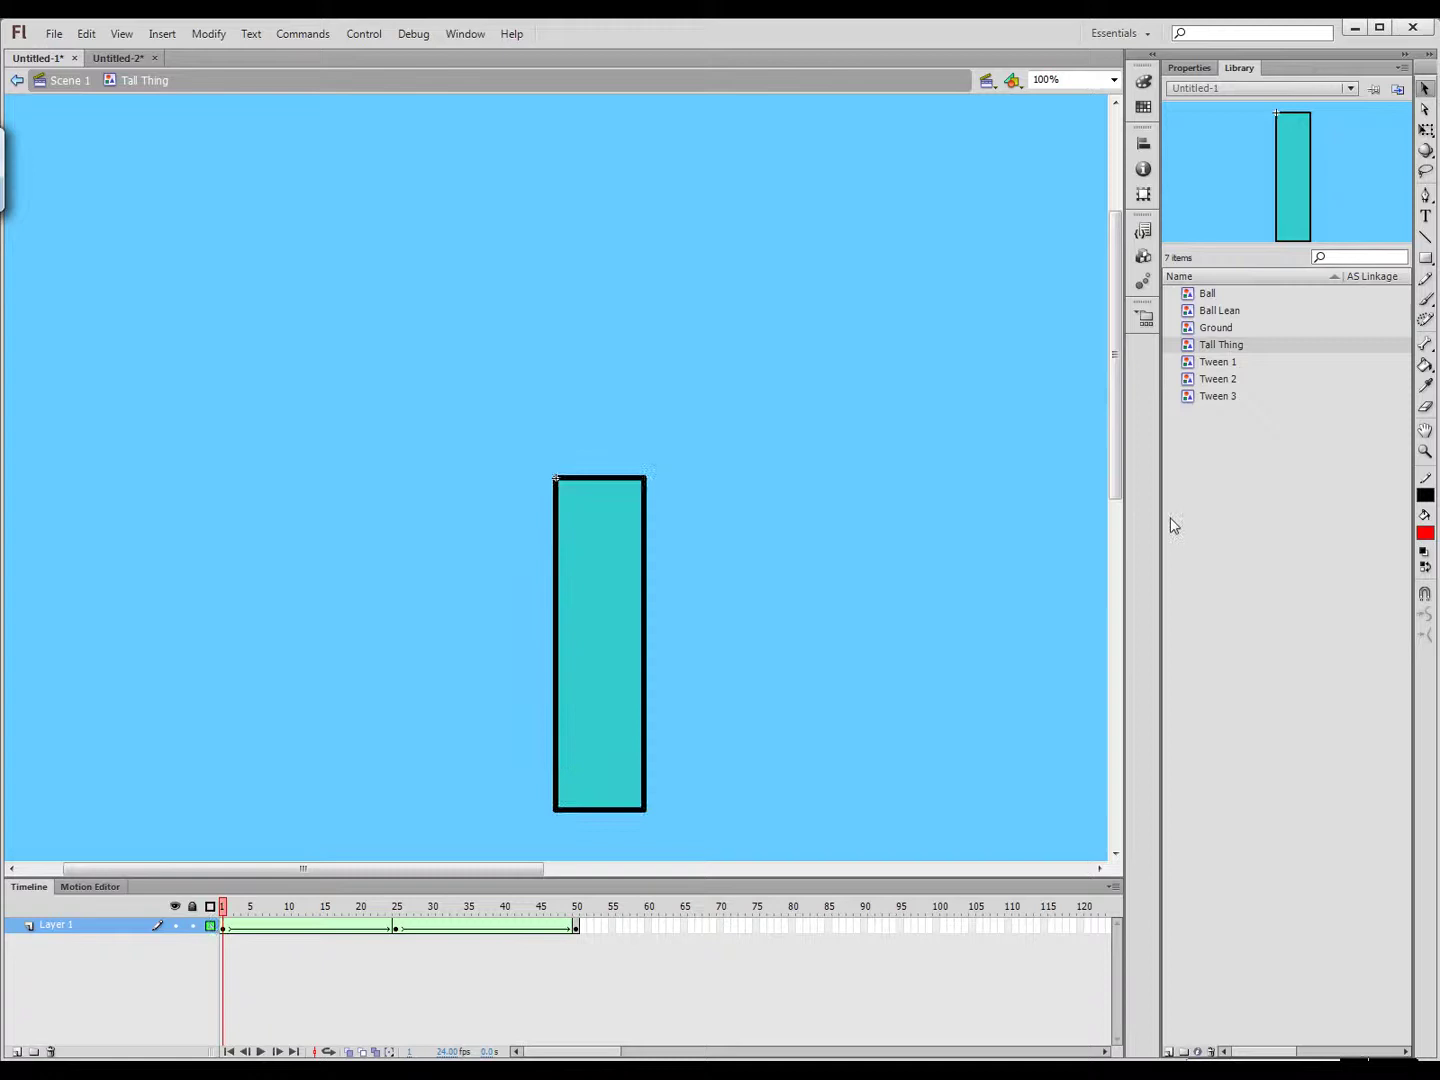
{"action": "left_click", "coordinate": [1426, 258]}
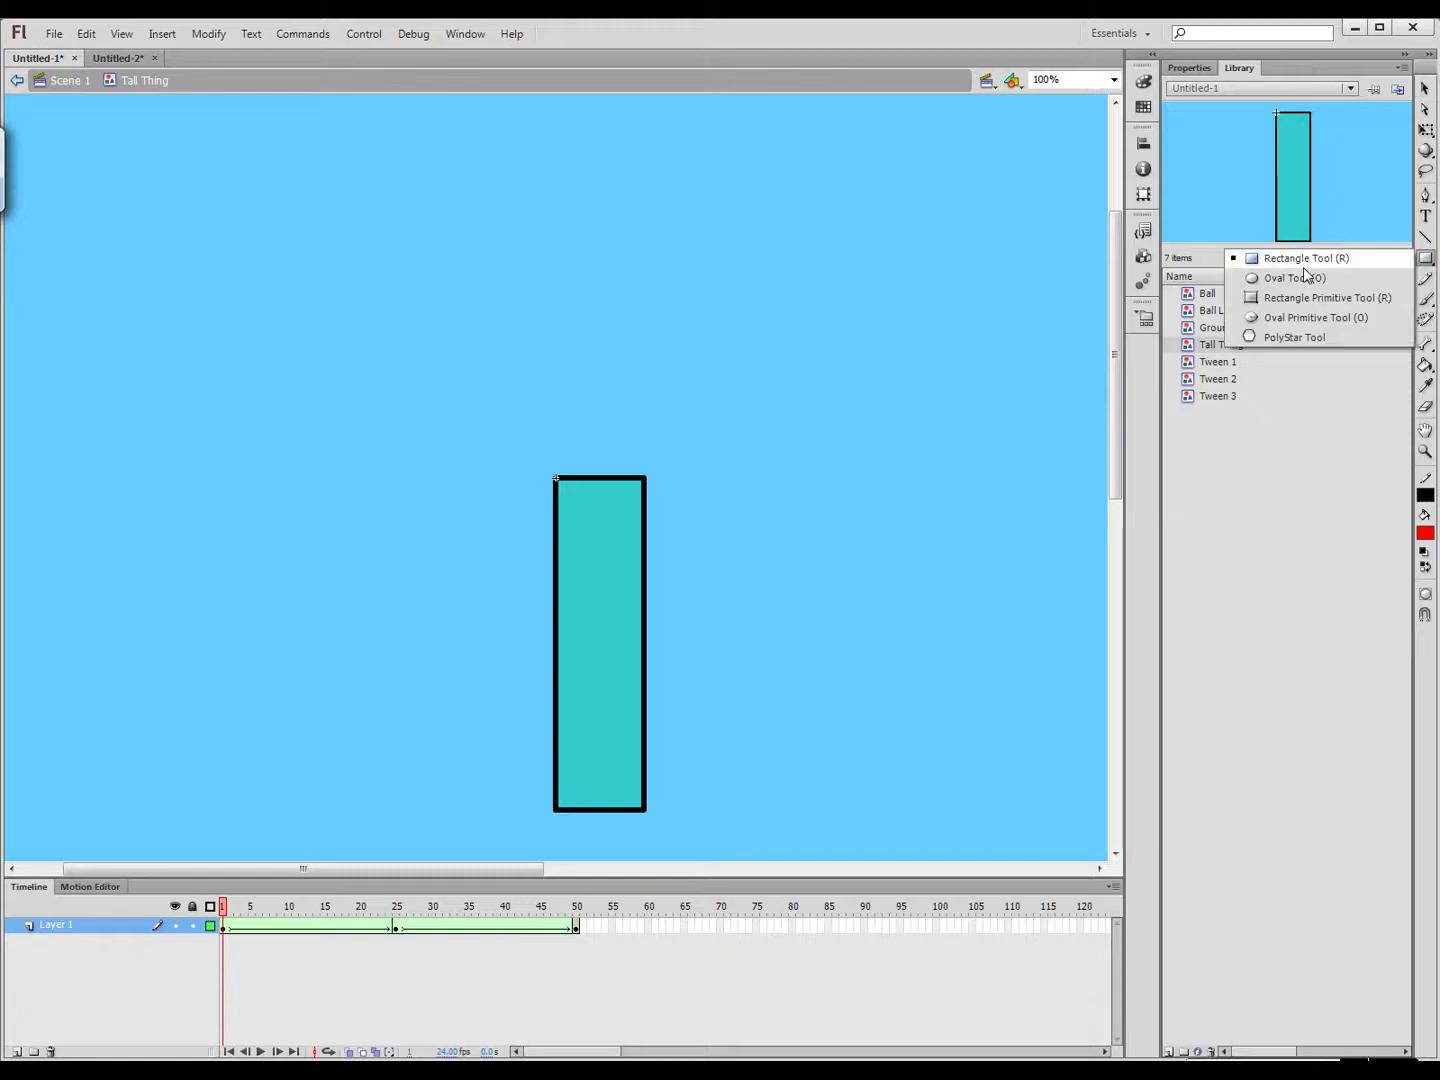
{"action": "left_click", "coordinate": [1295, 278]}
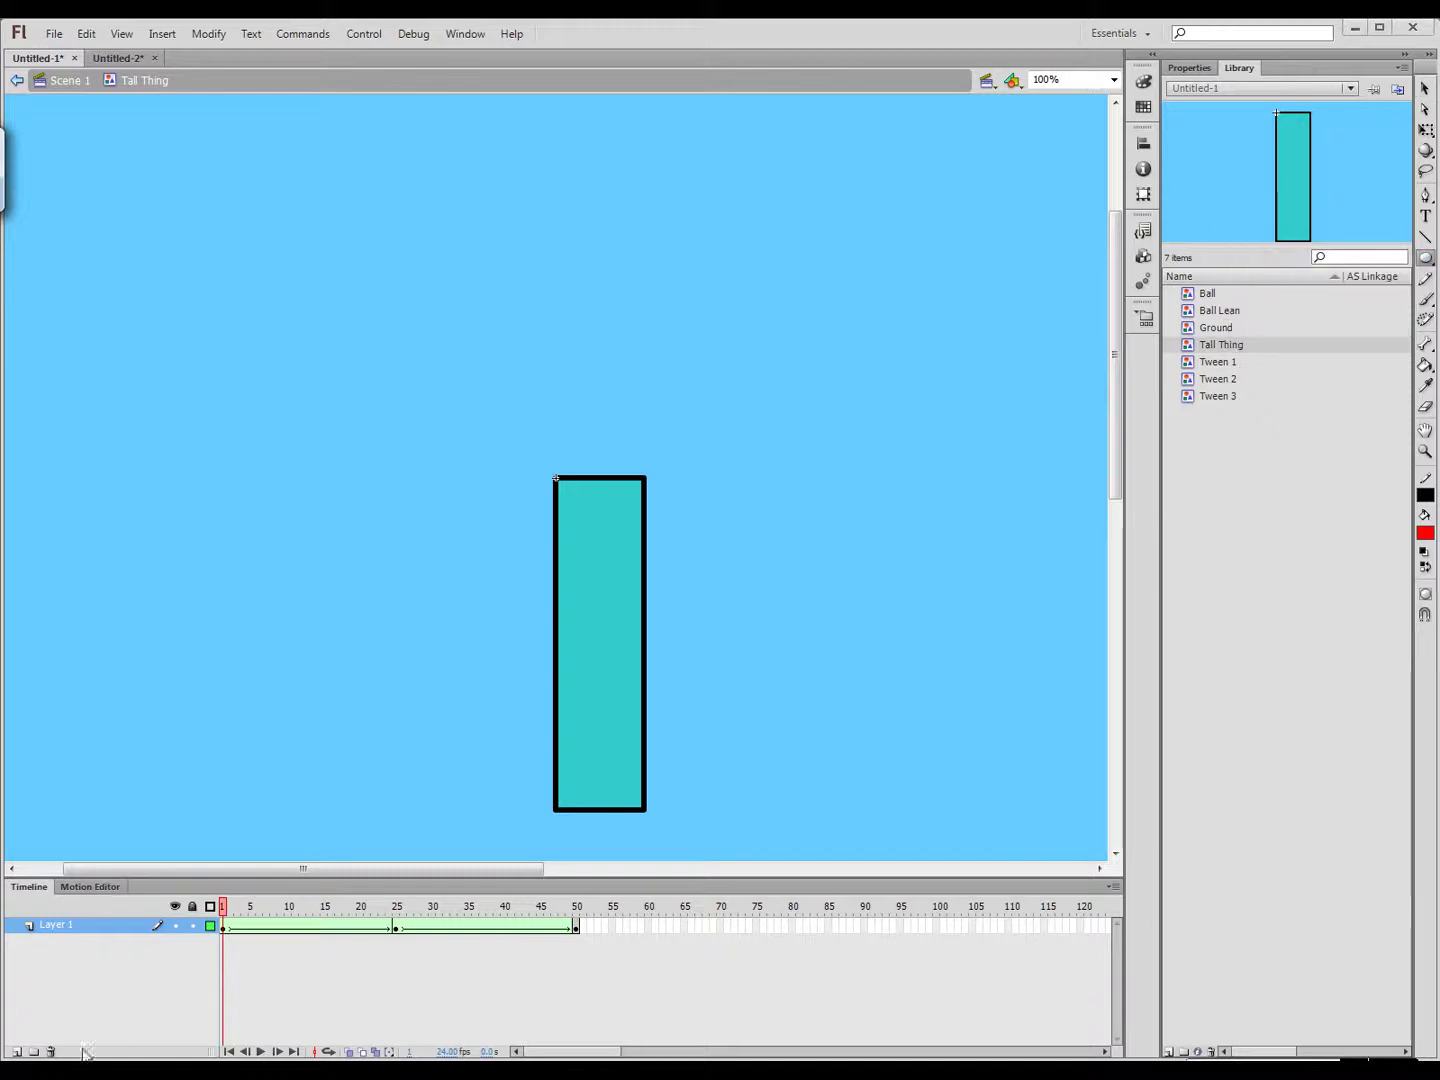
{"action": "left_click", "coordinate": [16, 1051]}
{"action": "left_click_drag", "start_coordinate": [241, 347], "coordinate": [446, 541]}
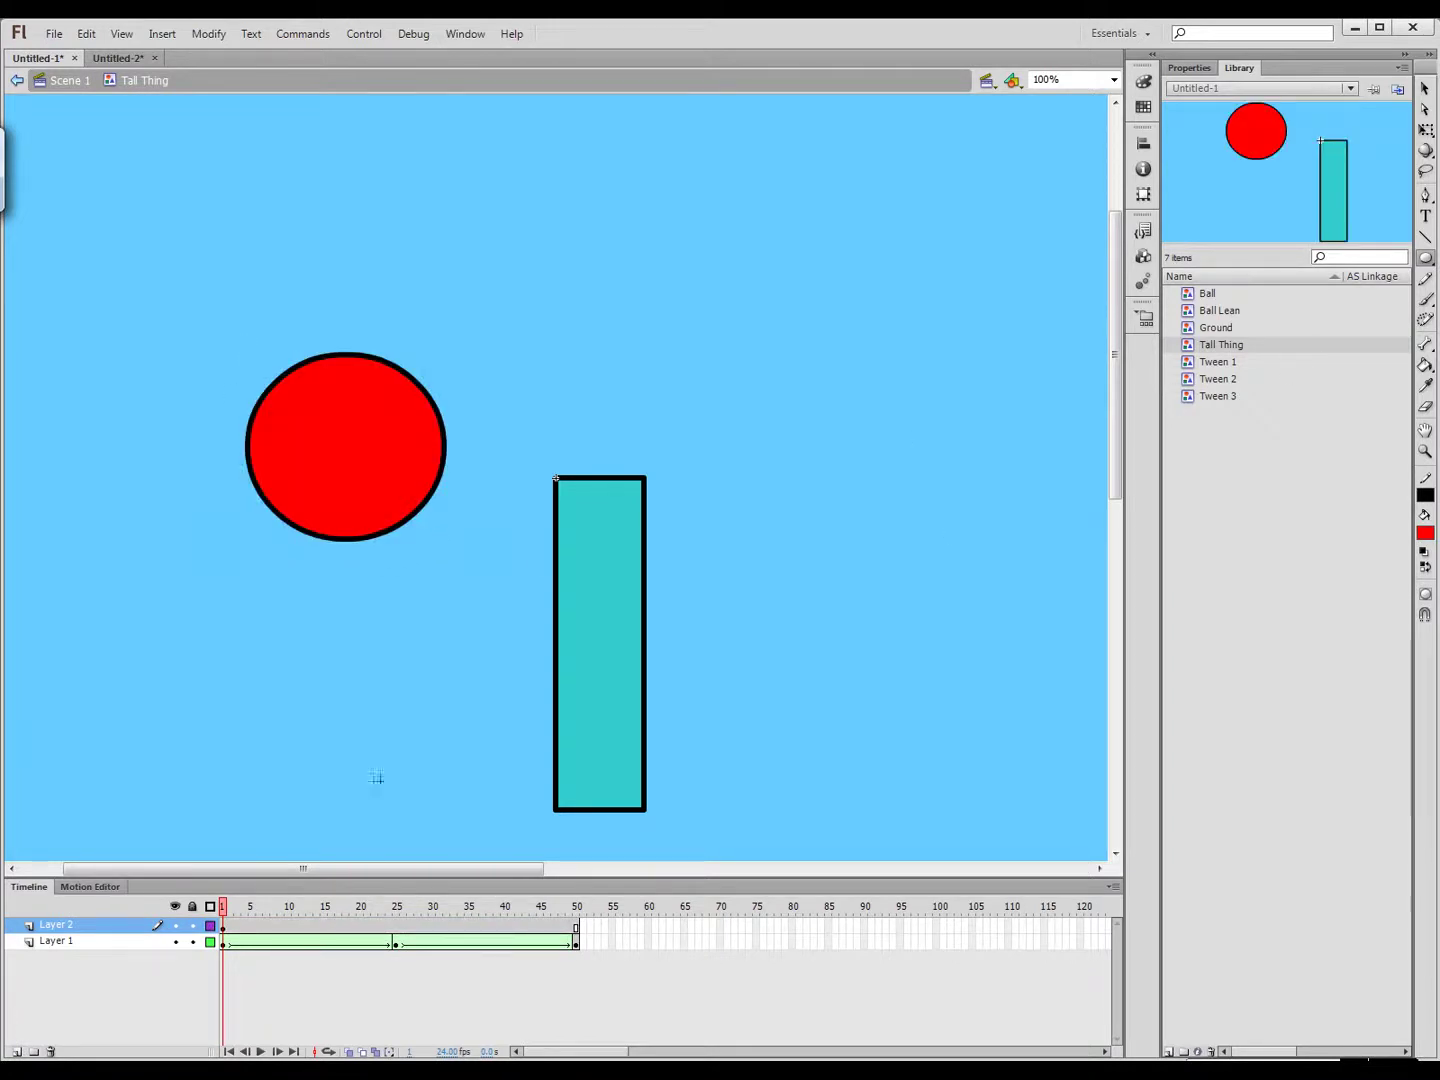
Insert a keyframe at frame 12 on Layer 2 for the red oval
{"action": "left_click", "coordinate": [228, 930]}
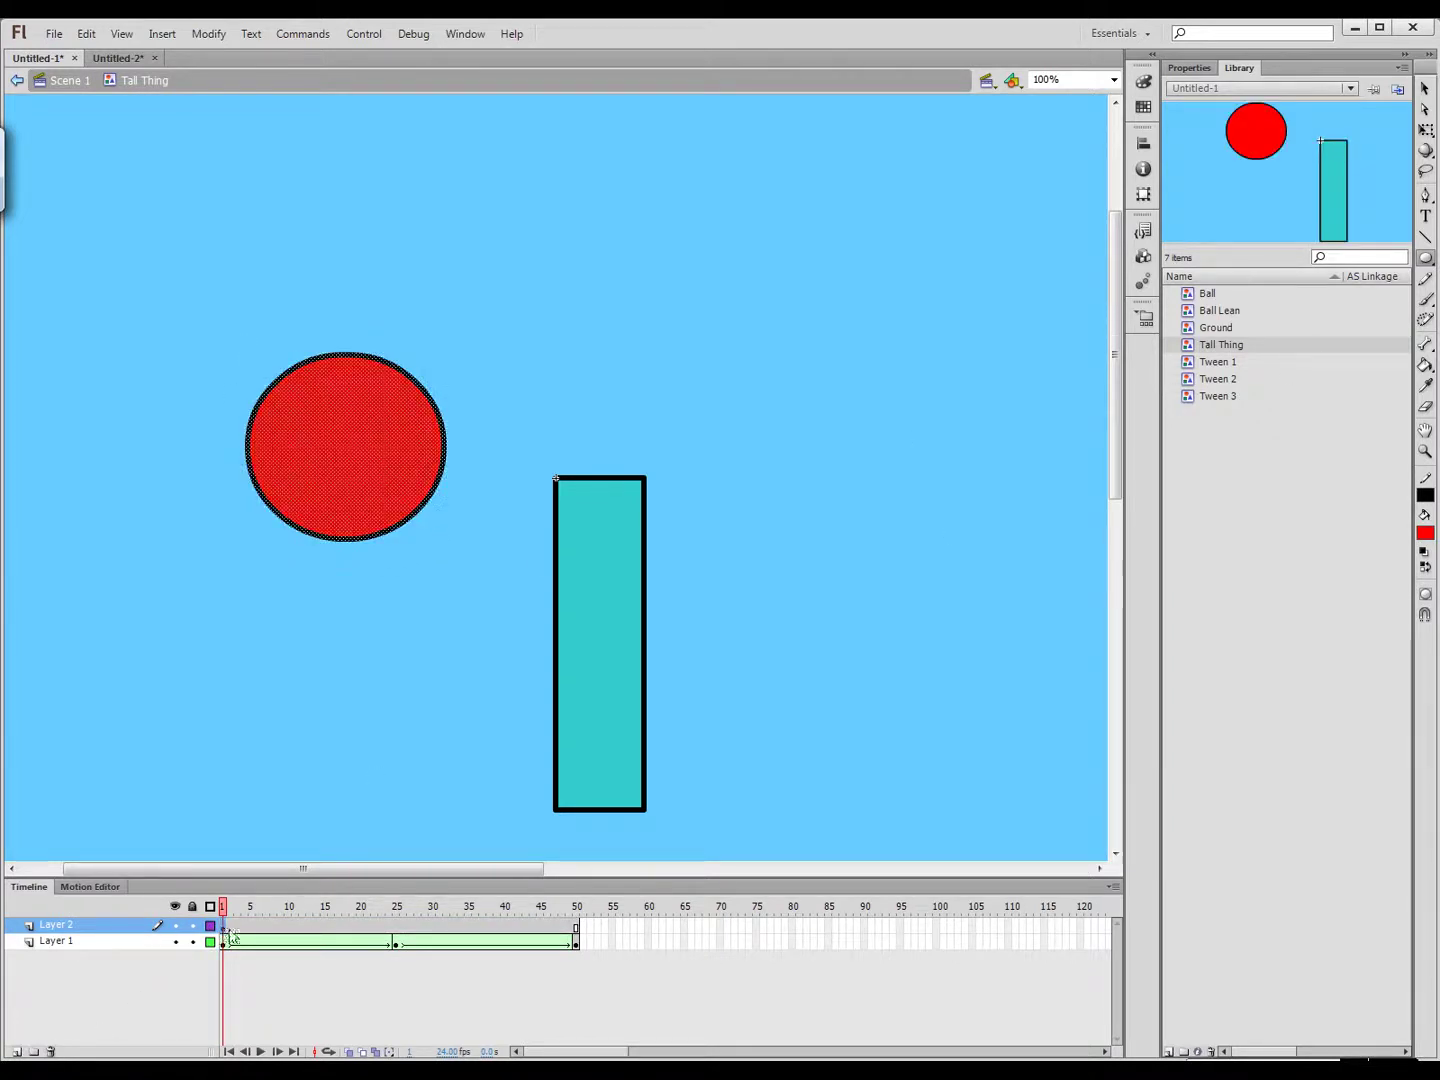
{"action": "left_click", "coordinate": [303, 930]}
{"action": "right_click", "coordinate": [303, 930]}
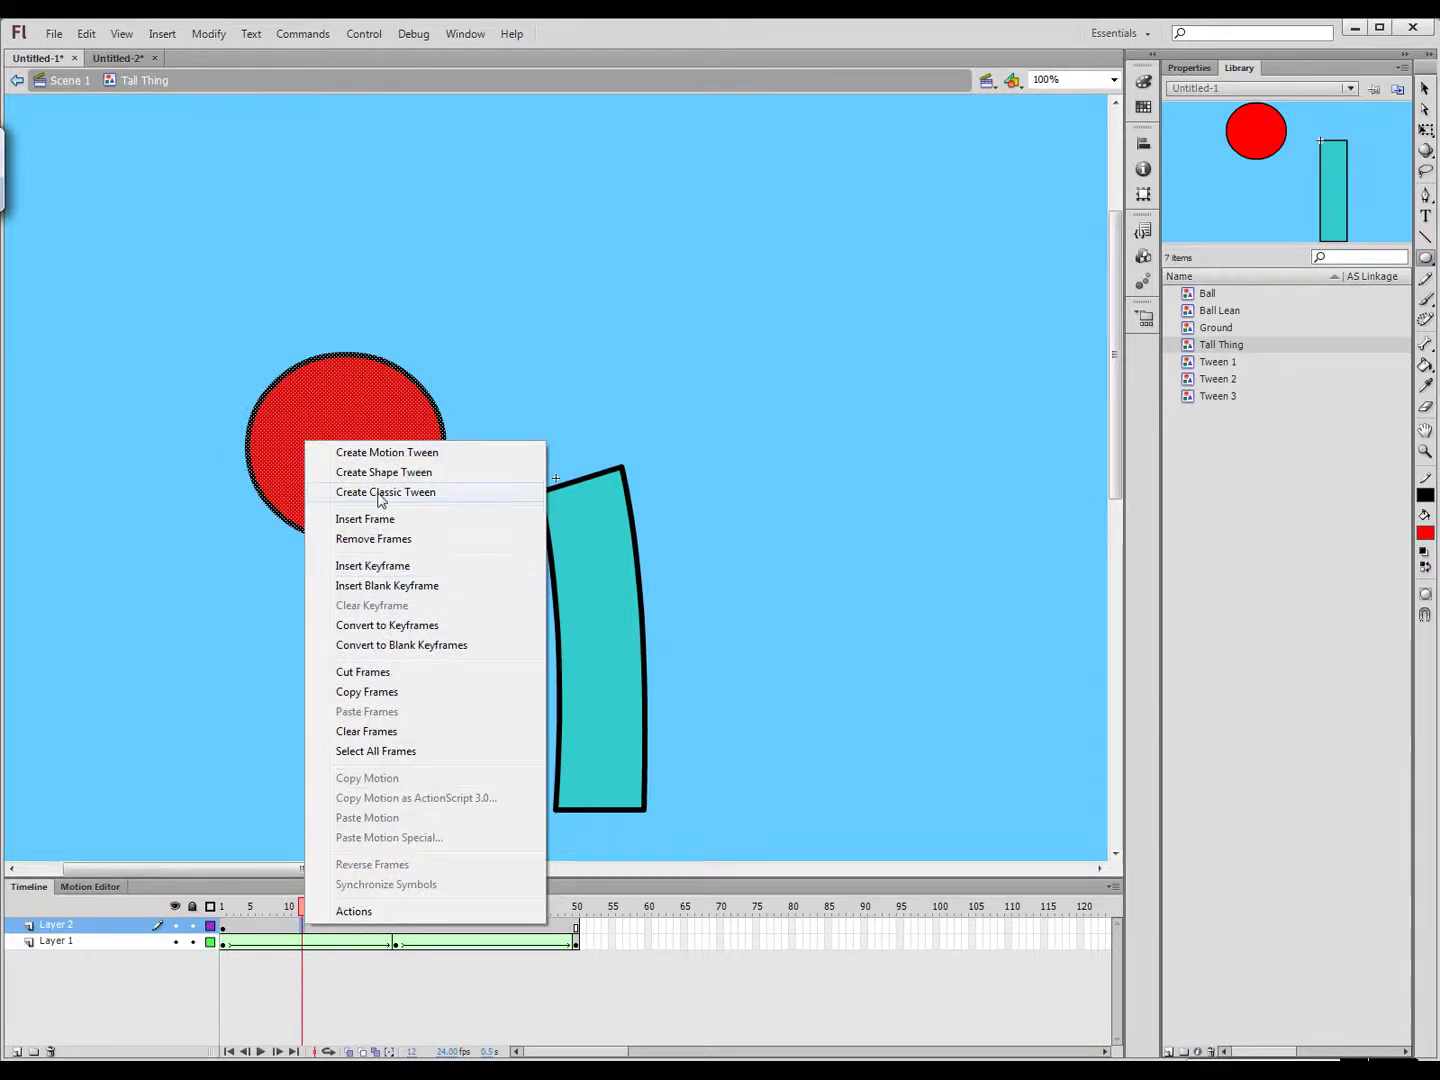
{"action": "left_click", "coordinate": [366, 566]}
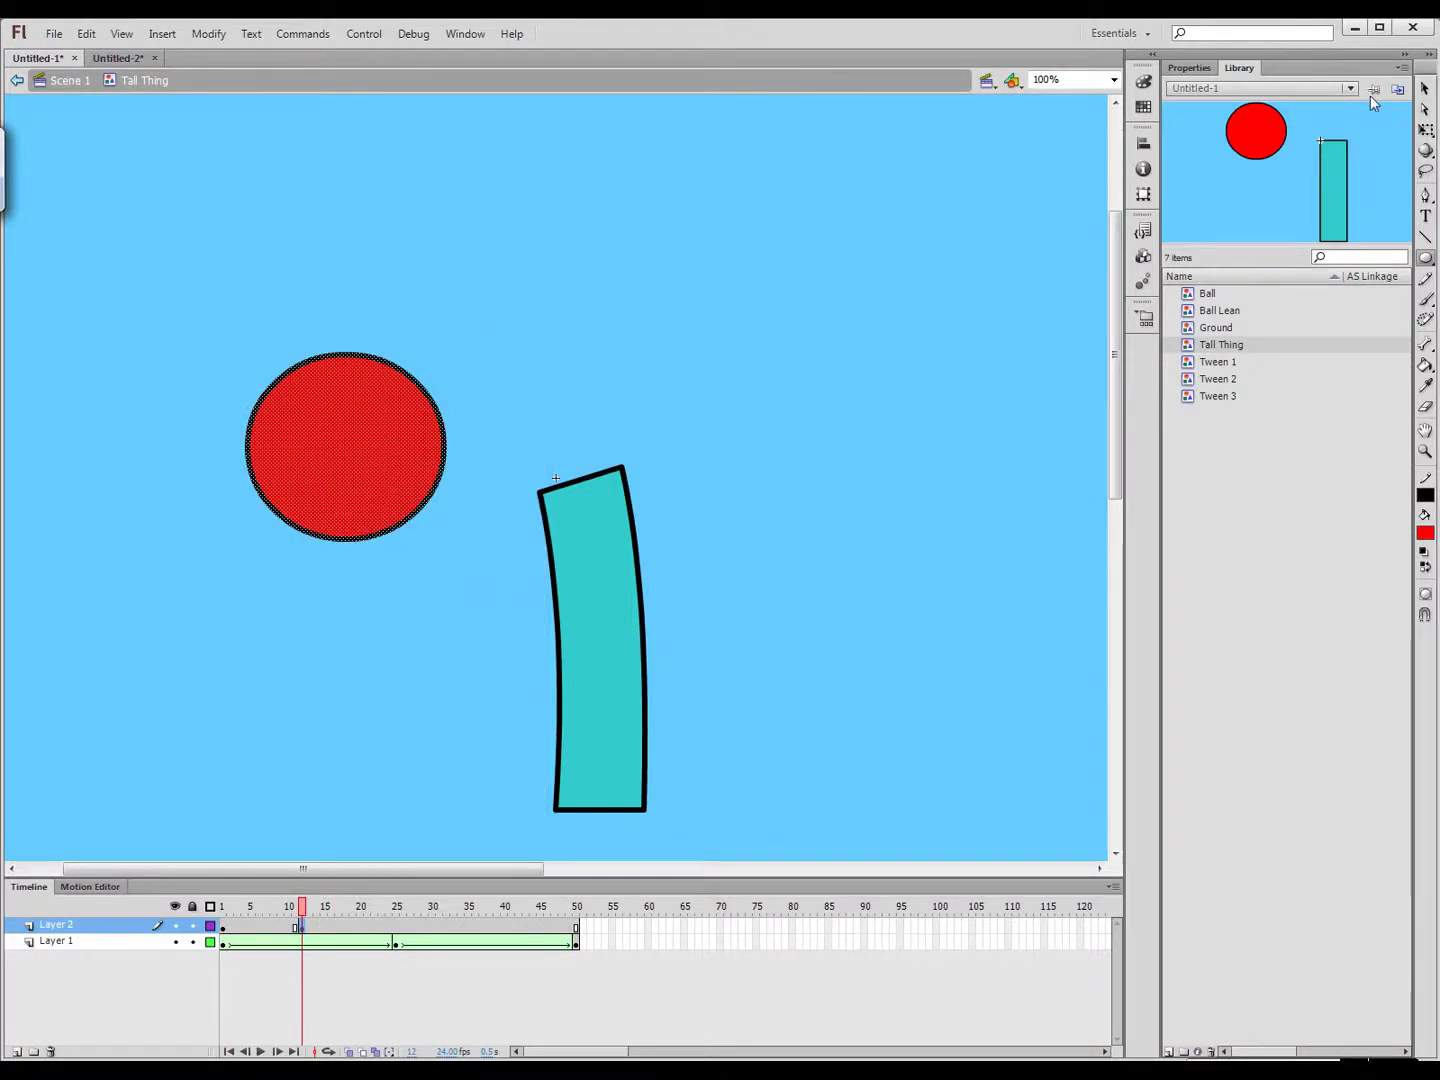
Deform the red oval at frame 12 by flattening its upper-right edge and denting its left edge inward
{"action": "left_click", "coordinate": [1425, 88]}
{"action": "left_click", "coordinate": [537, 302]}
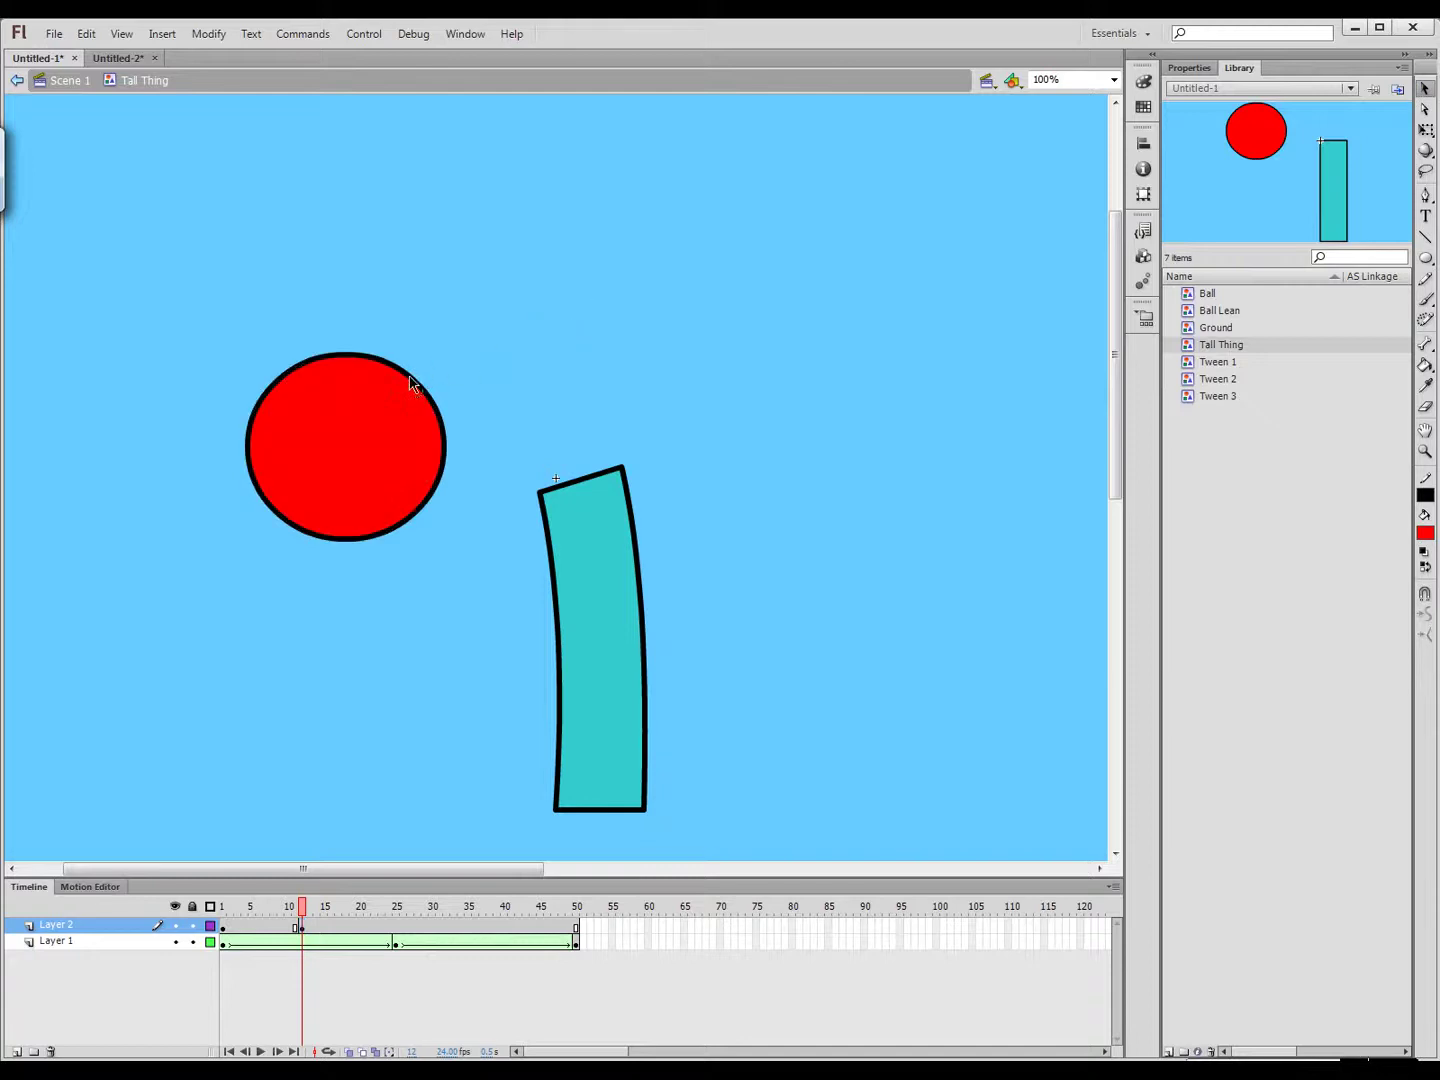
{"action": "left_click_drag", "start_coordinate": [420, 395], "coordinate": [403, 402]}
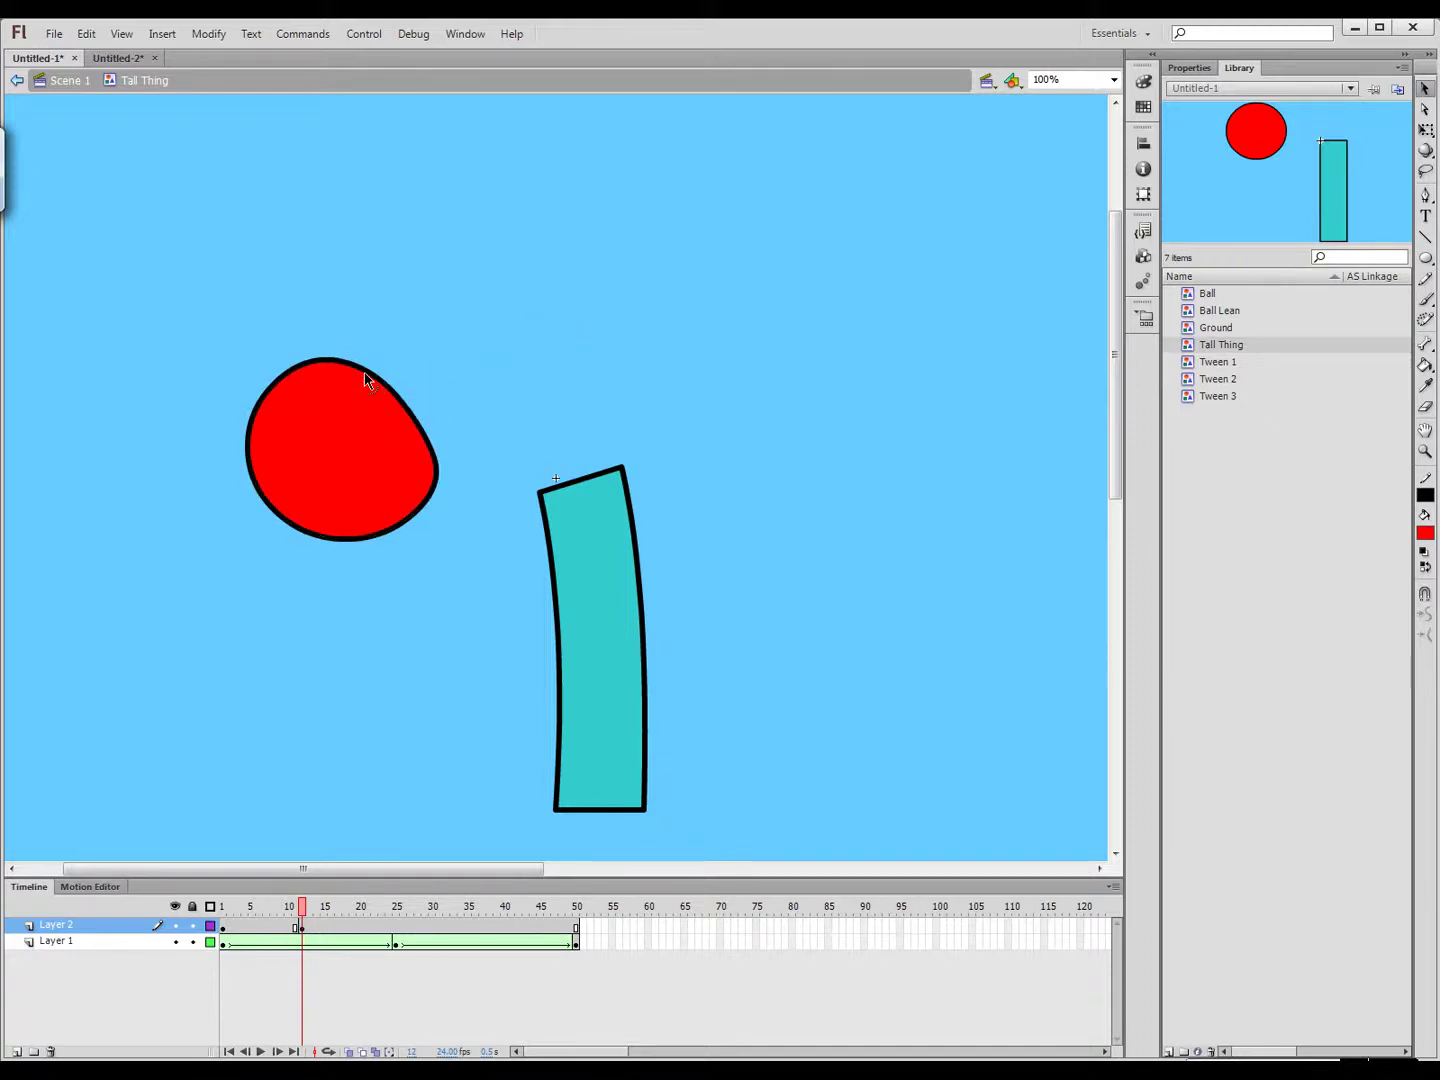
{"action": "left_click_drag", "start_coordinate": [256, 424], "coordinate": [282, 453]}
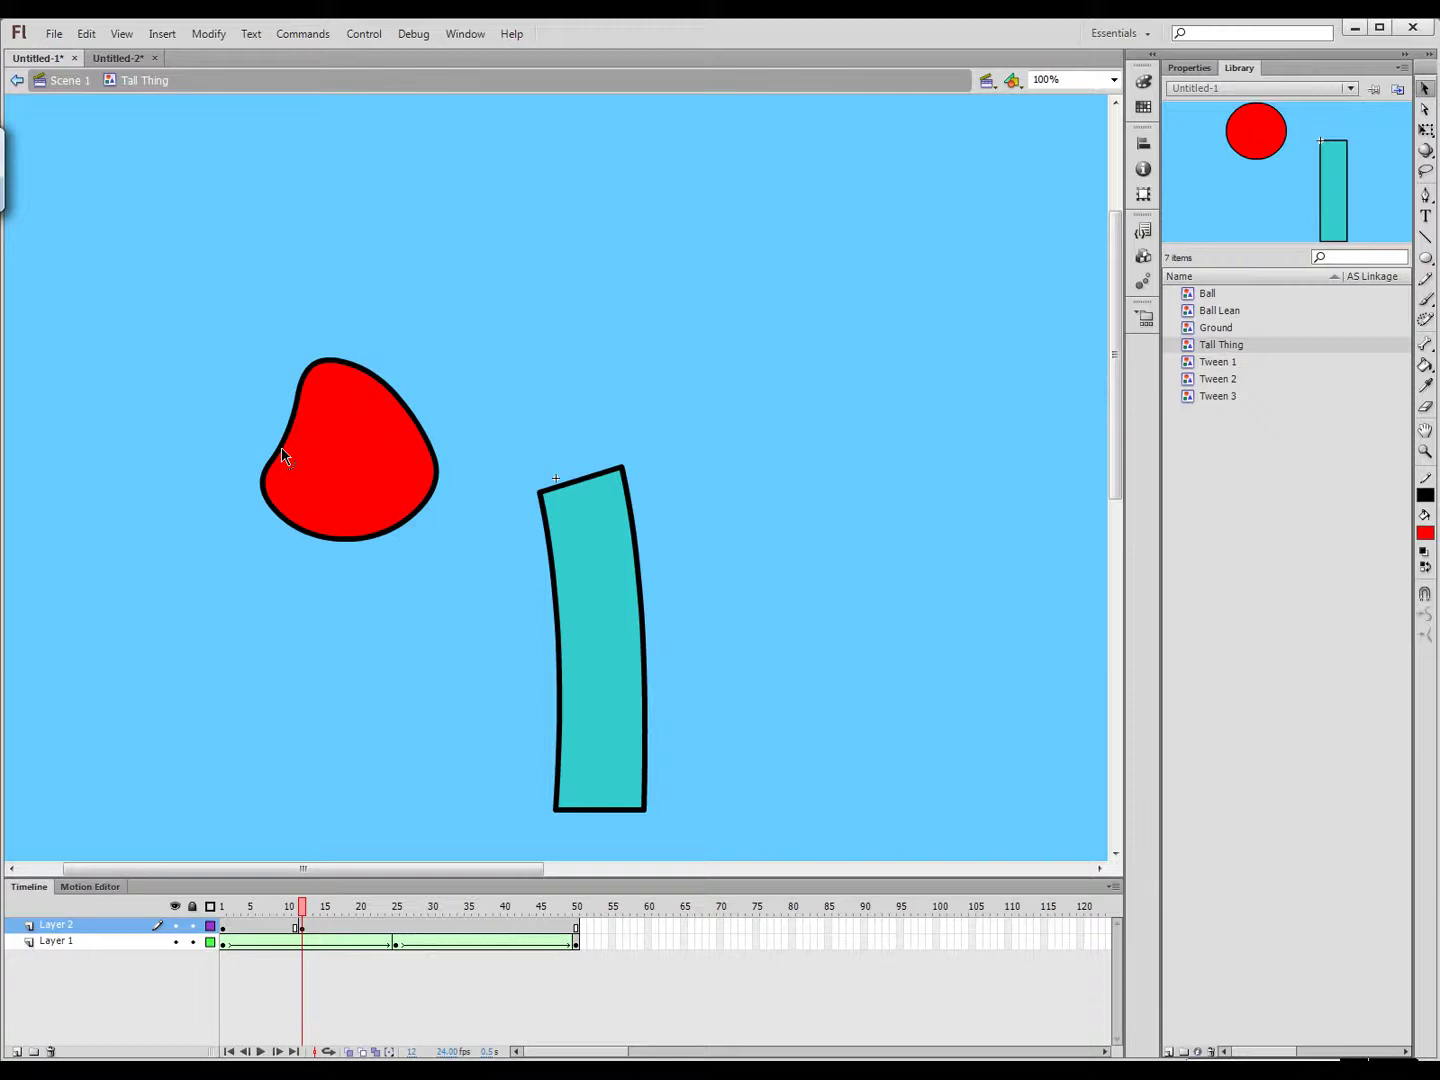
Create a shape tween on Layer 2 from frame 1 to frame 12 and preview the oval's deformation
{"action": "right_click", "coordinate": [223, 930]}
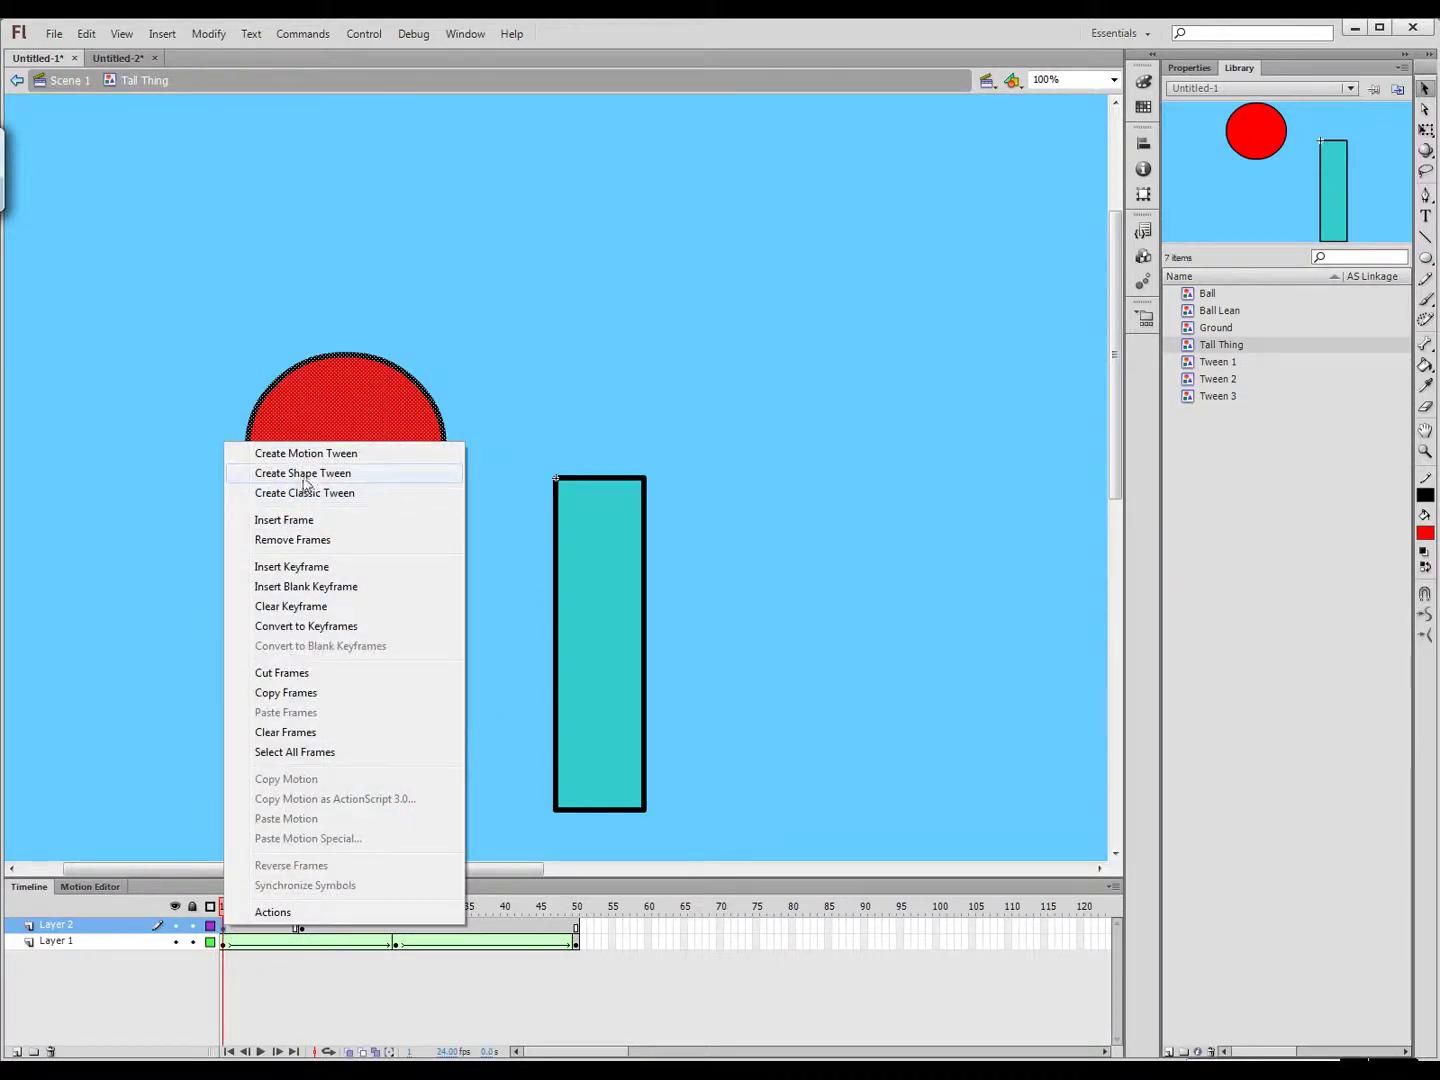
{"action": "left_click", "coordinate": [305, 474]}
{"action": "left_click_drag", "start_coordinate": [225, 910], "coordinate": [322, 905]}
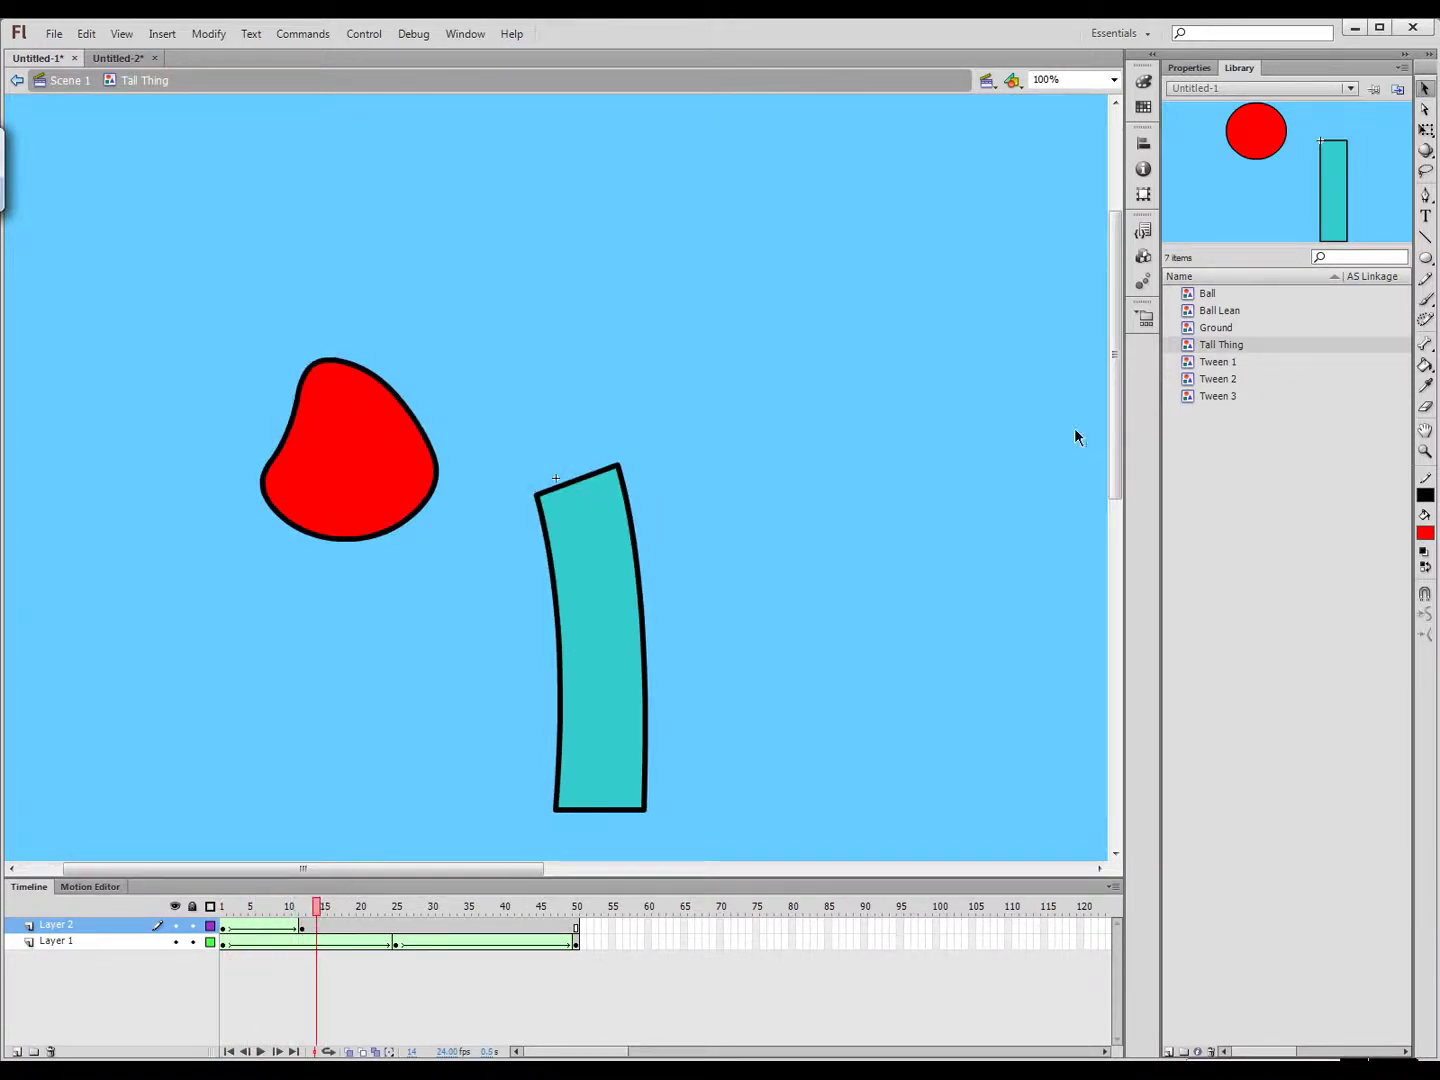
Add Layer 3 and paint a rough red ring at frame 1 above and right of the pillar with the Brush tool
{"action": "left_click", "coordinate": [16, 1052]}
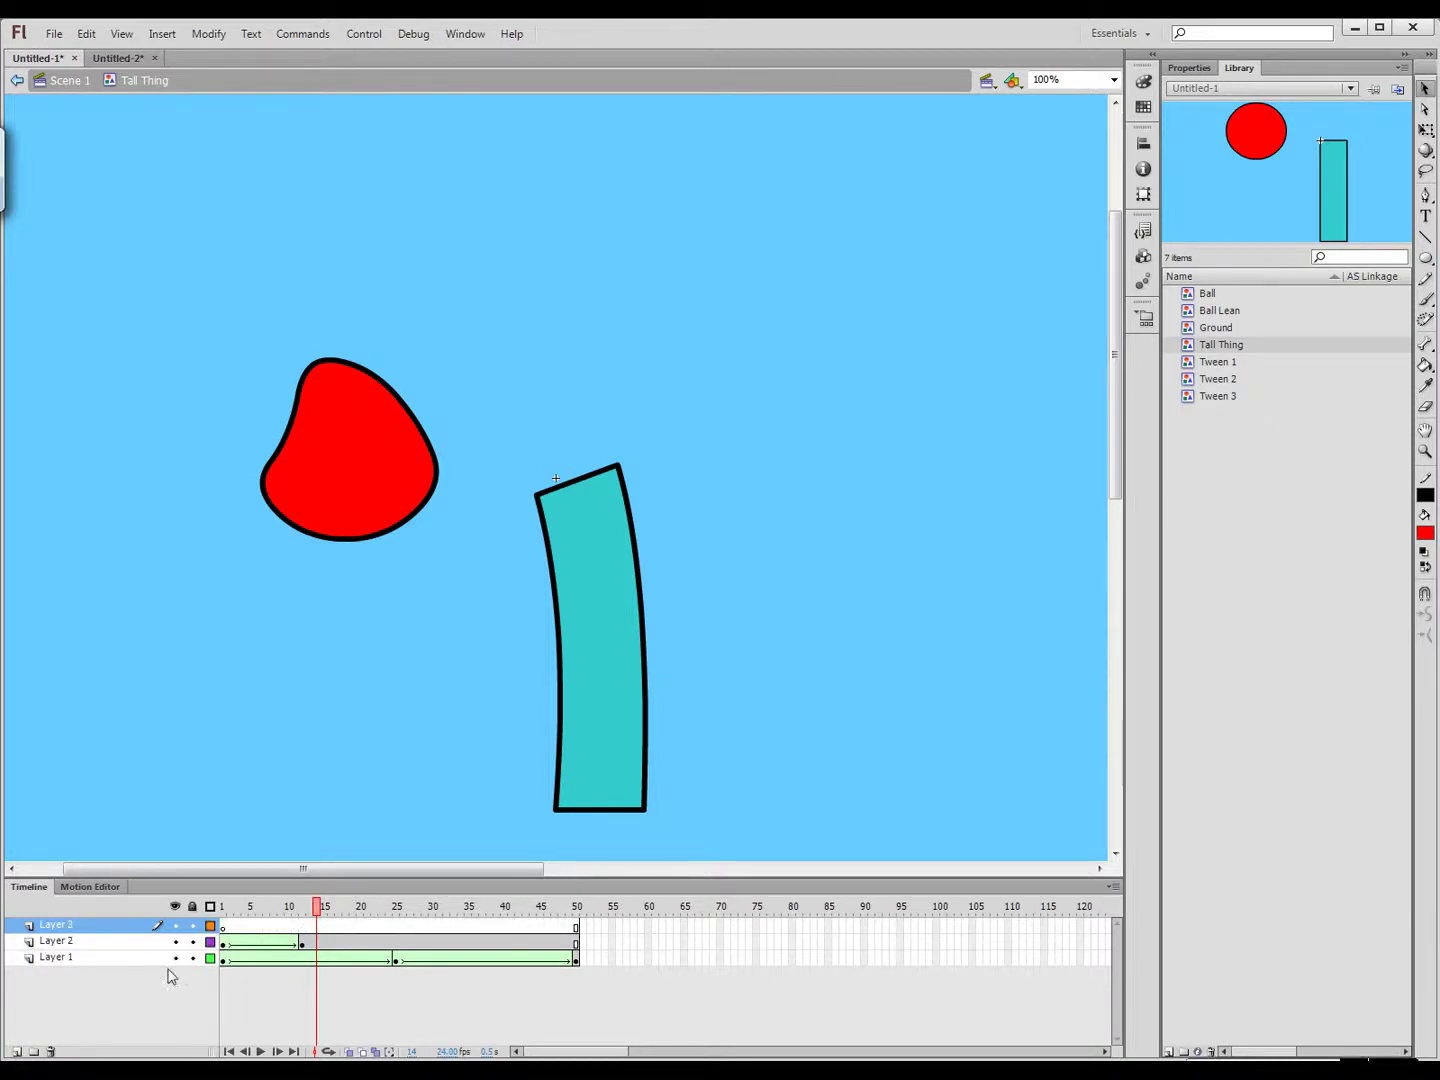
{"action": "key", "text": "shift+comma"}
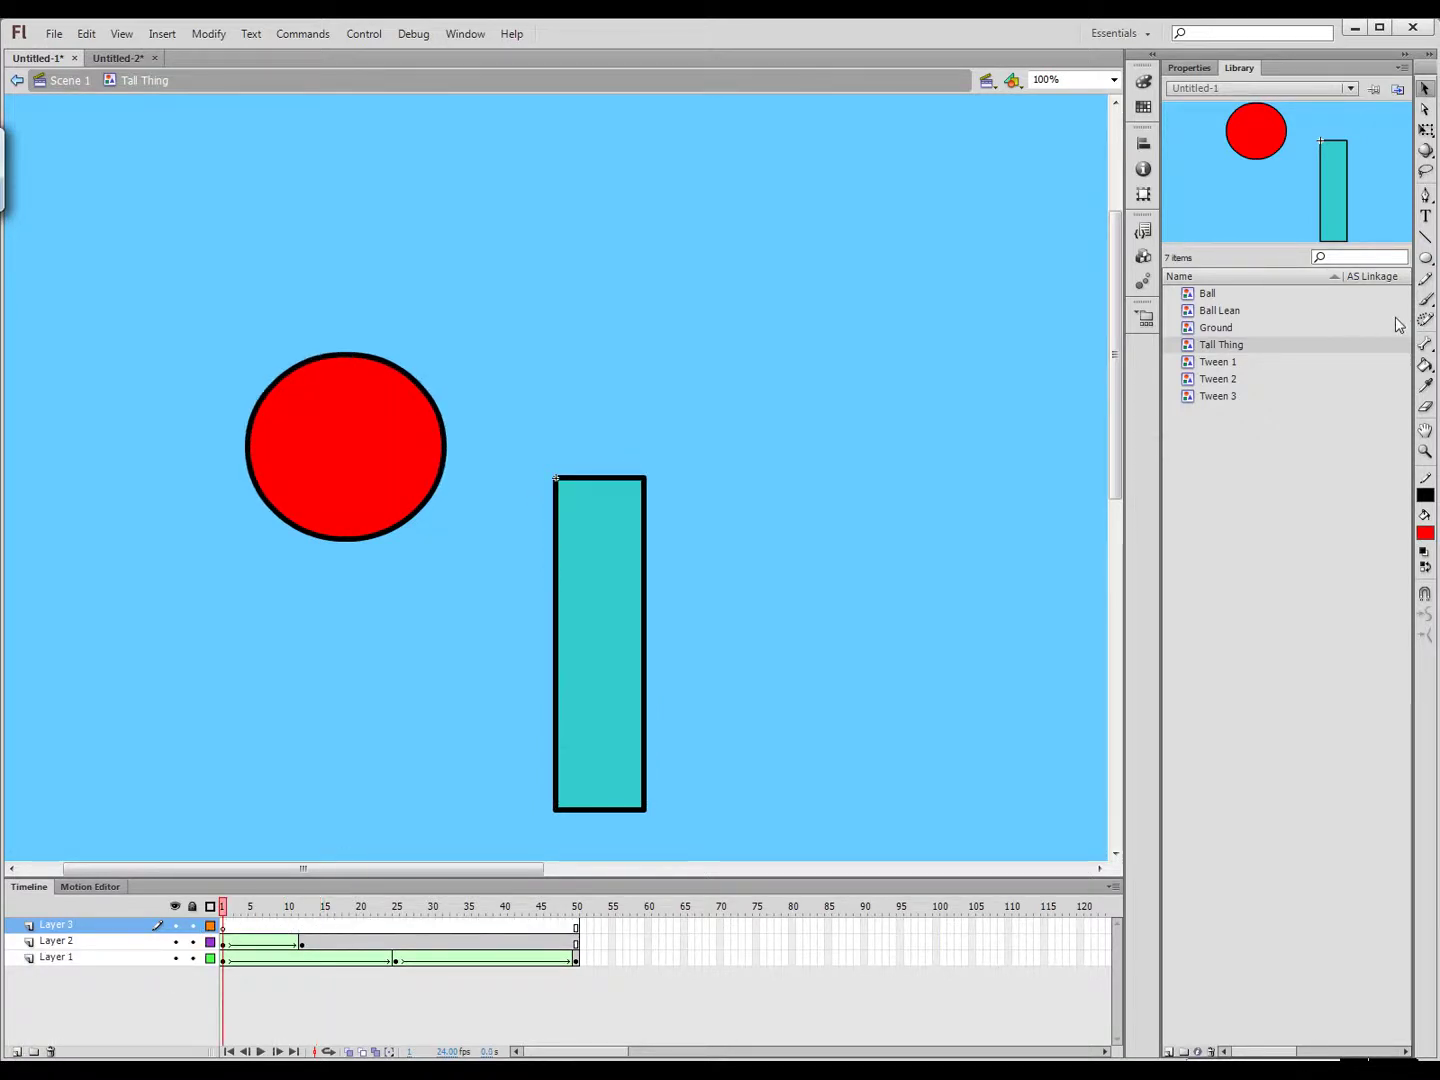
{"action": "left_click", "coordinate": [1425, 320]}
{"action": "left_click", "coordinate": [1425, 299]}
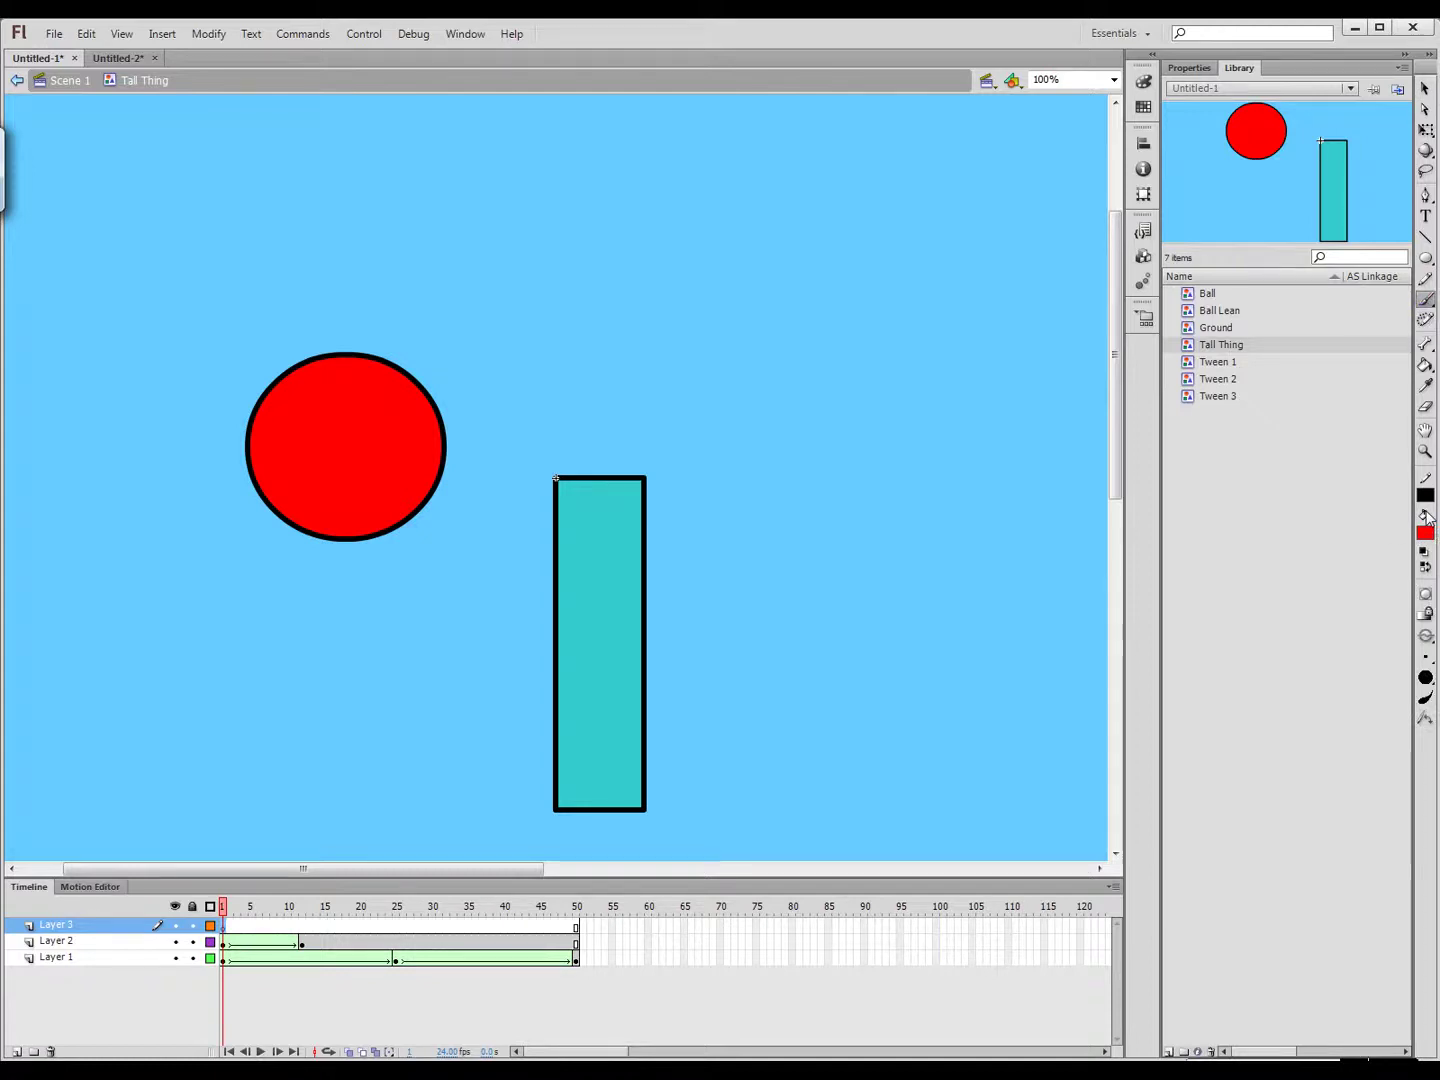
{"action": "mouse_move", "coordinate": [832, 217]}
{"action": "left_mouse_down"}
{"action": "mouse_move", "coordinate": [800, 262]}
{"action": "mouse_move", "coordinate": [860, 226]}
{"action": "mouse_move", "coordinate": [832, 296]}
{"action": "left_mouse_up"}
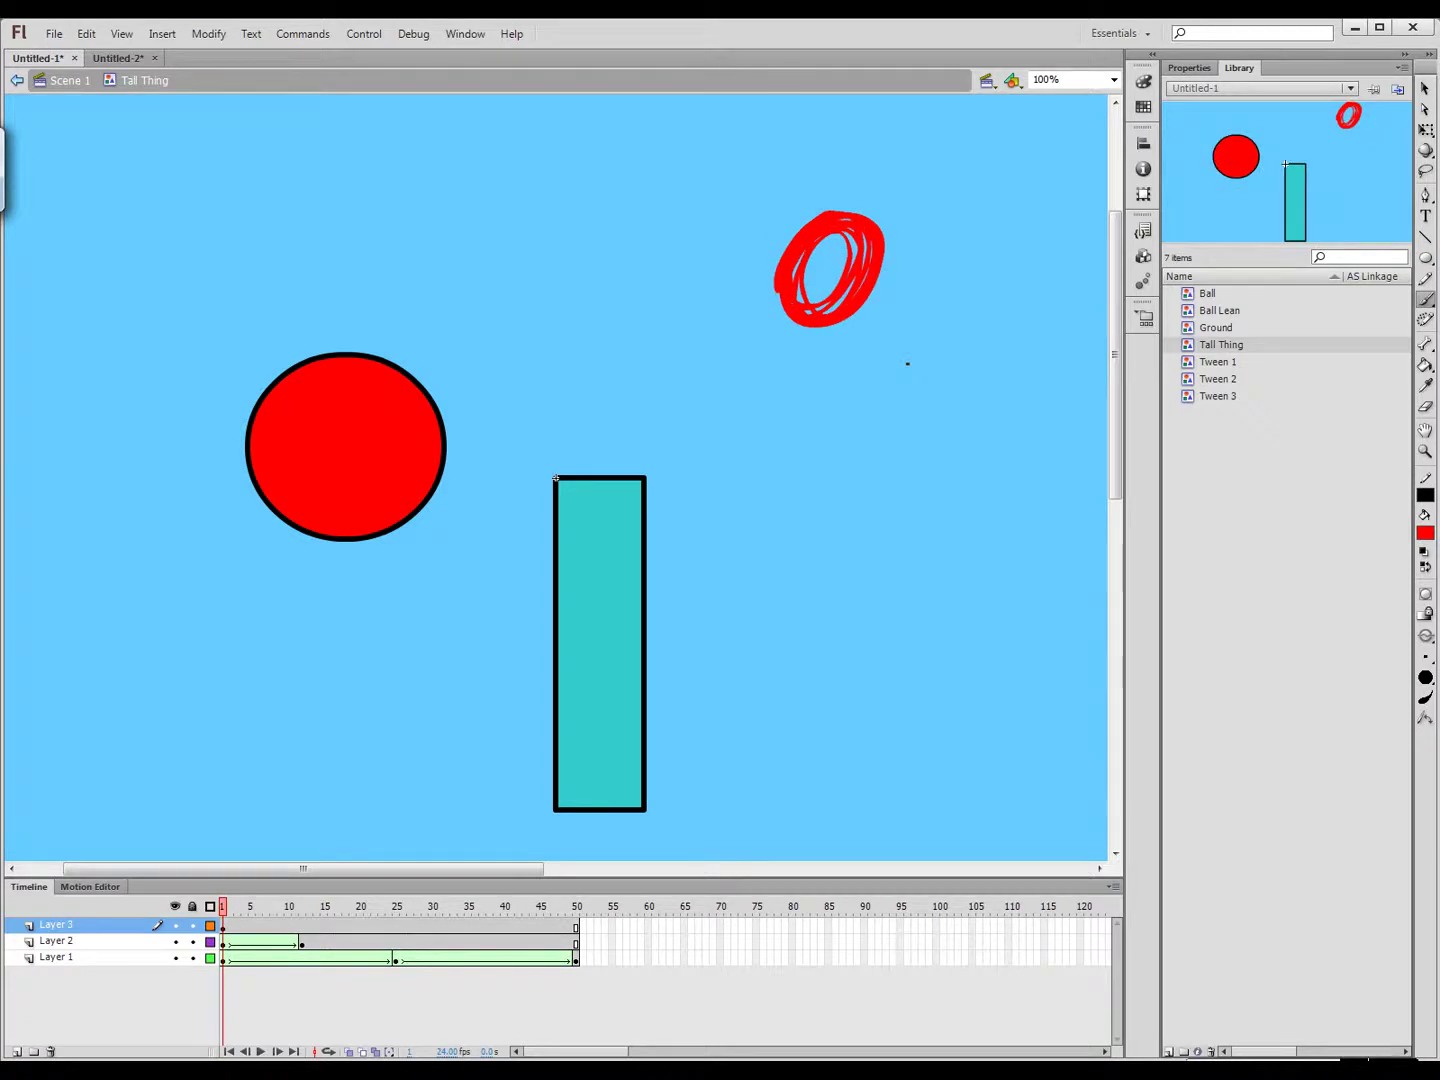
Insert a keyframe at frame 10 on Layer 3 and replace the red ring with a wide looping brush scribble
{"action": "left_click", "coordinate": [290, 927]}
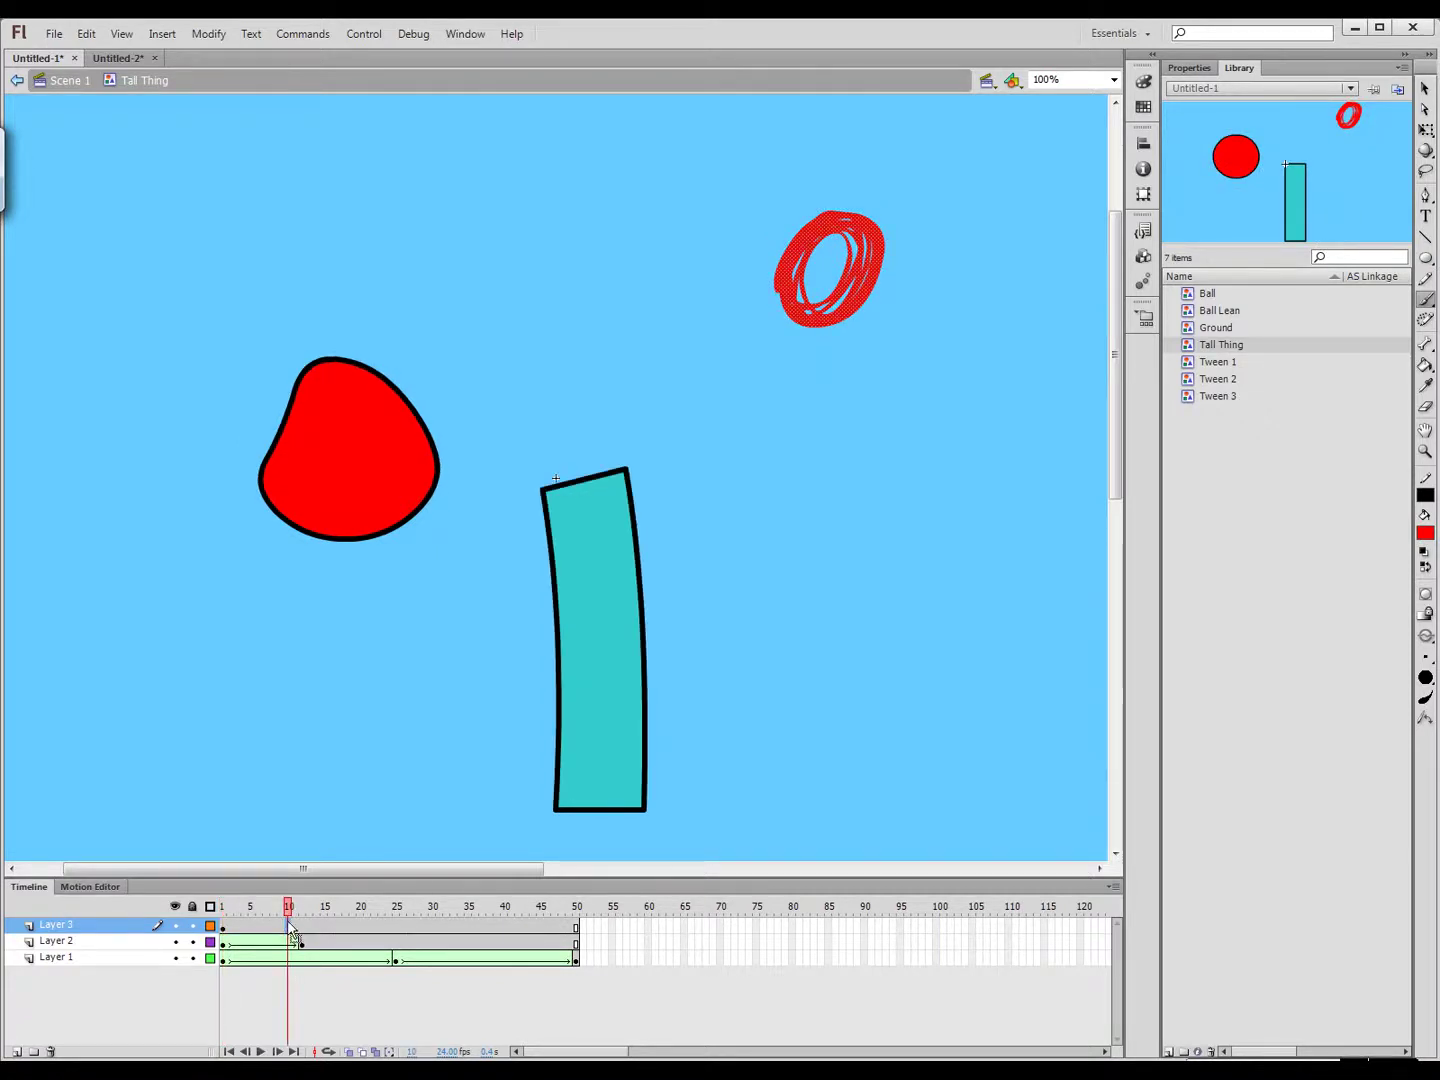
{"action": "right_click", "coordinate": [291, 929]}
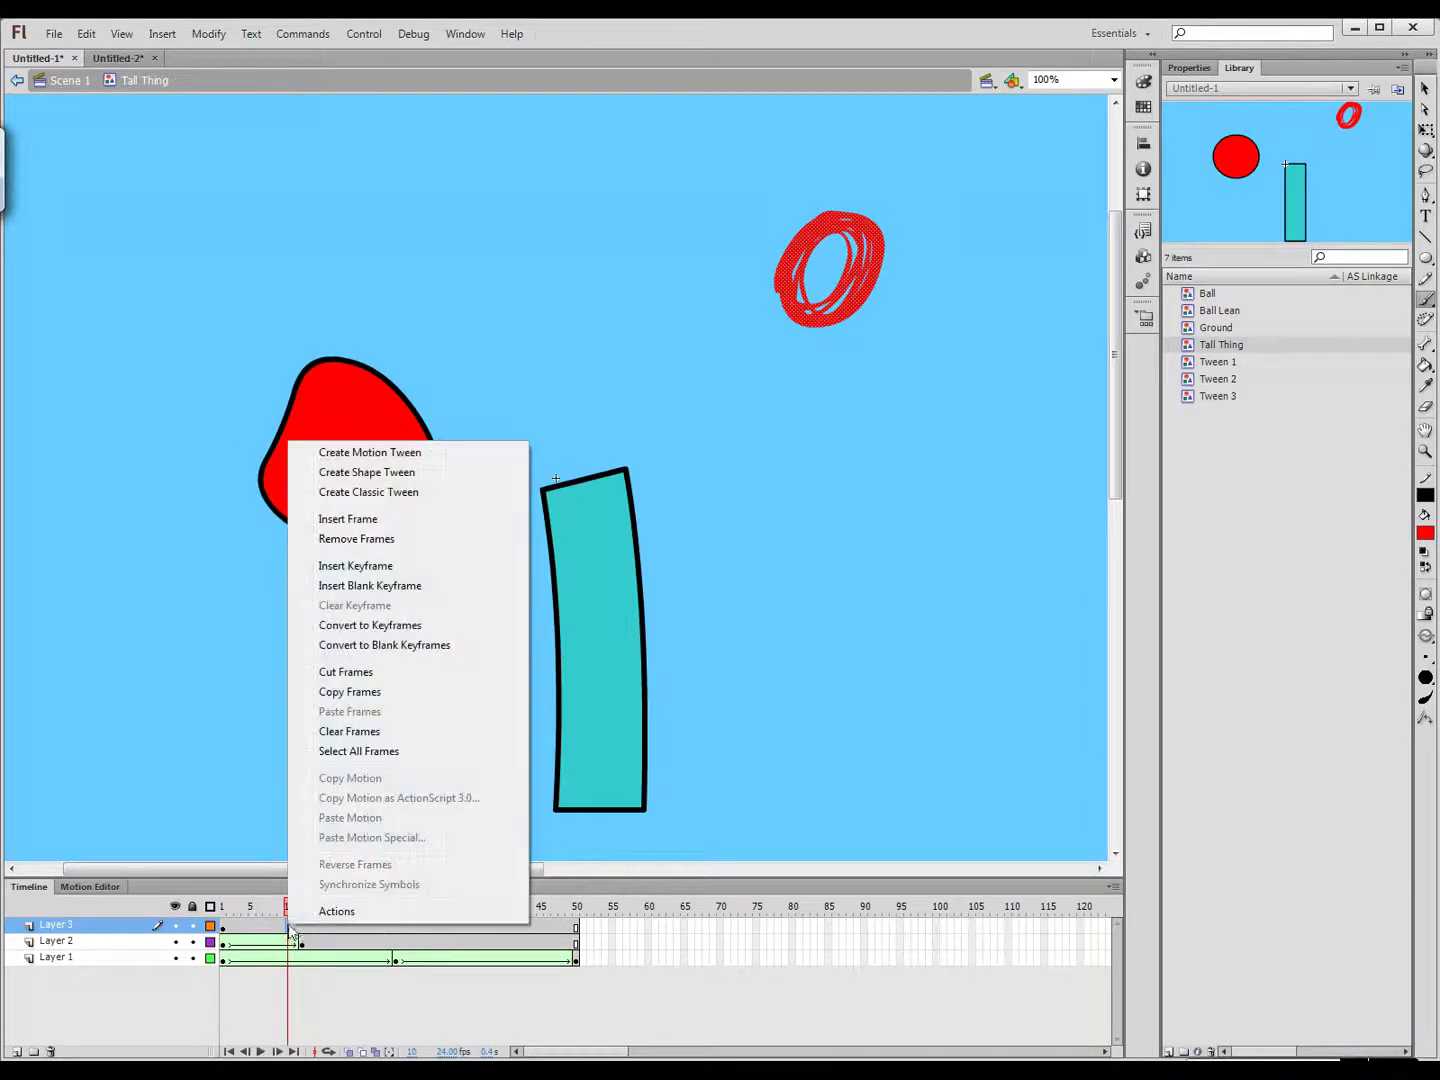
{"action": "left_click", "coordinate": [370, 567]}
{"action": "key", "text": "Delete"}
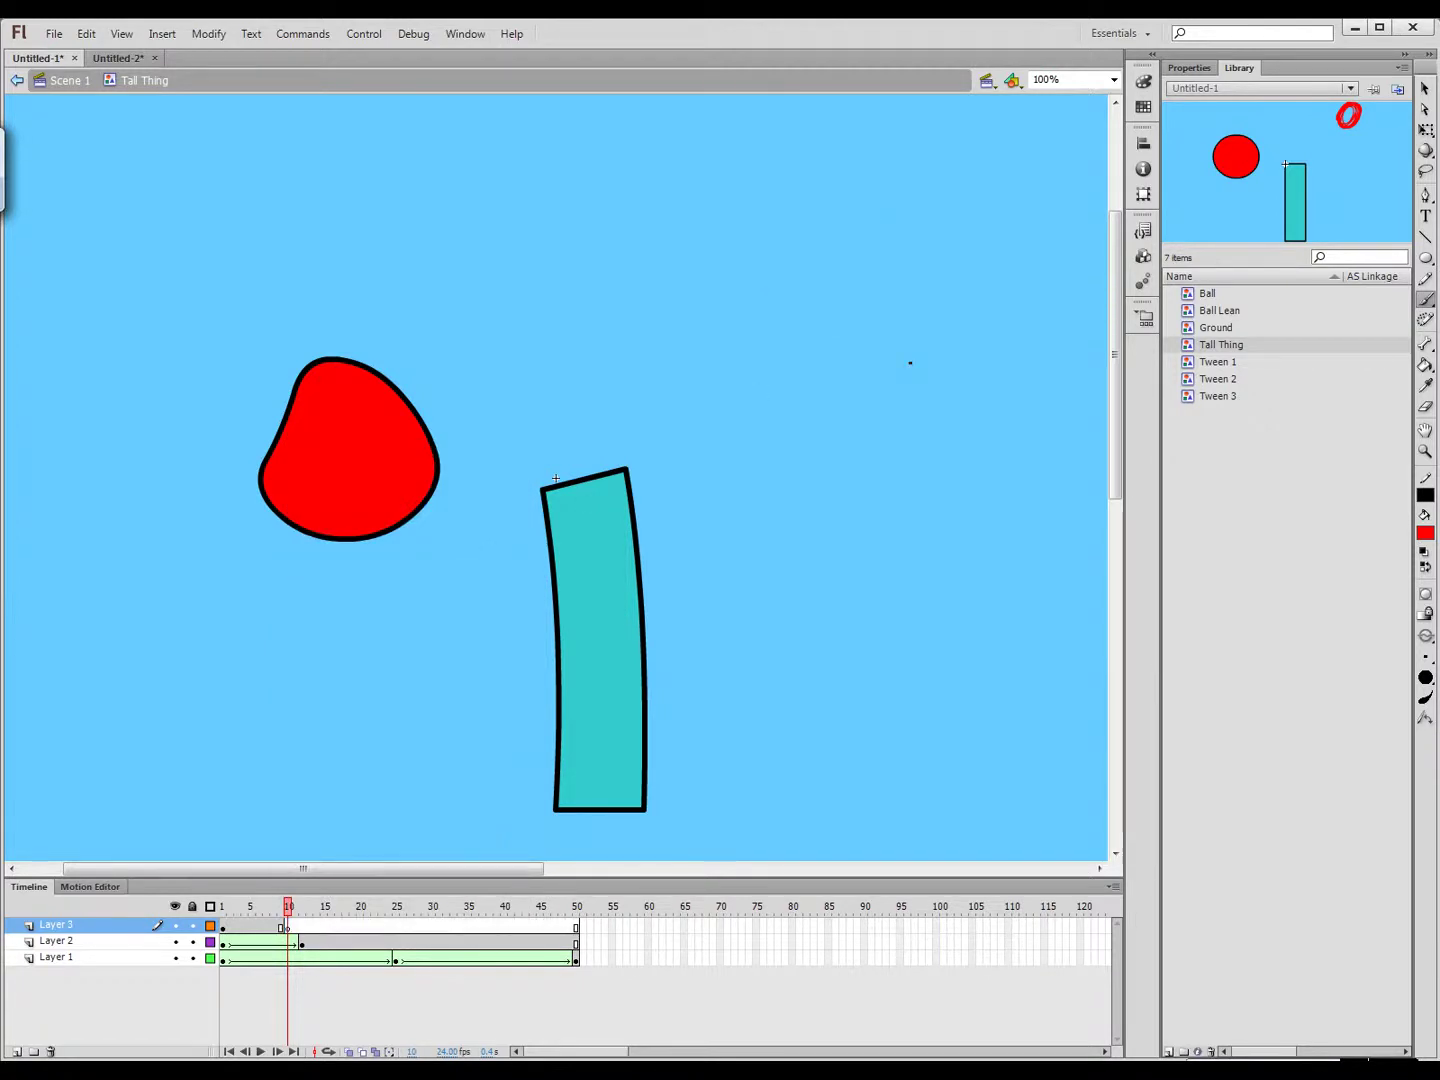
{"action": "mouse_move", "coordinate": [716, 288]}
{"action": "left_mouse_down"}
{"action": "mouse_move", "coordinate": [965, 262]}
{"action": "mouse_move", "coordinate": [714, 285]}
{"action": "mouse_move", "coordinate": [830, 272]}
{"action": "mouse_move", "coordinate": [930, 288]}
{"action": "mouse_move", "coordinate": [783, 234]}
{"action": "left_mouse_up"}
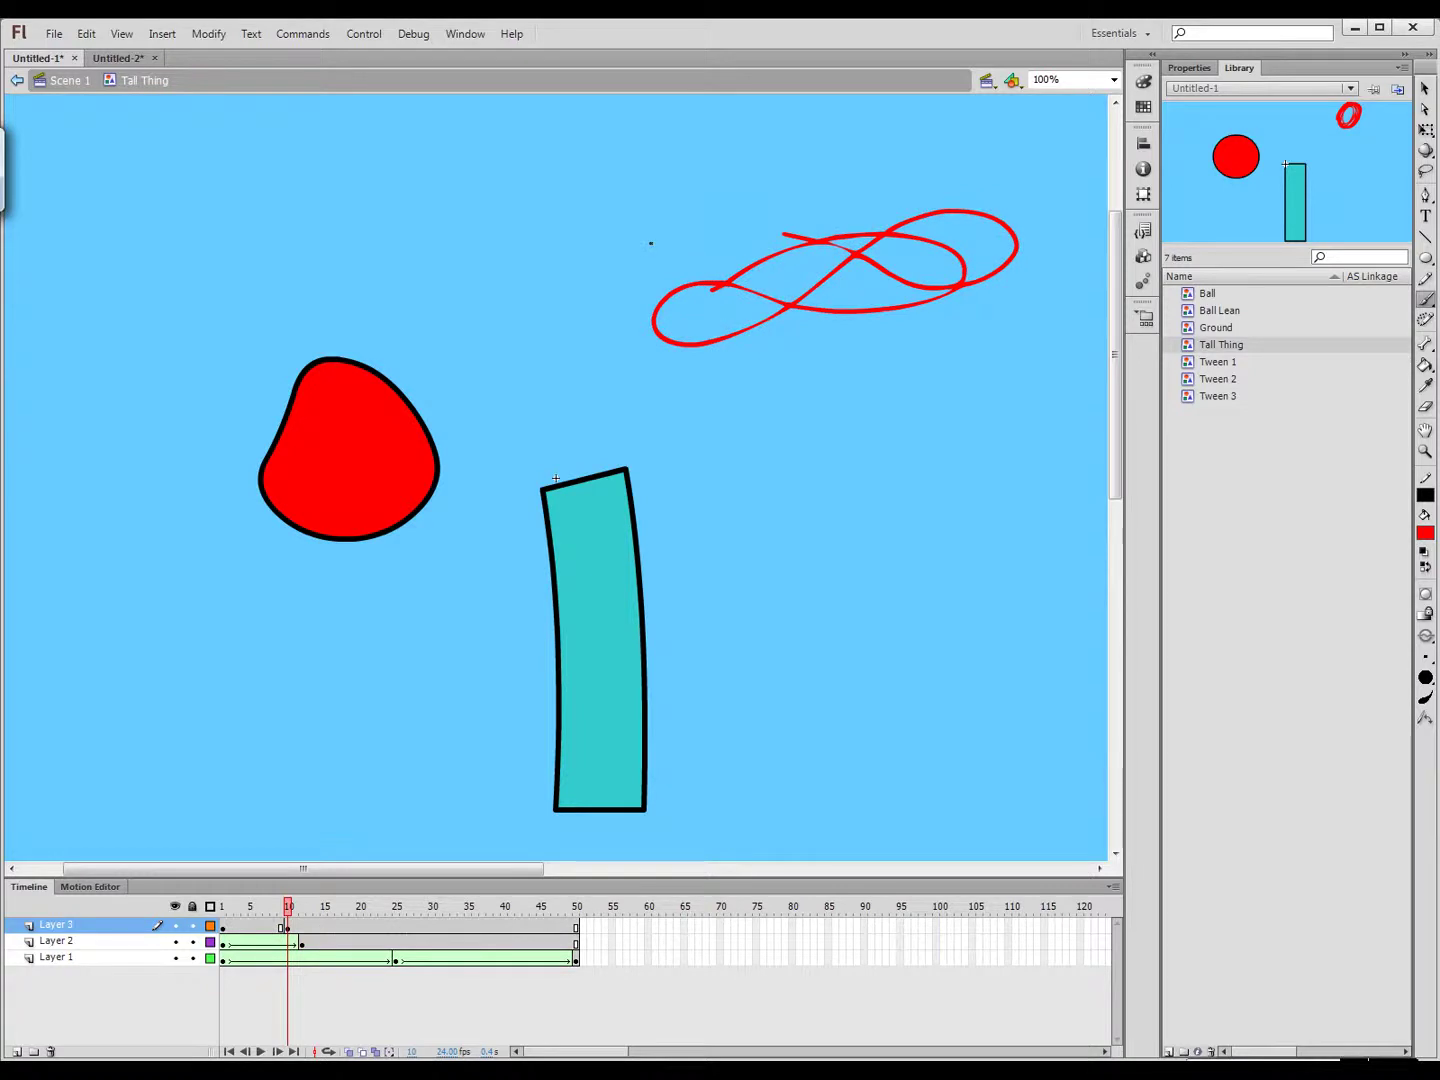
Create a shape tween on Layer 3 from frame 1 to frame 10 and scrub through it to preview the morph
{"action": "right_click", "coordinate": [224, 927]}
{"action": "left_click", "coordinate": [304, 472]}
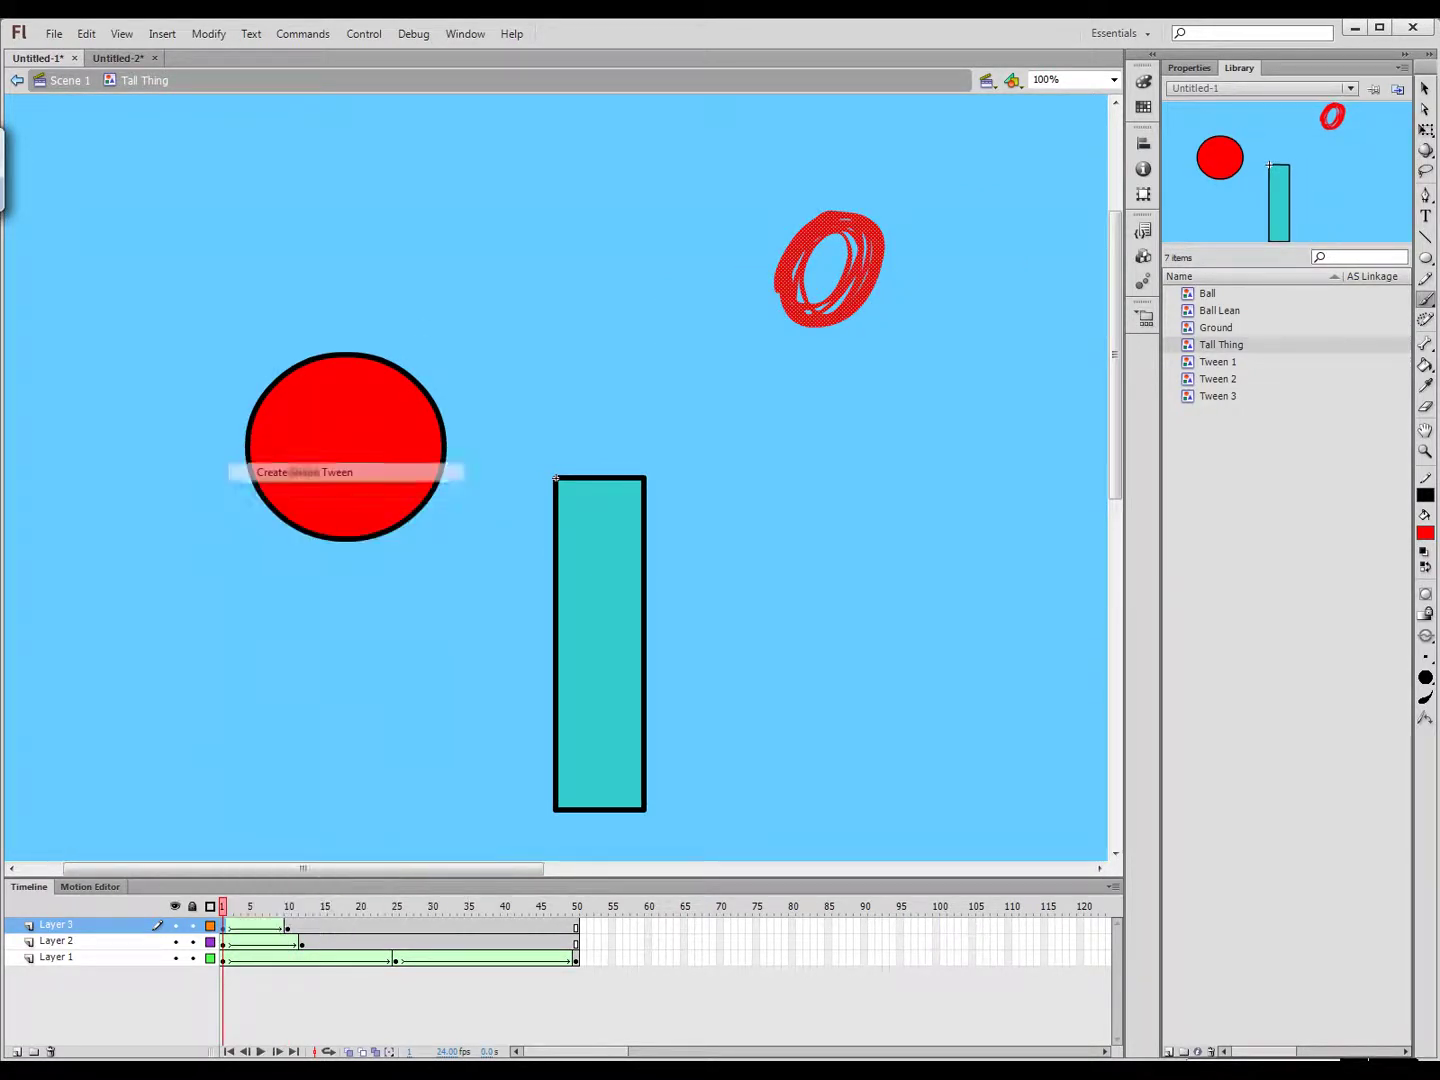
{"action": "left_click_drag", "start_coordinate": [226, 914], "coordinate": [288, 925]}
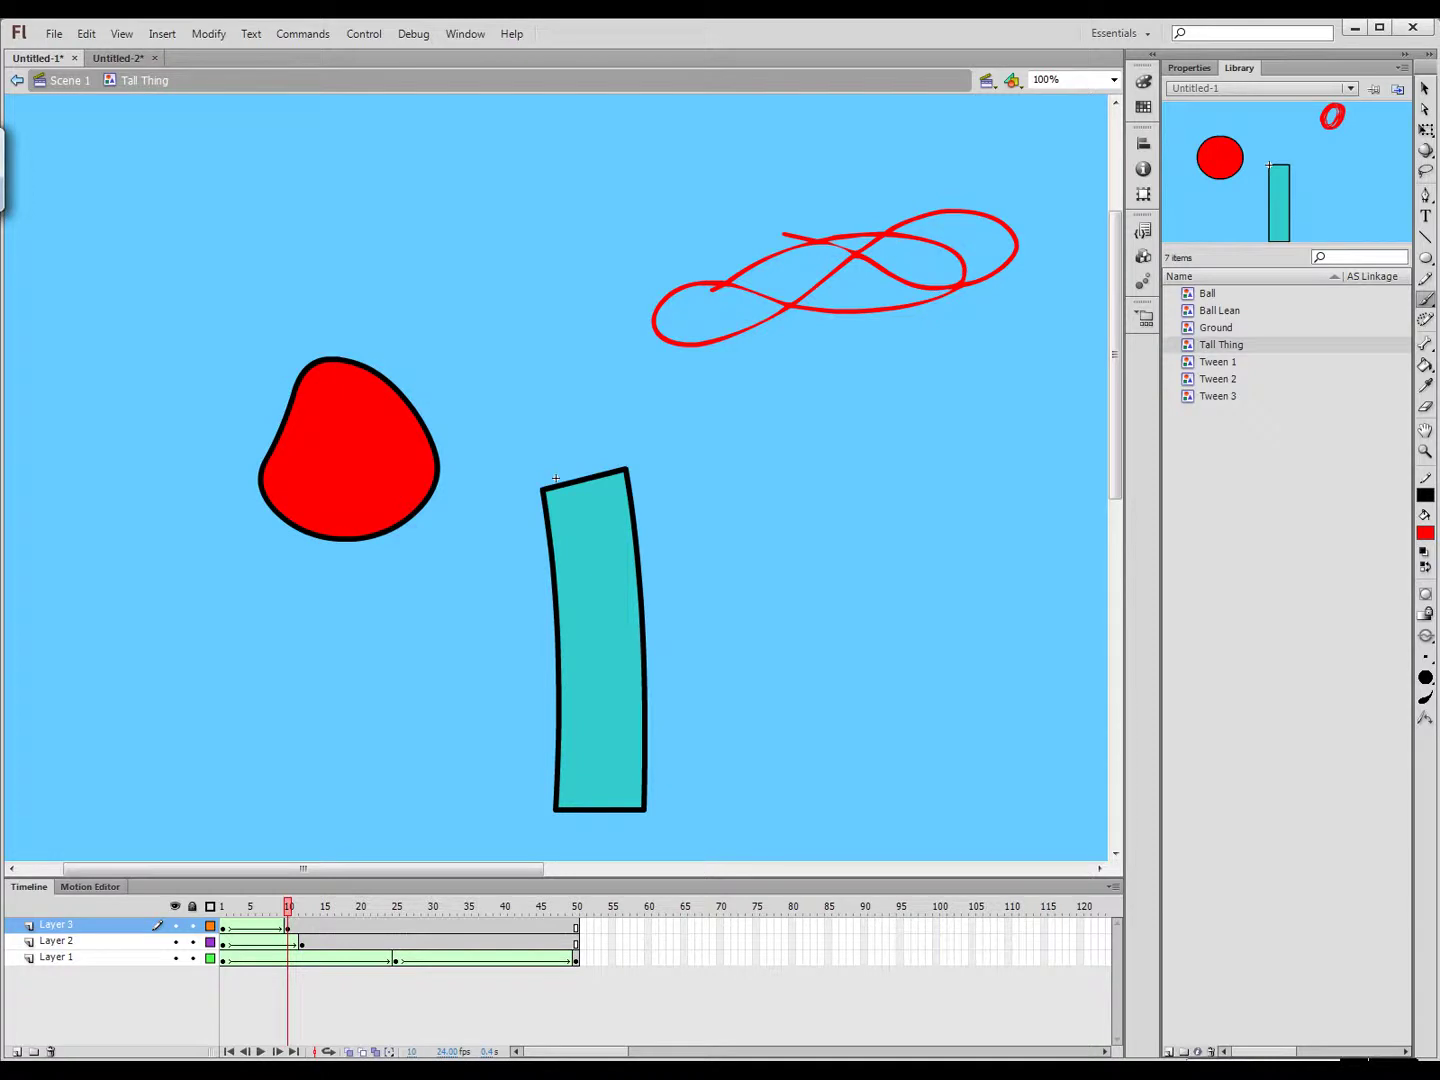
Delete Layer 3 and Layer 2 from the Tall Thing symbol, keeping only the pillar's layer
{"action": "left_click", "coordinate": [42, 929]}
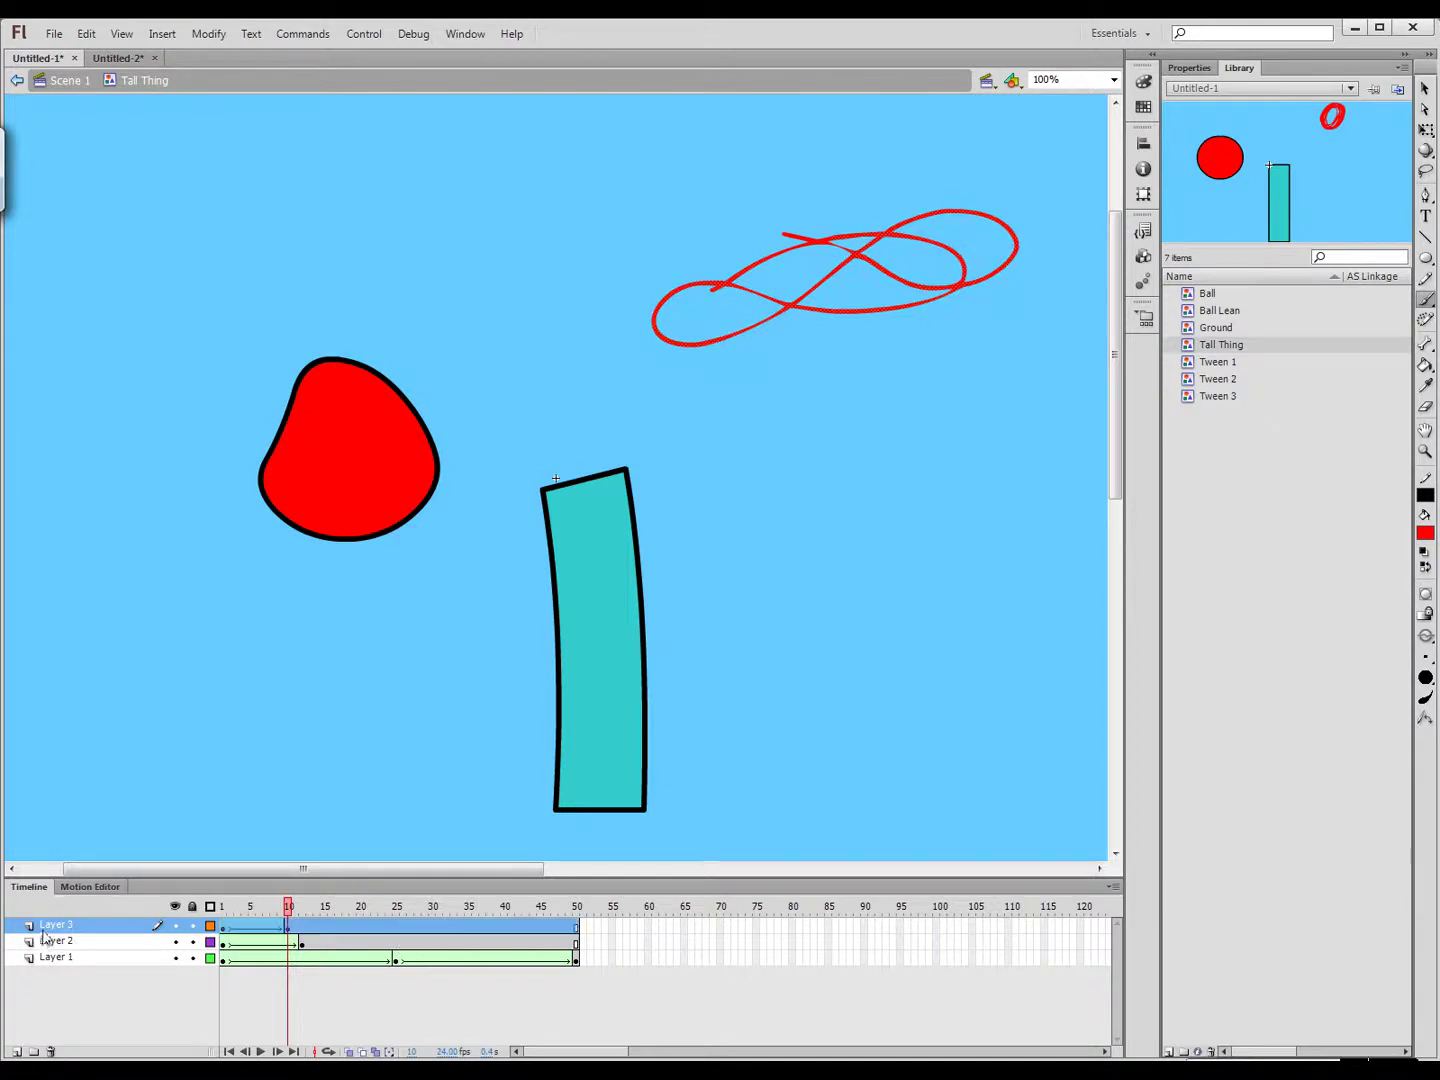
{"action": "left_click", "coordinate": [51, 1051]}
{"action": "left_click", "coordinate": [46, 931]}
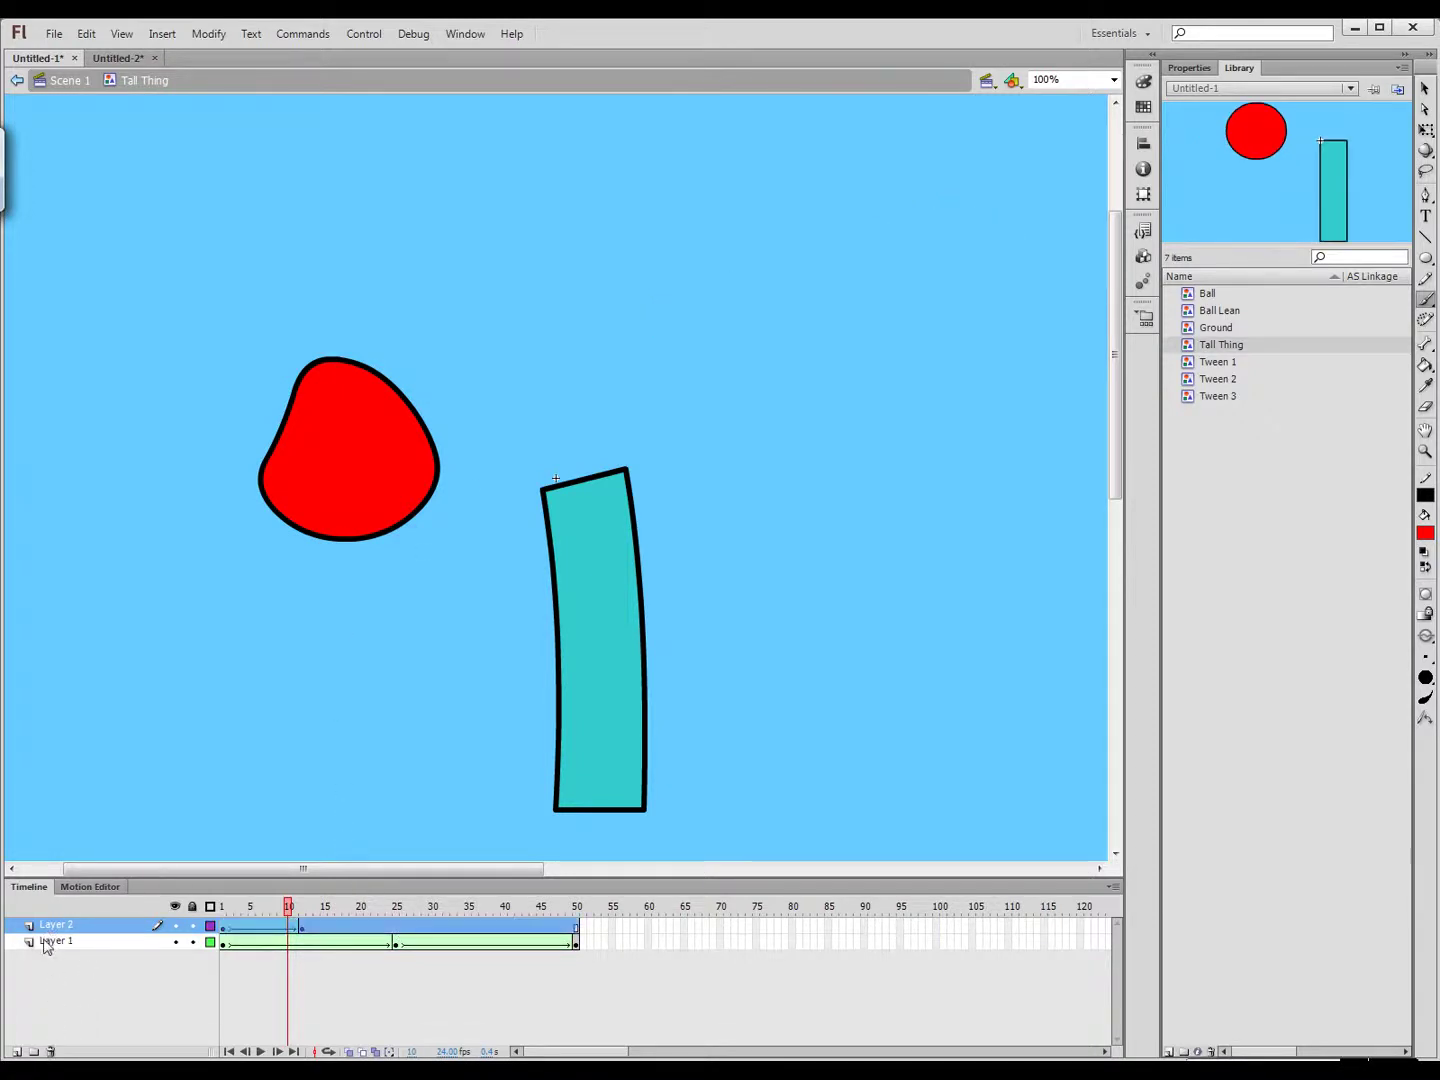
{"action": "left_click", "coordinate": [51, 1051]}
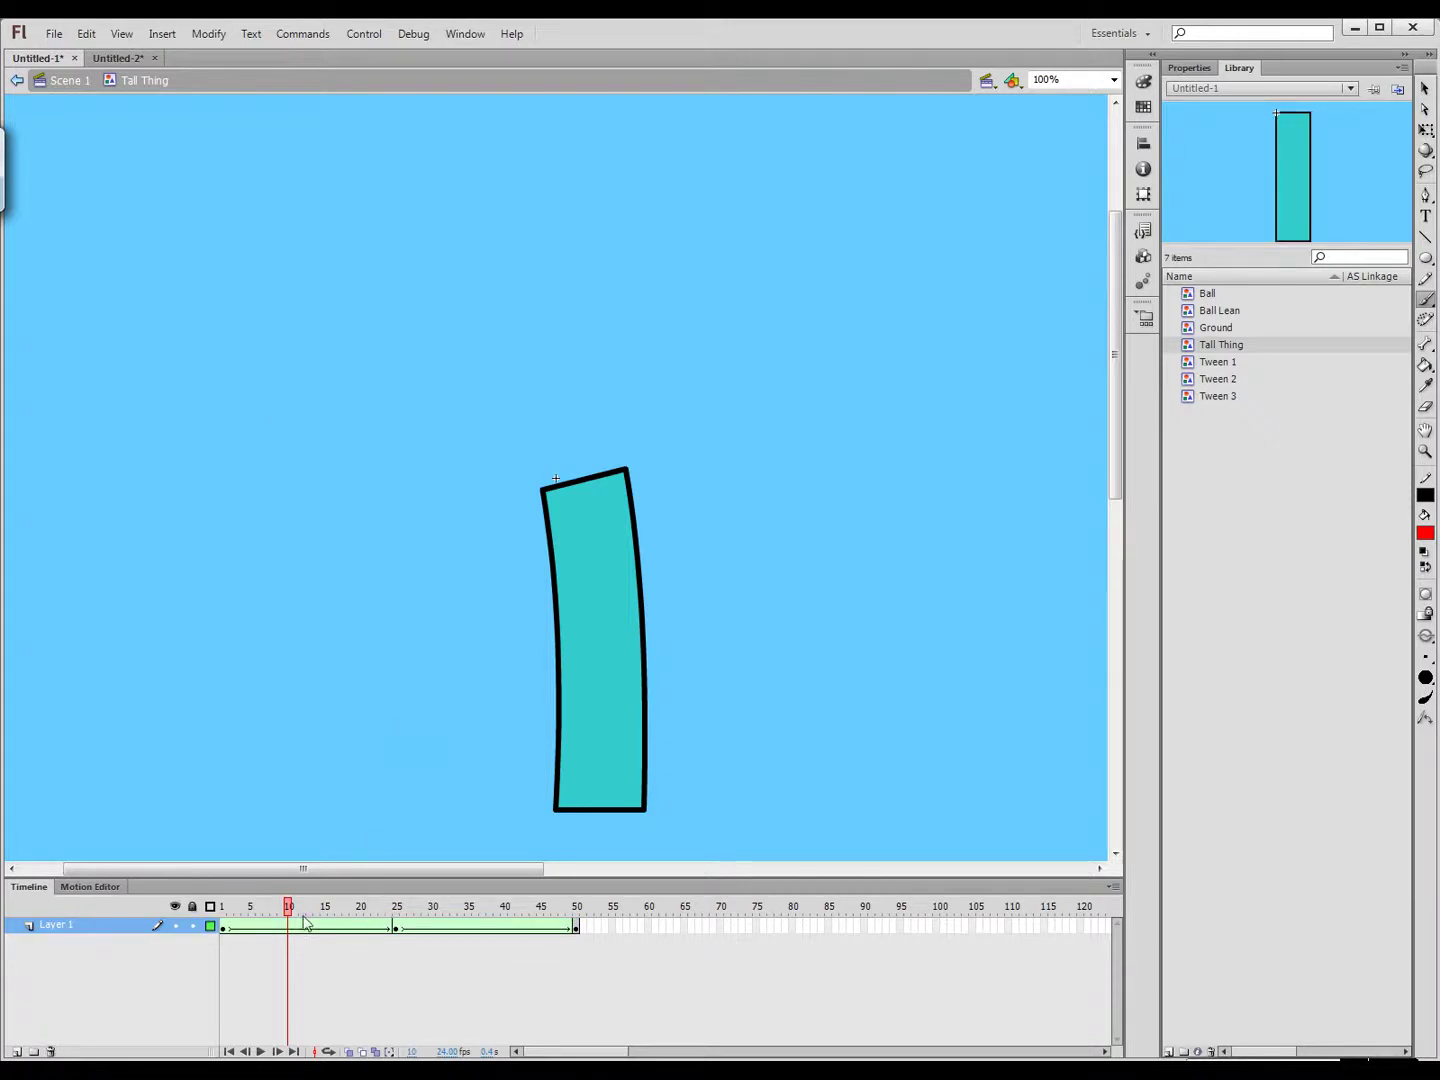
Play back the pillar's bending shape tween inside the Tall Thing symbol, replaying it from the first frame
{"action": "key", "text": "Return"}
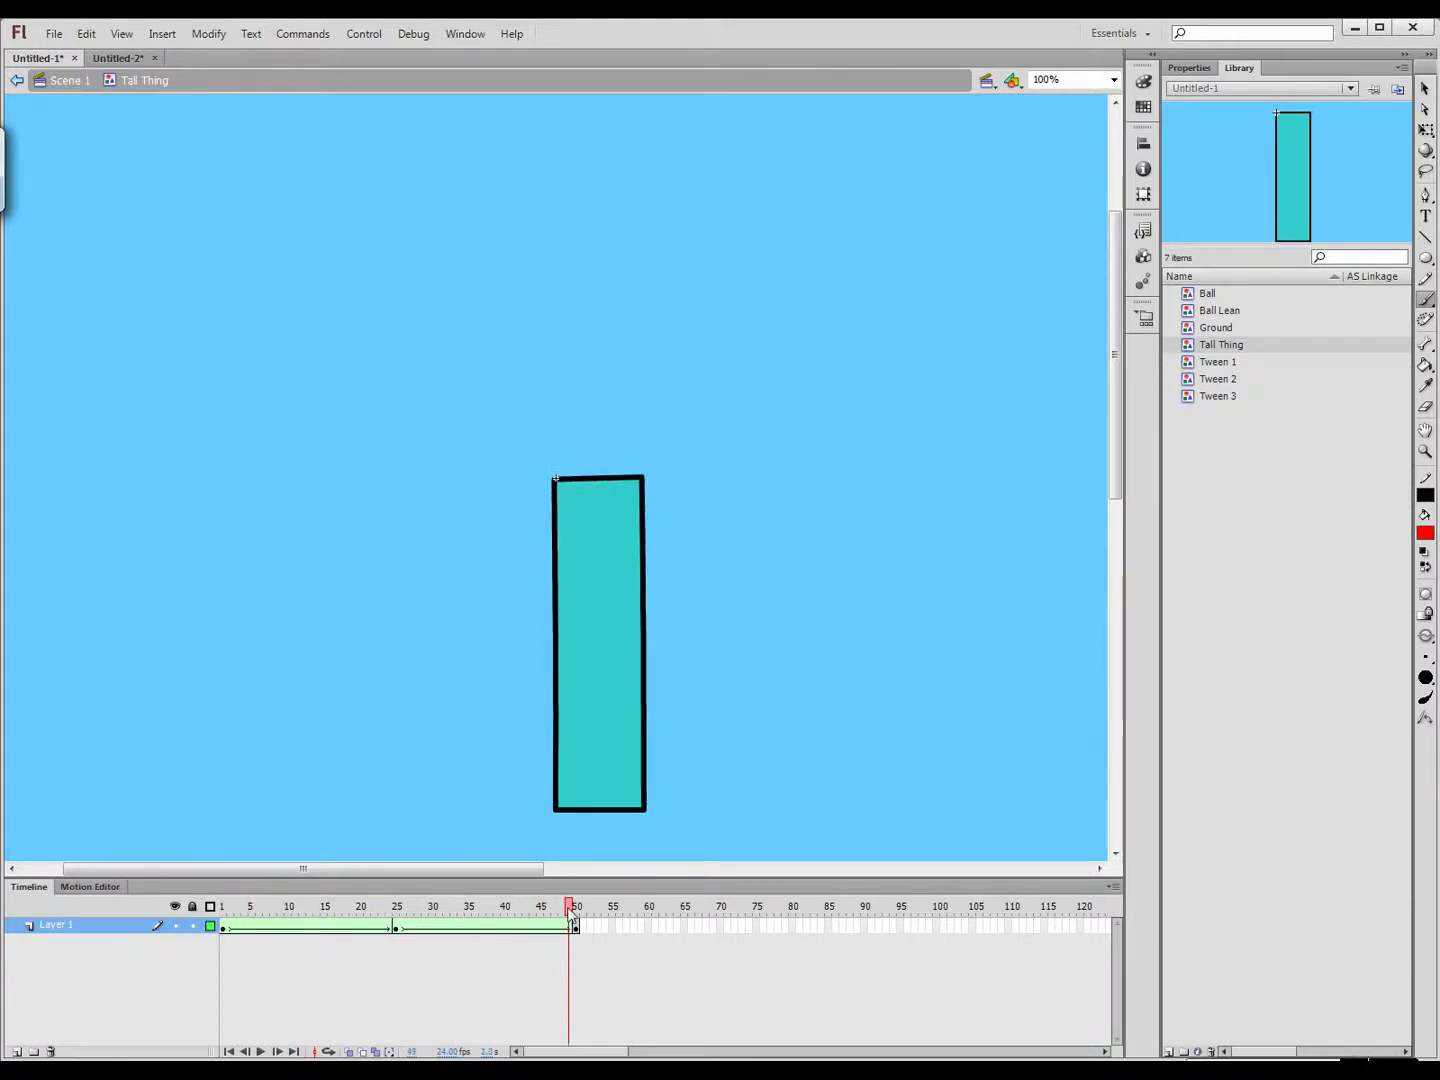
{"action": "key", "text": "shift+comma"}
{"action": "key", "text": "Return"}
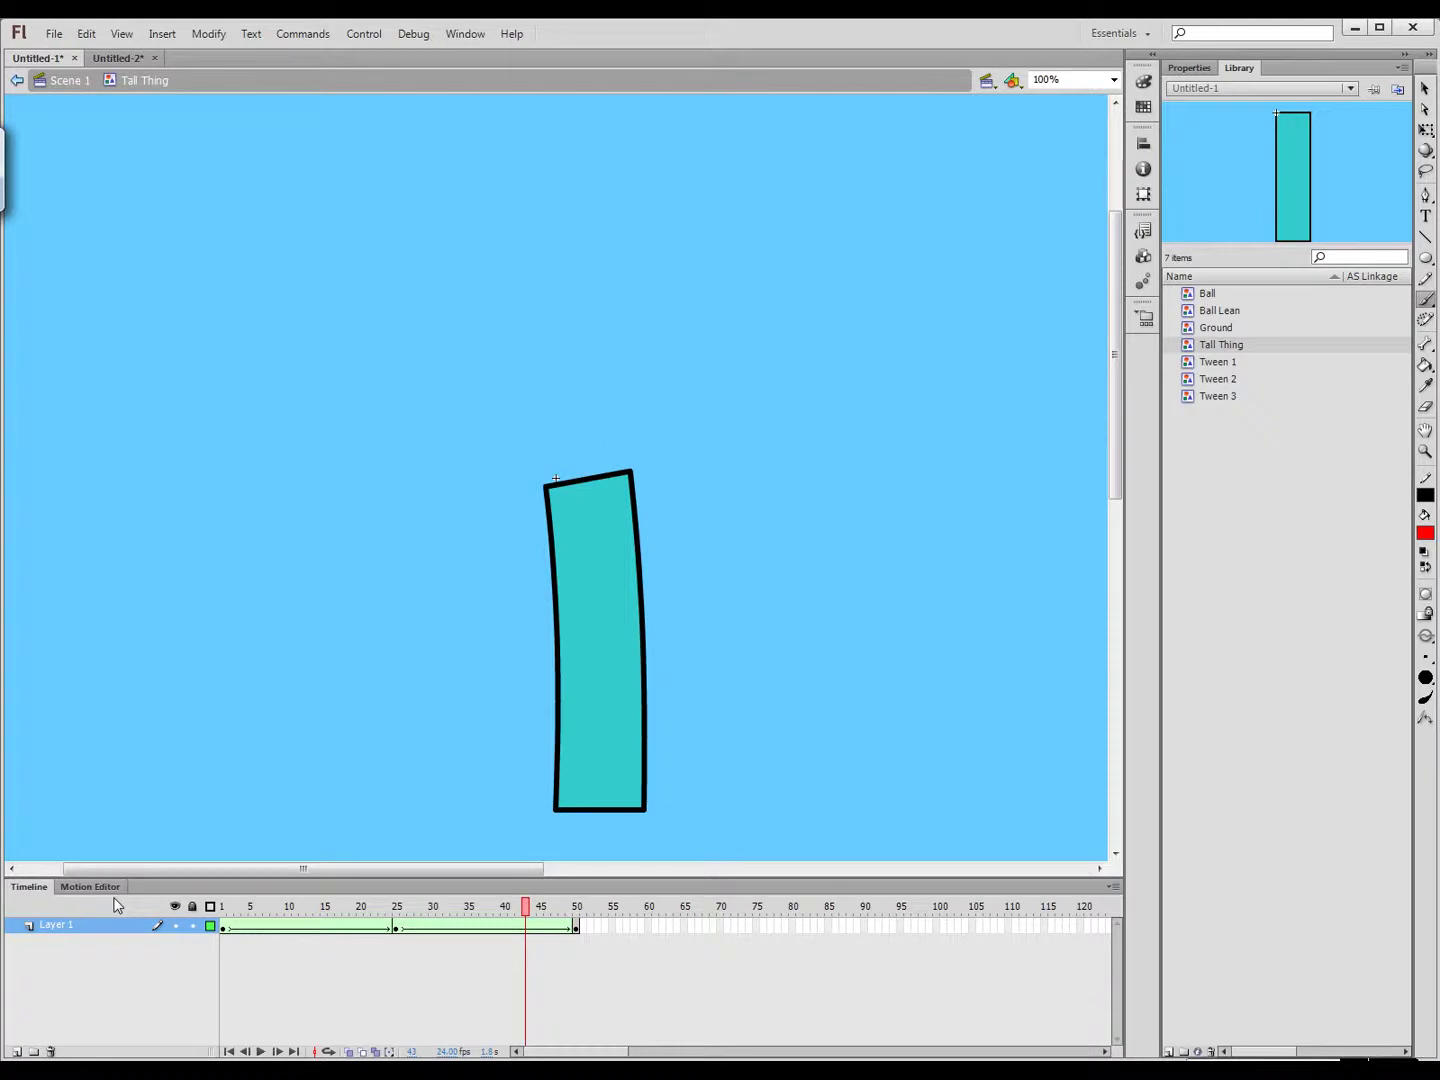
Return from the Tall Thing symbol to Scene 1 and play the main timeline
{"action": "left_click", "coordinate": [68, 102]}
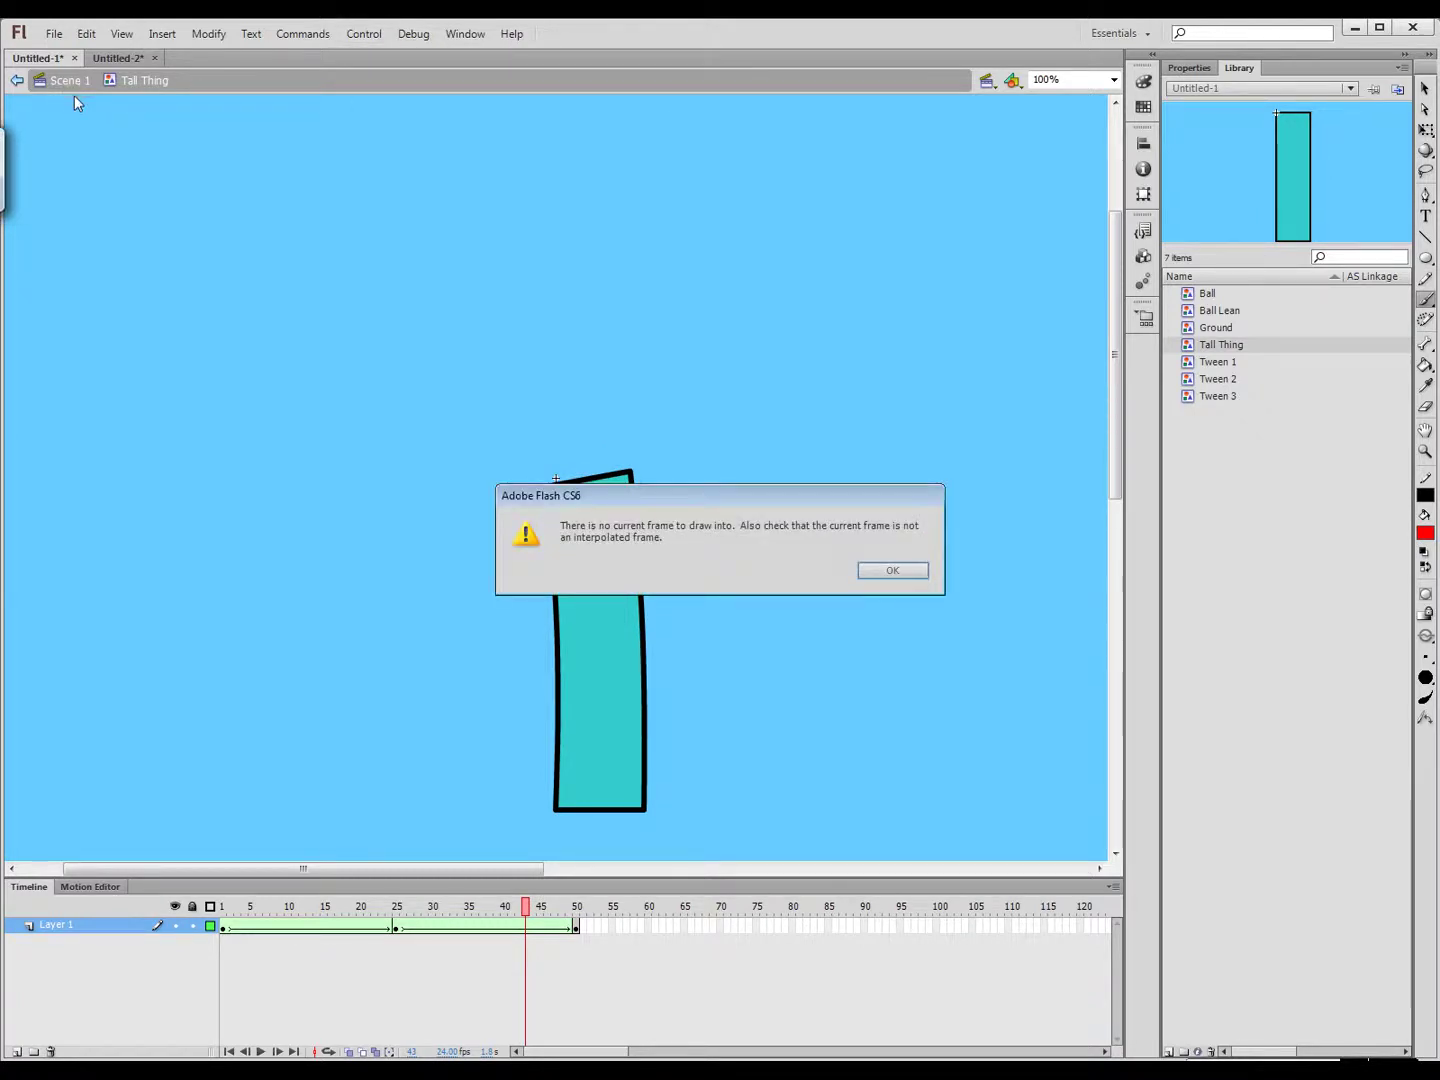
{"action": "left_click", "coordinate": [891, 570]}
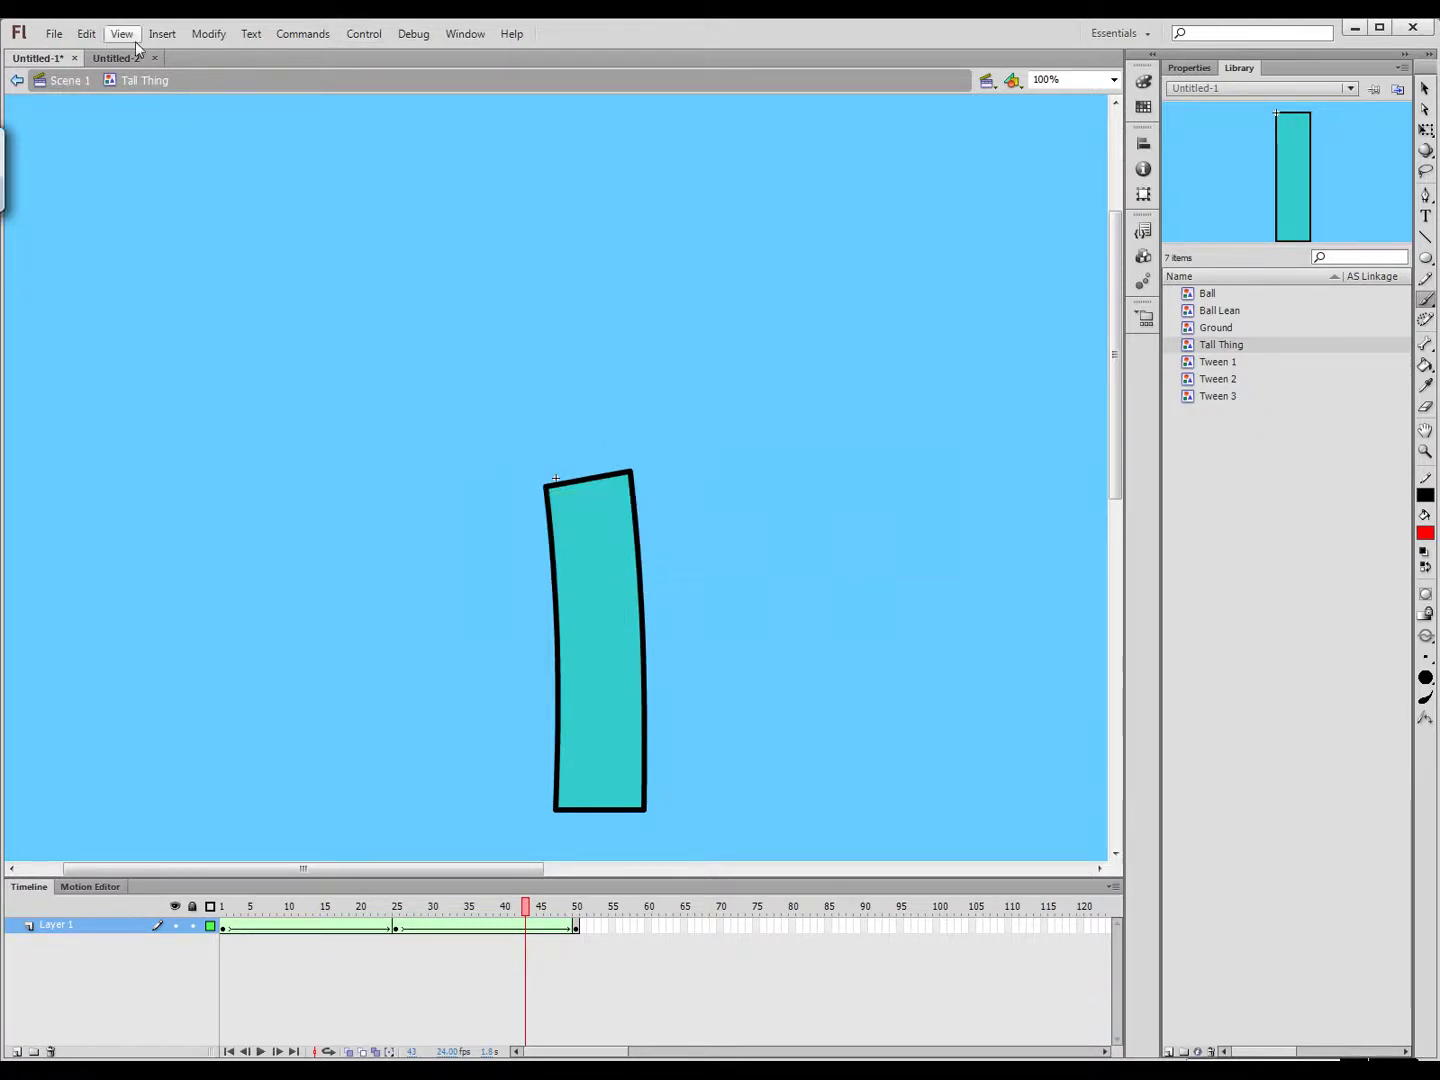
{"action": "left_click", "coordinate": [65, 82]}
{"action": "key", "text": "Return"}
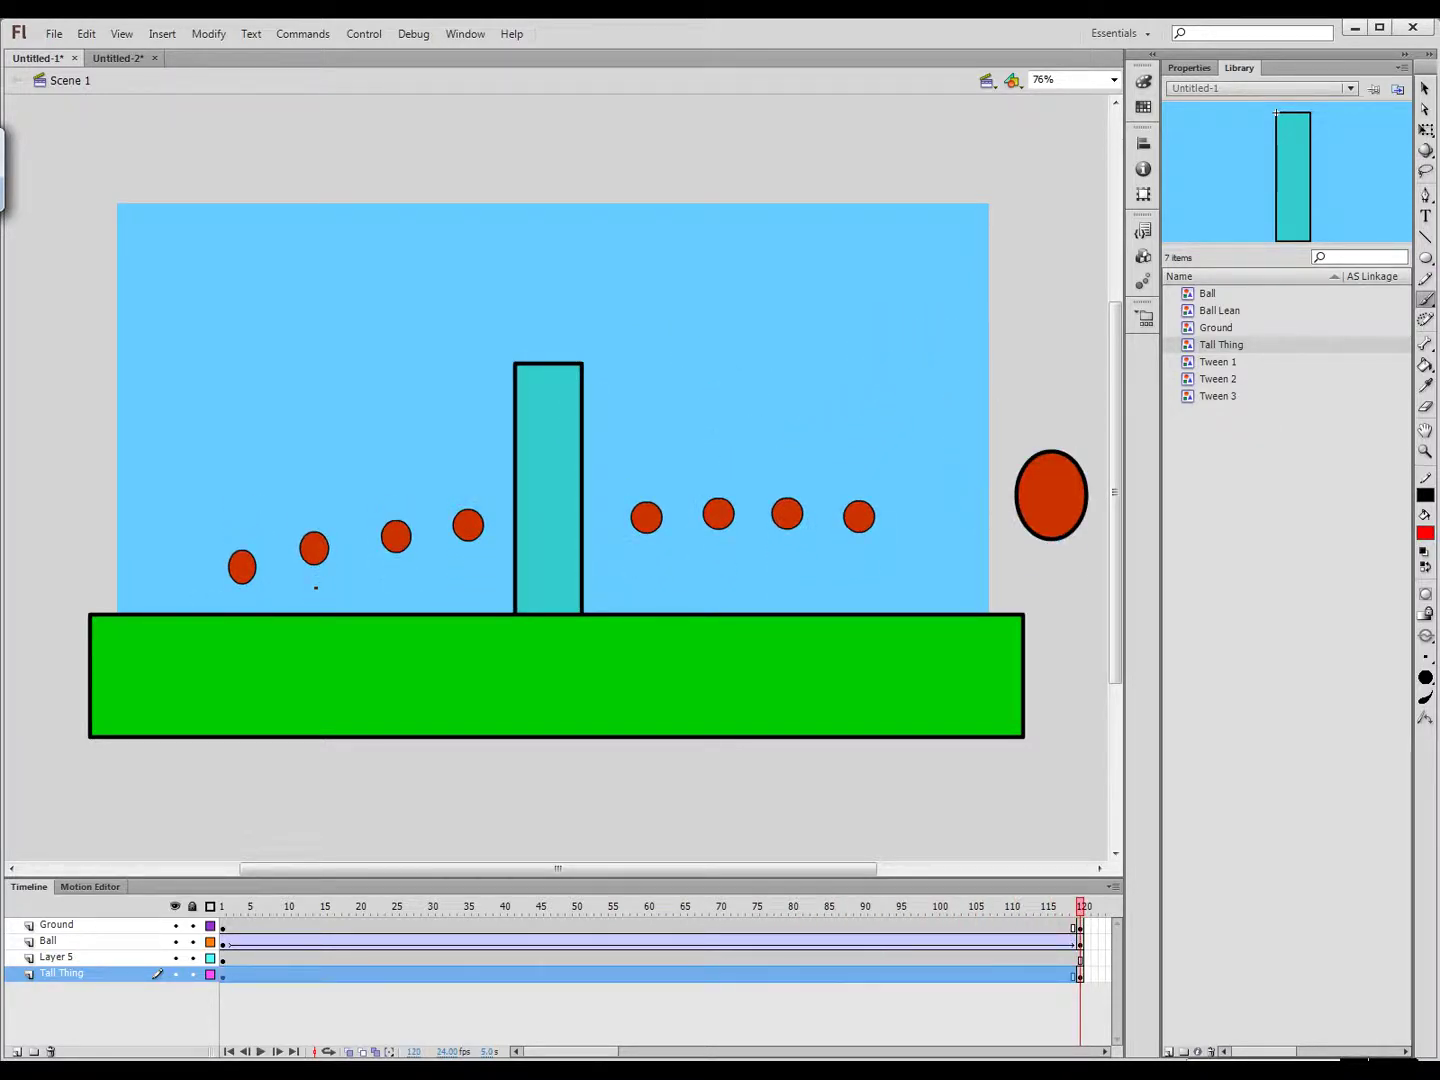
Insert a keyframe at frame 50 on the Tall Thing layer in Scene 1
{"action": "left_click_drag", "start_coordinate": [229, 928], "coordinate": [575, 948]}
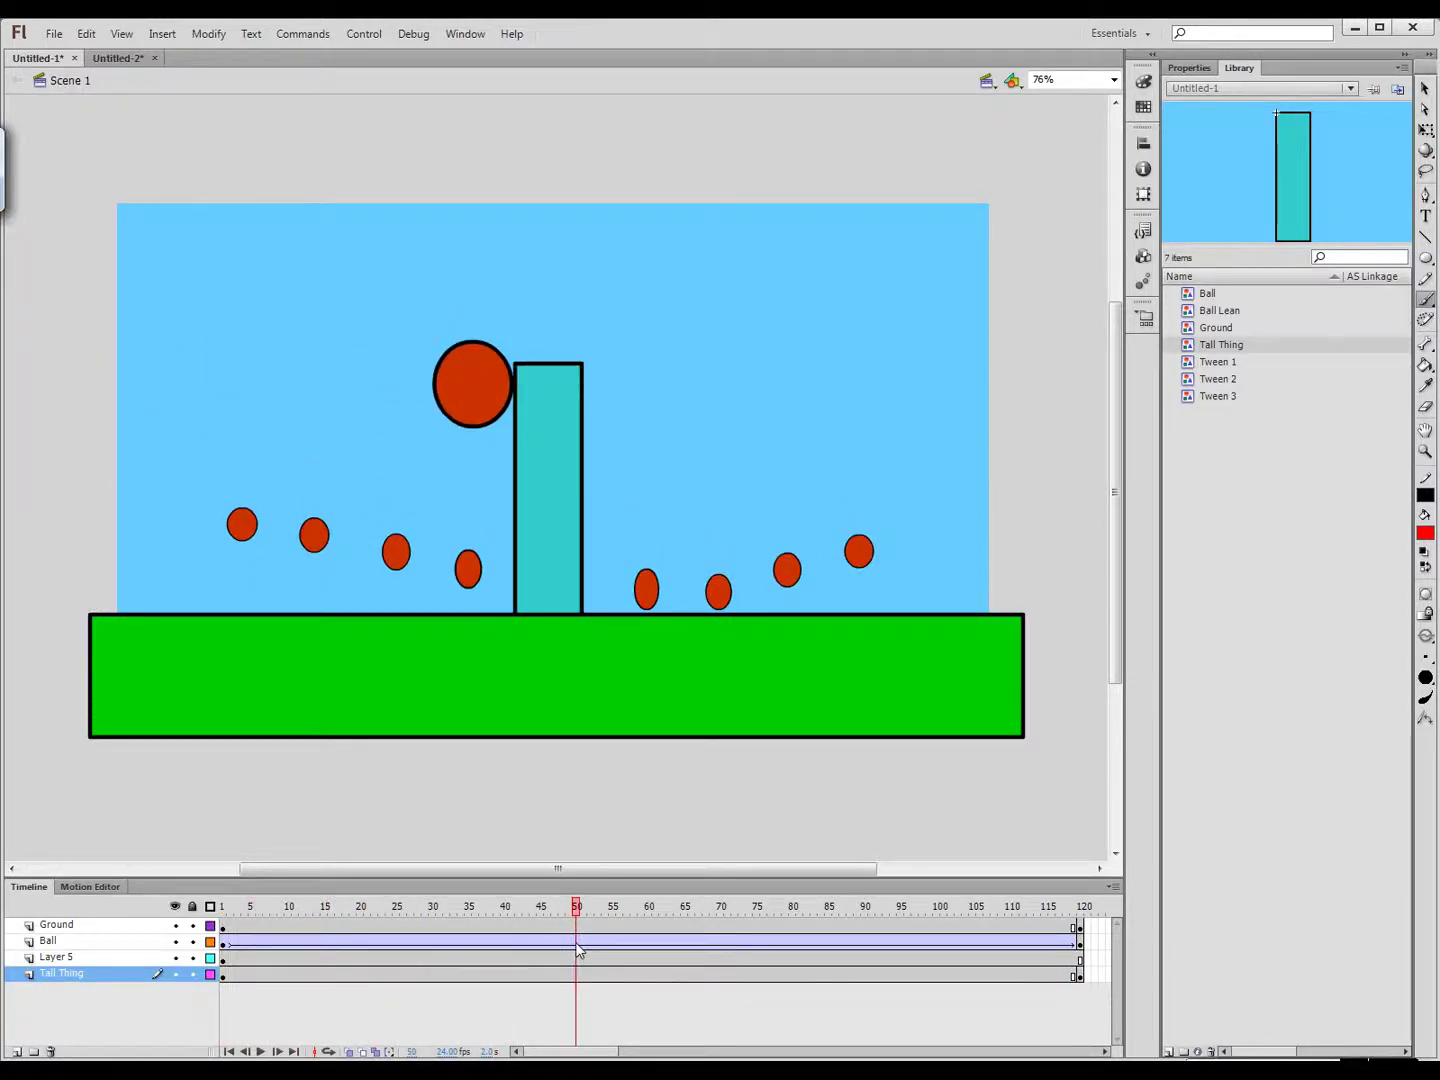
{"action": "left_click", "coordinate": [577, 927]}
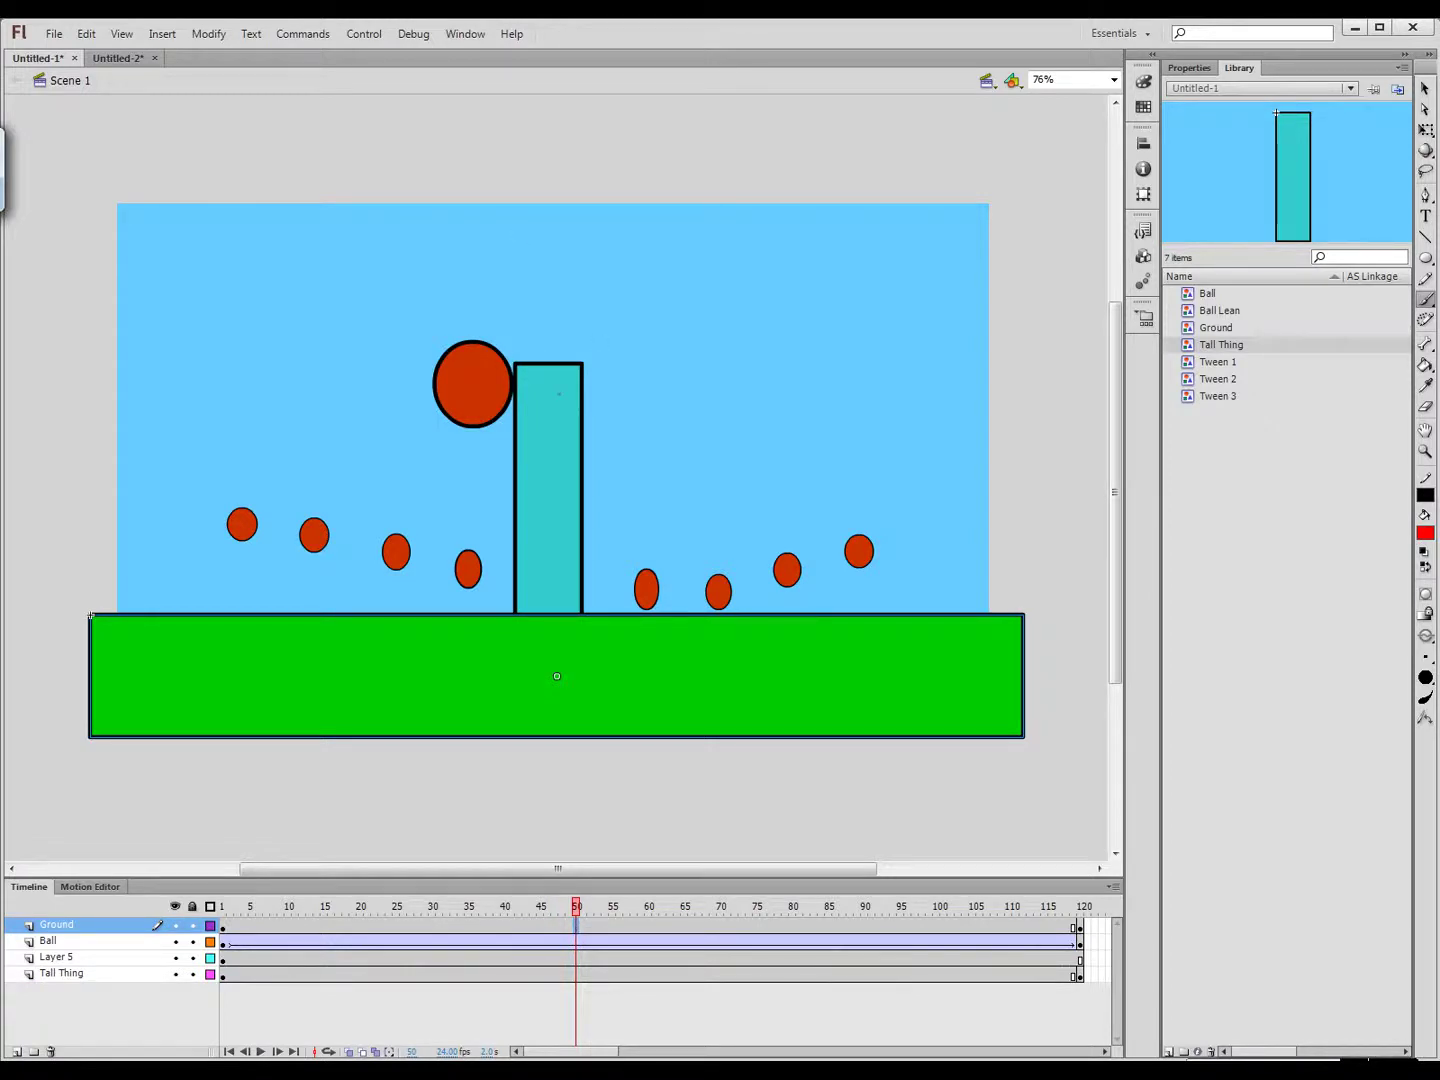
{"action": "right_click", "coordinate": [579, 933]}
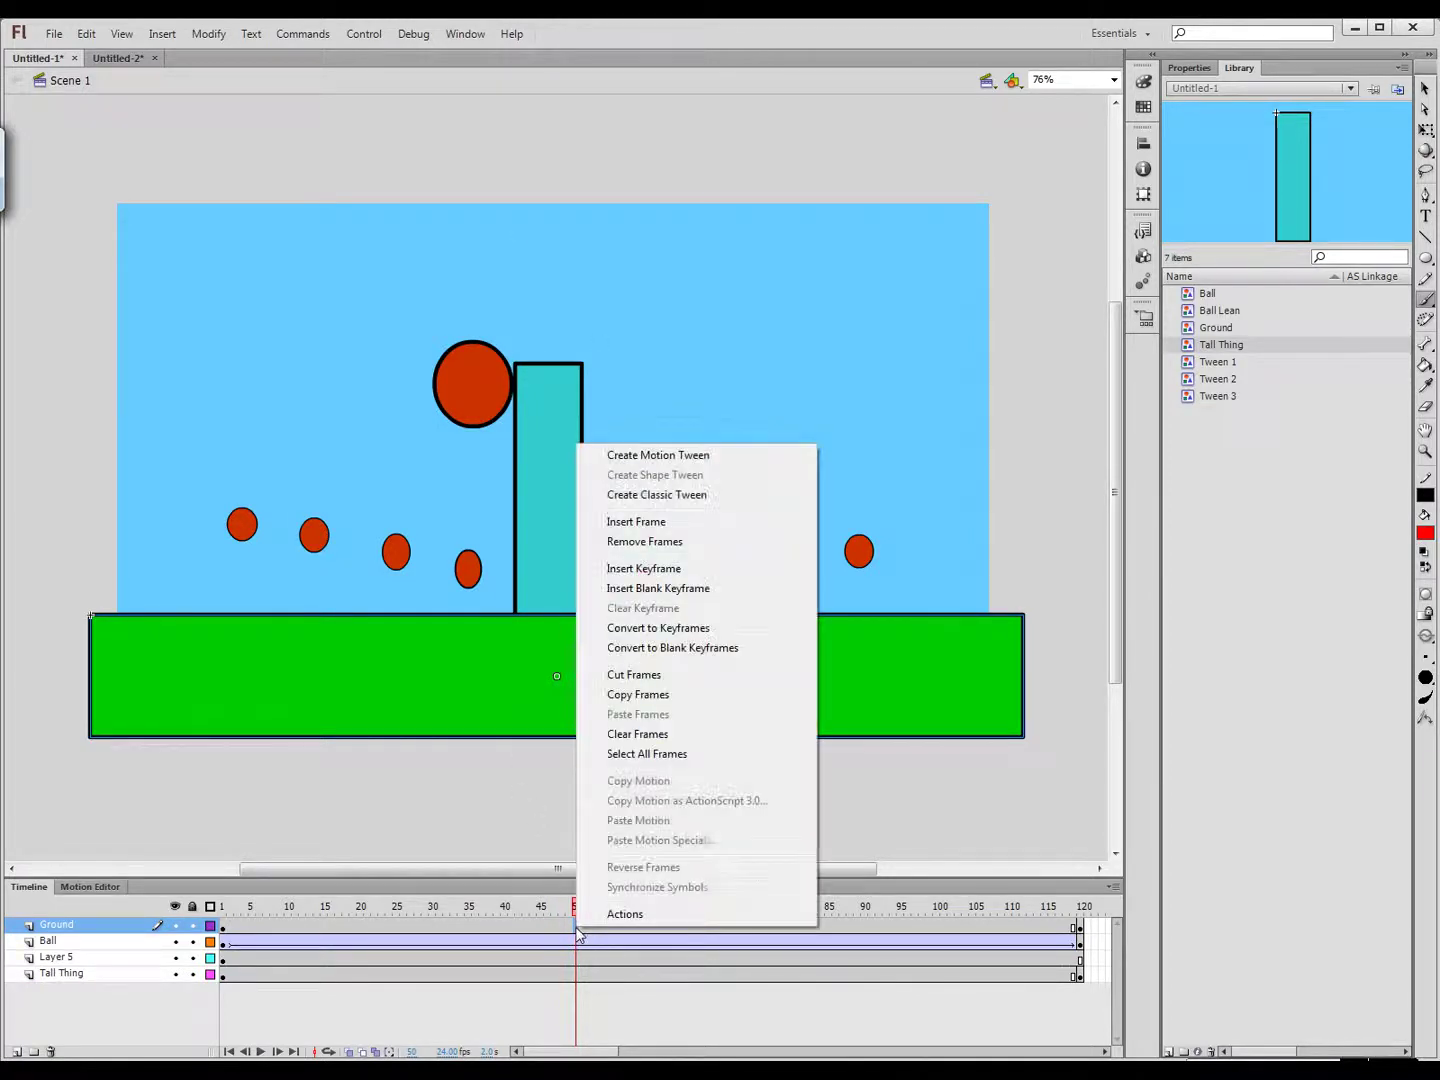
{"action": "left_click", "coordinate": [575, 975]}
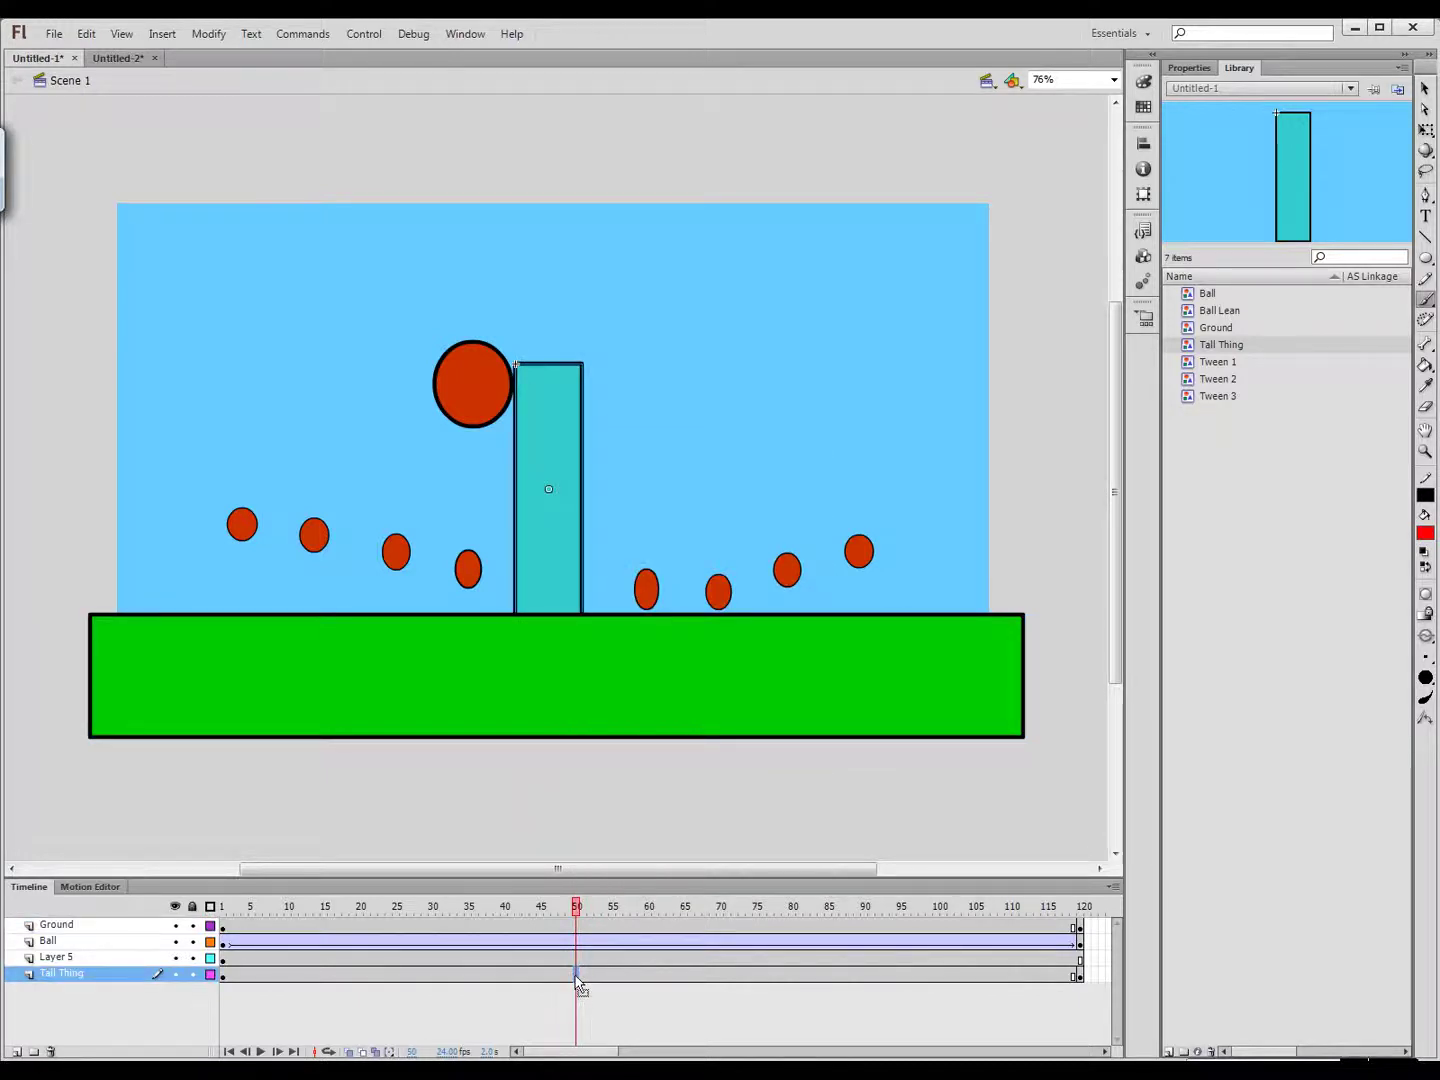
{"action": "right_click", "coordinate": [576, 975]}
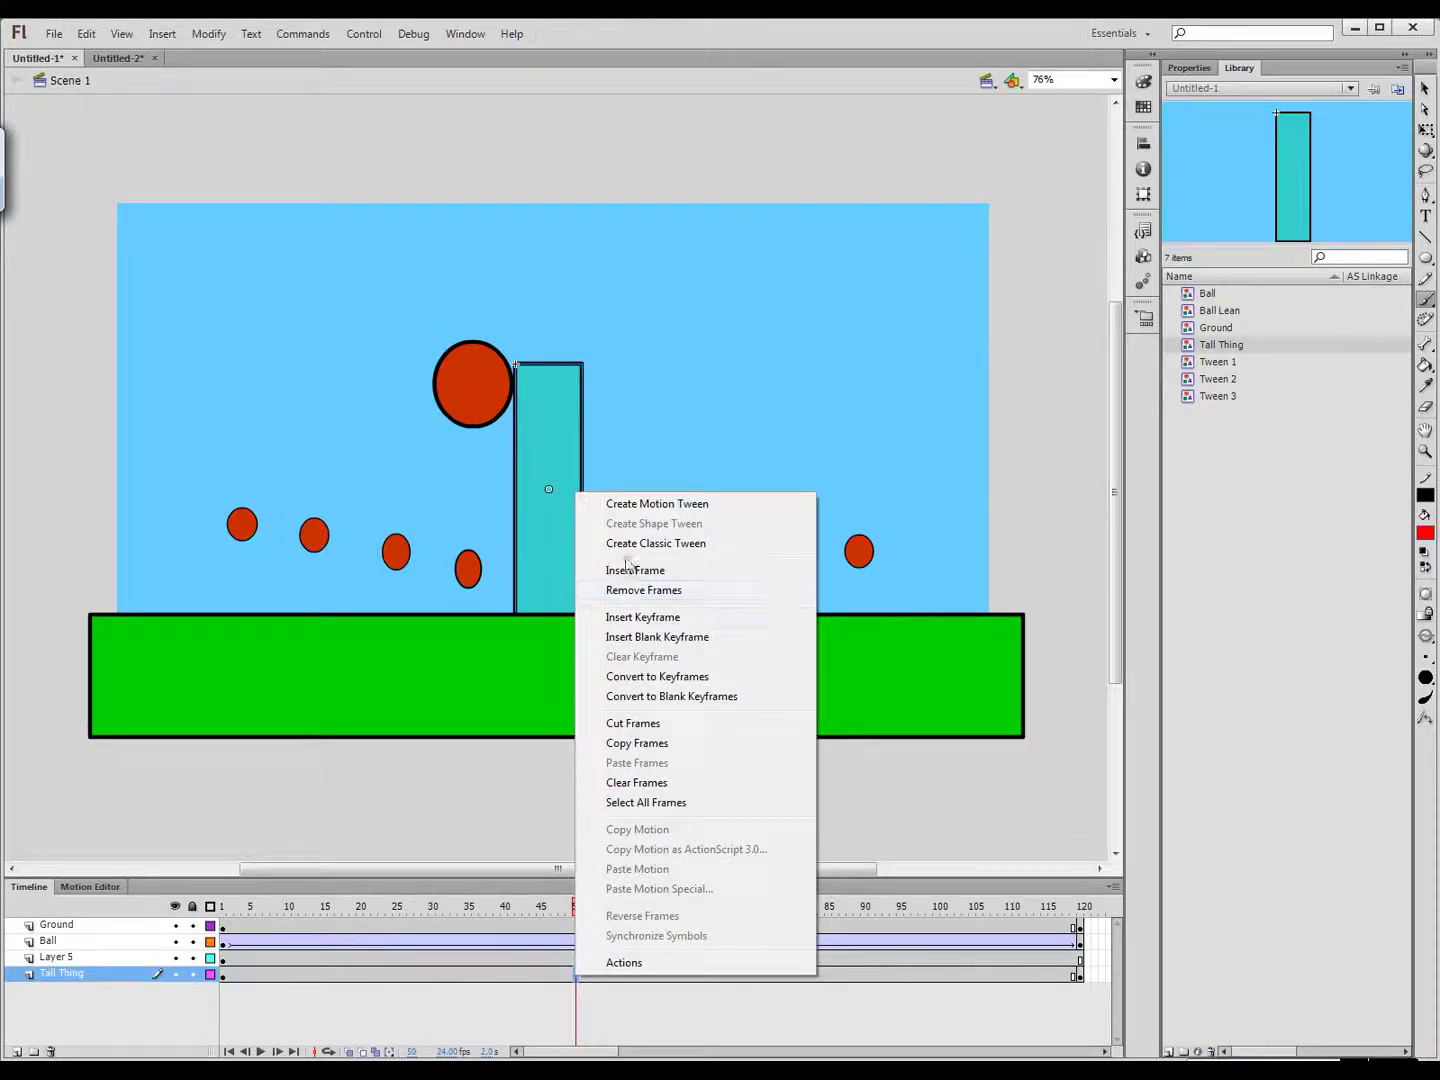
{"action": "left_click", "coordinate": [640, 617]}
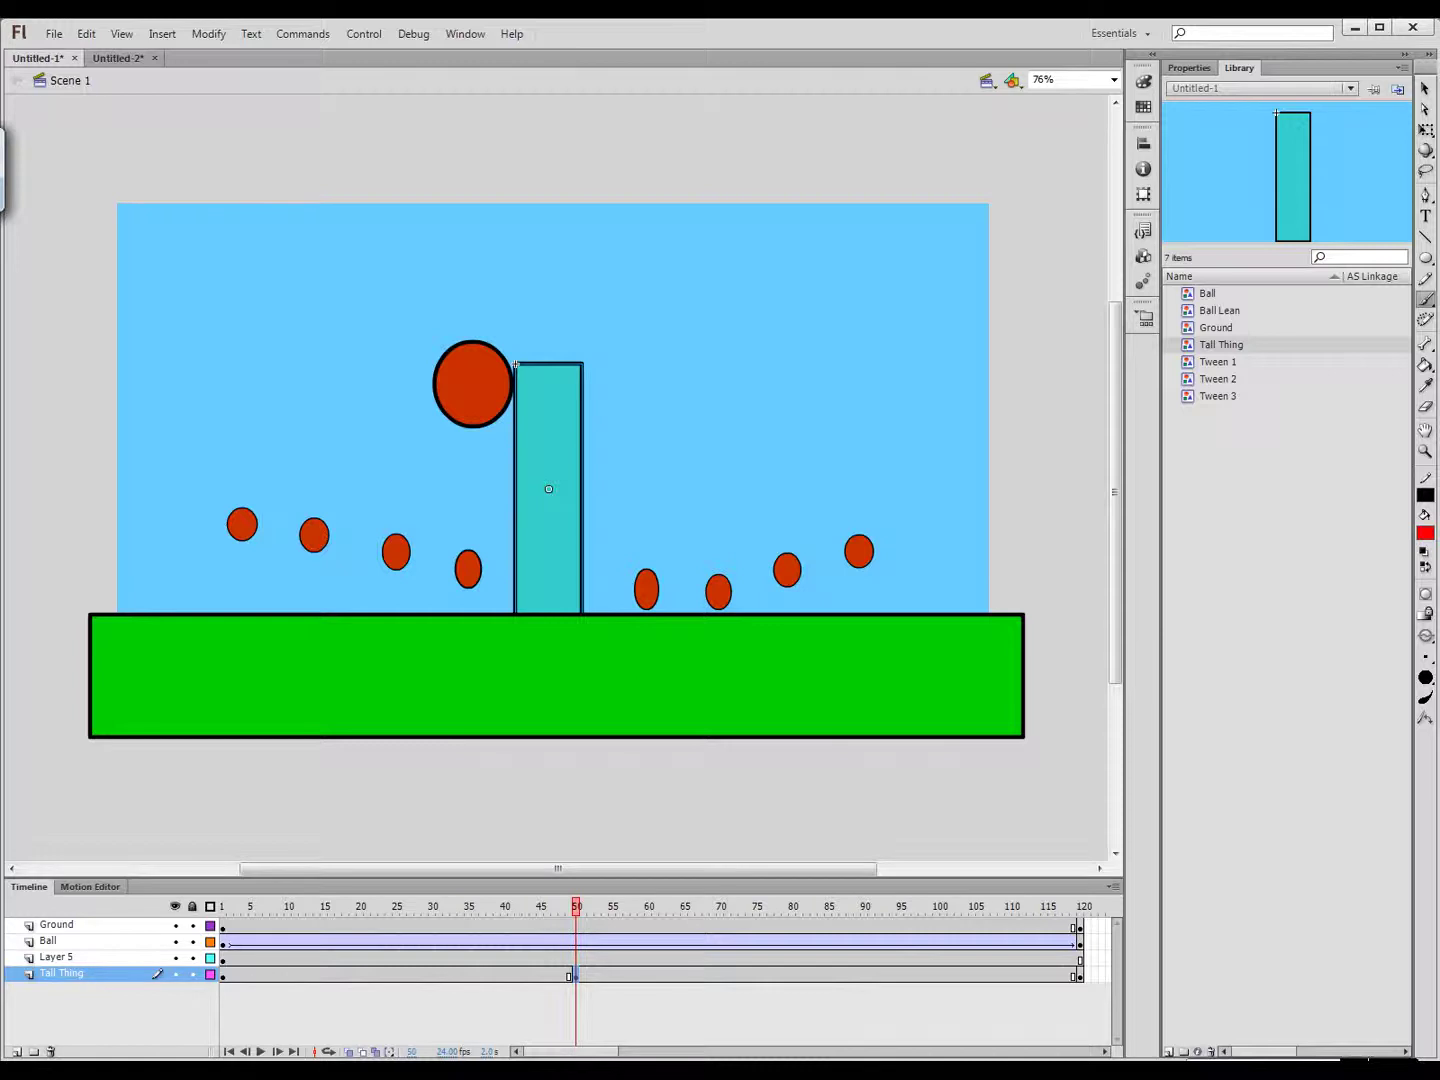
Flip the pillar instance horizontally at frame 50 of the Tall Thing layer
{"action": "left_click", "coordinate": [1425, 88]}
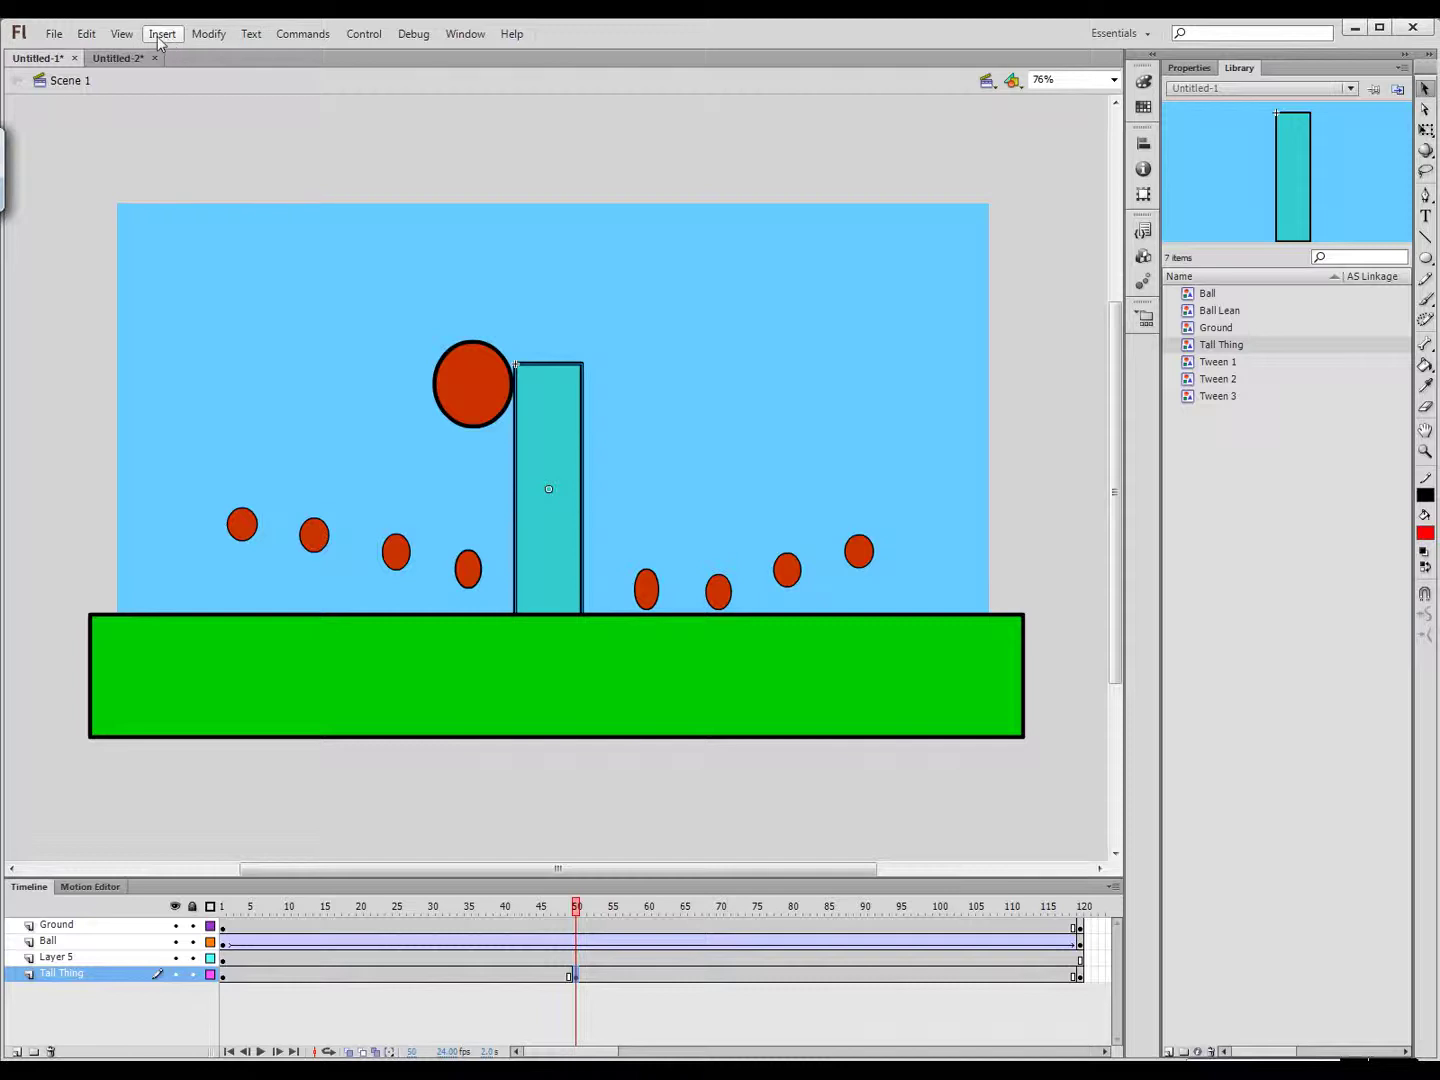
{"action": "left_click", "coordinate": [212, 38]}
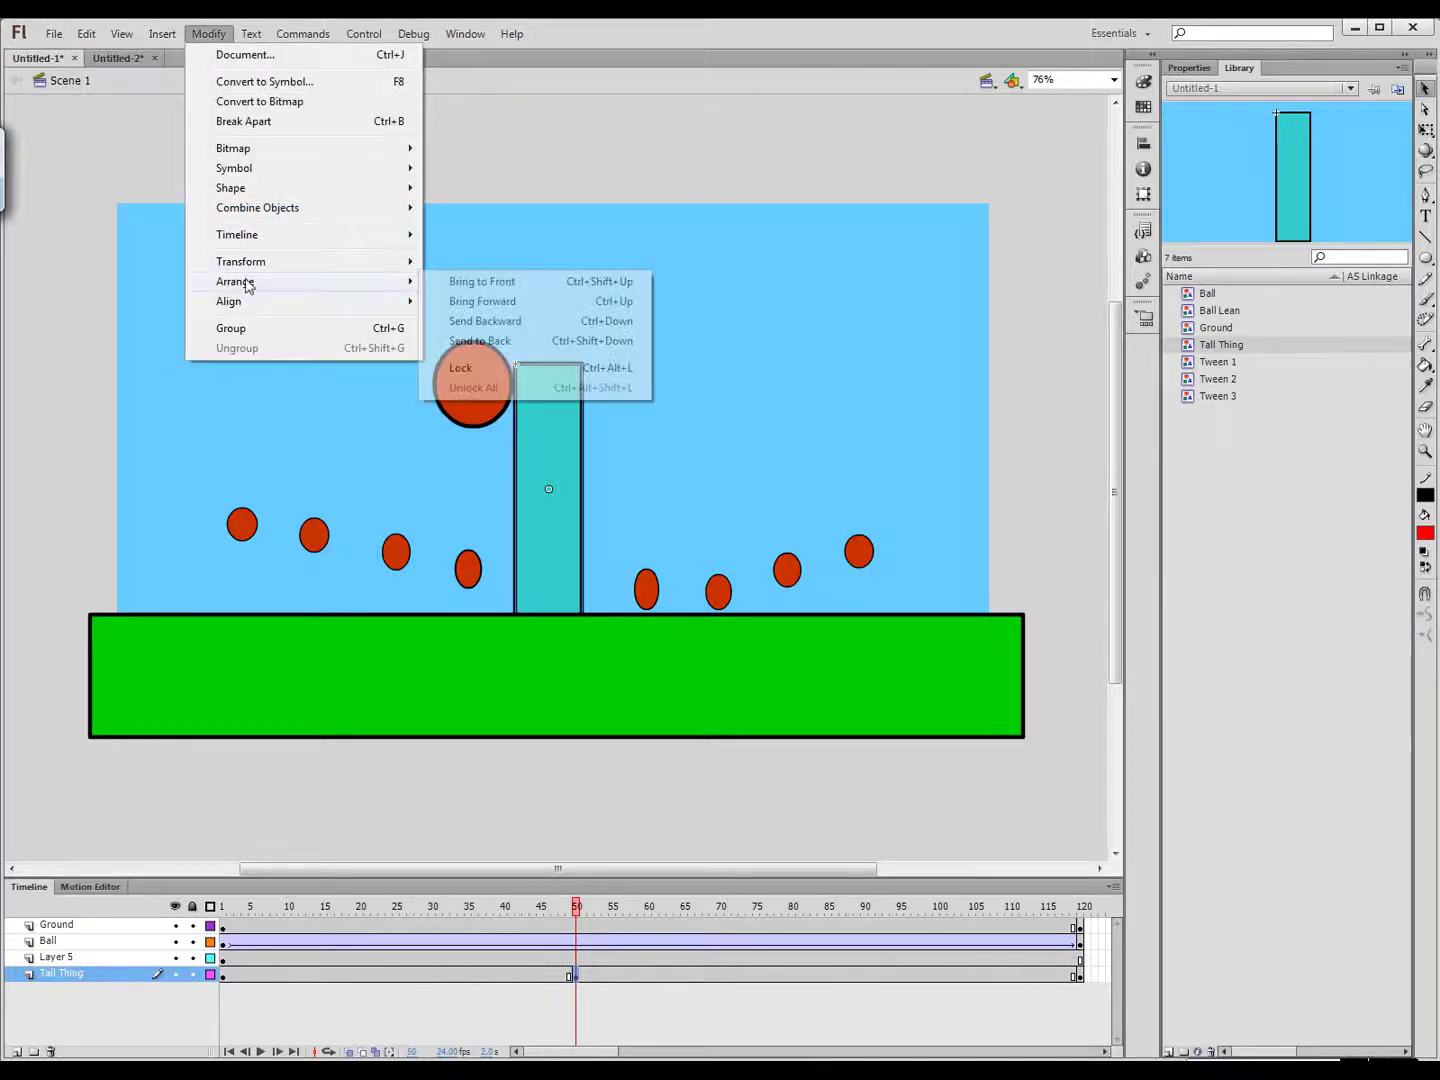
{"action": "mouse_move", "coordinate": [241, 261]}
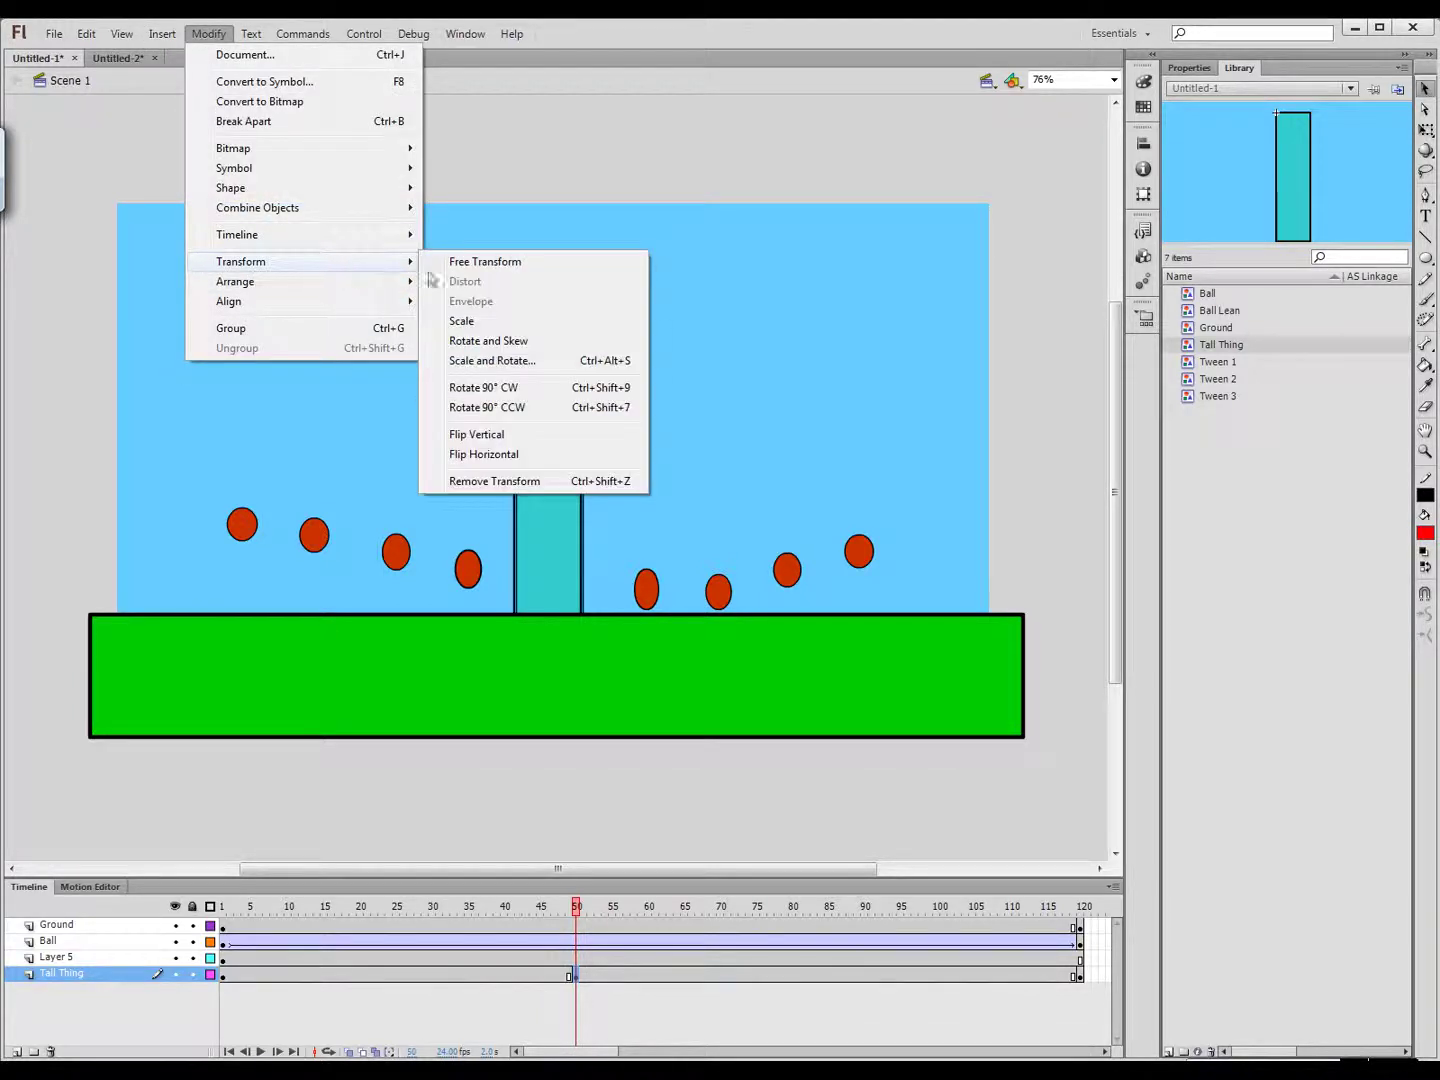
{"action": "left_click", "coordinate": [510, 457]}
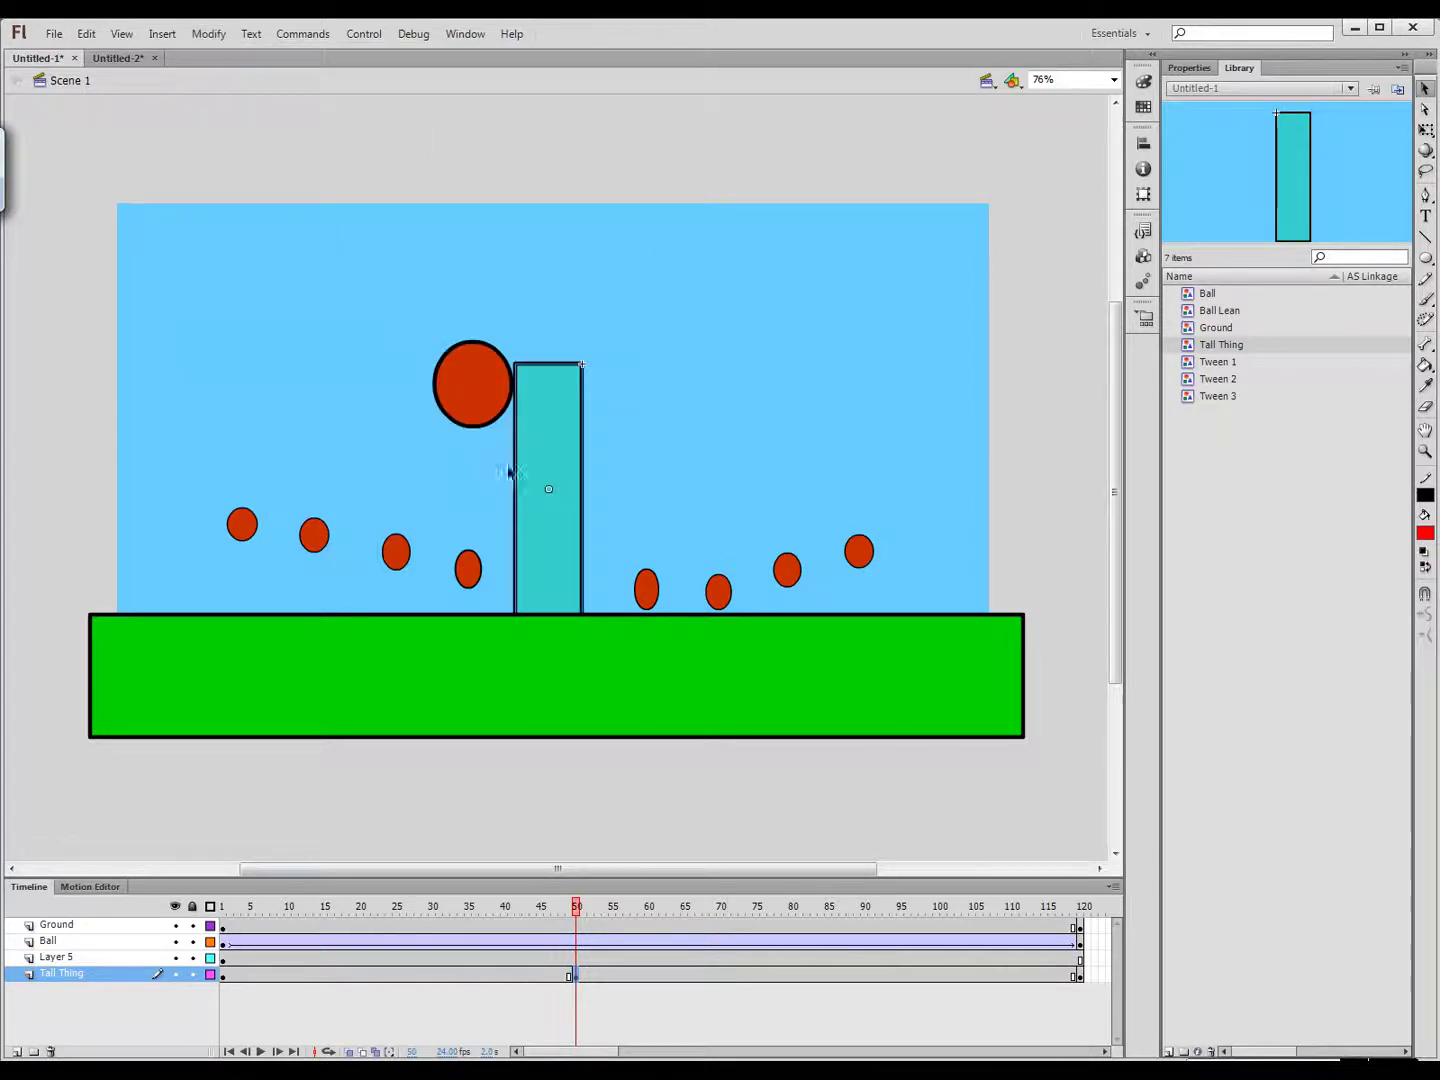
Insert a keyframe at frame 100 on the Tall Thing layer and flip the pillar instance horizontally there
{"action": "left_click_drag", "start_coordinate": [577, 912], "coordinate": [941, 917]}
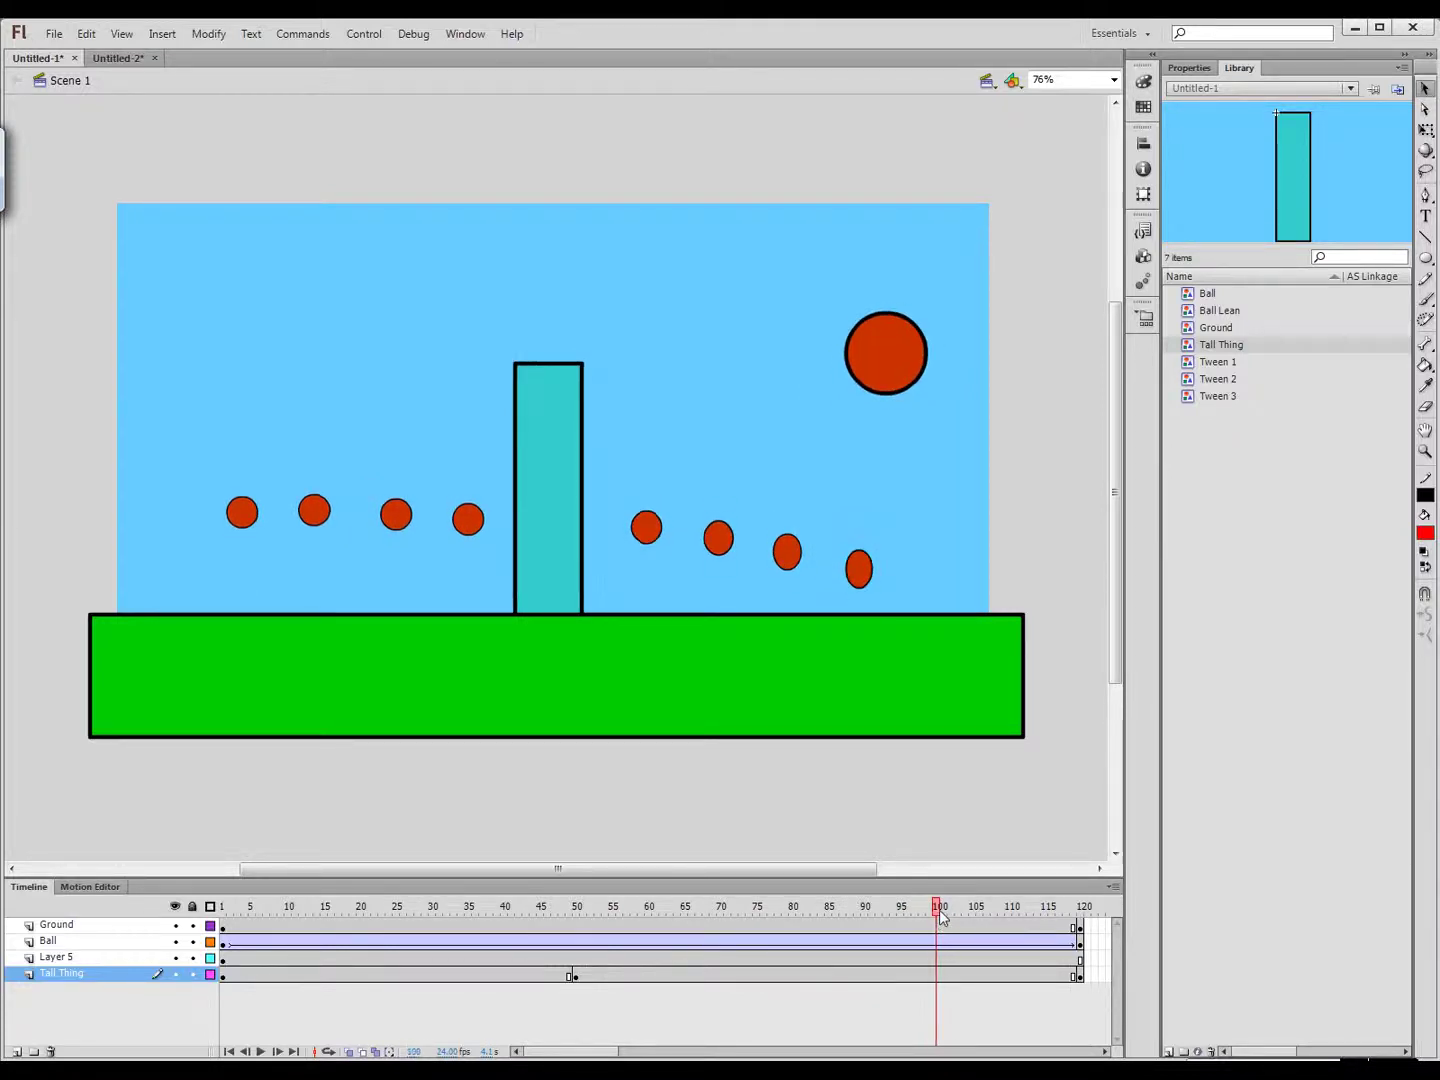
{"action": "right_click", "coordinate": [941, 973]}
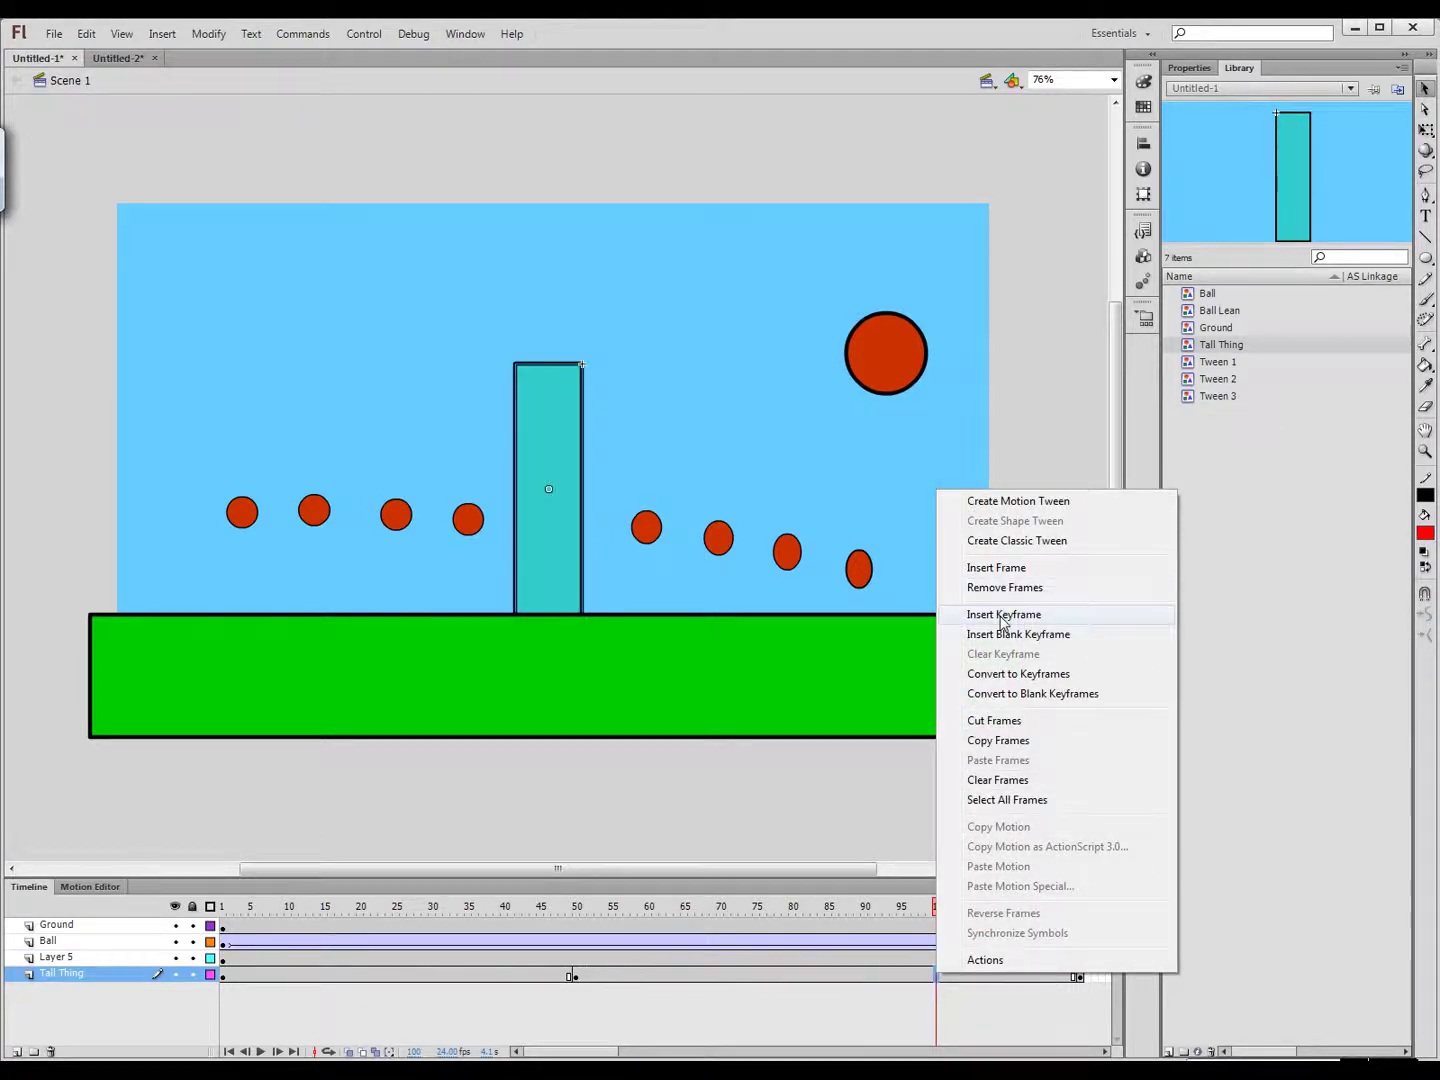
{"action": "left_click", "coordinate": [1003, 616]}
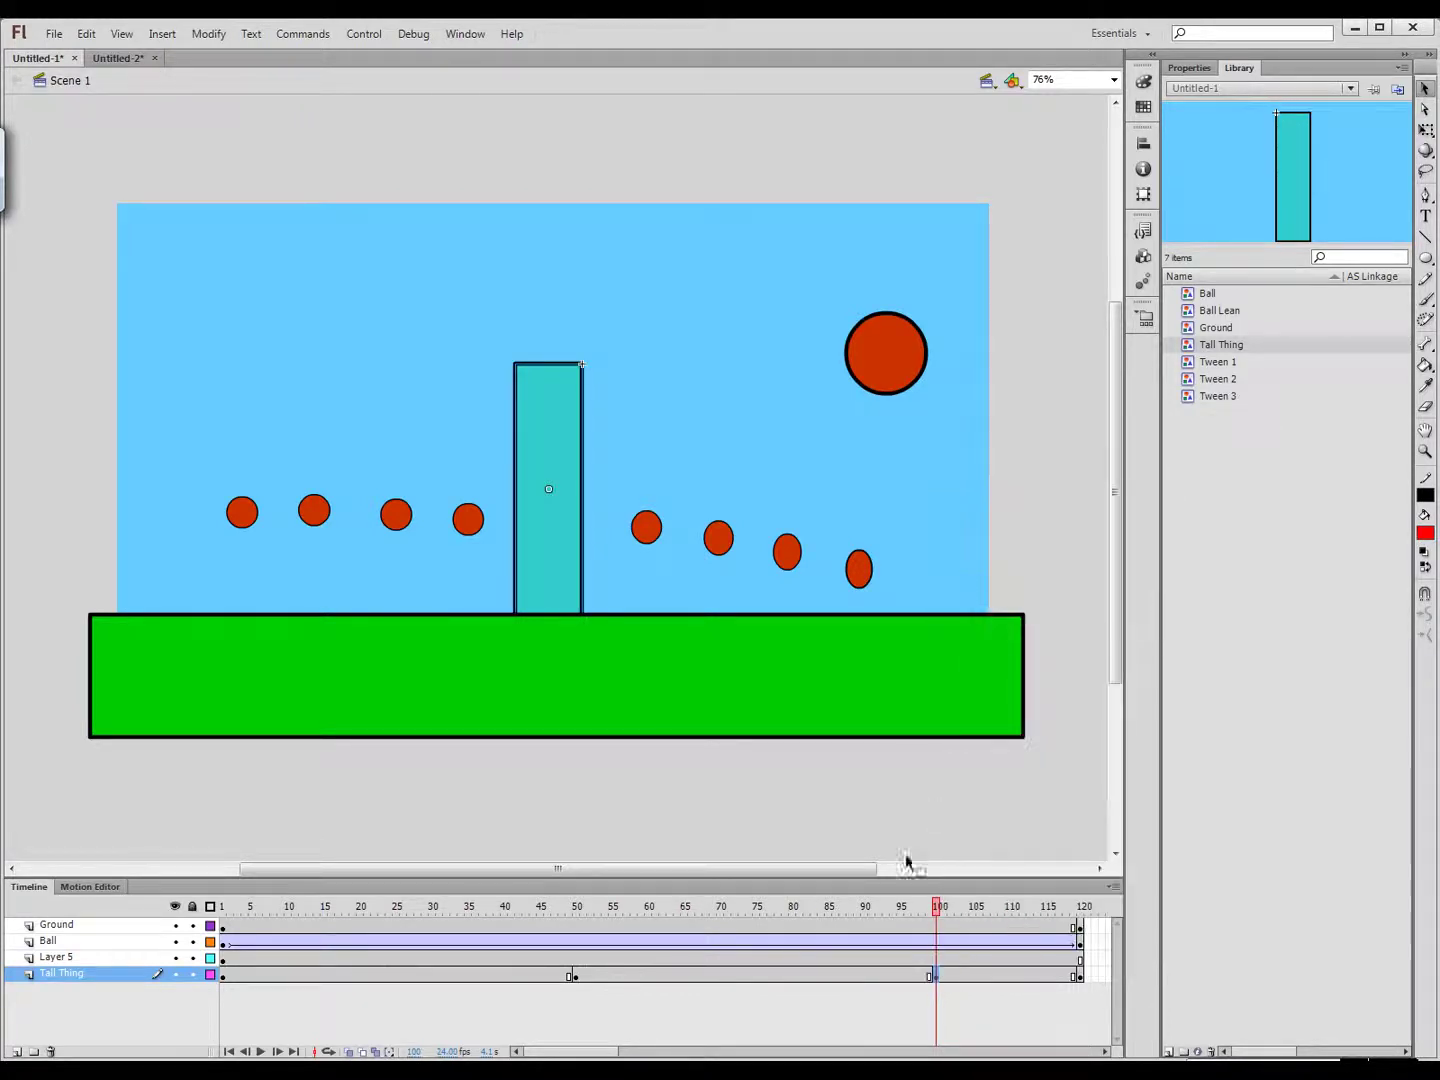
{"action": "left_click", "coordinate": [203, 35]}
{"action": "mouse_move", "coordinate": [258, 265]}
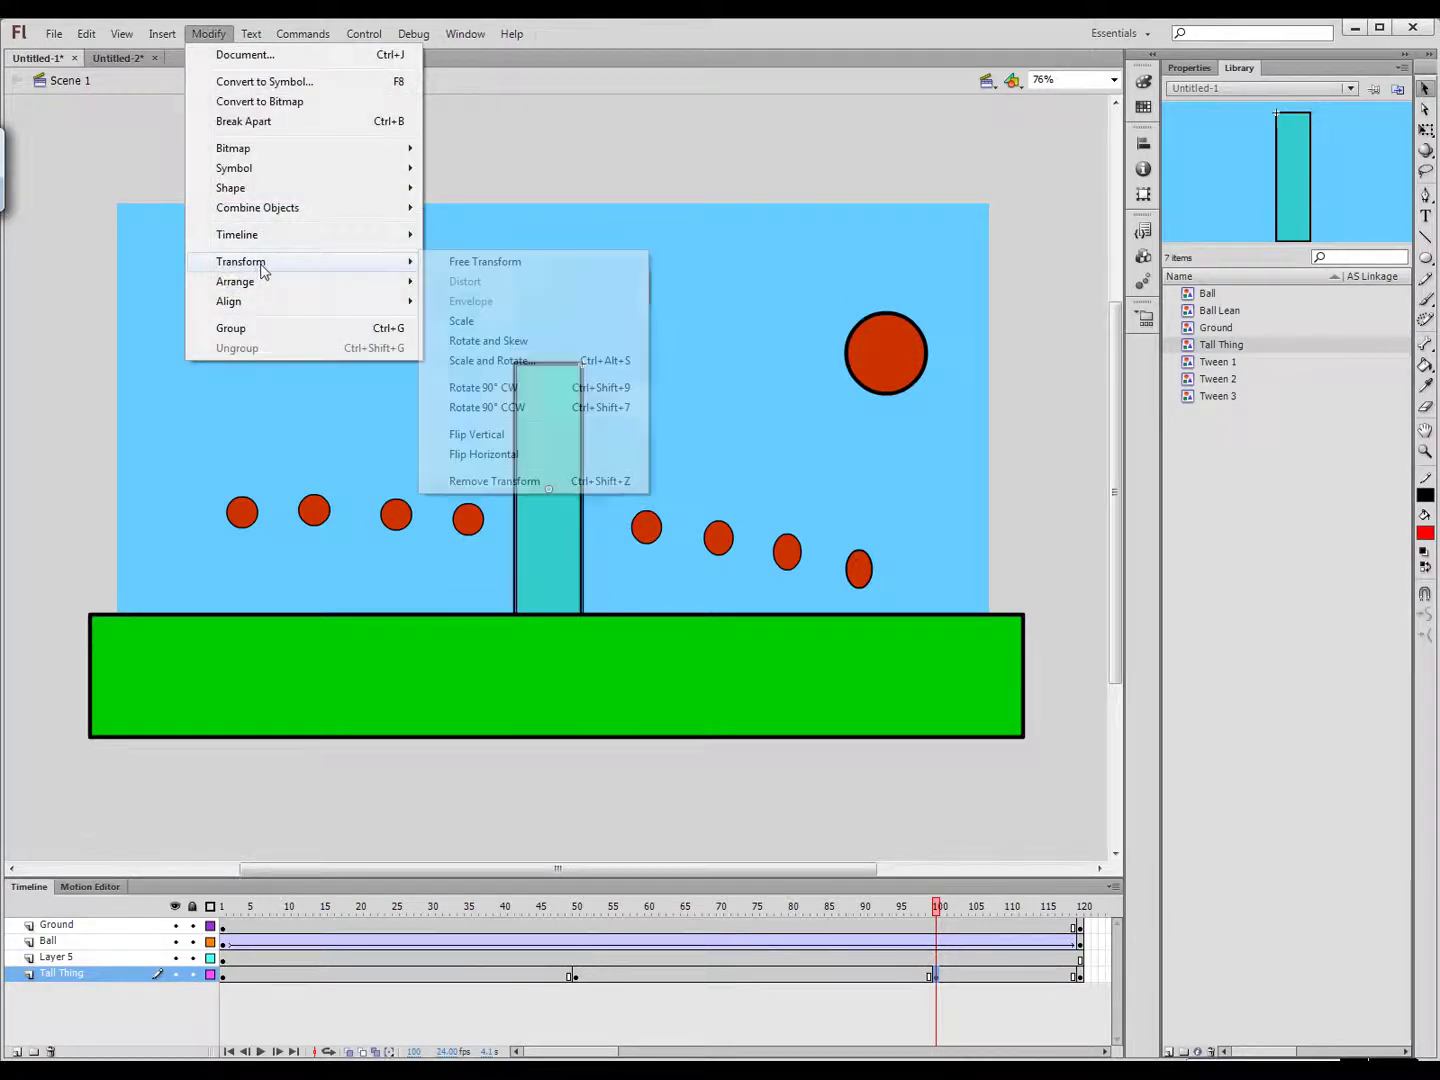
{"action": "left_click", "coordinate": [476, 454]}
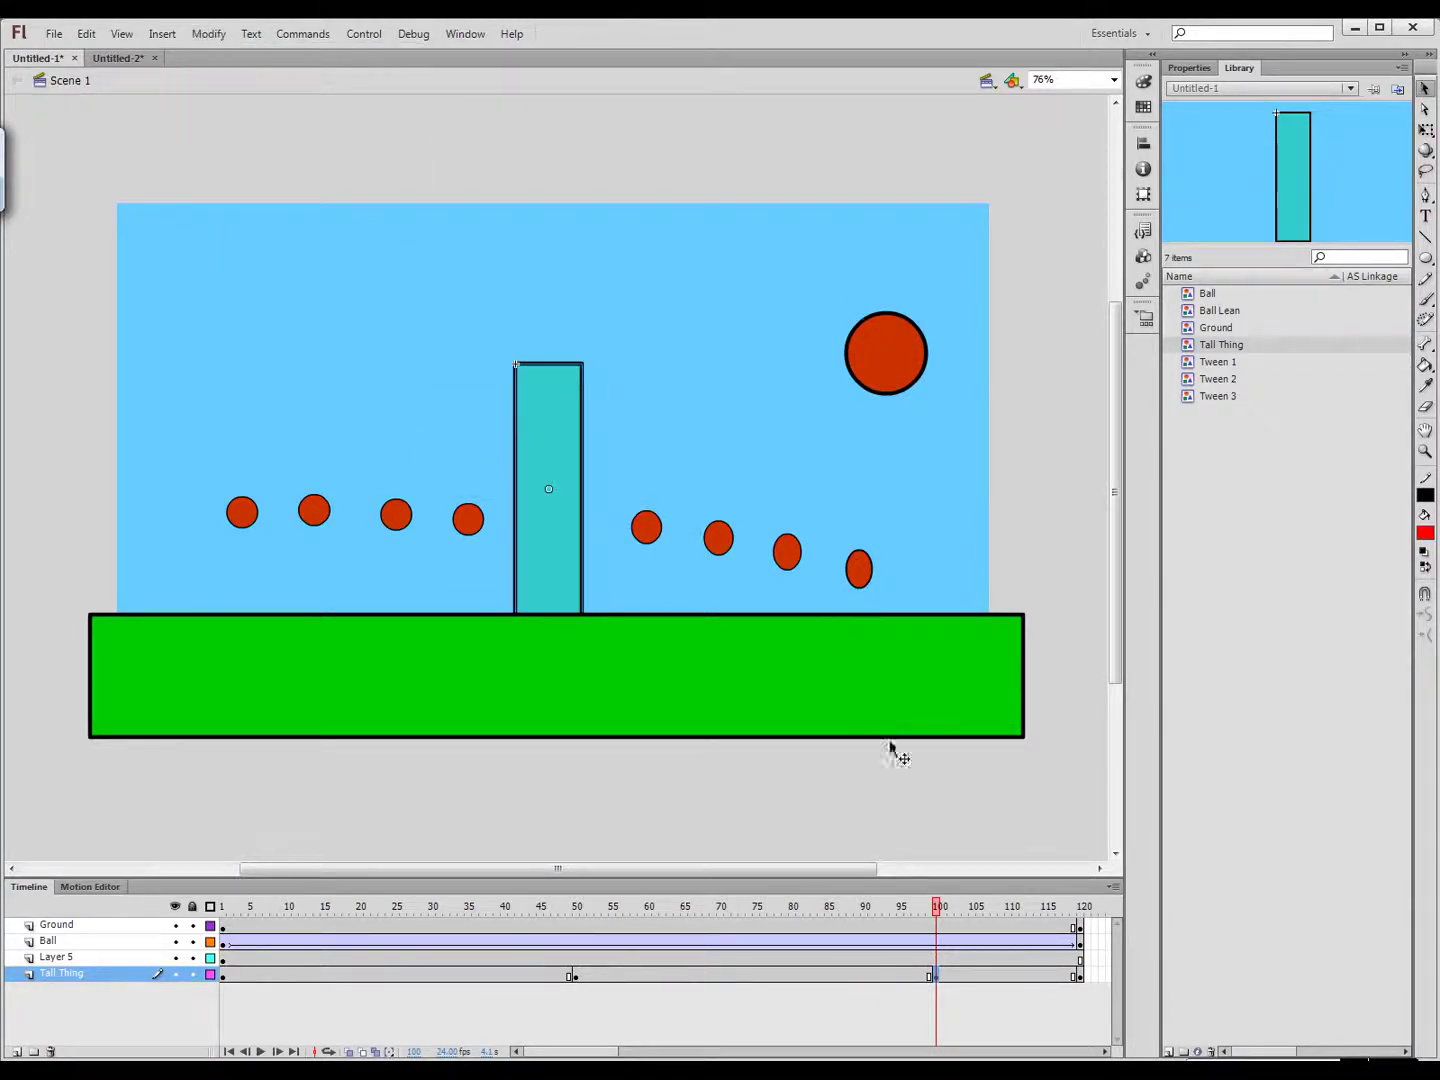
Rewind Scene 1 to frame 1 and play the animation to review the pillar bending in alternating directions
{"action": "left_click_drag", "start_coordinate": [938, 908], "coordinate": [4, 788]}
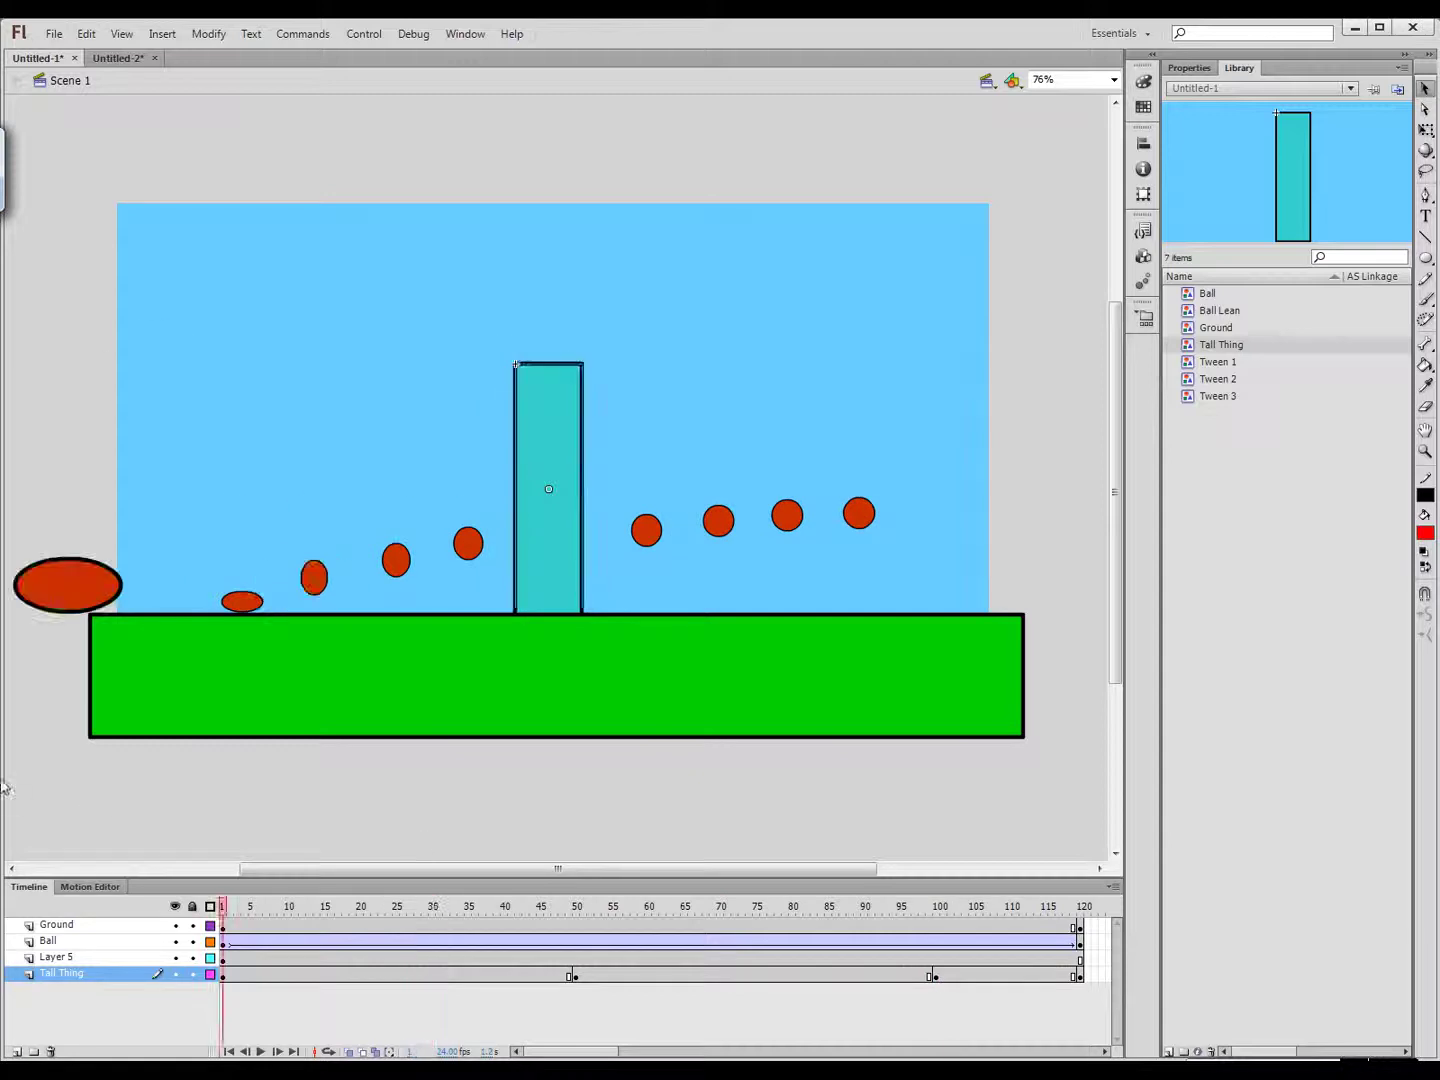
{"action": "key", "text": "Return"}
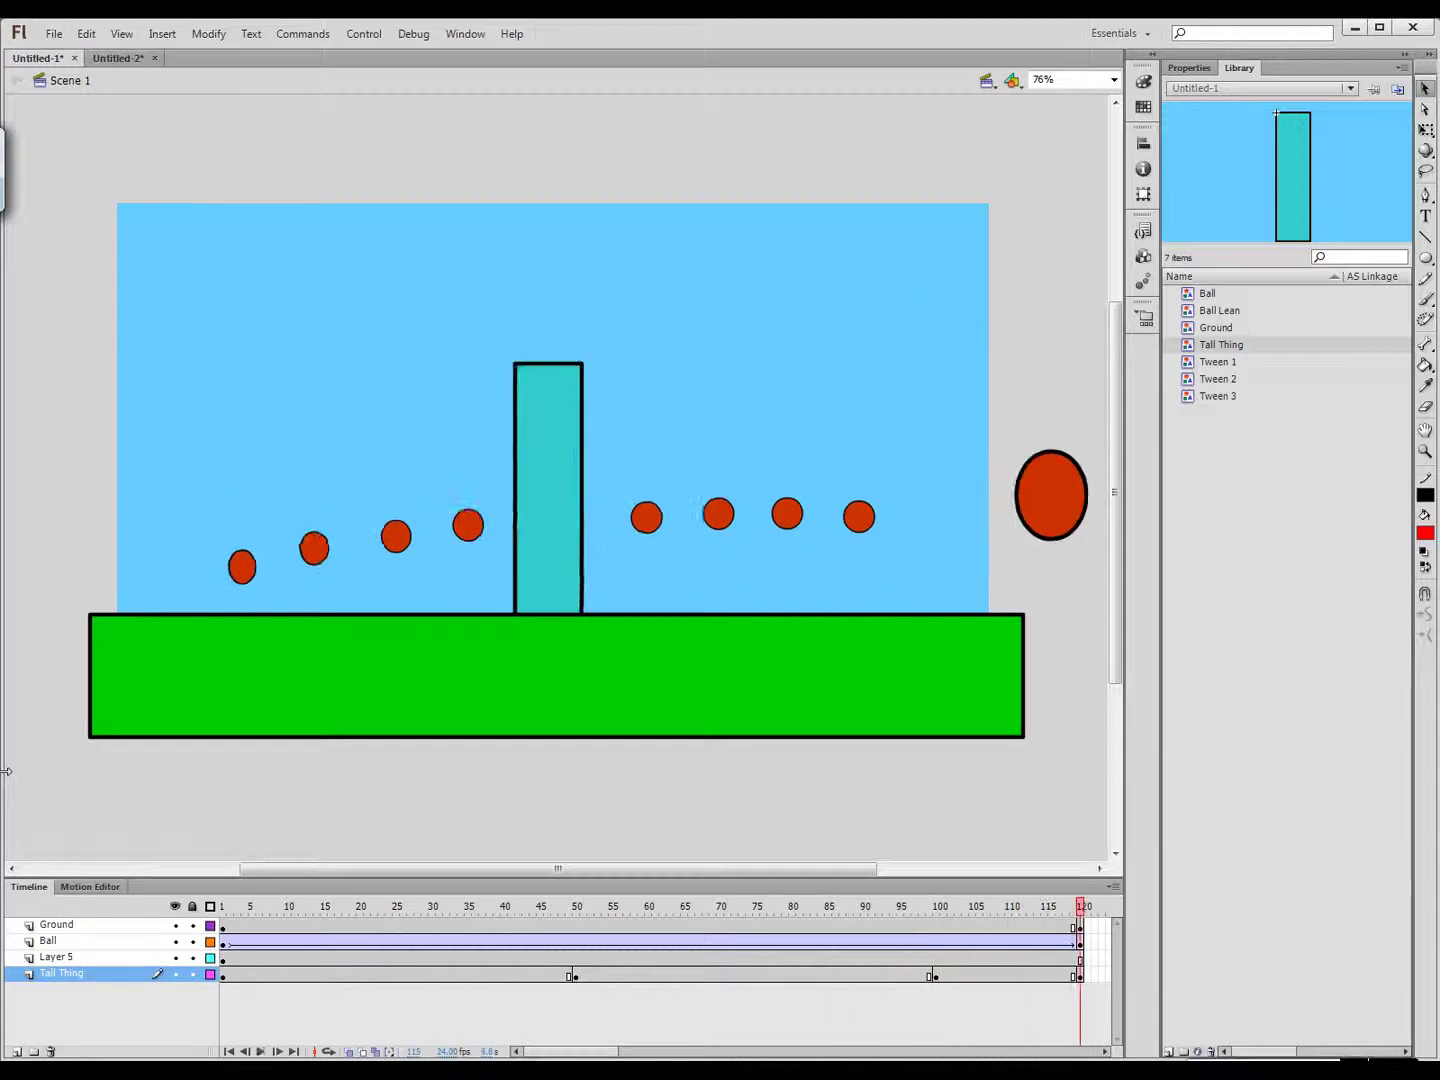
{"action": "key", "text": "Return"}
{"action": "key", "text": "Return"}
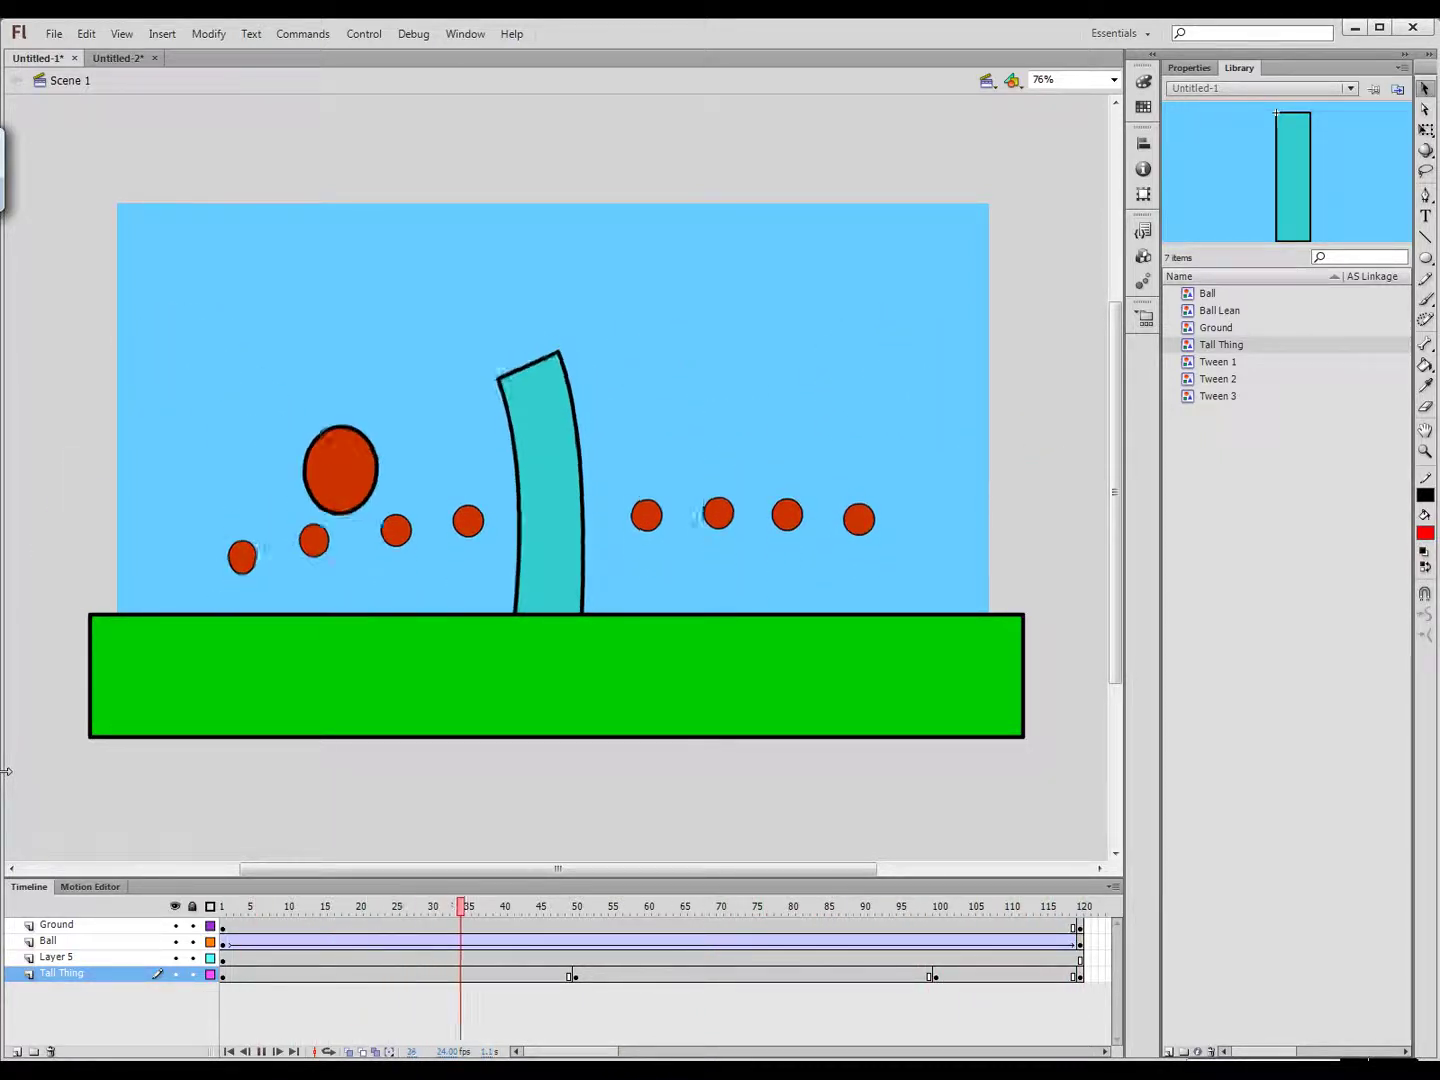